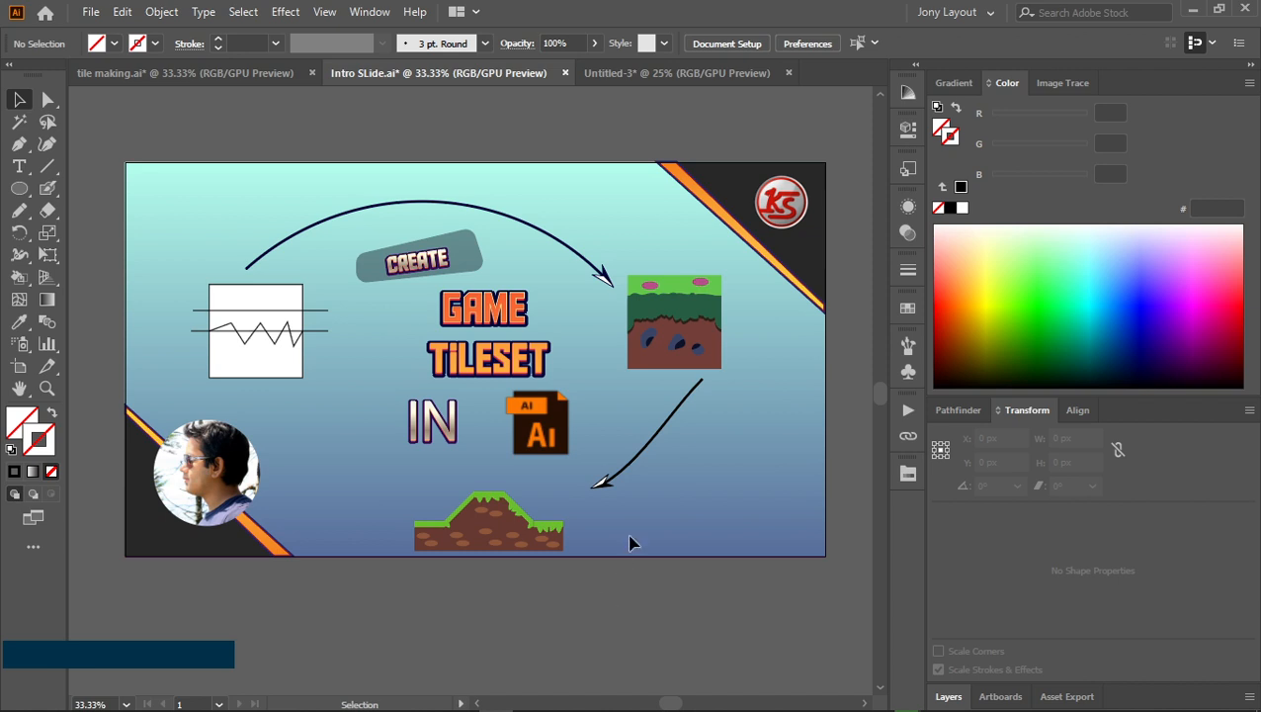
# In the Untitled-3 document, create a 256 by 256 px square and swap its fill and stroke to leave only a green outline
pyautogui.click(668, 68)
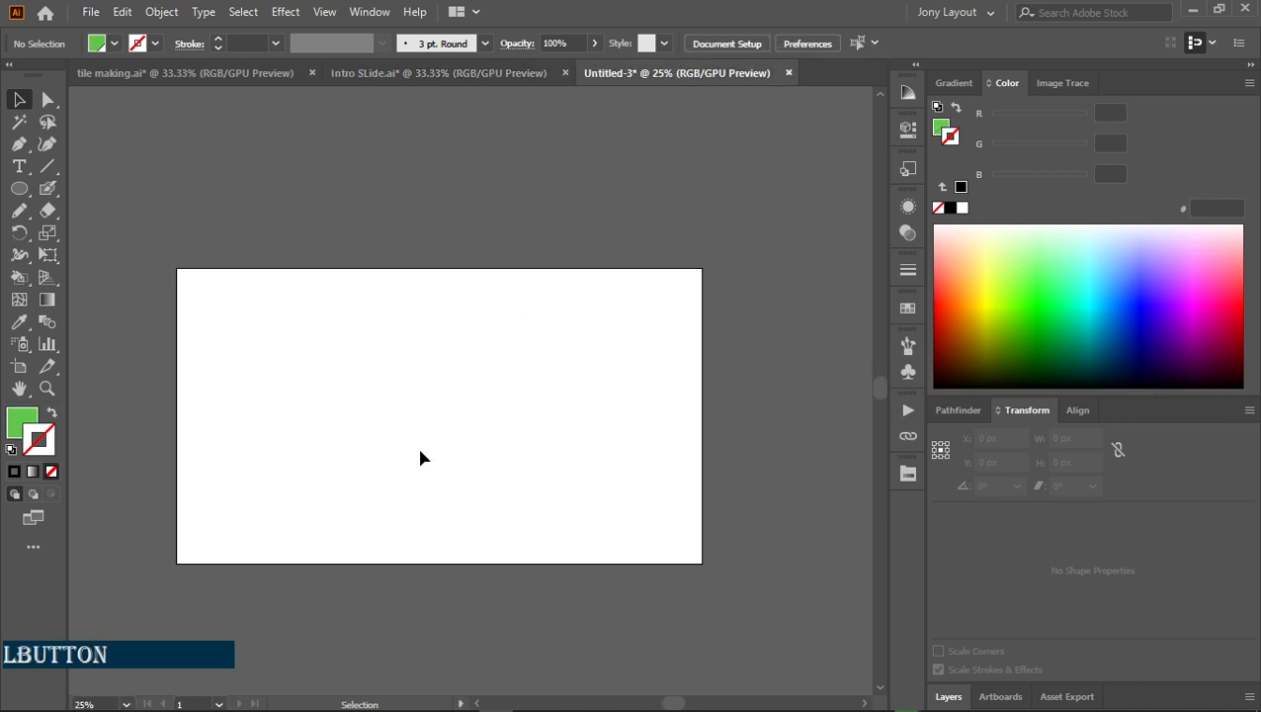
pyautogui.press('m')
pyautogui.click(428, 441)
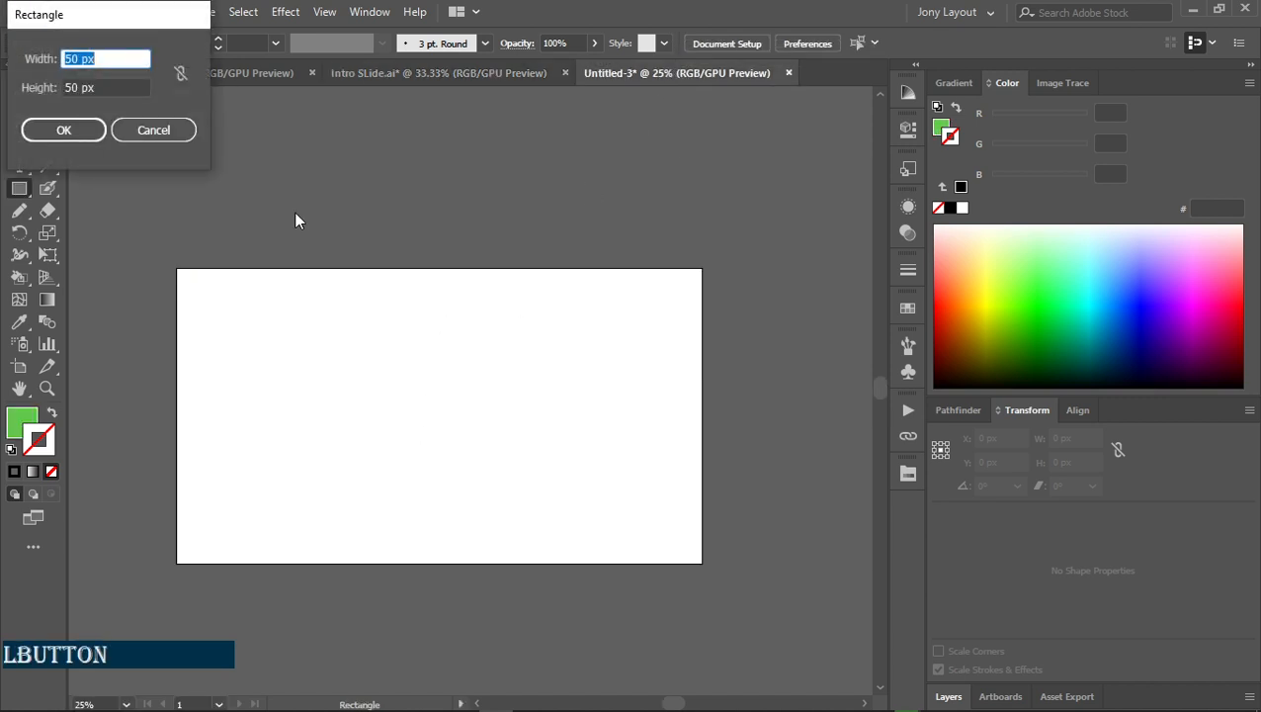
pyautogui.write('256')
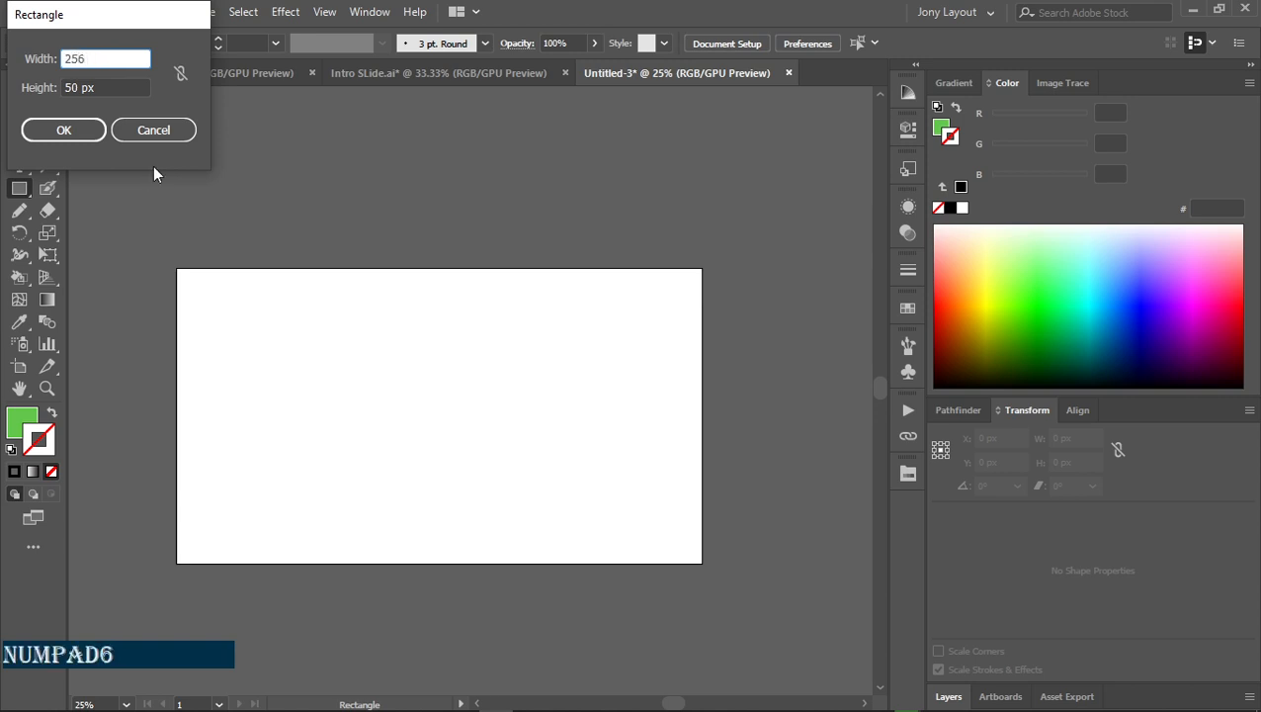
pyautogui.press('Tab')
pyautogui.write('256')
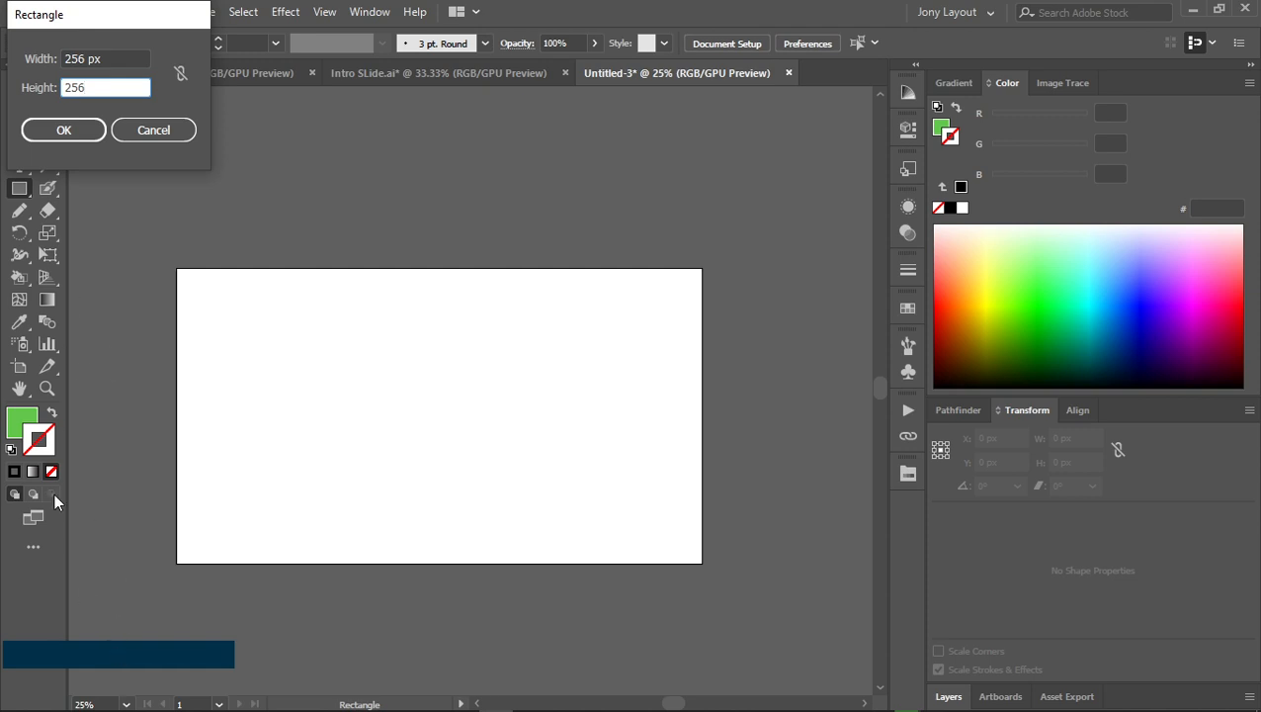
pyautogui.click(64, 135)
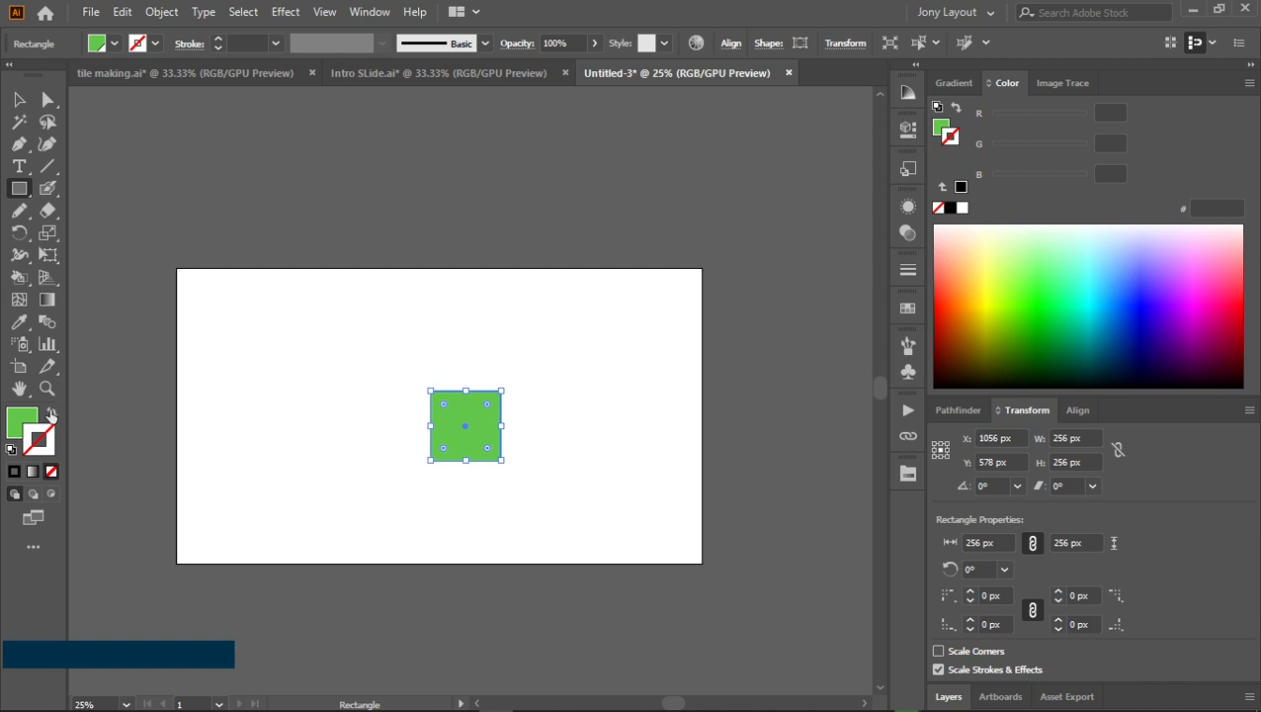
pyautogui.click(53, 412)
# Draw a horizontal line about 386 px long across the square's upper part and place a copy about 55 px below it
pyautogui.press('l')
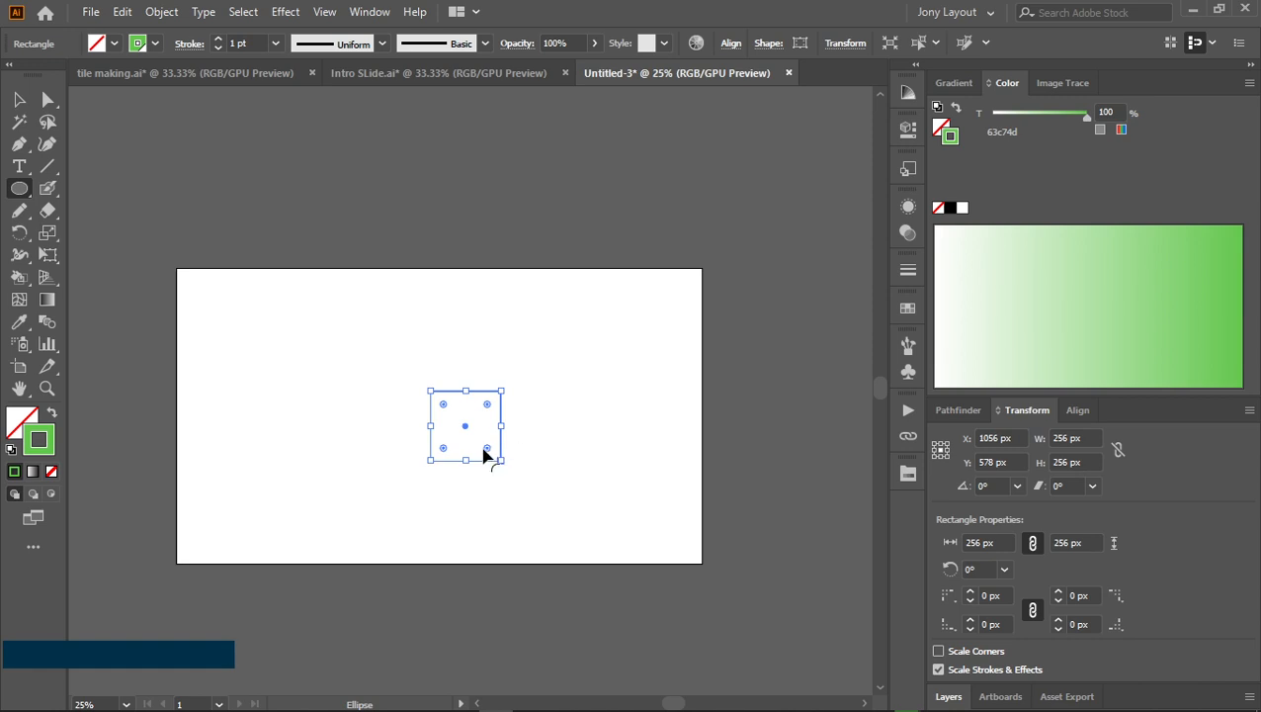
pyautogui.scroll(3, 485, 454)
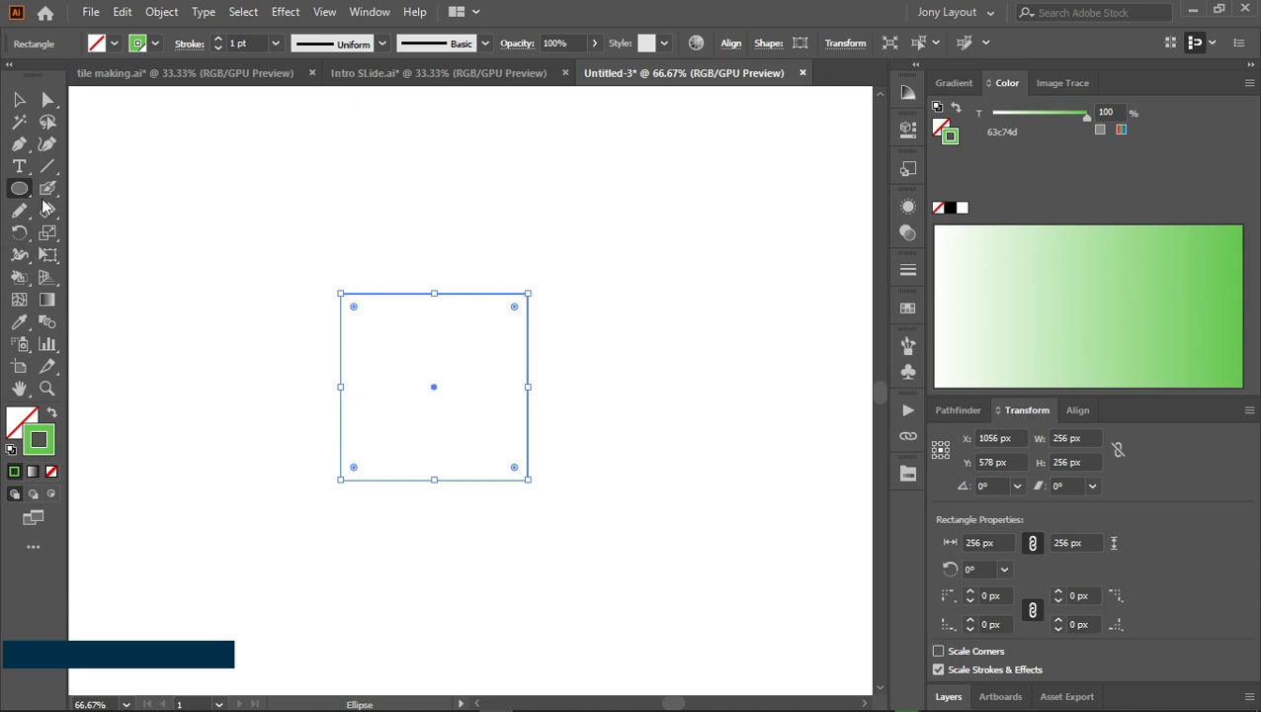
pyautogui.click(47, 166)
pyautogui.moveTo(302, 341); pyautogui.dragTo(584, 340)
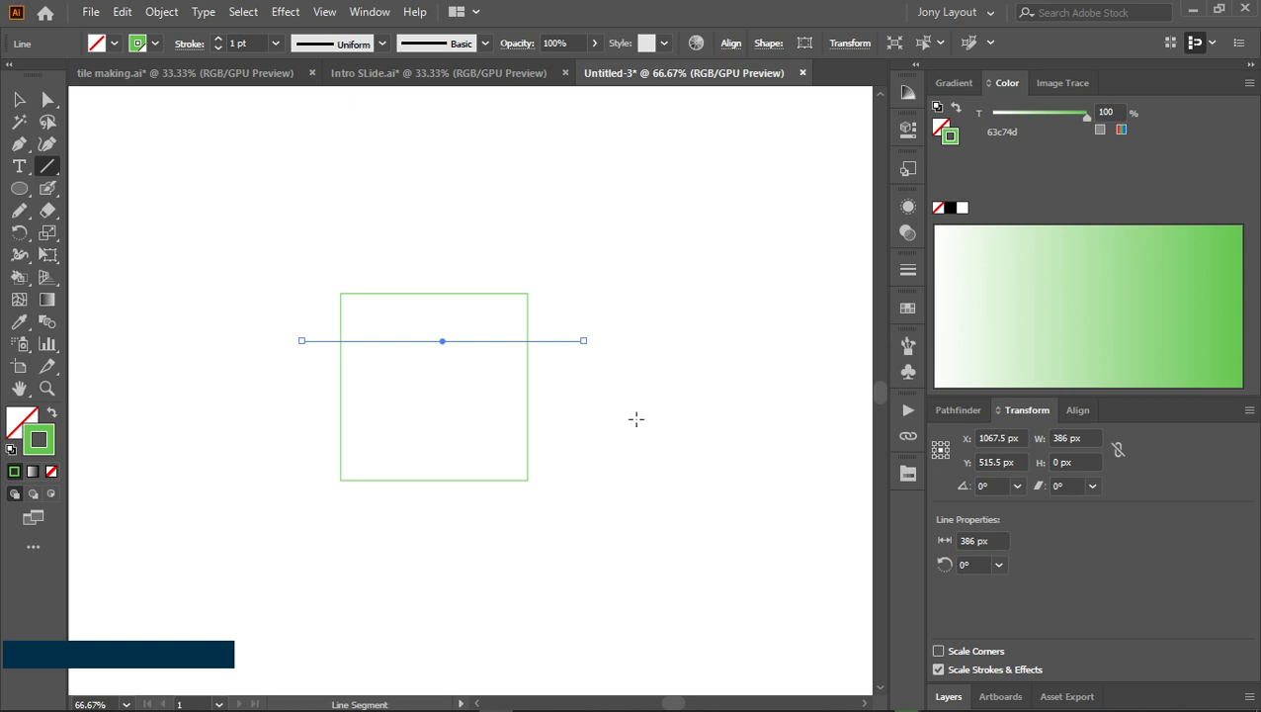
pyautogui.press('v')
pyautogui.click(452, 346)
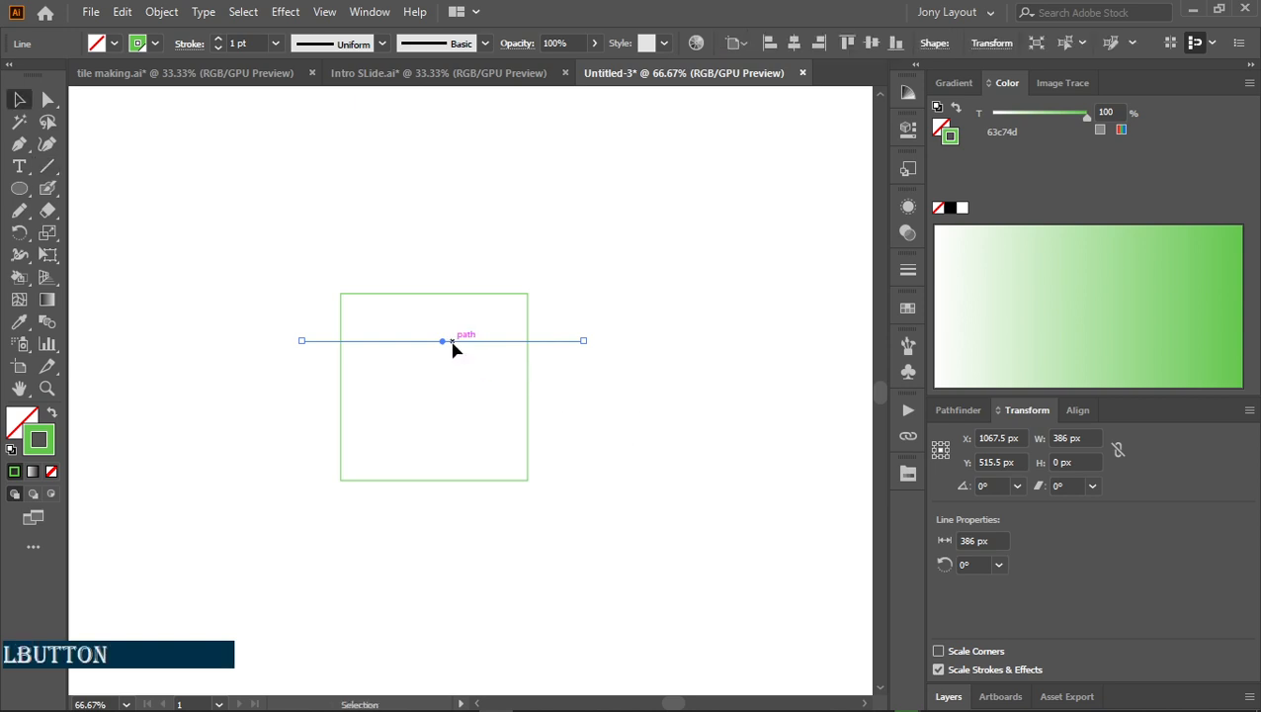
pyautogui.moveTo(452, 346); pyautogui.dragTo(454, 387)
pyautogui.click(627, 449)
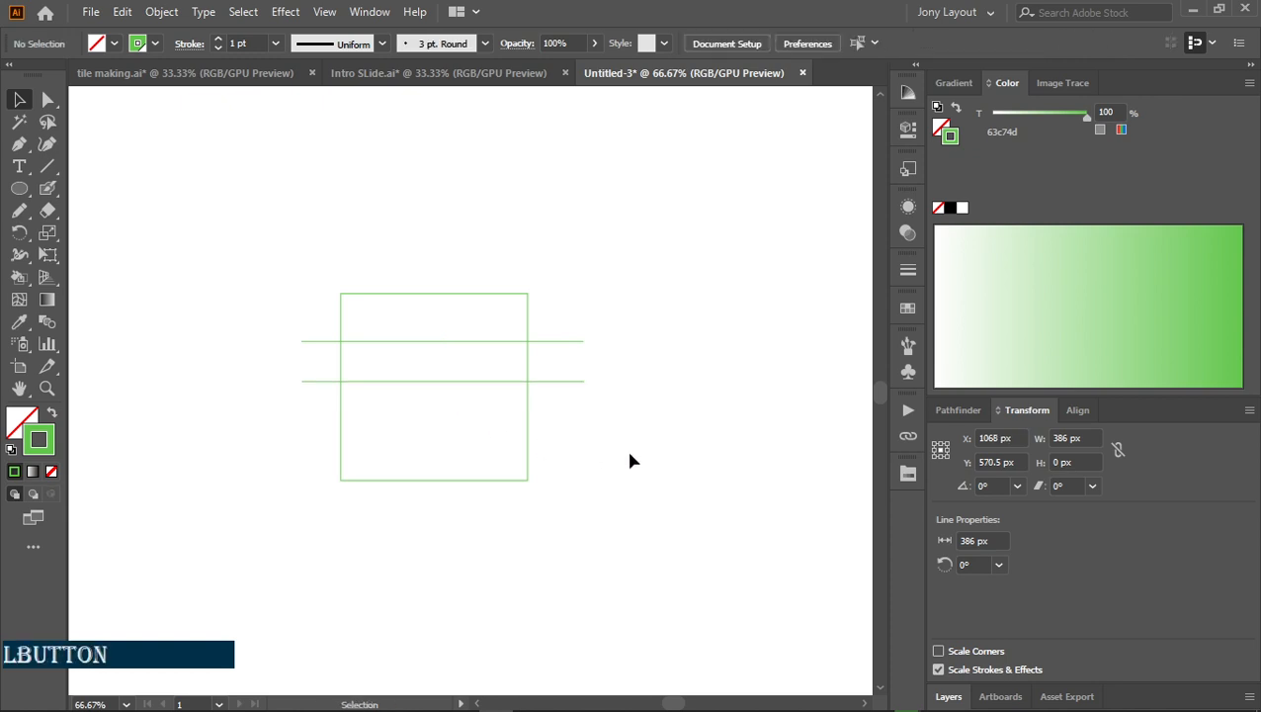
# Draw an open zigzag path with two peaks above the lower line, starting and ending where that line crosses the square's sides
pyautogui.press('p')
pyautogui.scroll(3, 339, 381)
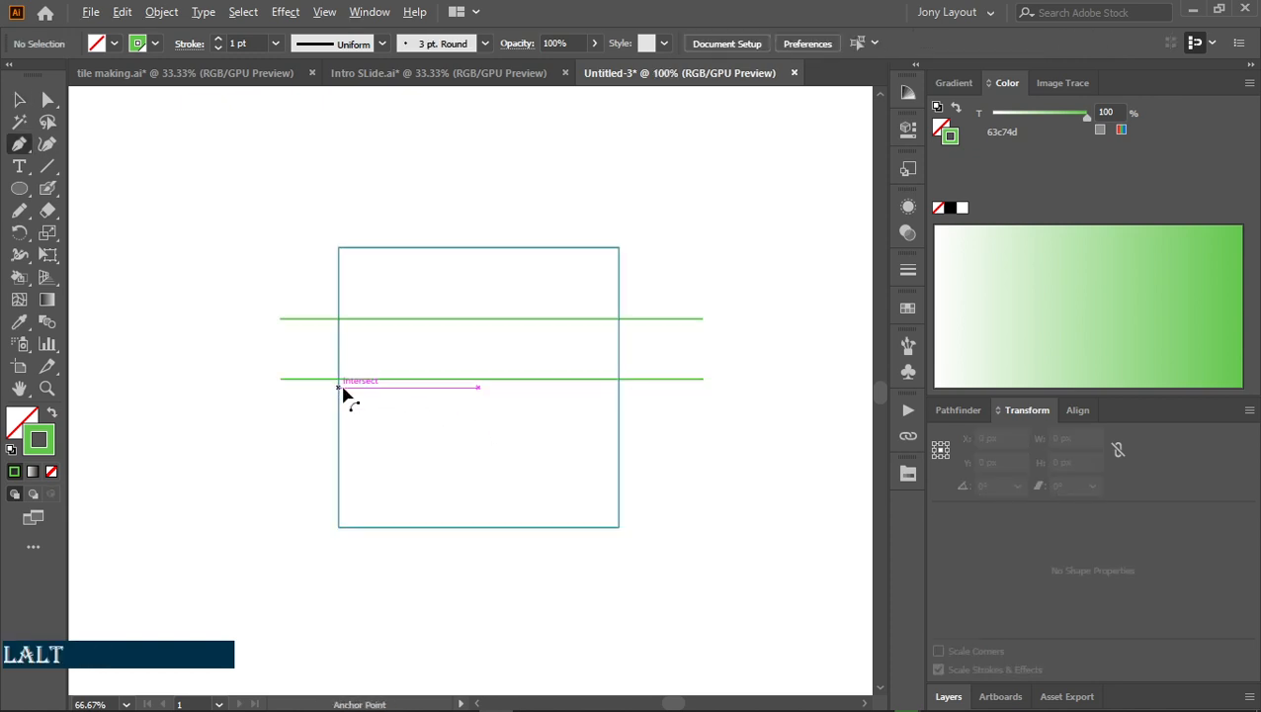
pyautogui.click(335, 372)
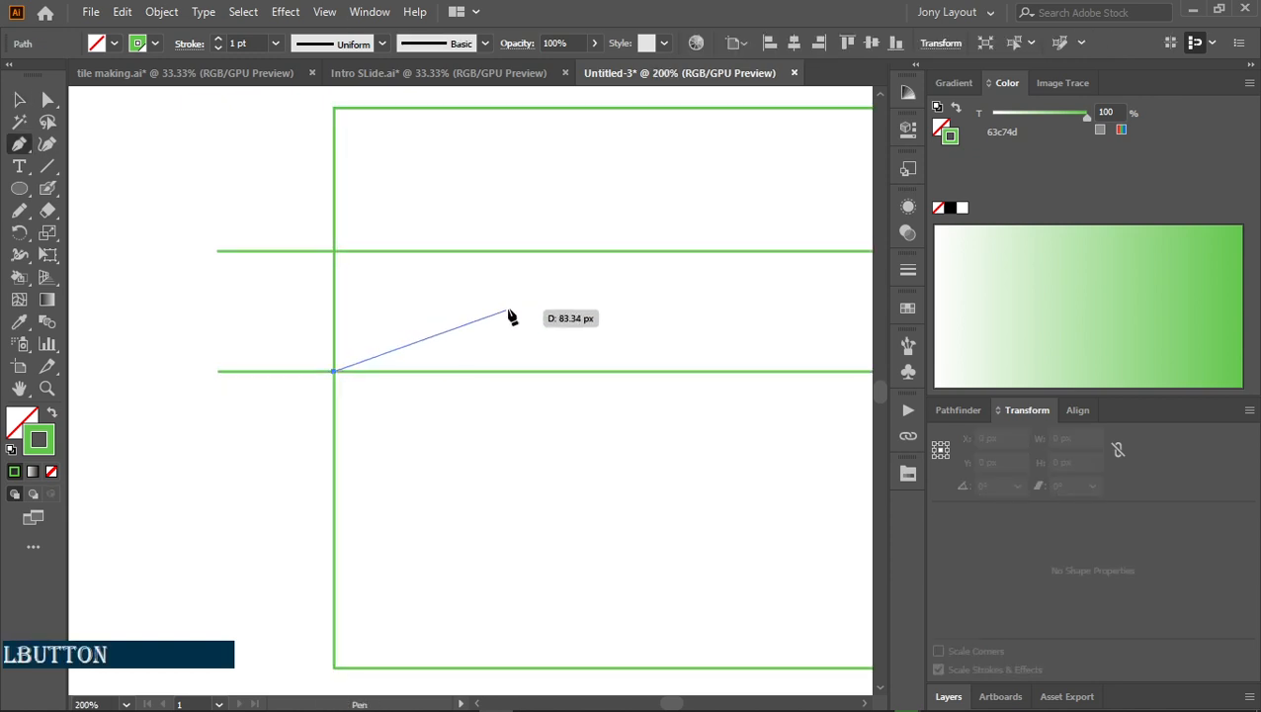
pyautogui.click(522, 305)
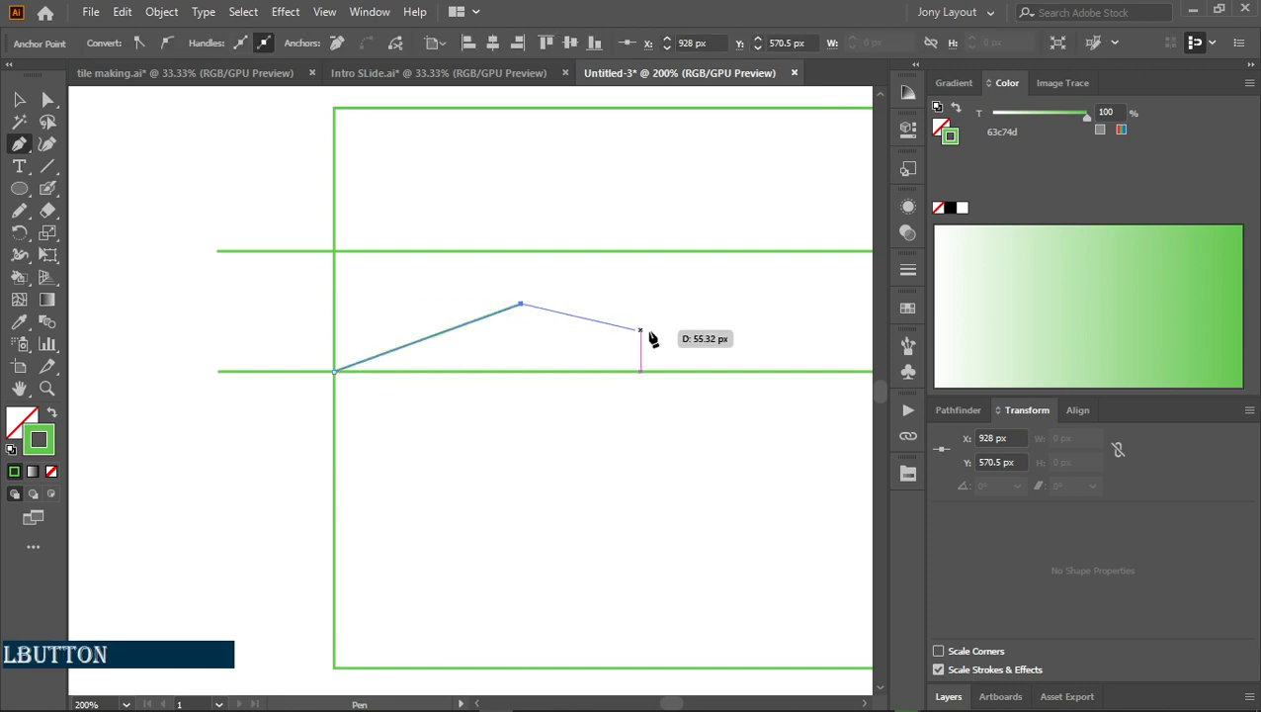
pyautogui.press('space')
pyautogui.moveTo(698, 335); pyautogui.dragTo(524, 331)
pyautogui.scroll(-1, 524, 331)
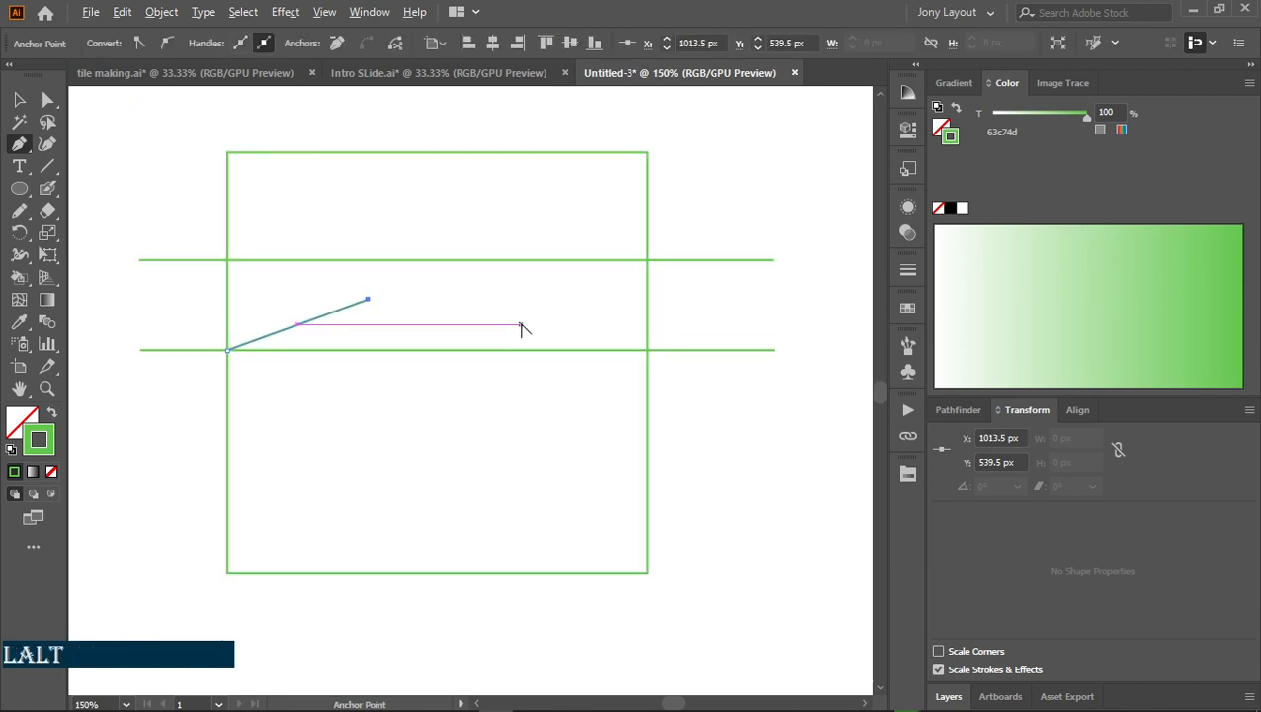
pyautogui.click(456, 329)
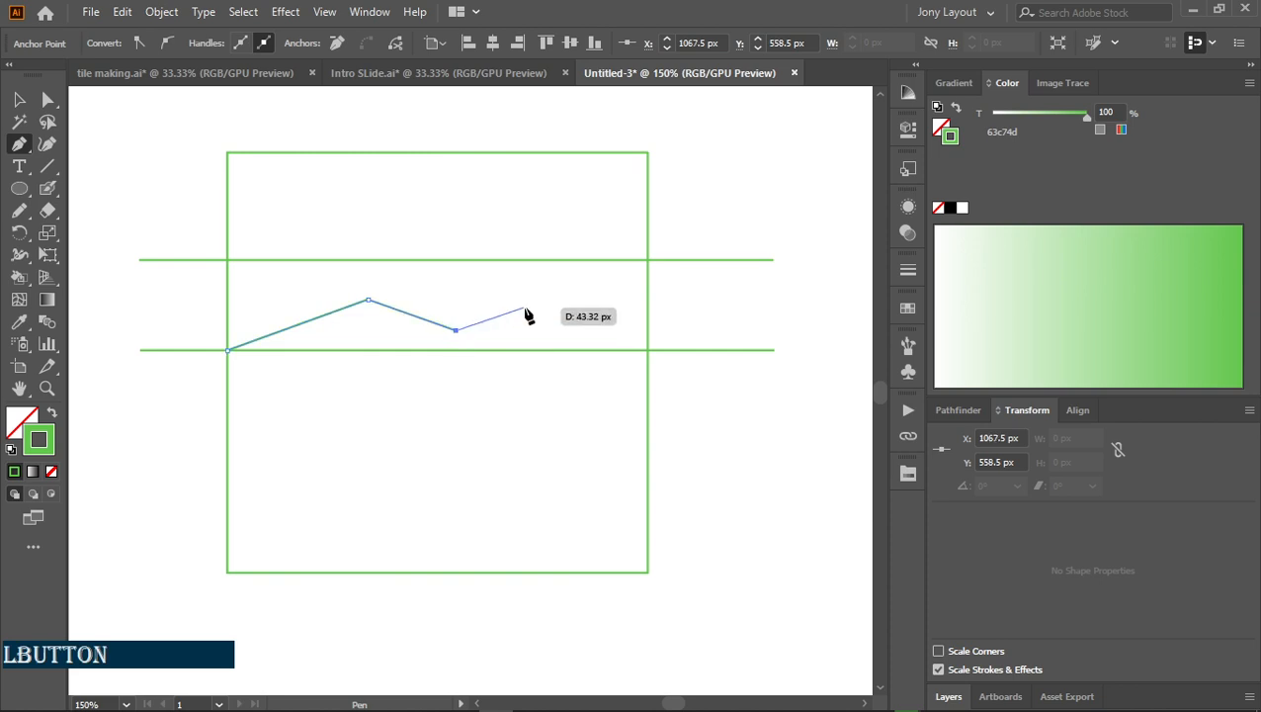
pyautogui.click(557, 300)
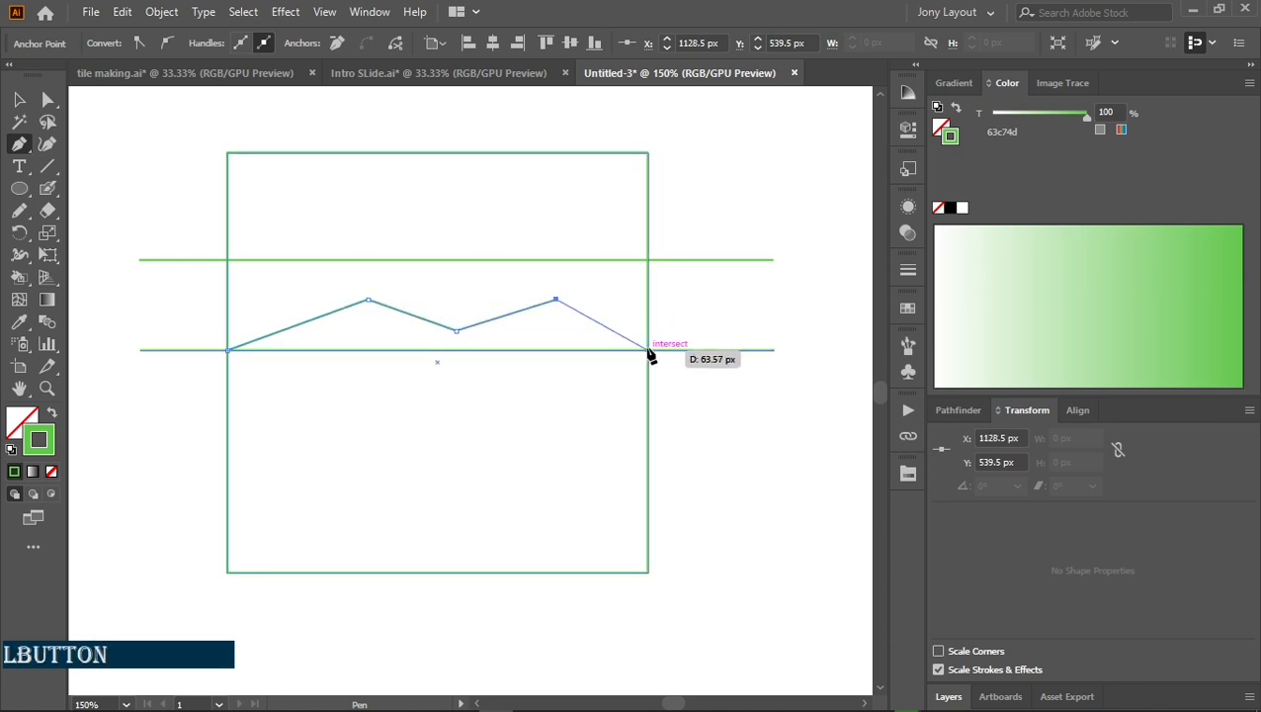
pyautogui.click(648, 350)
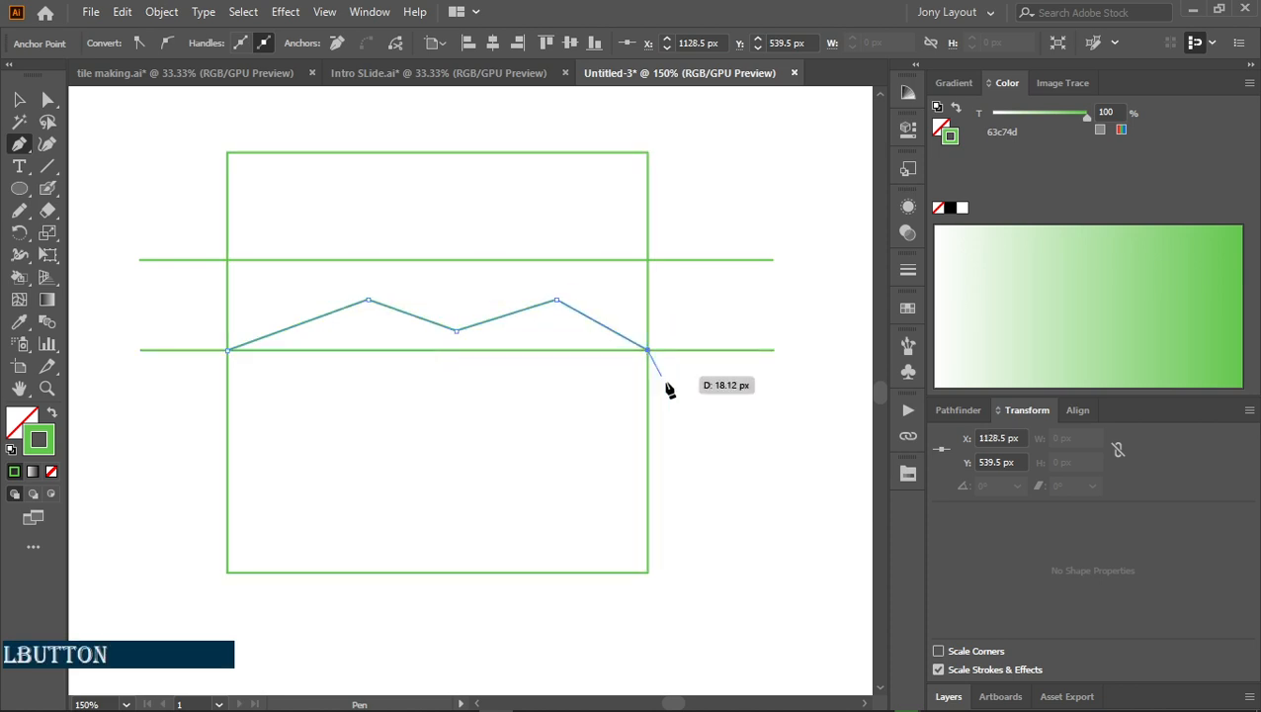
pyautogui.keyDown('ctrl'); pyautogui.click(707, 431); pyautogui.keyUp('ctrl')
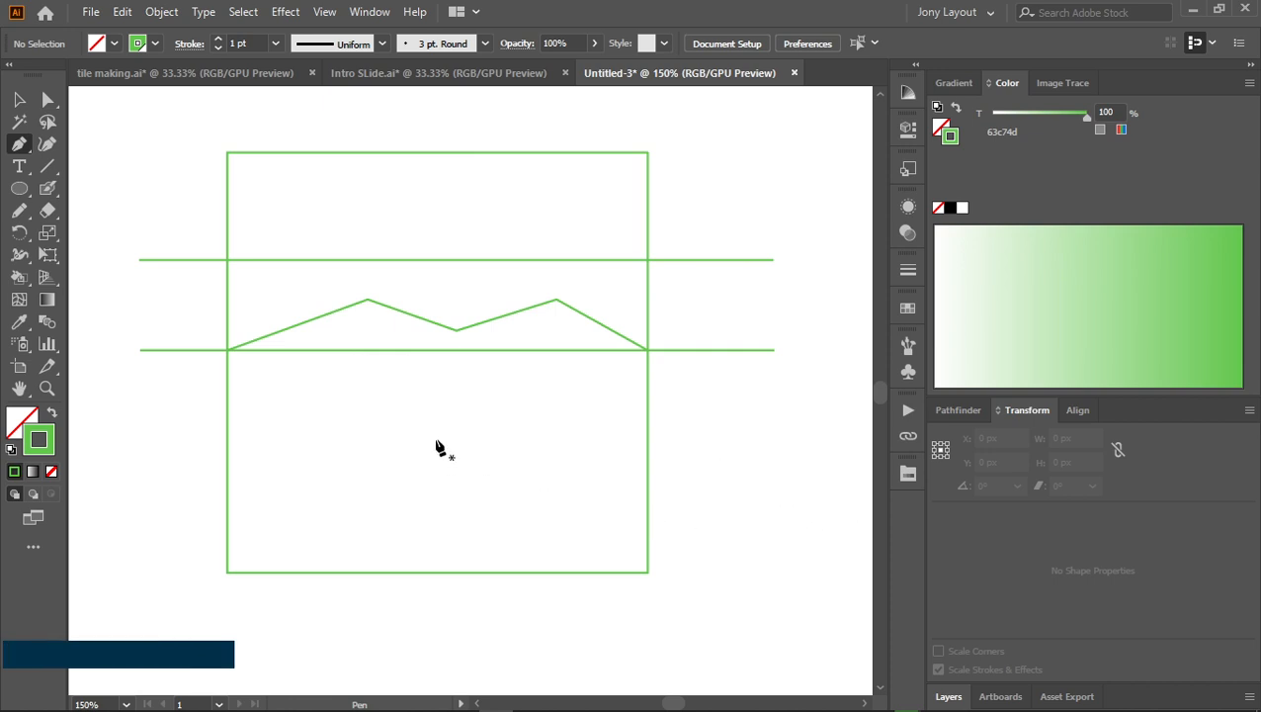
# Select the square, both lines and the zigzag, and convert them into a Live Paint group
pyautogui.press('v')
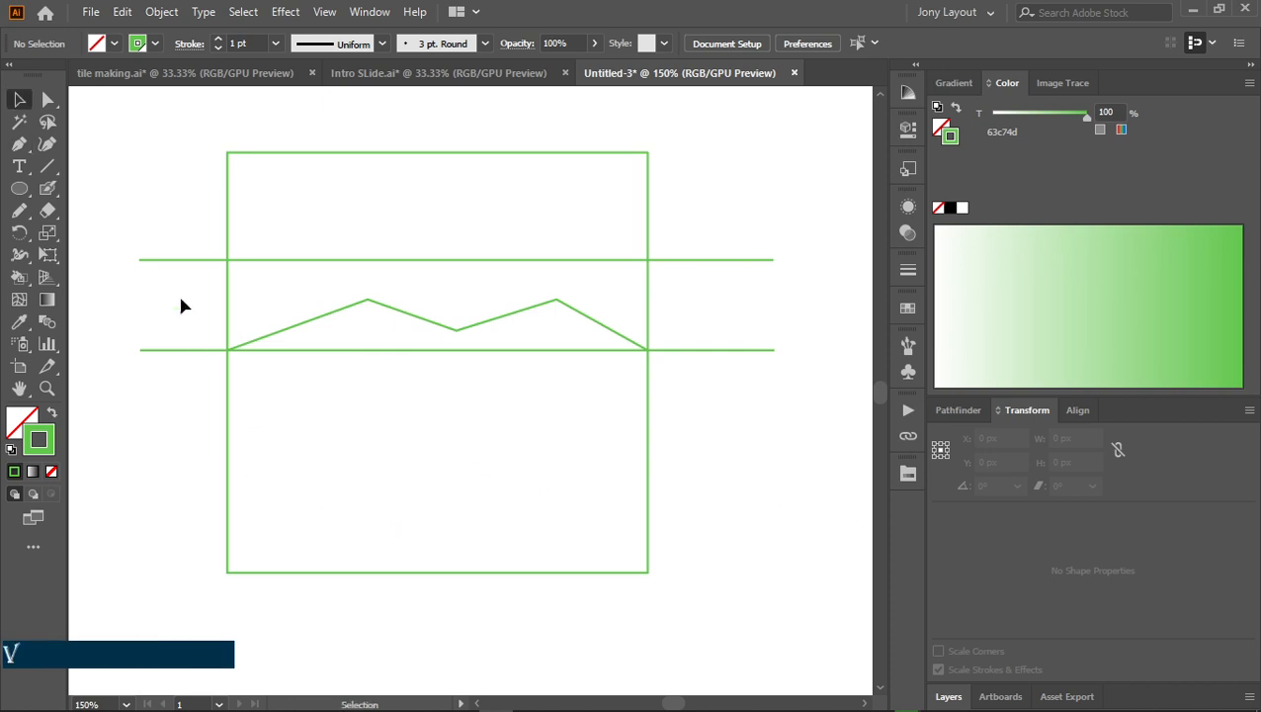
pyautogui.moveTo(138, 155); pyautogui.dragTo(708, 618)
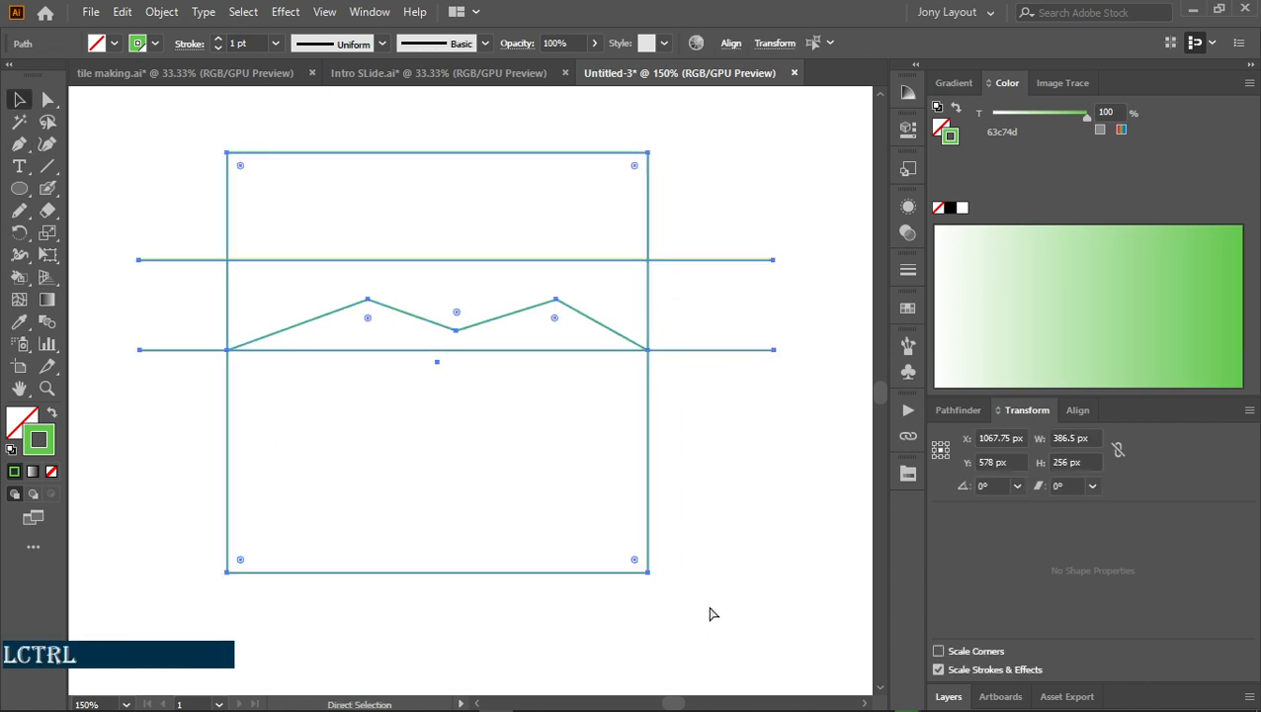
pyautogui.hotkey('ctrl', 'a')
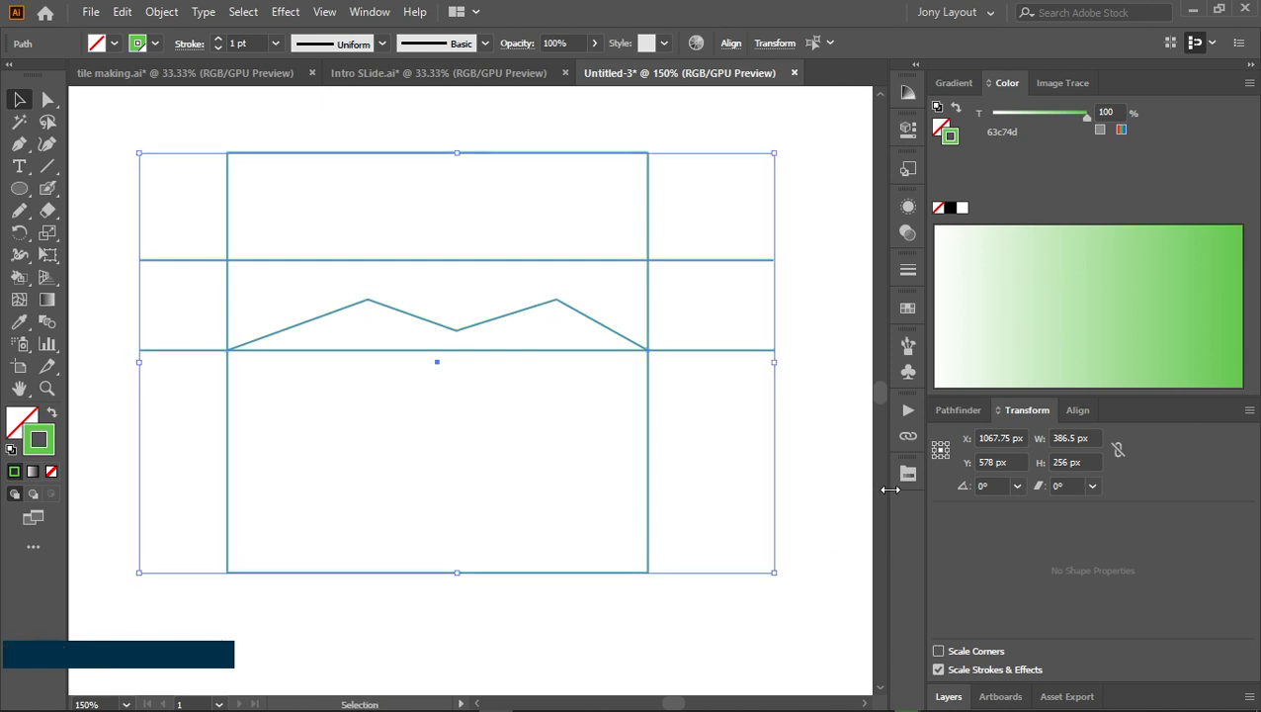
pyautogui.press('k')
pyautogui.click(474, 459)
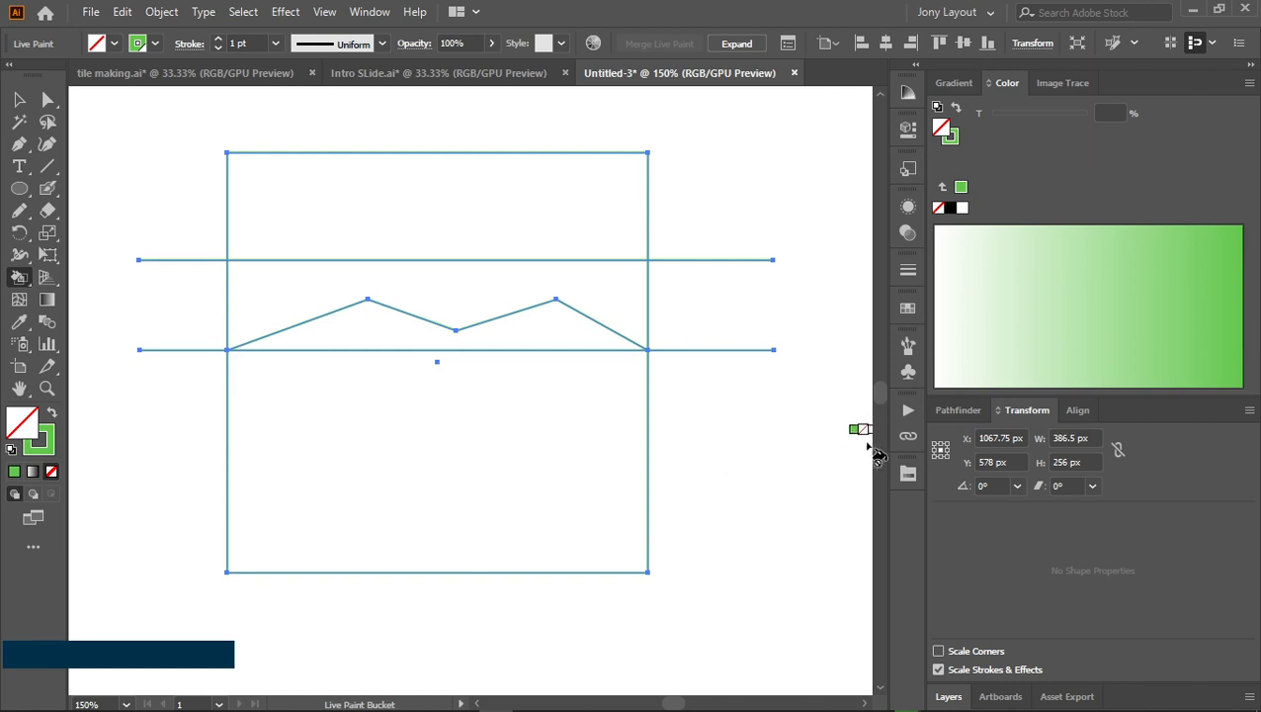
# Delete the line ends overhanging both sides of the square and the lower horizontal line inside it using Live Paint Selection
pyautogui.hotkey('shift', 'l')
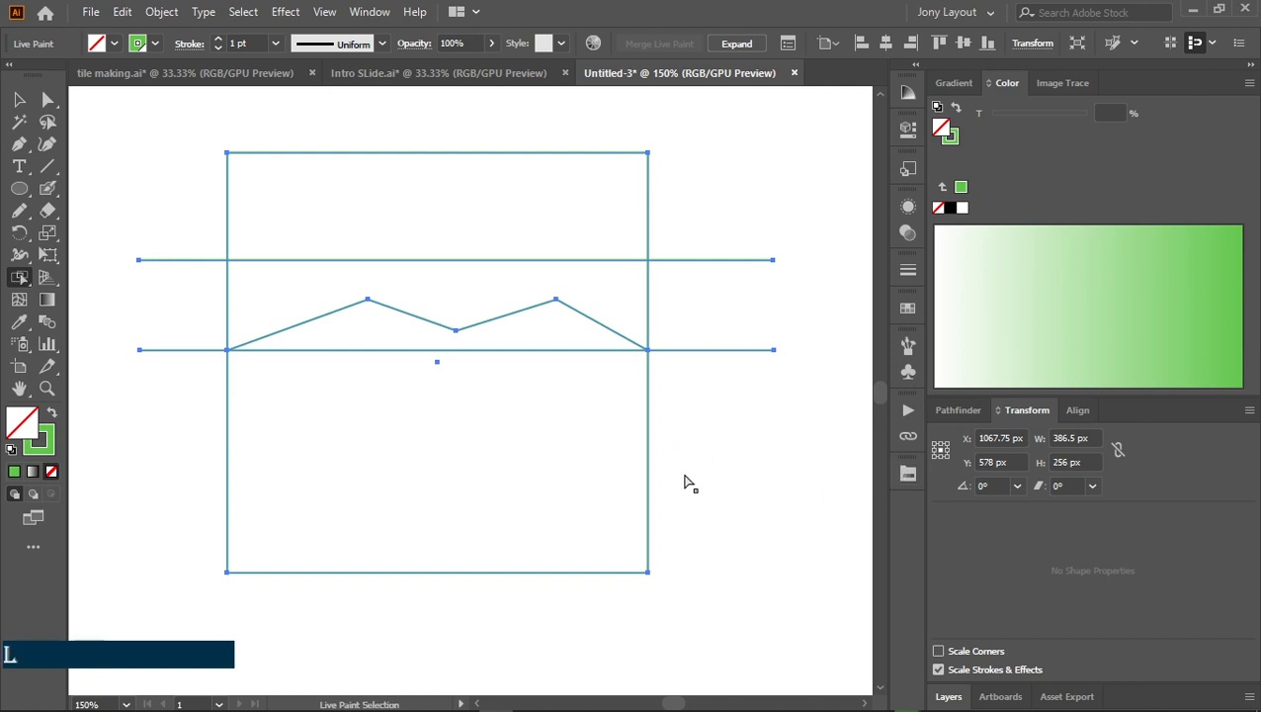
pyautogui.moveTo(695, 230); pyautogui.dragTo(814, 436)
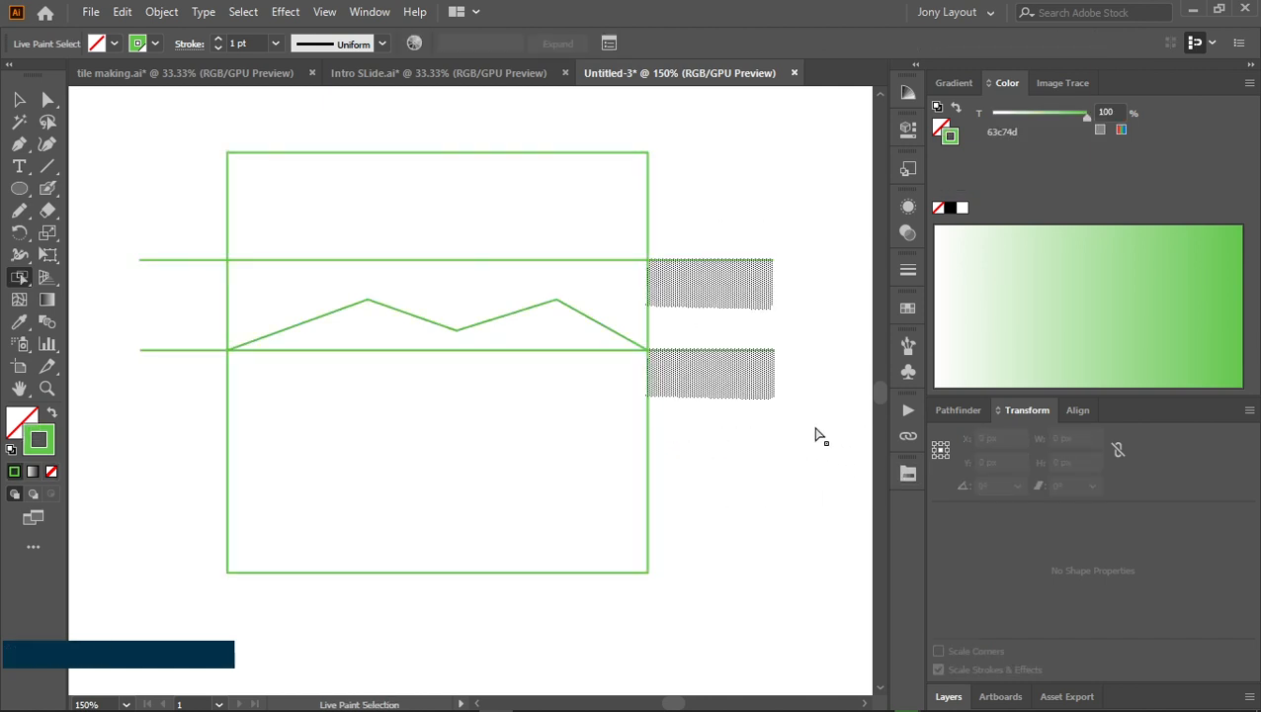
pyautogui.press('Delete')
pyautogui.moveTo(129, 220); pyautogui.dragTo(173, 398)
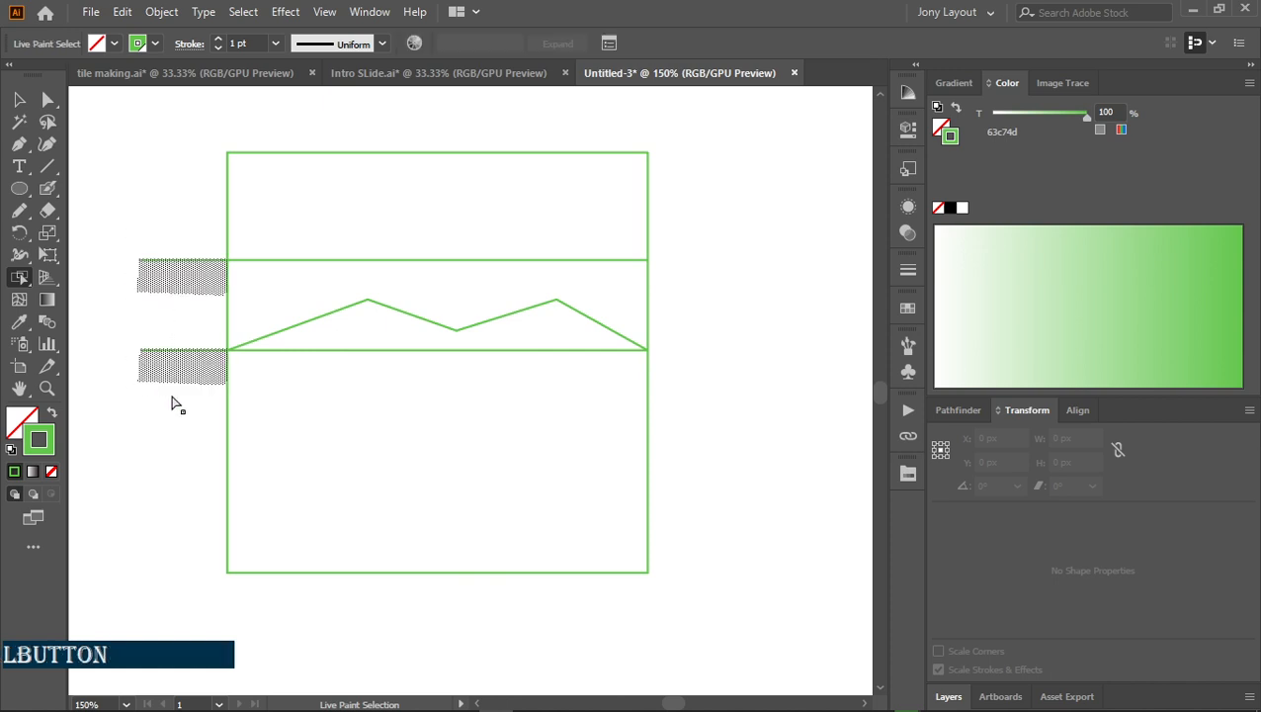
pyautogui.press('Delete')
pyautogui.click(411, 355)
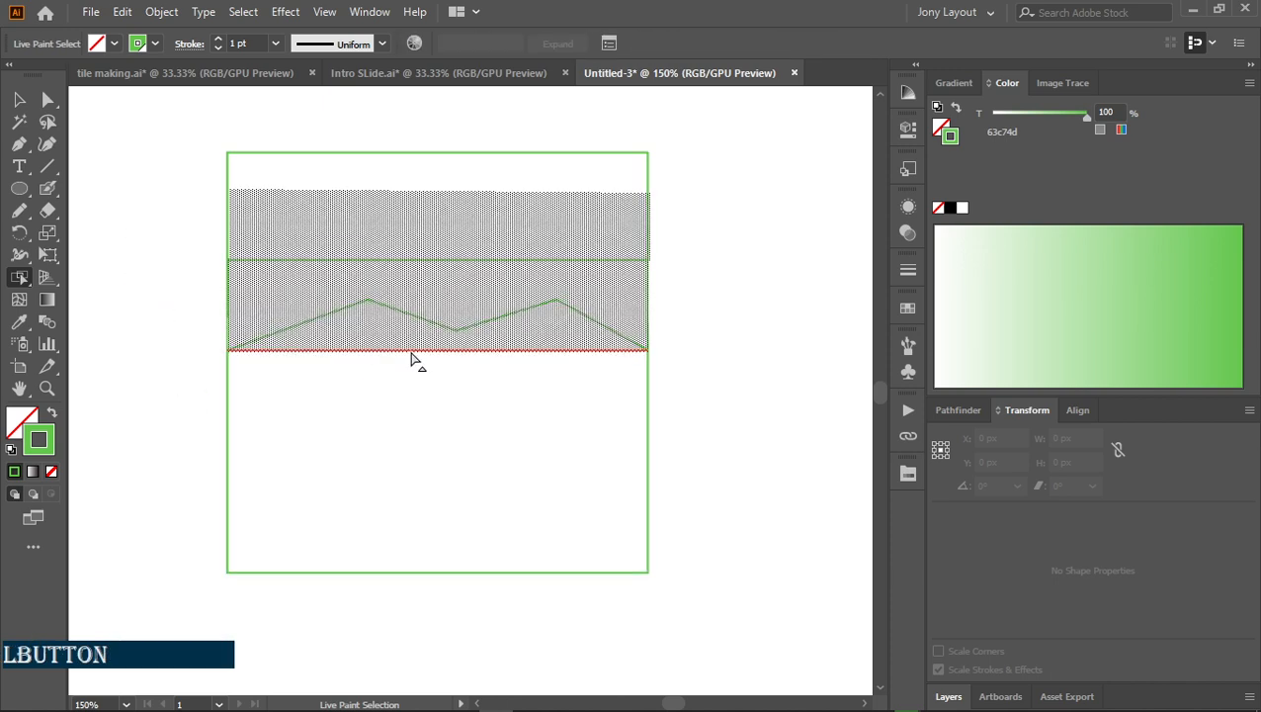
pyautogui.press('Delete')
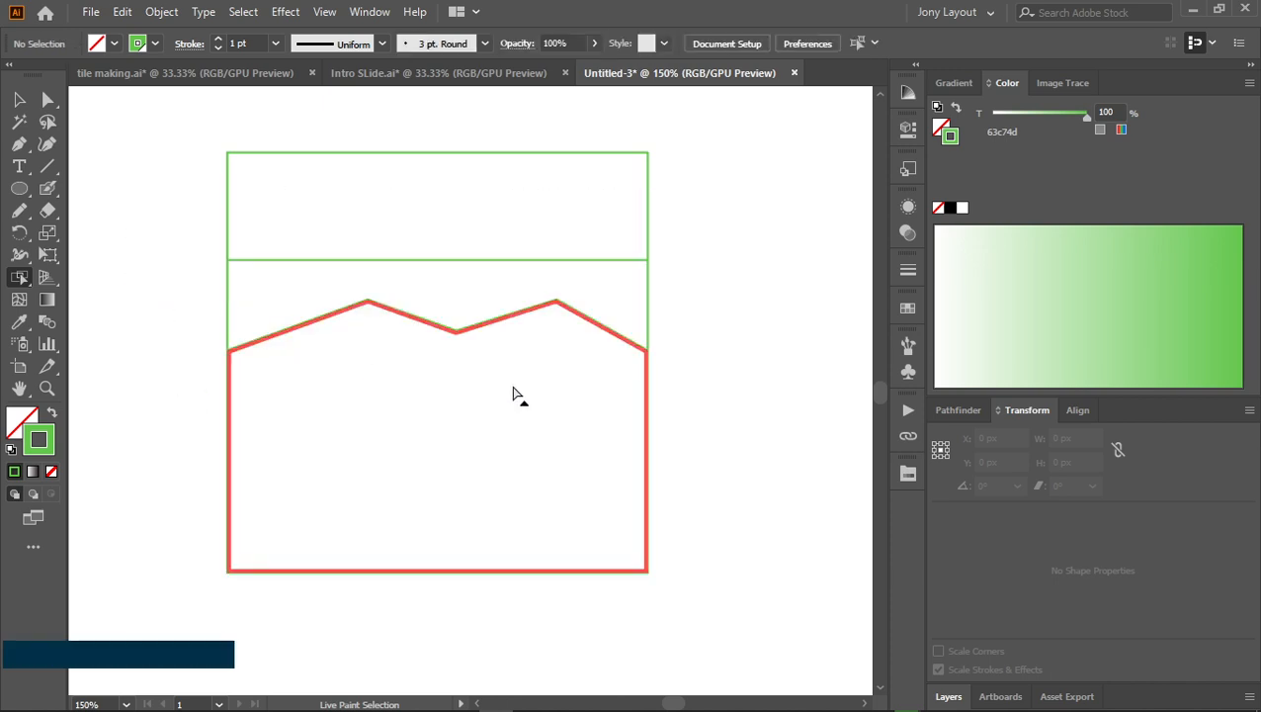
# Fill the region below the zigzag with the brown 733e39 swatch from the endesga-32 library, using no stroke
pyautogui.click(908, 479)
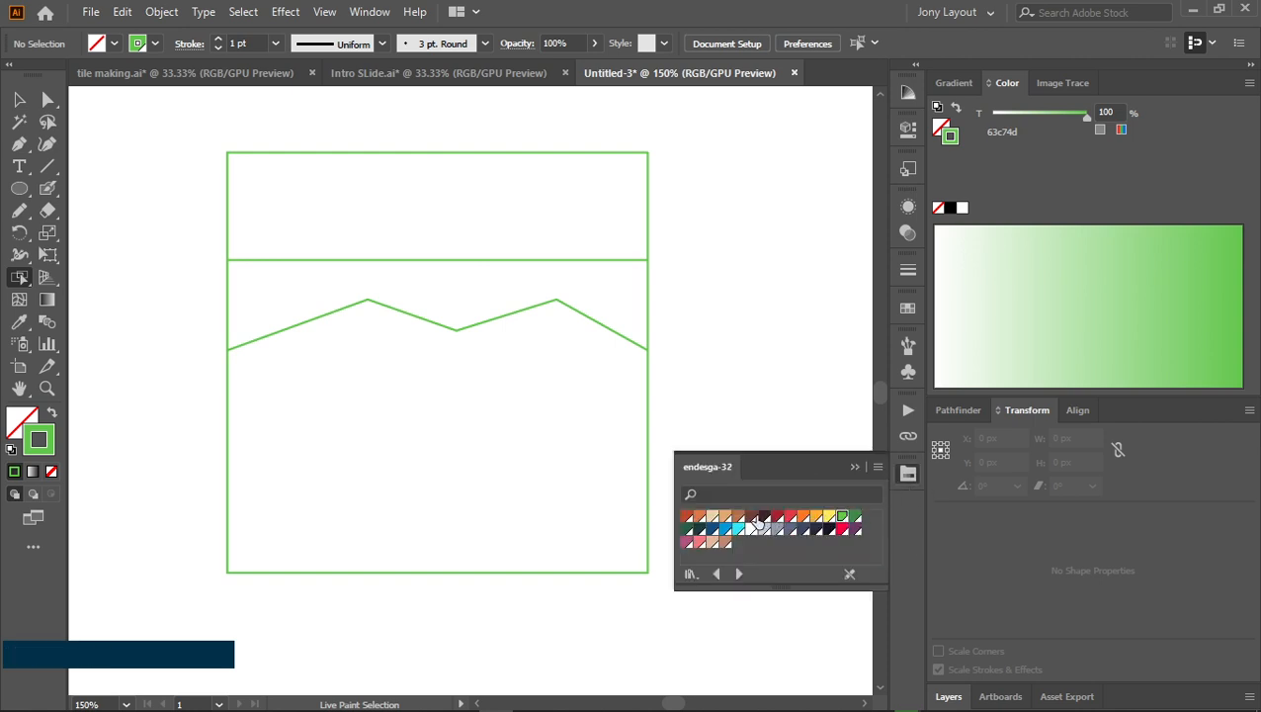
pyautogui.click(751, 518)
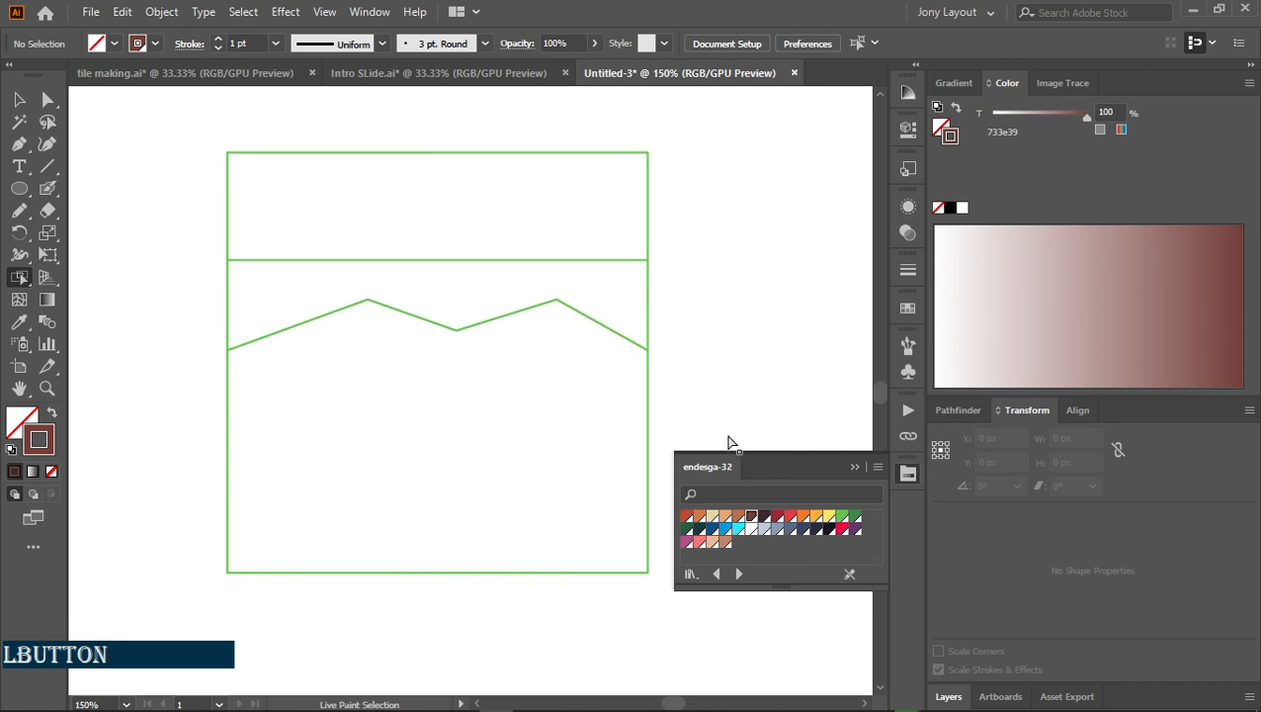
pyautogui.click(52, 413)
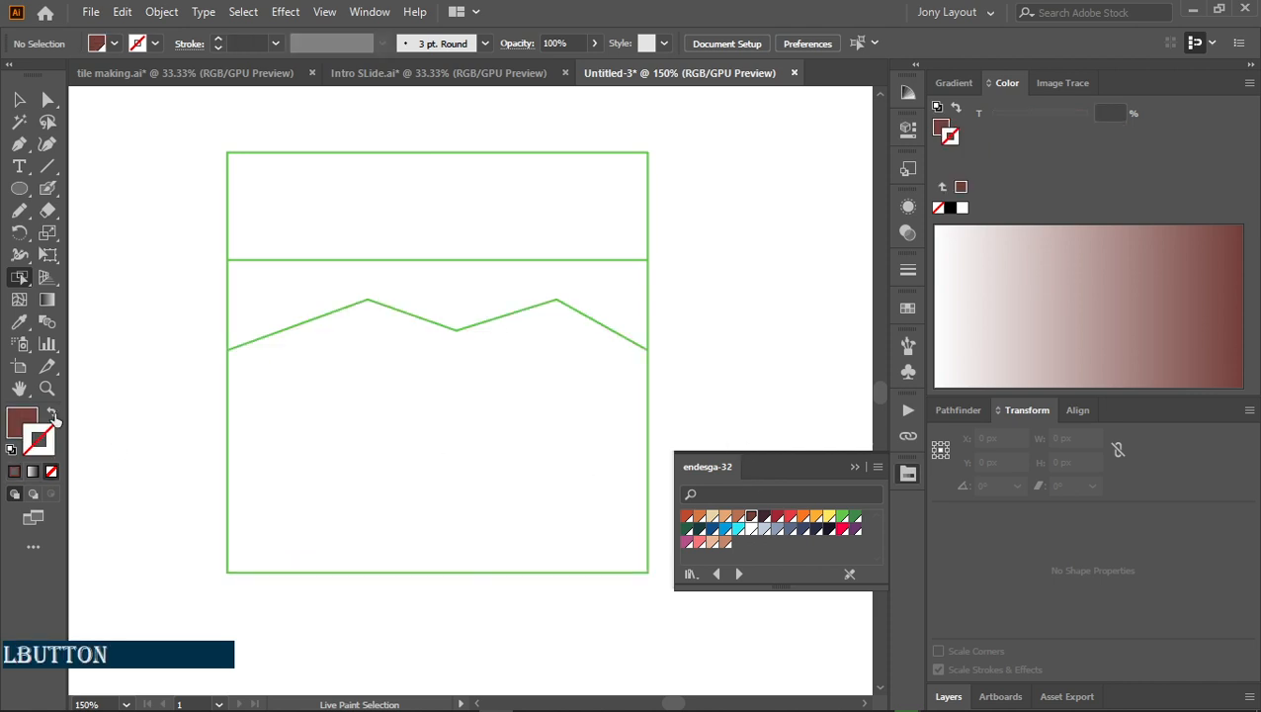
pyautogui.click(14, 425)
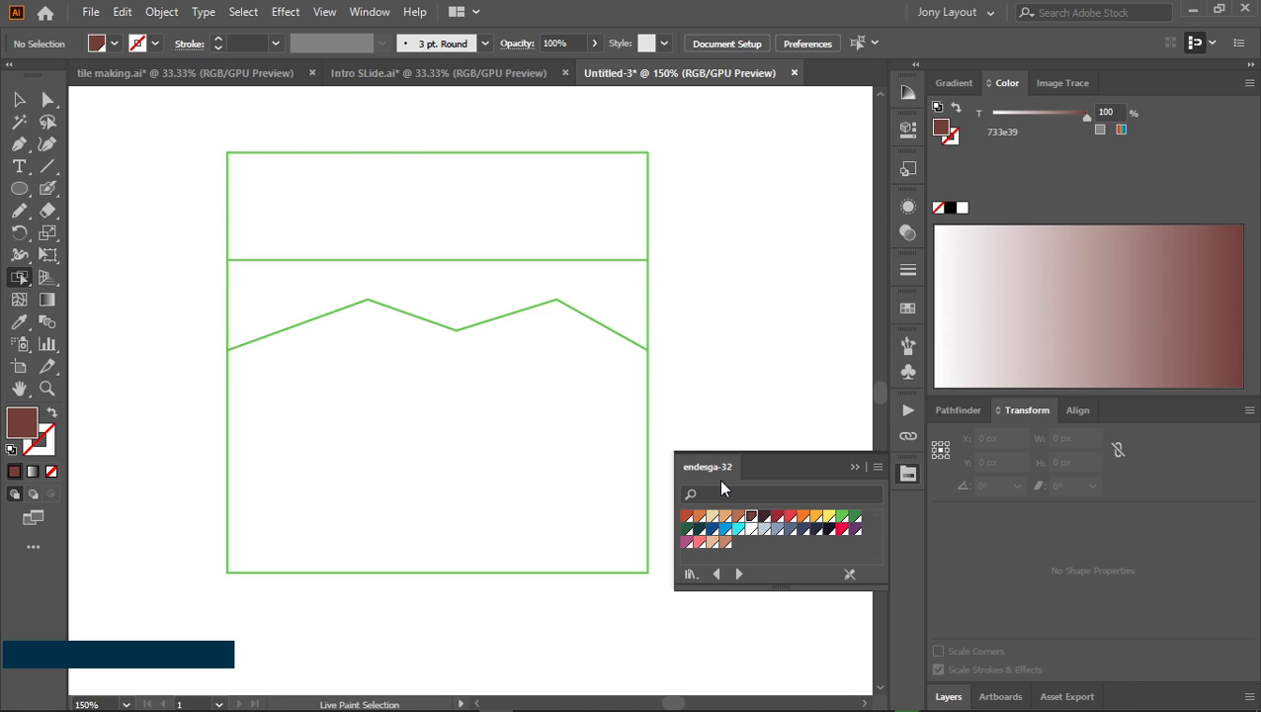
pyautogui.click(509, 463)
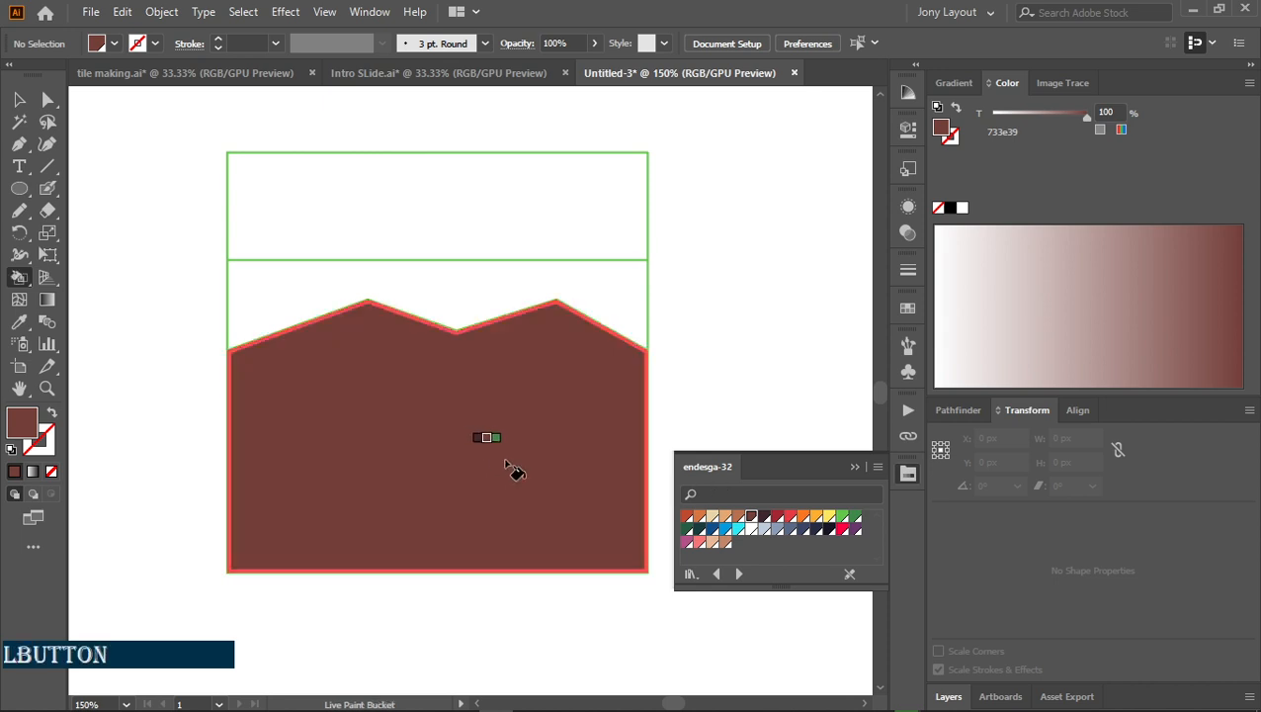
# Fill the middle band with dark green 3e8948 and the top band with light green 63c74d, and close the swatch library
pyautogui.click(852, 515)
pyautogui.click(561, 293)
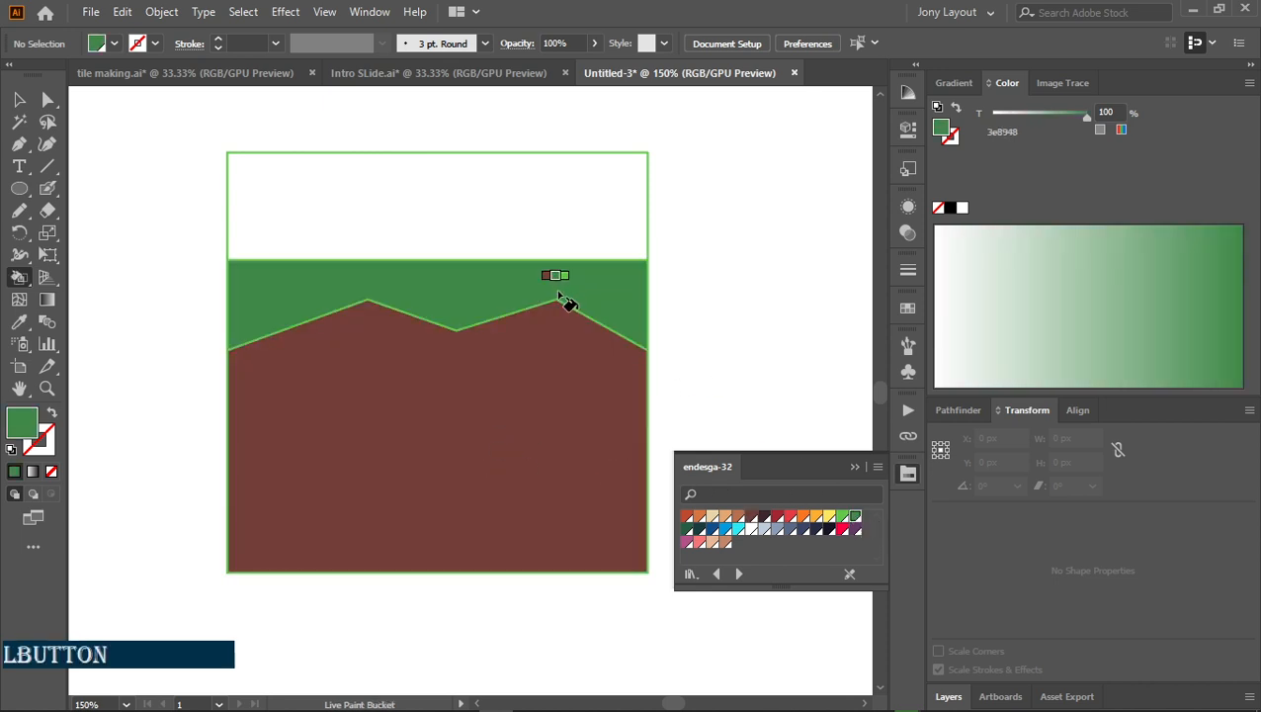
pyautogui.click(842, 514)
pyautogui.click(512, 242)
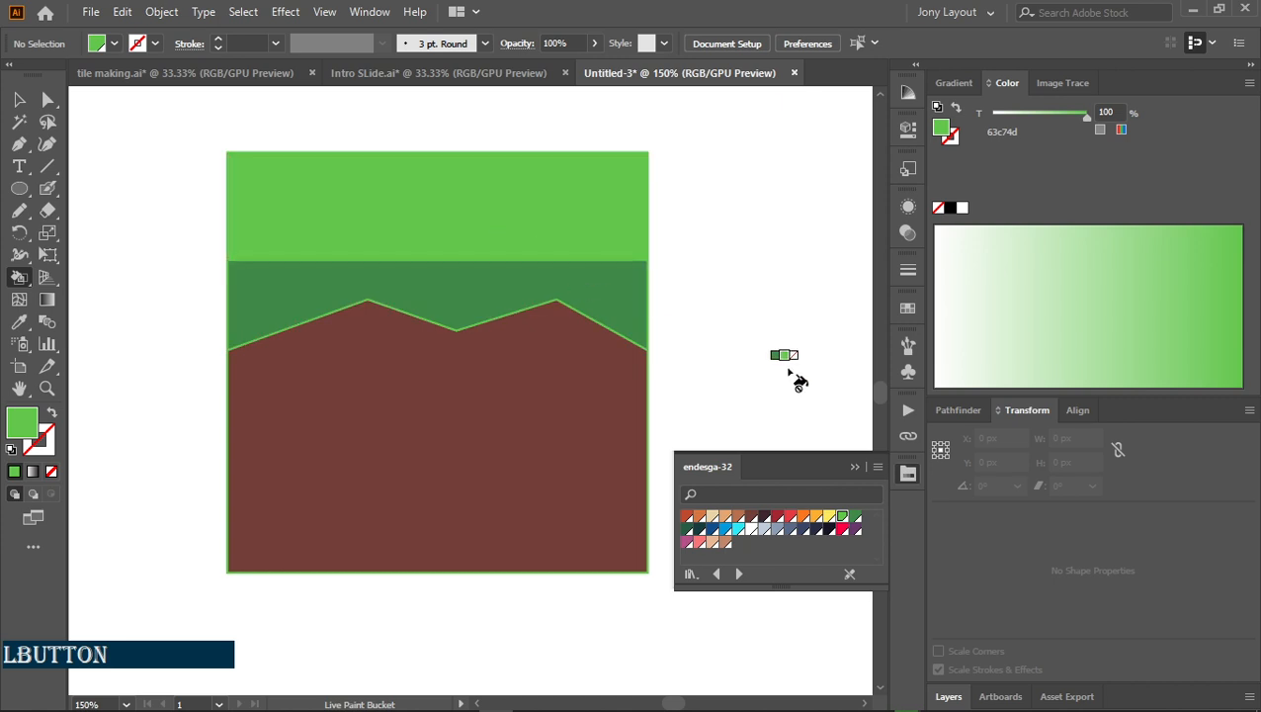
pyautogui.click(854, 467)
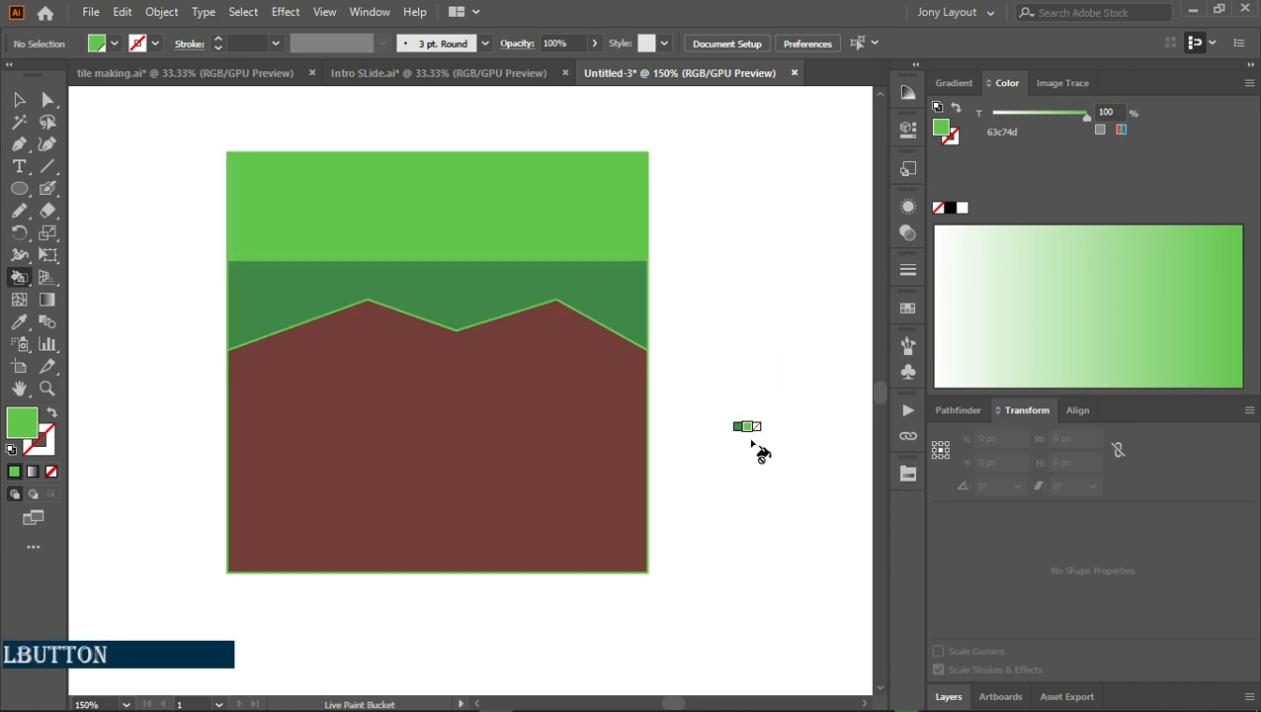
# Remove the green stroke from the entire Live Paint tile and deselect it
pyautogui.press('v')
pyautogui.click(746, 484)
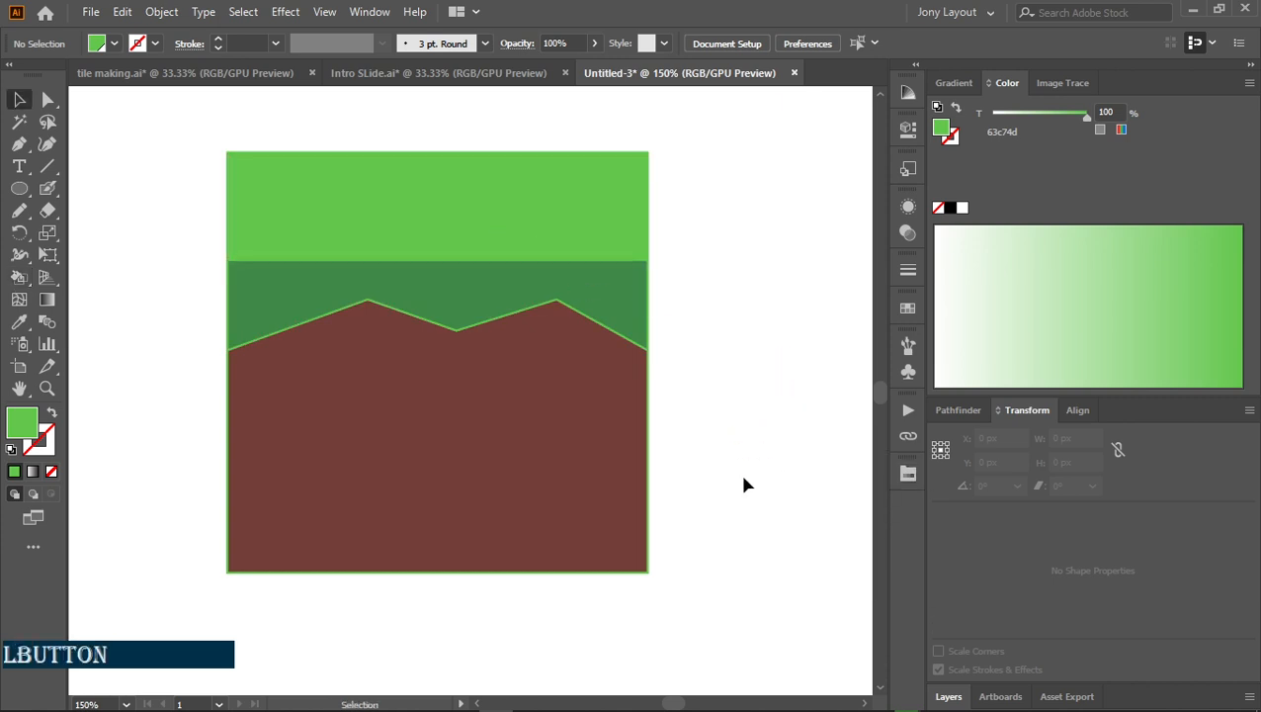
pyautogui.hotkey('ctrl', 'a')
pyautogui.click(50, 450)
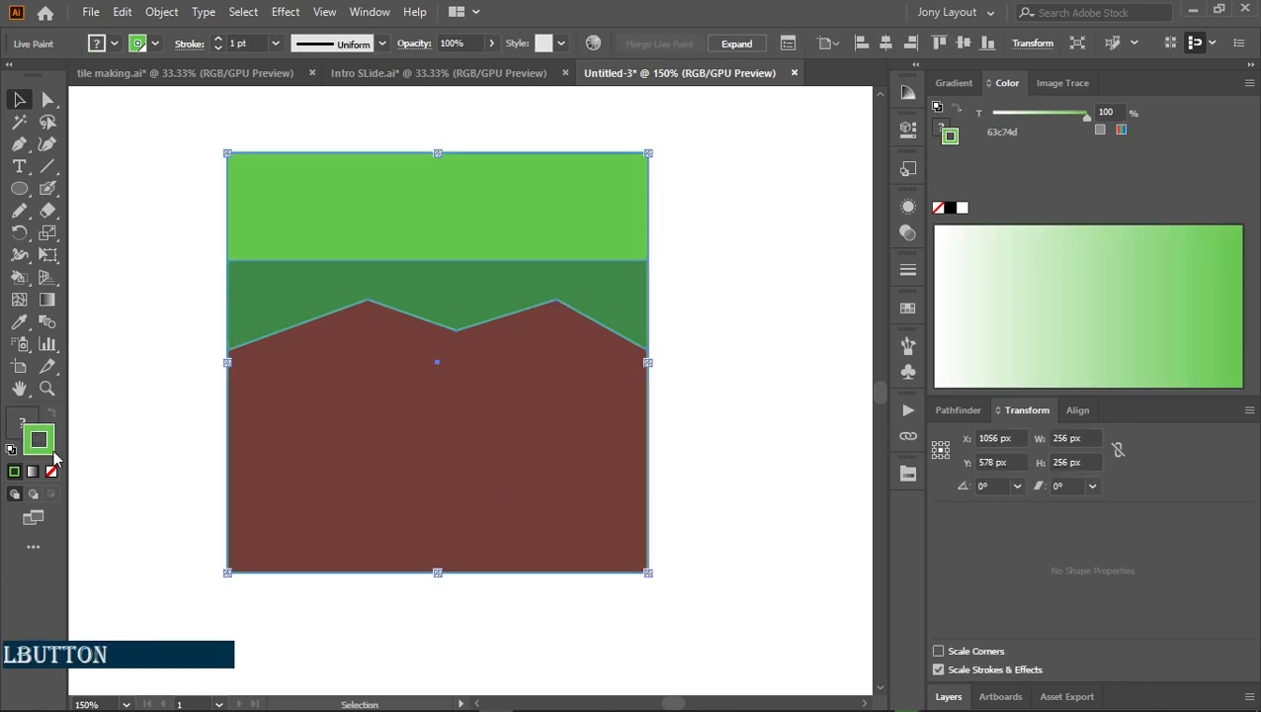
pyautogui.click(52, 471)
pyautogui.click(163, 452)
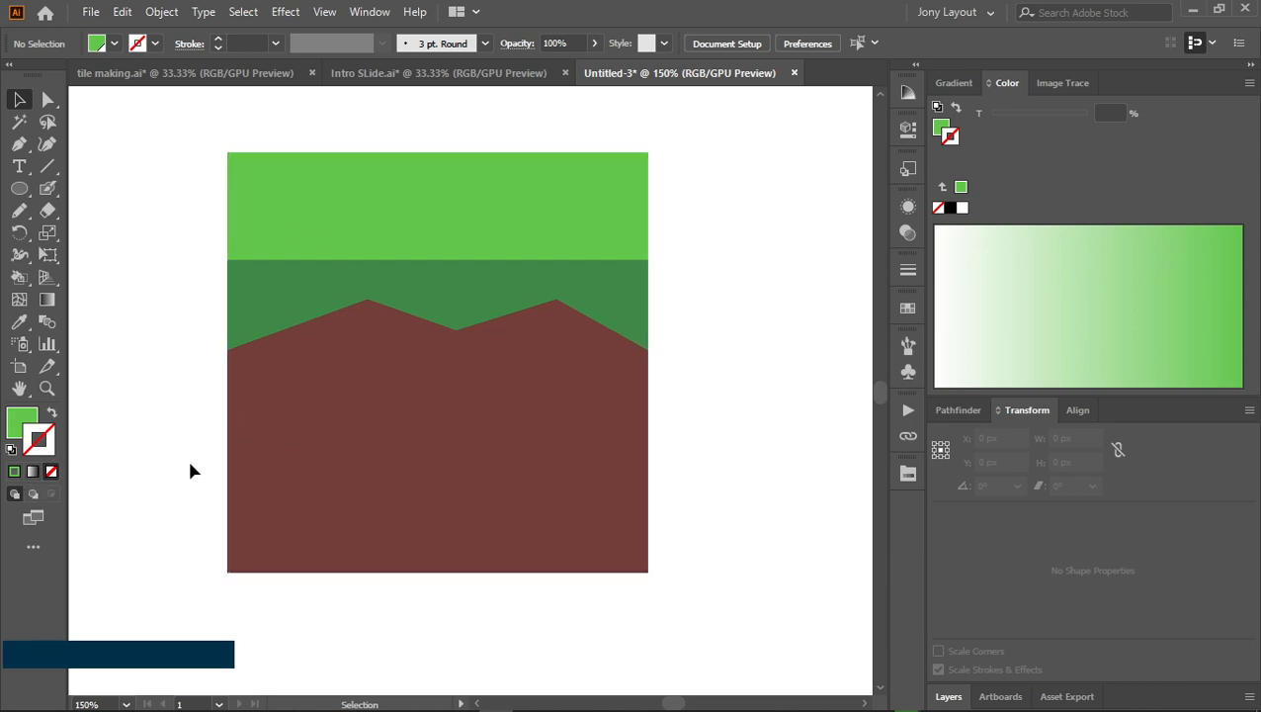
# Create a 50 × 50 px square beside the tile and select only its two right corner points
pyautogui.press('space')
pyautogui.moveTo(189, 471); pyautogui.dragTo(275, 454)
pyautogui.keyDown('alt'); pyautogui.scroll(-1, 205, 464); pyautogui.keyUp('alt')
pyautogui.press('space')
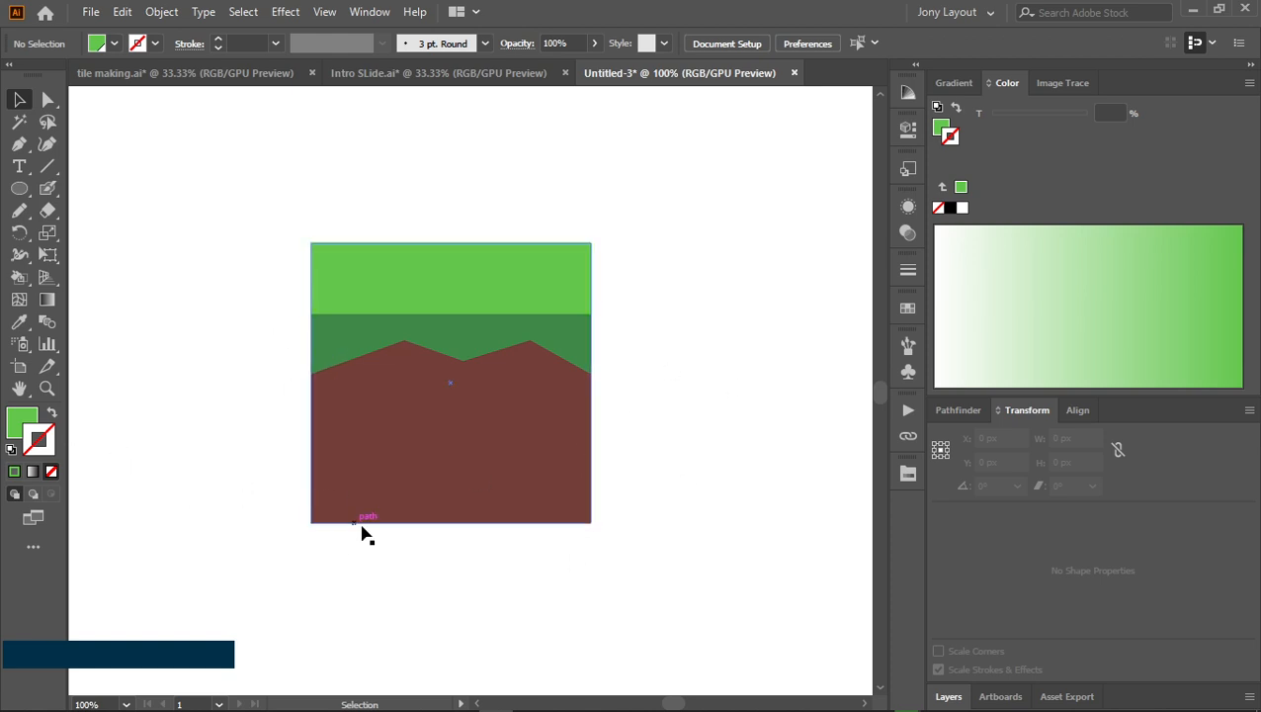
pyautogui.press('m')
pyautogui.click(704, 441)
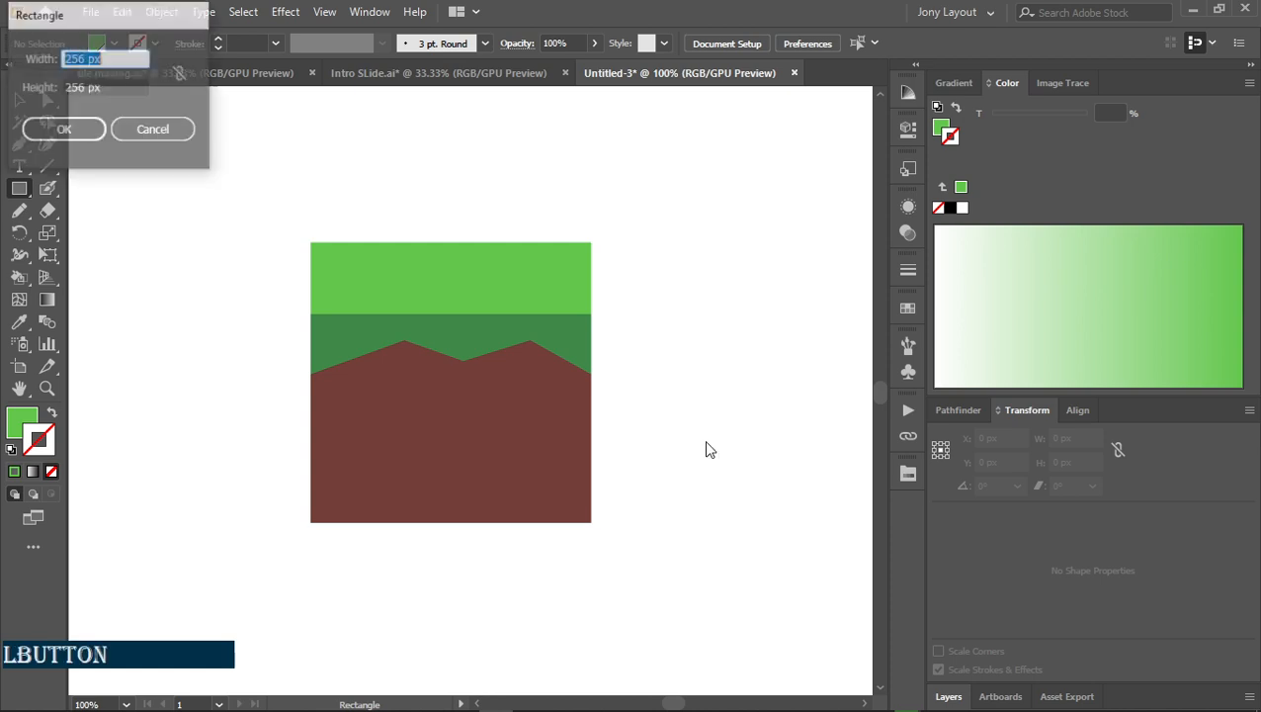
pyautogui.write('50')
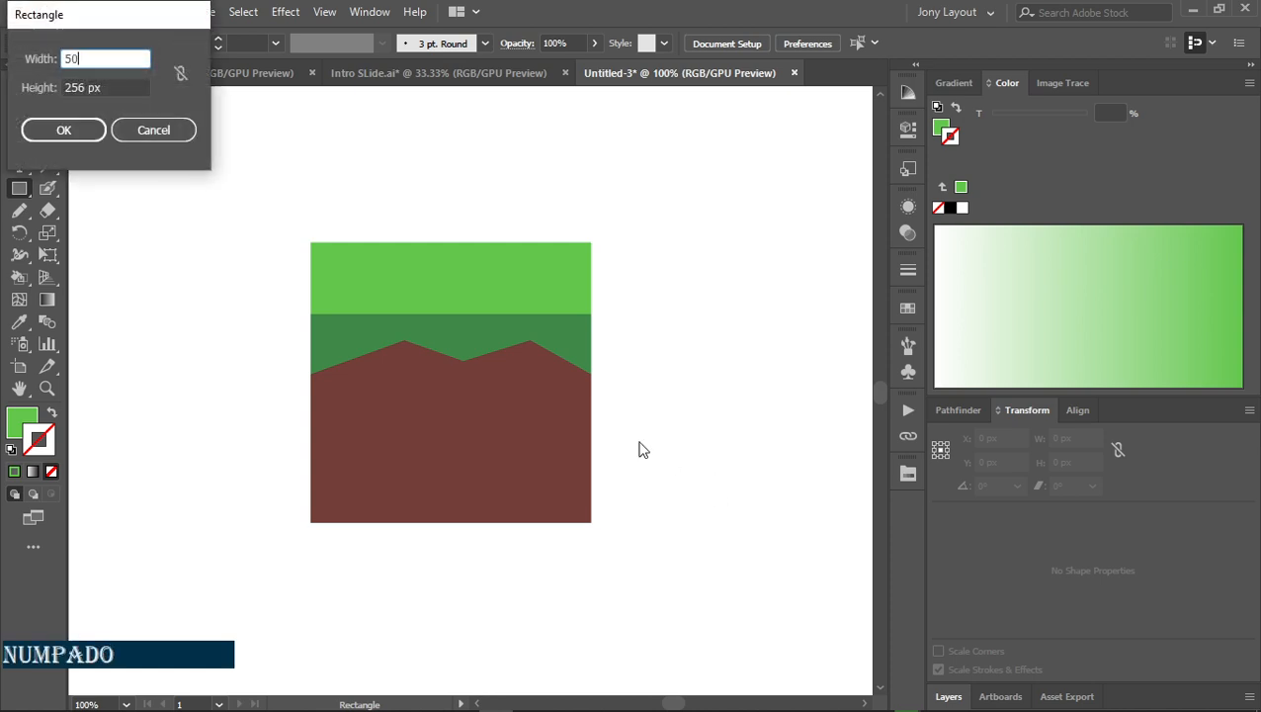
pyautogui.press('Tab')
pyautogui.write('50')
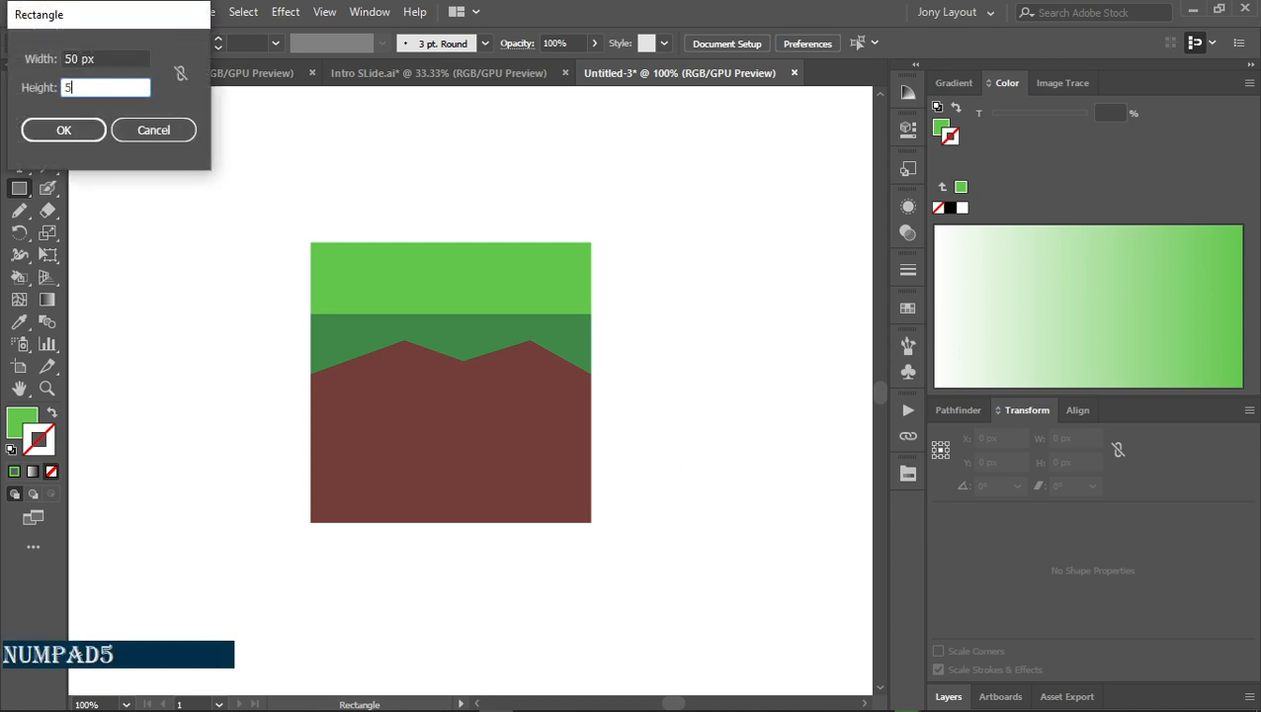
pyautogui.click(65, 131)
pyautogui.press('a')
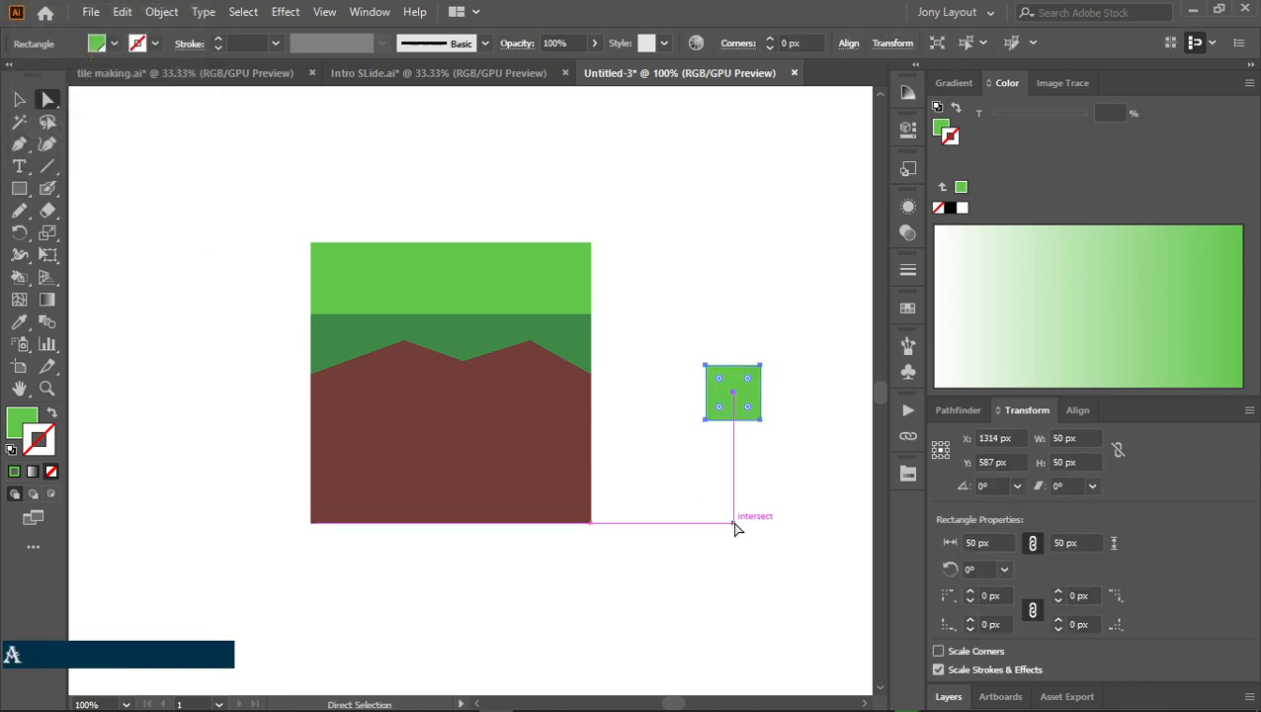
pyautogui.moveTo(745, 353); pyautogui.dragTo(820, 482)
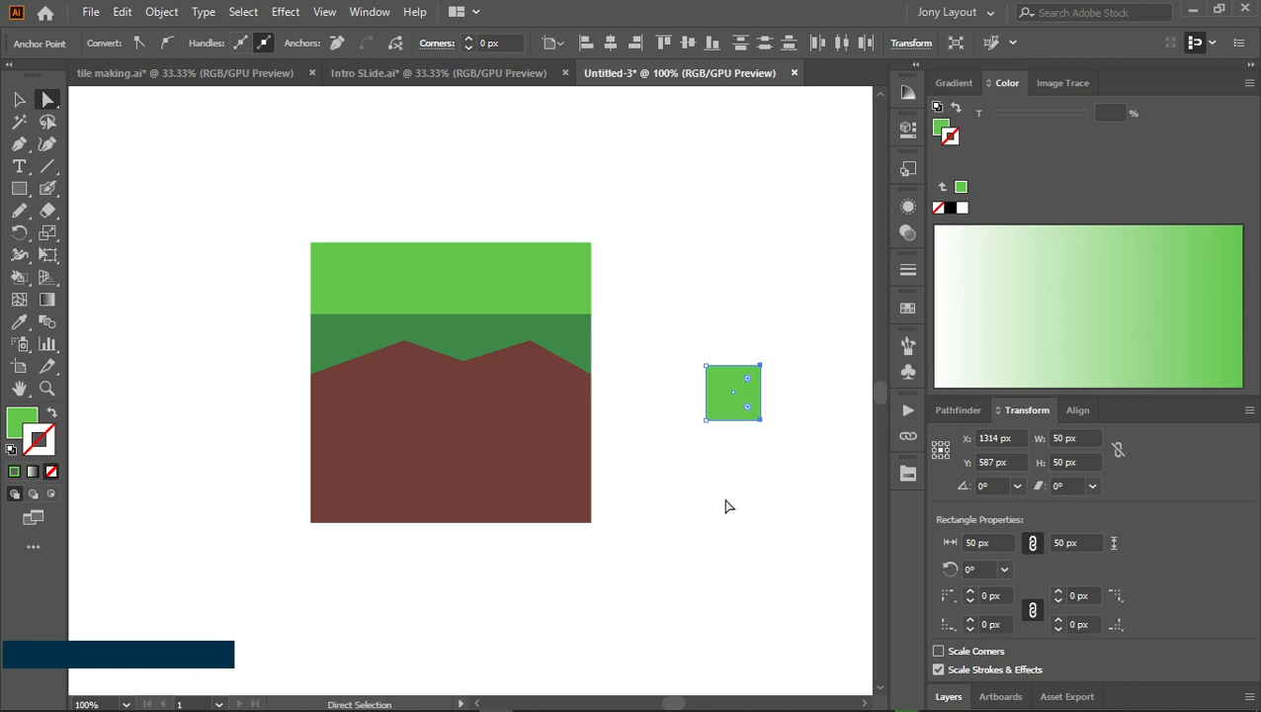
# Look up the tool shortcuts matching "op" in the Keyboard Shortcuts settings and close them without changes
pyautogui.click(122, 14)
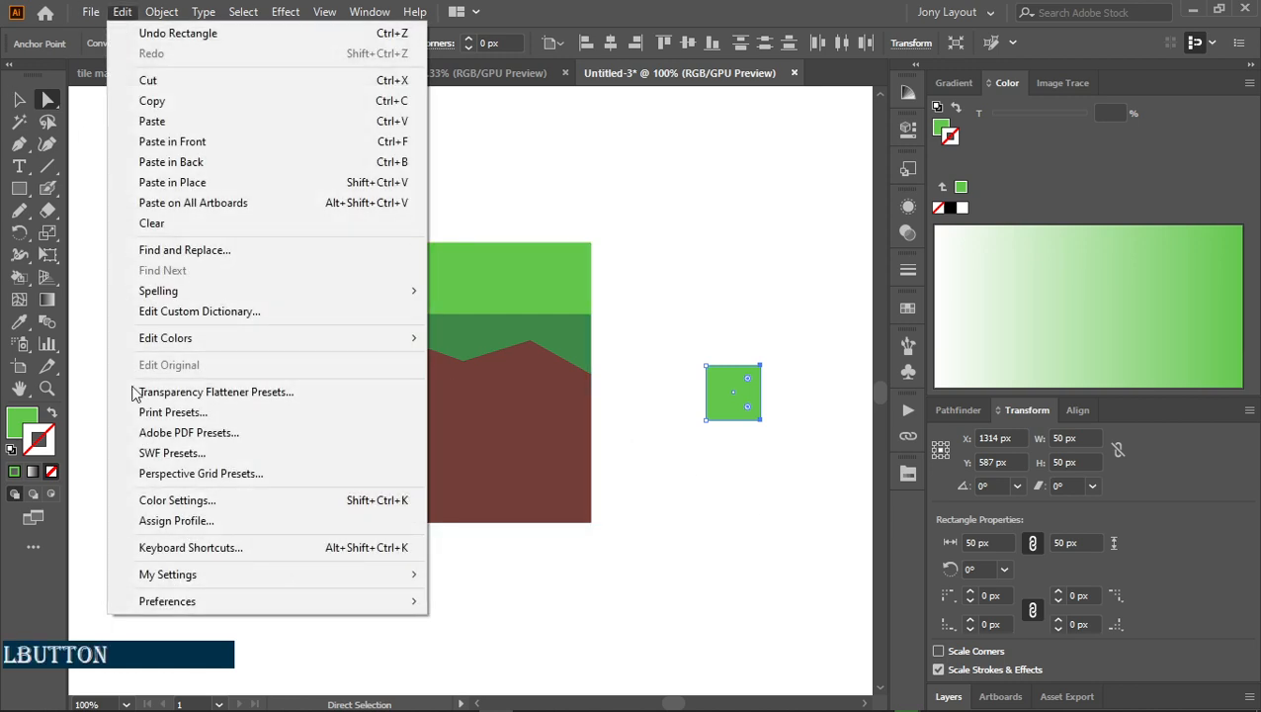
pyautogui.click(195, 554)
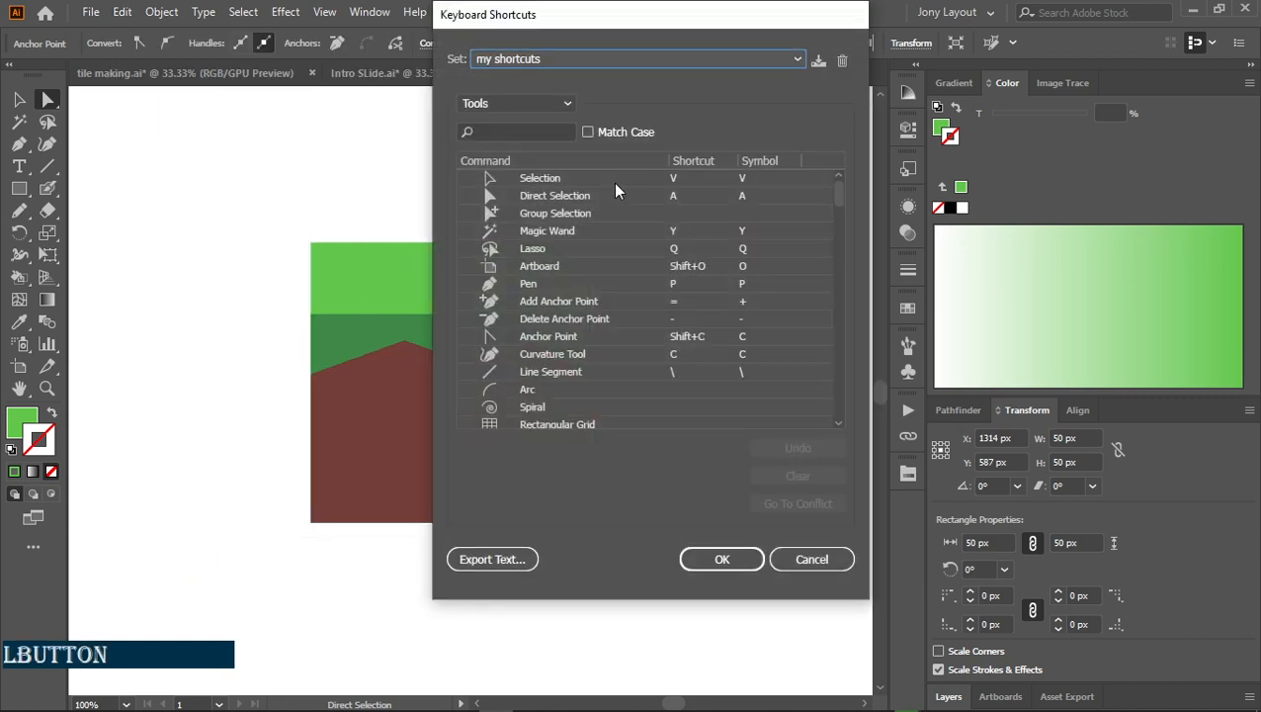
pyautogui.click(526, 132)
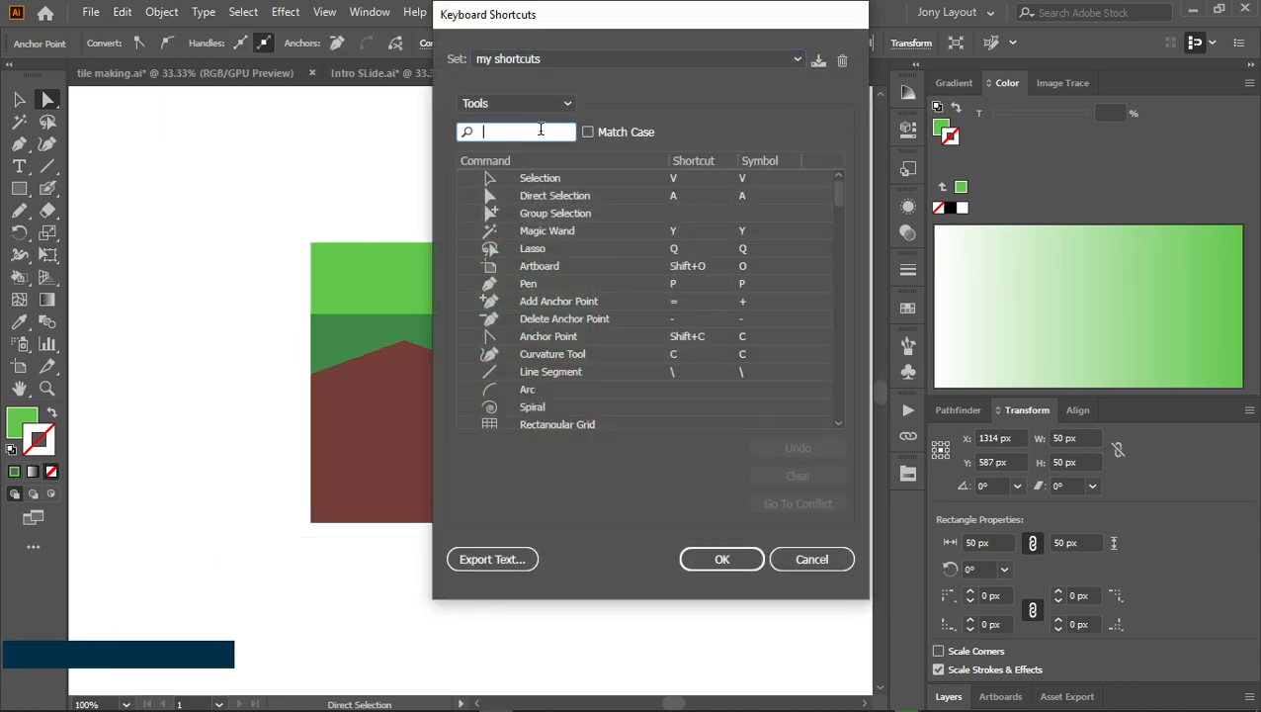
pyautogui.write('op')
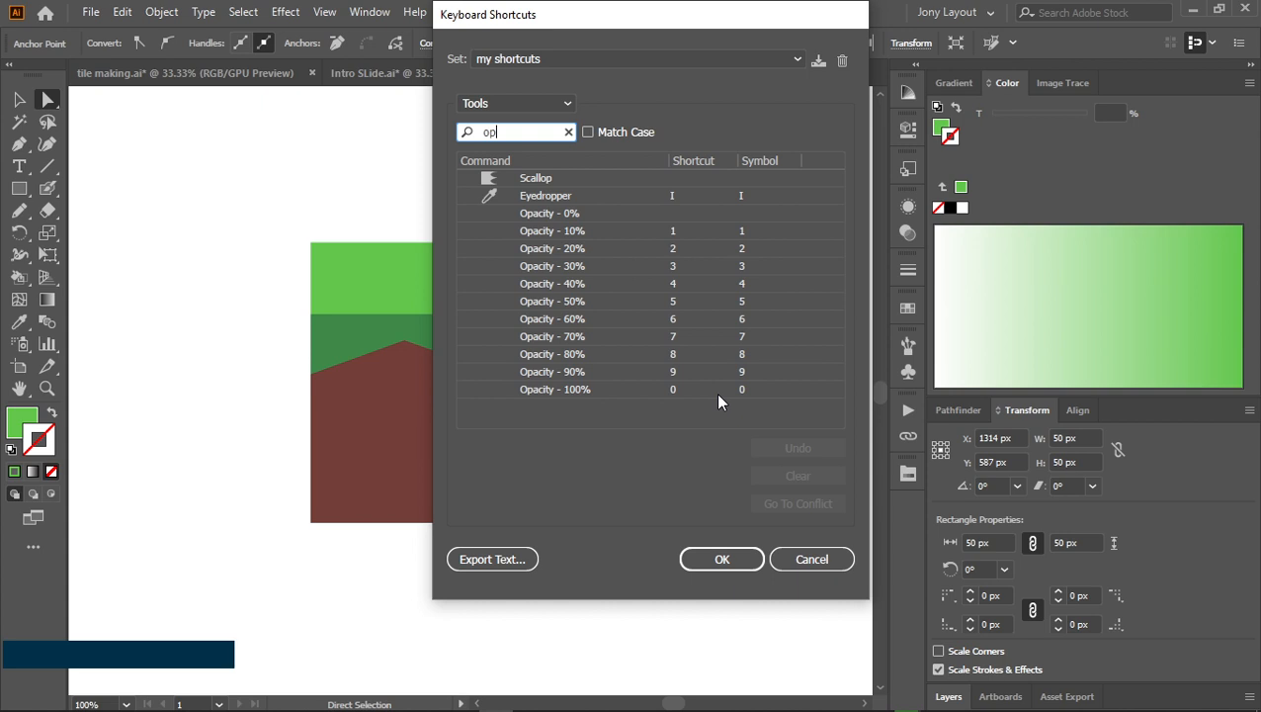
pyautogui.click(809, 559)
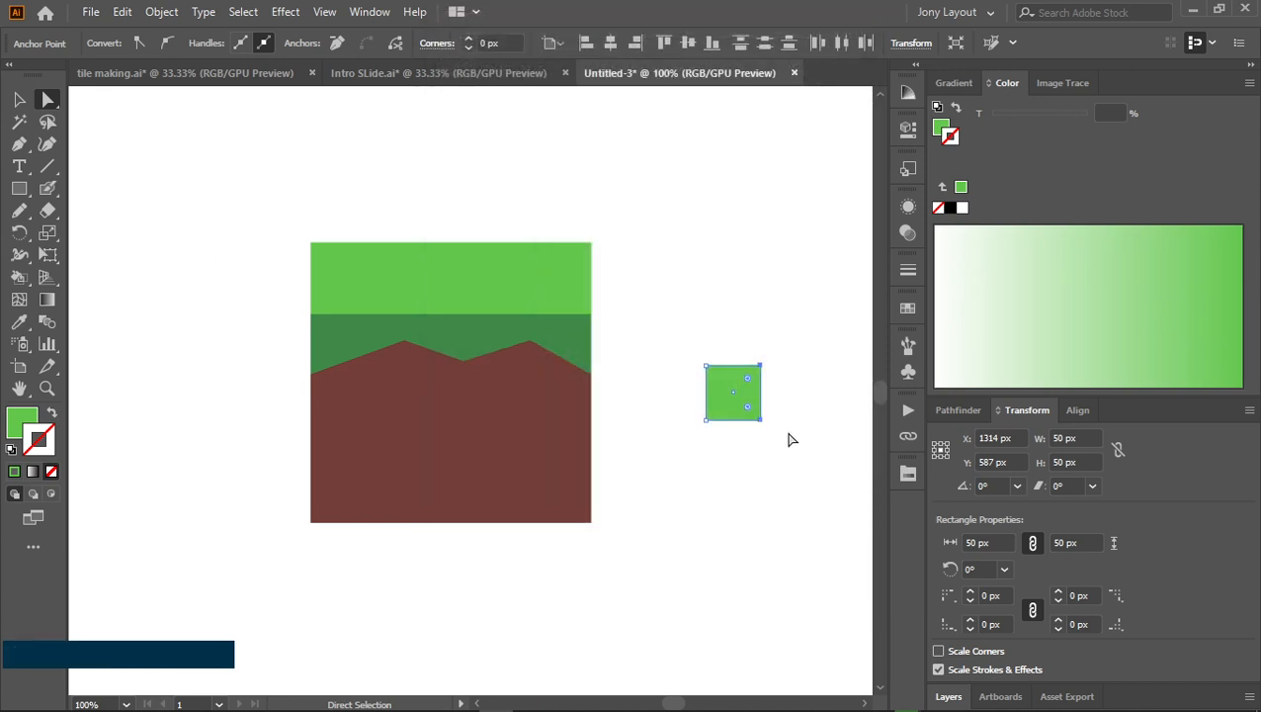
# Average the small square's two selected right corner points to form a triangle pointing right
pyautogui.moveTo(790, 439); pyautogui.dragTo(723, 406)
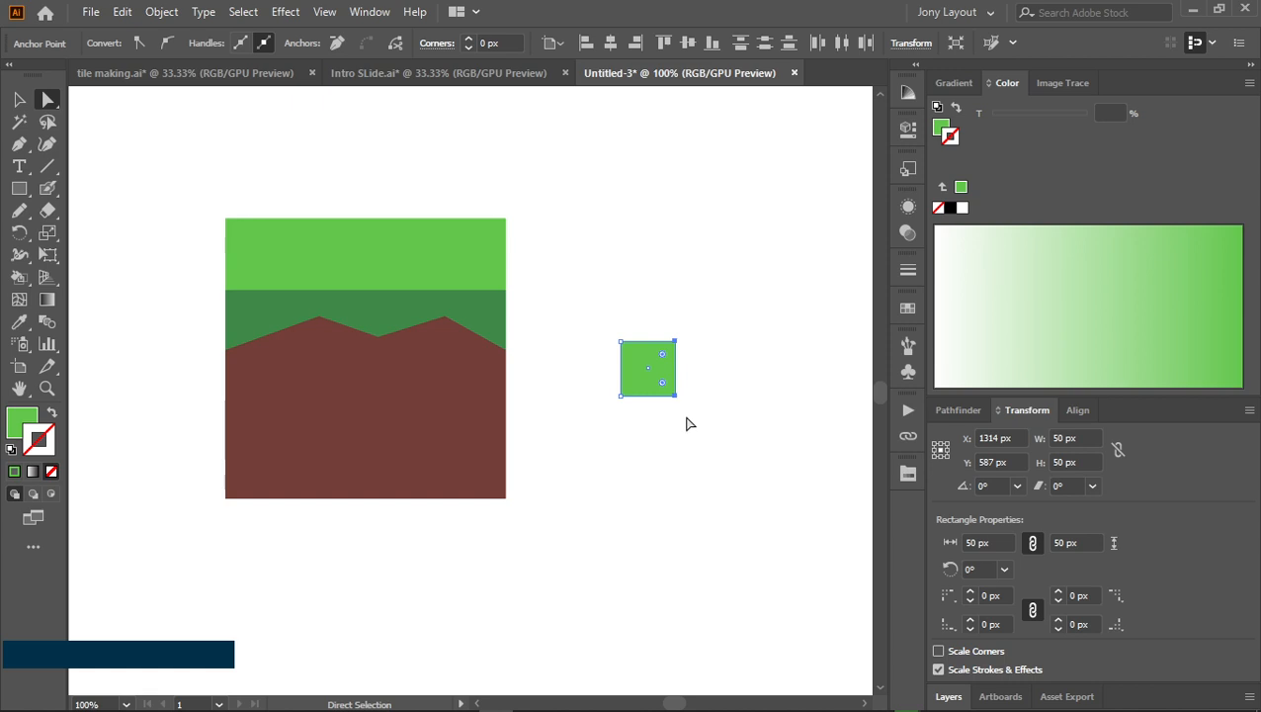
pyautogui.keyDown('alt'); pyautogui.scroll(2, 684, 419); pyautogui.keyUp('alt')
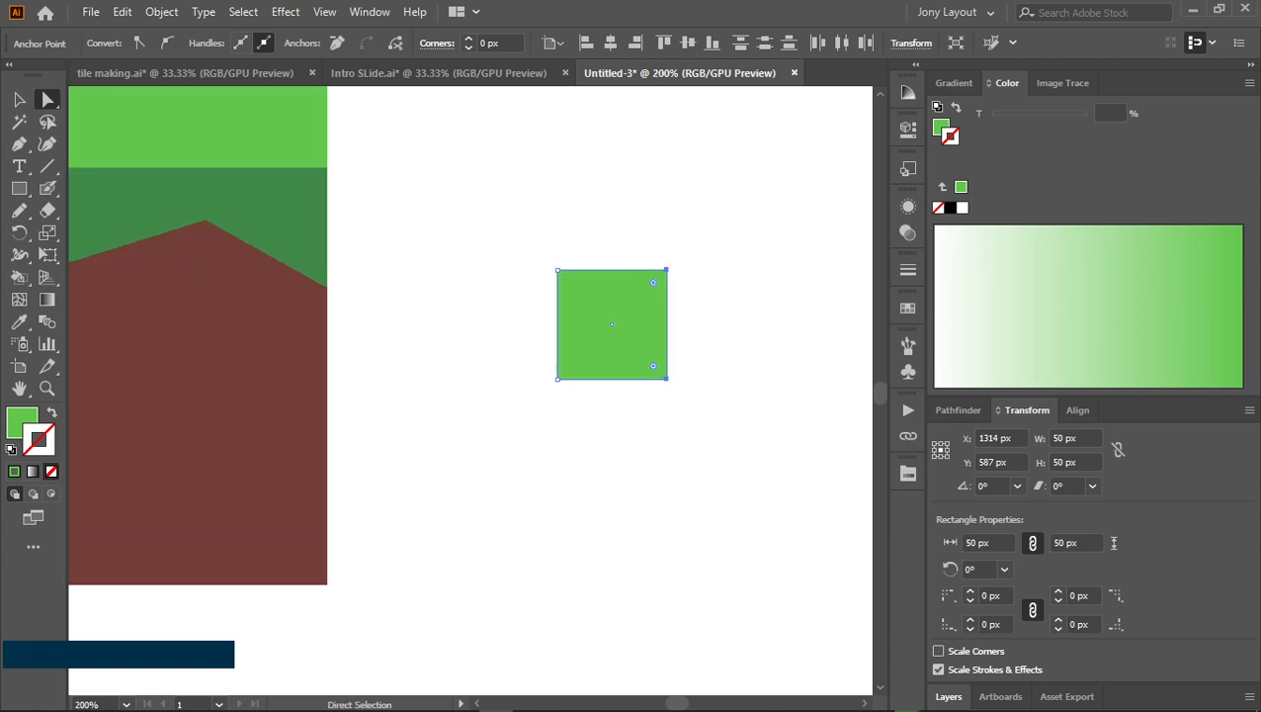
pyautogui.rightClick(617, 328)
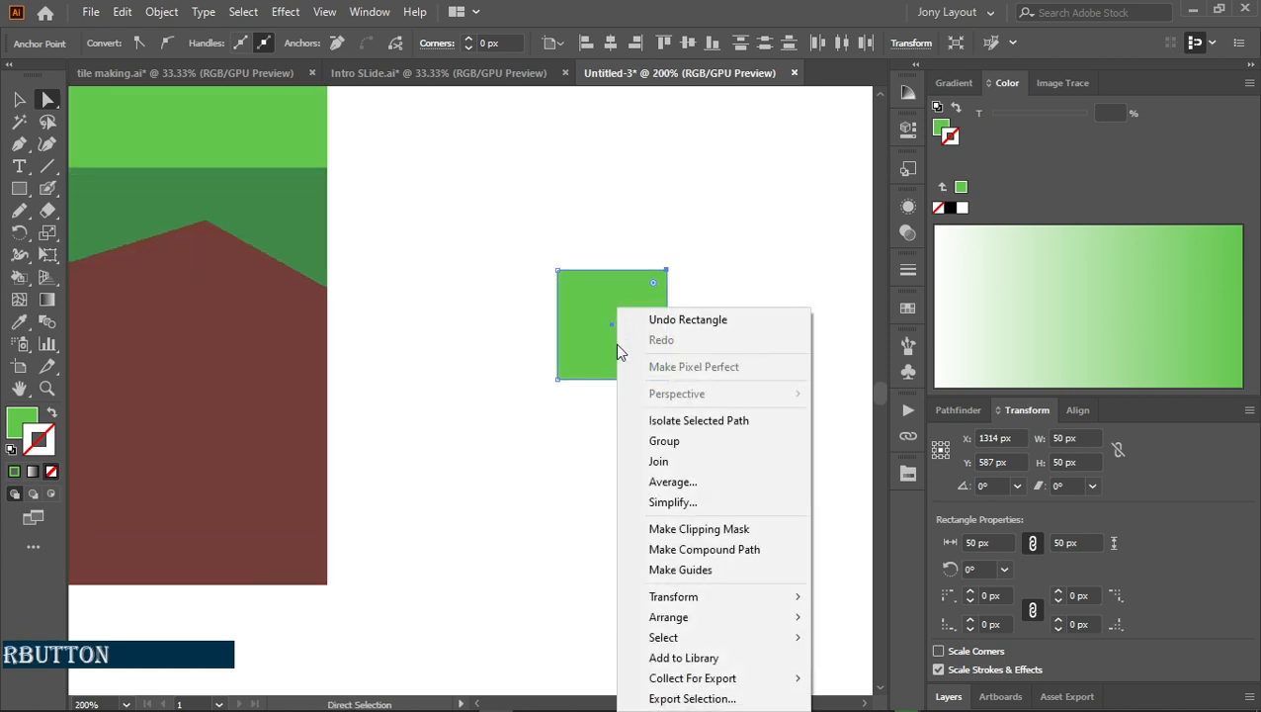
pyautogui.click(675, 485)
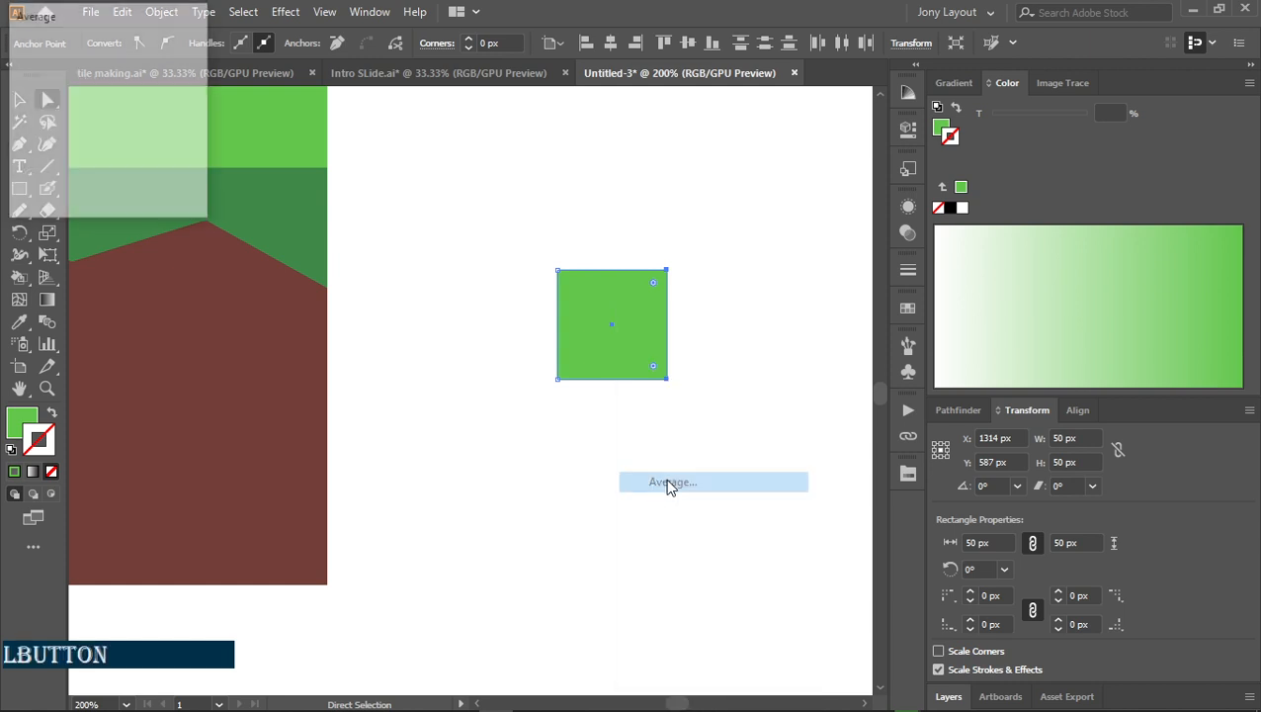
pyautogui.click(62, 184)
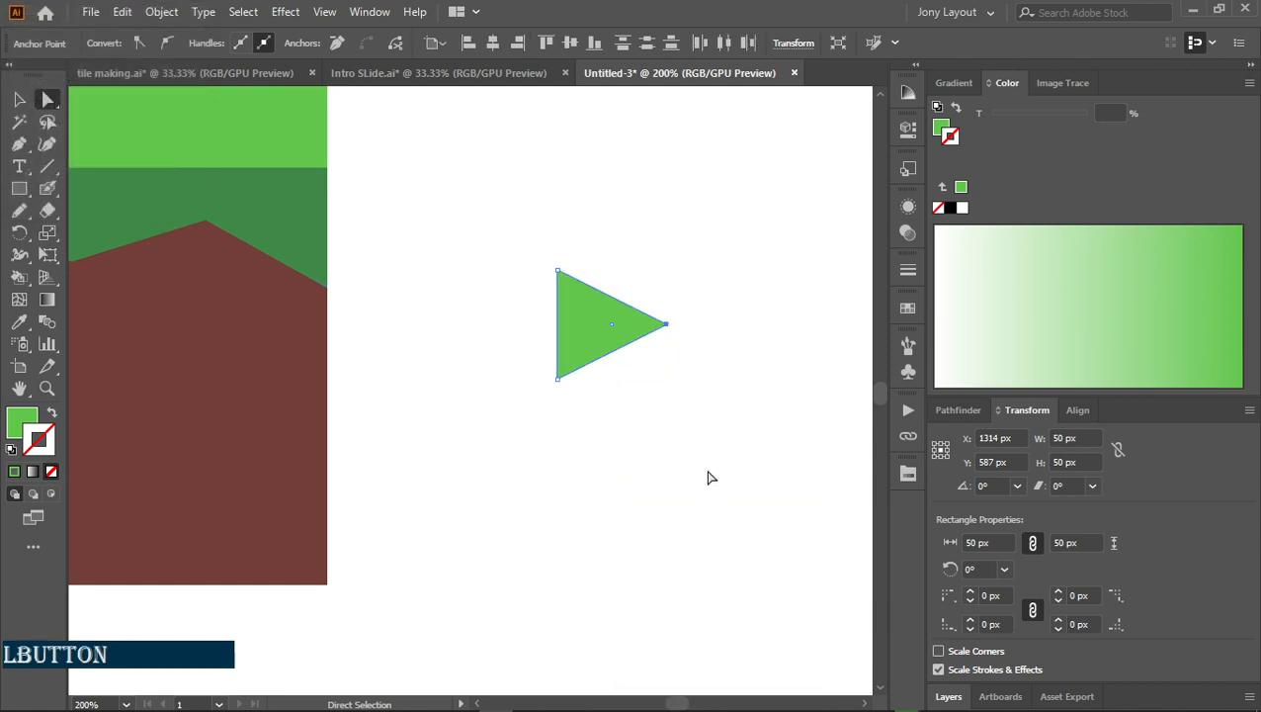
# Bend the triangle's lower and upper slanted edges slightly outward with the Curvature tool to form a grass-blade shape
pyautogui.hotkey('shift', '`')
pyautogui.click(612, 353)
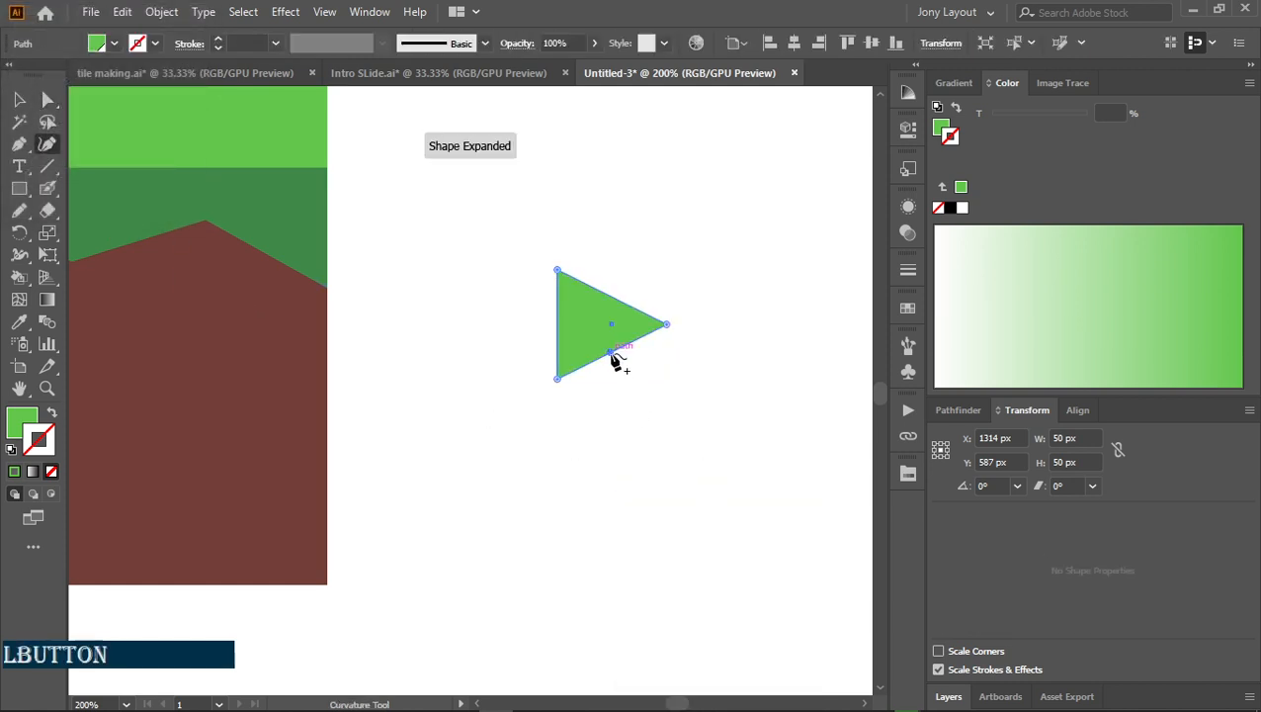
pyautogui.moveTo(612, 354); pyautogui.dragTo(618, 362)
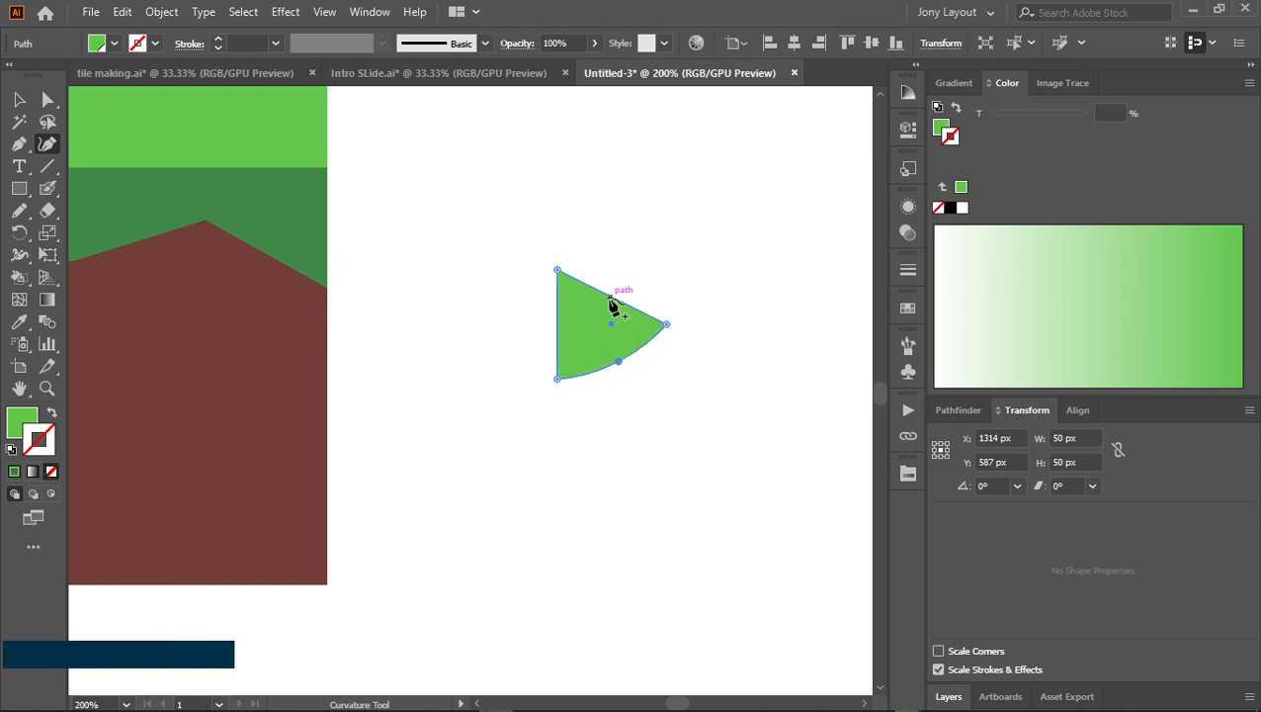
pyautogui.moveTo(612, 304); pyautogui.dragTo(621, 284)
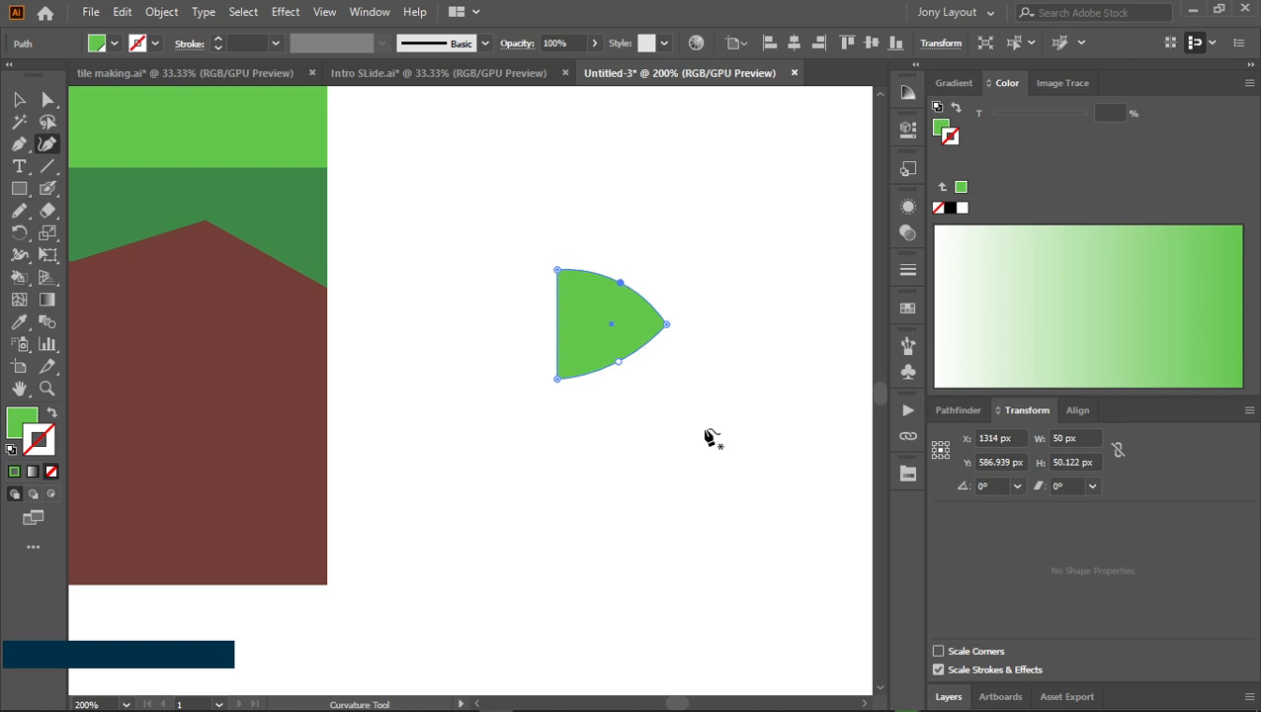
# Narrow the grass-blade shape symmetrically about its centre to a height of about 42 px and deselect it
pyautogui.press('v')
pyautogui.click(676, 404)
pyautogui.click(600, 341)
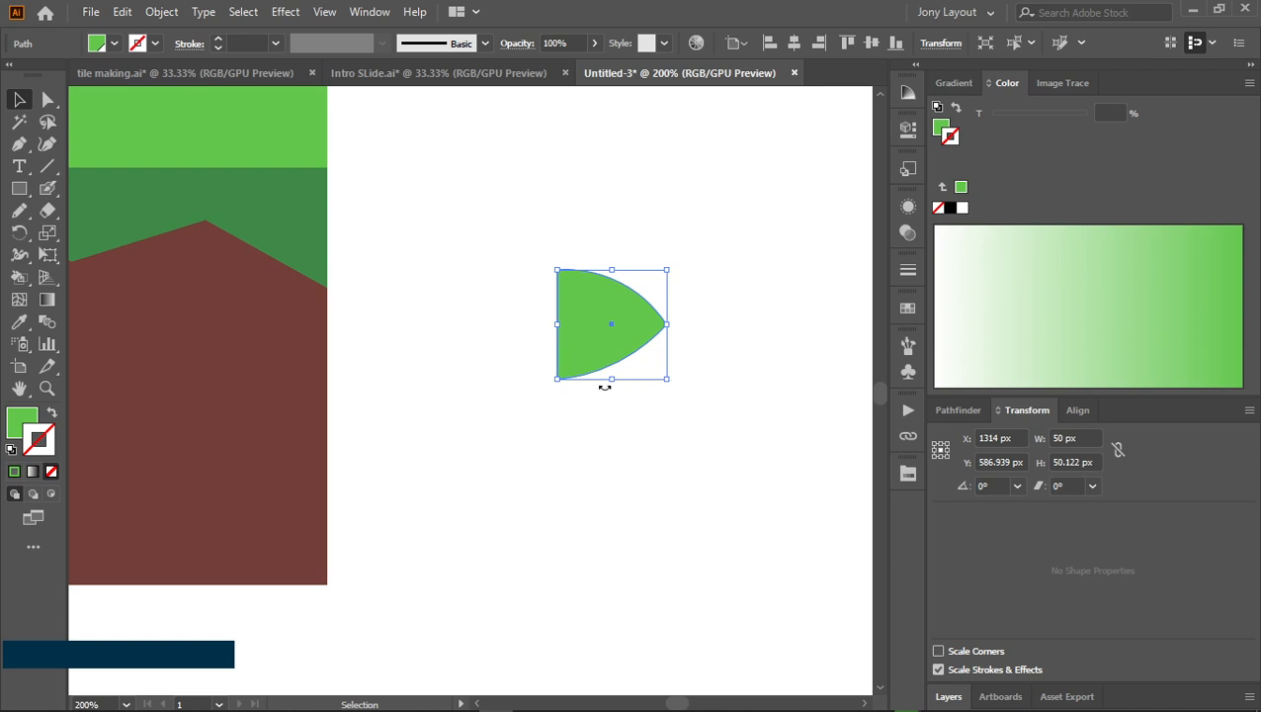
pyautogui.press('alt')
pyautogui.moveTo(613, 382); pyautogui.dragTo(613, 369)
pyautogui.click(650, 416)
pyautogui.click(617, 362)
pyautogui.press('alt')
pyautogui.click(729, 359)
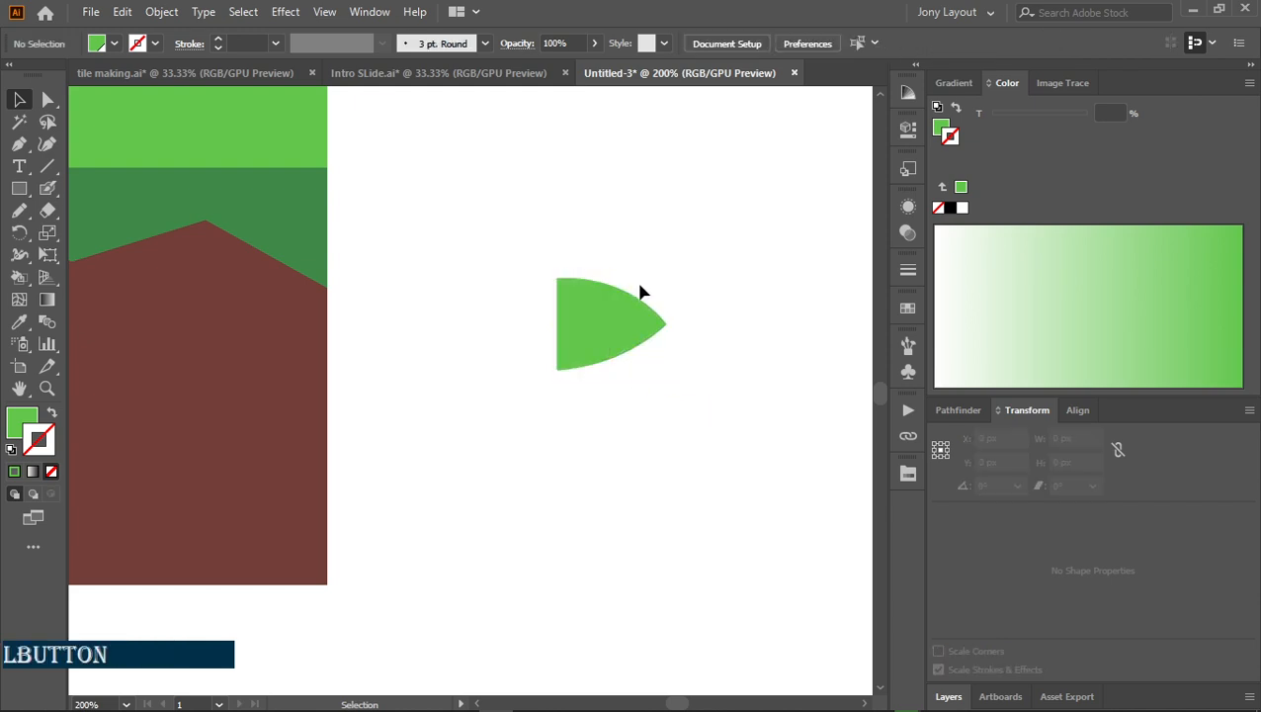
pyautogui.click(615, 372)
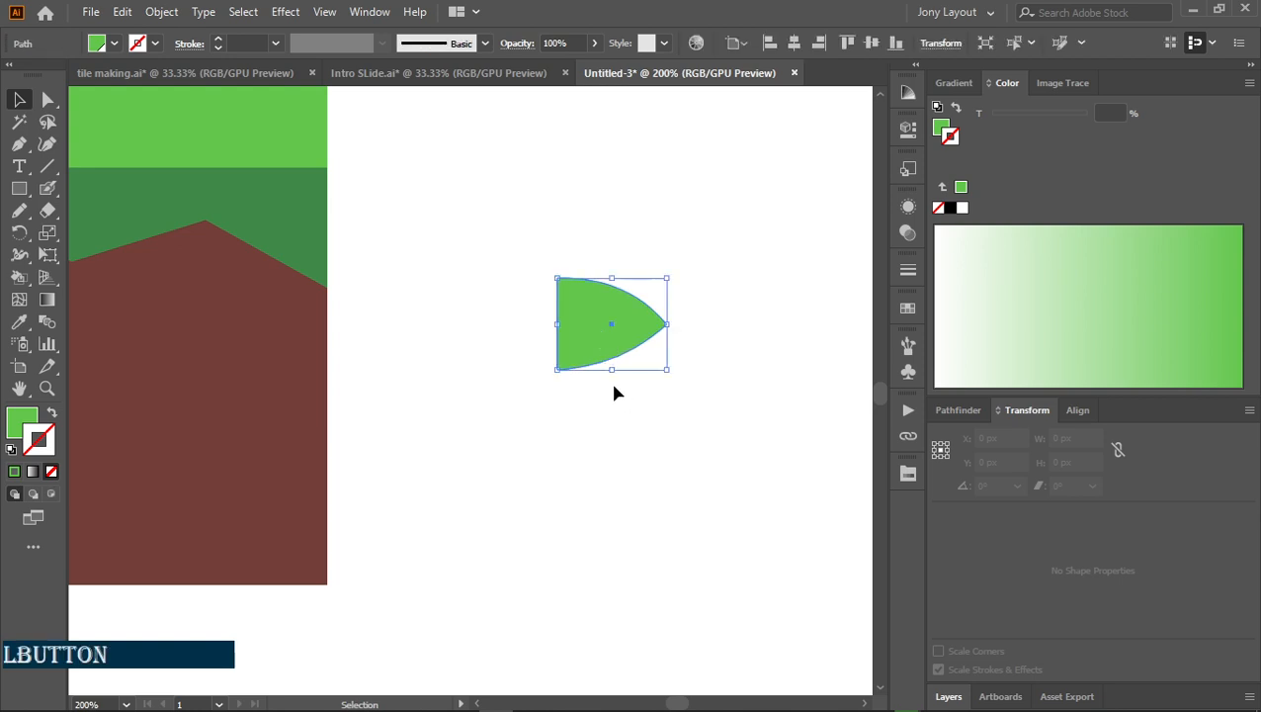
pyautogui.moveTo(610, 374); pyautogui.dragTo(613, 387)
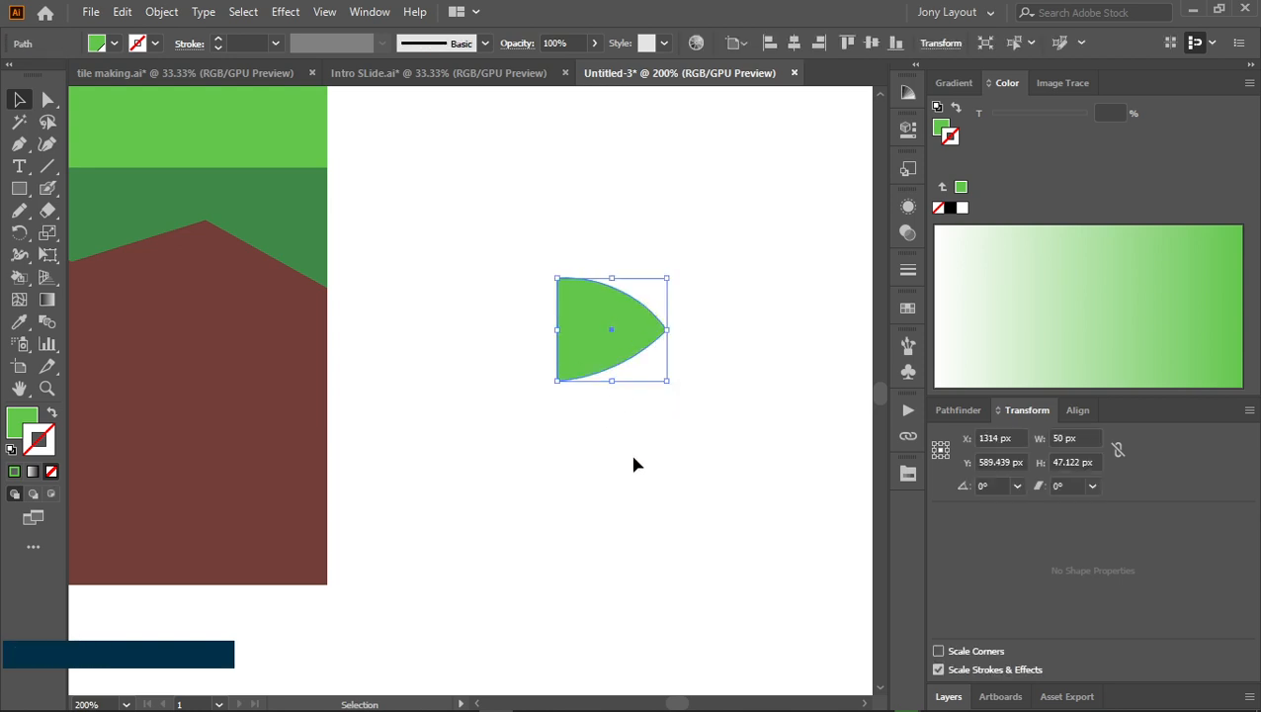
pyautogui.hotkey('ctrl', 'z')
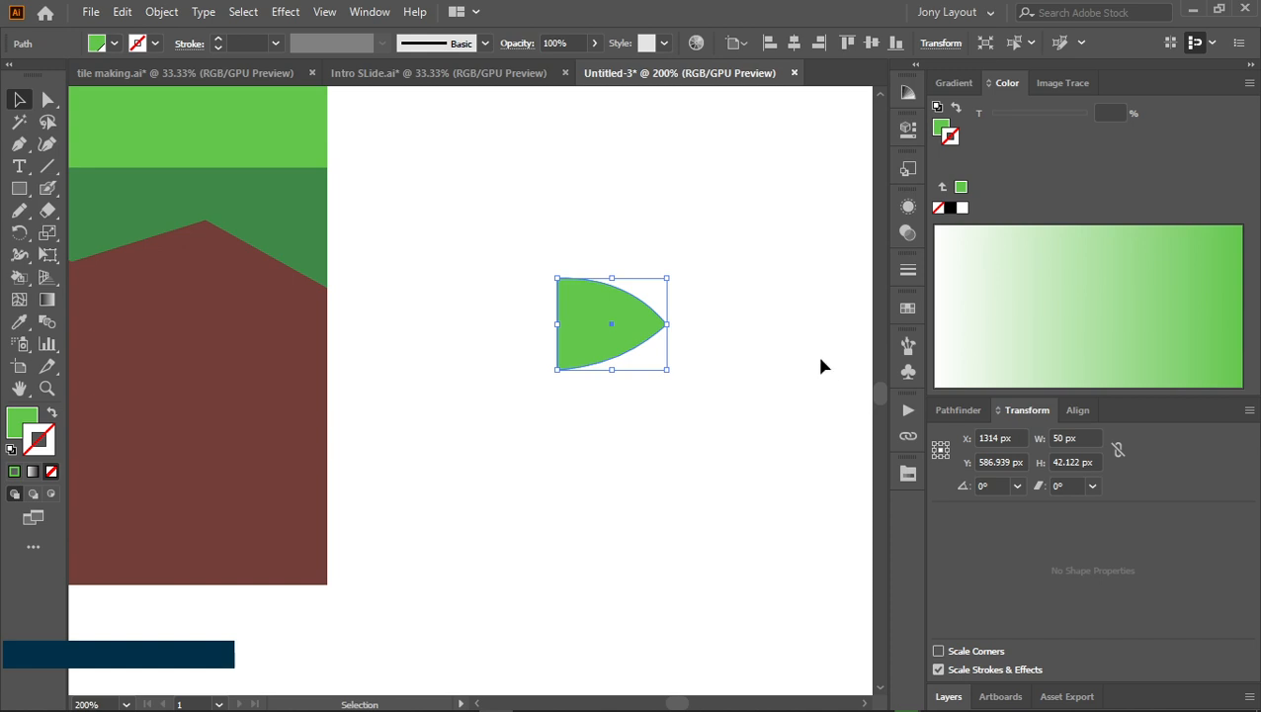
# Add the grass-blade shape to the brushes as a new Art Brush
pyautogui.click(907, 348)
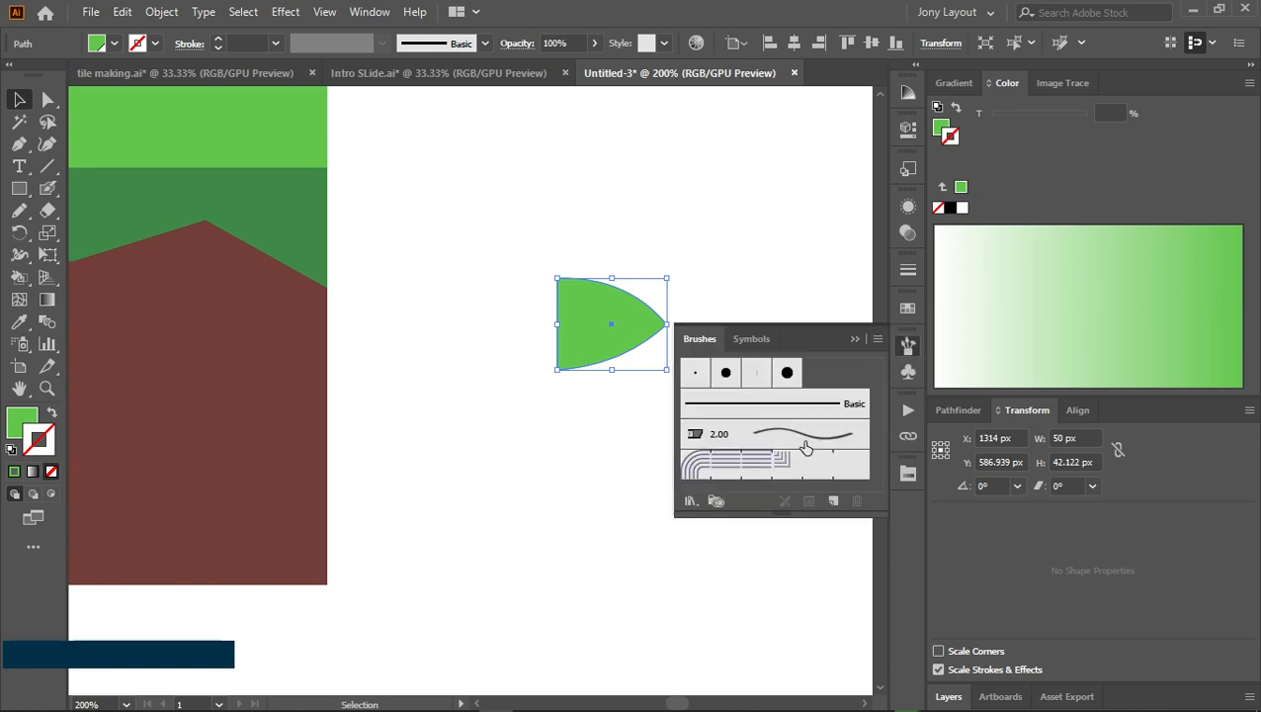
pyautogui.moveTo(556, 310)
pyautogui.mouseDown()
pyautogui.moveTo(678, 341)
pyautogui.moveTo(811, 455)
pyautogui.mouseUp()
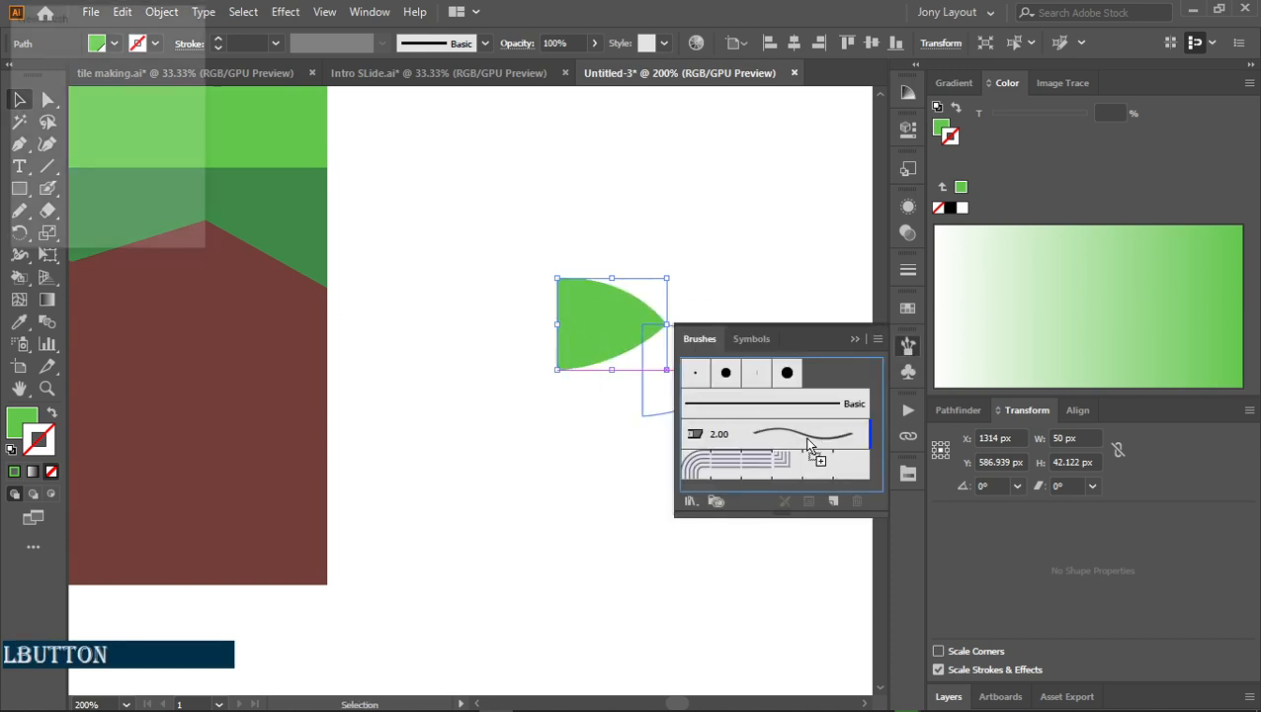
pyautogui.click(37, 129)
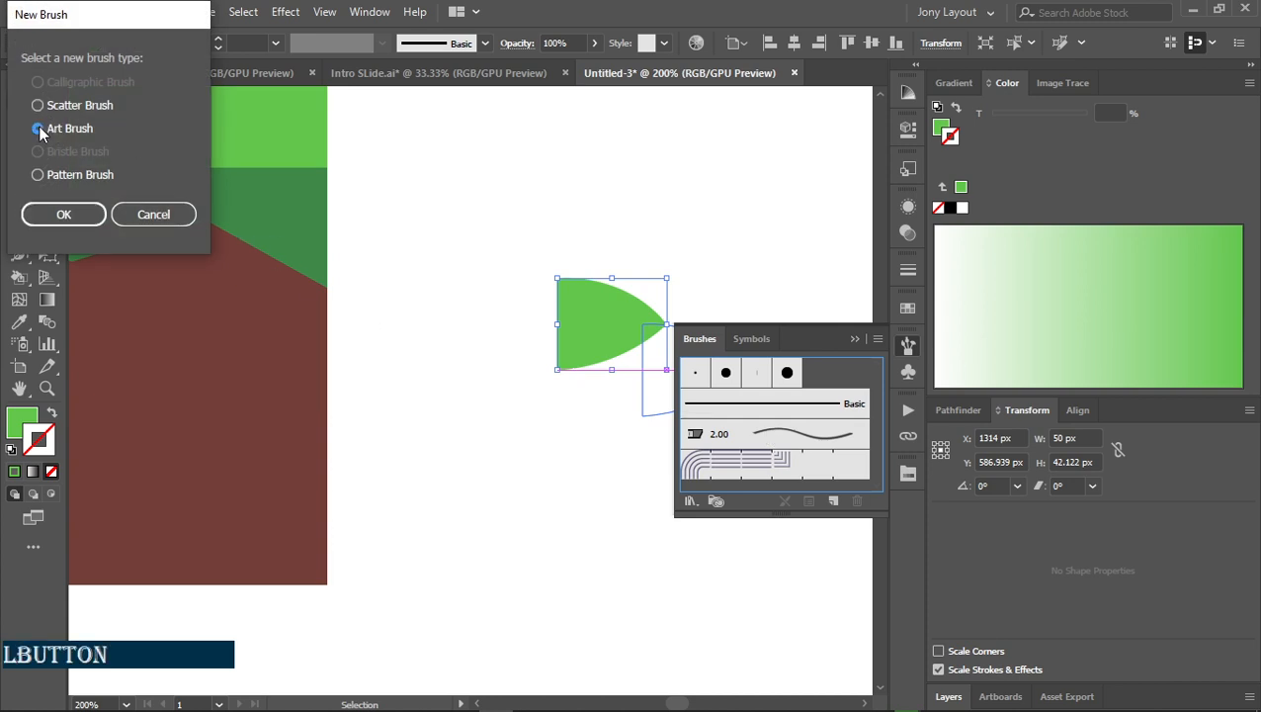
pyautogui.click(67, 213)
# Set the art brush to Scale Proportionately, stroke direction toward the blade's flat end and Hue Shift colorization, and accept the options
pyautogui.click(557, 179)
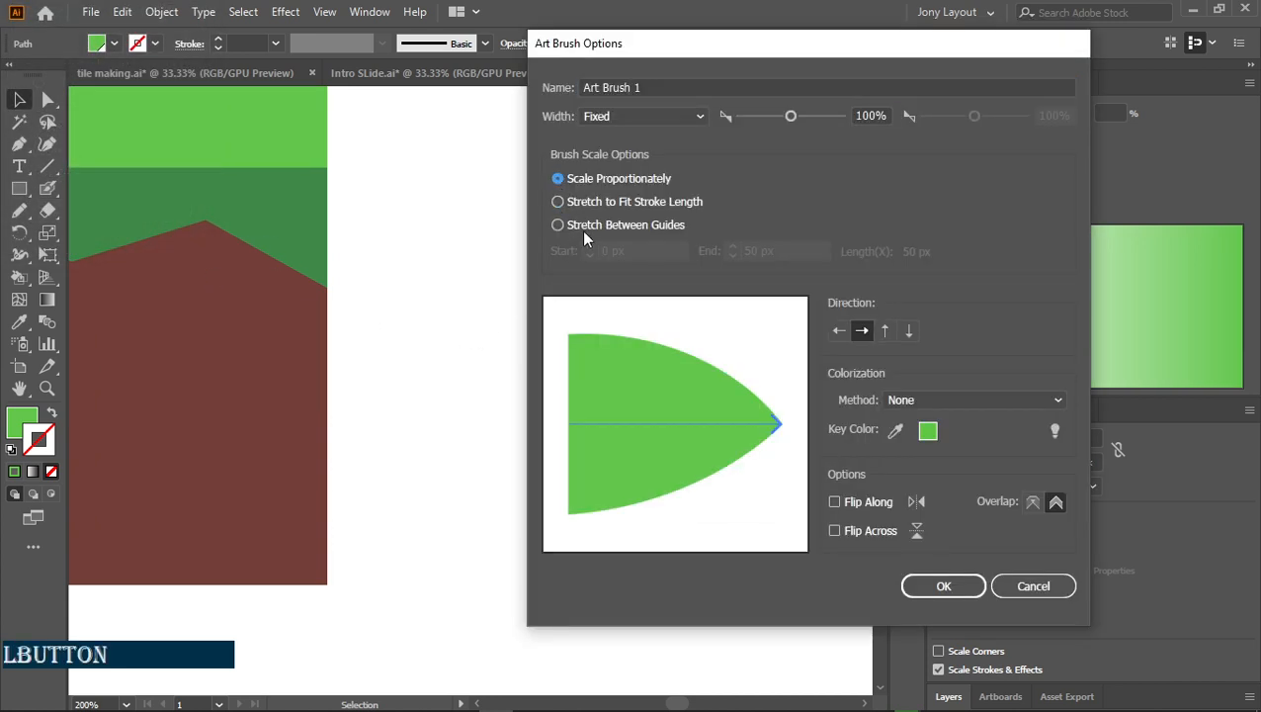
pyautogui.click(839, 331)
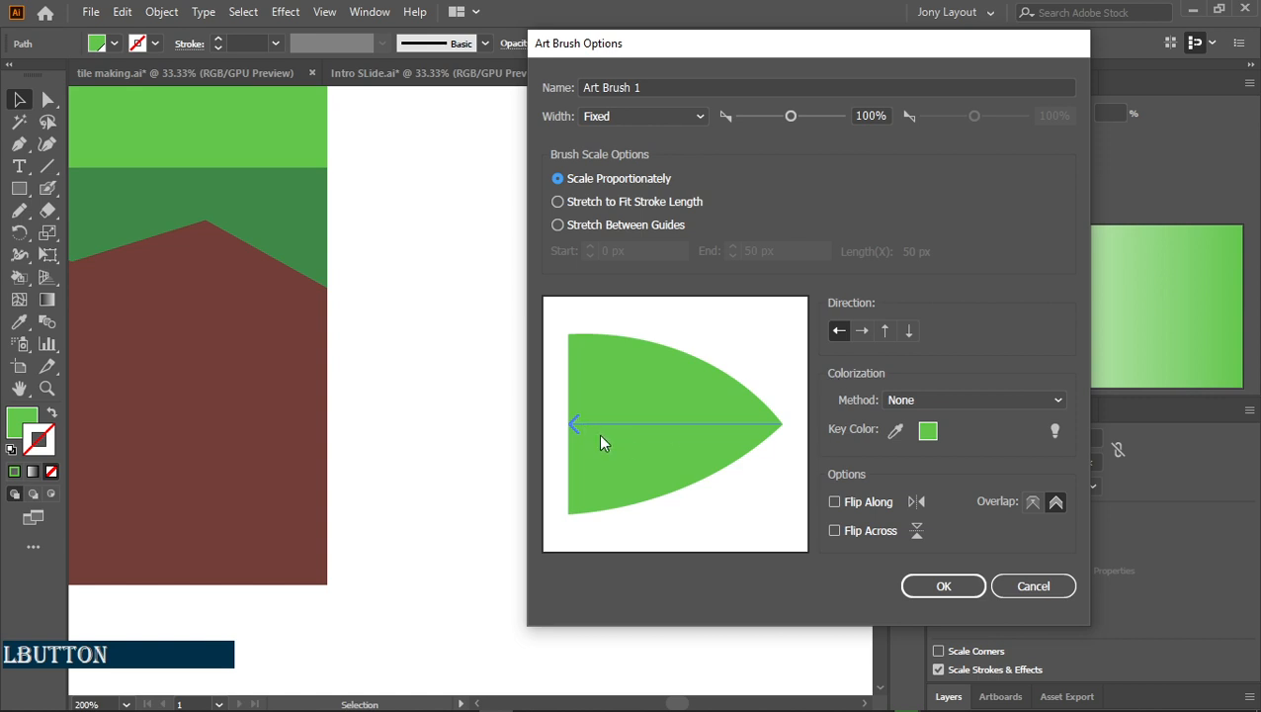
pyautogui.click(985, 399)
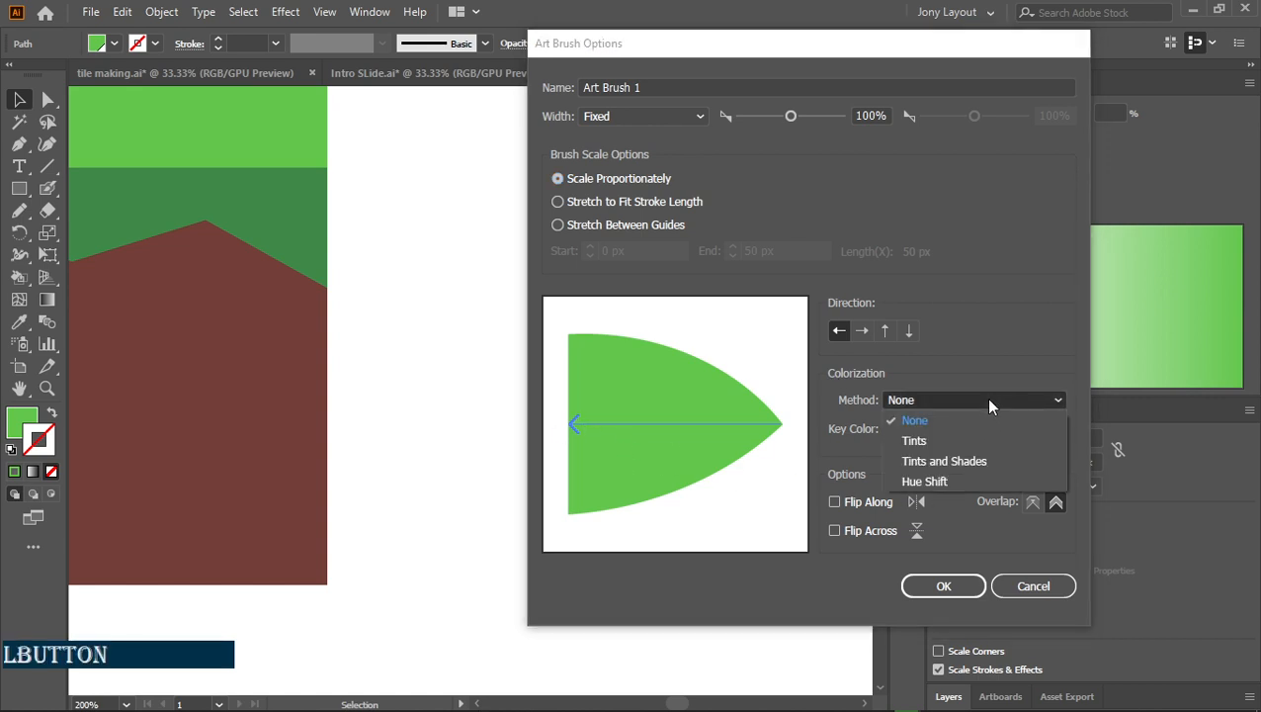
pyautogui.click(916, 479)
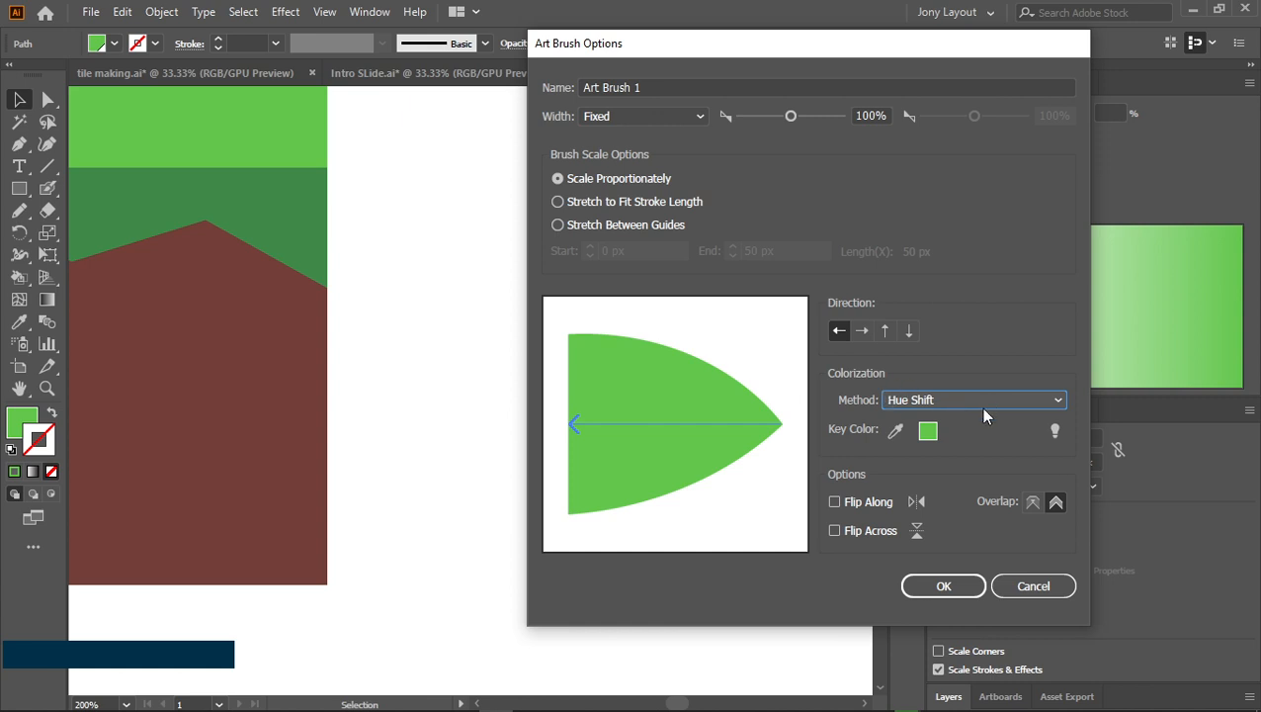
pyautogui.click(940, 589)
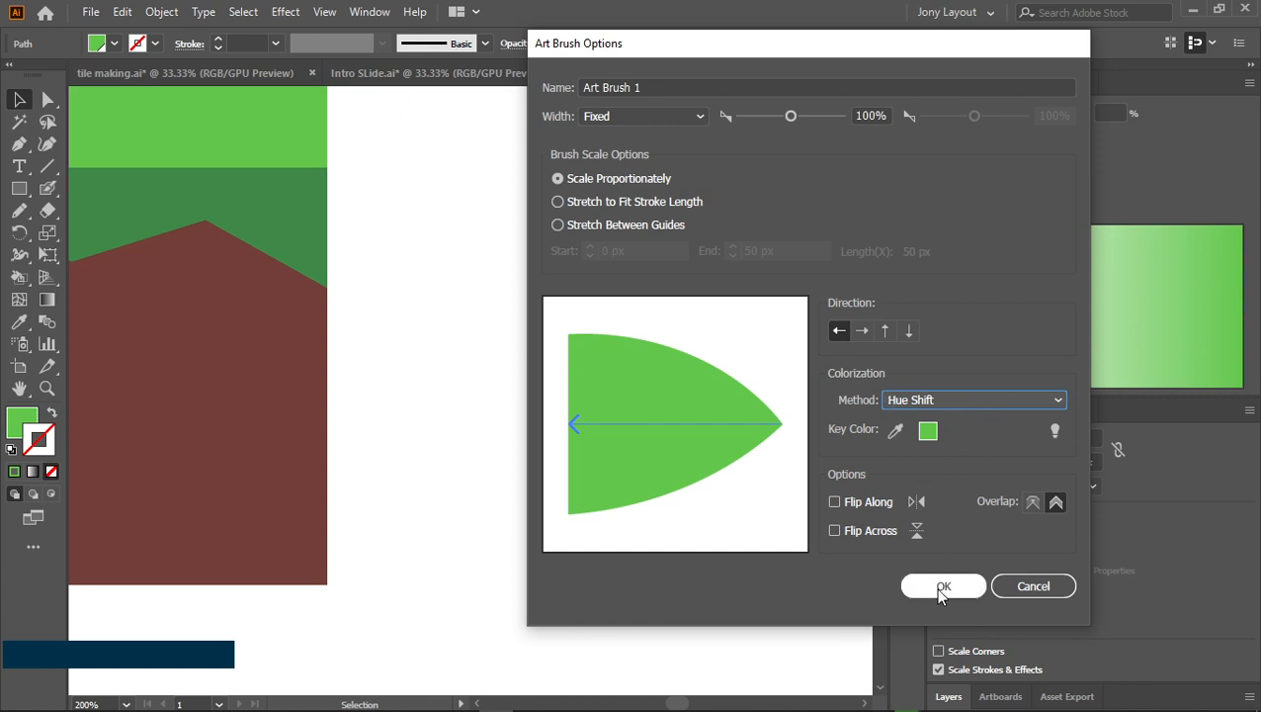
# Accept the Art Brush options to create the brush from the grass-blade shape
pyautogui.click(938, 587)
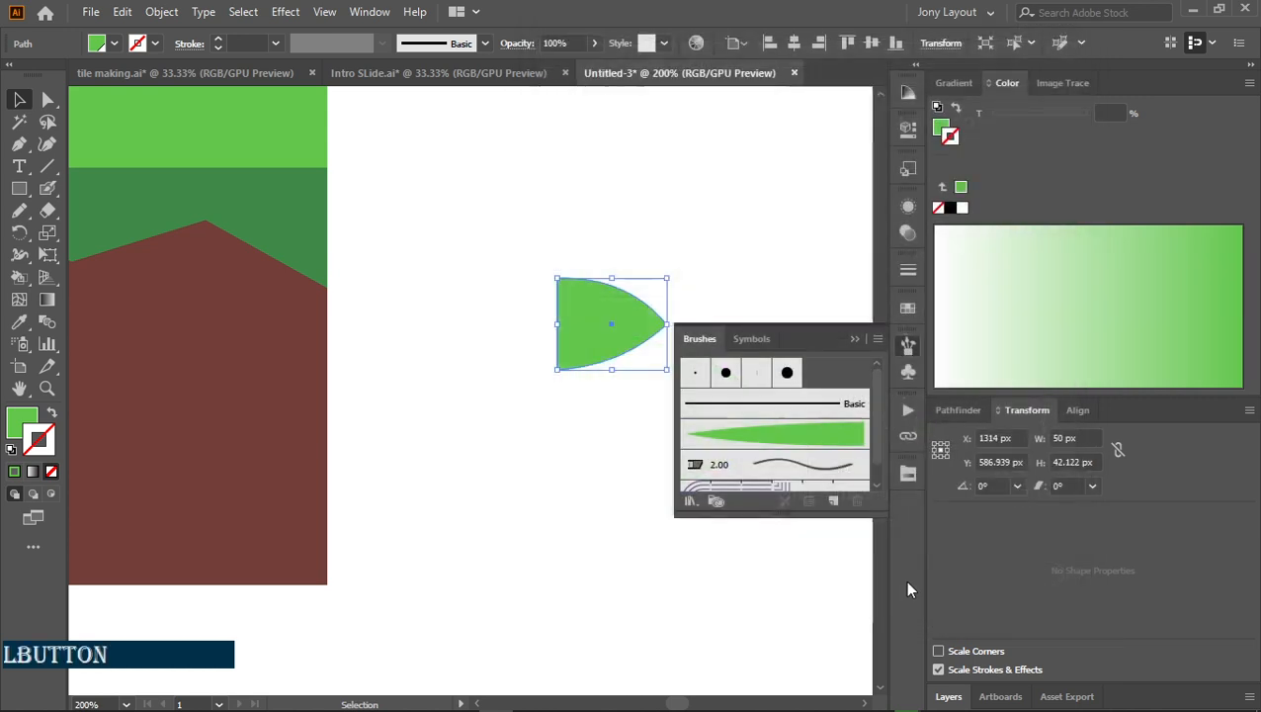
pyautogui.click(848, 343)
# Make the new grass-blade art brush the active stroke brush and delete the original blade shape
pyautogui.press('l')
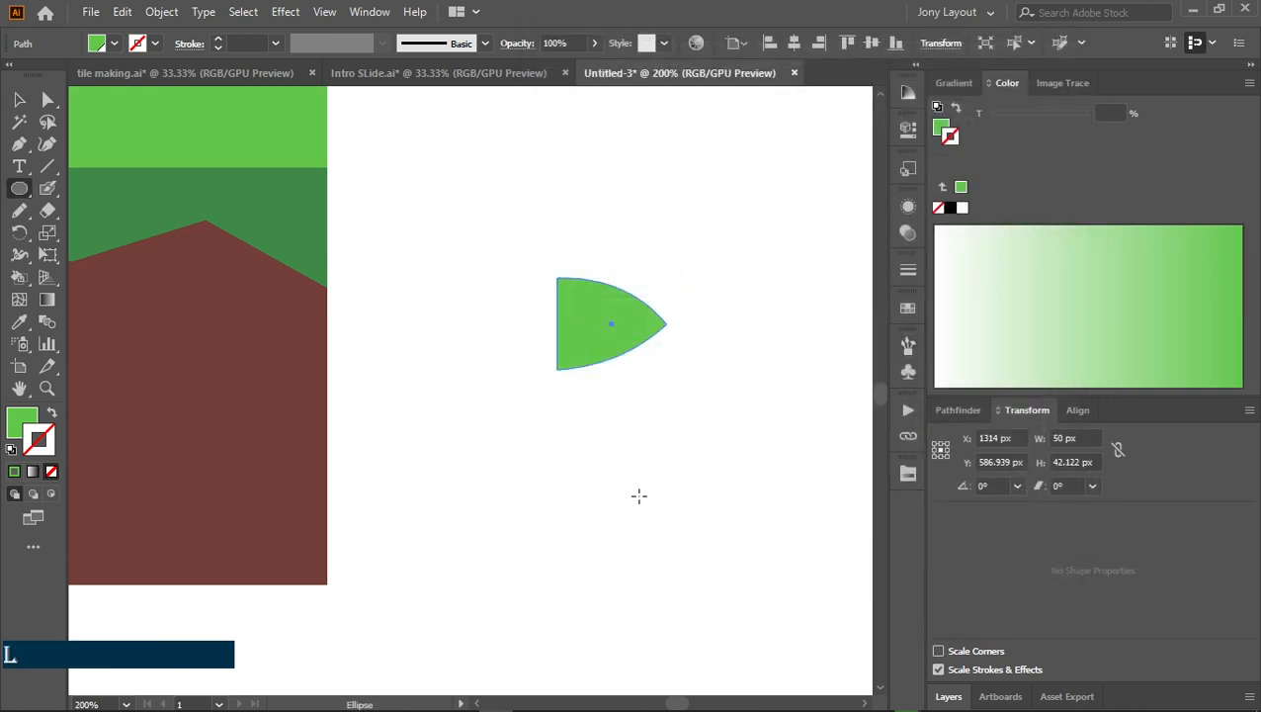
pyautogui.click(47, 166)
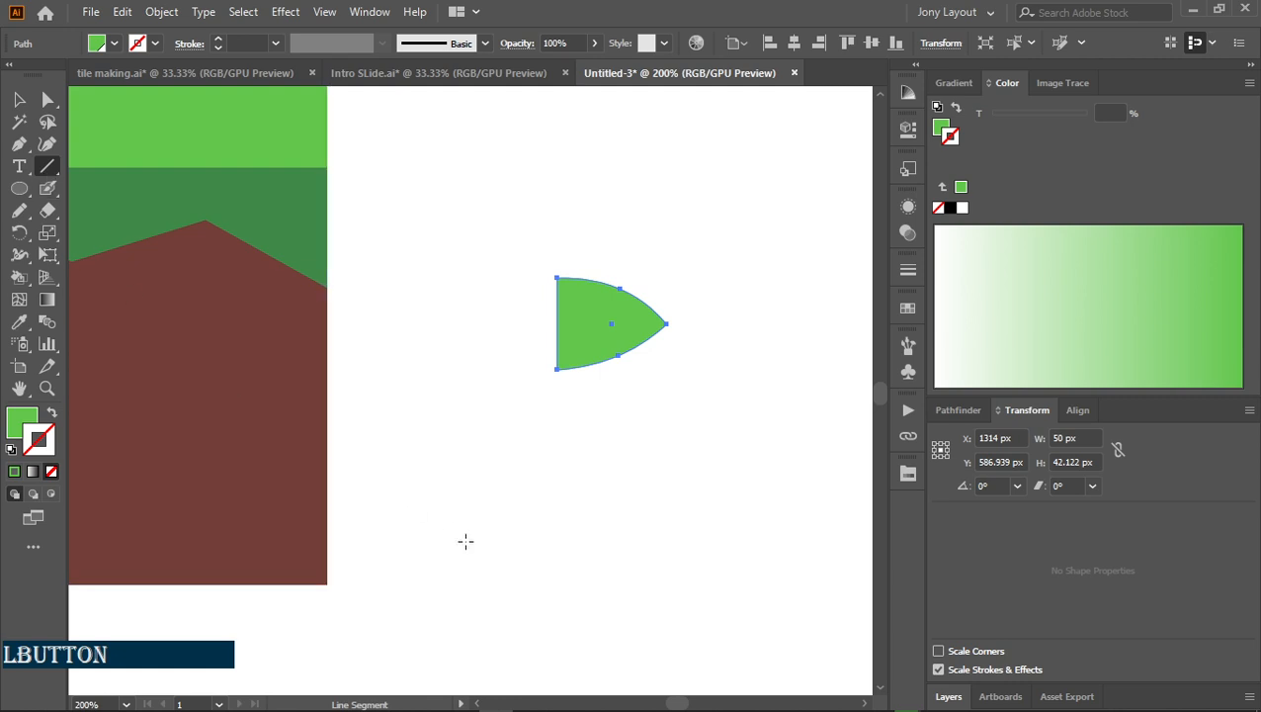
pyautogui.click(908, 345)
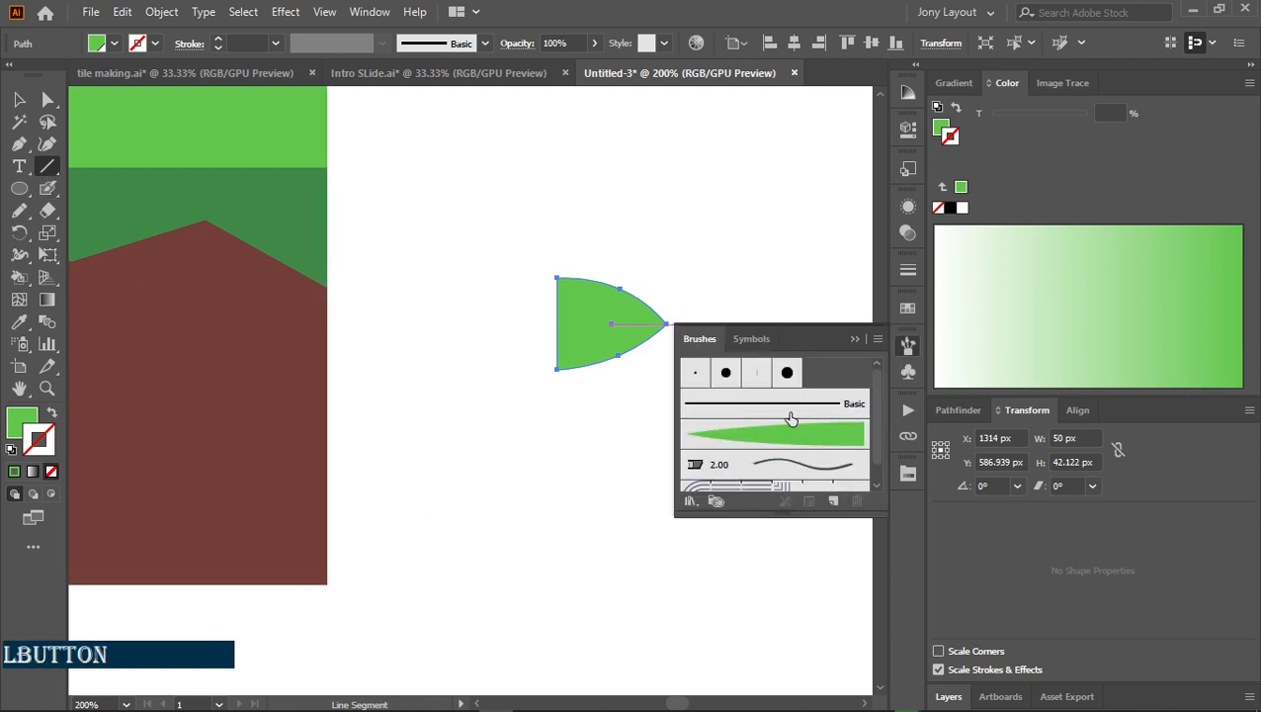
pyautogui.click(780, 440)
pyautogui.click(855, 341)
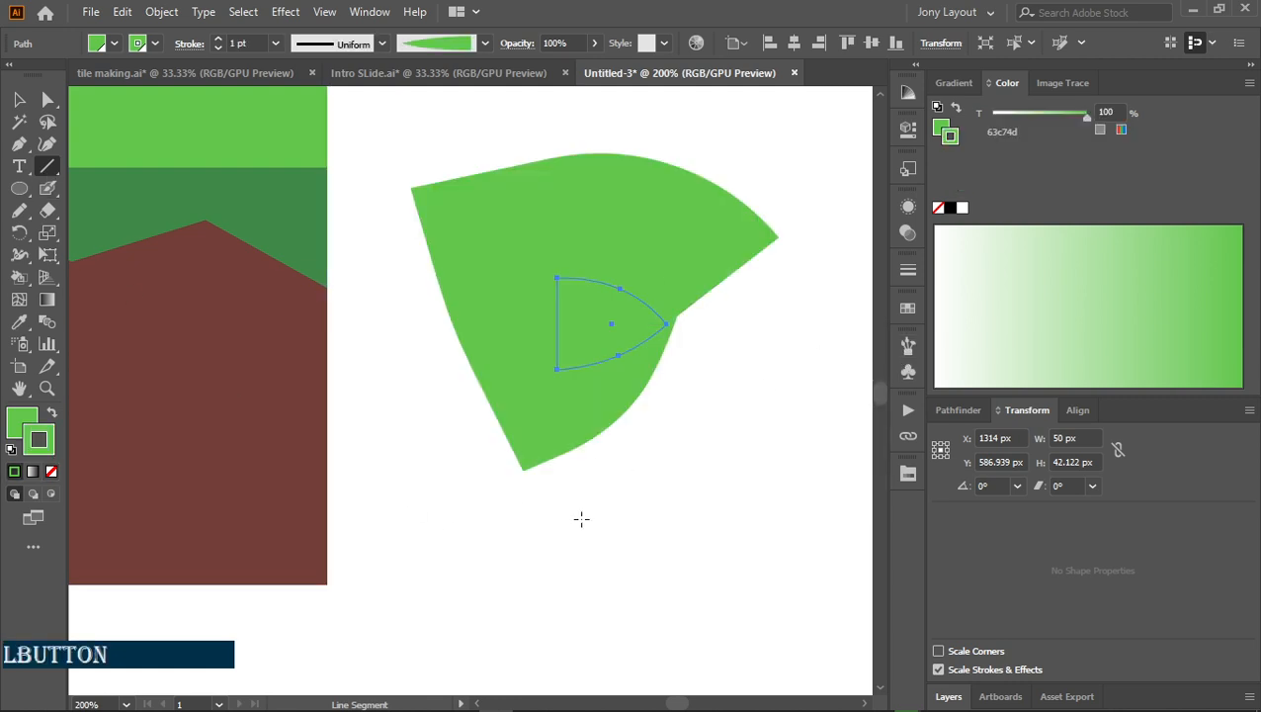
pyautogui.press('Delete')
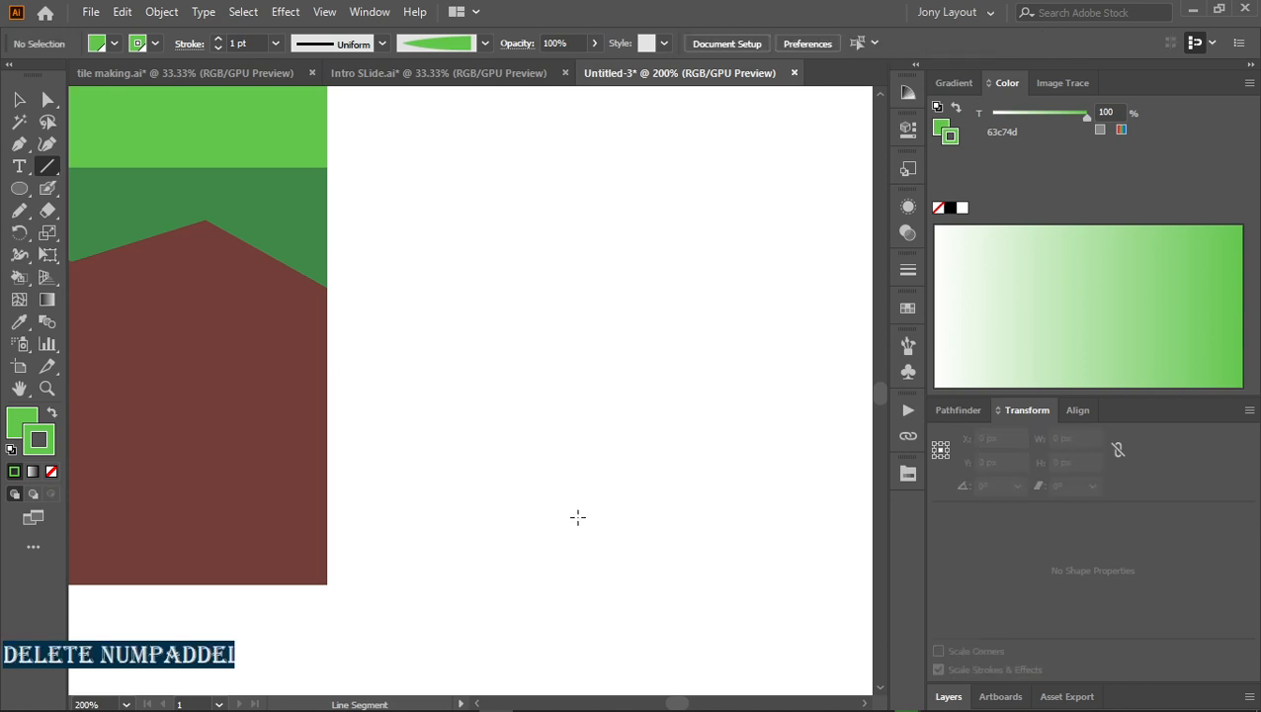
# Try the grass-blade brush on a vertical line about 56 px long beside the tile, and delete the line
pyautogui.moveTo(578, 517); pyautogui.dragTo(578, 396)
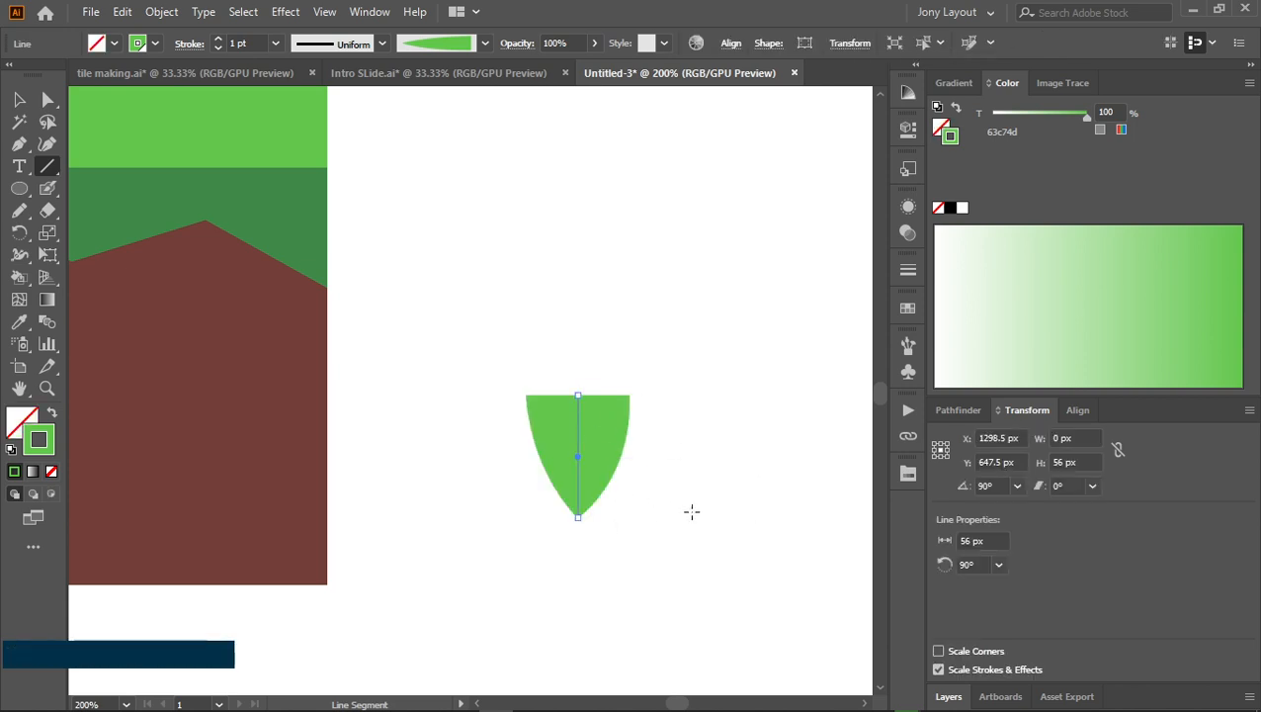
pyautogui.press('v')
pyautogui.click(586, 447)
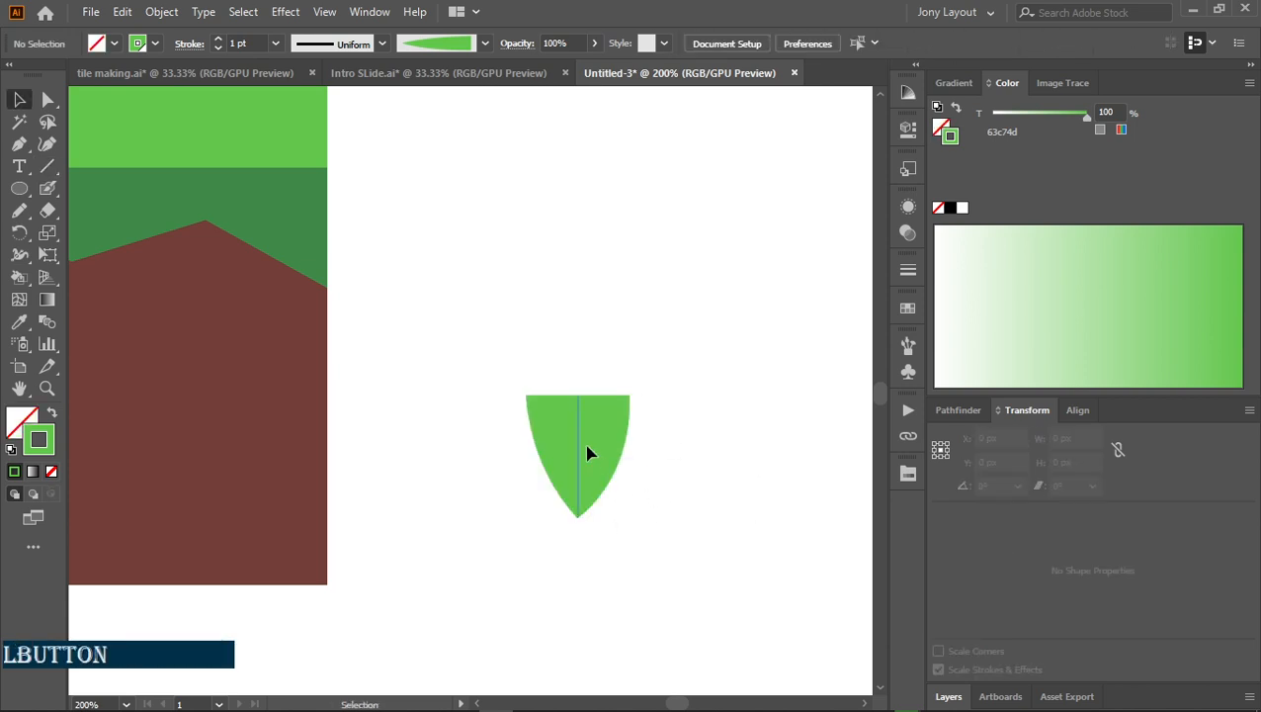
pyautogui.press('Delete')
pyautogui.press('space')
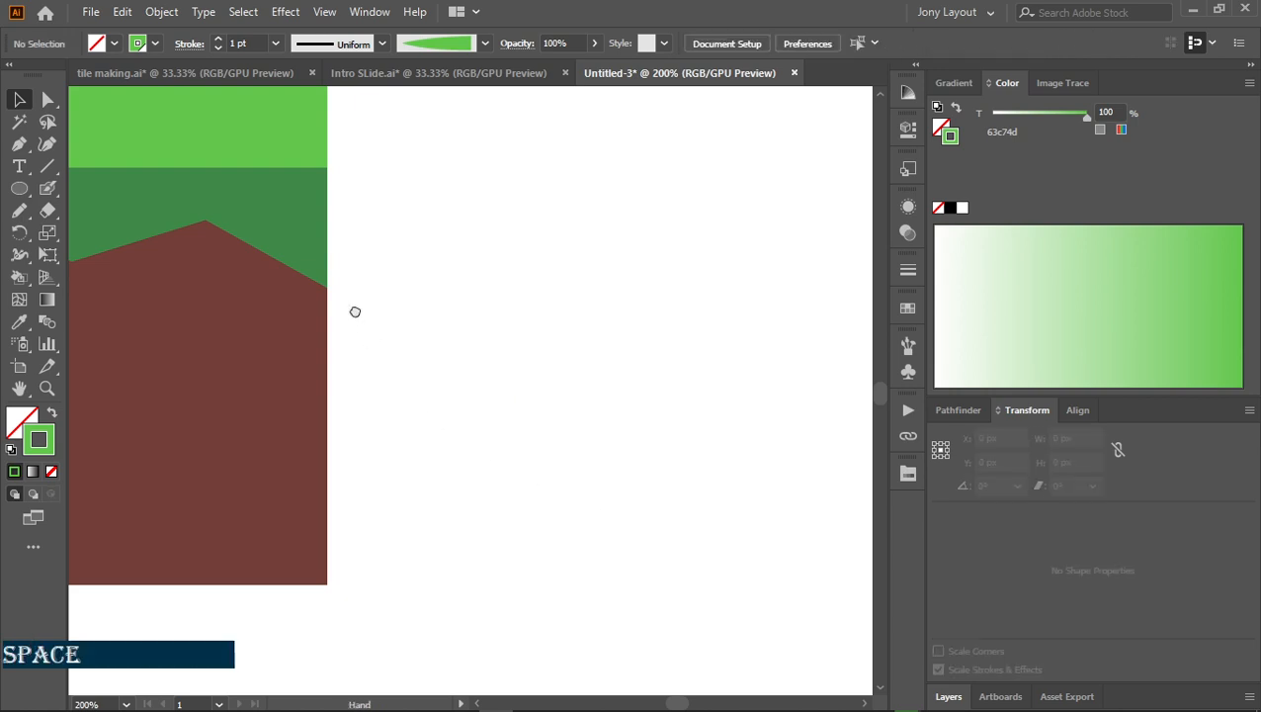
pyautogui.moveTo(326, 305); pyautogui.dragTo(542, 351)
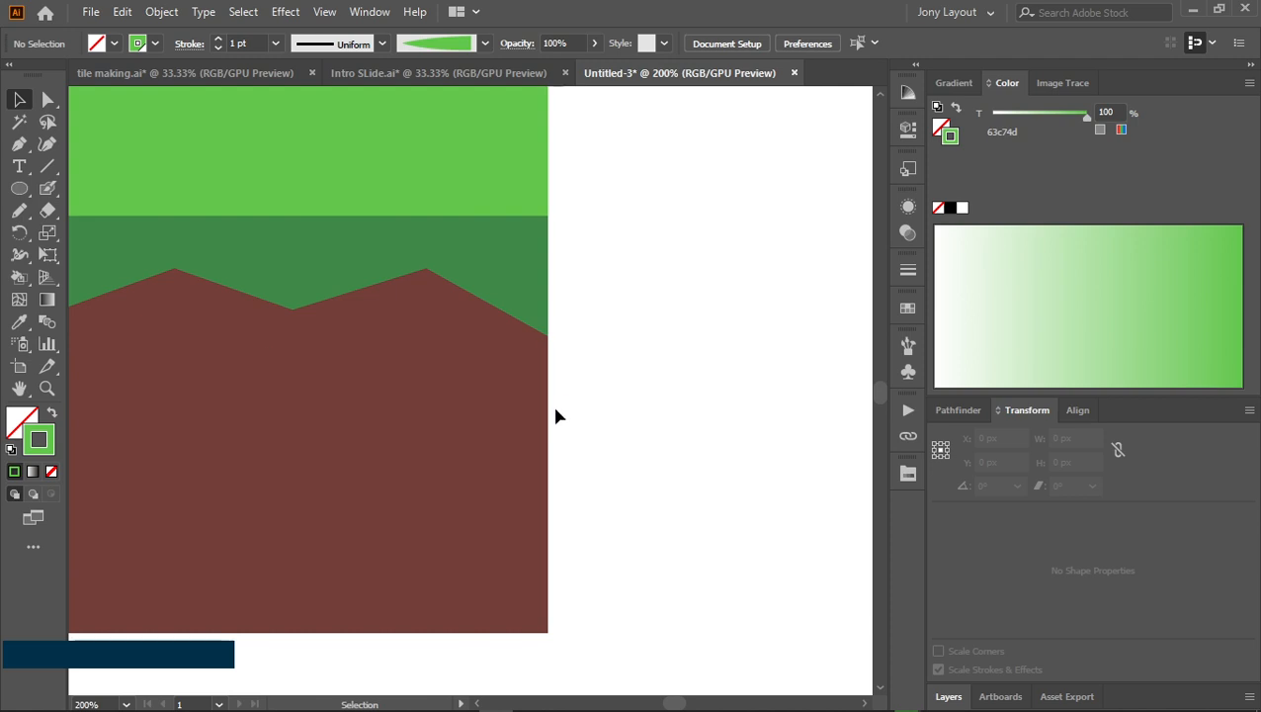
pyautogui.press('l')
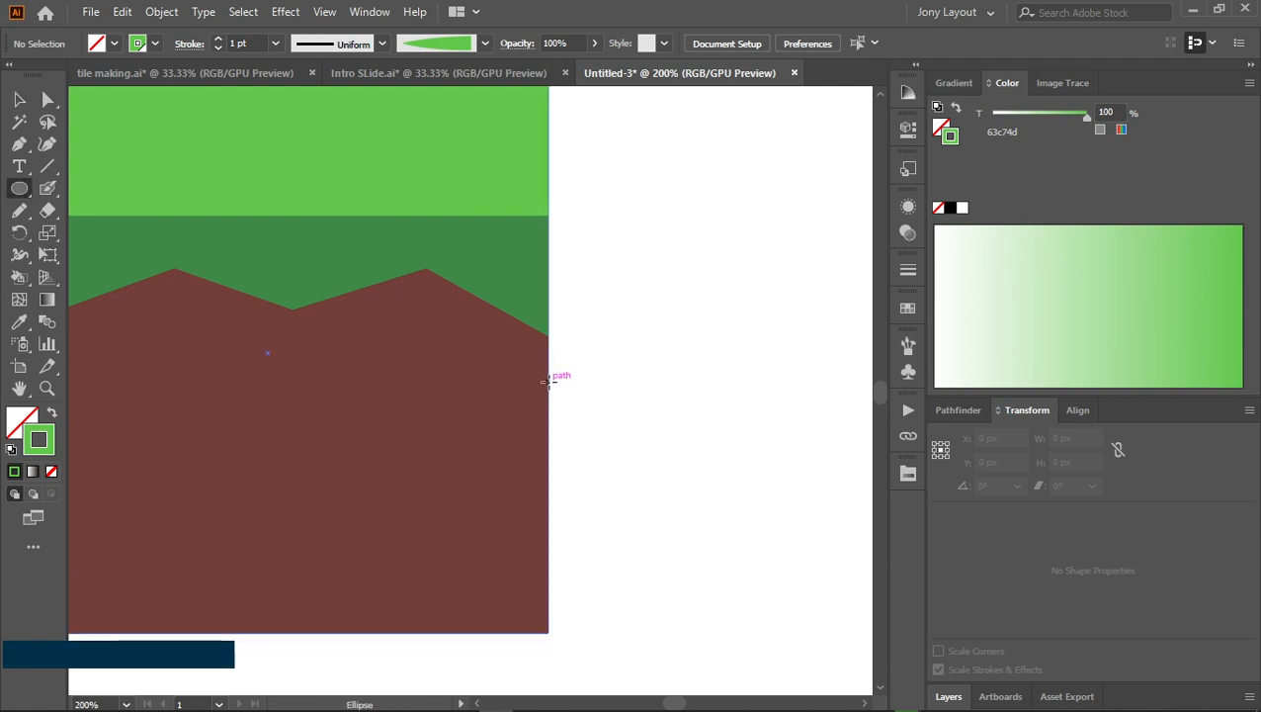
pyautogui.moveTo(549, 381); pyautogui.dragTo(556, 289)
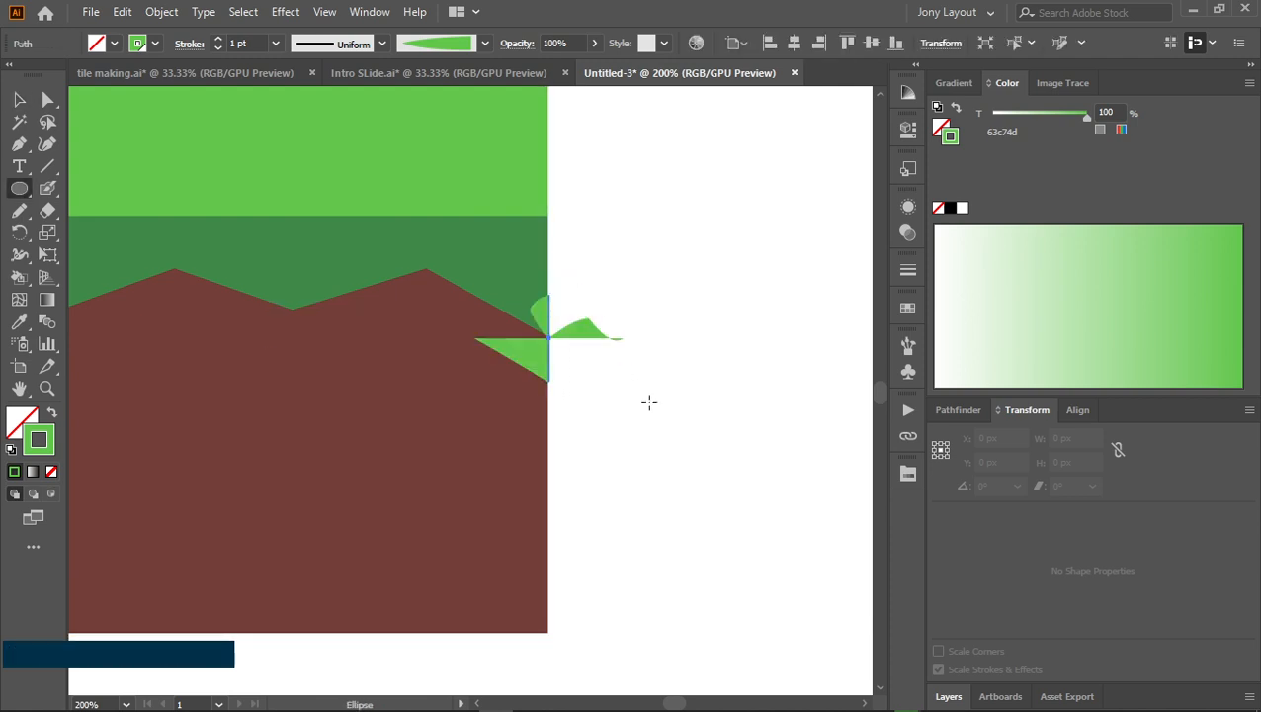
pyautogui.hotkey('ctrl', 'z')
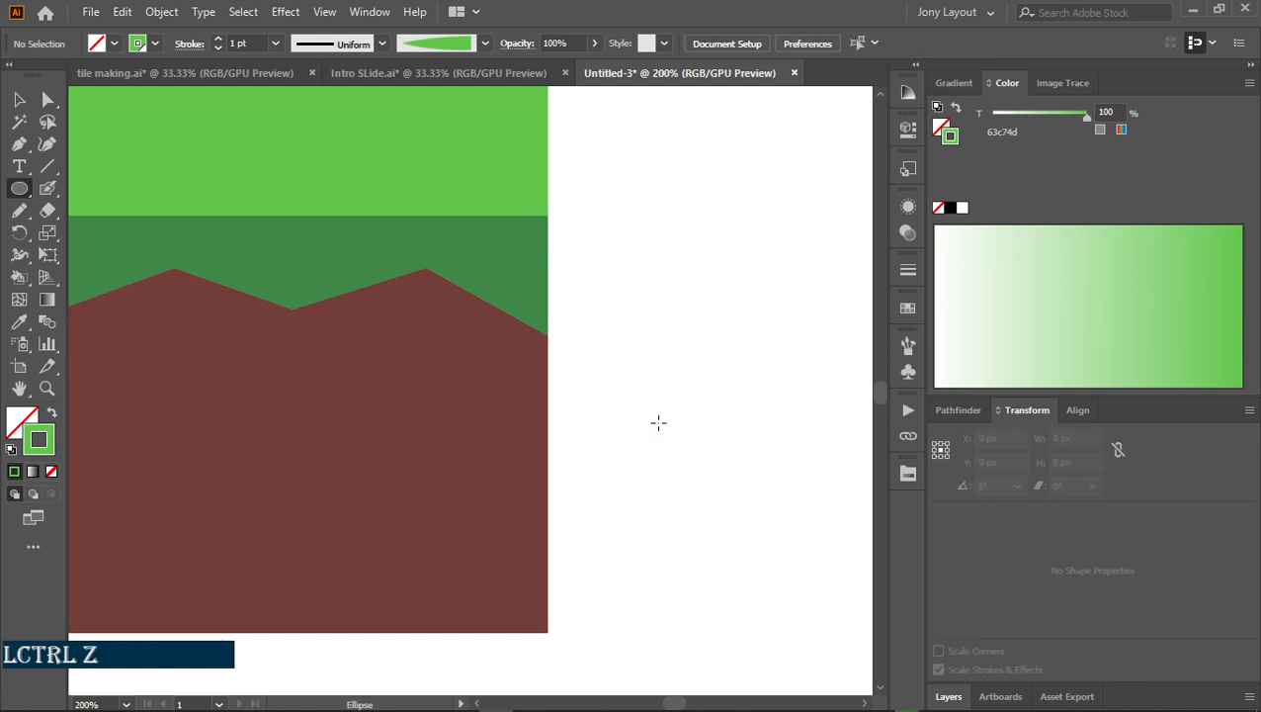
# Draw a vertical grass-blade line about 39 px long on the tile's right edge, pointing down over the dirt, and deselect it
pyautogui.click(48, 166)
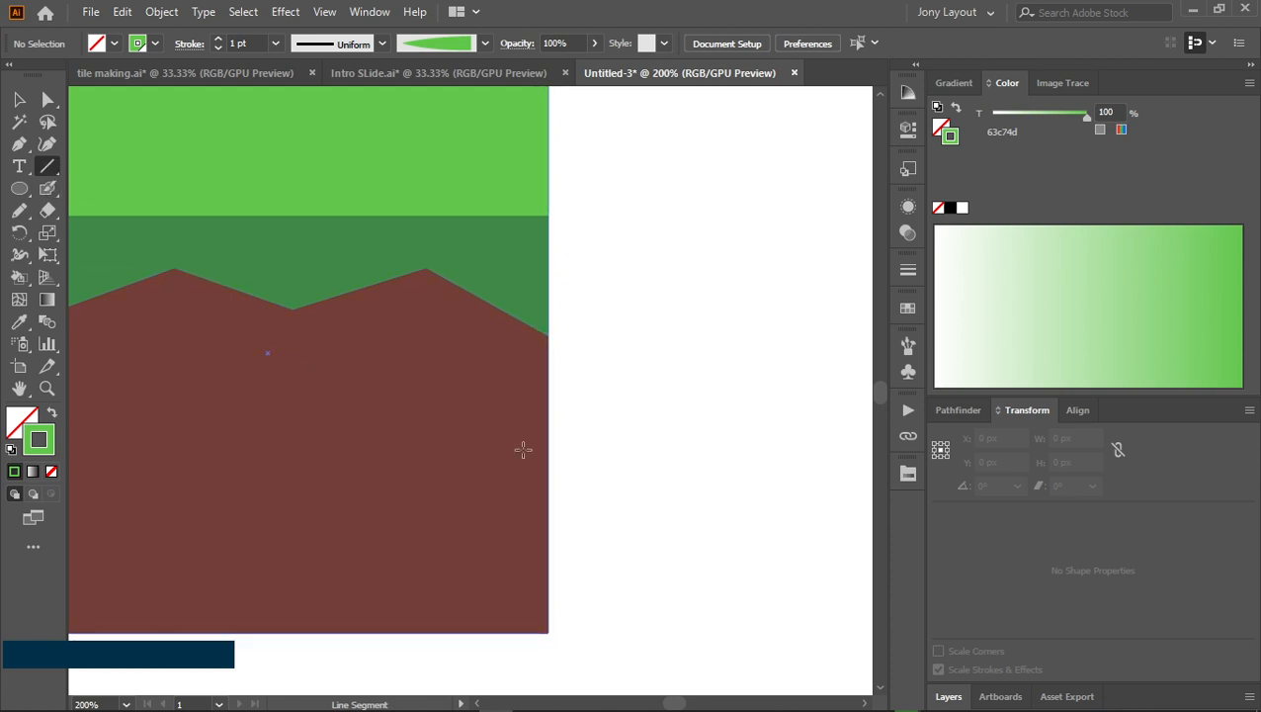
pyautogui.moveTo(547, 395); pyautogui.dragTo(546, 309)
pyautogui.press('v')
pyautogui.click(635, 413)
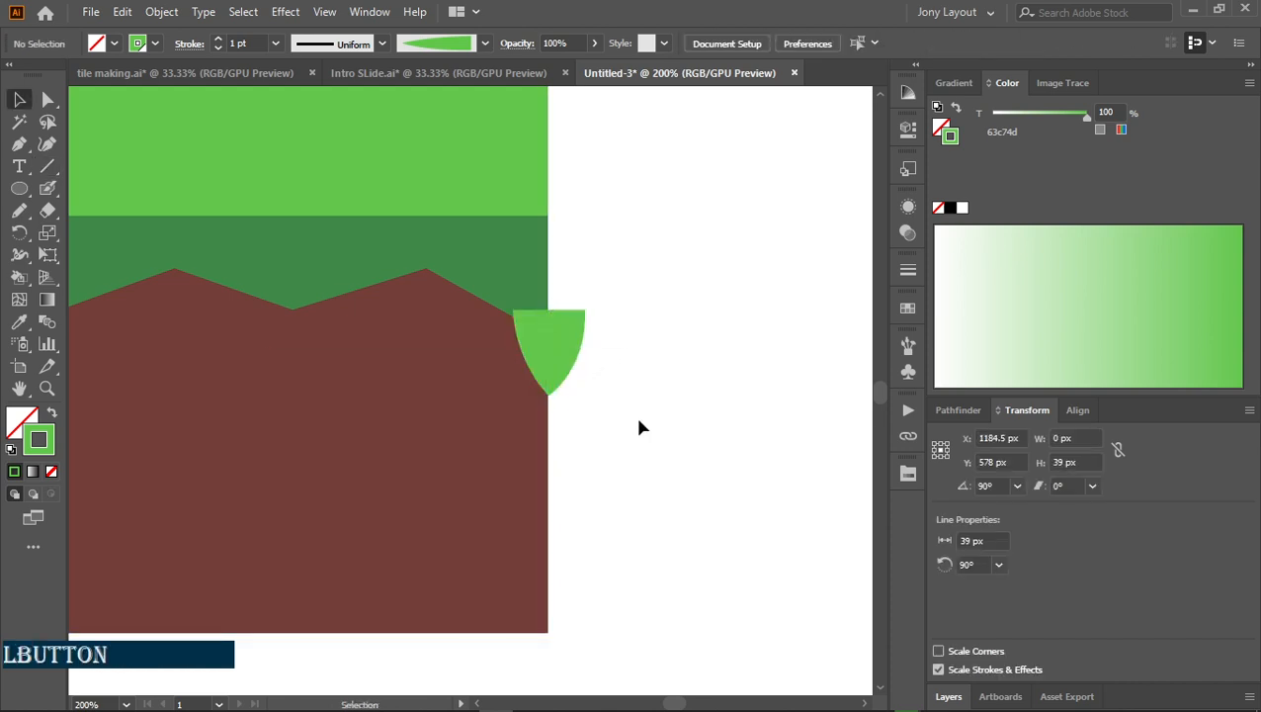
# Recolor the blade on the tile's right edge with the dark green 3e8948 swatch from endesga-32, and deselect it
pyautogui.click(561, 364)
pyautogui.moveTo(561, 364); pyautogui.dragTo(746, 296)
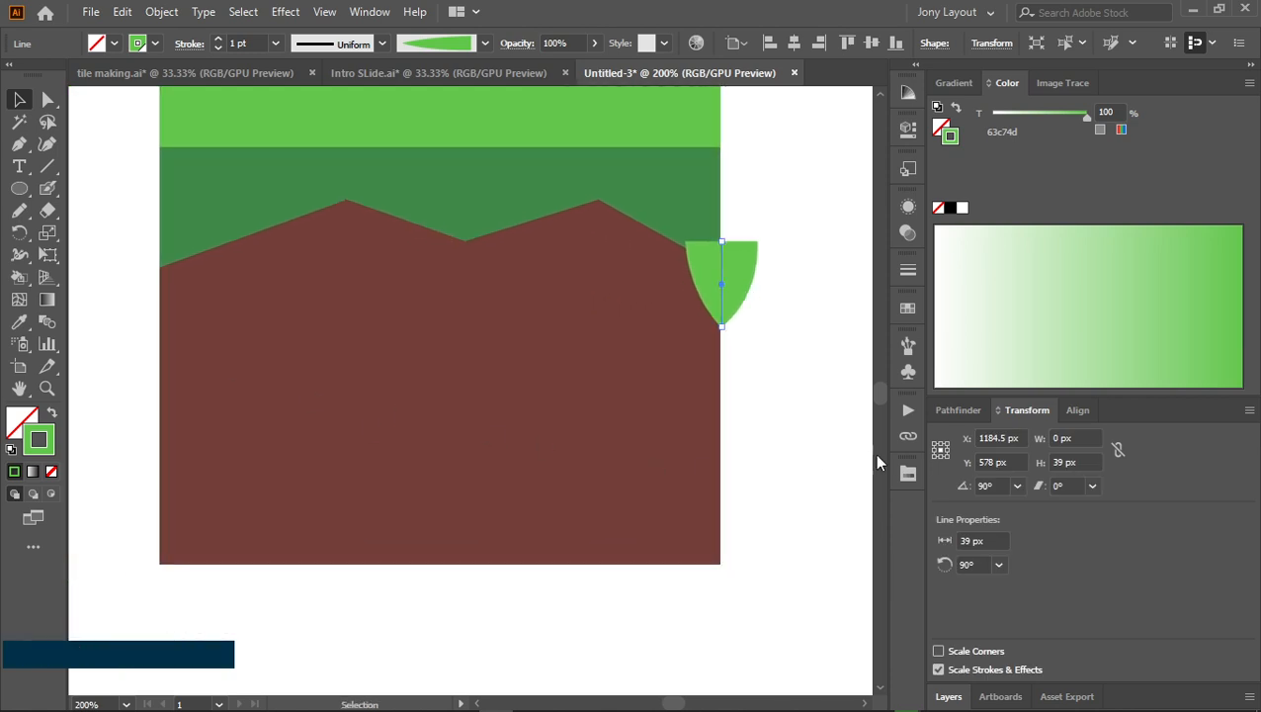
pyautogui.click(908, 474)
pyautogui.click(855, 515)
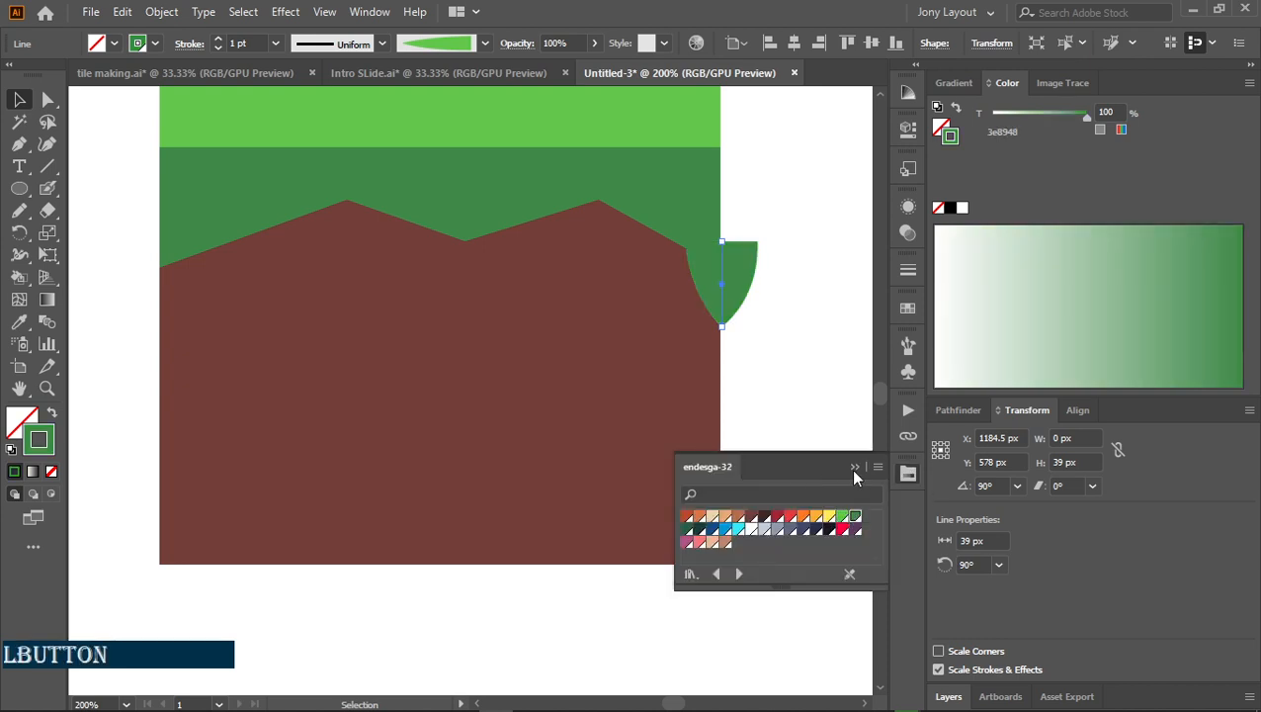
pyautogui.click(856, 466)
pyautogui.click(778, 372)
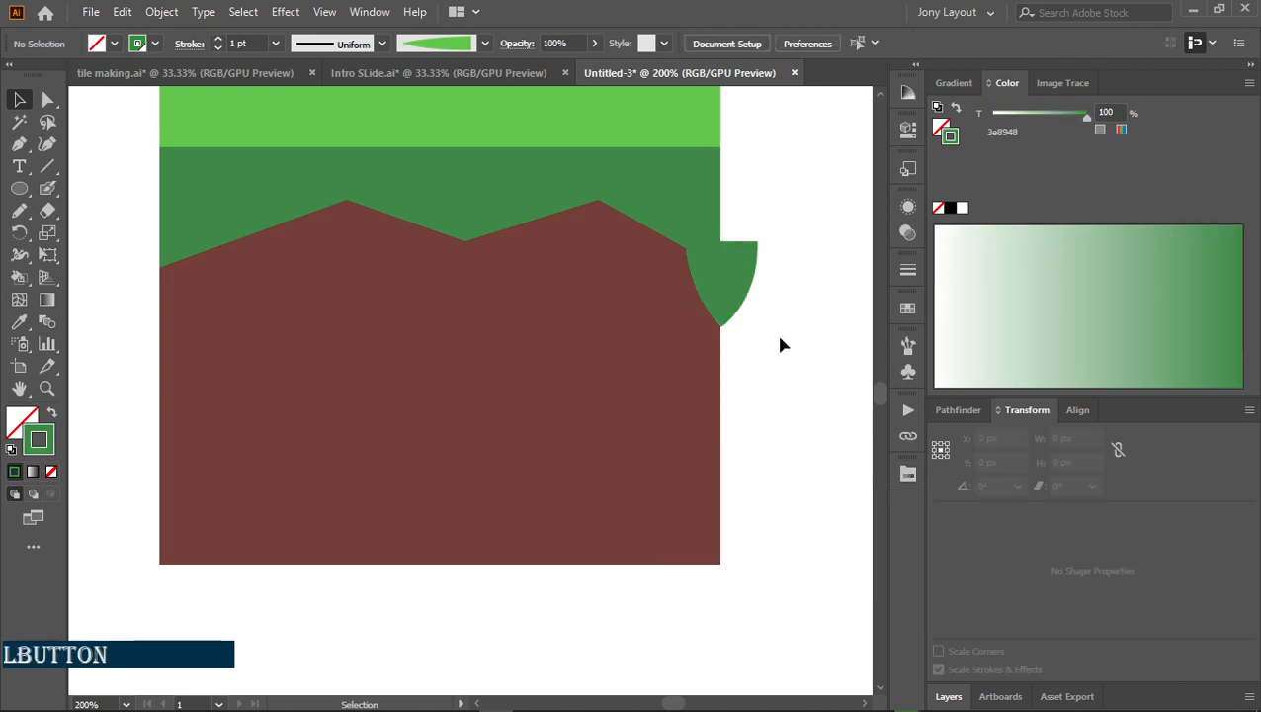
# Duplicate the dark green blade horizontally onto the tile's left edge and deselect it
pyautogui.press('space')
pyautogui.moveTo(776, 332); pyautogui.dragTo(776, 405)
pyautogui.click(728, 383)
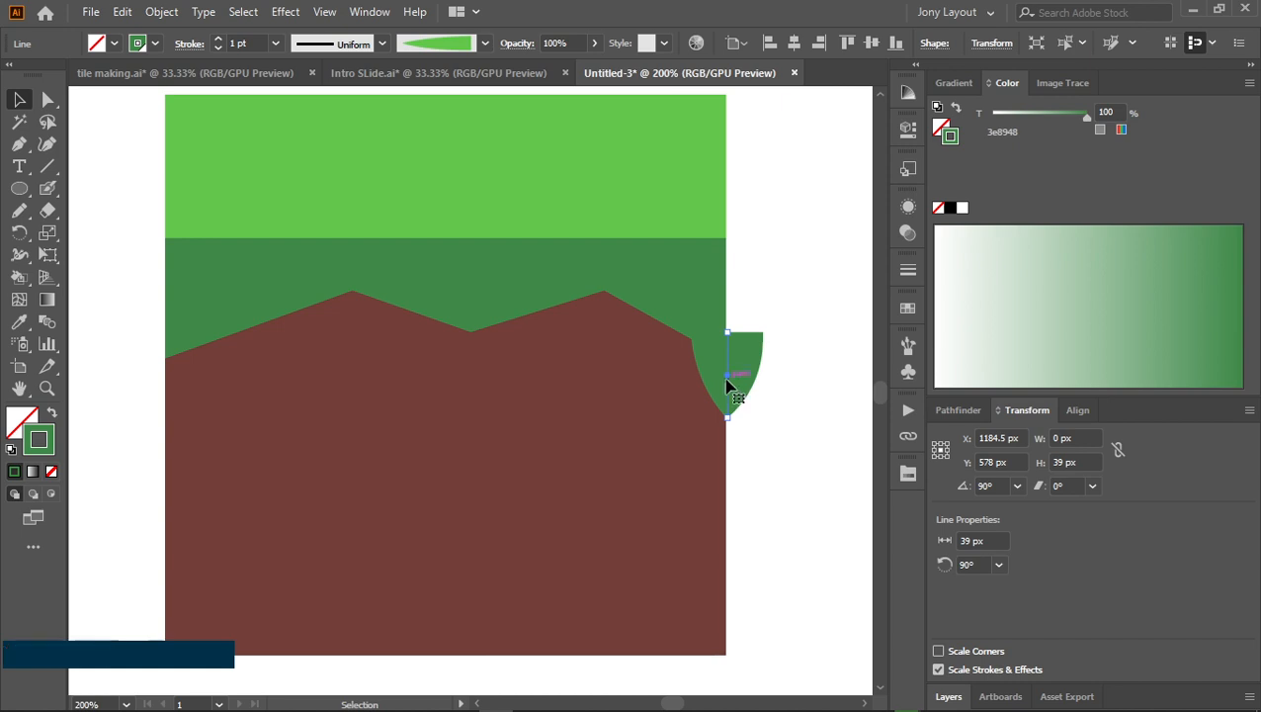
pyautogui.moveTo(728, 383); pyautogui.dragTo(169, 387)
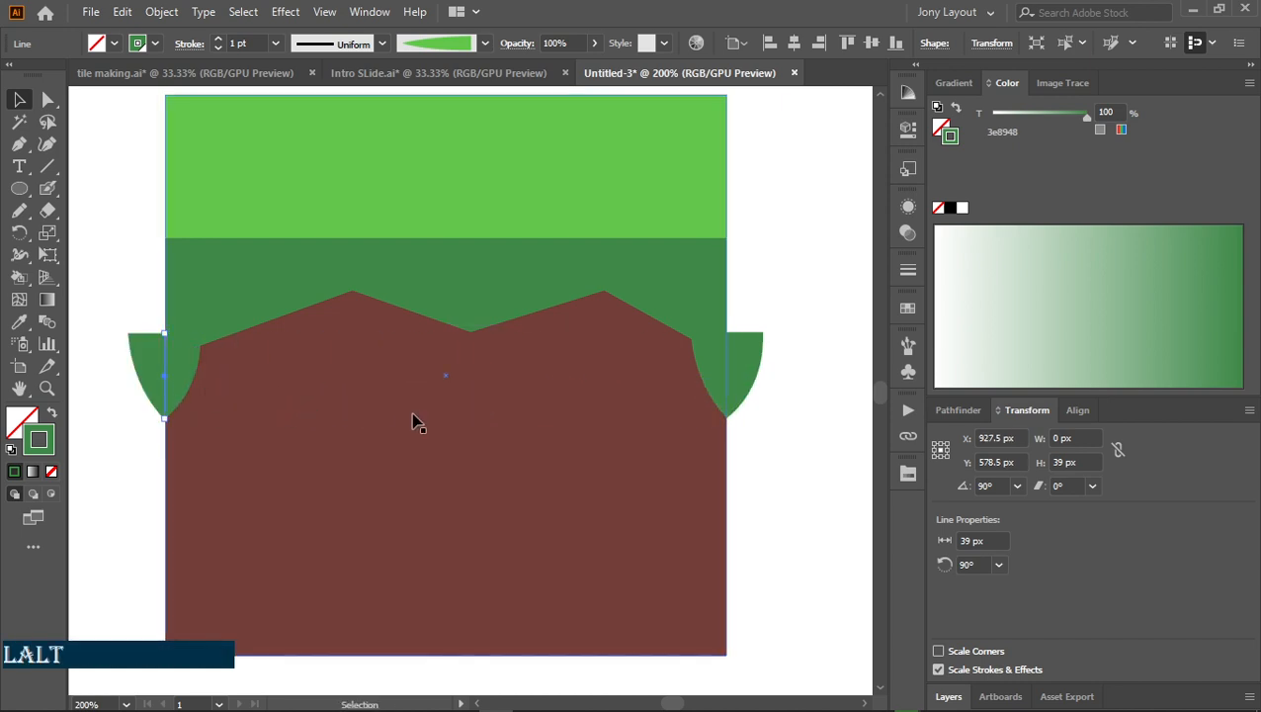
pyautogui.click(785, 219)
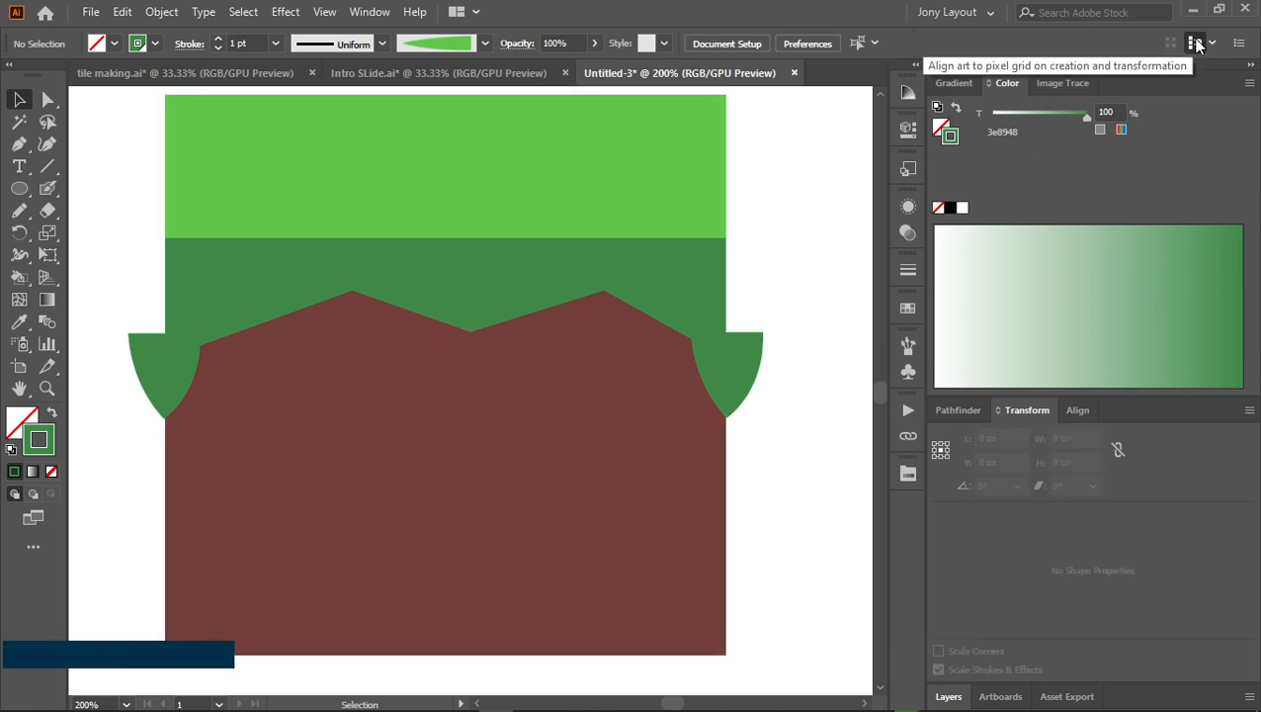
pyautogui.click(322, 12)
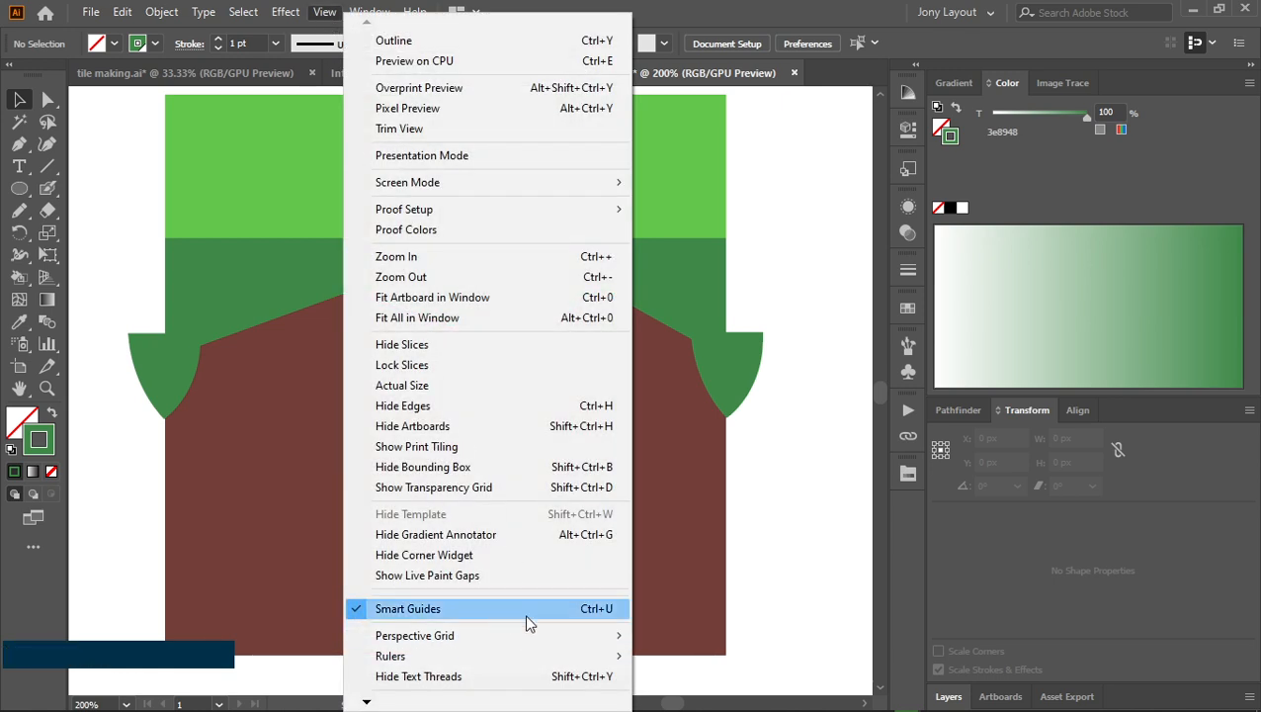
pyautogui.click(591, 608)
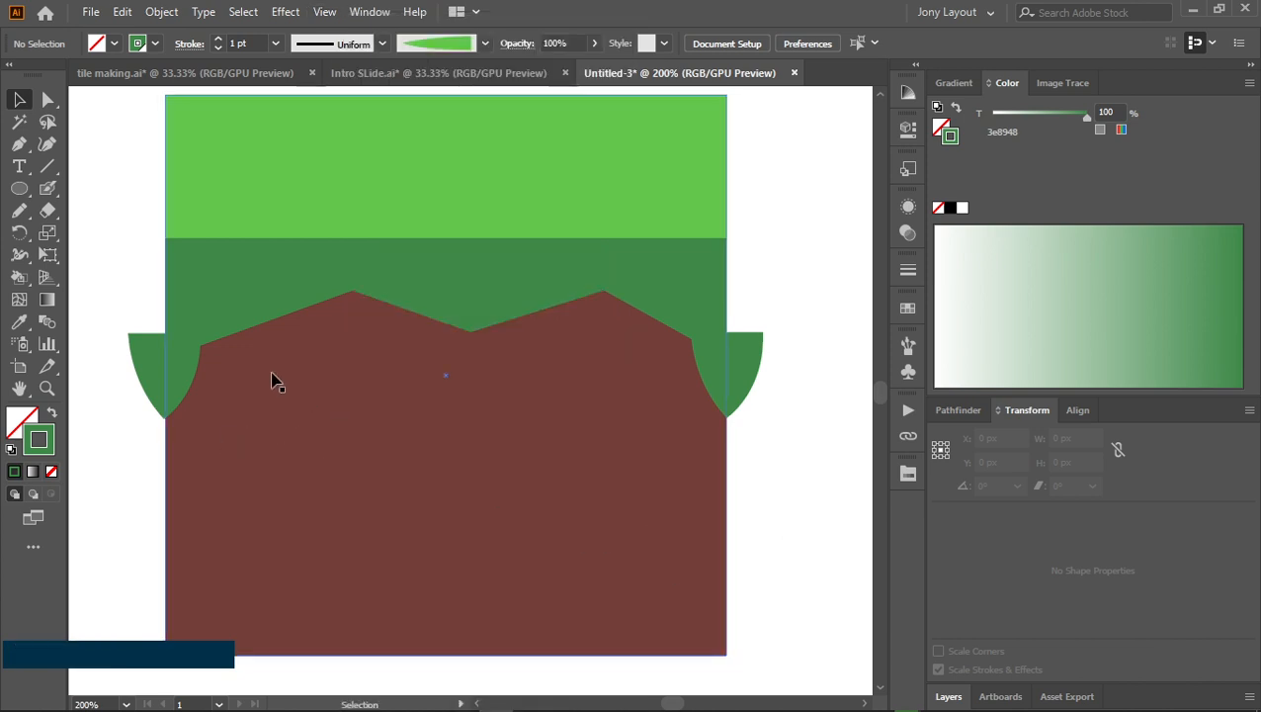
pyautogui.press('l')
pyautogui.moveTo(227, 358); pyautogui.dragTo(217, 314)
pyautogui.hotkey('ctrl', 'z')
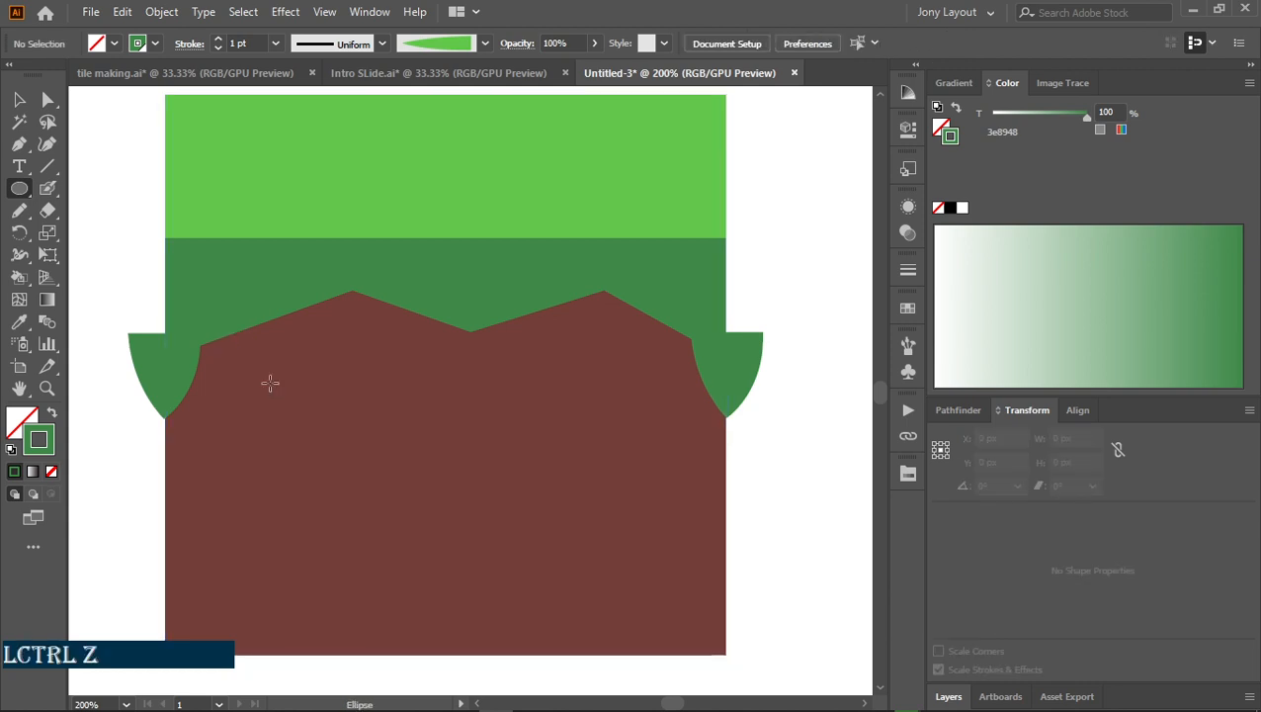
# Draw four short dark green blade lines along the dirt boundary's left slope, and move the rightmost one closer to its neighbours
pyautogui.click(48, 165)
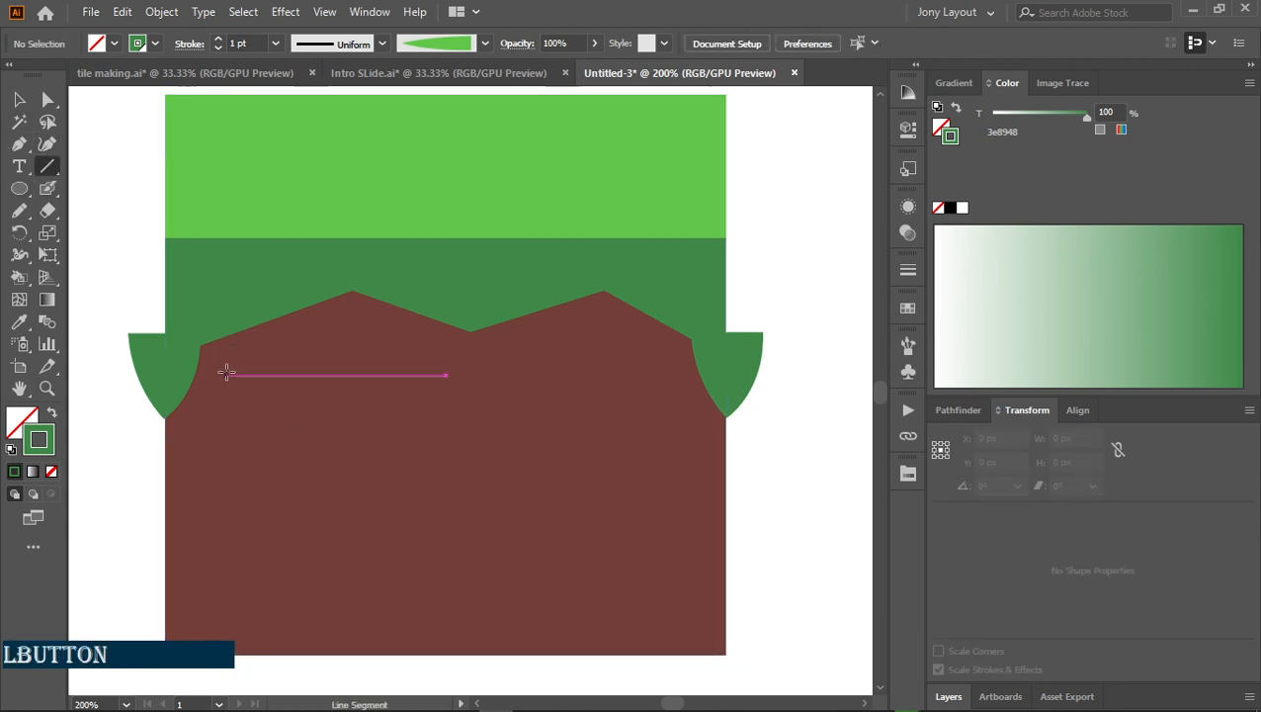
pyautogui.moveTo(222, 360); pyautogui.dragTo(203, 324)
pyautogui.moveTo(267, 352); pyautogui.dragTo(244, 316)
pyautogui.moveTo(304, 344); pyautogui.dragTo(297, 299)
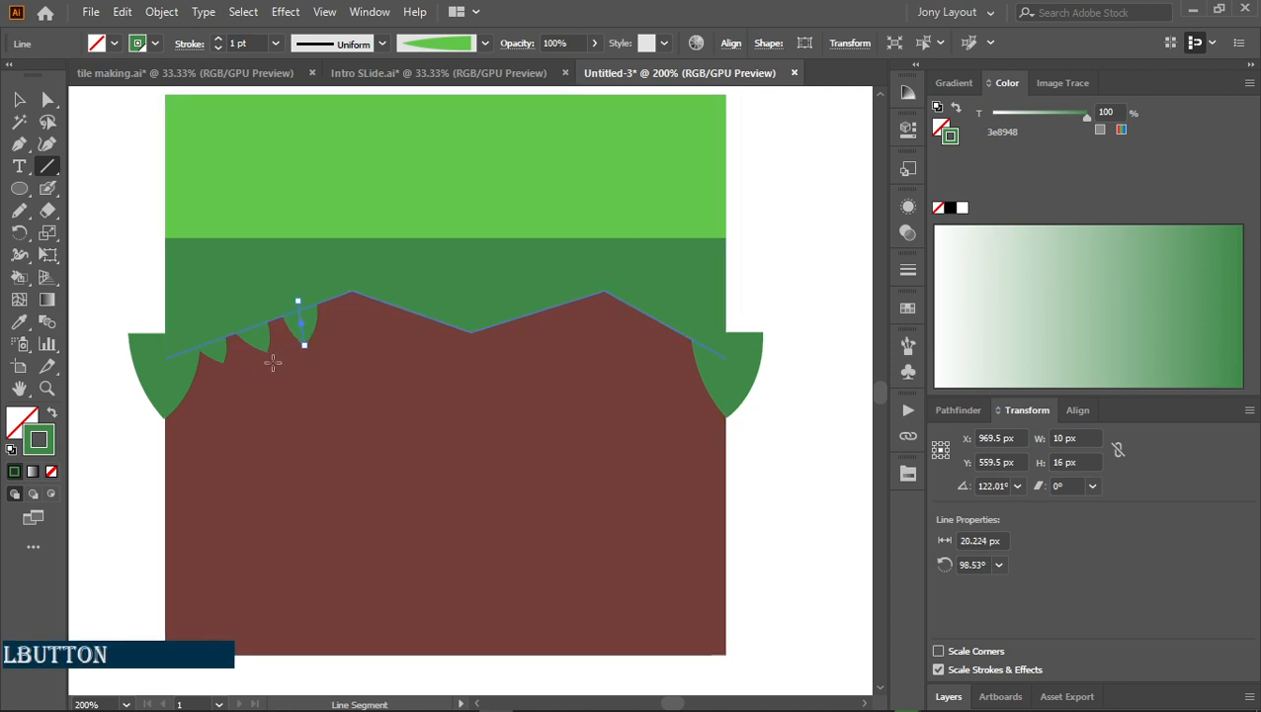
pyautogui.moveTo(242, 360); pyautogui.dragTo(228, 324)
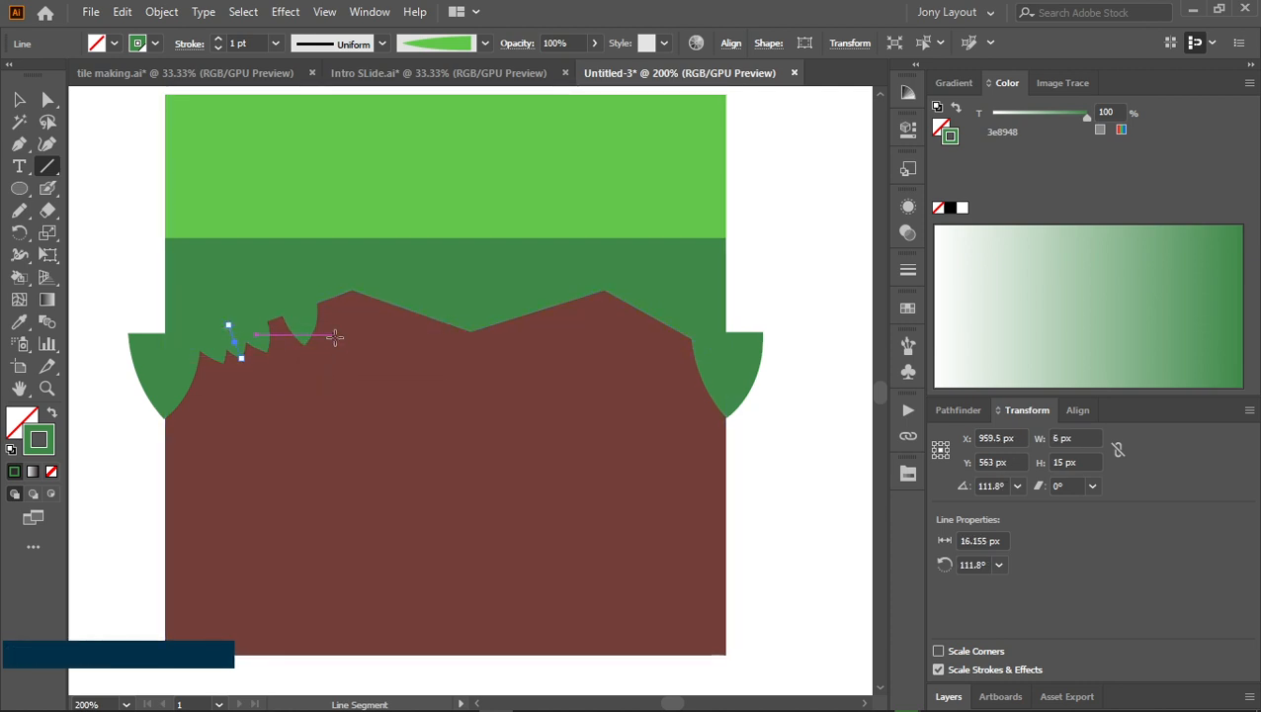
pyautogui.press('v')
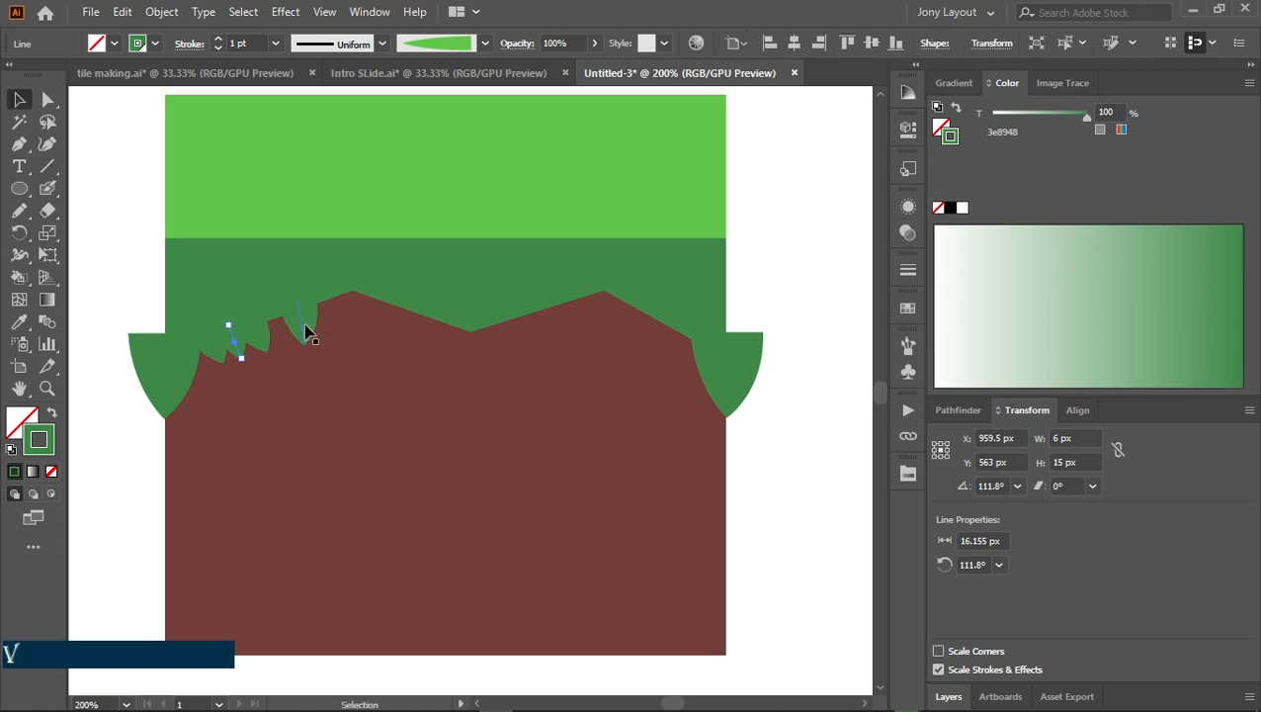
pyautogui.moveTo(303, 329); pyautogui.dragTo(285, 339)
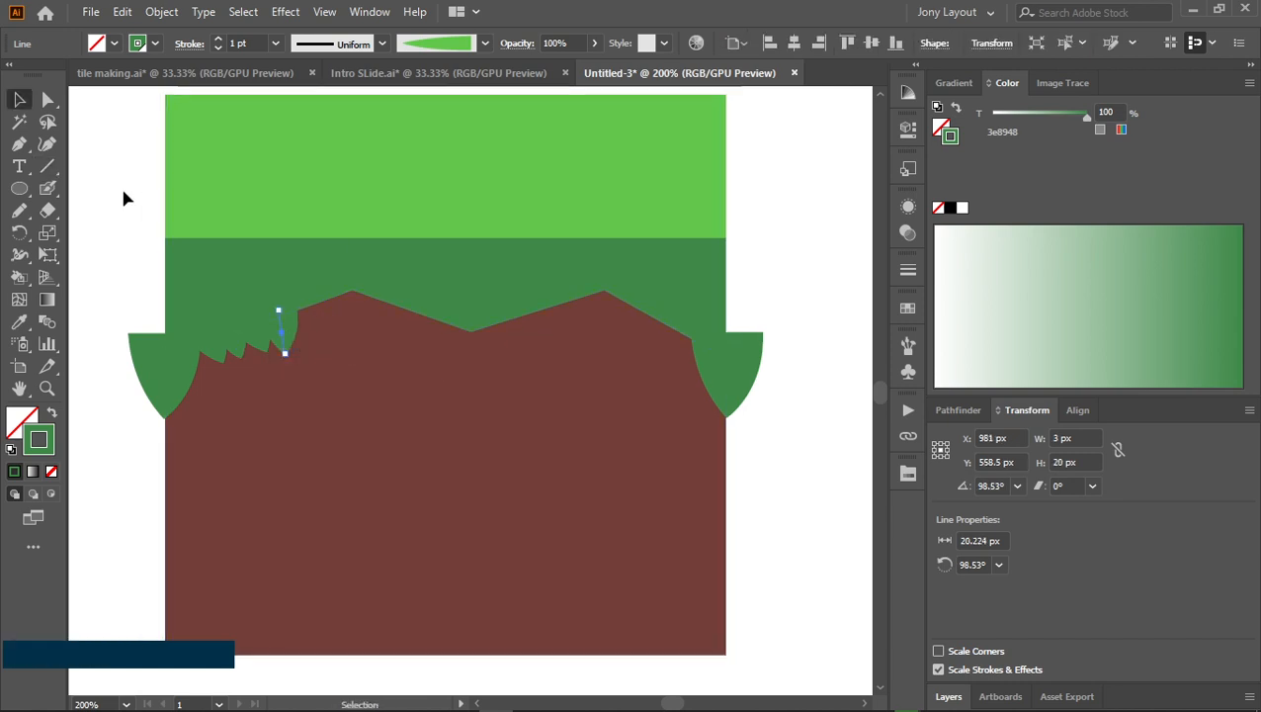
# Draw a row of short dark green blade lines along the dirt boundary, from the left slope over the left peak into the central valley
pyautogui.click(47, 166)
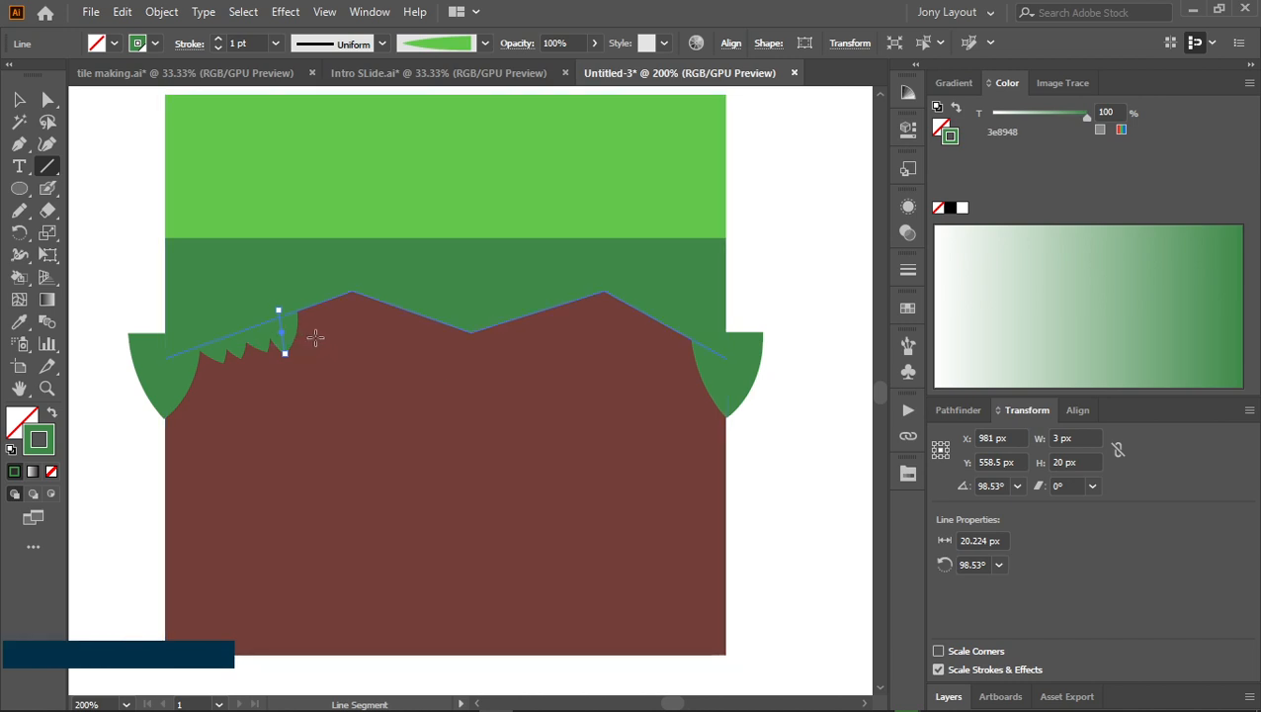
pyautogui.moveTo(289, 297)
pyautogui.mouseDown()
pyautogui.moveTo(341, 321)
pyautogui.moveTo(315, 333)
pyautogui.moveTo(315, 290)
pyautogui.moveTo(351, 280)
pyautogui.mouseUp()
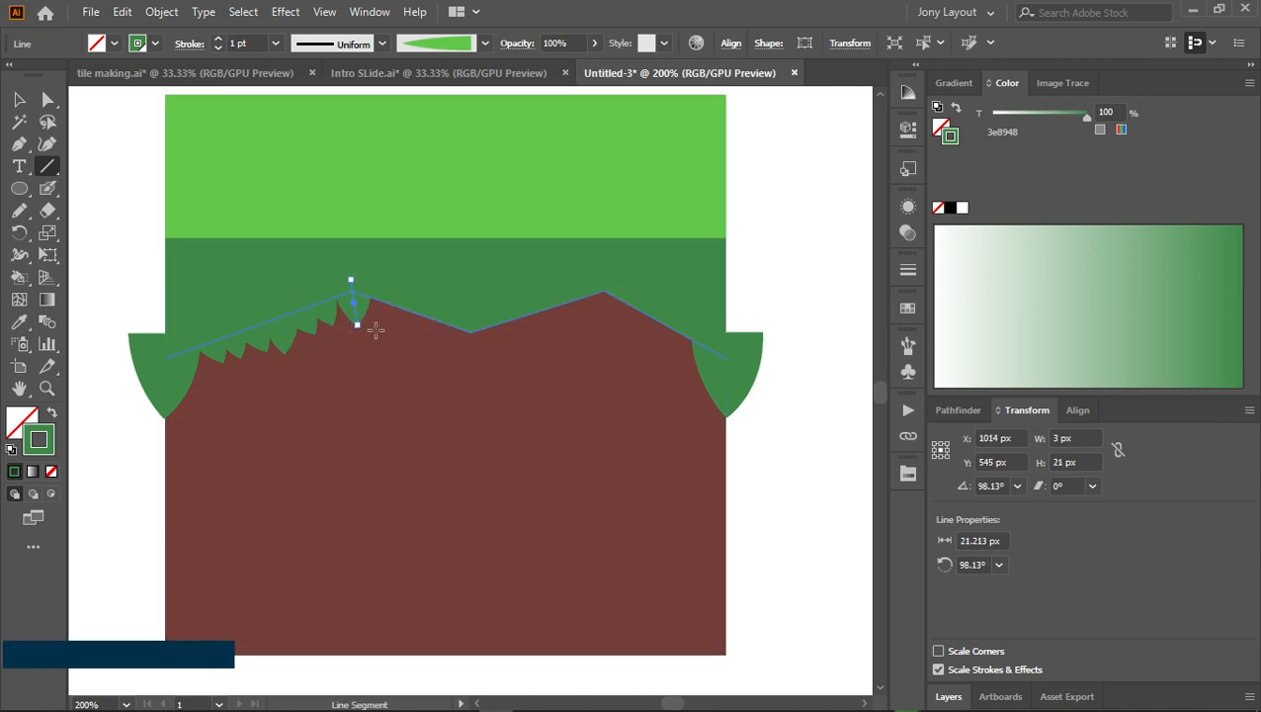
pyautogui.moveTo(376, 331); pyautogui.dragTo(390, 280)
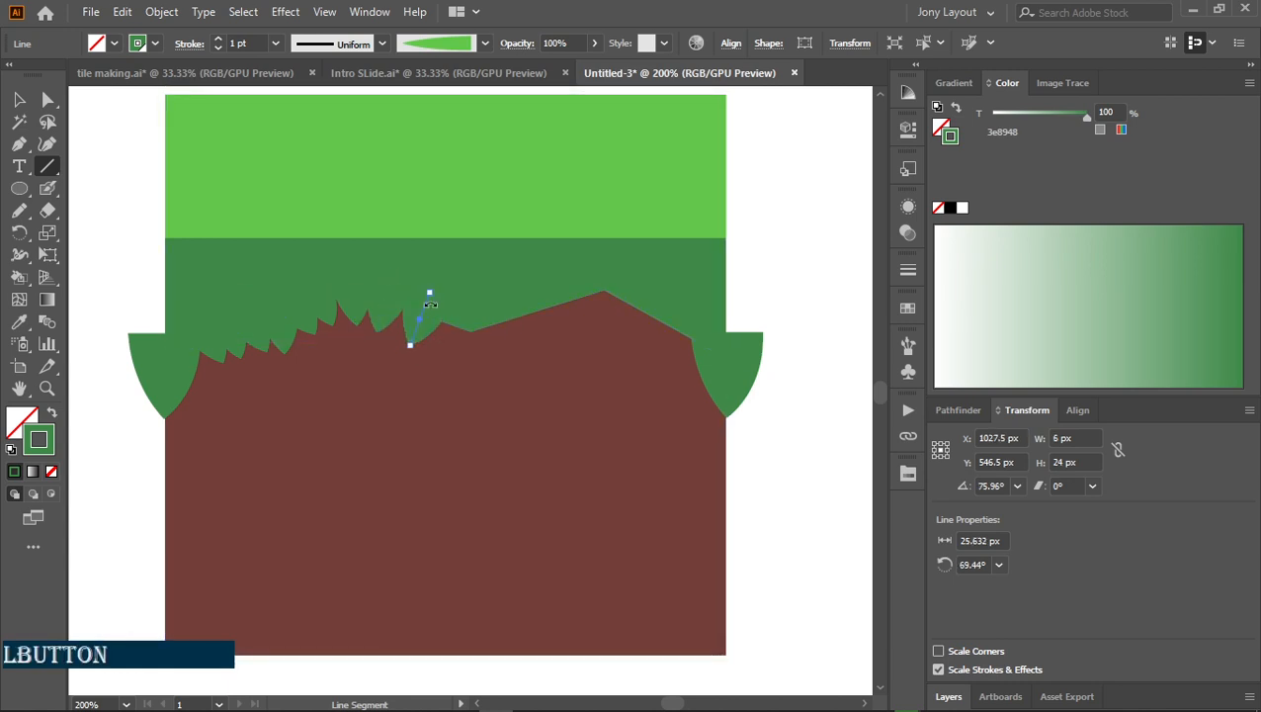
pyautogui.moveTo(447, 348); pyautogui.dragTo(447, 308)
pyautogui.moveTo(475, 358); pyautogui.dragTo(465, 305)
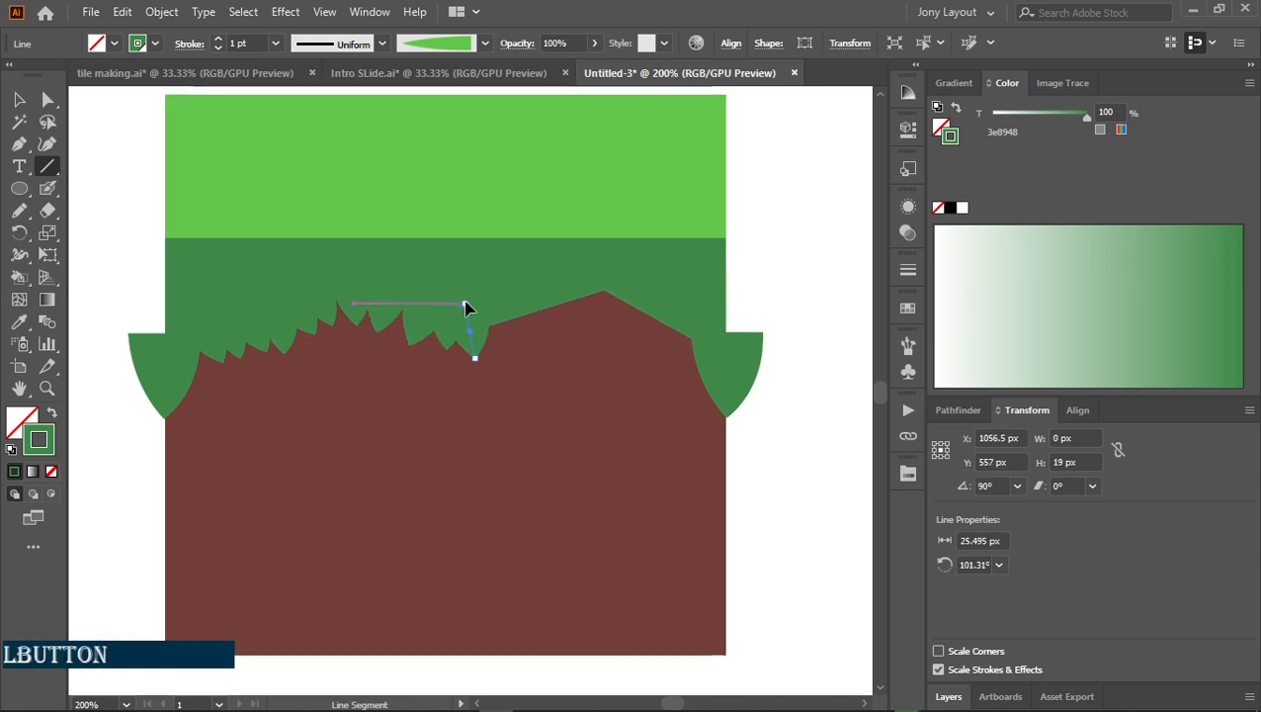
# Draw more dark green blade lines from the central valley to just past the right peak, and move the last one closer to its neighbour
pyautogui.moveTo(511, 346); pyautogui.dragTo(492, 304)
pyautogui.moveTo(551, 349)
pyautogui.mouseDown()
pyautogui.moveTo(529, 292)
pyautogui.moveTo(591, 324)
pyautogui.moveTo(605, 290)
pyautogui.mouseUp()
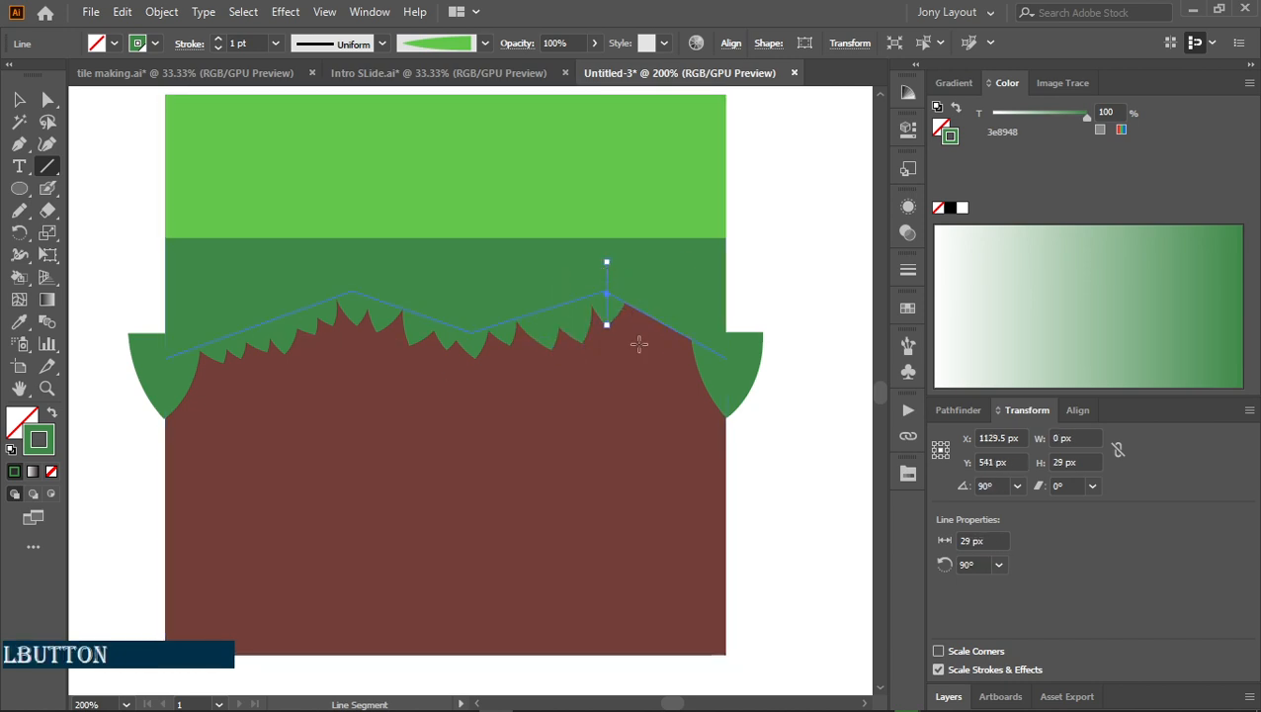
pyautogui.moveTo(625, 334); pyautogui.dragTo(654, 291)
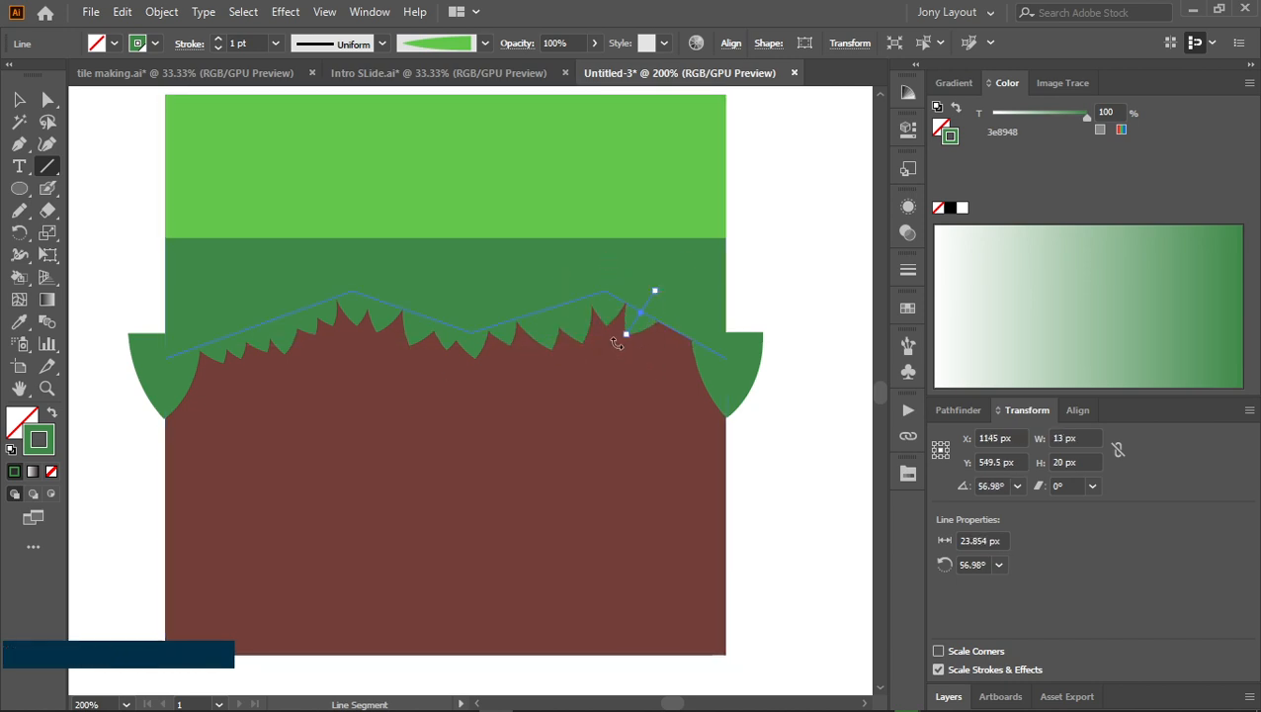
pyautogui.press('v')
pyautogui.moveTo(654, 332)
pyautogui.mouseDown()
pyautogui.moveTo(641, 315)
pyautogui.moveTo(646, 327)
pyautogui.mouseUp()
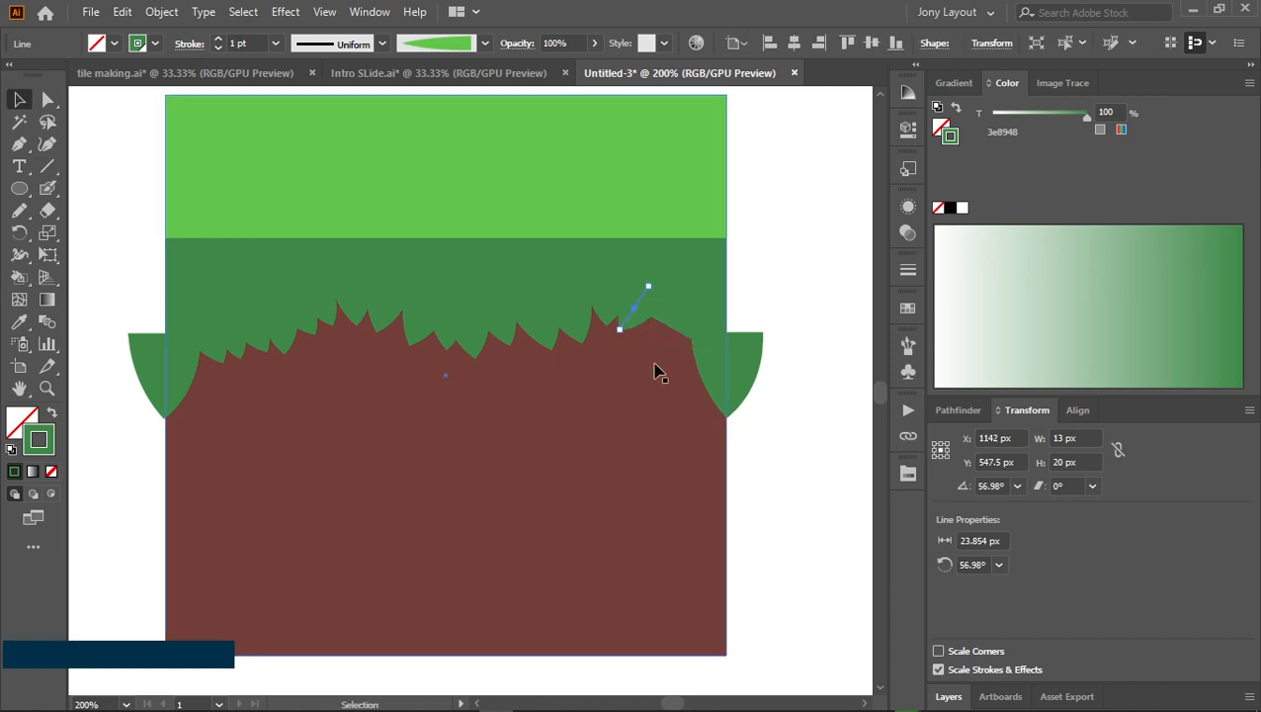
pyautogui.press('a')
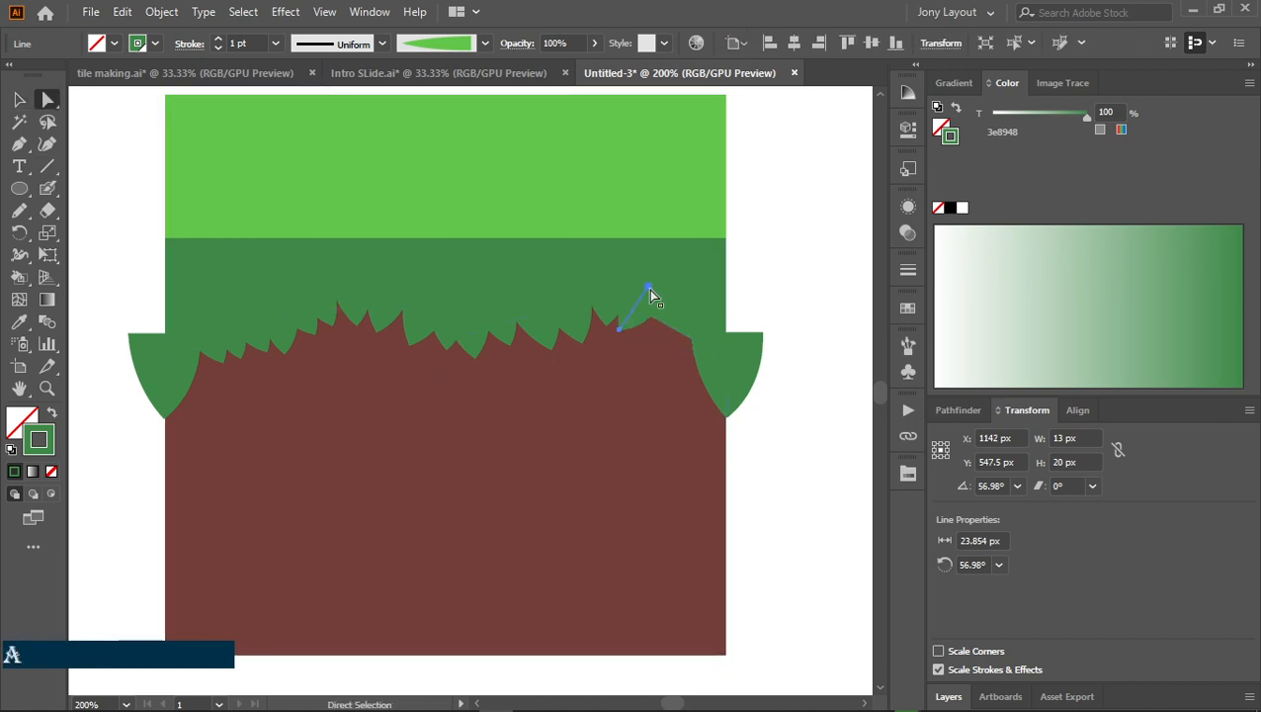
pyautogui.moveTo(647, 285); pyautogui.dragTo(650, 289)
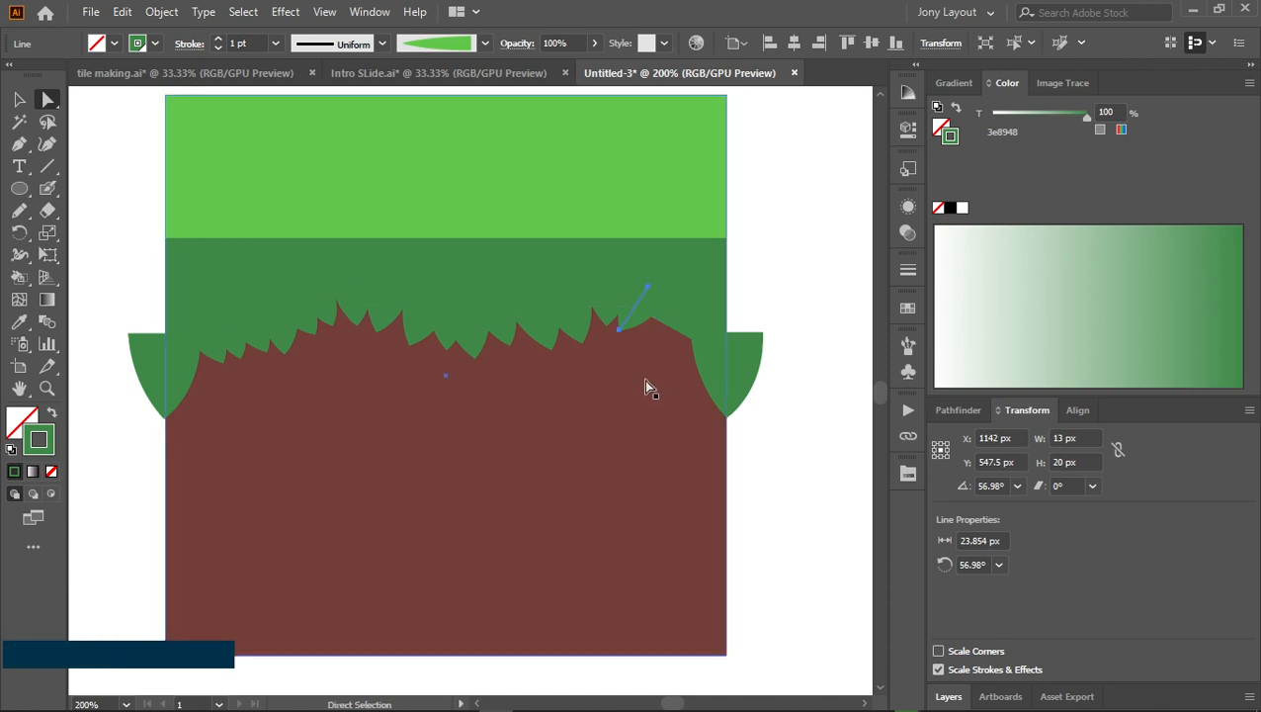
# Draw two short dark green blade lines down the dirt boundary's right slope, the first about 18 px long, and deselect
pyautogui.click(48, 166)
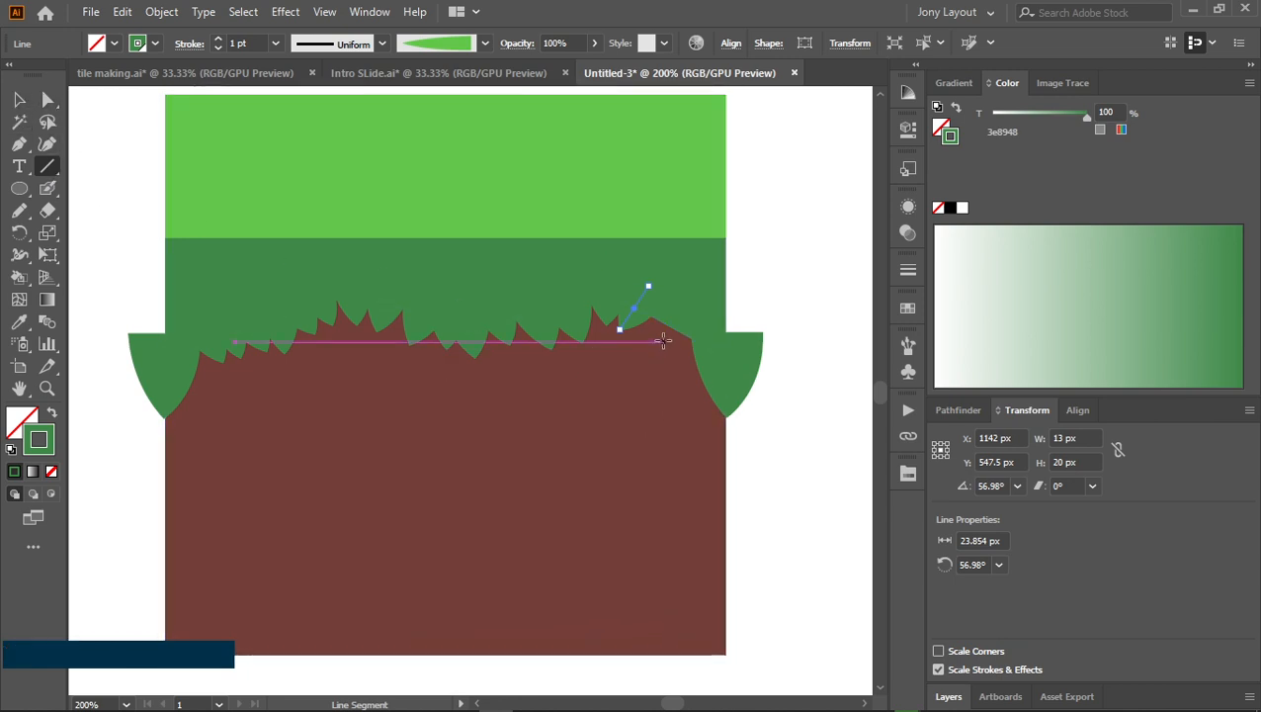
pyautogui.moveTo(654, 341); pyautogui.dragTo(661, 303)
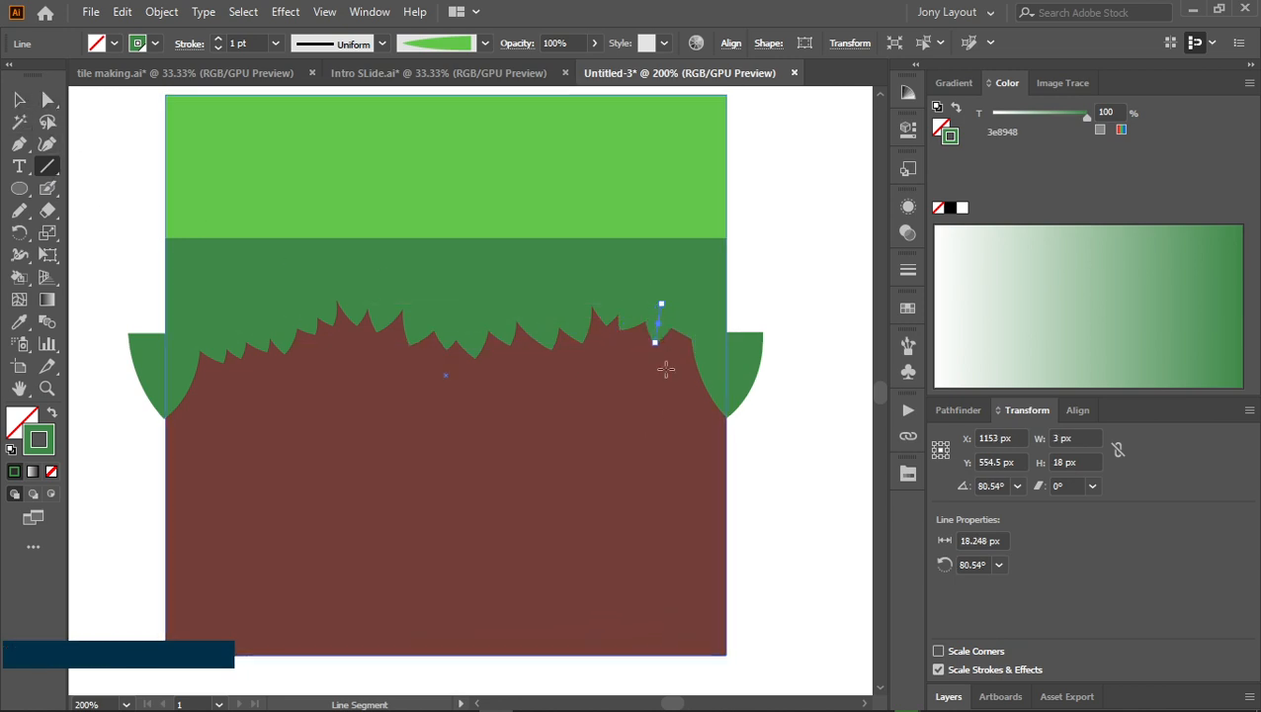
pyautogui.moveTo(672, 357); pyautogui.dragTo(681, 318)
pyautogui.press('v')
pyautogui.click(787, 533)
pyautogui.scroll(-1, 787, 532)
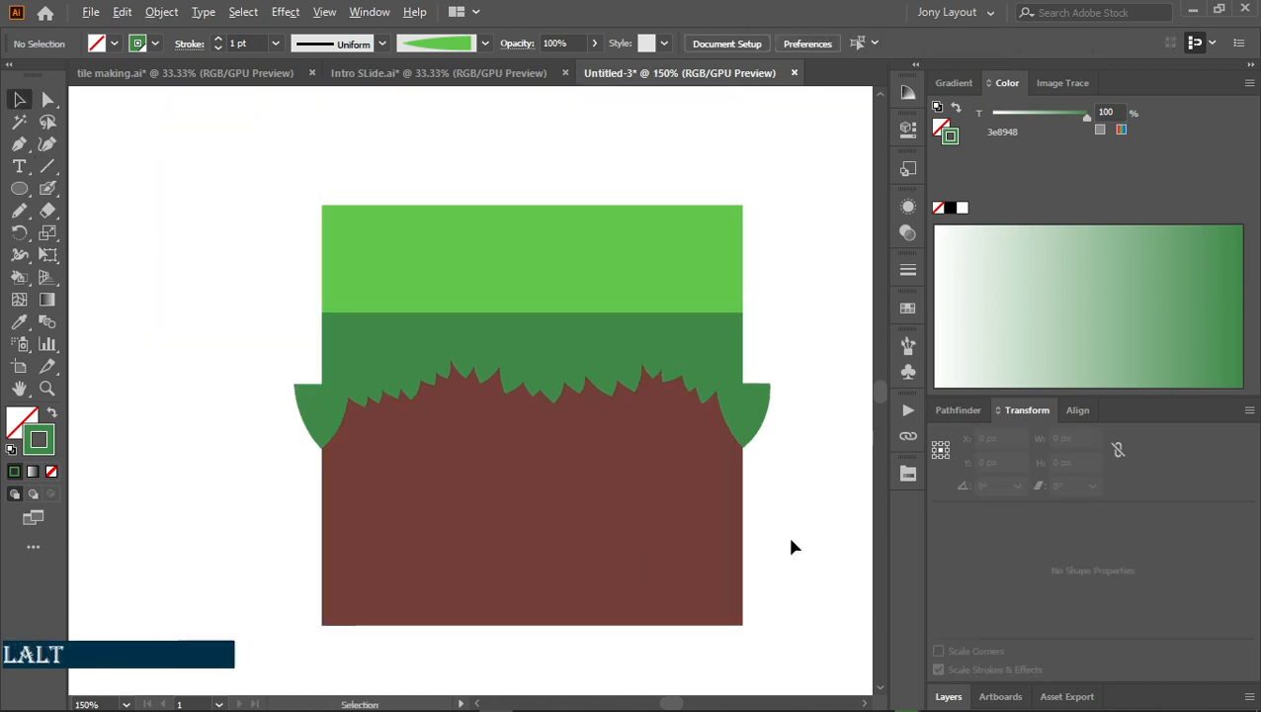
# Expand the tile's Live Paint group, ungroup it into separate layer shapes, and deselect
pyautogui.click(588, 529)
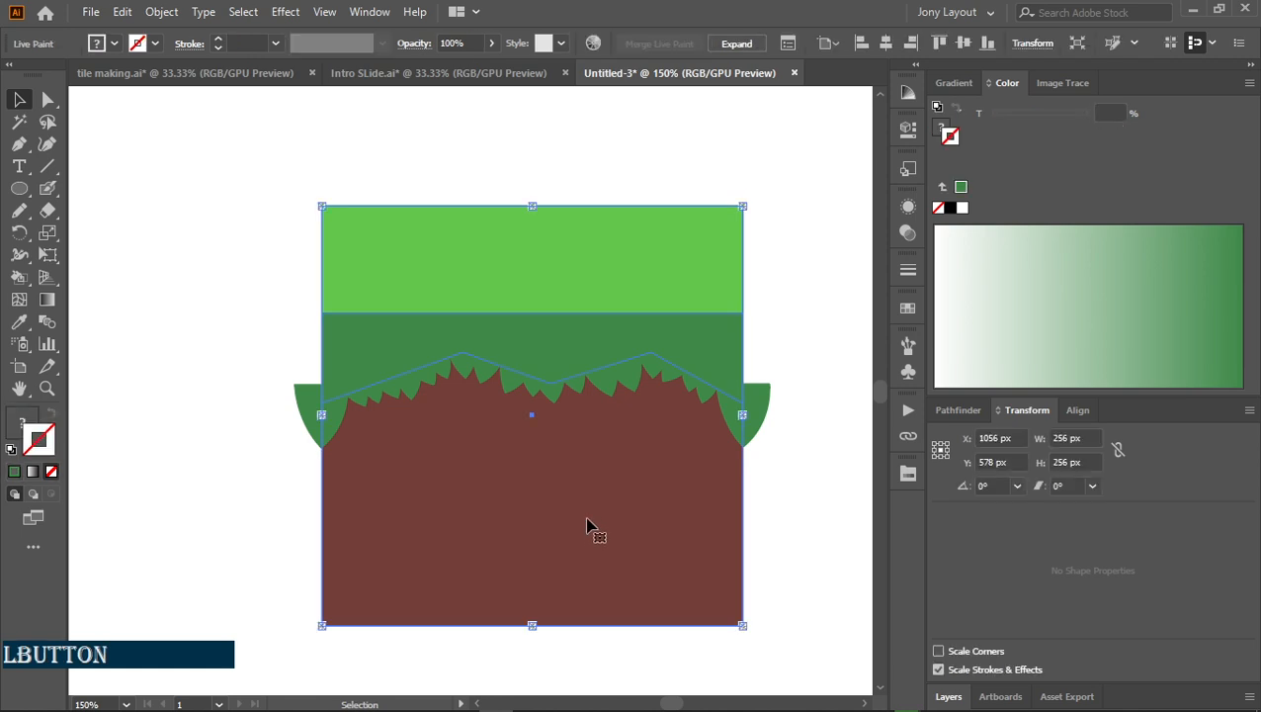
pyautogui.click(737, 43)
pyautogui.click(796, 370)
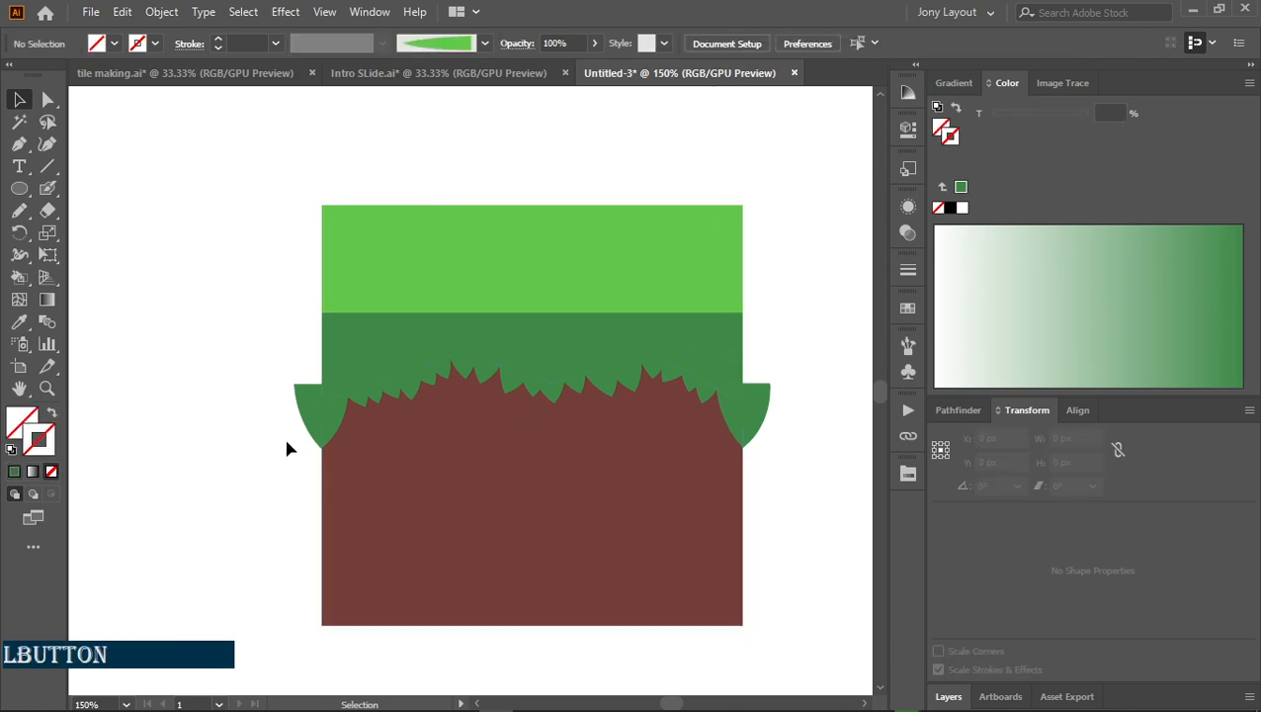
pyautogui.press('ctrl')
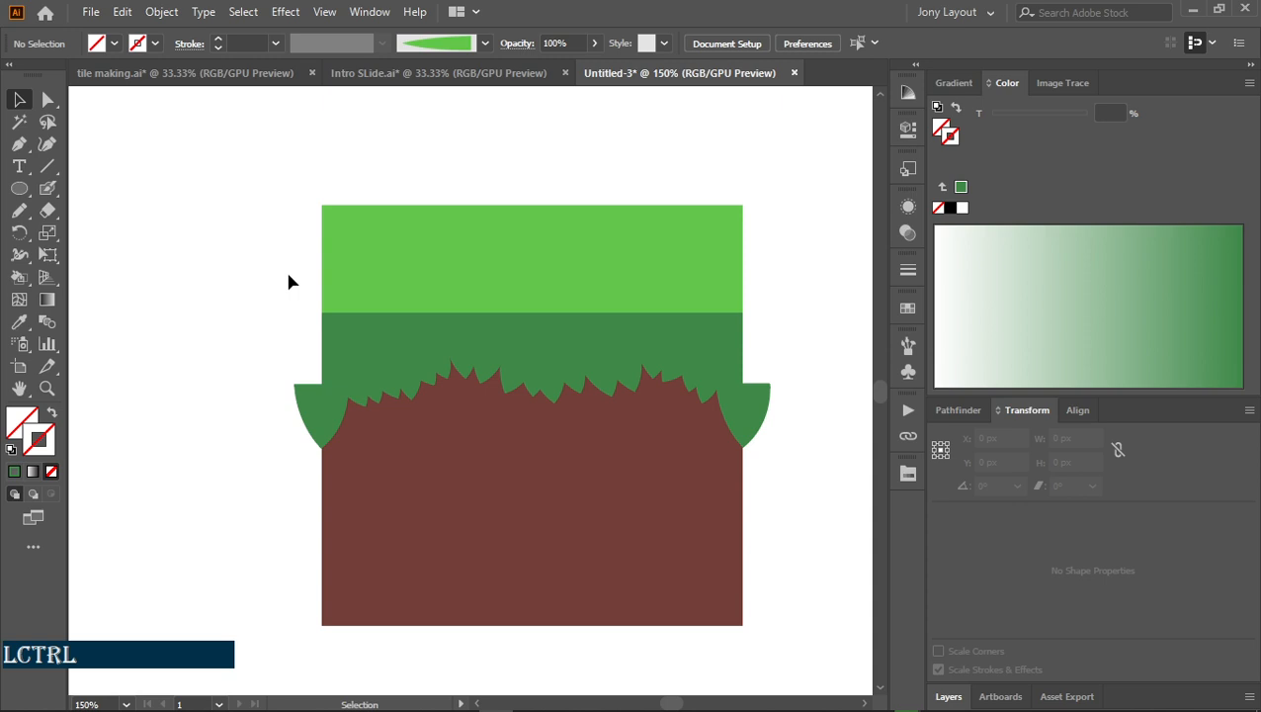
pyautogui.click(590, 562)
pyautogui.hotkey('ctrl', 'shift', 'g')
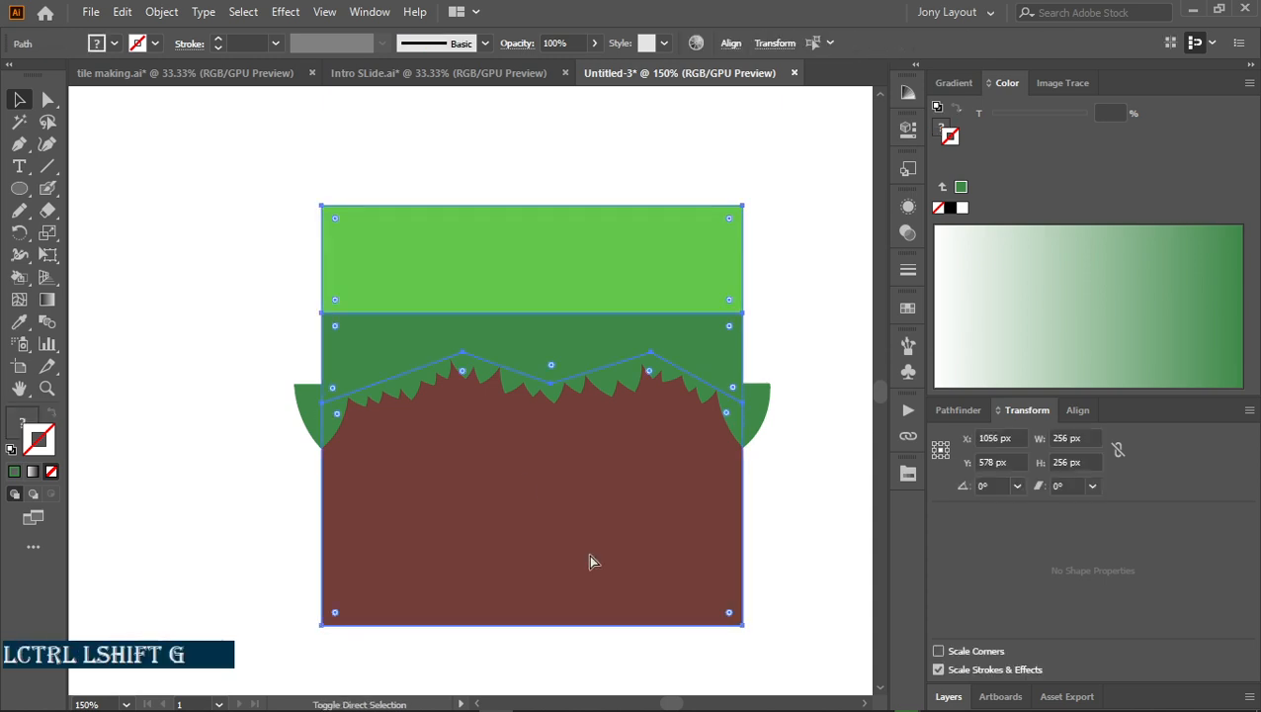
pyautogui.click(767, 491)
# Lock the brown dirt shape and the dark green grass layer shape
pyautogui.click(591, 542)
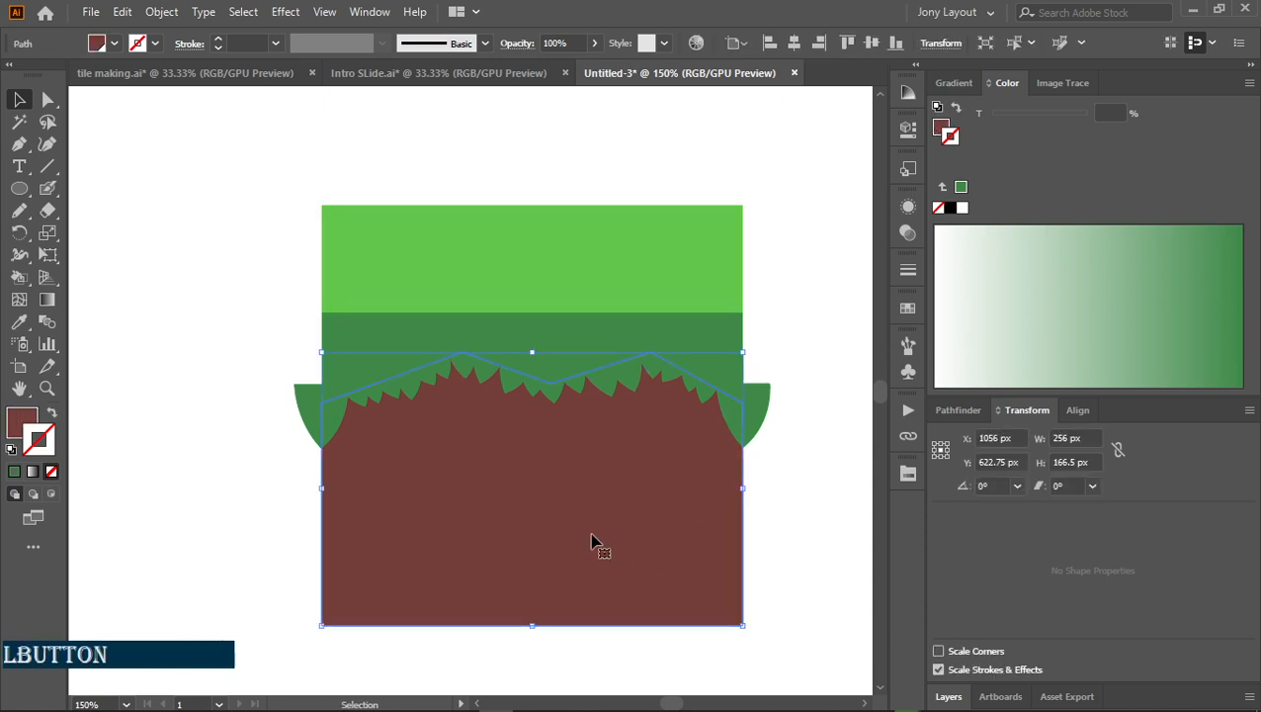
pyautogui.hotkey('ctrl', '2')
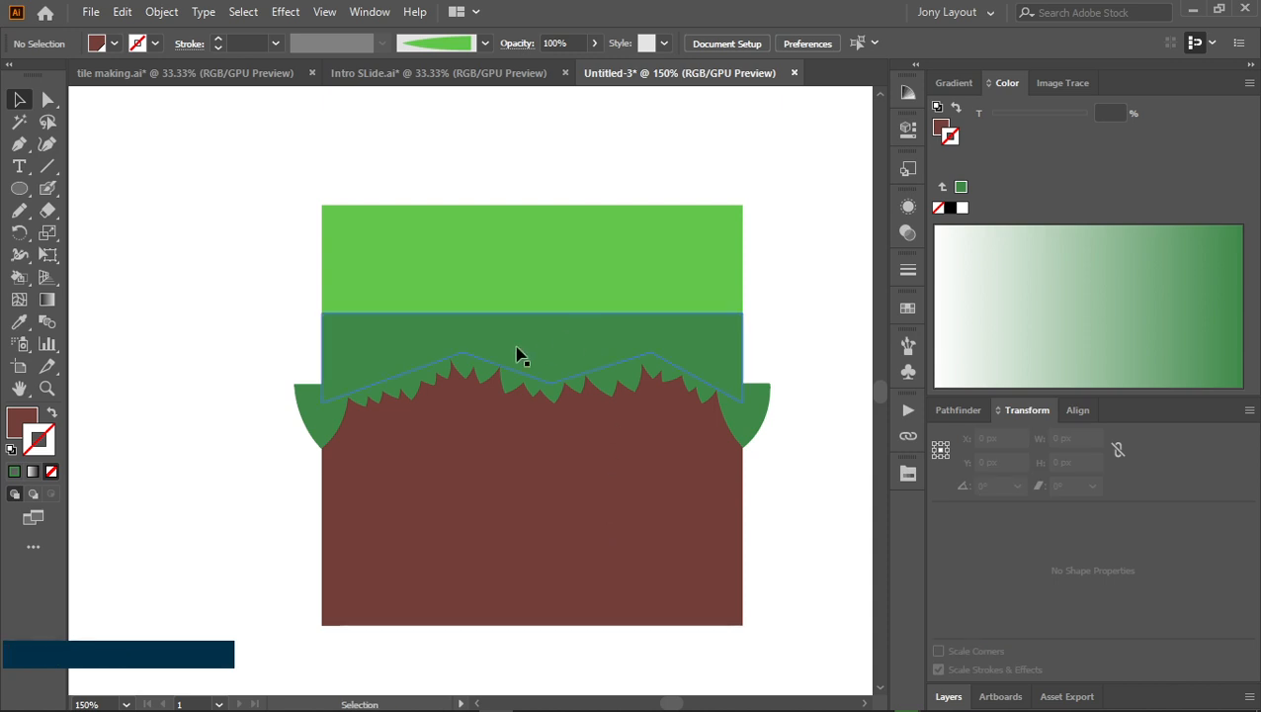
pyautogui.click(682, 336)
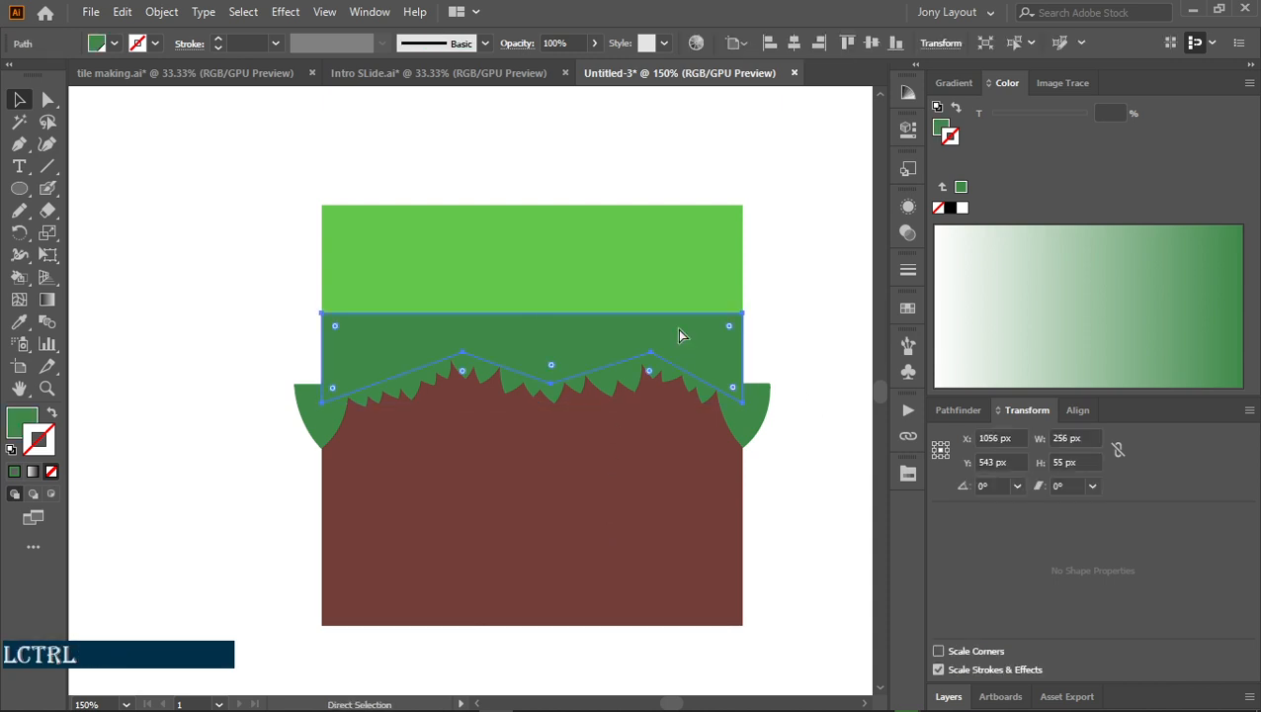
pyautogui.hotkey('ctrl', '2')
pyautogui.click(798, 480)
pyautogui.moveTo(798, 474); pyautogui.dragTo(708, 454)
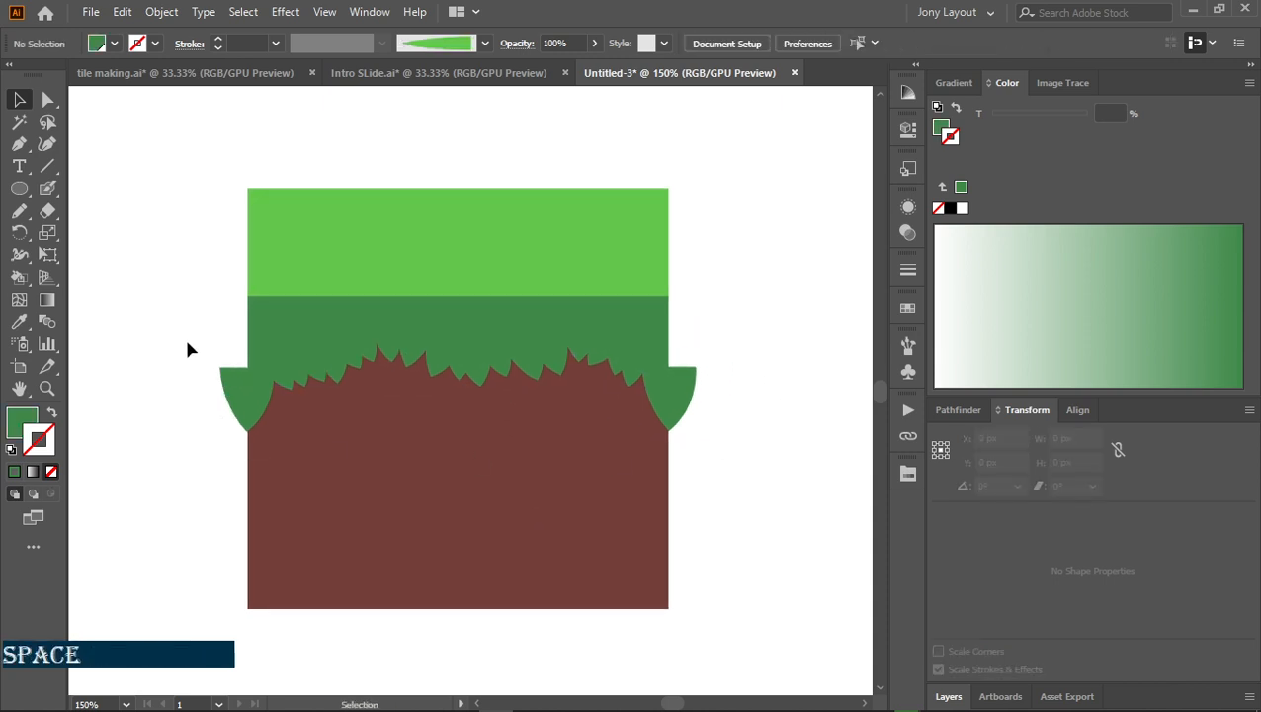
# Select all the grass blade lines, expand their appearance into filled shapes, and deselect
pyautogui.moveTo(178, 326); pyautogui.dragTo(512, 453)
pyautogui.moveTo(759, 470); pyautogui.dragTo(759, 470)
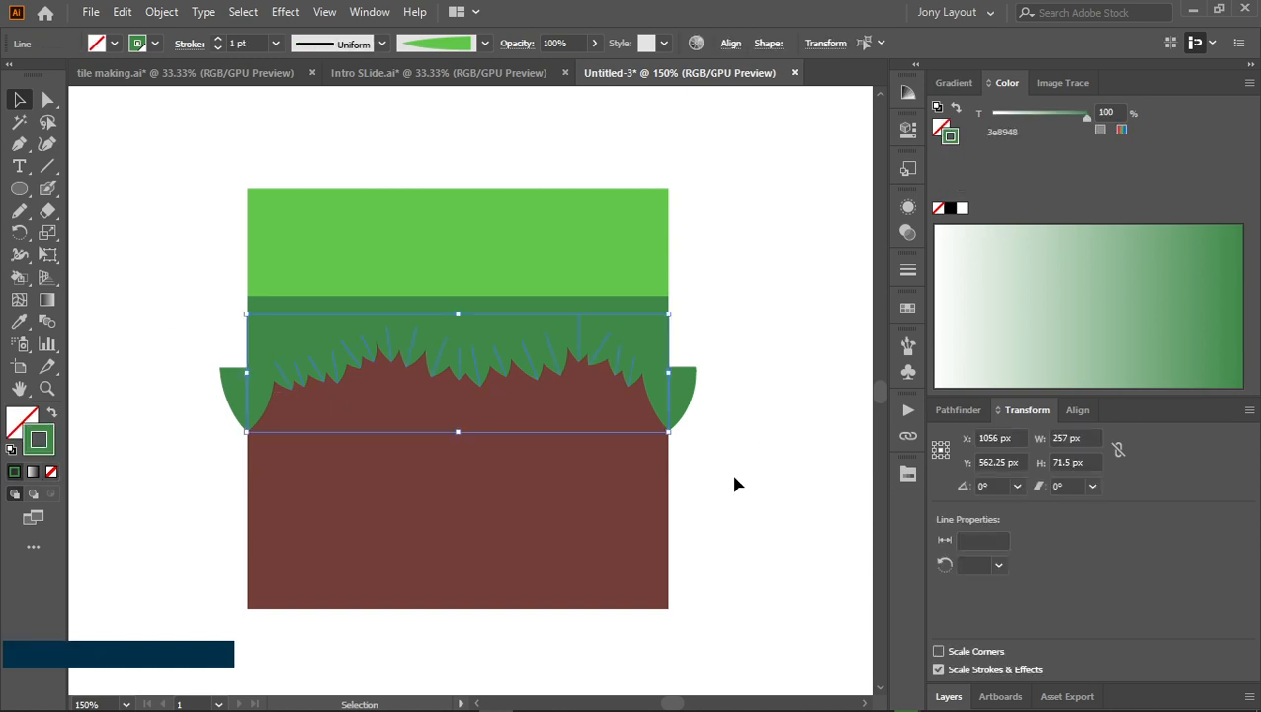
pyautogui.click(161, 12)
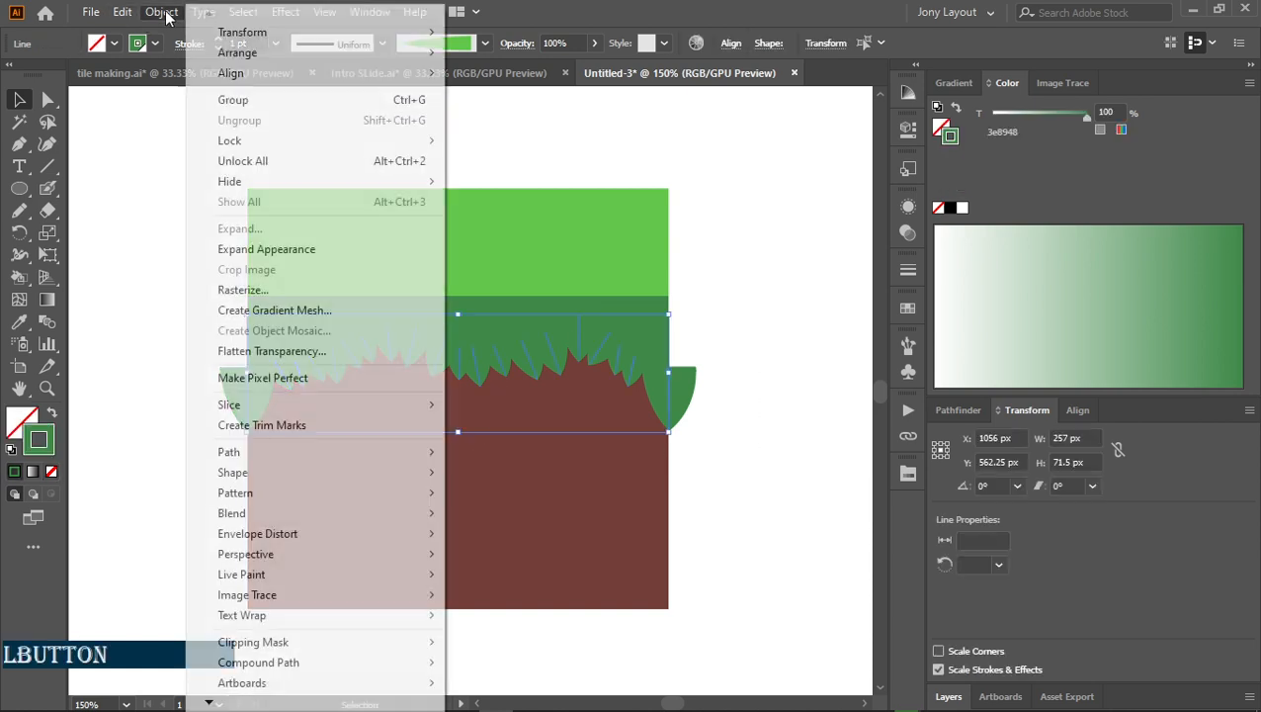
pyautogui.click(227, 248)
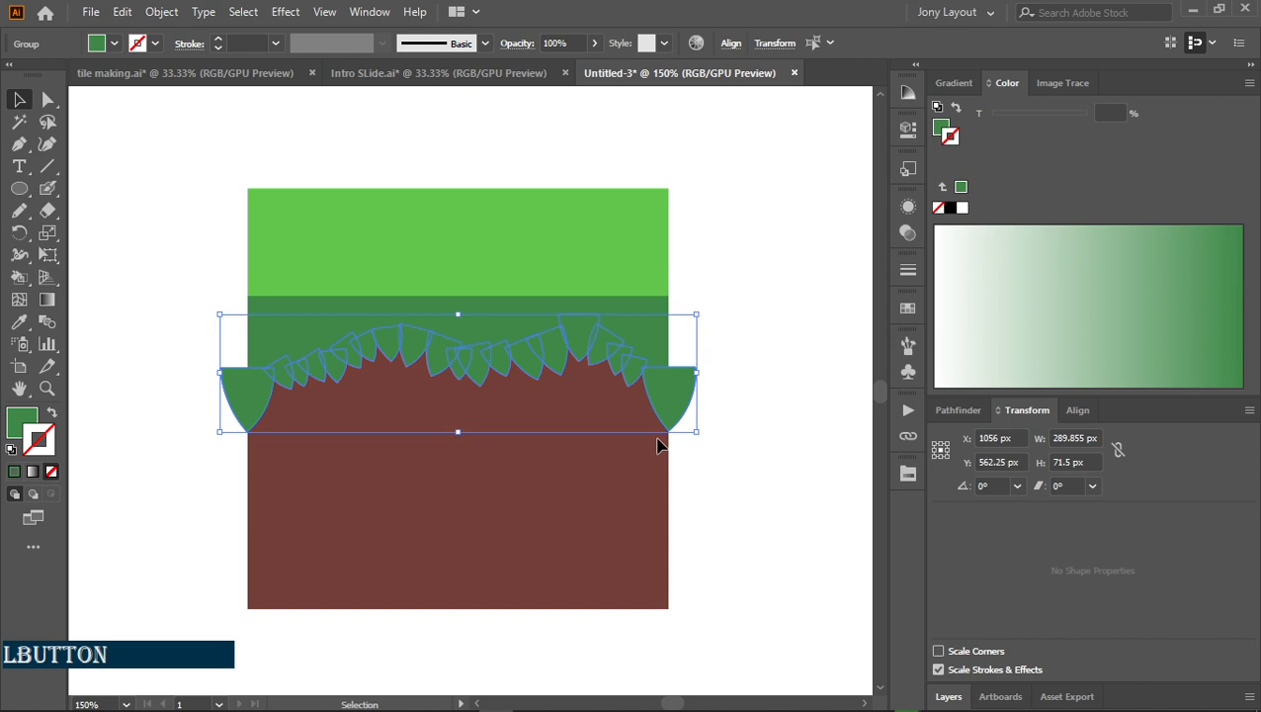
pyautogui.click(733, 451)
pyautogui.click(675, 392)
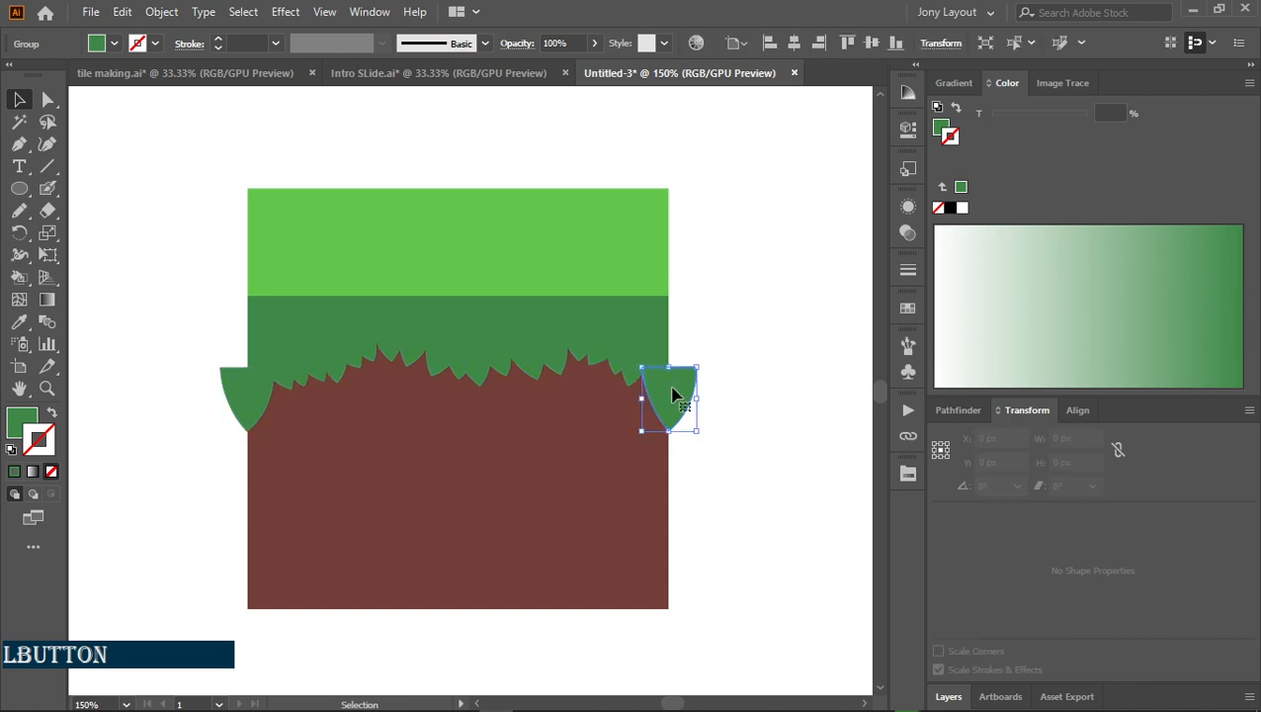
pyautogui.click(765, 436)
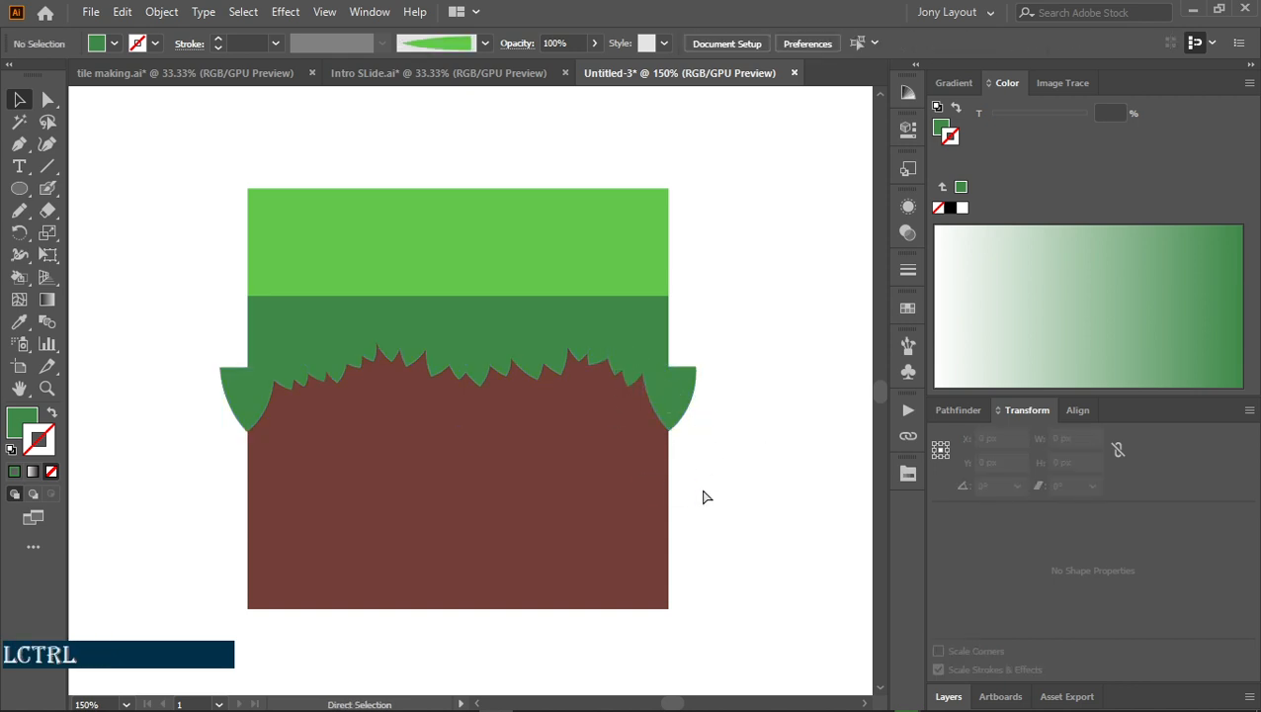
# Unlock all locked shapes, and lock only the brown dirt shape again
pyautogui.hotkey('ctrl', 'alt', '2')
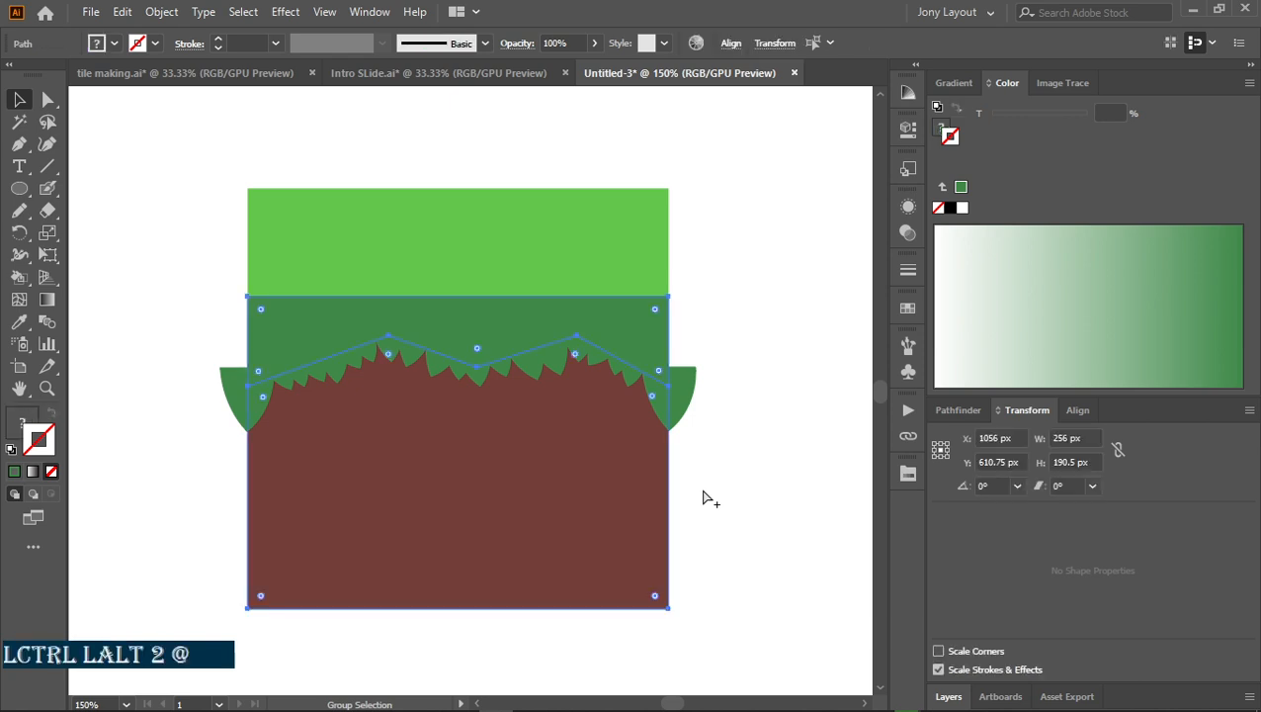
pyautogui.click(736, 460)
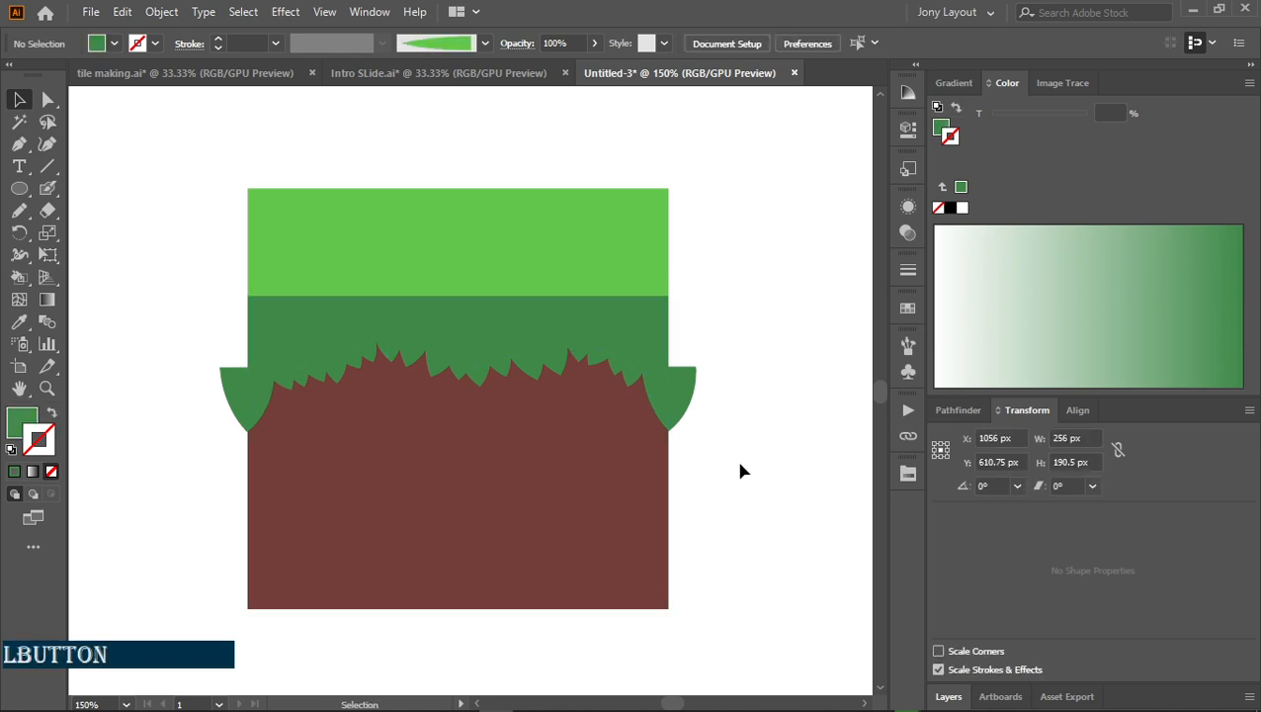
pyautogui.click(613, 509)
pyautogui.press('ctrl')
pyautogui.click(736, 520)
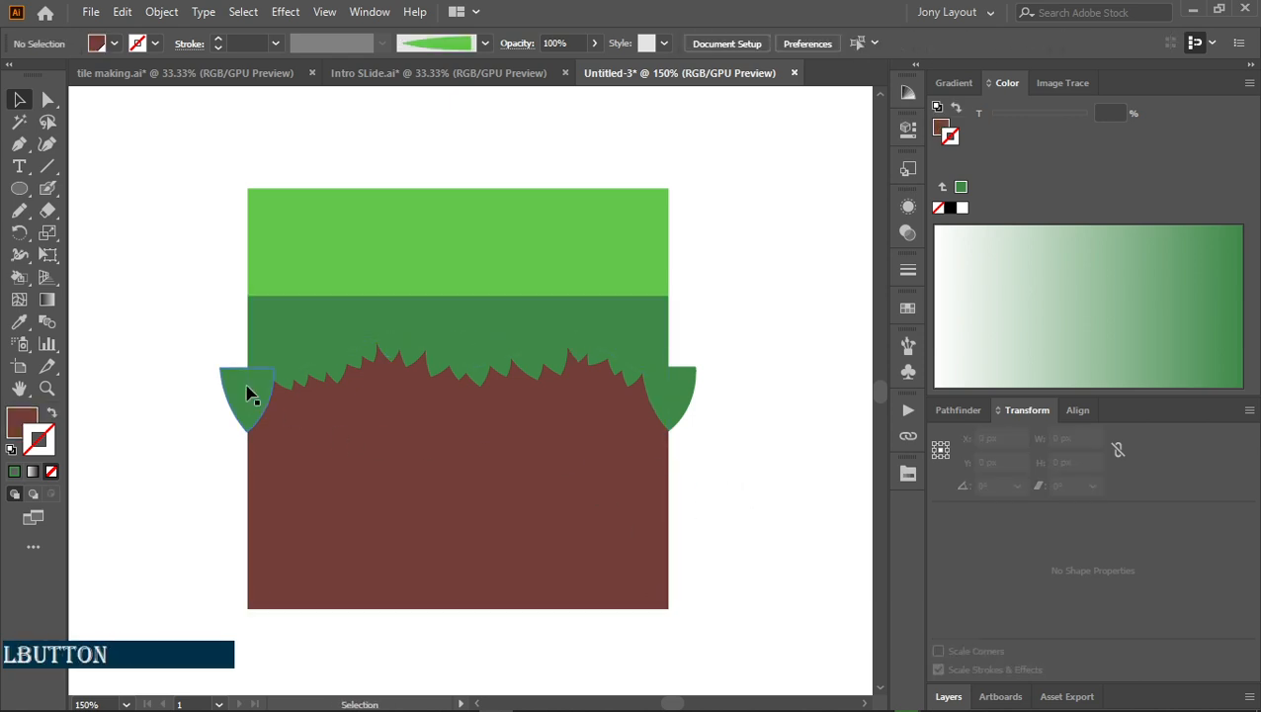
# Unite the expanded grass blades with the dark green grass layer into one shape, and deselect it
pyautogui.moveTo(192, 338); pyautogui.dragTo(794, 470)
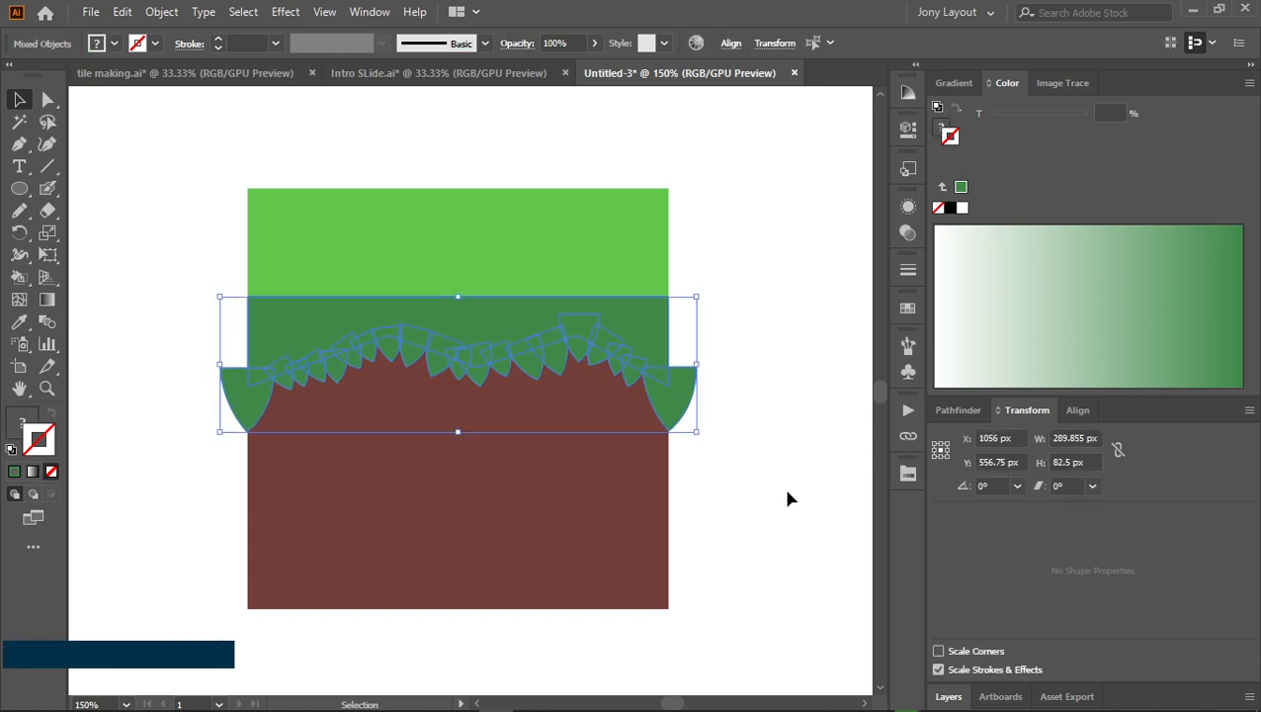
pyautogui.click(958, 412)
pyautogui.click(942, 471)
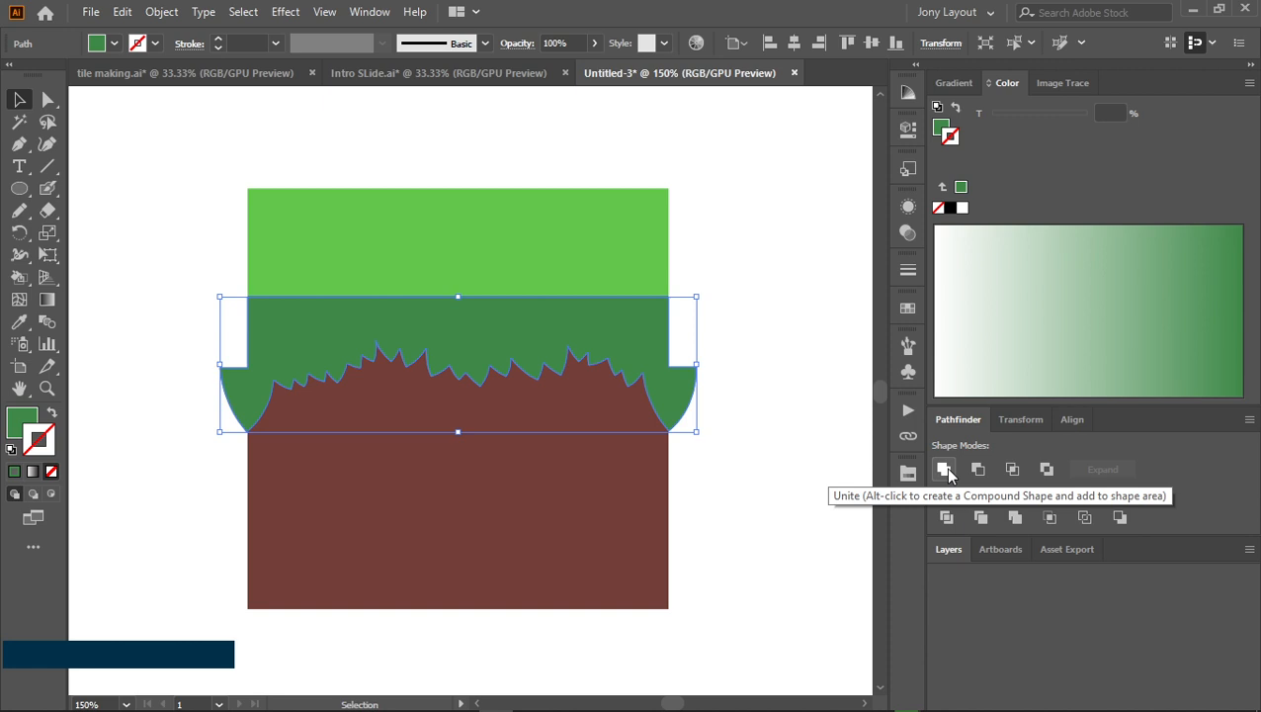
pyautogui.click(751, 455)
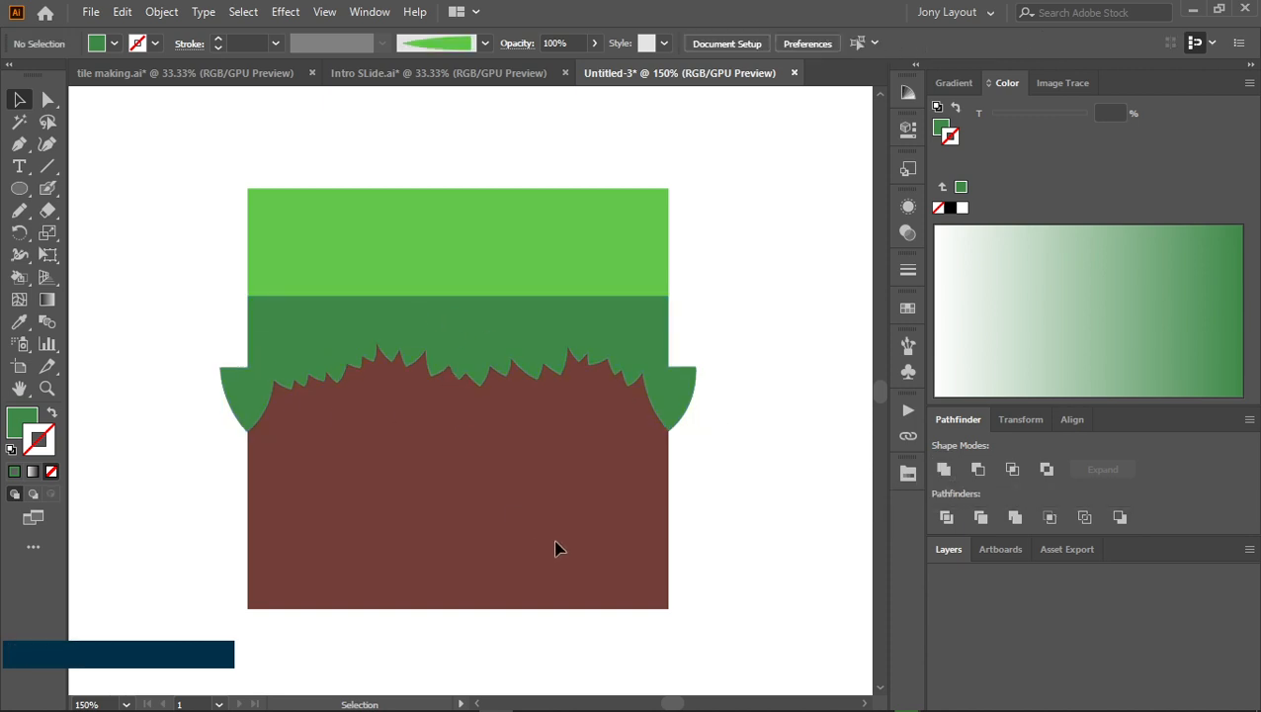
# Unlock the brown dirt shape and deselect it
pyautogui.click(753, 473)
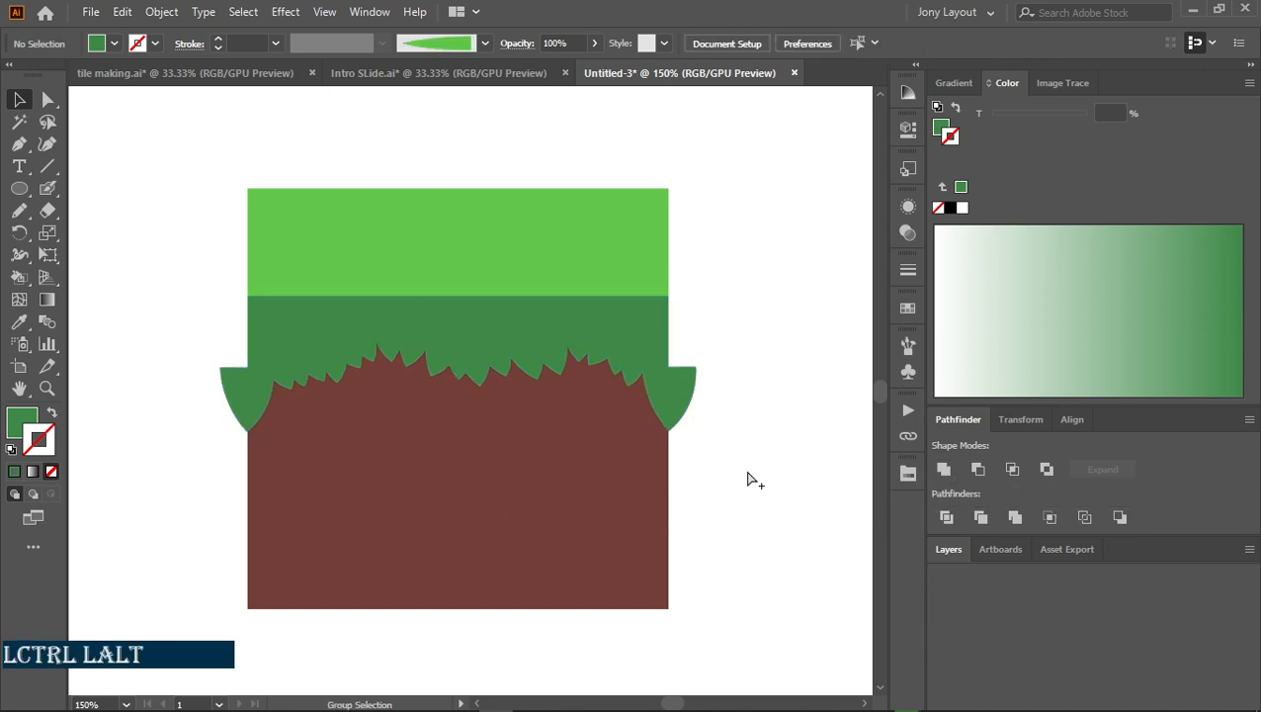
pyautogui.hotkey('ctrl', 'alt', '2')
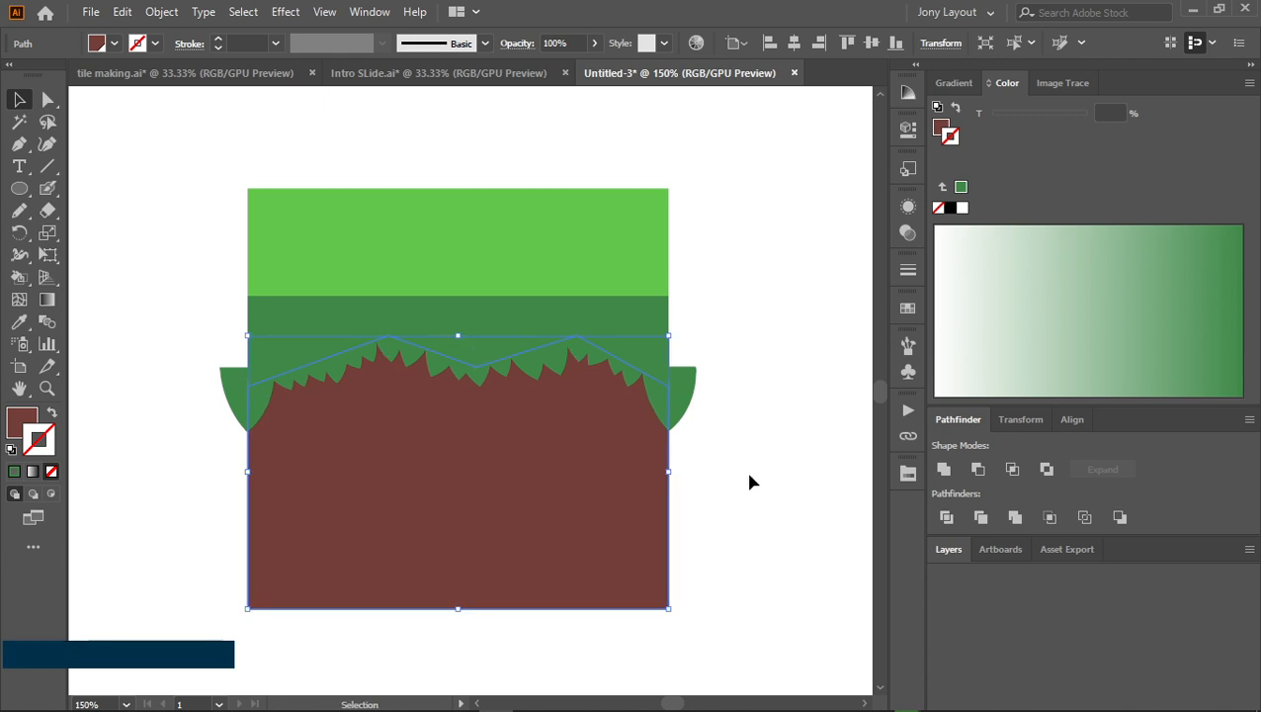
pyautogui.click(745, 469)
pyautogui.click(630, 482)
pyautogui.click(734, 501)
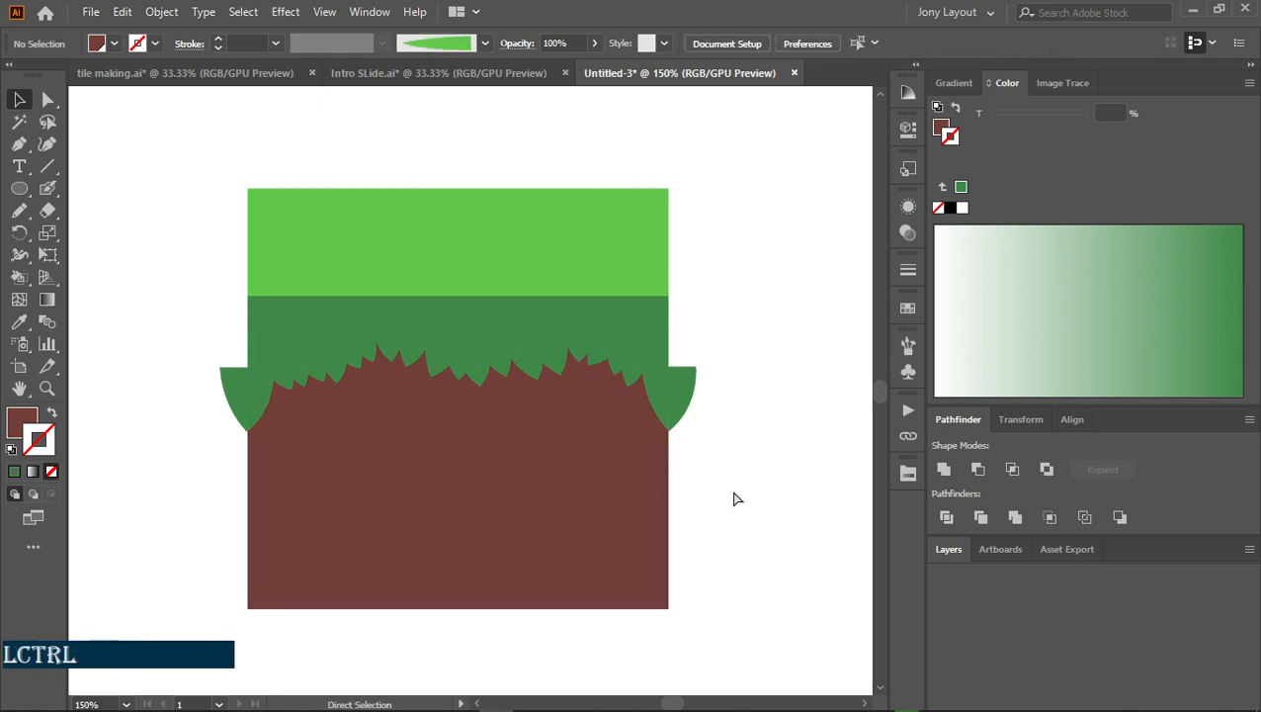
pyautogui.hotkey('ctrl', 'a')
pyautogui.press('k')
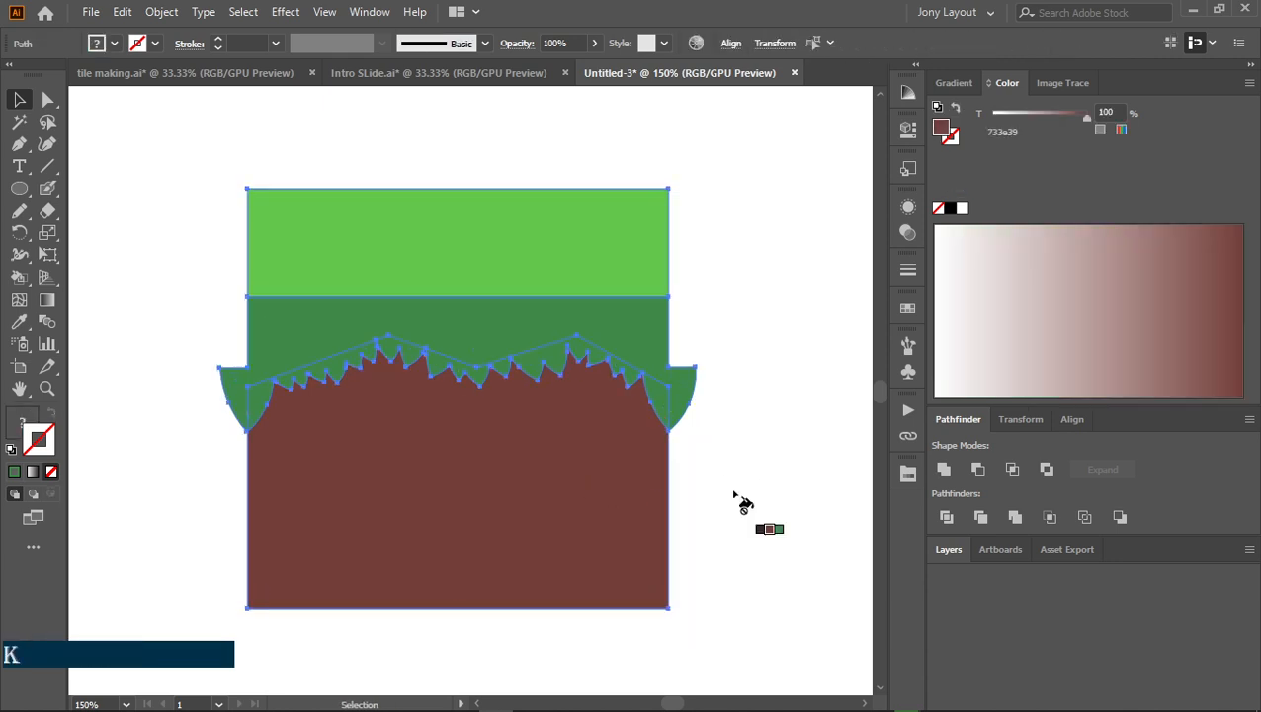
pyautogui.click(734, 486)
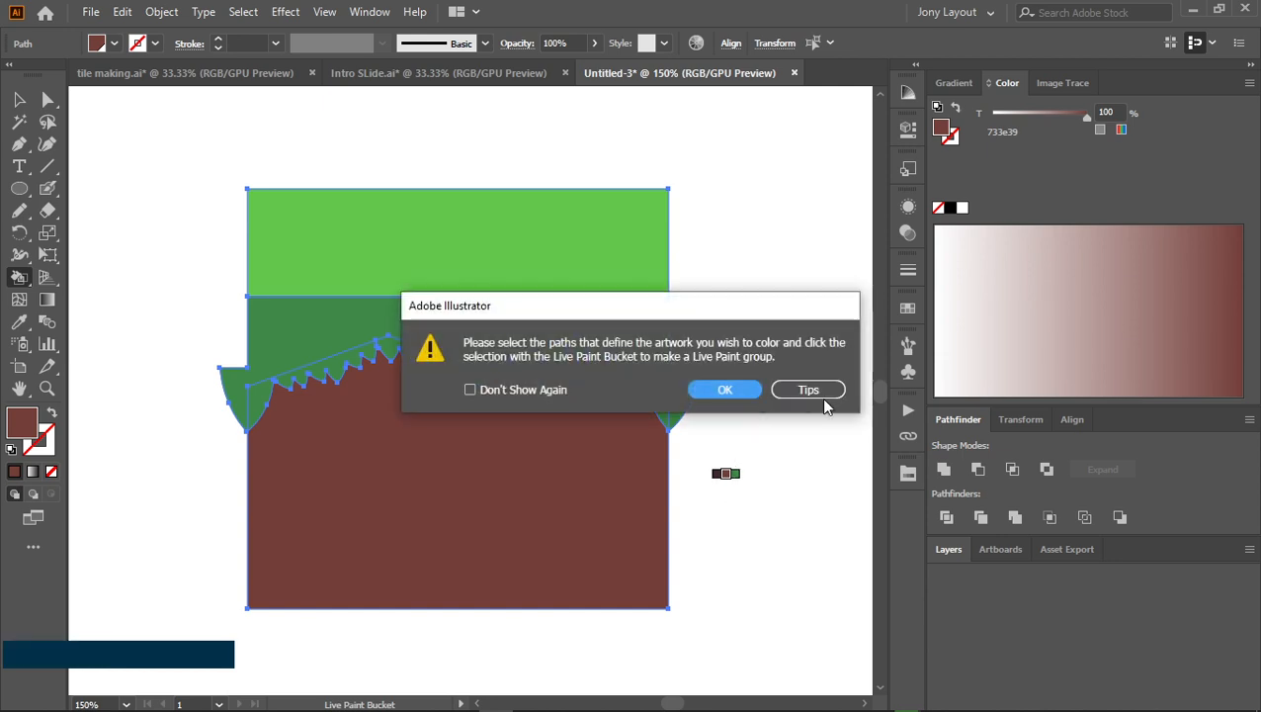
pyautogui.click(726, 390)
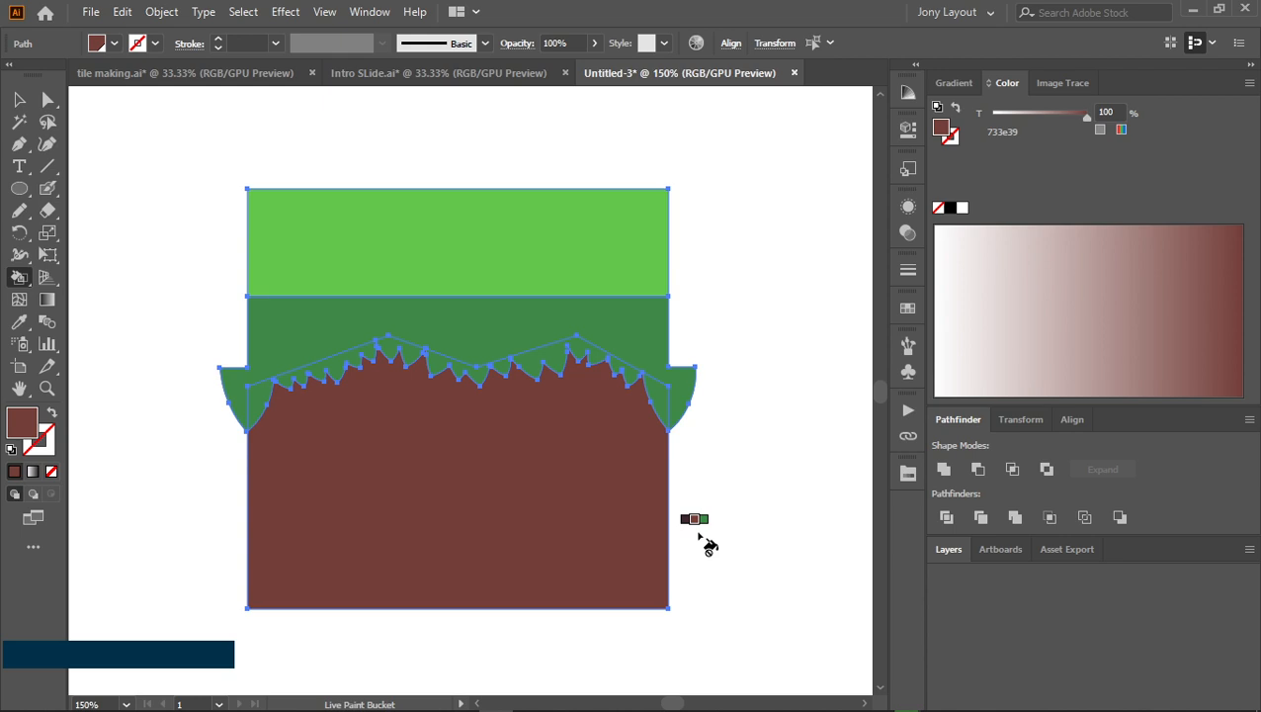
pyautogui.press('v')
pyautogui.click(734, 496)
# Select the brown dirt and dark green grass shapes in turn to examine how their outlines overlap
pyautogui.click(487, 467)
pyautogui.click(516, 323)
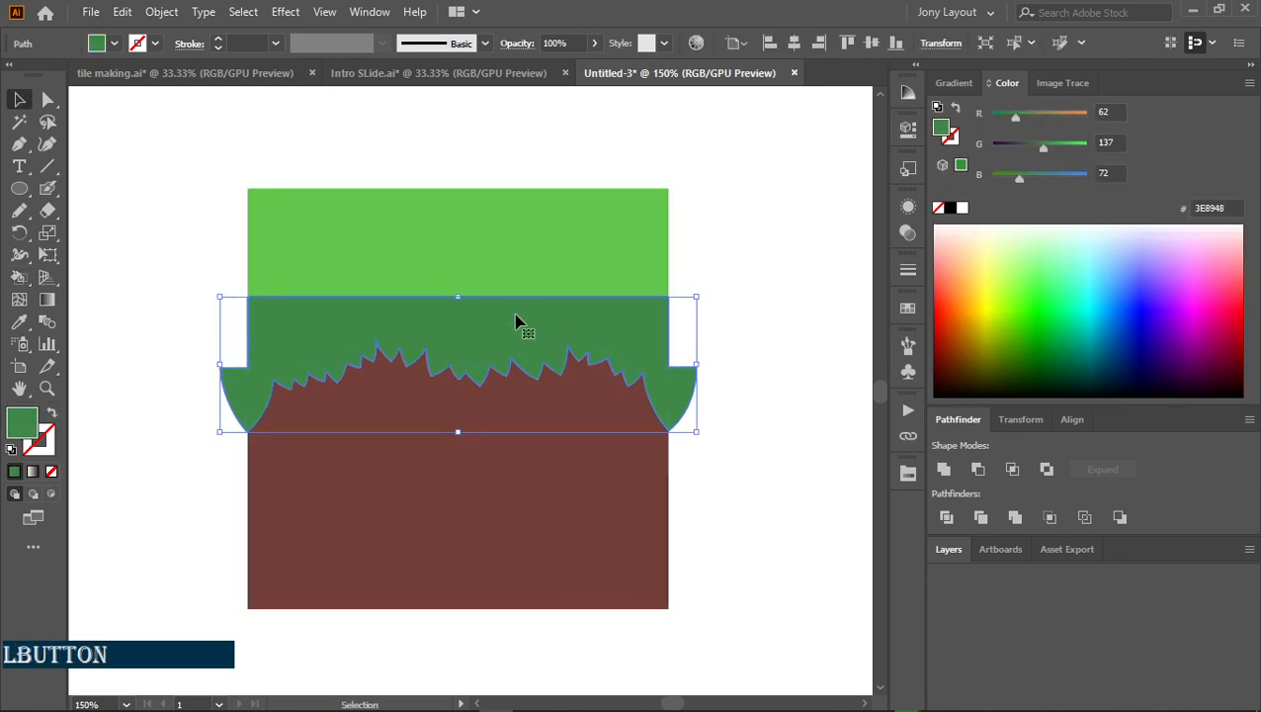
pyautogui.click(509, 509)
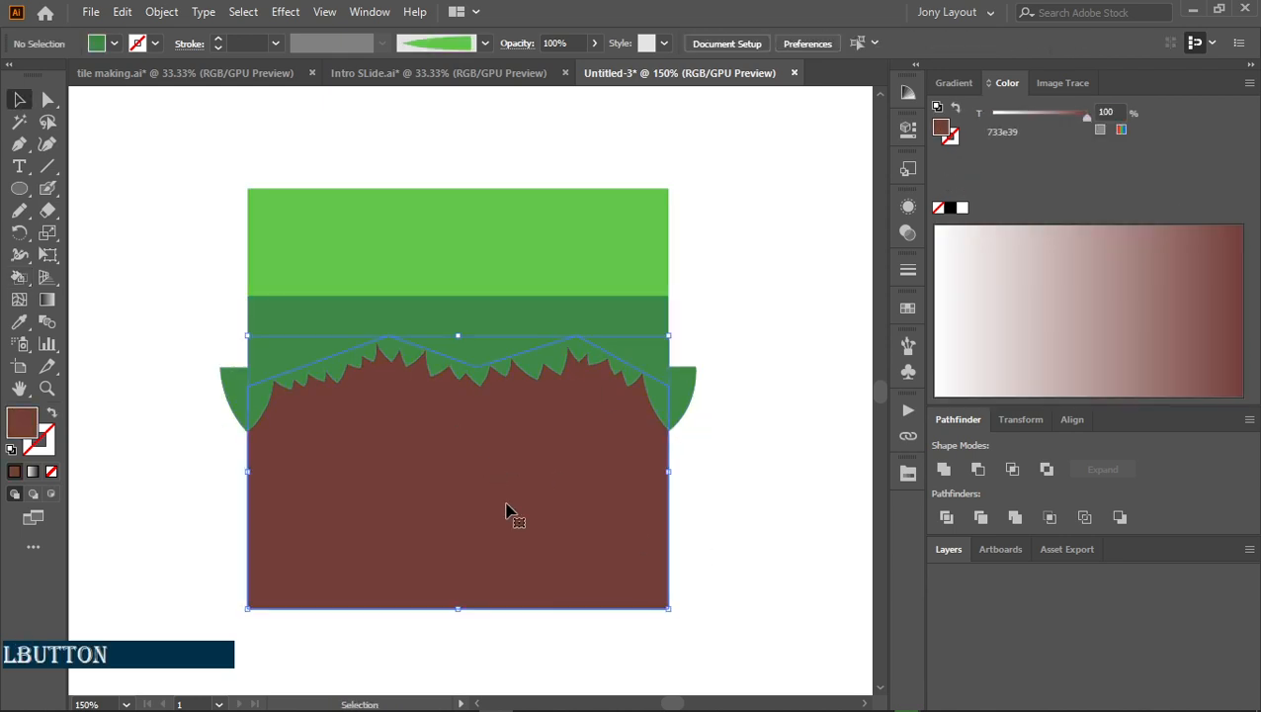
pyautogui.click(499, 301)
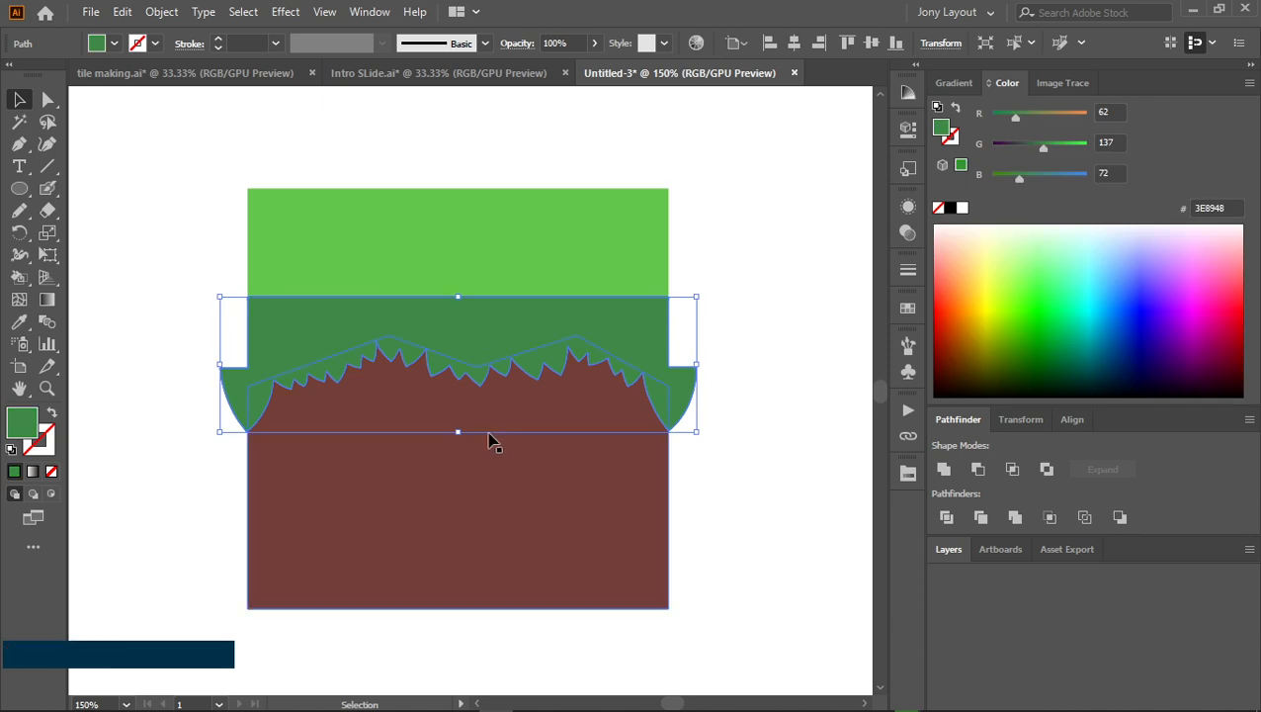
pyautogui.click(485, 461)
pyautogui.click(478, 315)
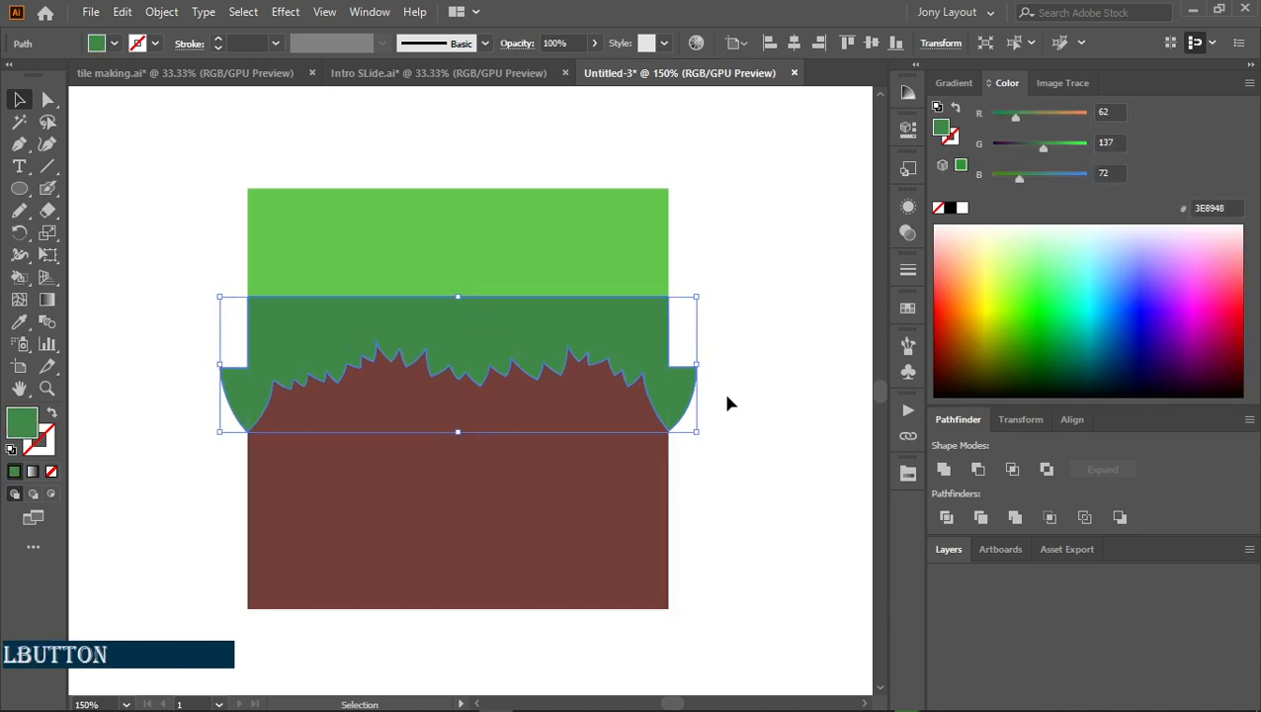
pyautogui.click(722, 391)
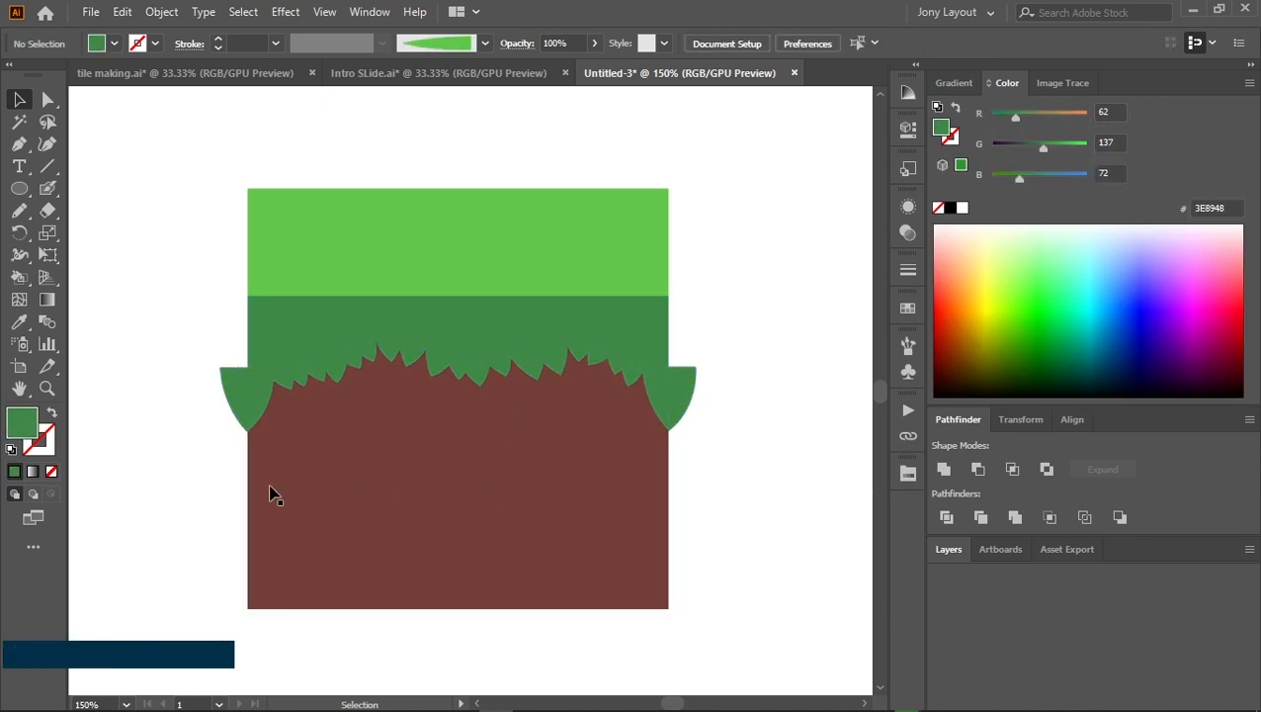
pyautogui.click(698, 477)
# Select all the tile shapes and make them into a Live Paint group
pyautogui.moveTo(180, 182); pyautogui.dragTo(718, 615)
pyautogui.press('k')
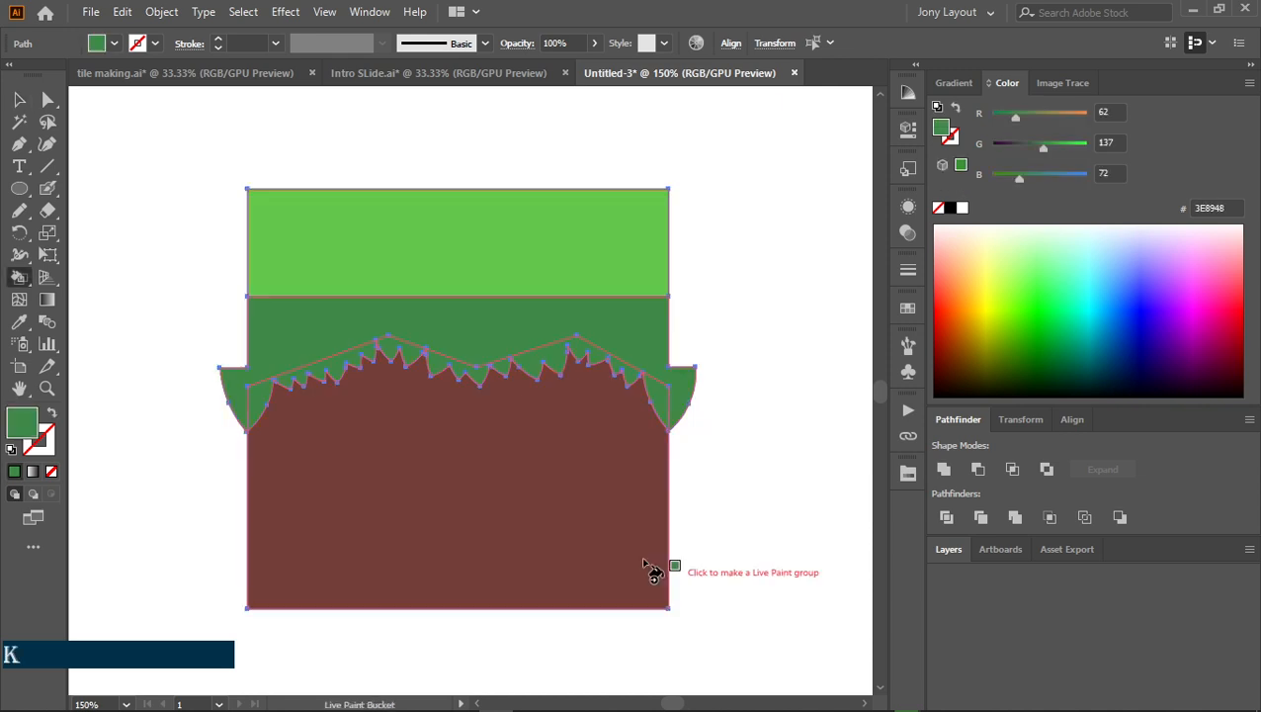
pyautogui.click(521, 502)
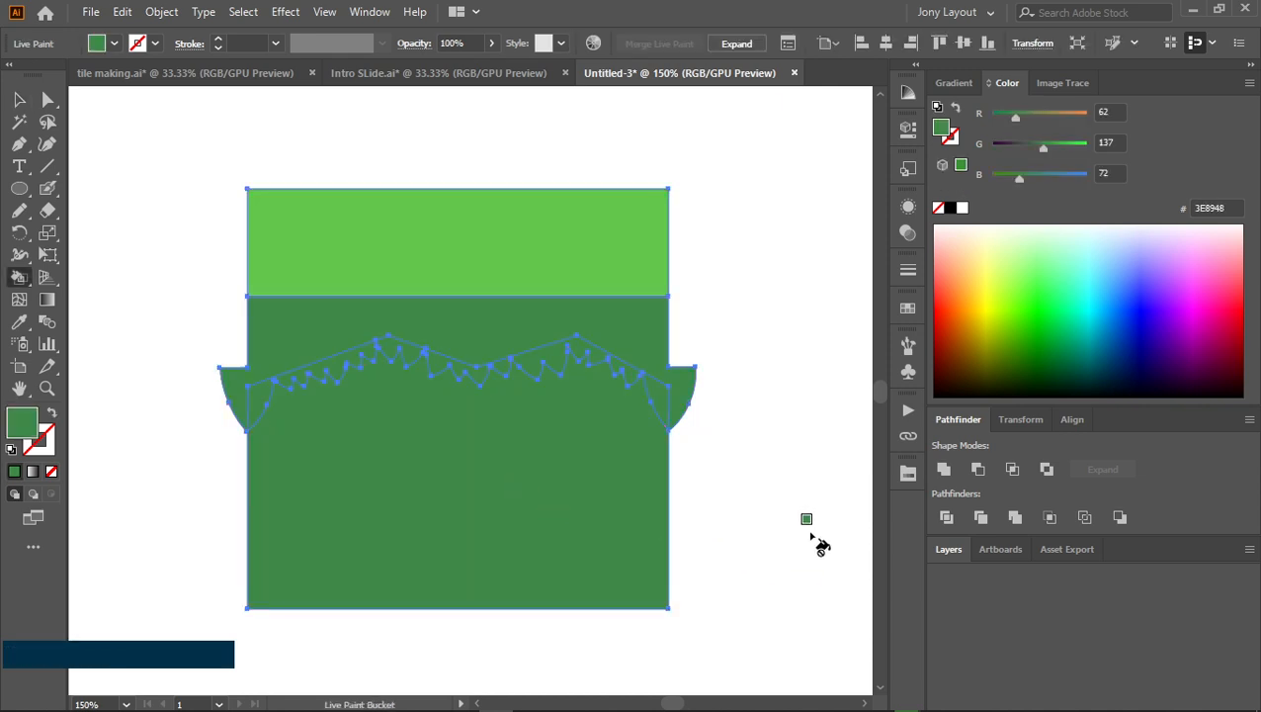
# Fill the dirt area of the Live Paint group with the brown 733e39 swatch from the endesga-32 library
pyautogui.click(910, 475)
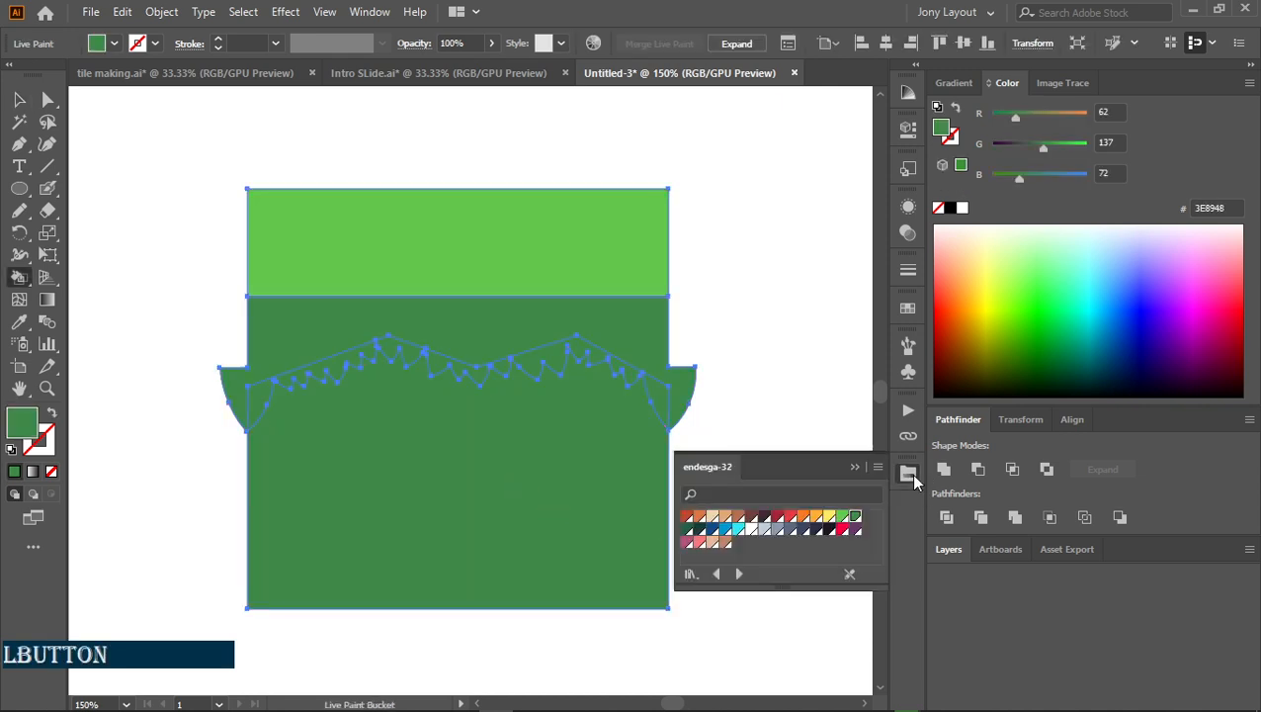
pyautogui.click(751, 516)
pyautogui.click(462, 480)
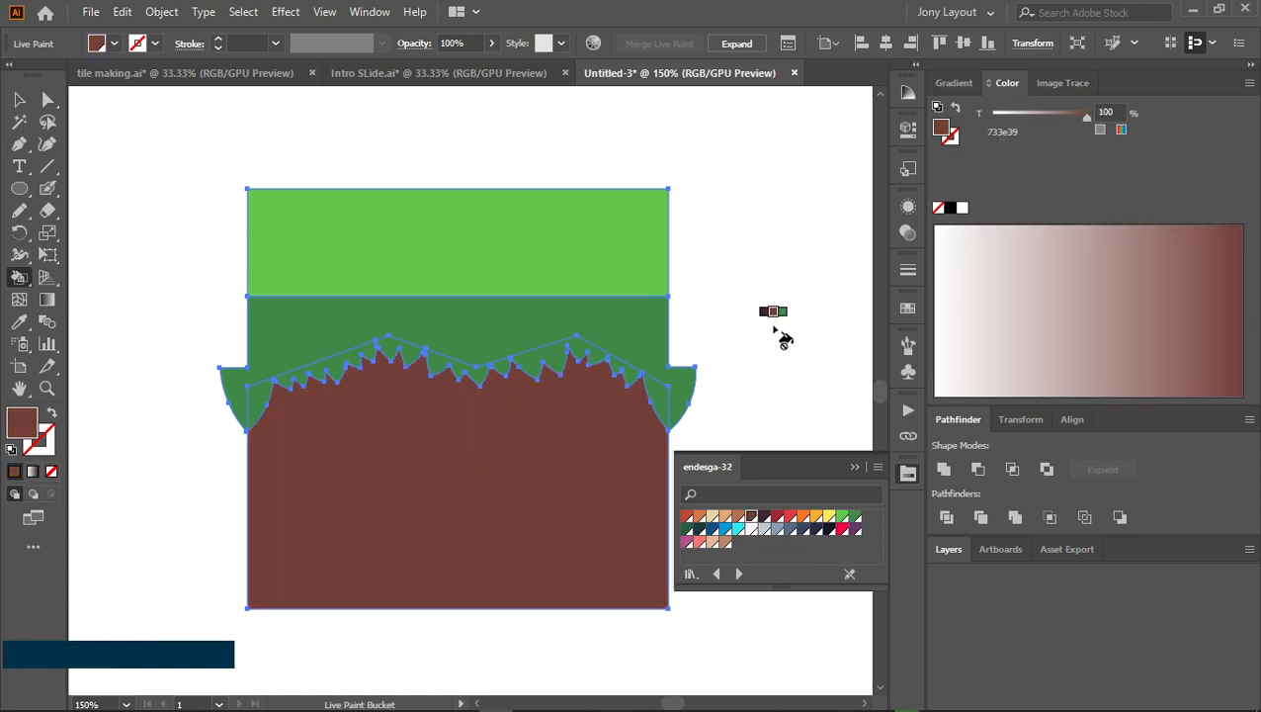
pyautogui.press('v')
pyautogui.click(753, 320)
pyautogui.click(608, 441)
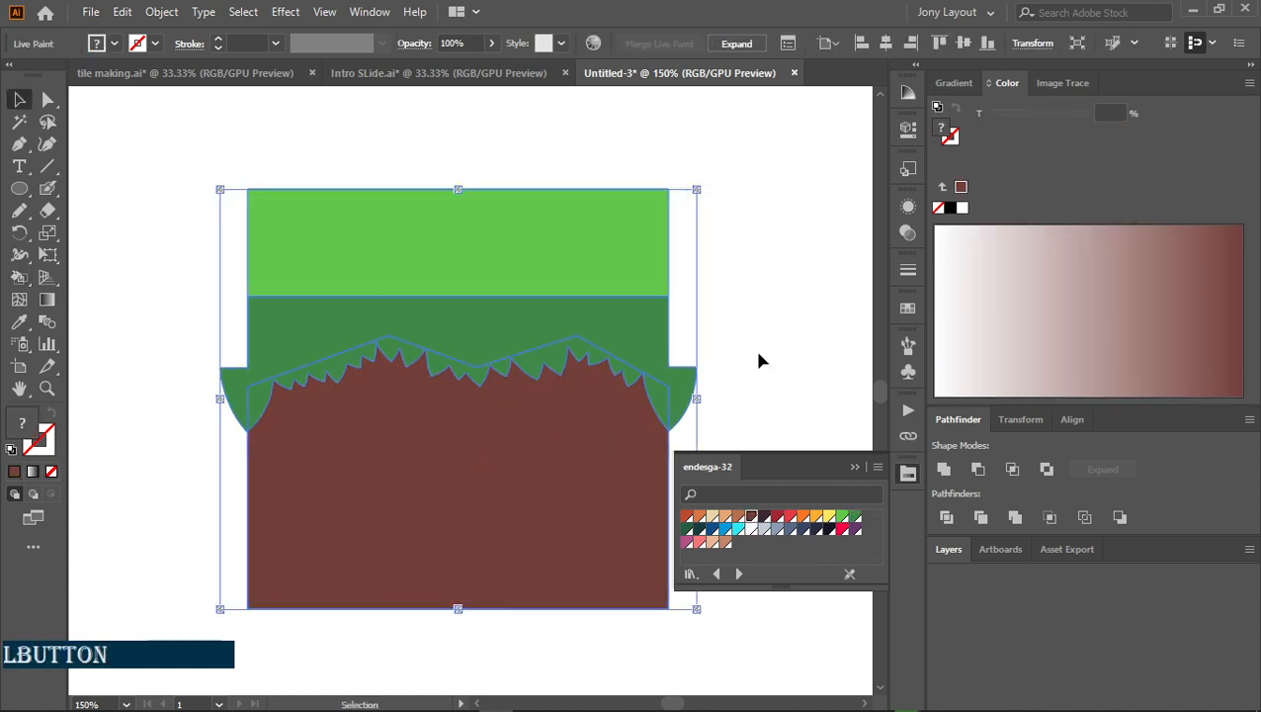
pyautogui.click(855, 468)
# Try to select the grass piece overhanging the tile's right edge with the Live Paint Selection tool
pyautogui.hotkey('shift', 'l')
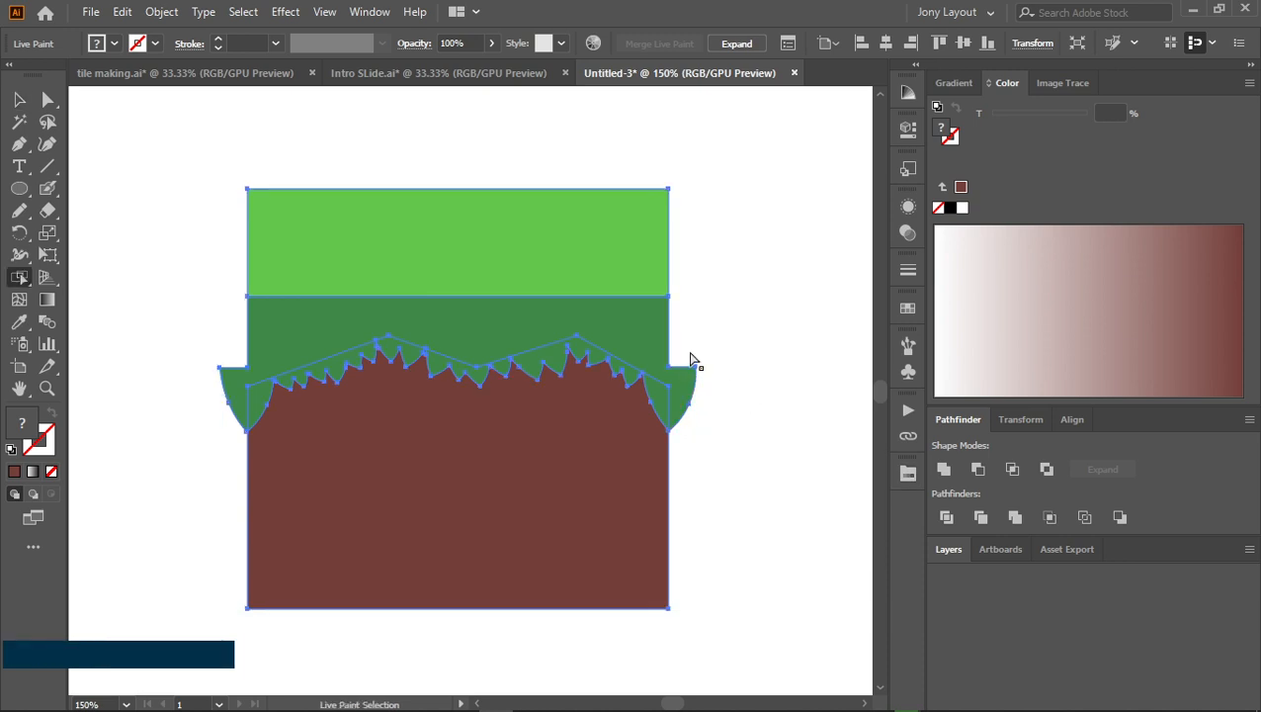
pyautogui.moveTo(684, 346); pyautogui.dragTo(726, 419)
pyautogui.click(705, 395)
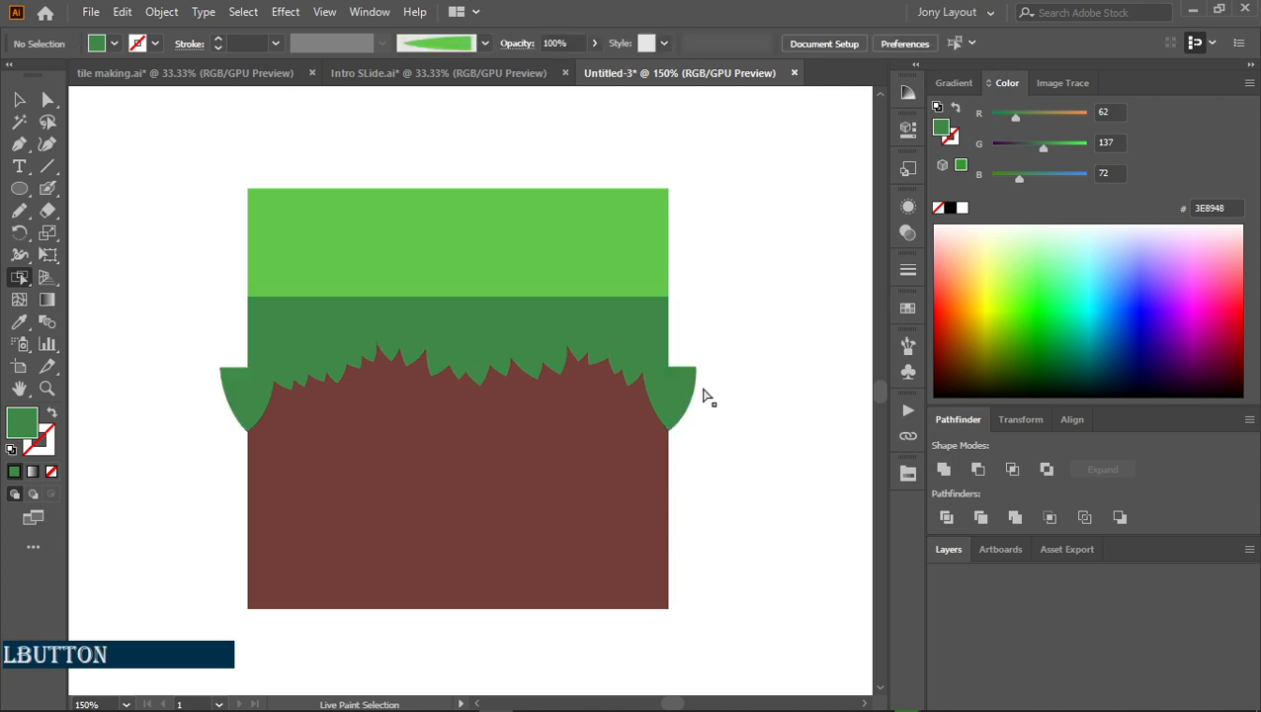
pyautogui.click(675, 408)
pyautogui.click(710, 411)
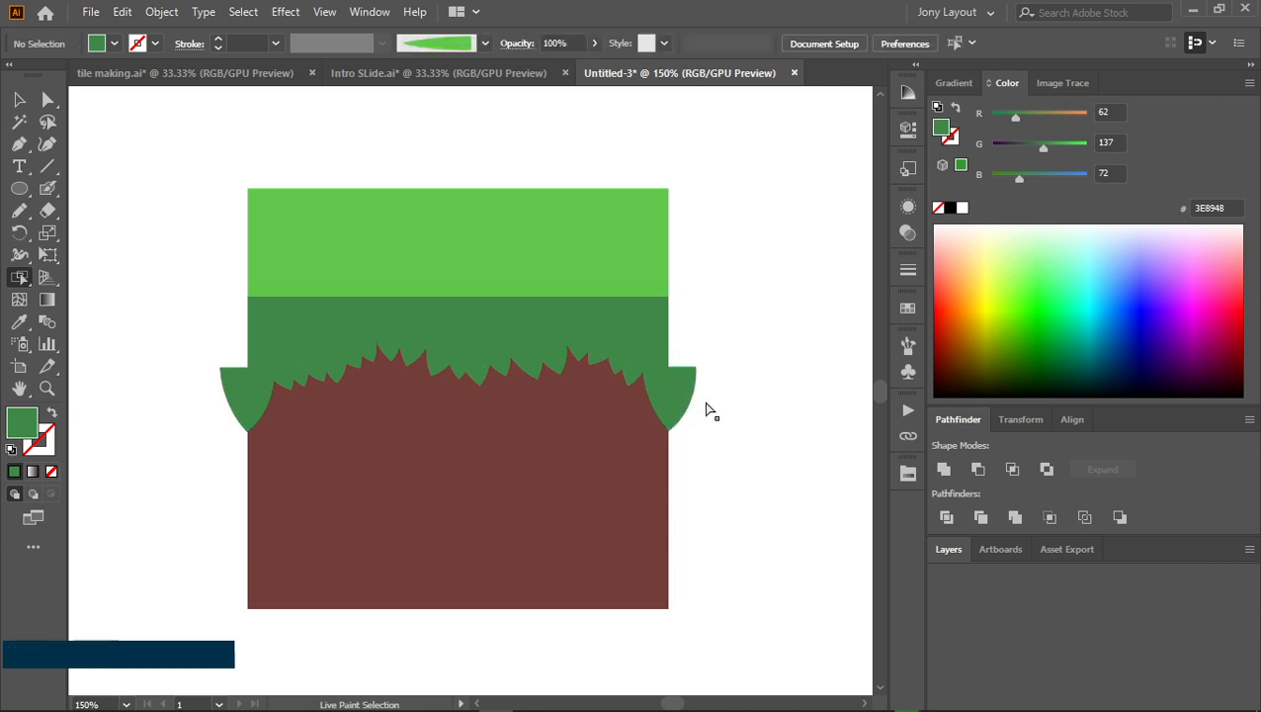
# Expand the Live Paint group into regular shapes and deselect it
pyautogui.press('v')
pyautogui.click(591, 496)
pyautogui.keyDown('shift'); pyautogui.click(684, 391); pyautogui.keyUp('shift')
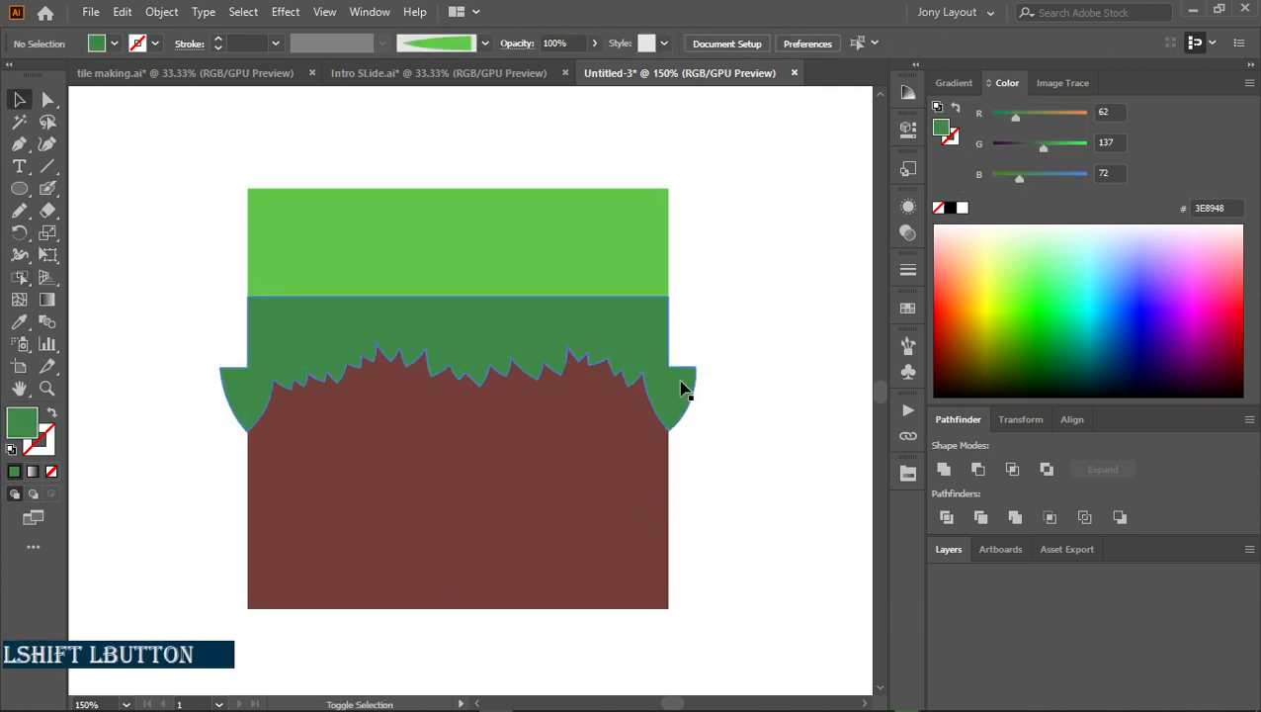
pyautogui.click(675, 444)
pyautogui.press('ctrl')
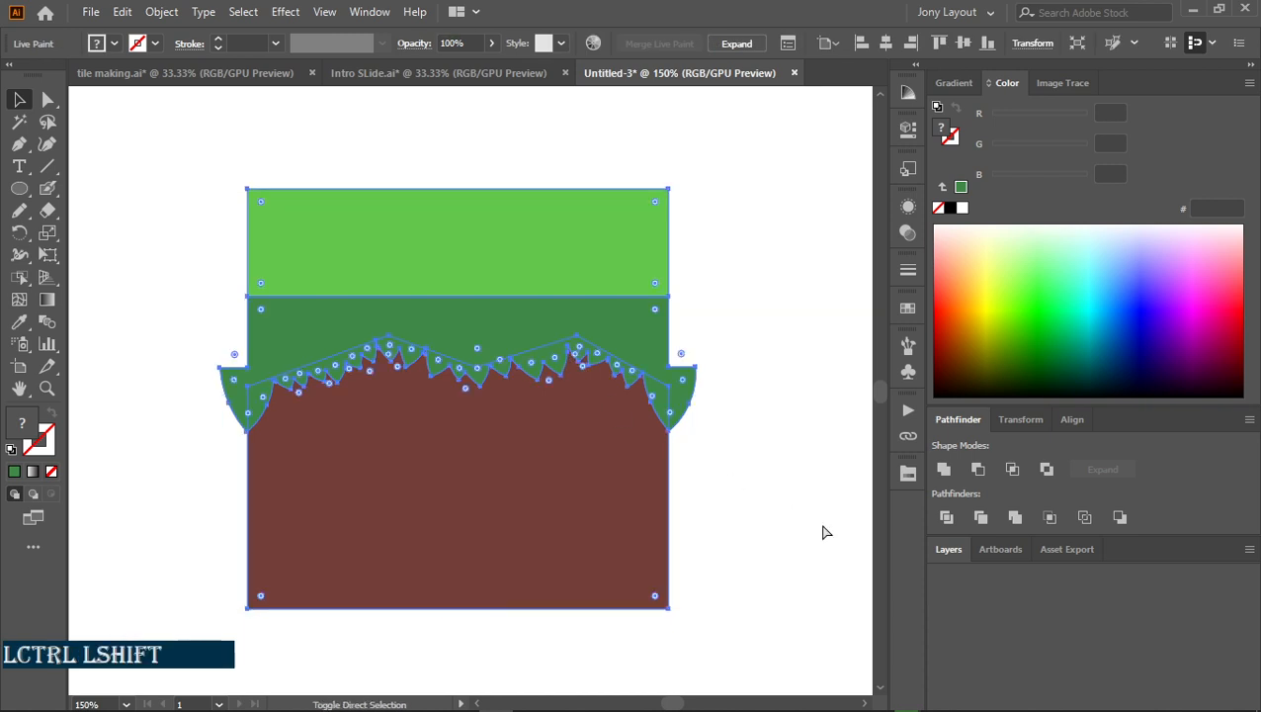
pyautogui.click(736, 43)
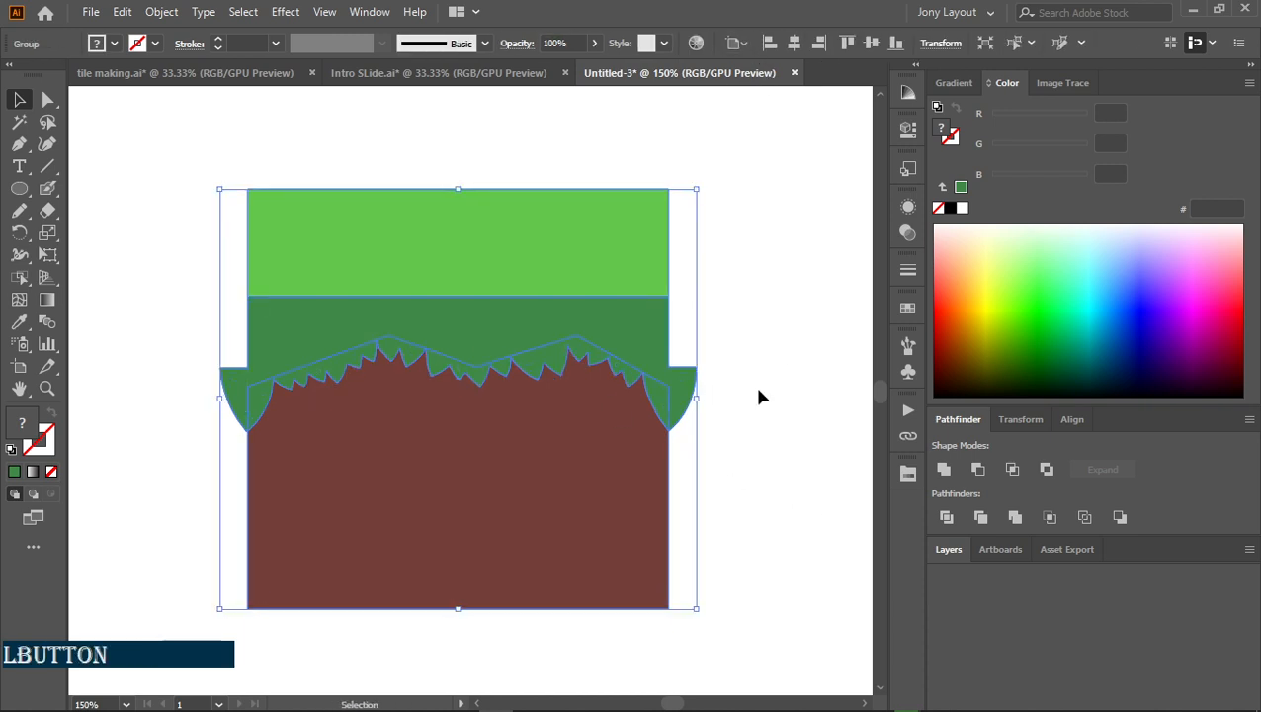
pyautogui.click(757, 395)
# Ungroup the expanded tile artwork into separate shapes and deselect them
pyautogui.click(558, 488)
pyautogui.moveTo(219, 170); pyautogui.dragTo(719, 611)
pyautogui.press('ctrl')
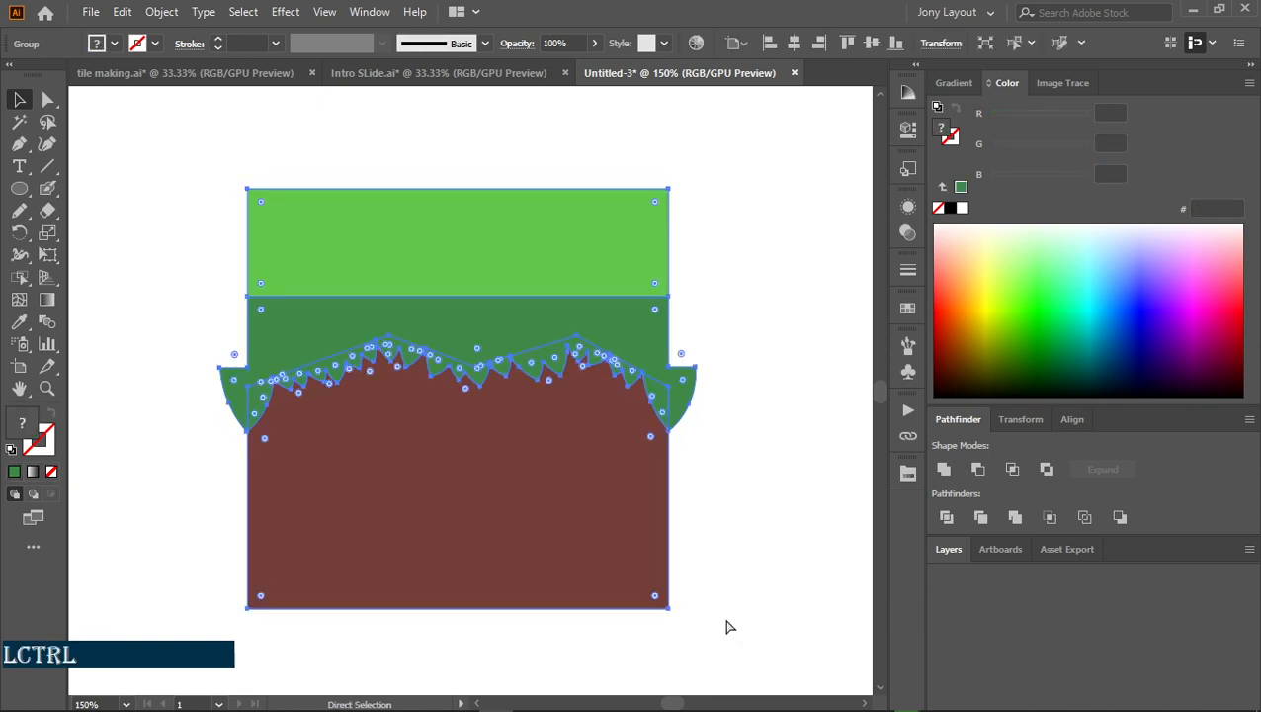
pyautogui.hotkey('ctrl', 'shift', 'g')
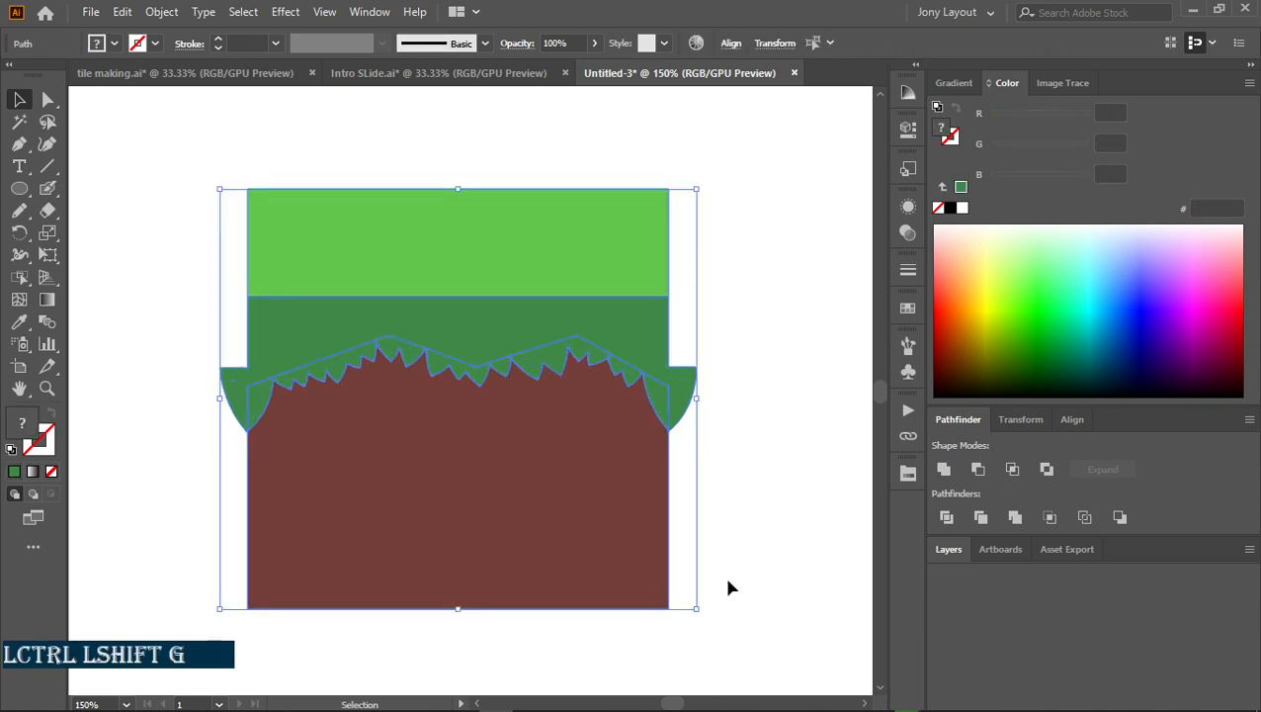
pyautogui.click(726, 585)
# Try to remove the grass overhang beyond the tile's right edge from the dark green and brown shapes with Shape Builder
pyautogui.click(525, 488)
pyautogui.keyDown('shift'); pyautogui.click(684, 403); pyautogui.keyUp('shift')
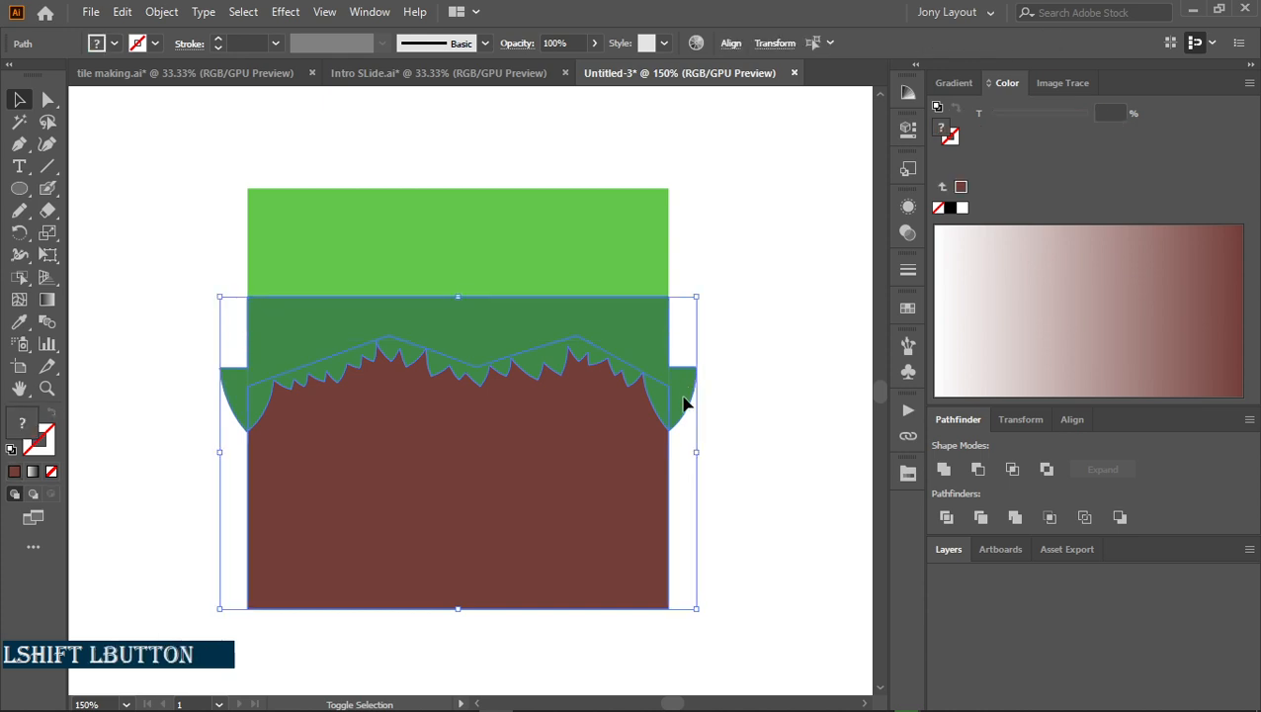
pyautogui.hotkey('shift', 'm')
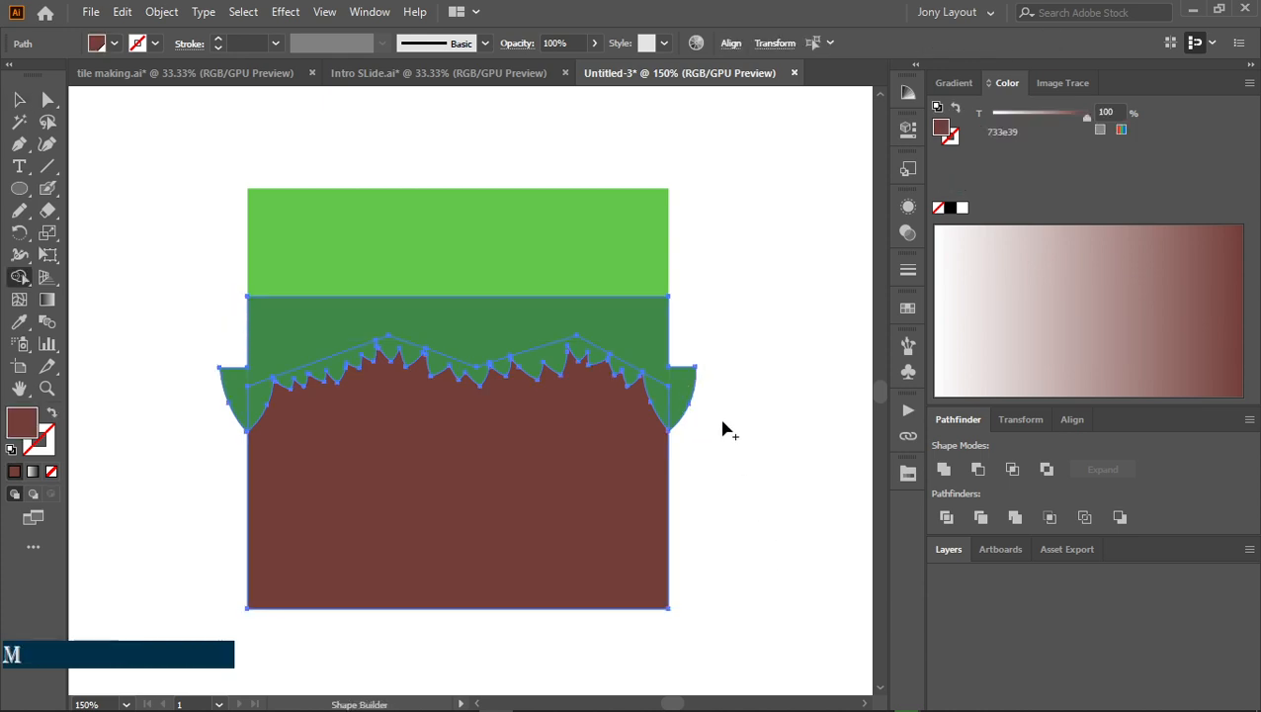
pyautogui.moveTo(688, 346); pyautogui.dragTo(697, 447)
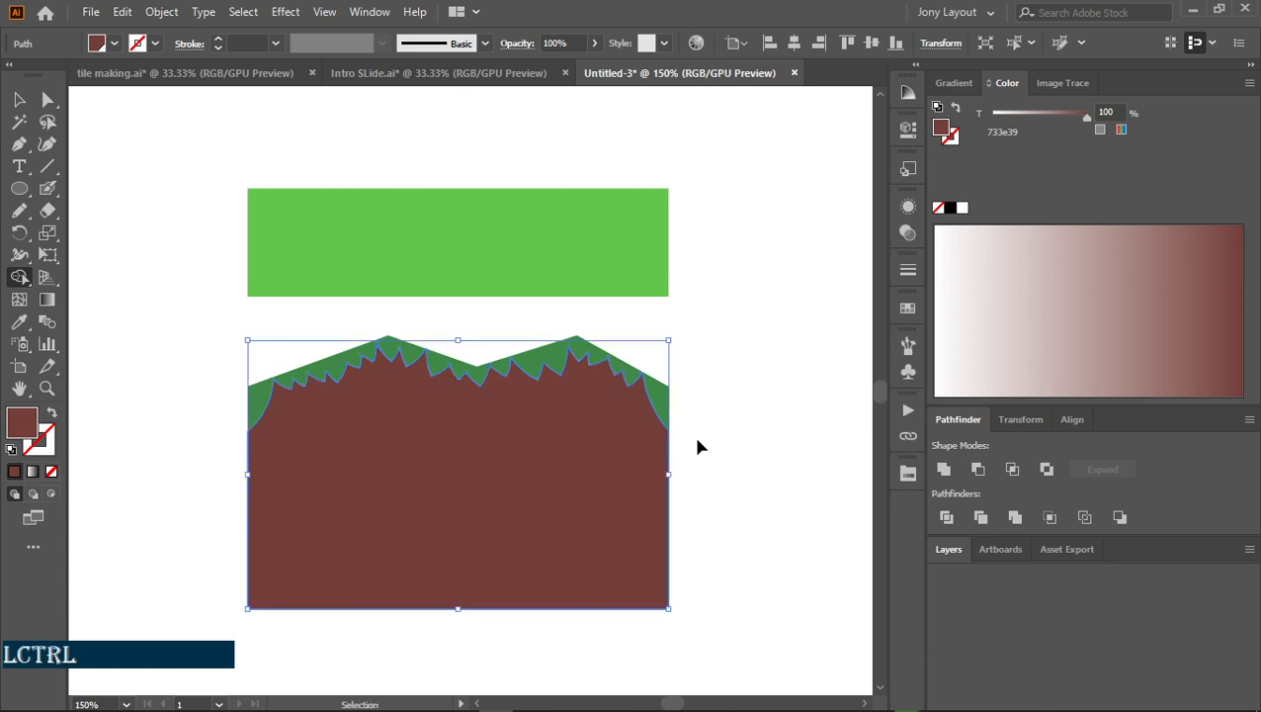
# Undo the Shape Builder removal and the ungrouping of the tile artwork
pyautogui.hotkey('ctrl', 'z')
pyautogui.hotkey('ctrl', 'z')
pyautogui.hotkey('ctrl', 'z')
pyautogui.hotkey('ctrl', 'z')
pyautogui.hotkey('ctrl', 'z')
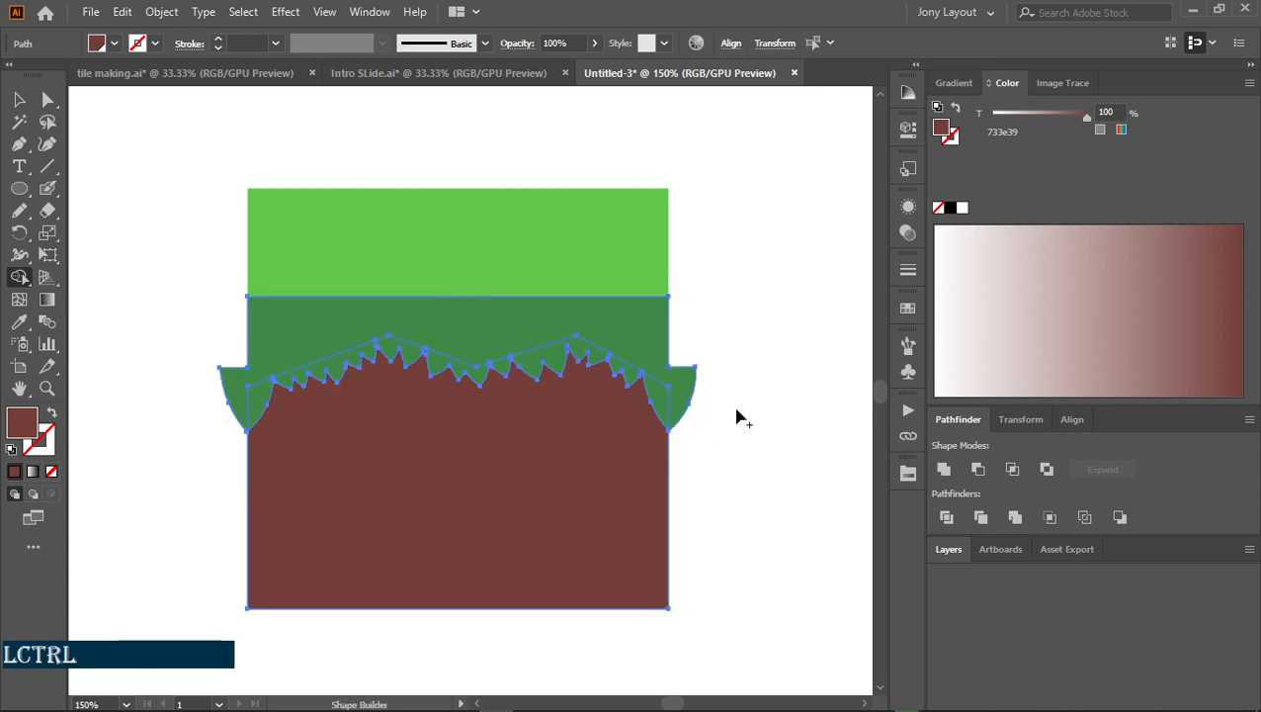
pyautogui.click(736, 419)
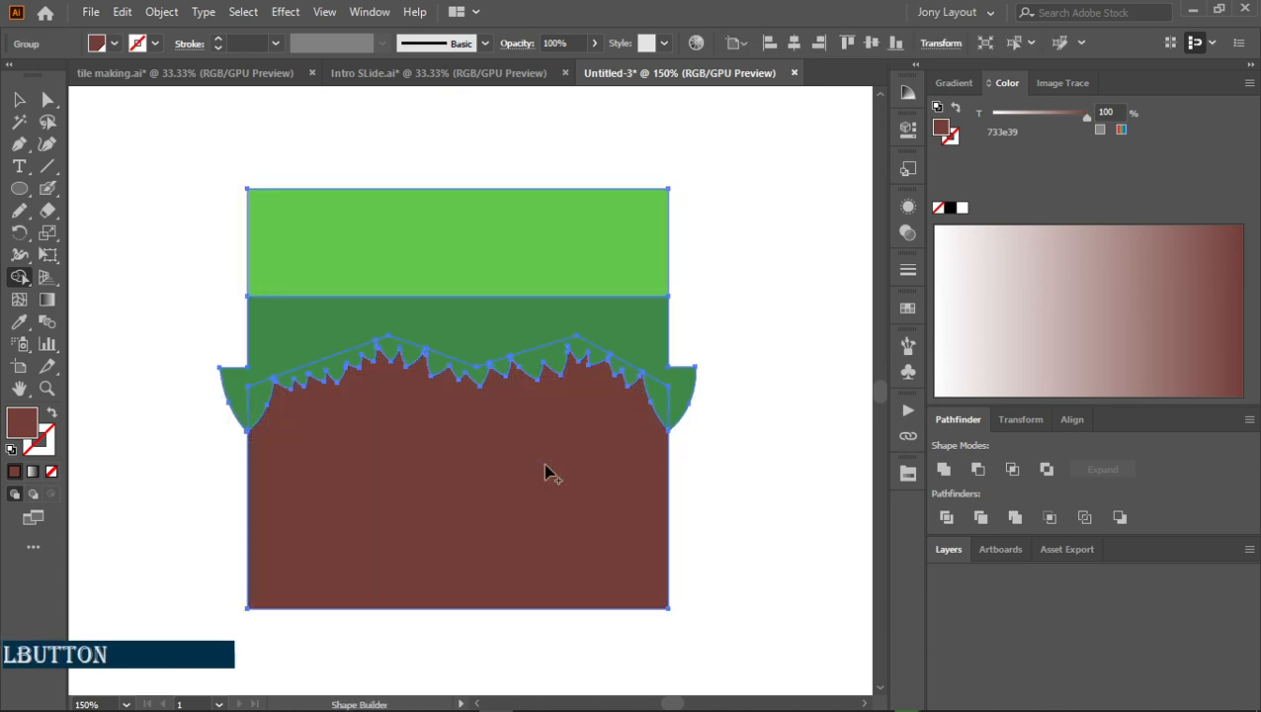
# Deselect the tile artwork, view the sample tiles in the Intro SLide.ai document, and return to the Untitled-3 document
pyautogui.press('v')
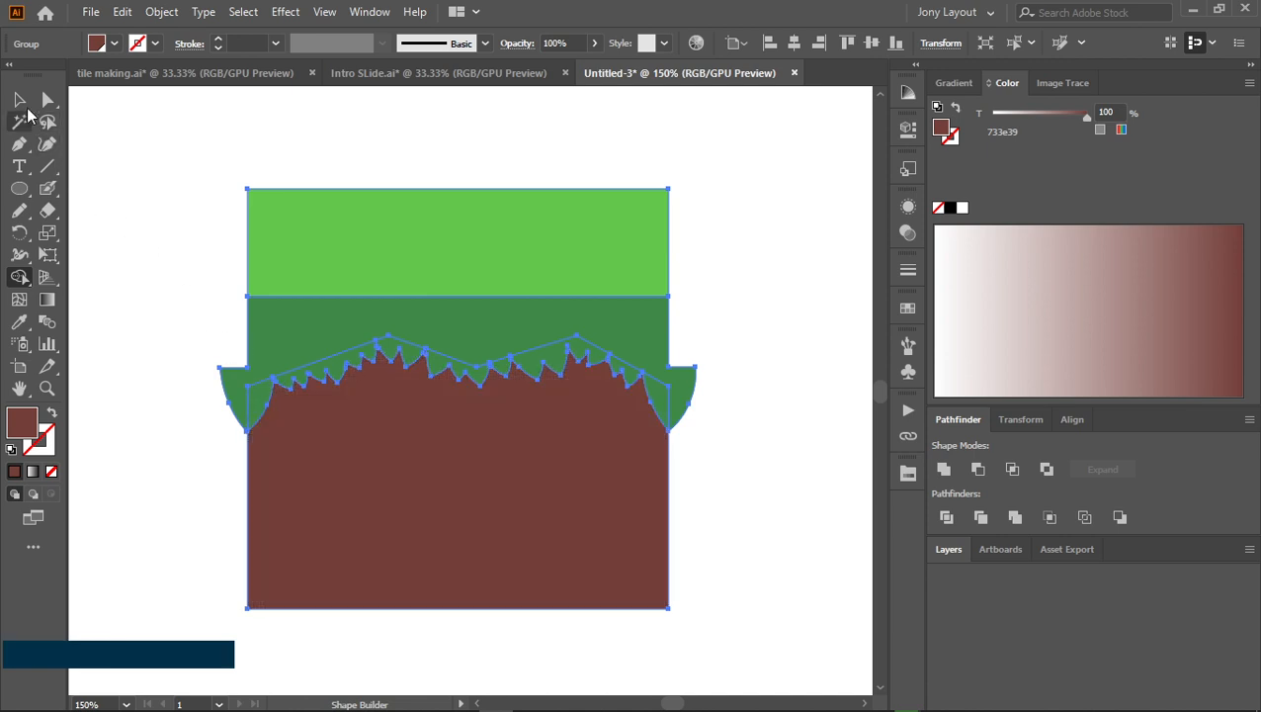
pyautogui.click(432, 501)
pyautogui.click(749, 462)
pyautogui.moveTo(733, 425)
pyautogui.mouseDown()
pyautogui.moveTo(734, 363)
pyautogui.moveTo(731, 425)
pyautogui.mouseUp()
pyautogui.click(492, 83)
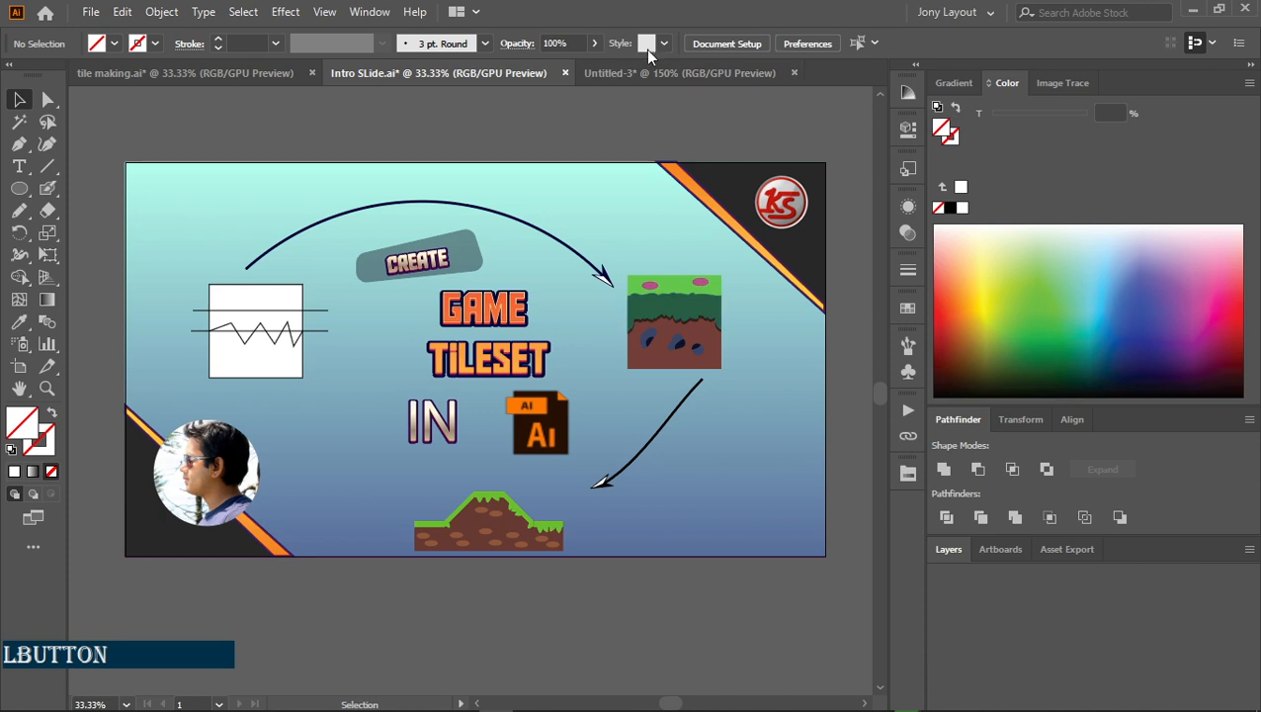
pyautogui.click(667, 75)
pyautogui.press('space')
pyautogui.moveTo(745, 410); pyautogui.dragTo(718, 436)
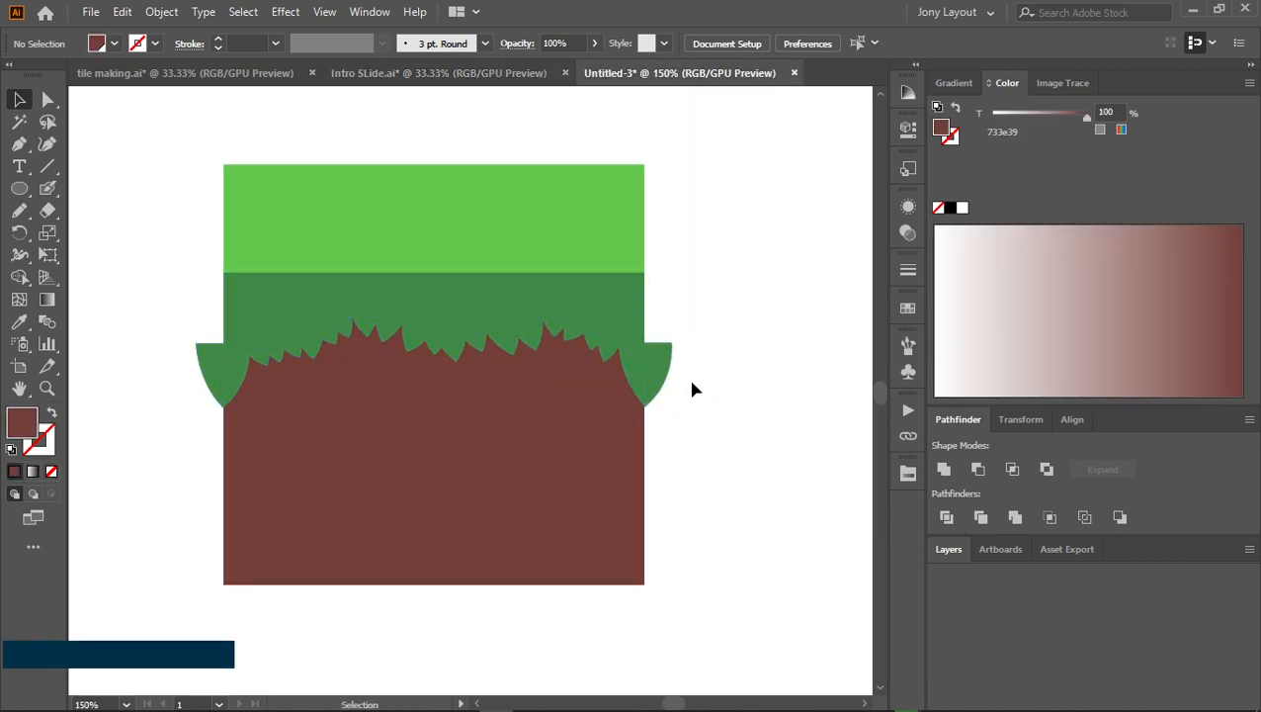
pyautogui.click(667, 366)
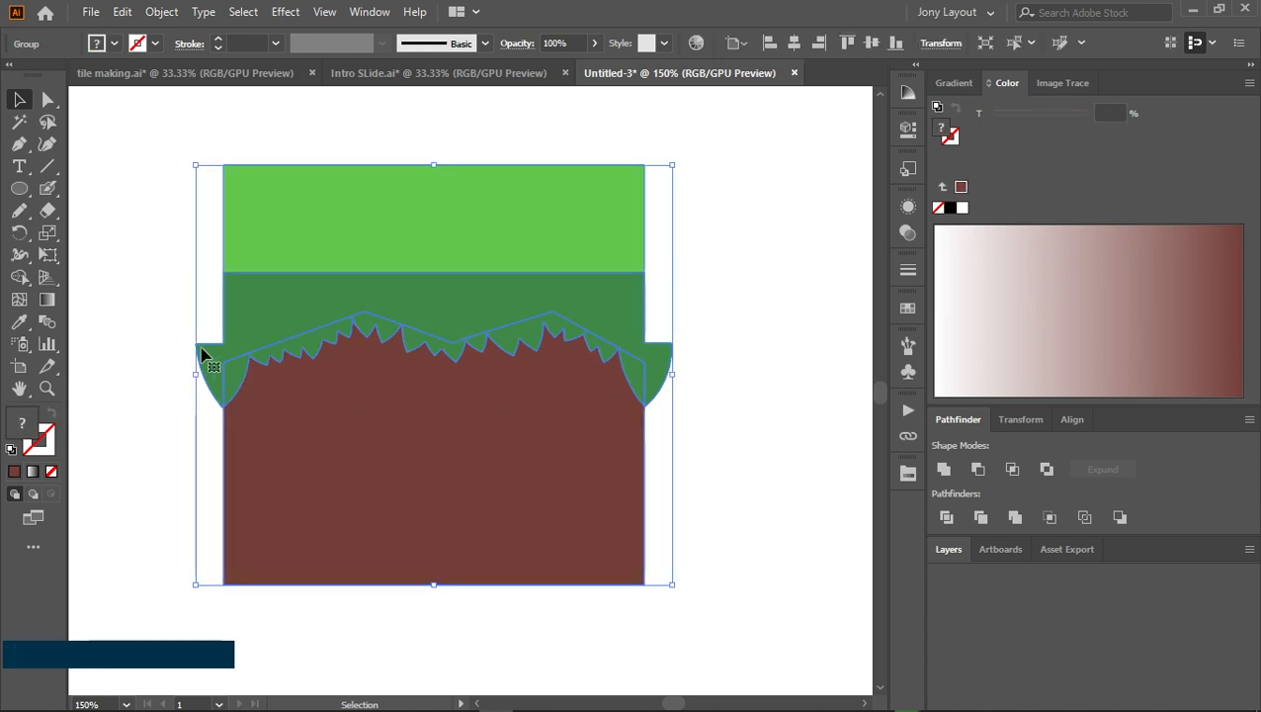
pyautogui.click(741, 425)
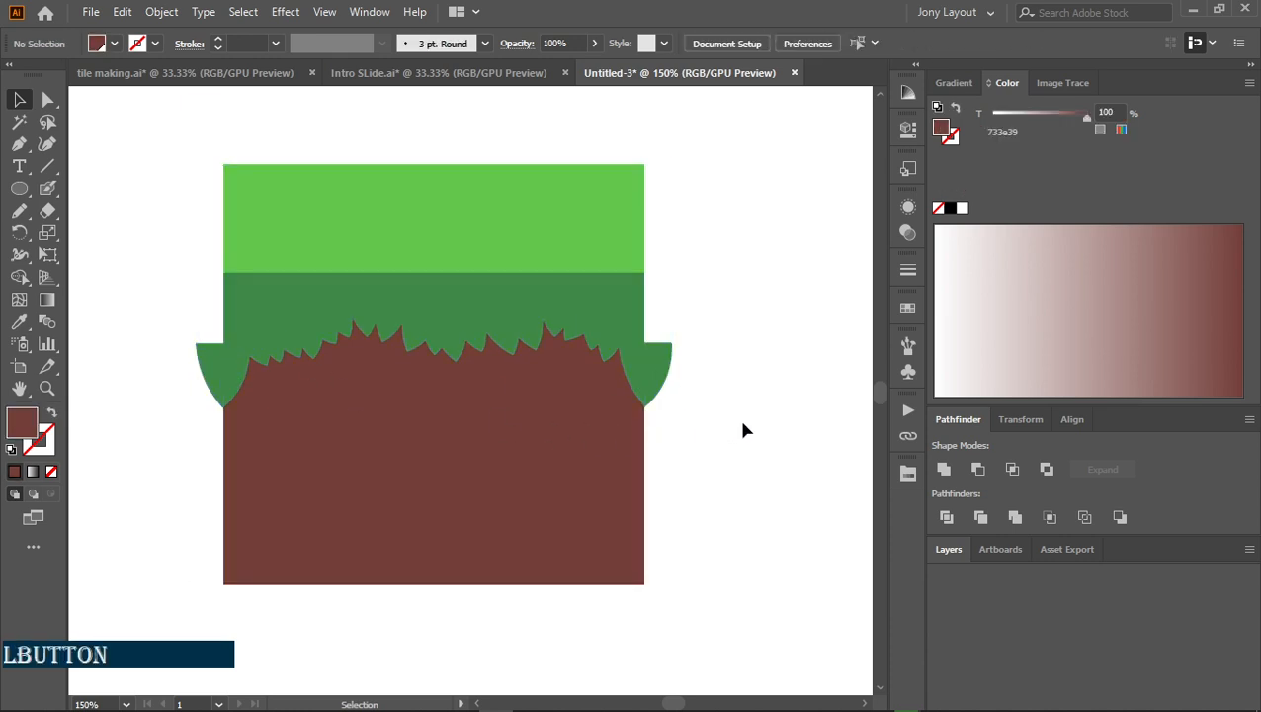
pyautogui.click(643, 381)
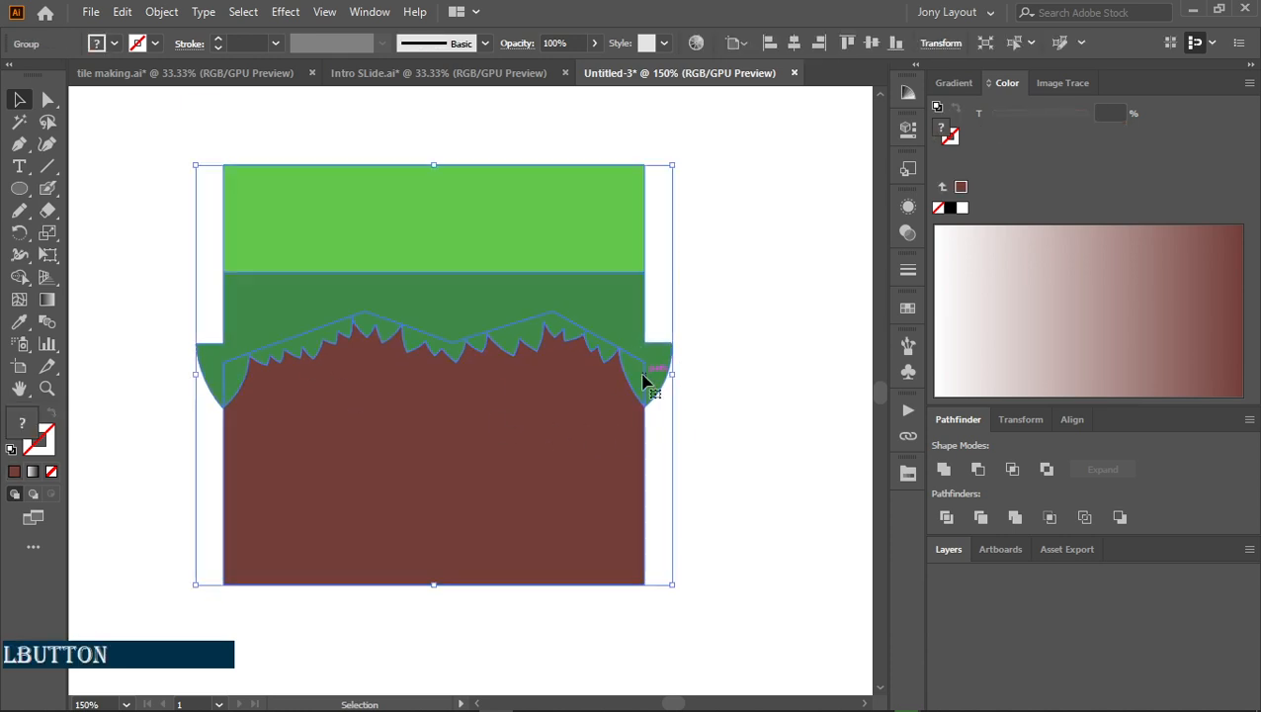
pyautogui.click(737, 403)
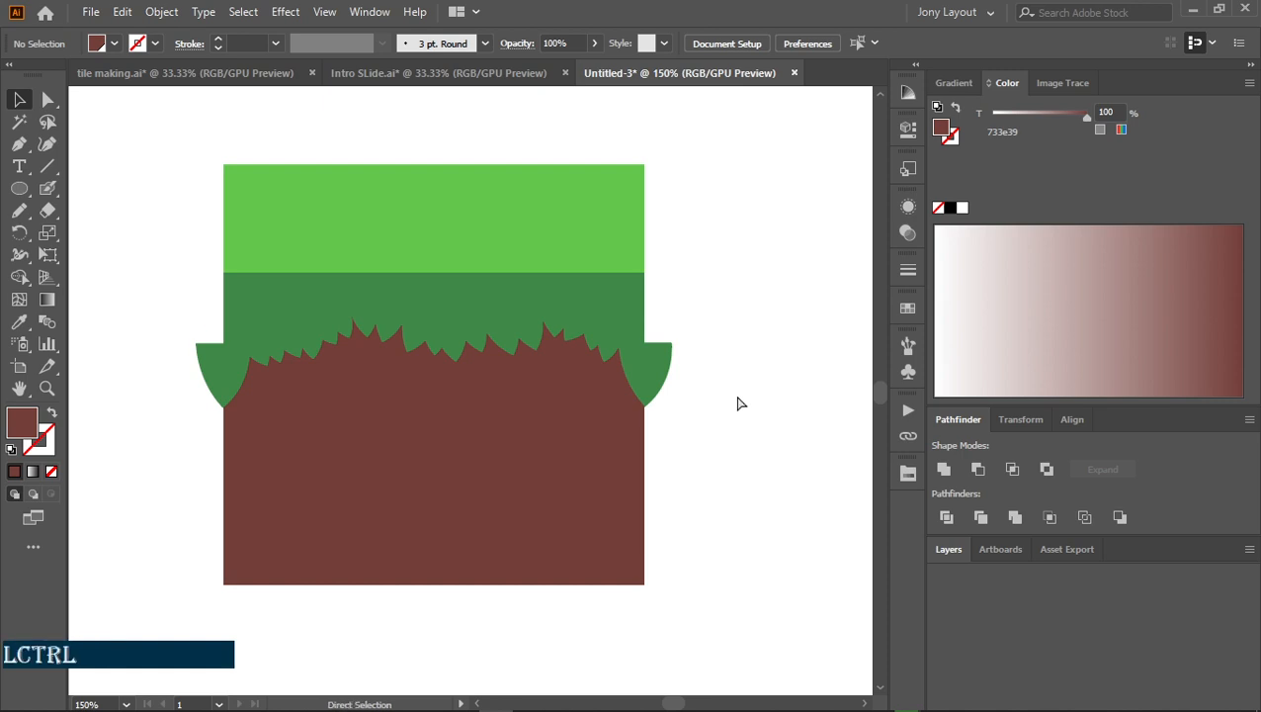
# Undo the Live Paint conversion and recolouring of the tile artwork, back to separate brown, green and grass blade objects, and deselect them
pyautogui.hotkey('ctrl', 'z')
pyautogui.click(730, 403)
pyautogui.hotkey('ctrl', 'z')
pyautogui.click(731, 403)
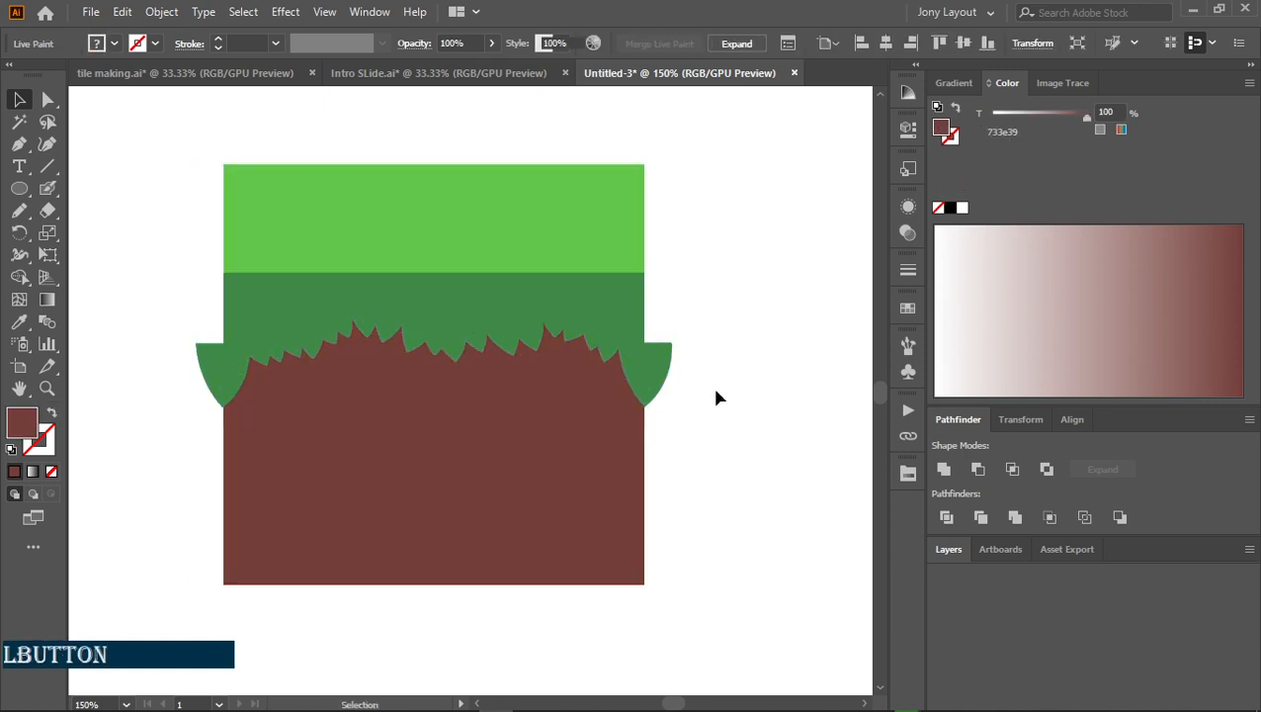
pyautogui.click(597, 329)
pyautogui.hotkey('ctrl', 'z')
pyautogui.click(736, 406)
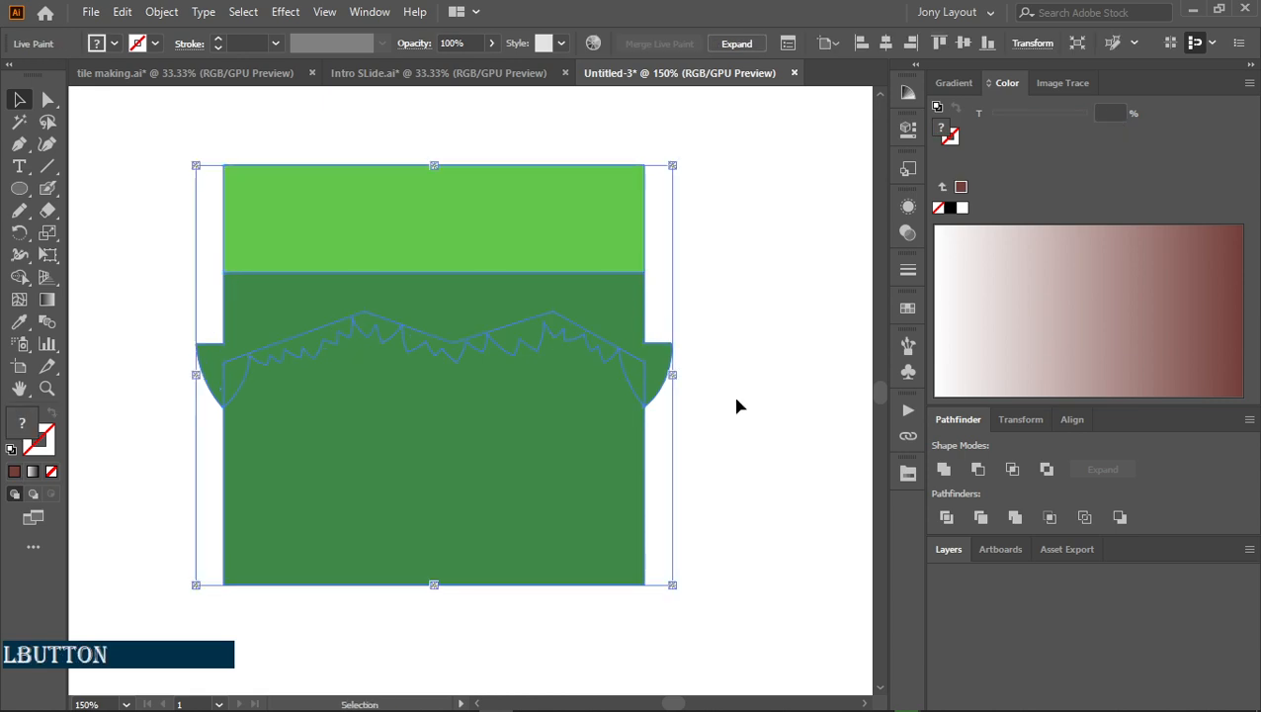
pyautogui.hotkey('ctrl', 'z')
pyautogui.hotkey('ctrl', 'z')
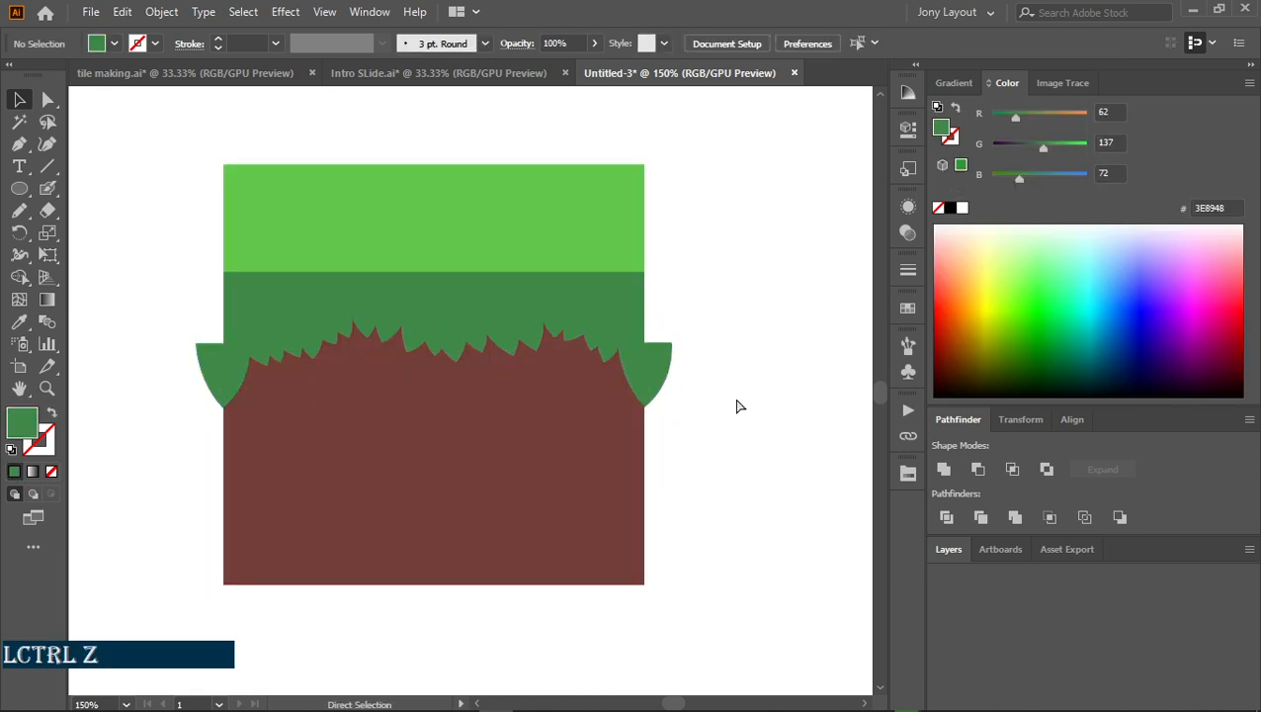
pyautogui.hotkey('ctrl', 'z')
pyautogui.click(730, 409)
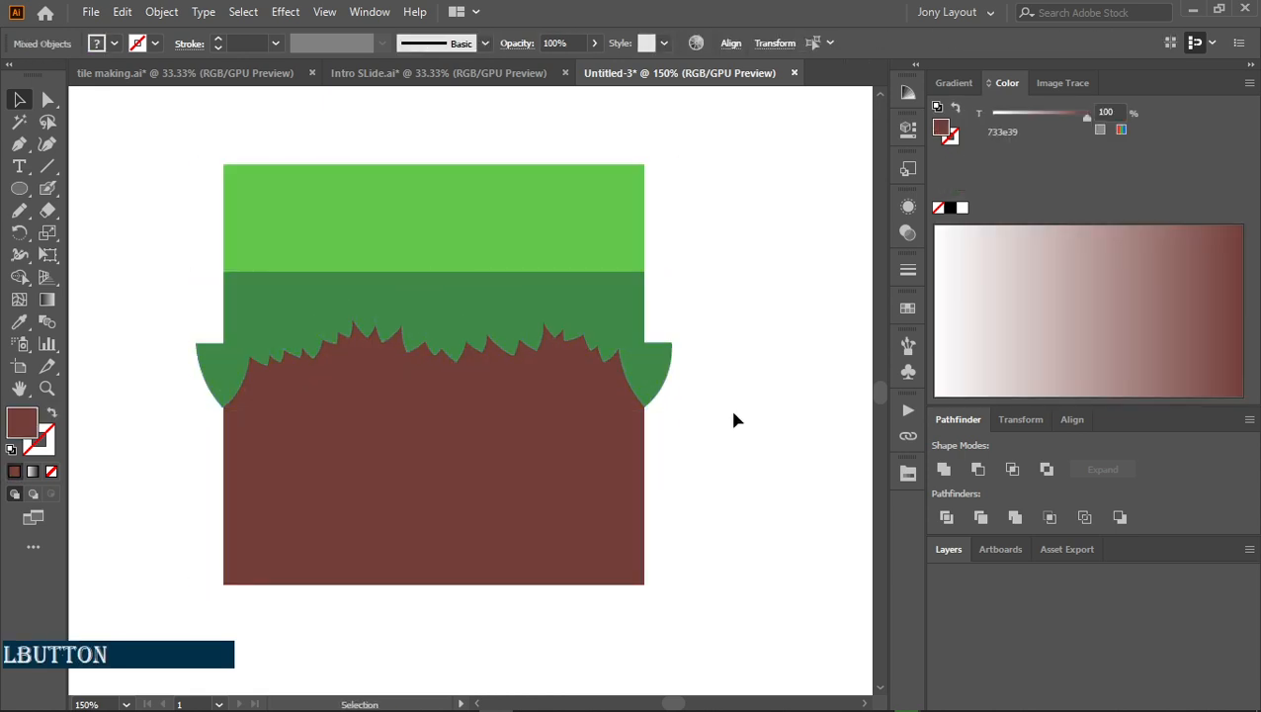
pyautogui.click(643, 371)
pyautogui.click(735, 445)
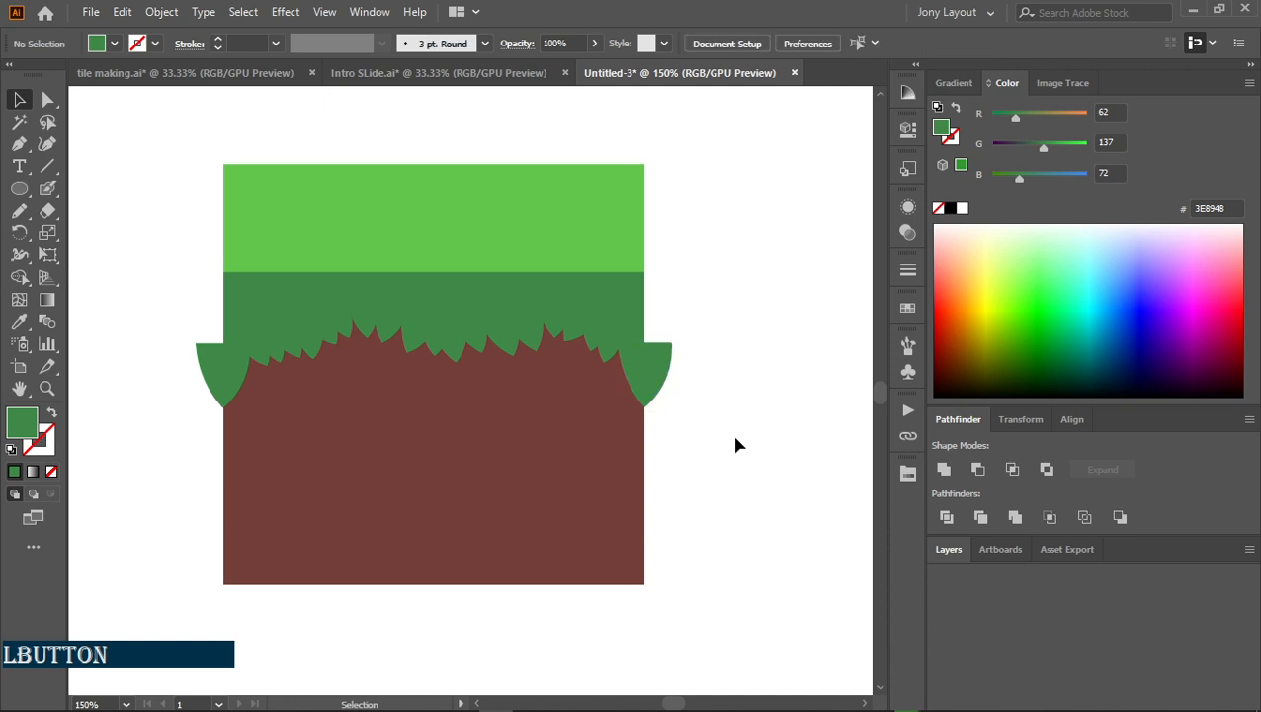
# Unlock all locked shapes of the tile and clear the selection
pyautogui.click(200, 378)
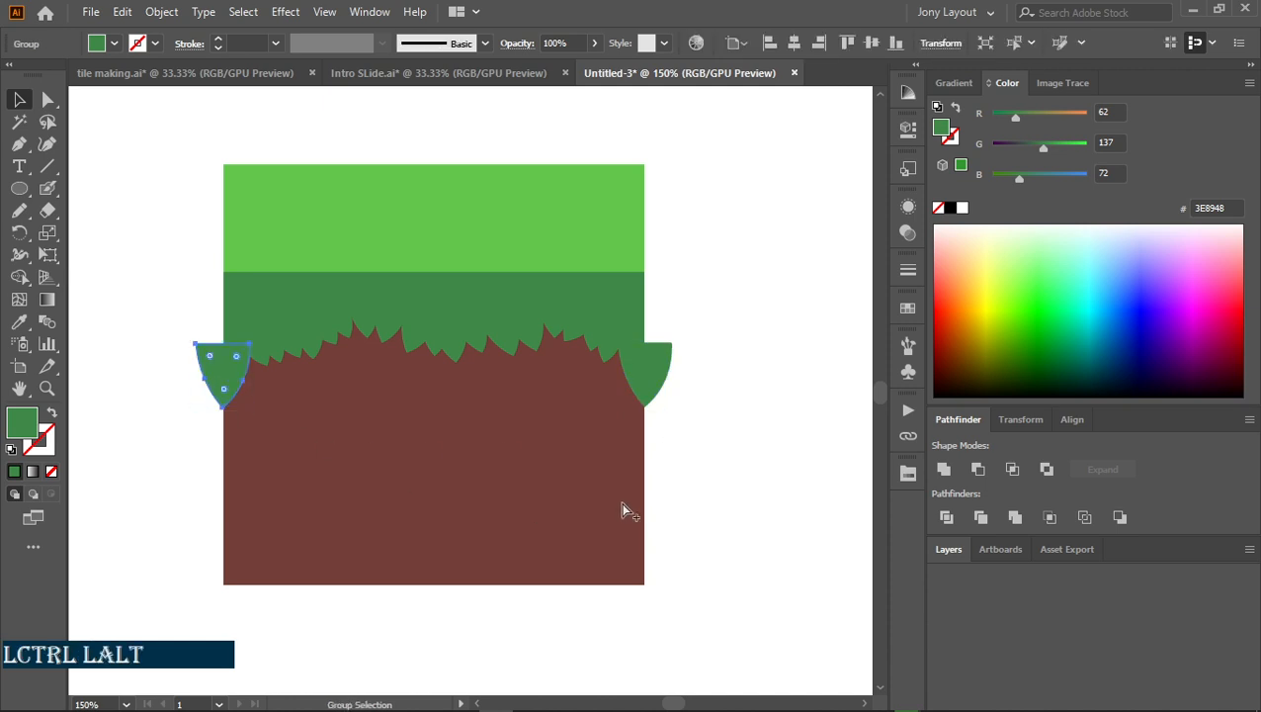
pyautogui.hotkey('ctrl', 'alt', '2')
pyautogui.click(692, 463)
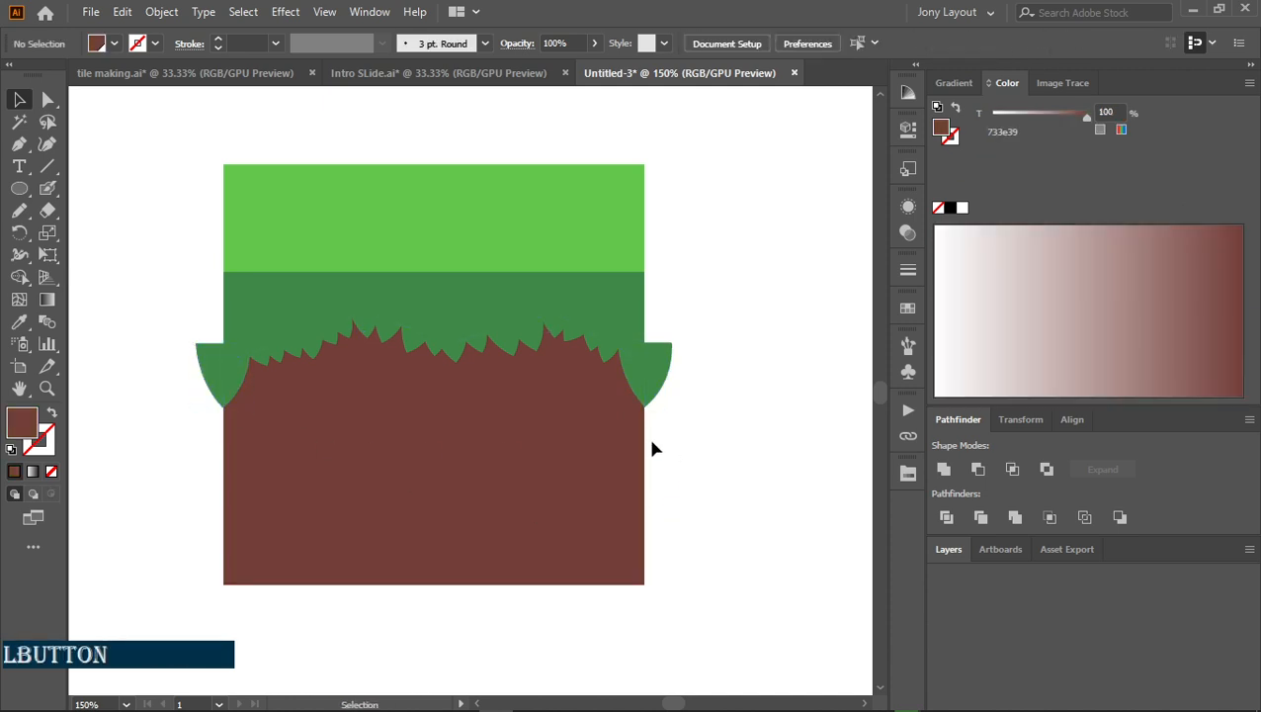
pyautogui.click(582, 470)
pyautogui.press('shift')
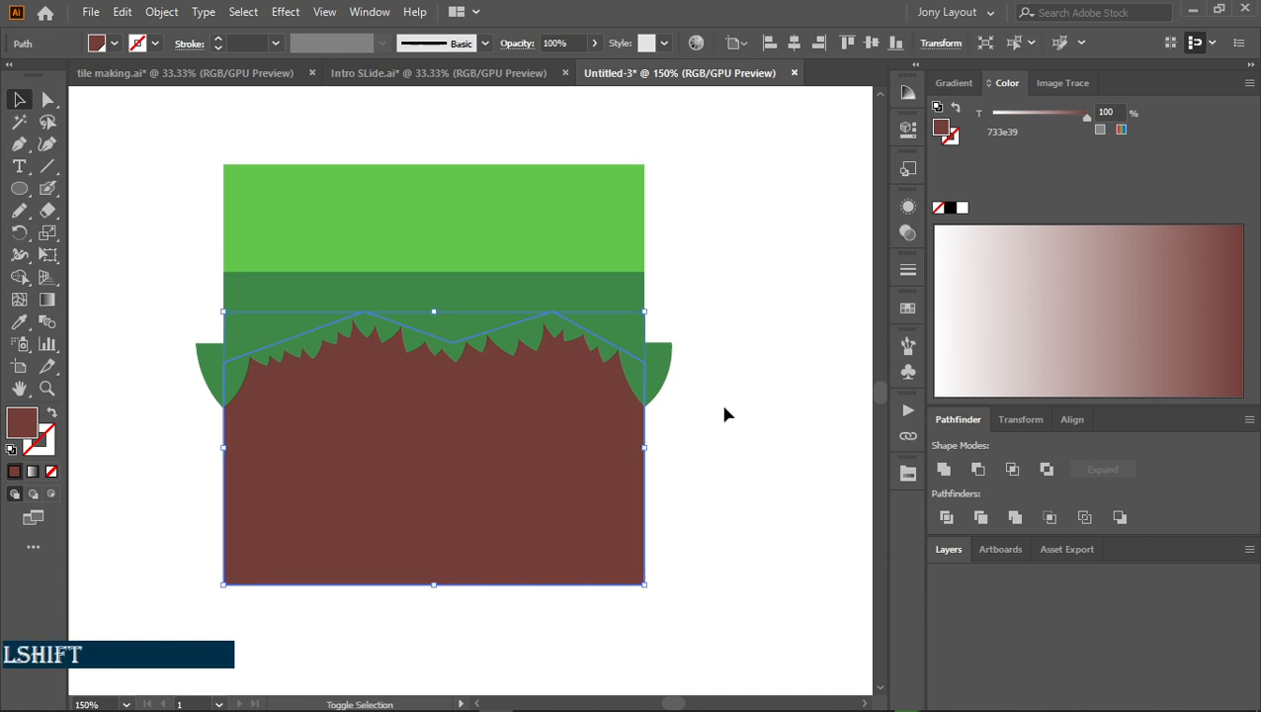
pyautogui.click(662, 365)
pyautogui.keyDown('shift'); pyautogui.click(220, 370); pyautogui.keyUp('shift')
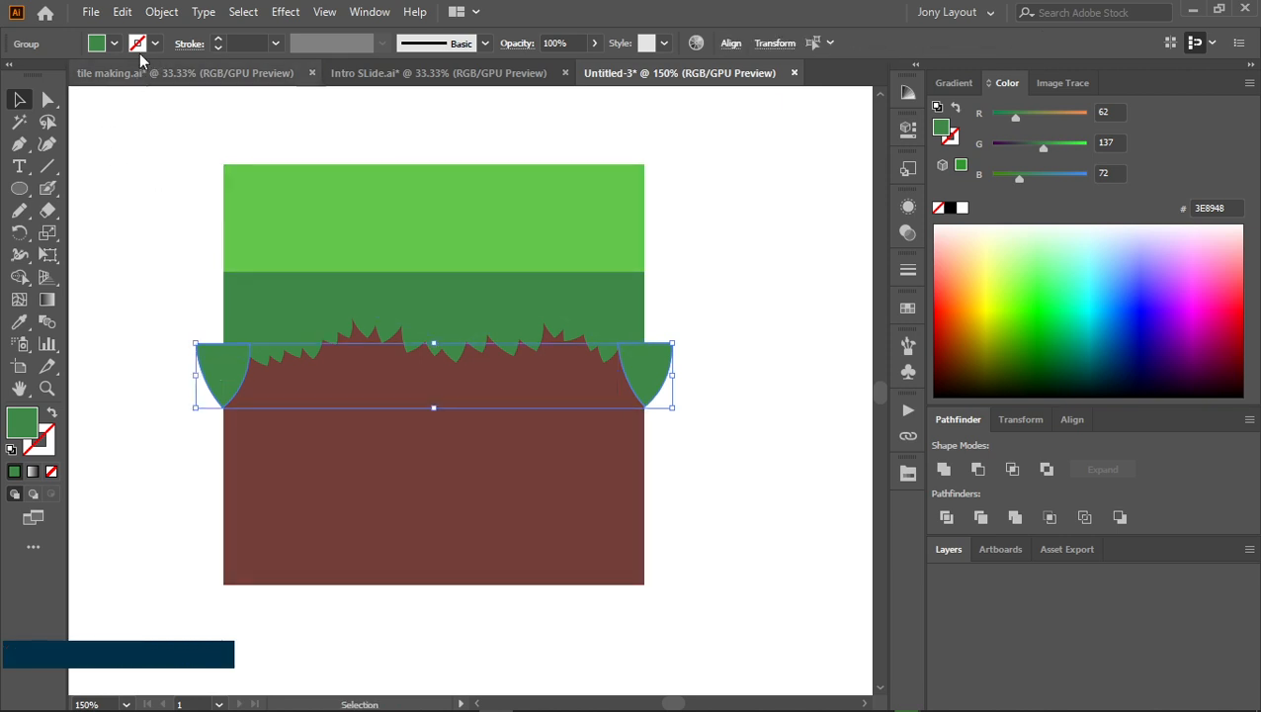
pyautogui.click(158, 12)
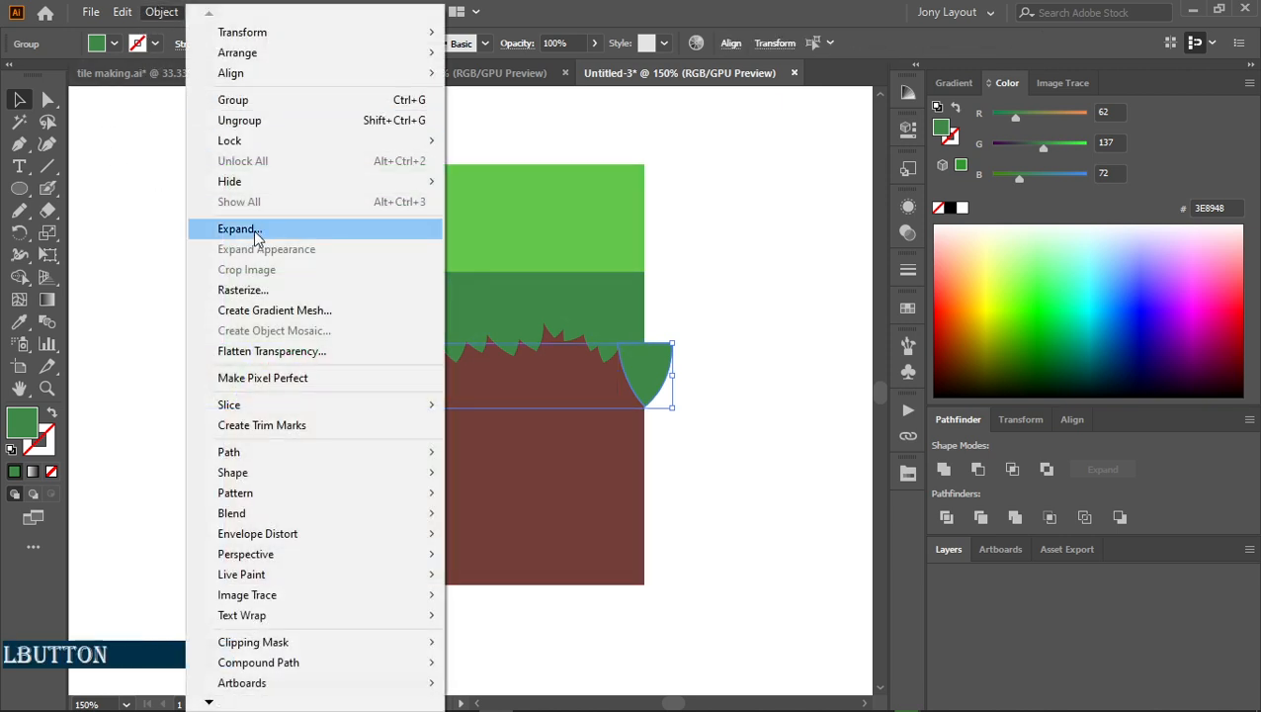
pyautogui.click(702, 435)
pyautogui.click(703, 435)
pyautogui.click(651, 383)
pyautogui.keyDown('shift'); pyautogui.click(589, 468); pyautogui.keyUp('shift')
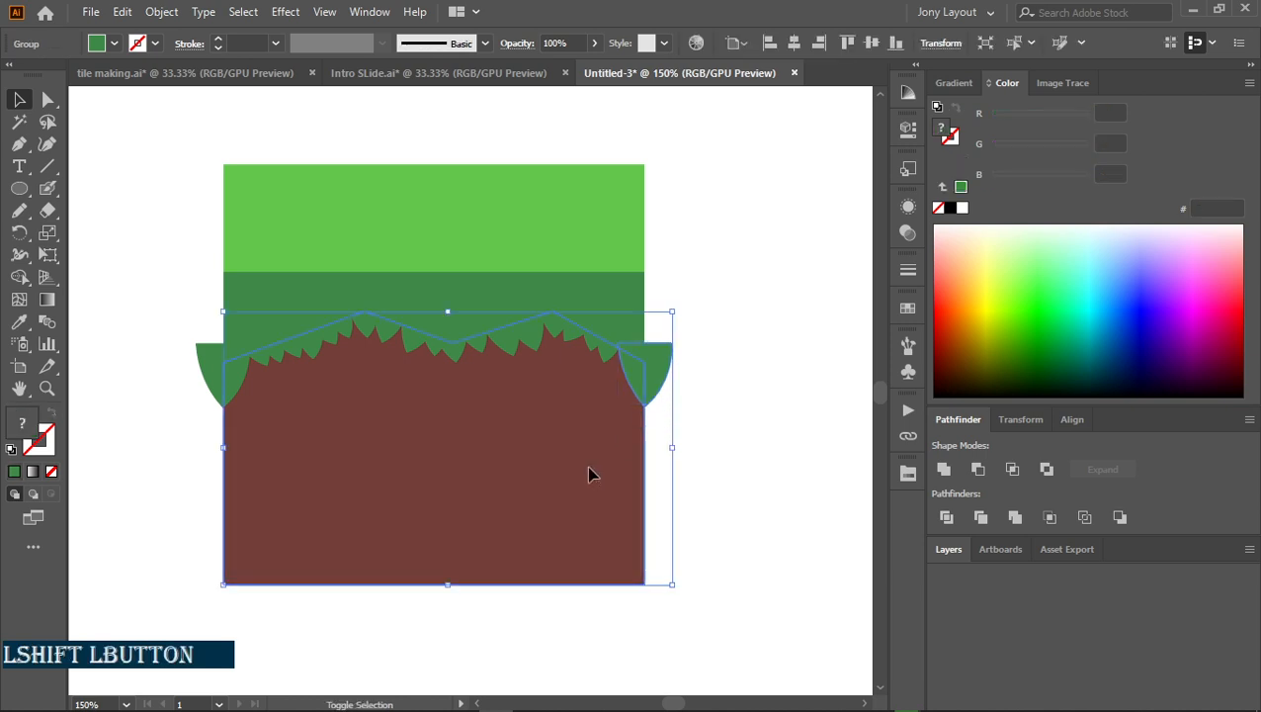
pyautogui.click(726, 436)
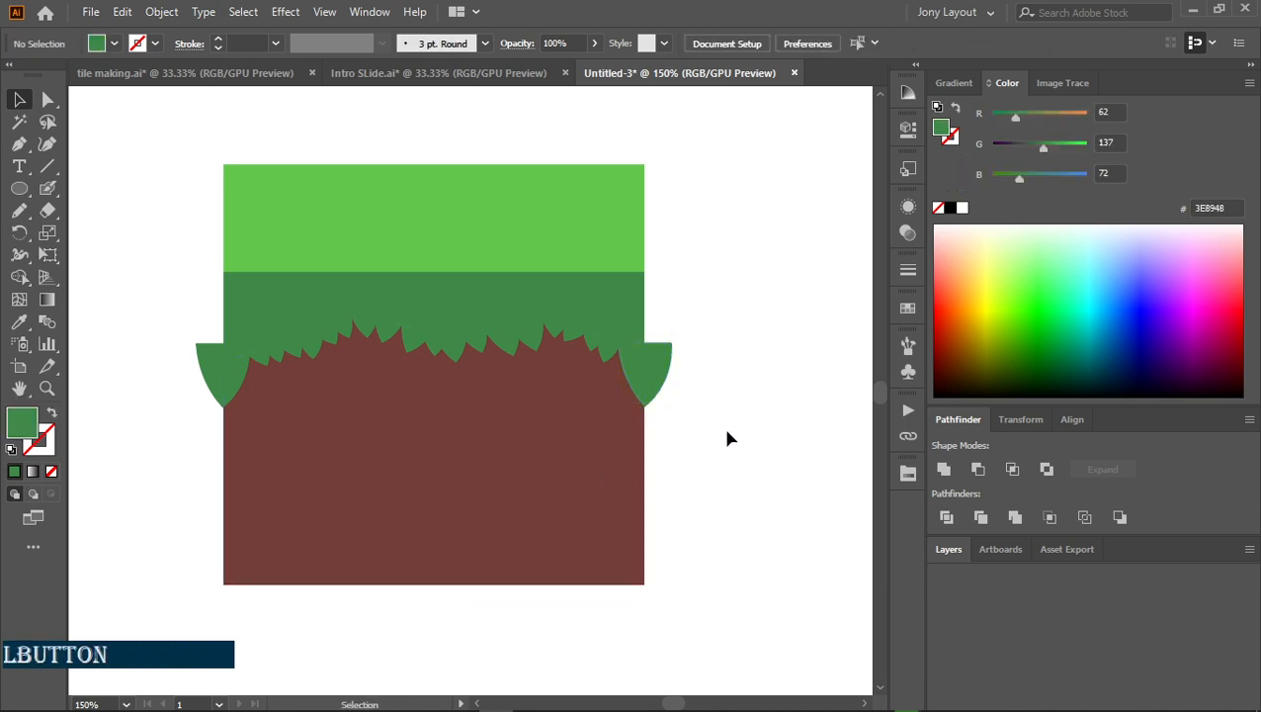
# Remove the grass blade's overhang beyond the tile's right edge, using Shape Builder on the brown dirt shape and that blade
pyautogui.click(613, 436)
pyautogui.keyDown('shift'); pyautogui.click(670, 387); pyautogui.keyUp('shift')
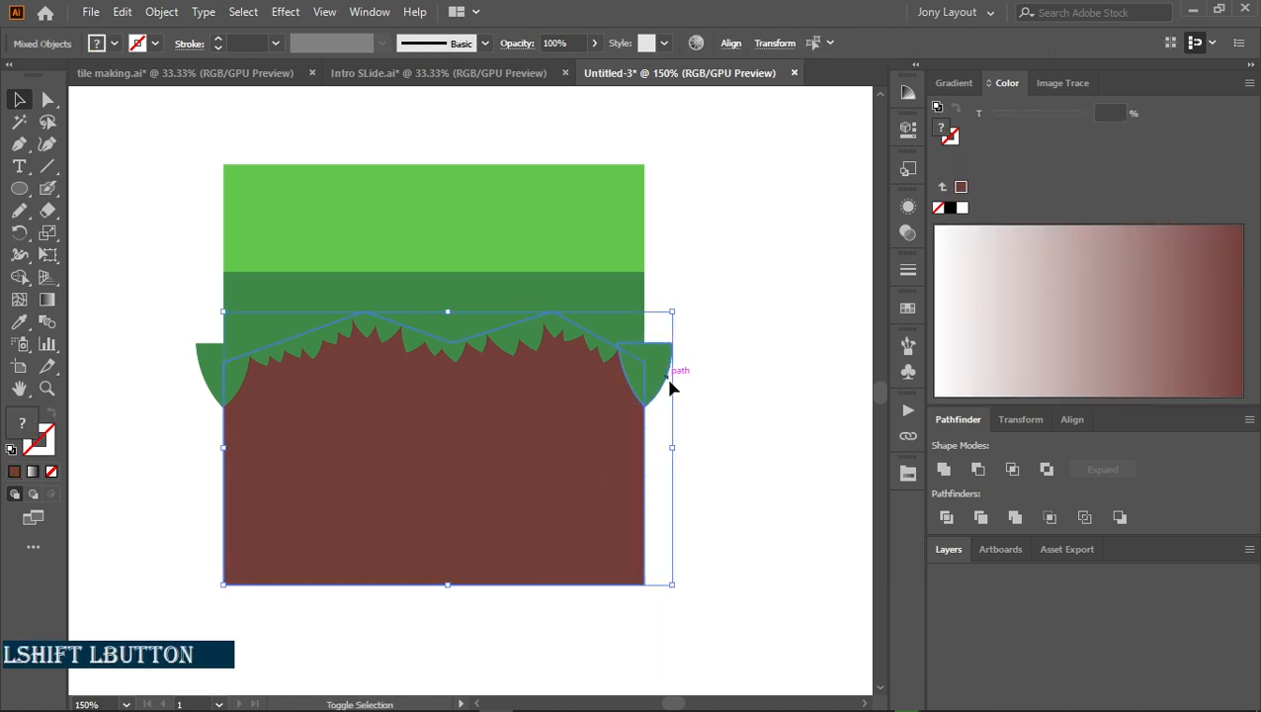
pyautogui.hotkey('shift', 'm')
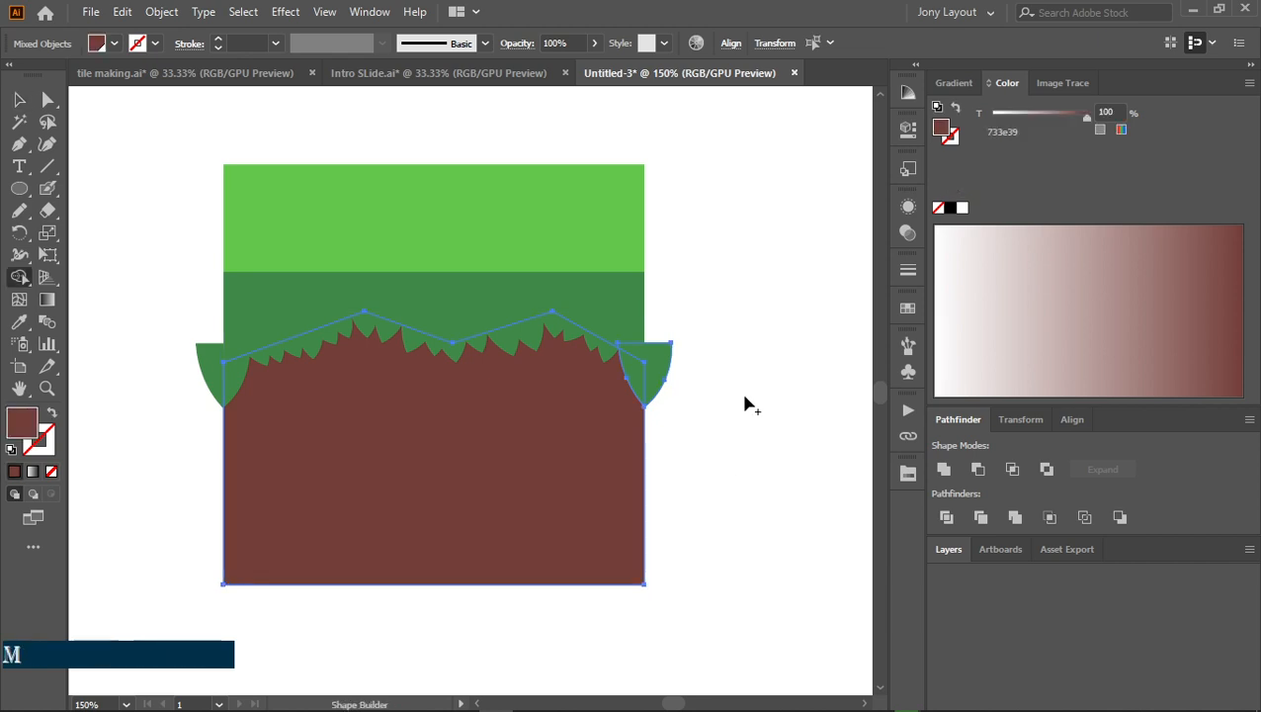
pyautogui.keyDown('alt'); pyautogui.click(657, 395); pyautogui.keyUp('alt')
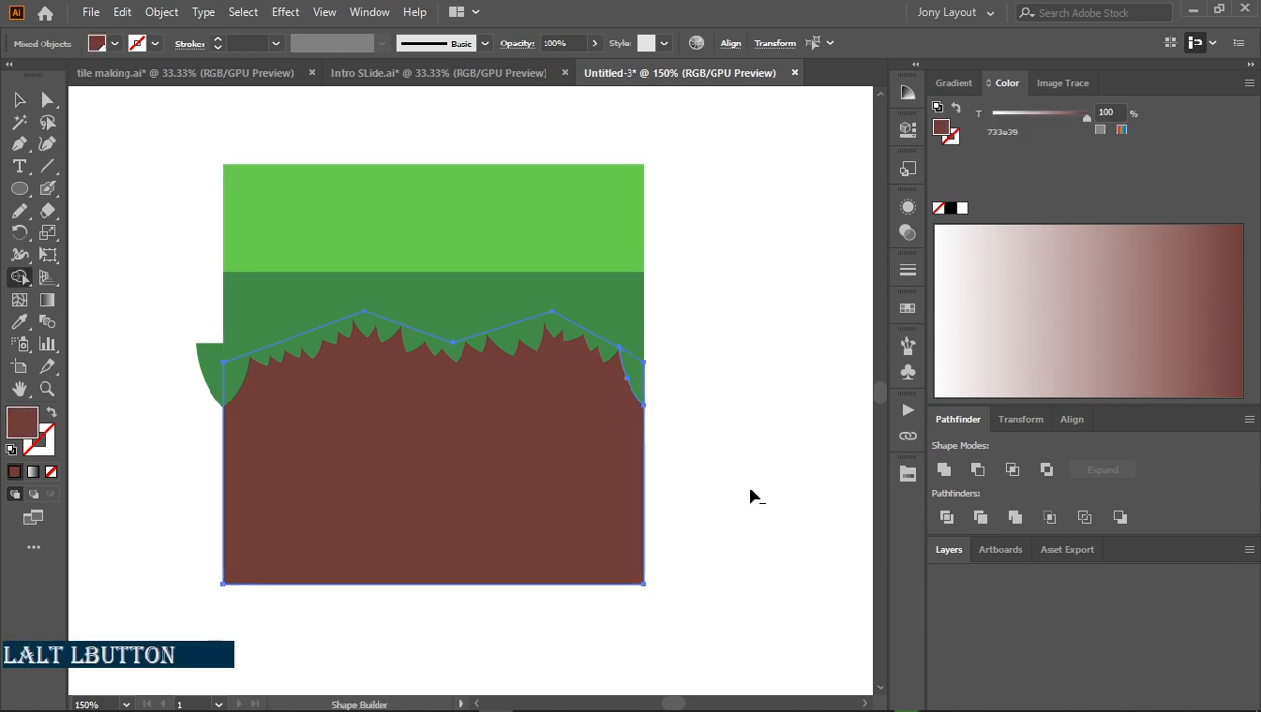
pyautogui.press('v')
pyautogui.click(692, 484)
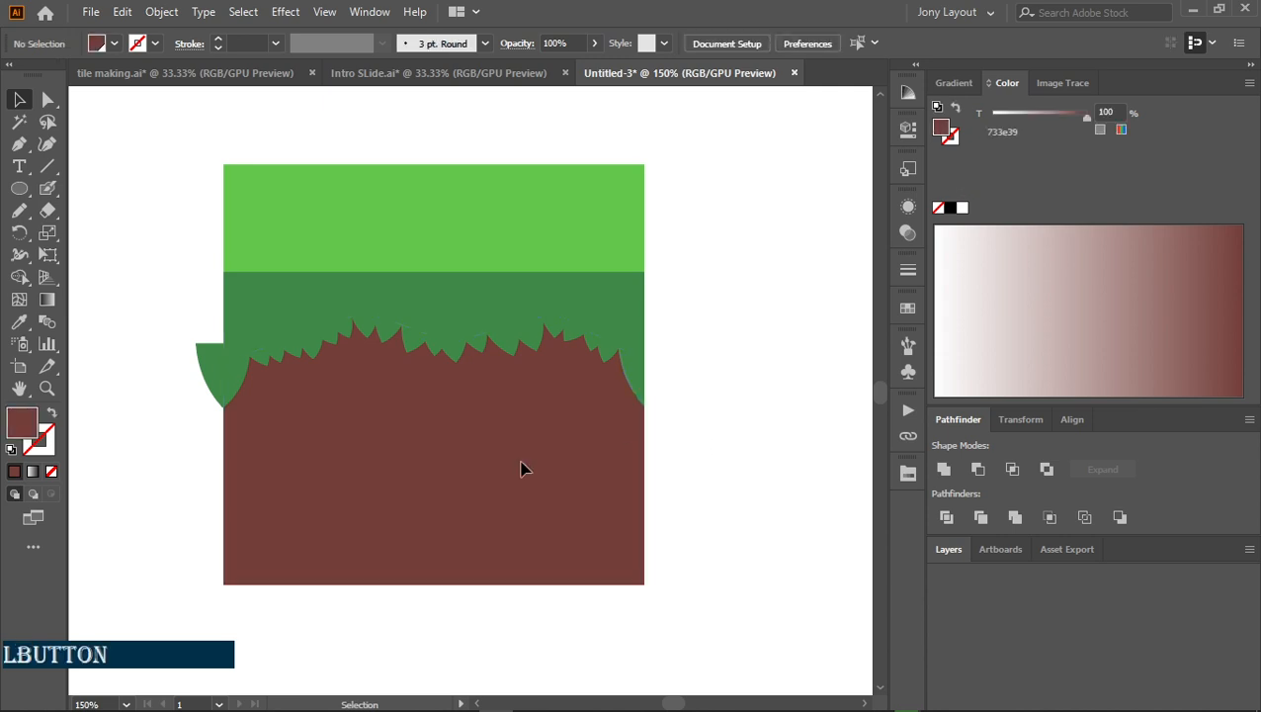
# Remove the grass blade's overhang beyond the tile's left edge, using Shape Builder on the brown dirt shape and that blade
pyautogui.click(272, 447)
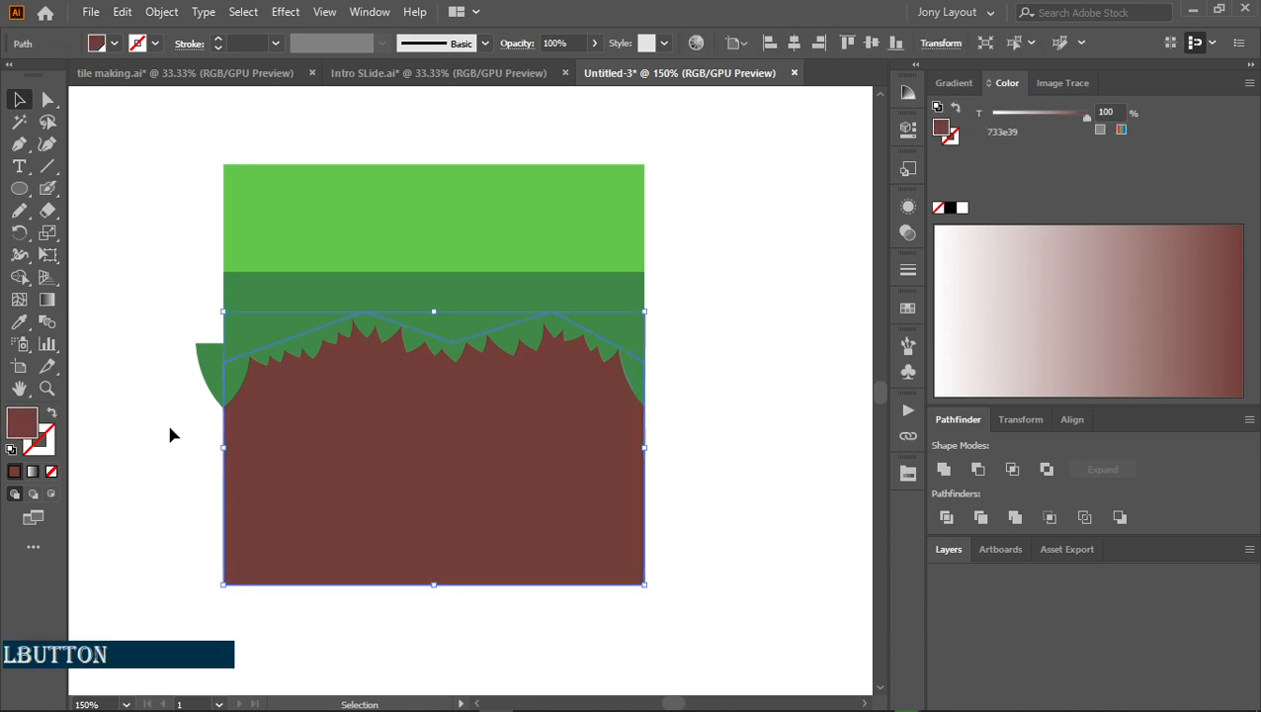
pyautogui.keyDown('shift'); pyautogui.click(199, 374); pyautogui.keyUp('shift')
pyautogui.hotkey('shift', 'm')
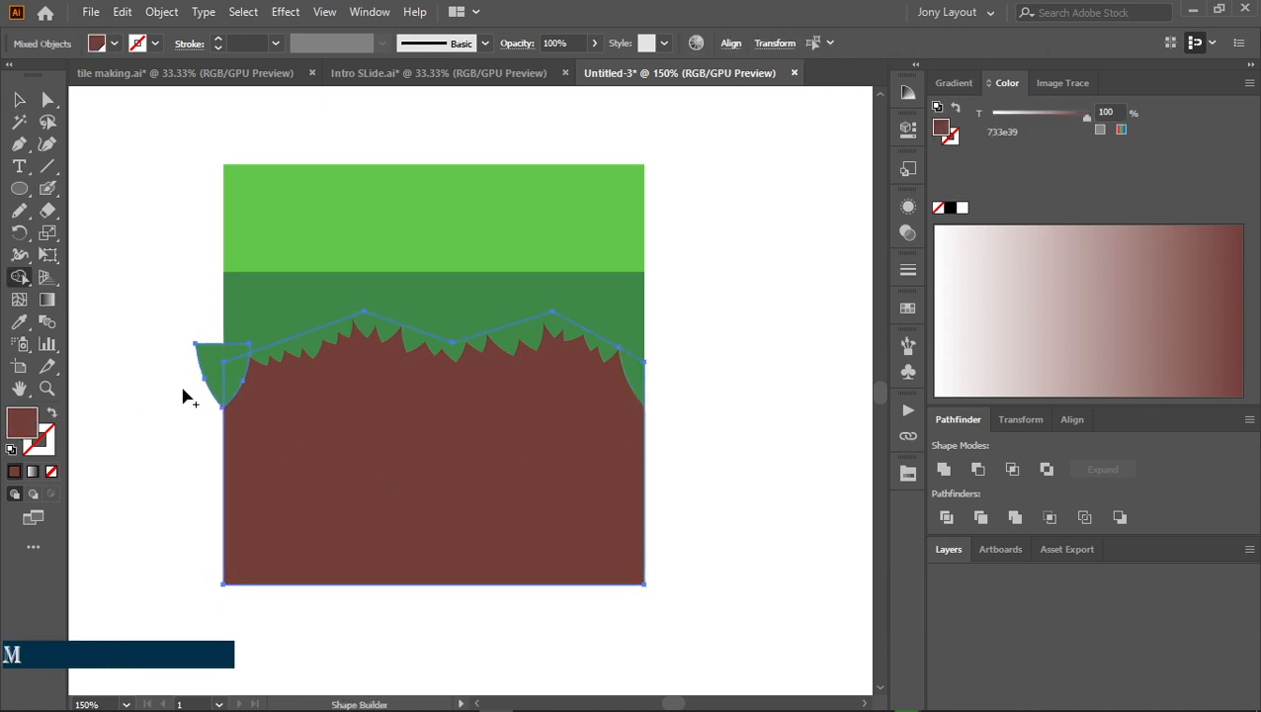
pyautogui.moveTo(203, 322); pyautogui.dragTo(202, 344)
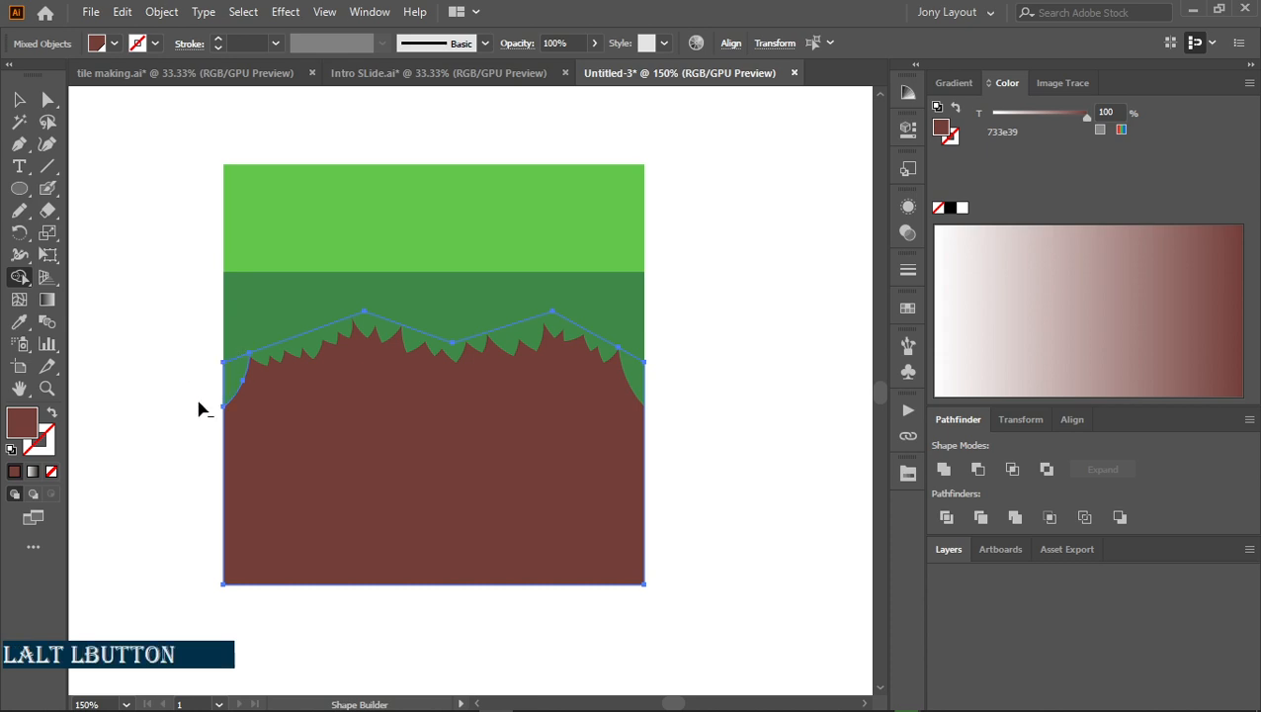
pyautogui.moveTo(197, 409); pyautogui.dragTo(161, 413)
pyautogui.press('v')
pyautogui.click(160, 381)
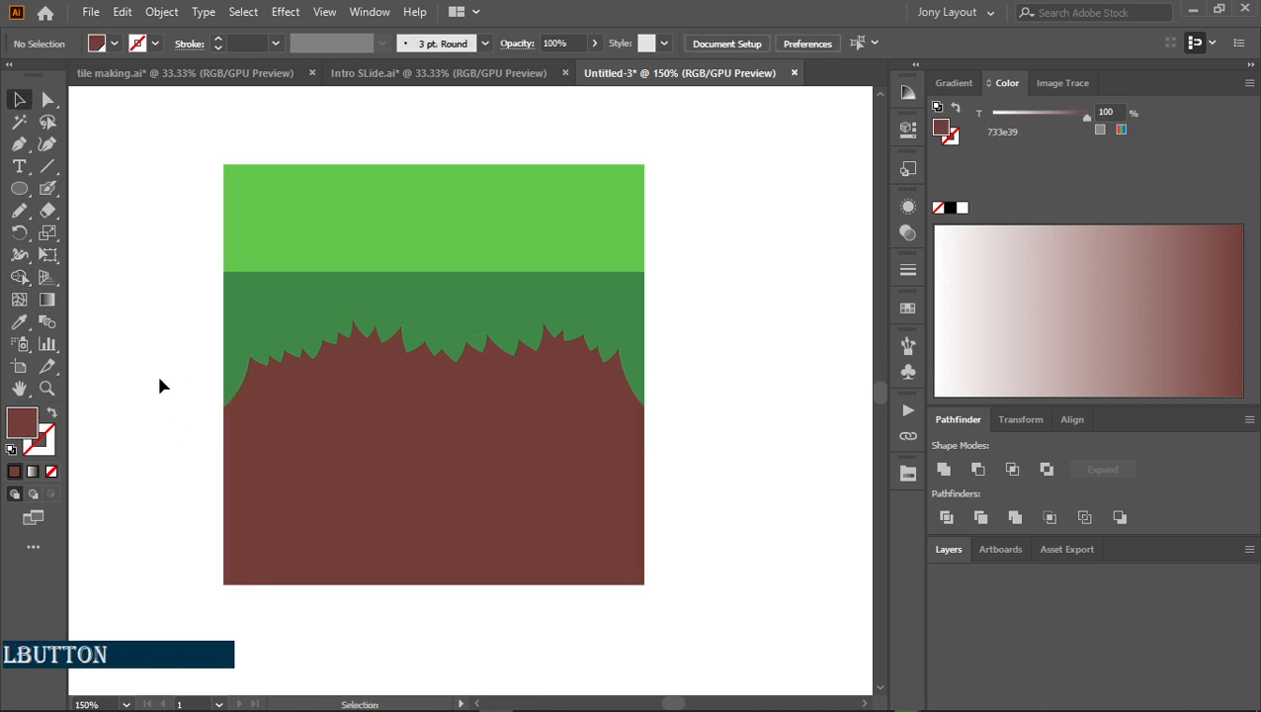
# Lock the brown dirt and the dark green band, and select only the row of grass fringe blades
pyautogui.click(477, 506)
pyautogui.hotkey('ctrl', '2')
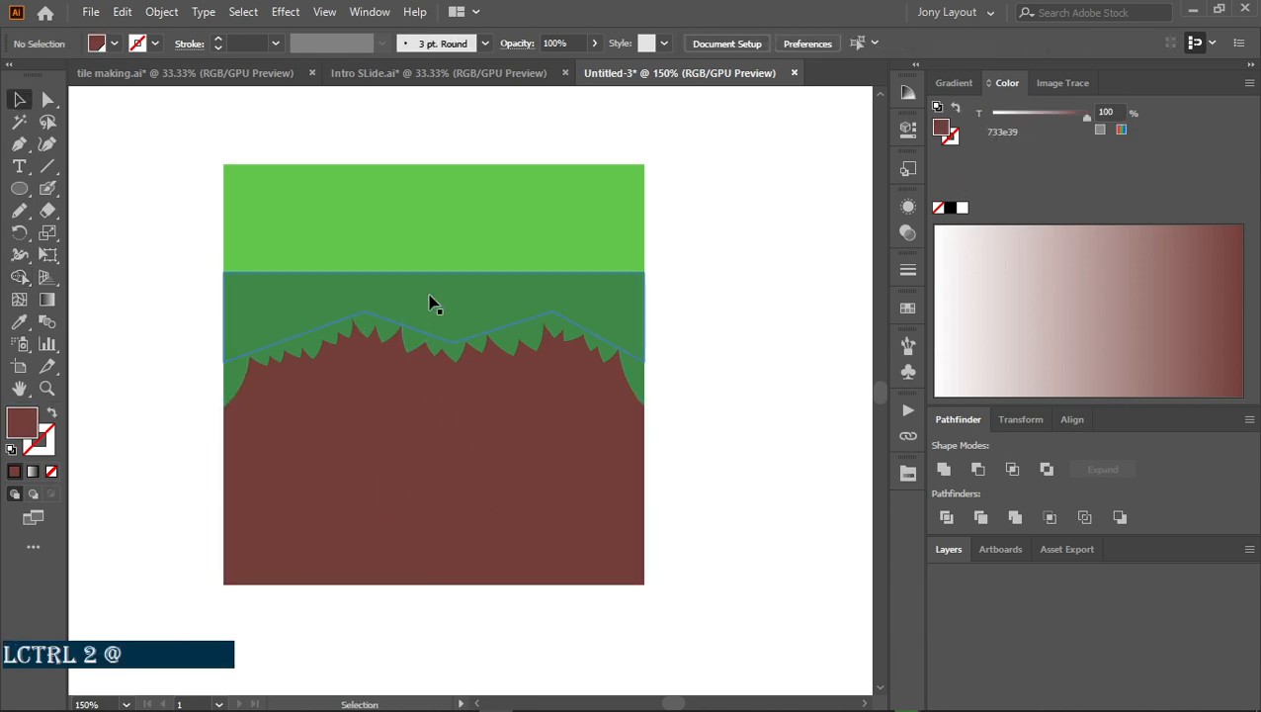
pyautogui.click(429, 300)
pyautogui.hotkey('ctrl', '2')
pyautogui.moveTo(142, 289); pyautogui.dragTo(312, 372)
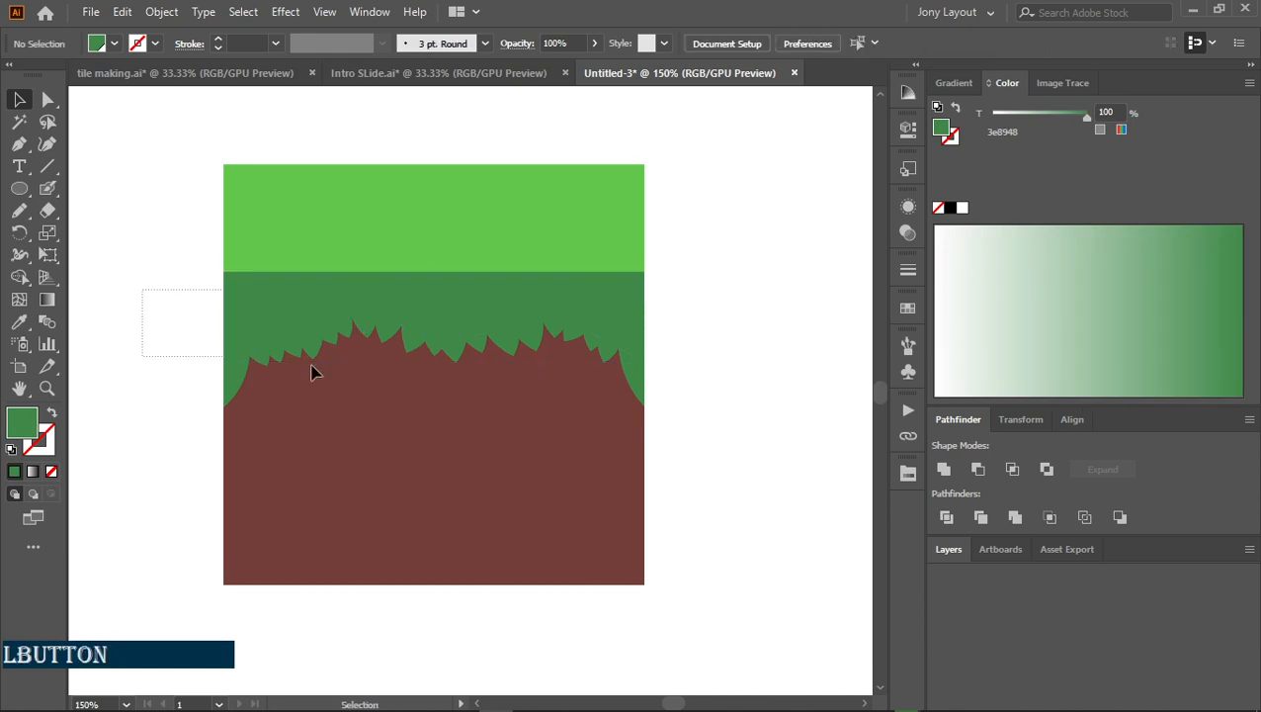
pyautogui.moveTo(781, 478); pyautogui.dragTo(779, 477)
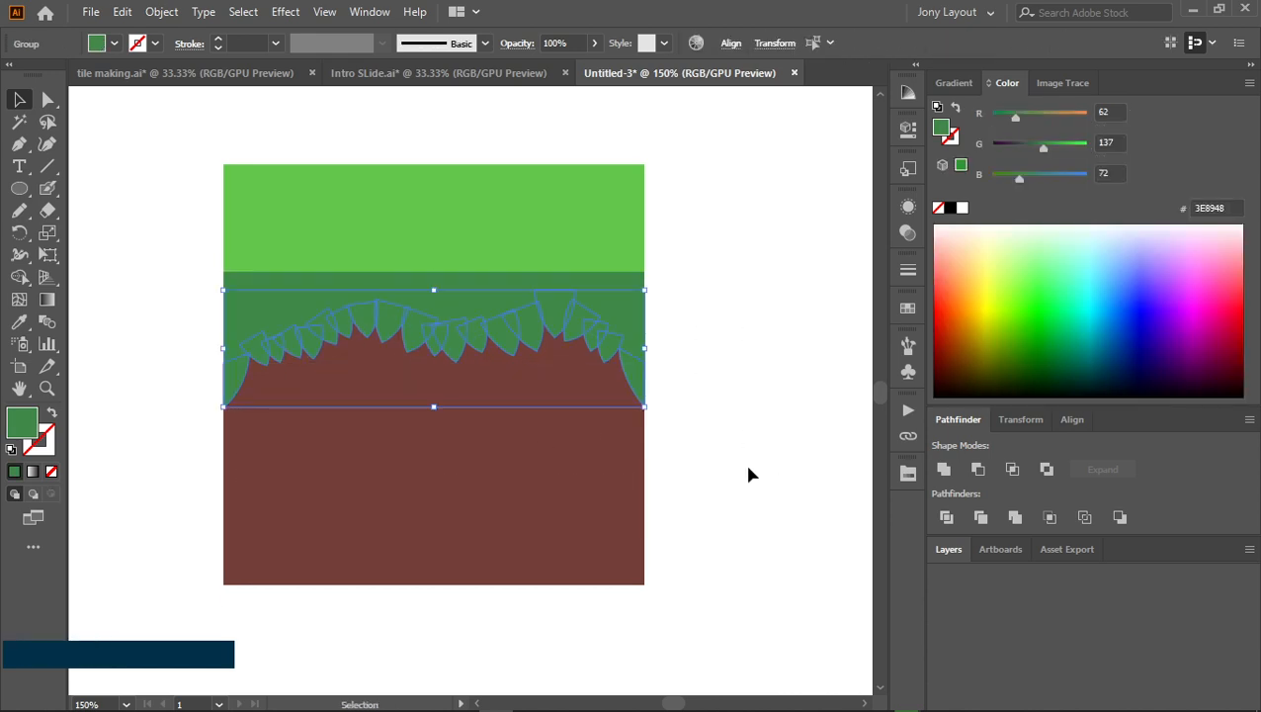
# Try to expand the selected grass blades, and unlock all shapes of the tile with nothing left selected
pyautogui.click(164, 8)
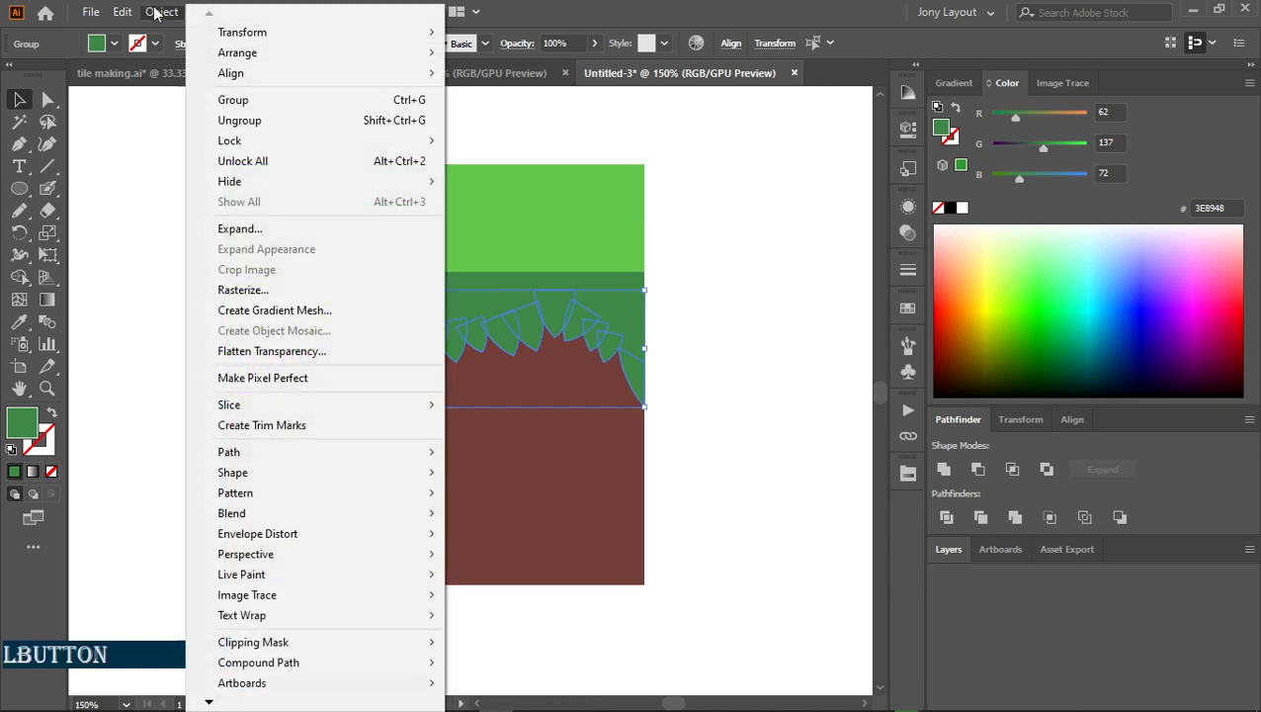
pyautogui.click(253, 230)
pyautogui.click(767, 453)
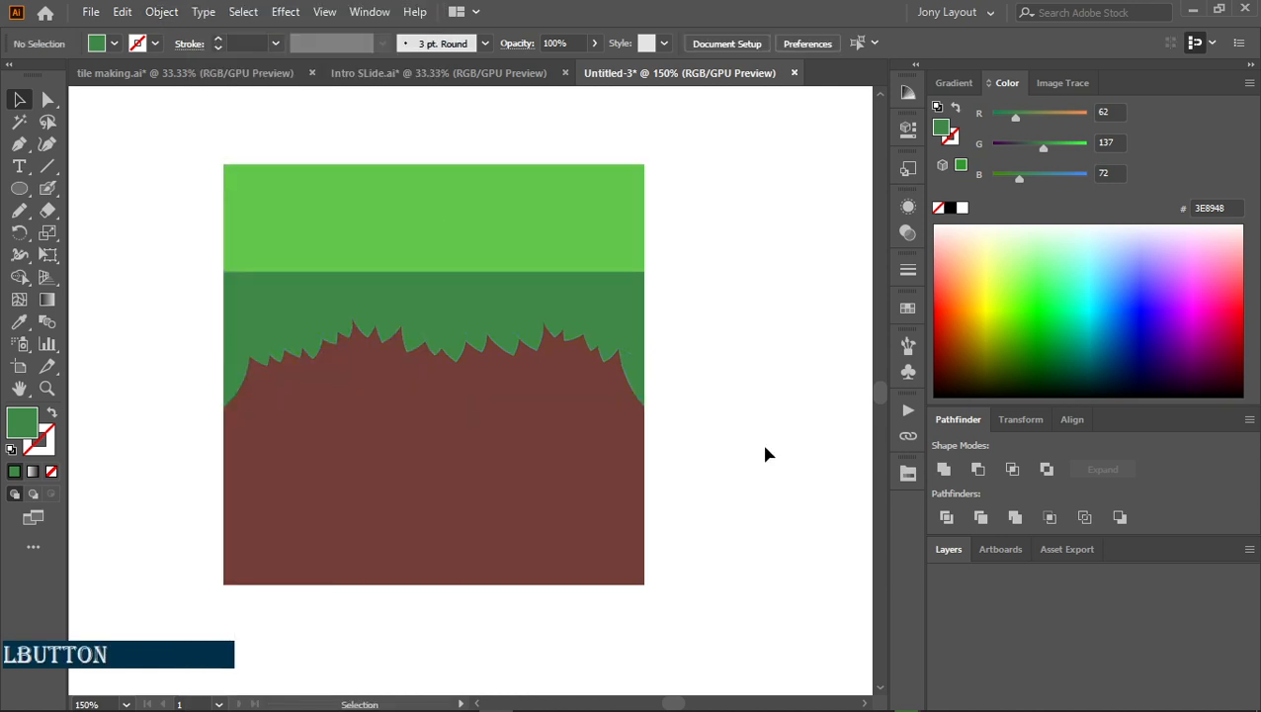
pyautogui.press('ctrl')
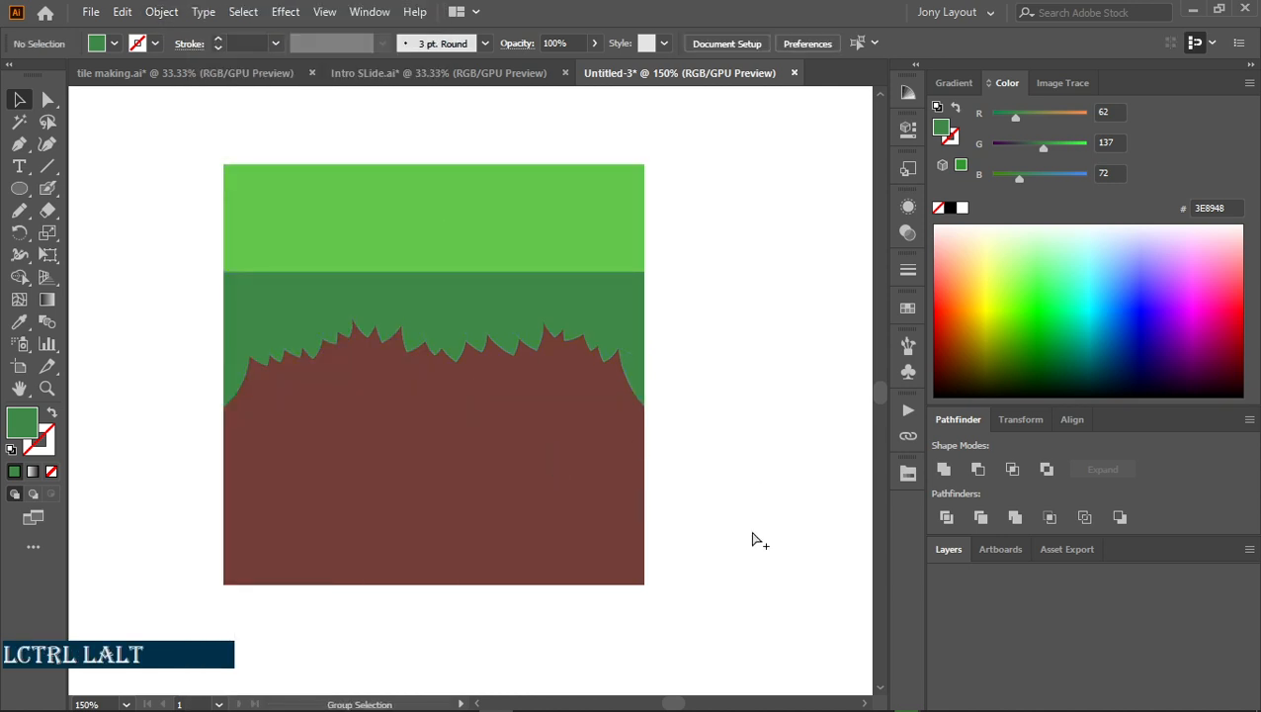
pyautogui.hotkey('ctrl', 'alt', '2')
pyautogui.click(751, 538)
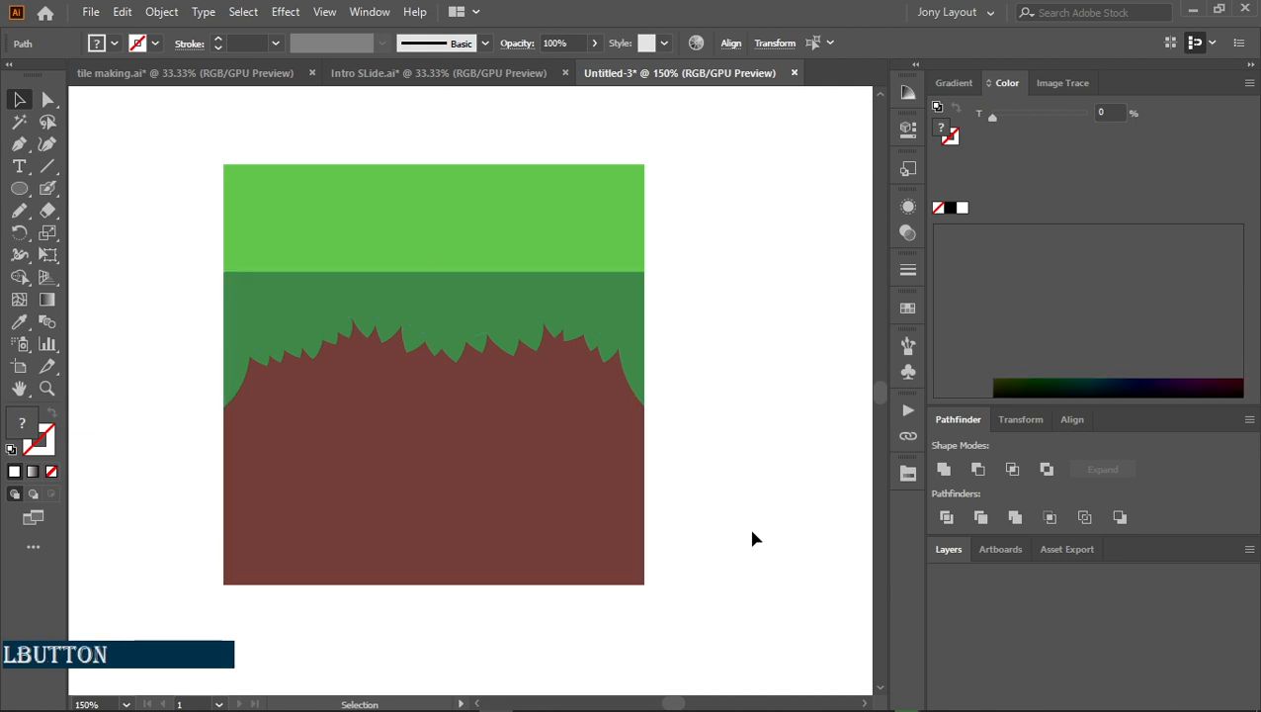
# Try to turn the whole tile artwork into a Live Paint group, undo the conversion, and deselect the artwork
pyautogui.moveTo(221, 185); pyautogui.dragTo(724, 637)
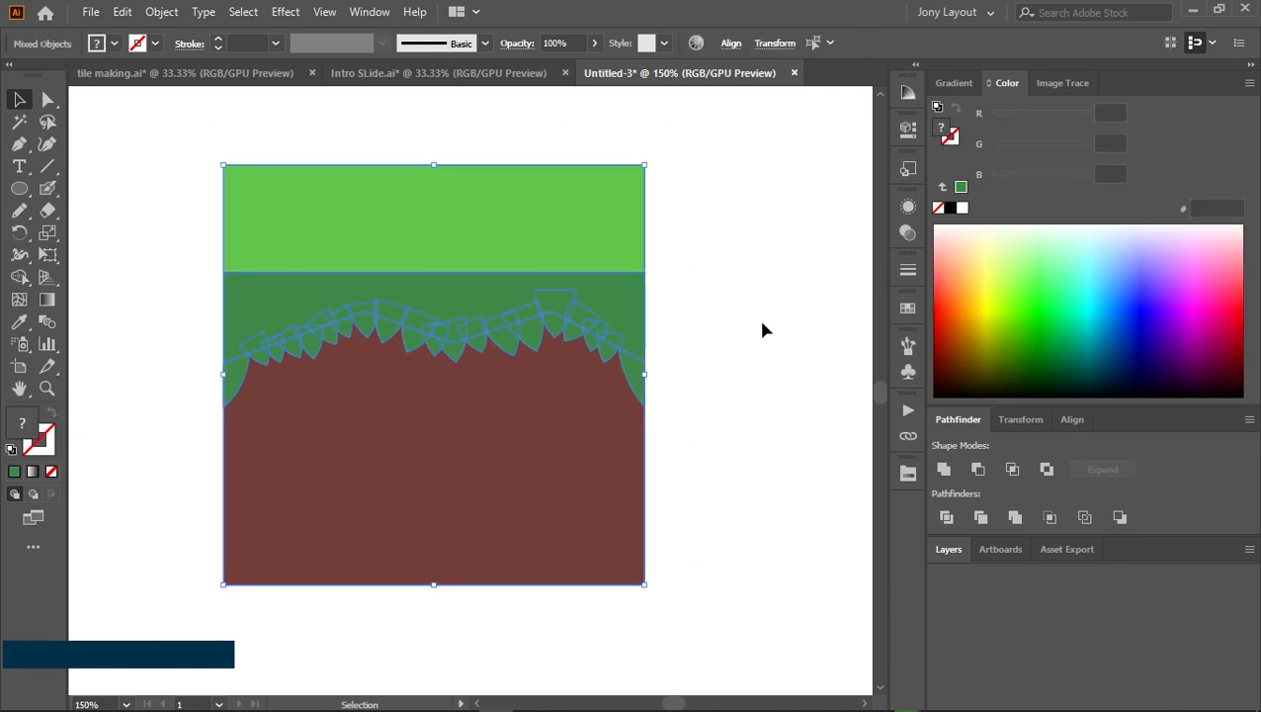
pyautogui.press('k')
pyautogui.click(529, 425)
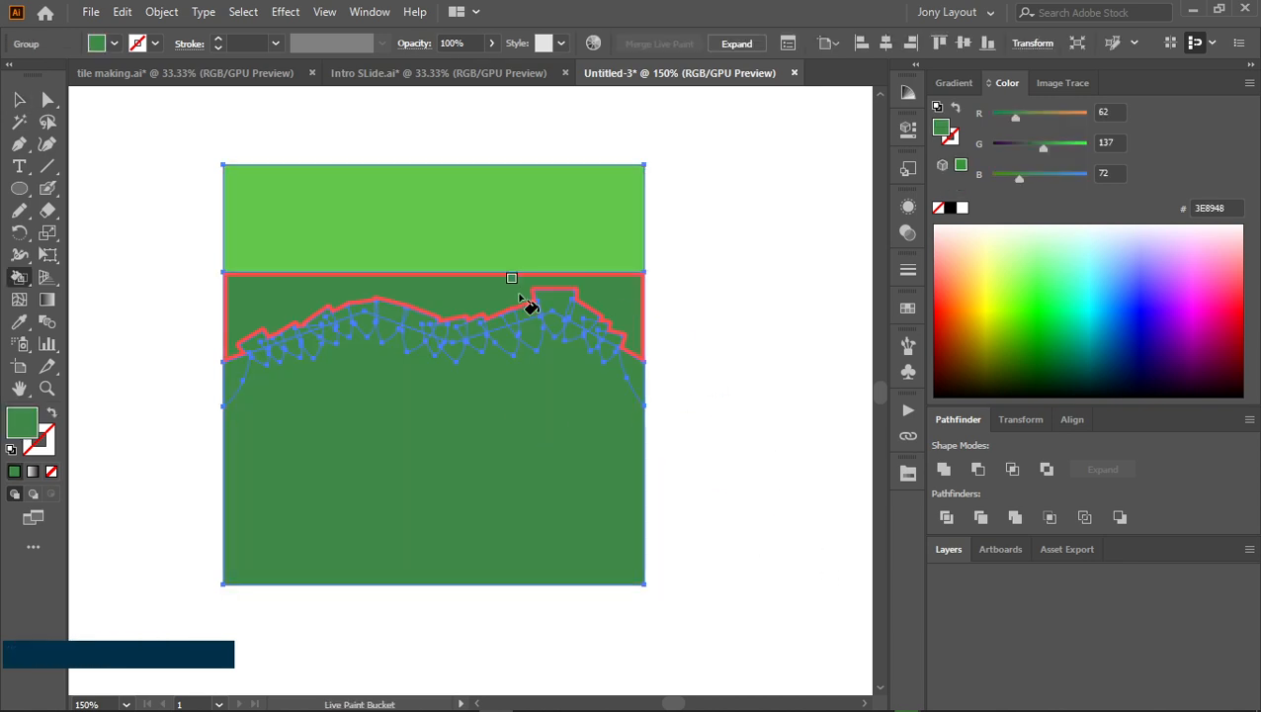
pyautogui.hotkey('ctrl', 'z')
pyautogui.click(768, 405)
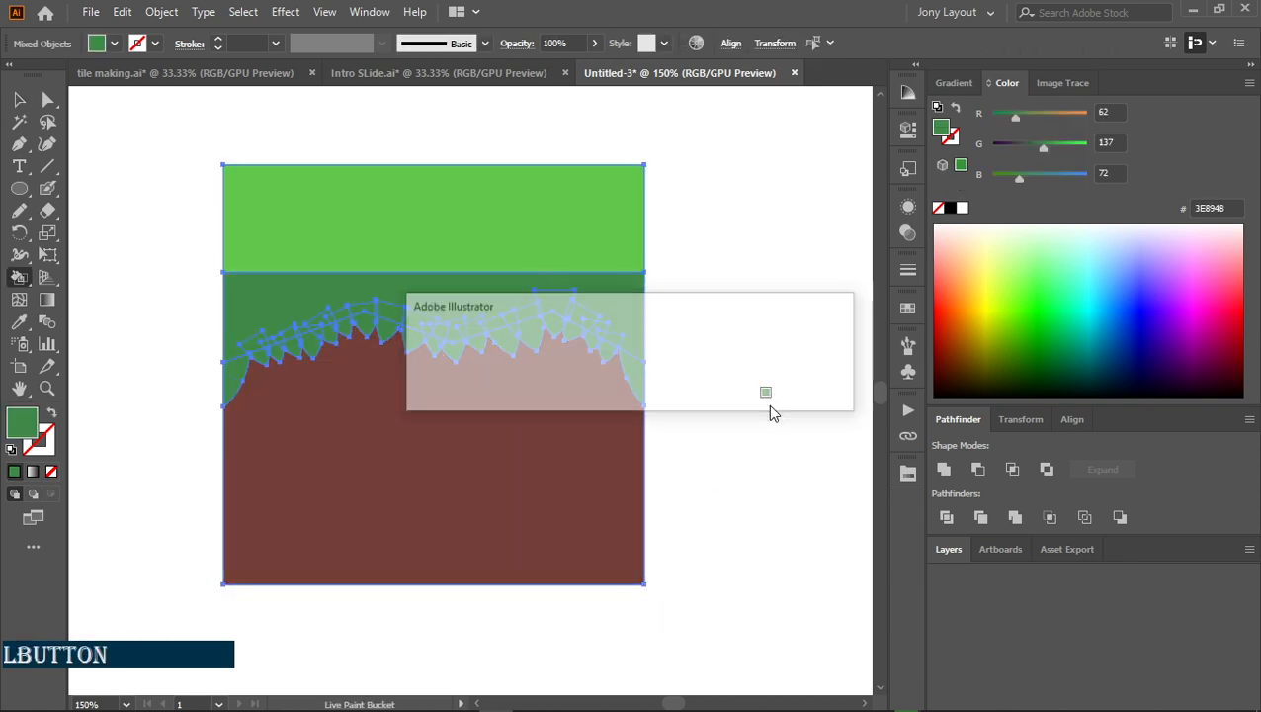
pyautogui.click(802, 394)
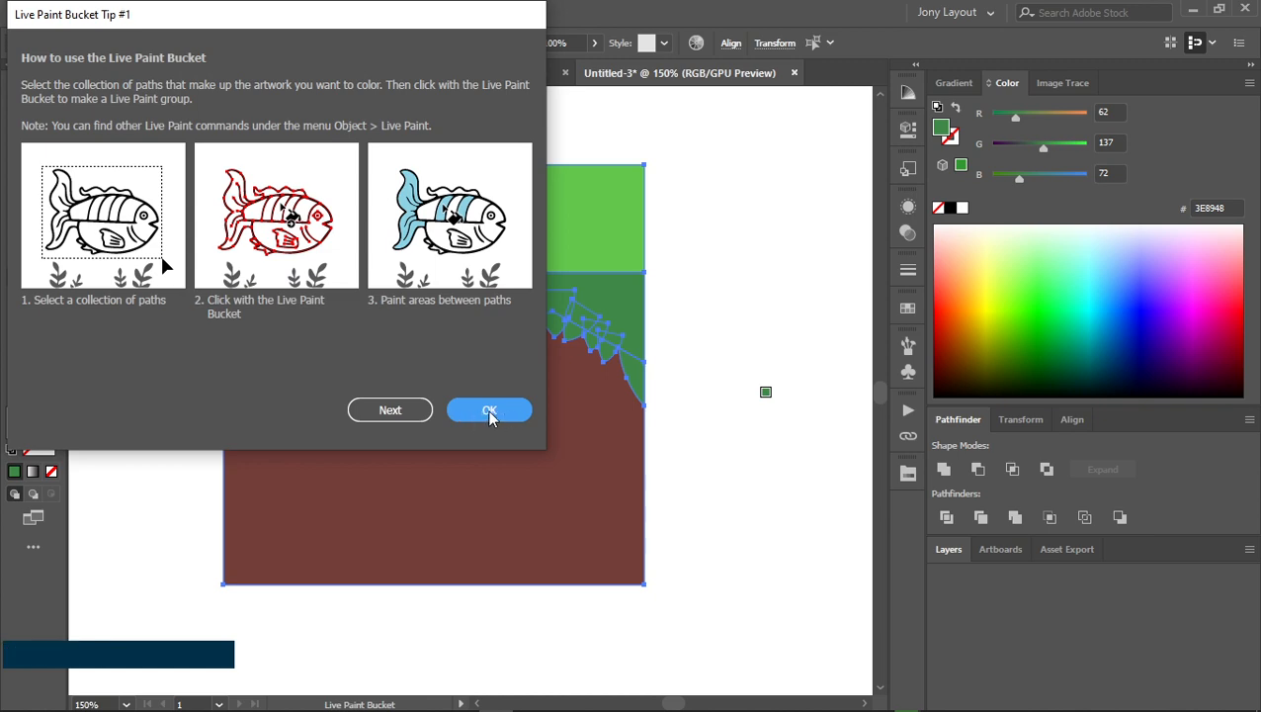
pyautogui.click(488, 409)
pyautogui.press('v')
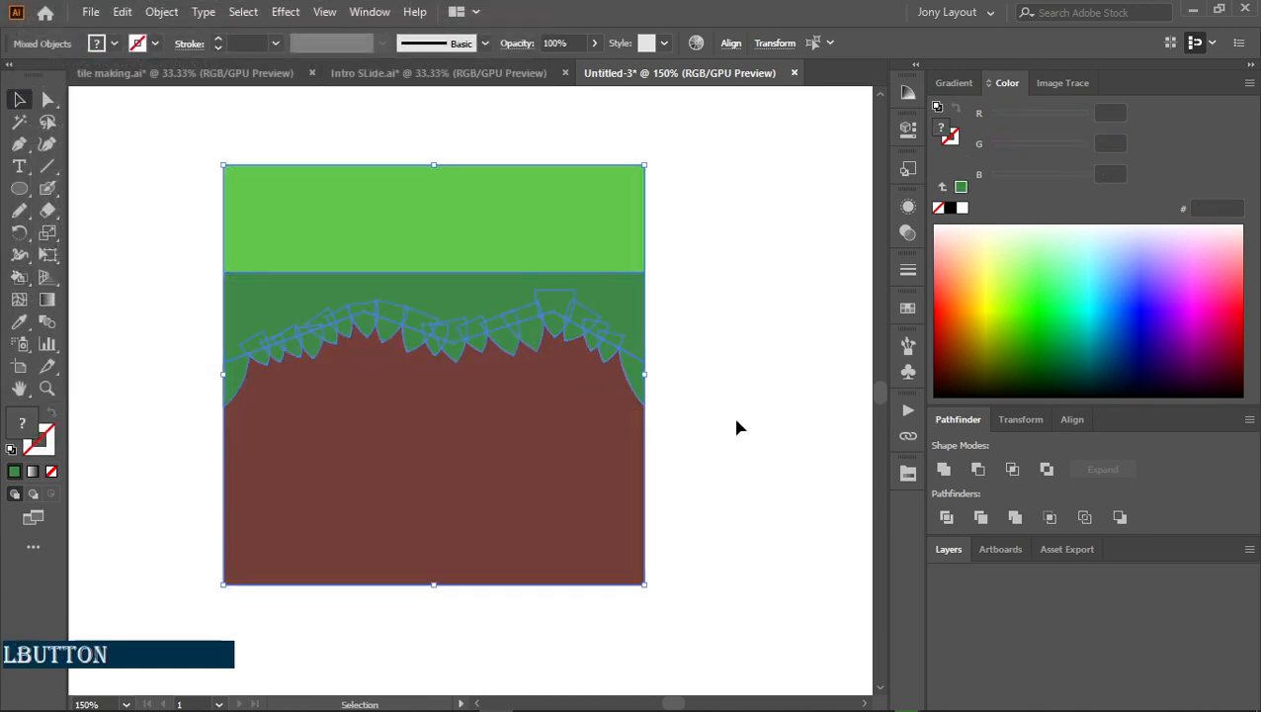
pyautogui.click(737, 425)
# Lock the brown dirt and unite the dark green band with all its fringe blades into a single shape
pyautogui.click(428, 467)
pyautogui.hotkey('ctrl', '2')
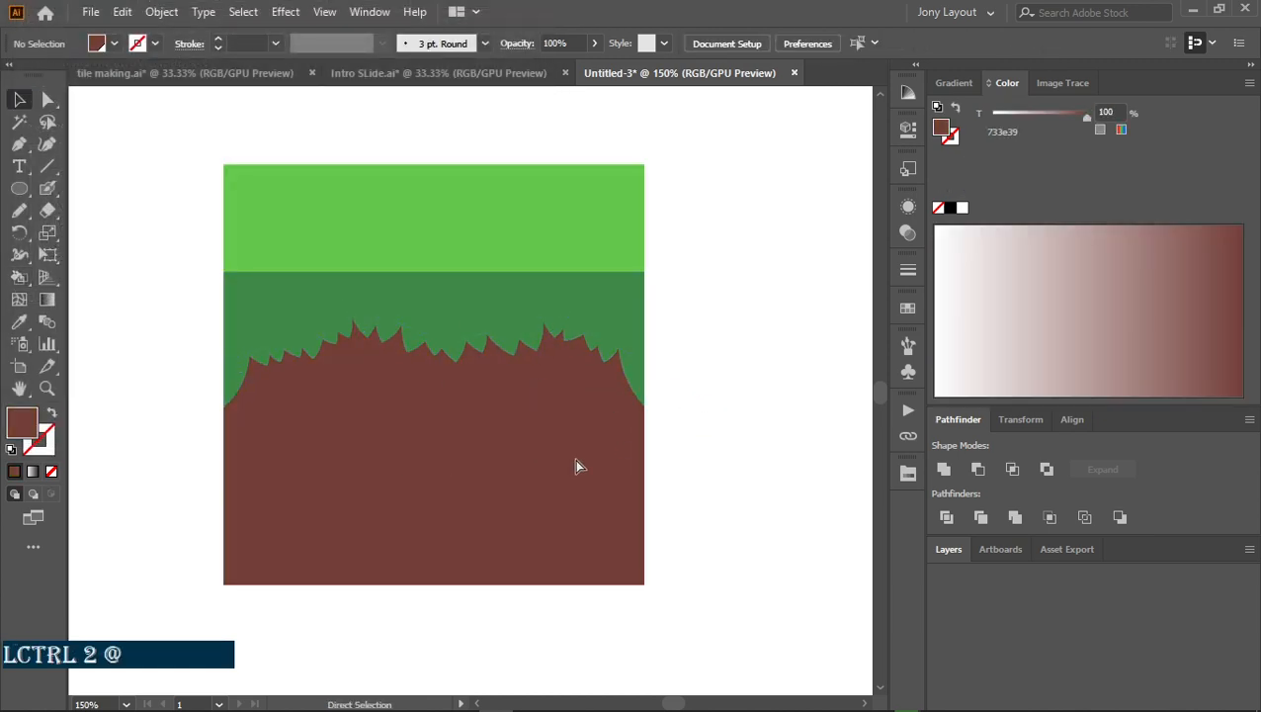
pyautogui.click(306, 314)
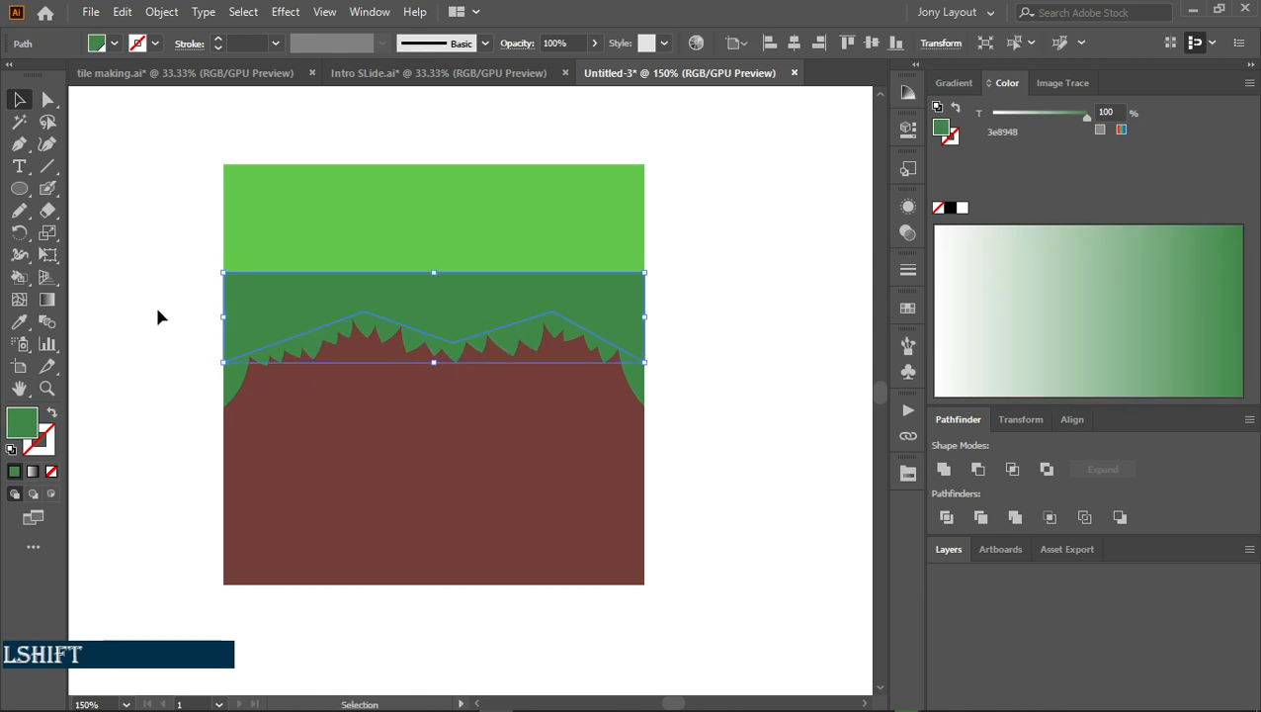
pyautogui.moveTo(140, 300); pyautogui.dragTo(737, 436)
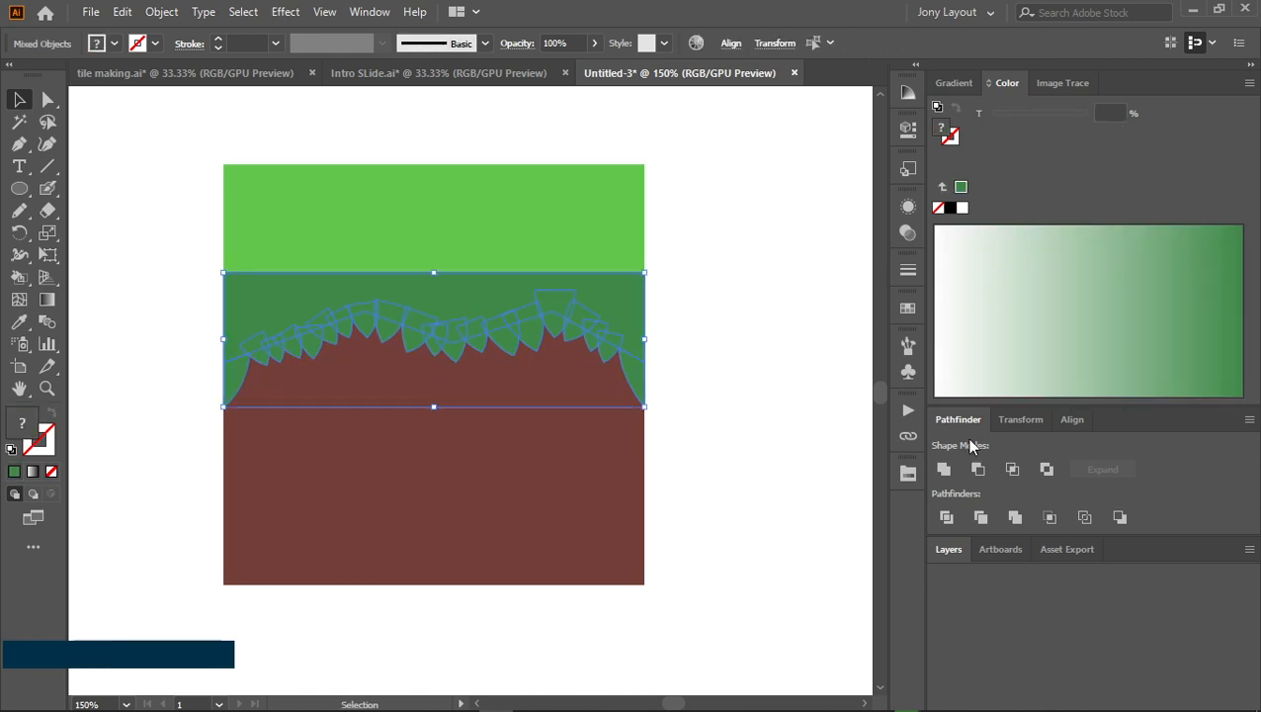
pyautogui.click(943, 468)
pyautogui.click(691, 394)
pyautogui.click(588, 335)
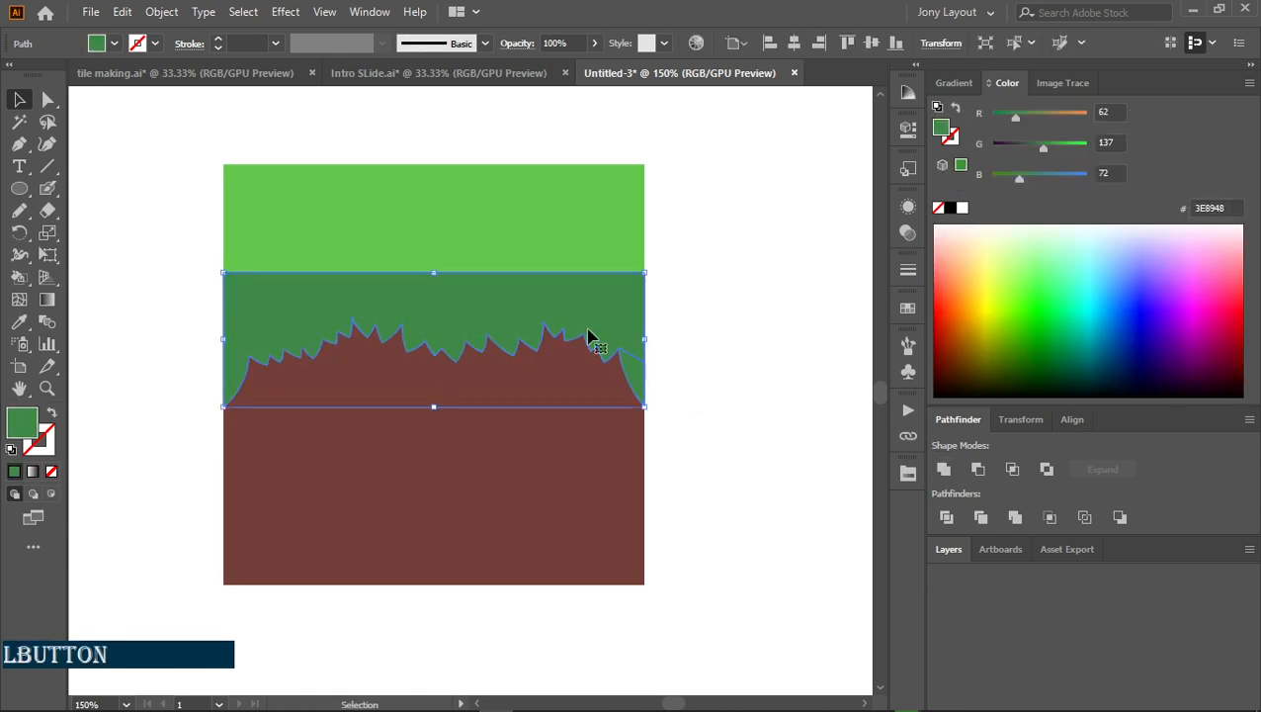
pyautogui.click(709, 356)
pyautogui.click(504, 296)
pyautogui.click(766, 352)
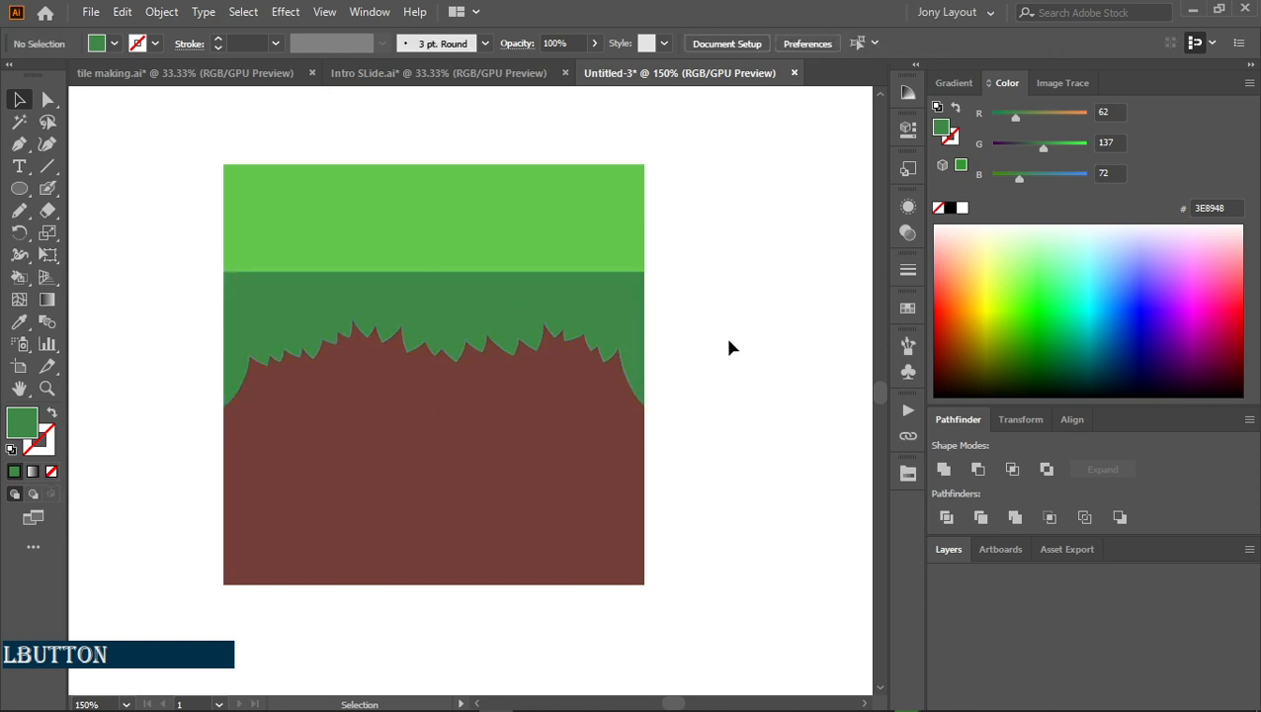
# Try moving the merged dark green shape away from the tile, undo the move, and deselect the shape
pyautogui.click(573, 313)
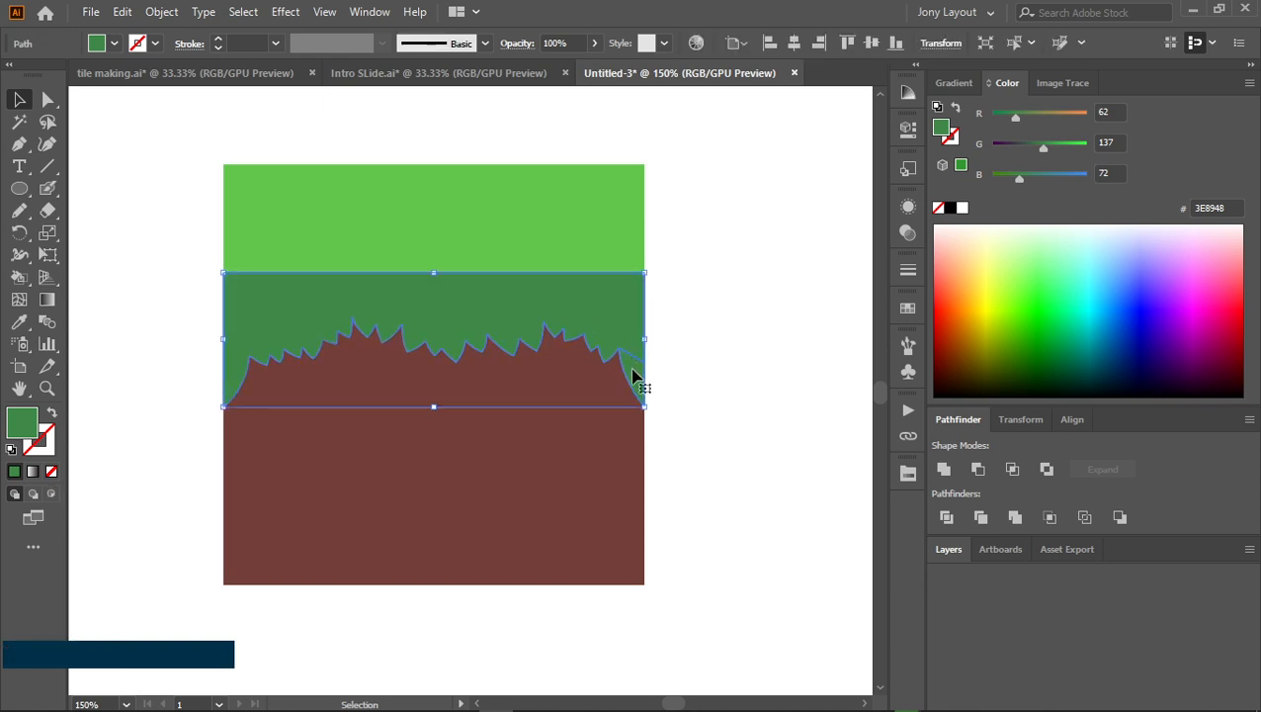
pyautogui.moveTo(633, 374); pyautogui.dragTo(751, 394)
pyautogui.press('ctrl')
pyautogui.hotkey('ctrl', 'z')
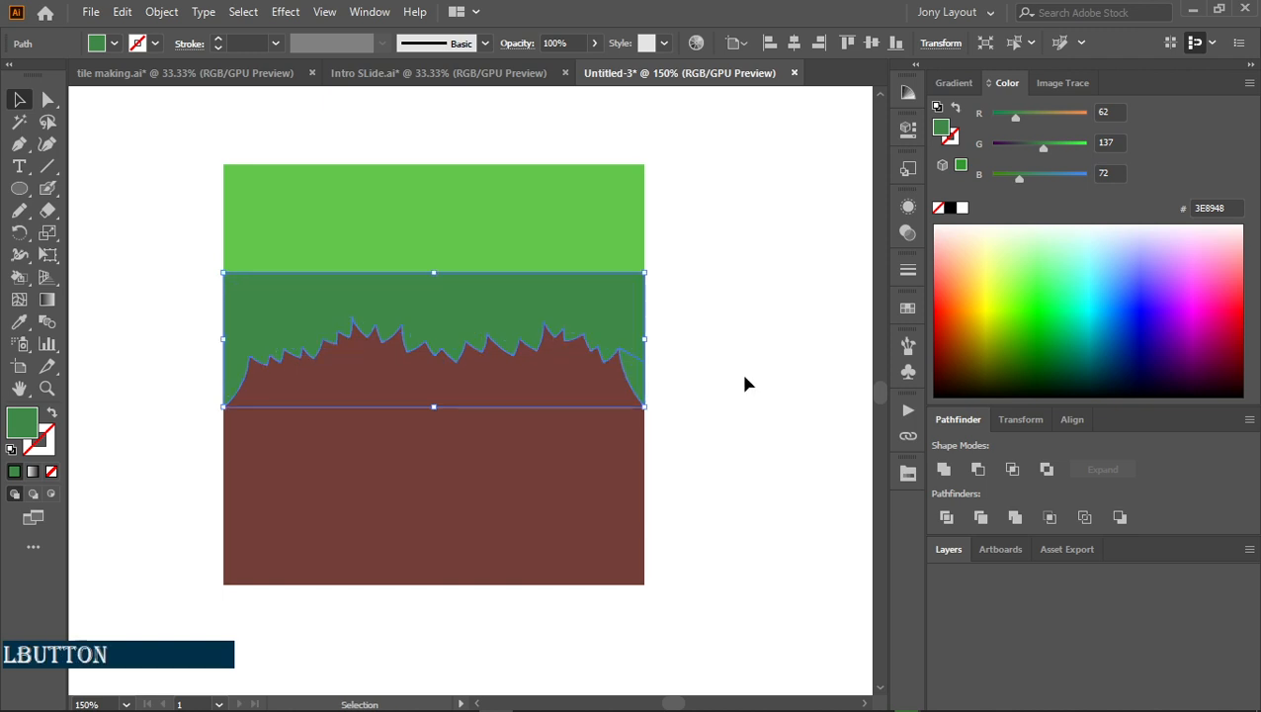
pyautogui.click(740, 386)
pyautogui.press('ctrl')
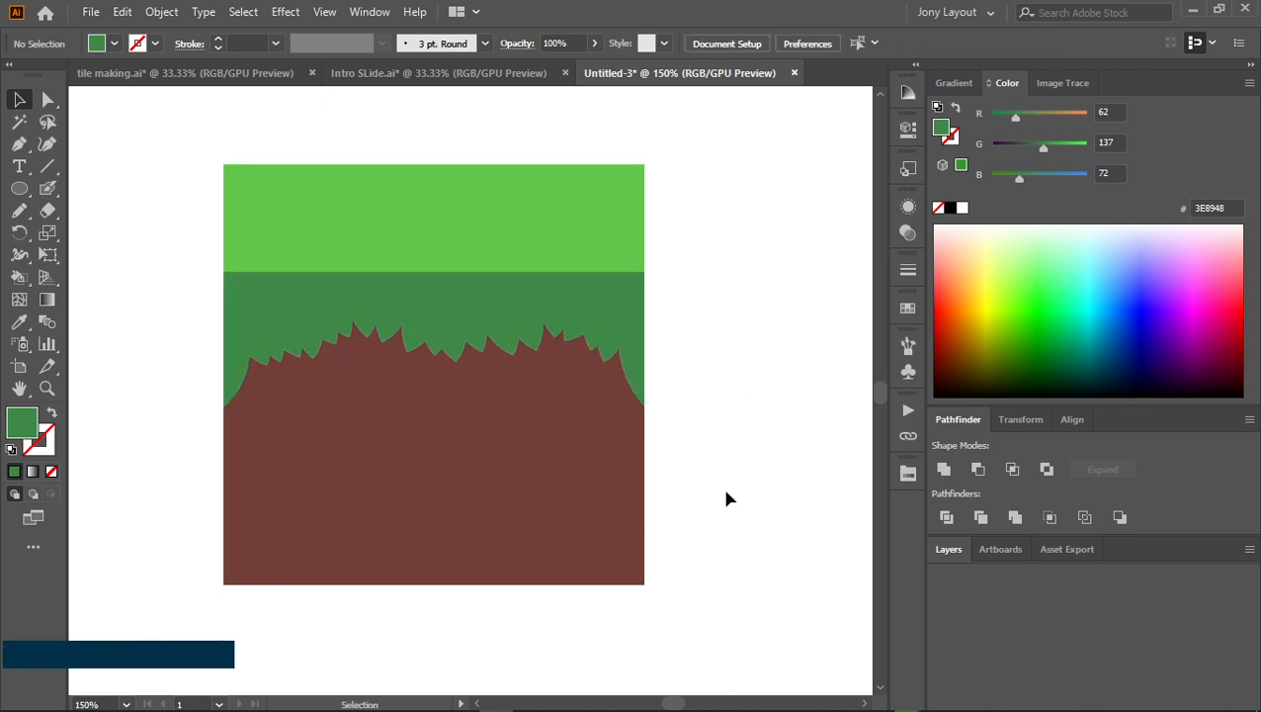
# Add a shadow under the grass fringe using a copy behind the dark green shape, nudged down five steps, with Multiply blending and 70% opacity
pyautogui.click(632, 324)
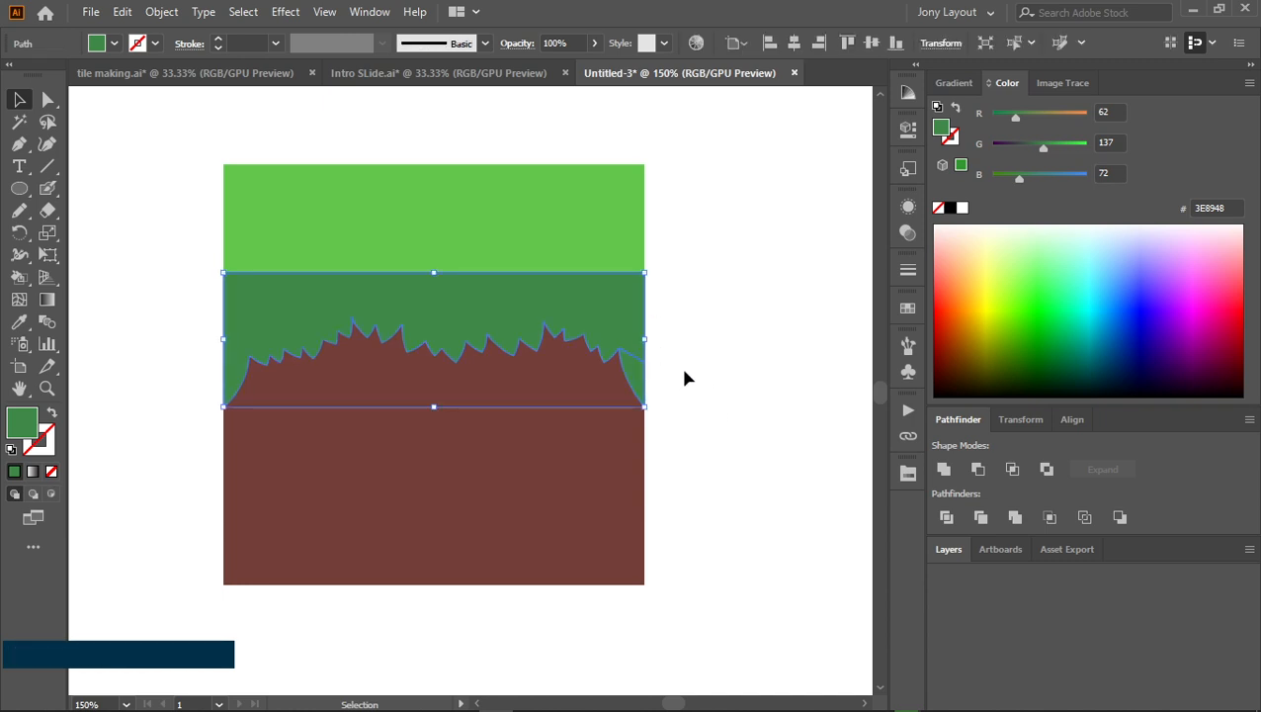
pyautogui.press('ctrl')
pyautogui.press('Down')
pyautogui.press('Down')
pyautogui.press('Down')
pyautogui.press('Down')
pyautogui.press('Down')
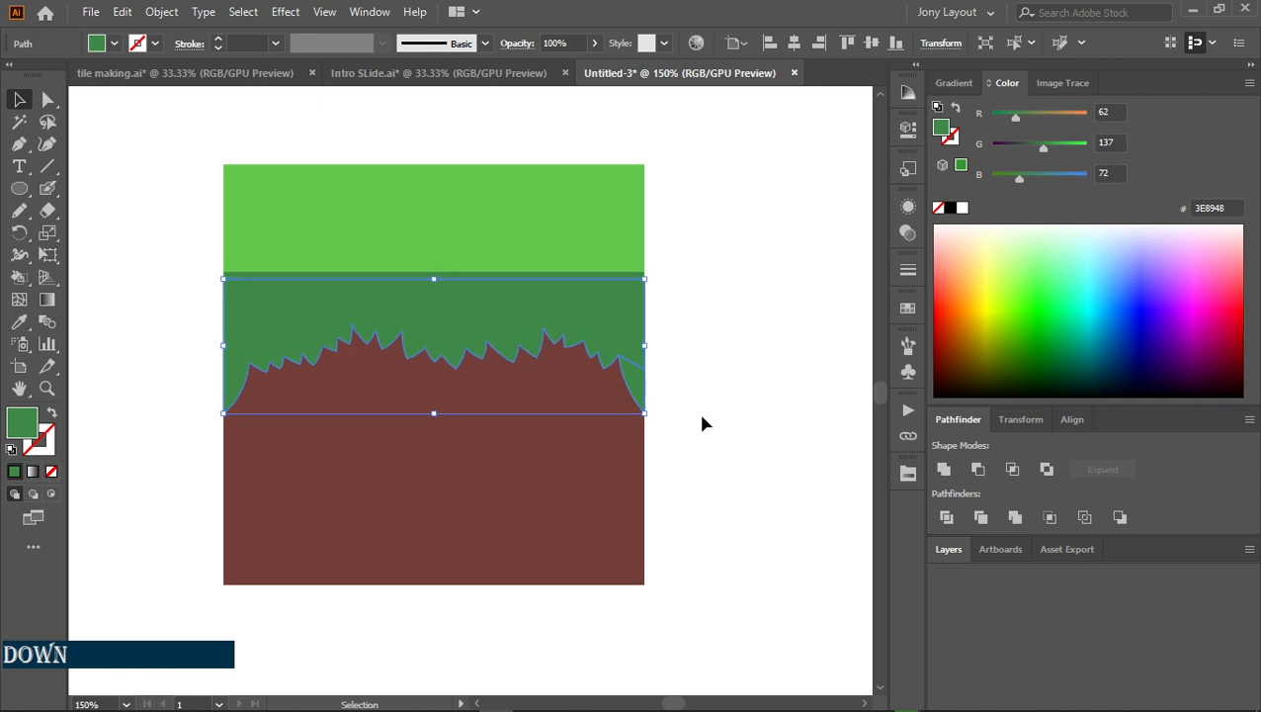
pyautogui.press('shift')
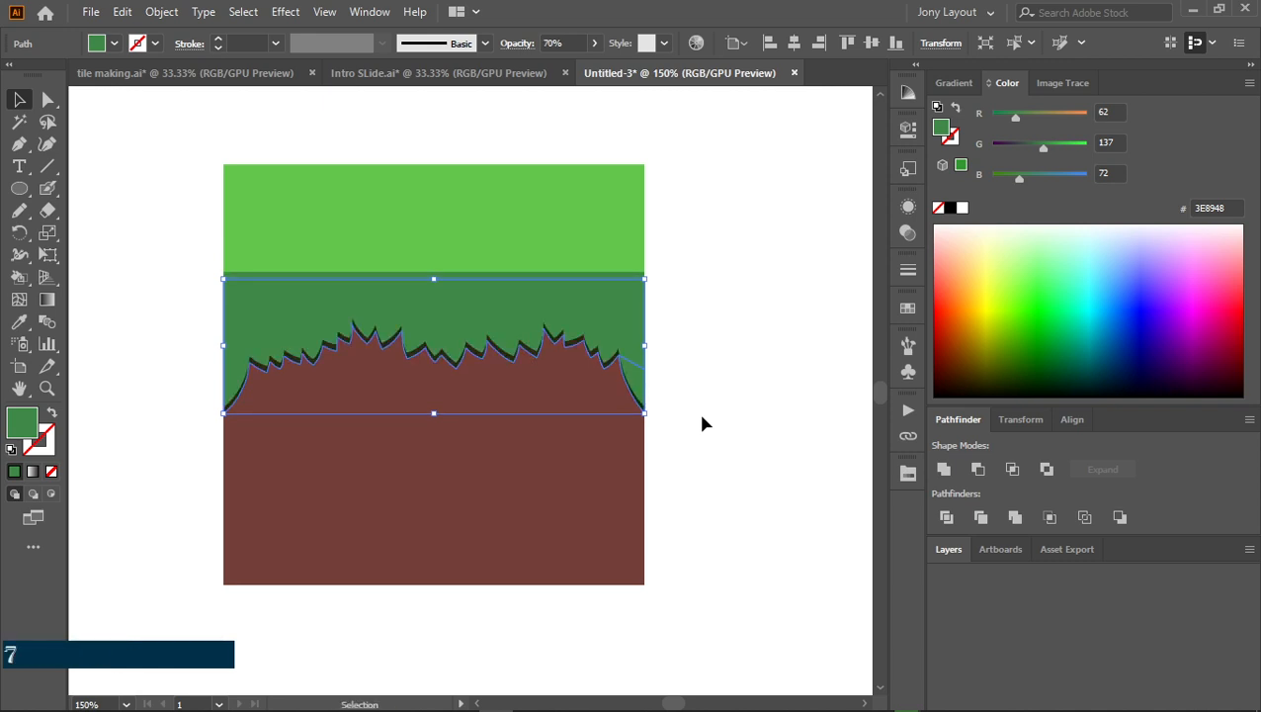
pyautogui.click(731, 417)
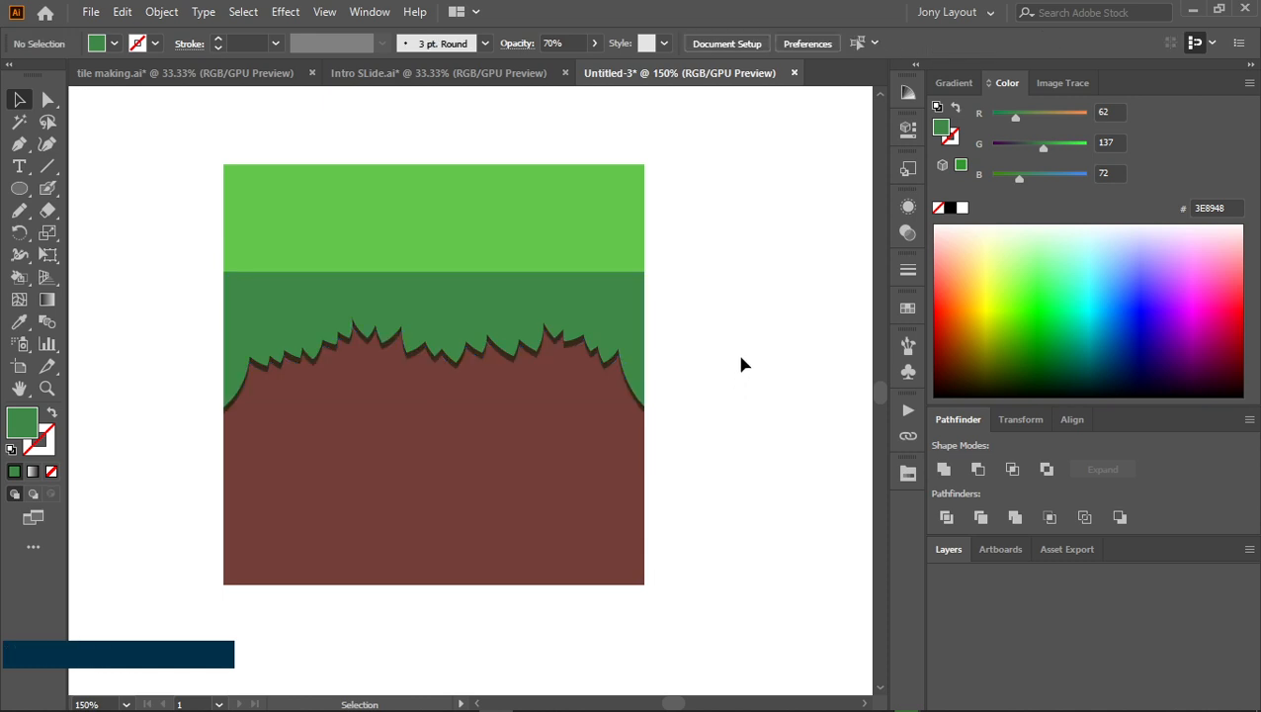
# Draw a closed, rounded rock shape beside the tile with the Curvature tool, using four points
pyautogui.press('space')
pyautogui.moveTo(738, 373); pyautogui.dragTo(682, 326)
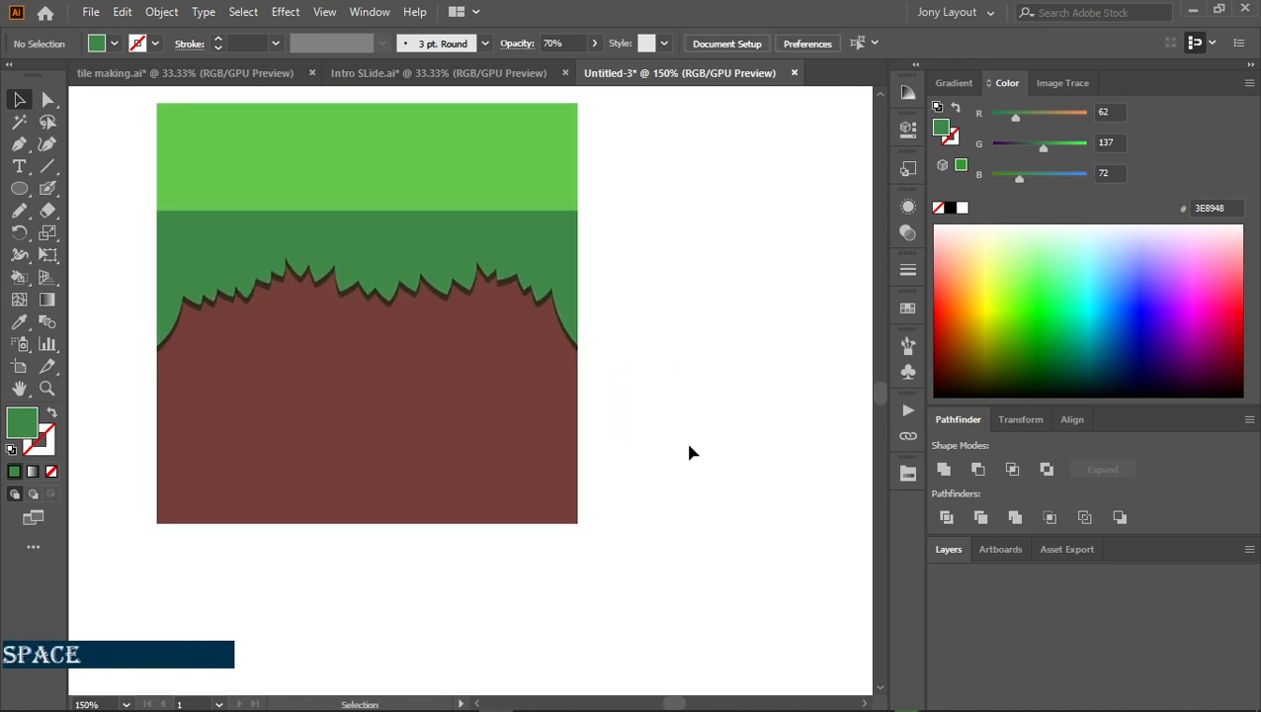
pyautogui.press('c')
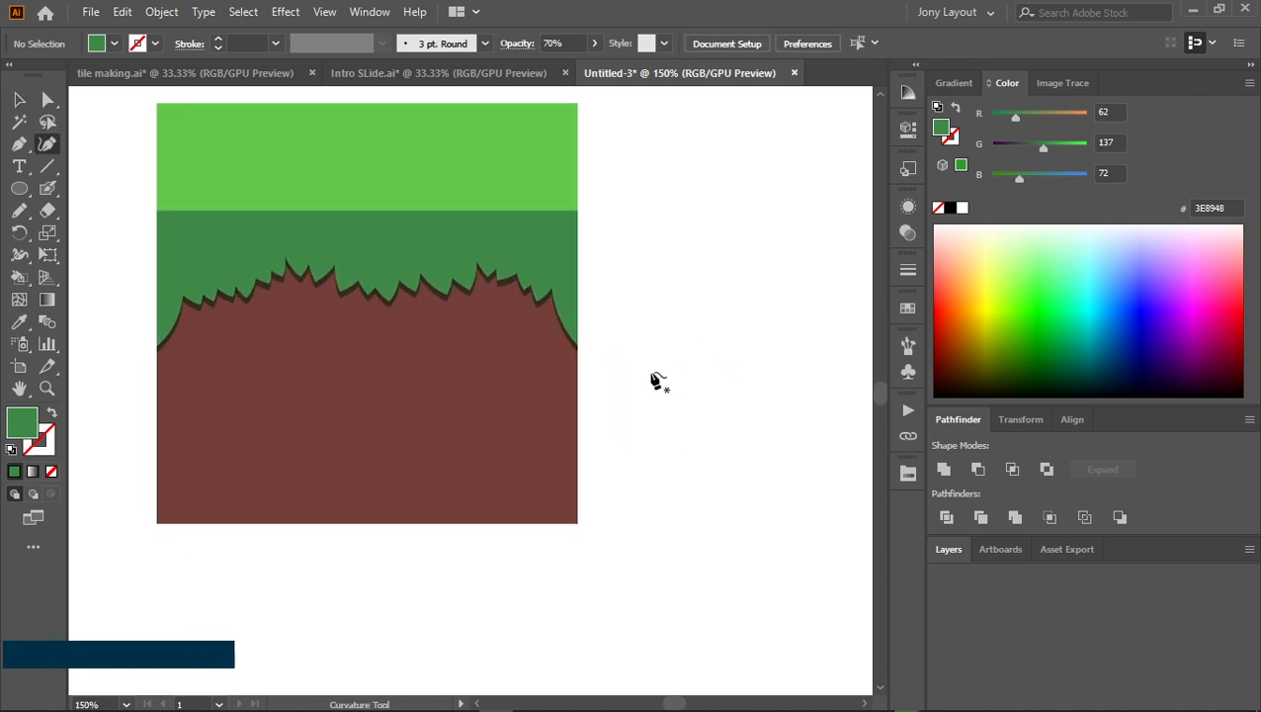
pyautogui.click(743, 355)
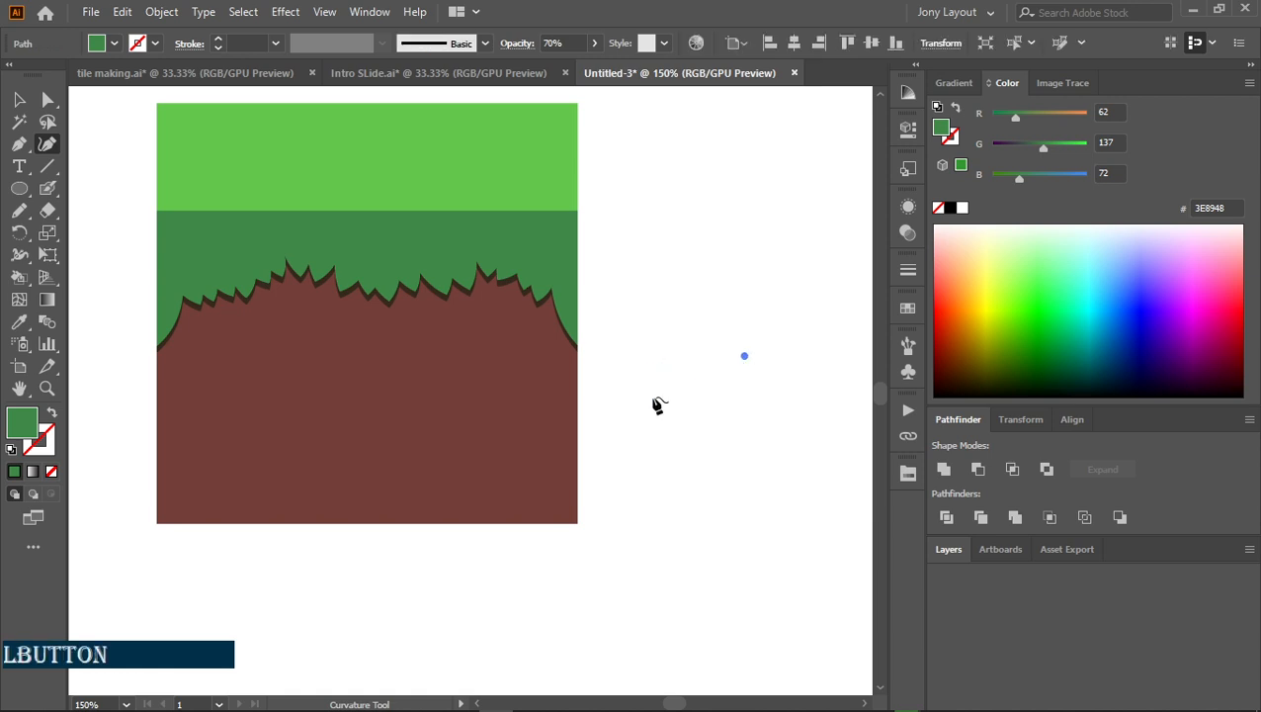
pyautogui.click(686, 350)
pyautogui.click(680, 419)
pyautogui.click(730, 410)
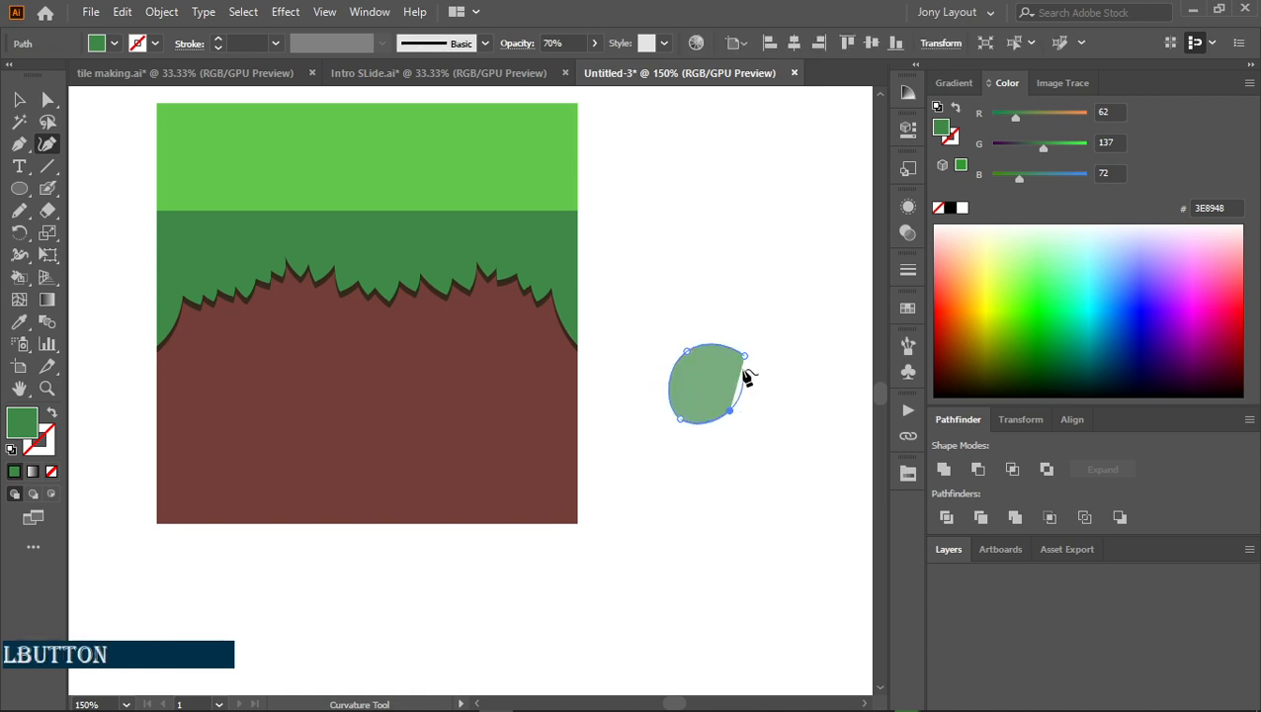
pyautogui.click(743, 355)
# Fill the rock with the dark navy swatch 262b44 from the endesga-32 swatch library
pyautogui.click(908, 474)
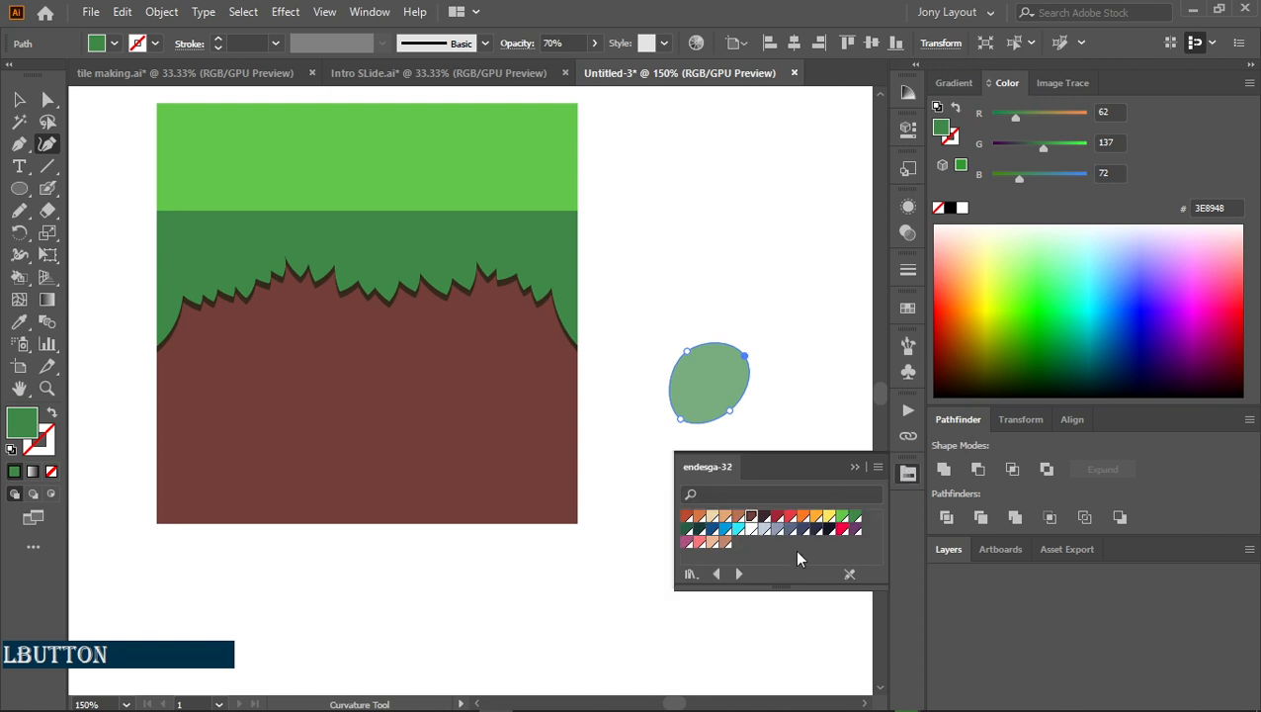
pyautogui.click(803, 531)
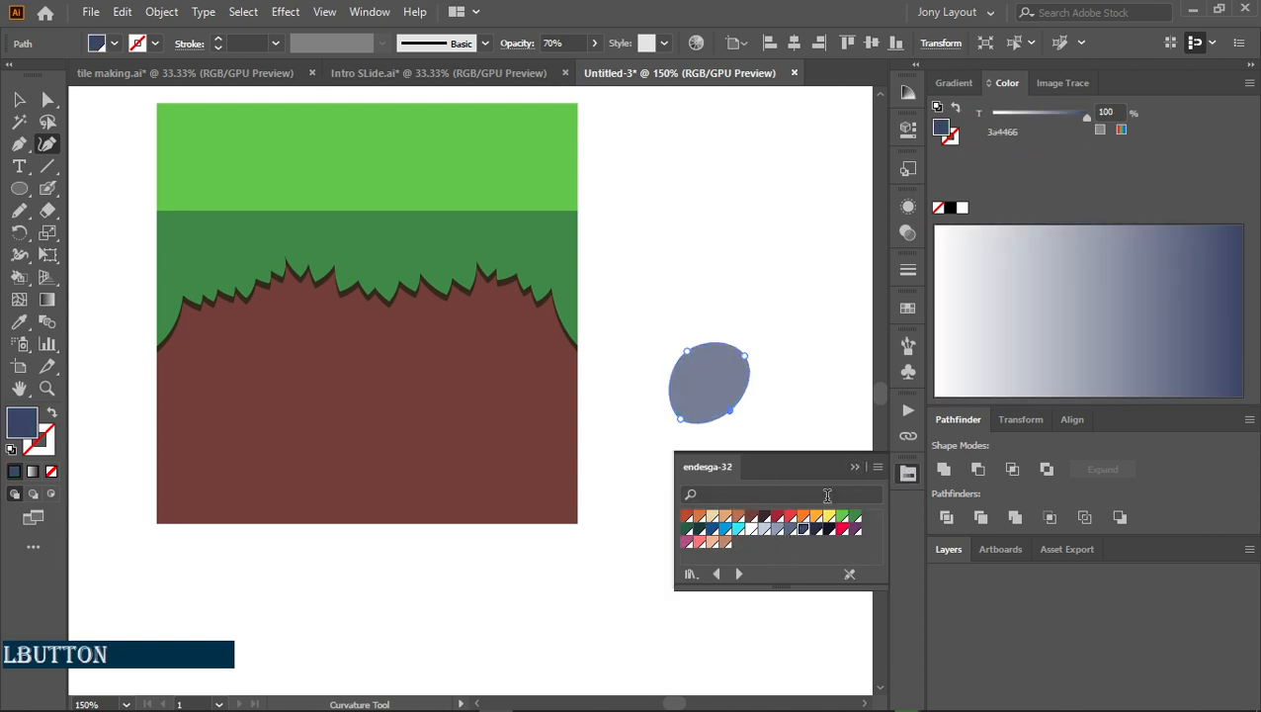
pyautogui.click(817, 529)
pyautogui.click(855, 468)
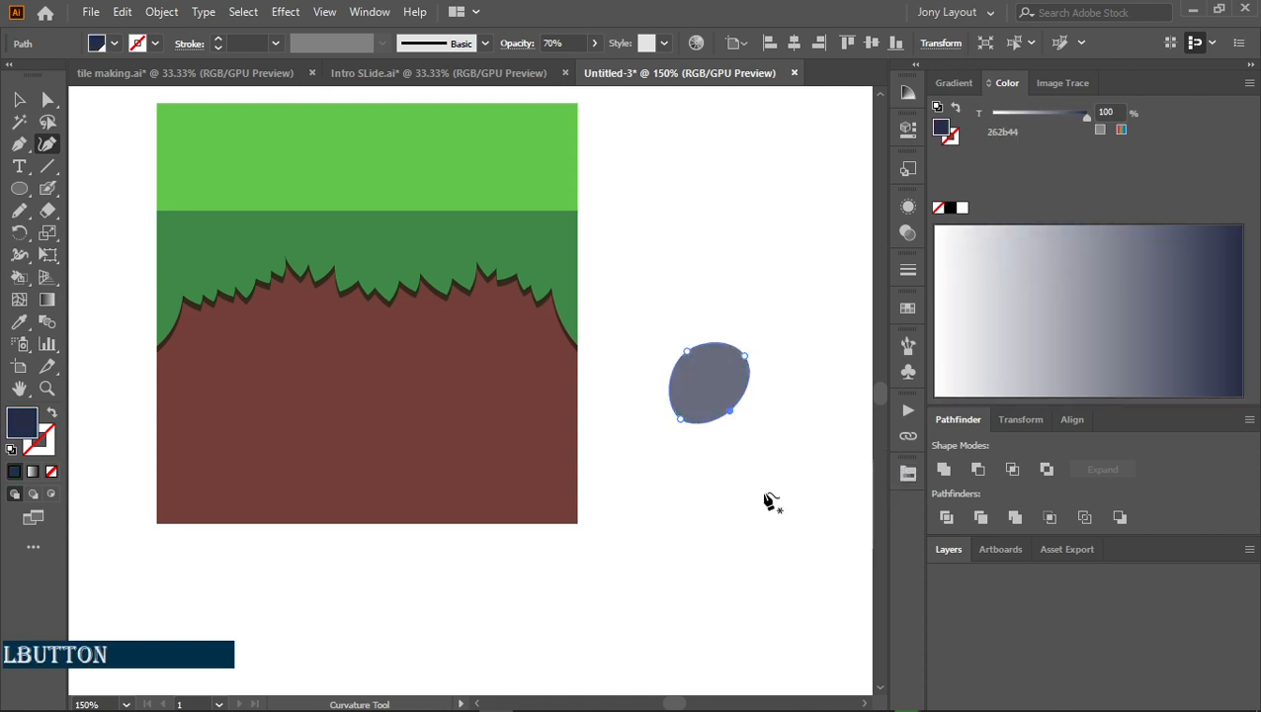
# Draw a second closed, rounded rock of similar size below the first one, using four curvature points
pyautogui.click(692, 515)
pyautogui.click(648, 567)
pyautogui.click(699, 595)
pyautogui.click(719, 542)
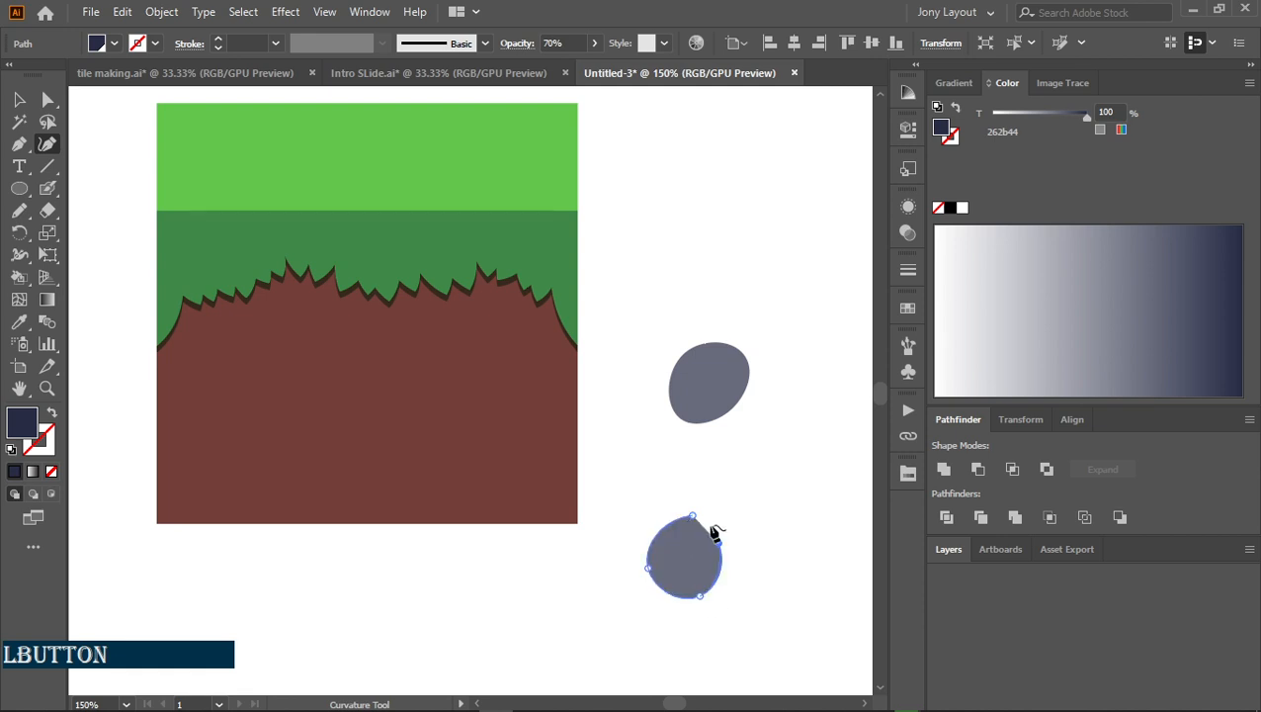
pyautogui.click(692, 514)
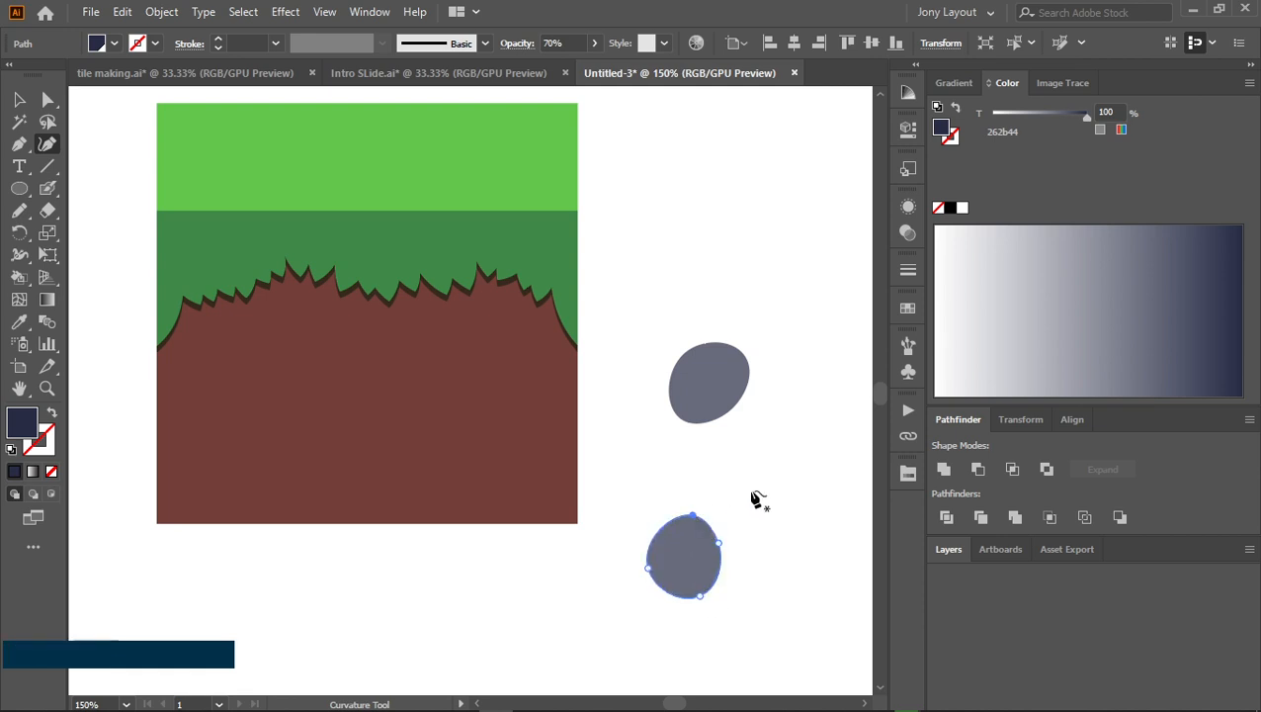
# Draw a smaller closed rock from three curvature points between the two large rocks, offset away from the tile, and deselect it
pyautogui.click(790, 460)
pyautogui.click(763, 507)
pyautogui.click(799, 502)
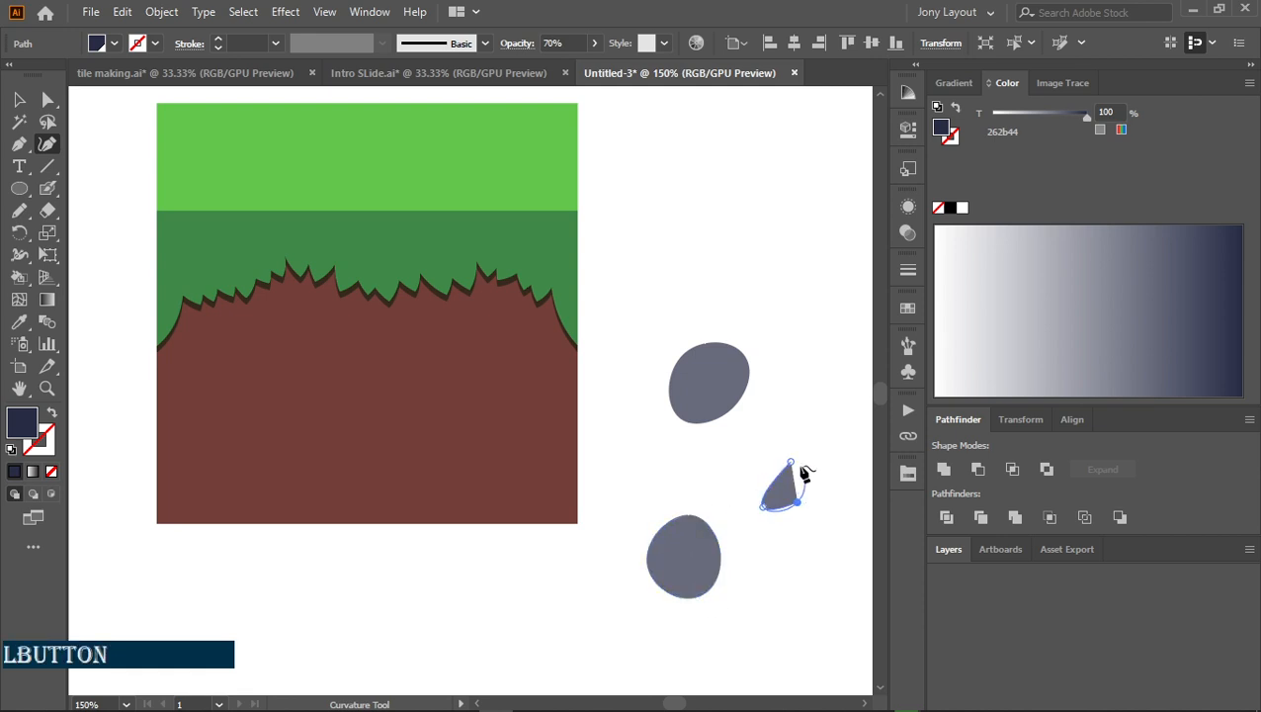
pyautogui.click(793, 465)
pyautogui.press('v')
pyautogui.click(787, 569)
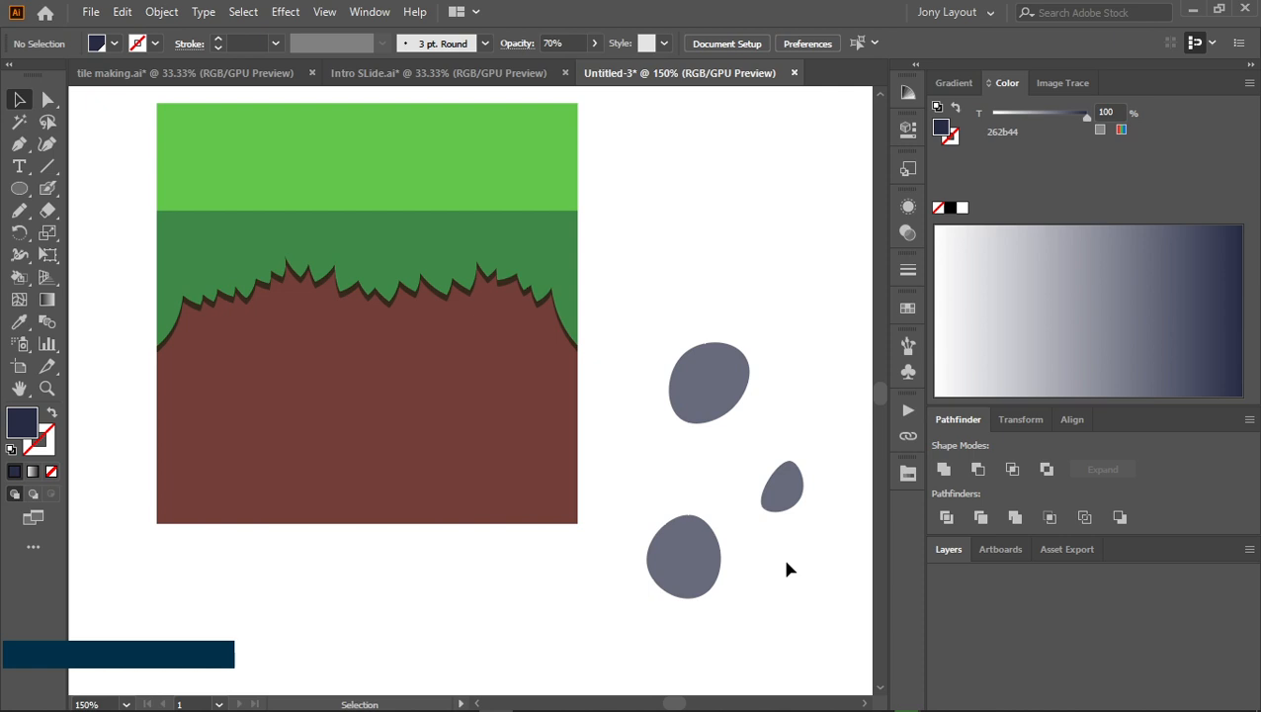
# Draw a closed freehand Pencil shape that overlaps the upper-left part of the first rock
pyautogui.press('n')
pyautogui.moveTo(653, 403); pyautogui.dragTo(704, 378)
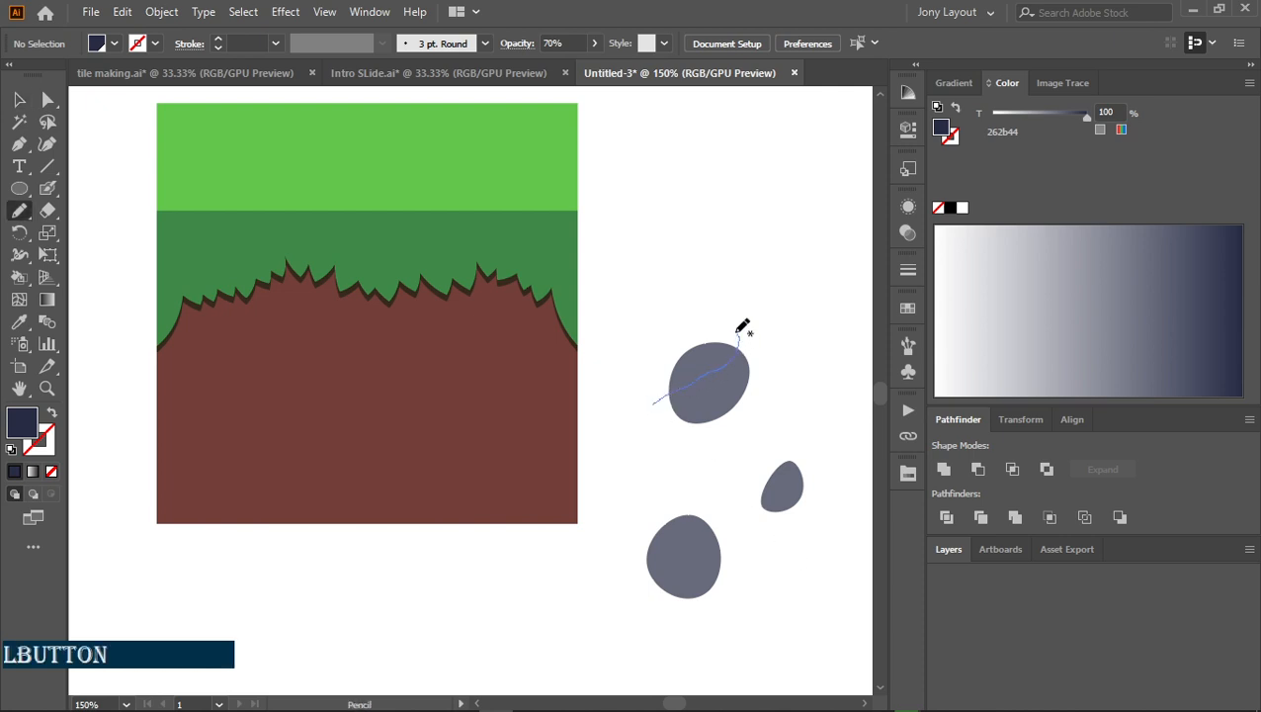
pyautogui.moveTo(743, 326)
pyautogui.mouseDown()
pyautogui.moveTo(675, 324)
pyautogui.moveTo(650, 401)
pyautogui.mouseUp()
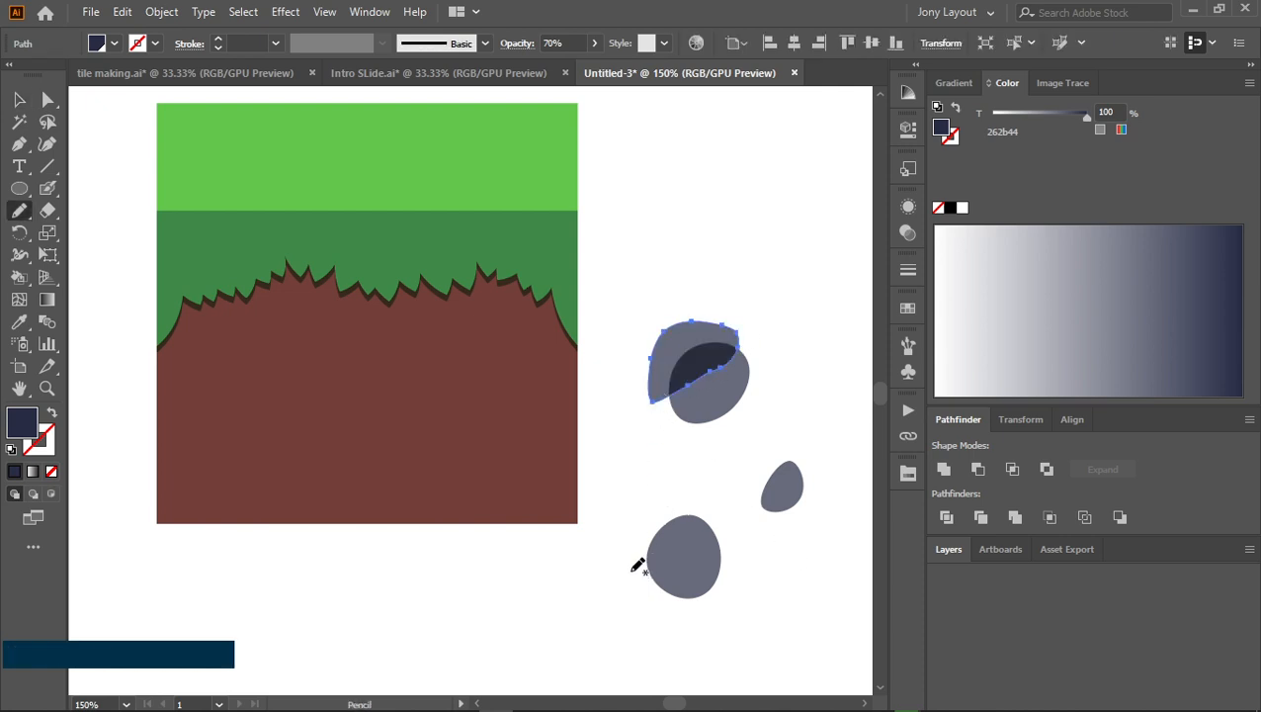
# Select all the rocks and the pencil shape, and remove their 70% Multiply opacity setting from the appearance
pyautogui.click(909, 206)
pyautogui.click(908, 206)
pyautogui.press('v')
pyautogui.click(697, 467)
pyautogui.moveTo(634, 244); pyautogui.dragTo(832, 593)
pyautogui.click(909, 206)
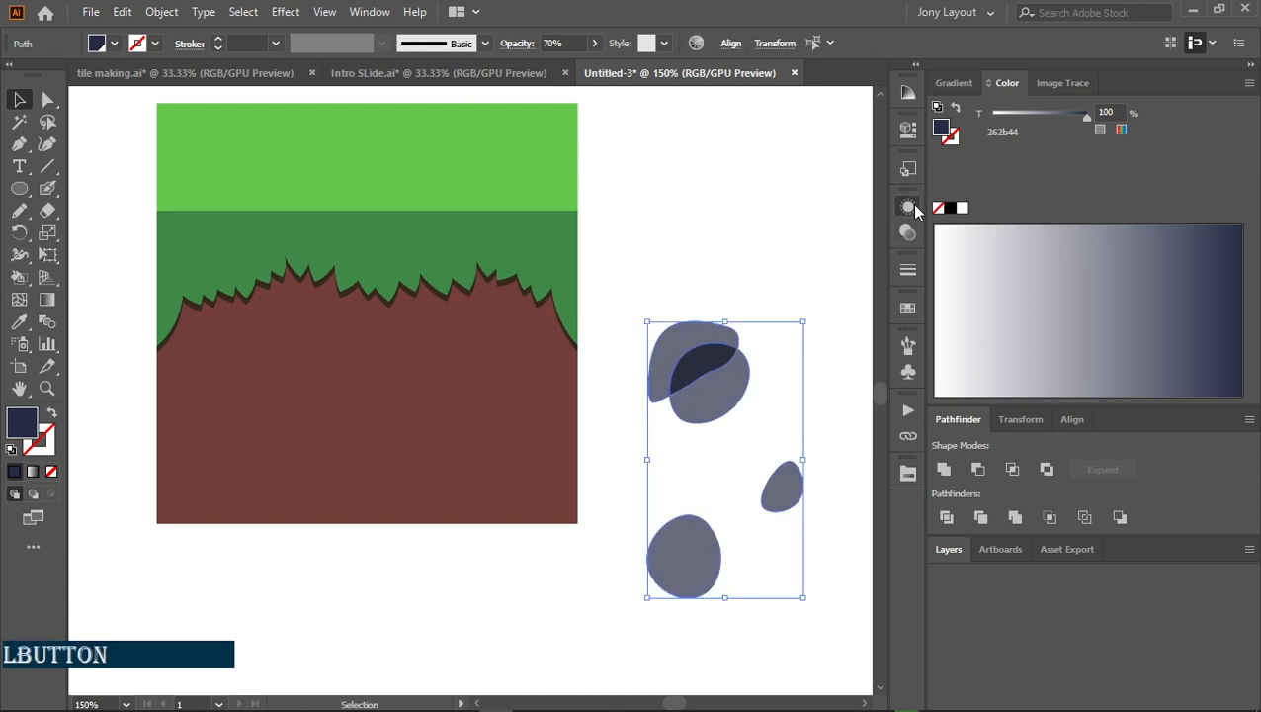
pyautogui.scroll(-2, 800, 261)
pyautogui.click(796, 315)
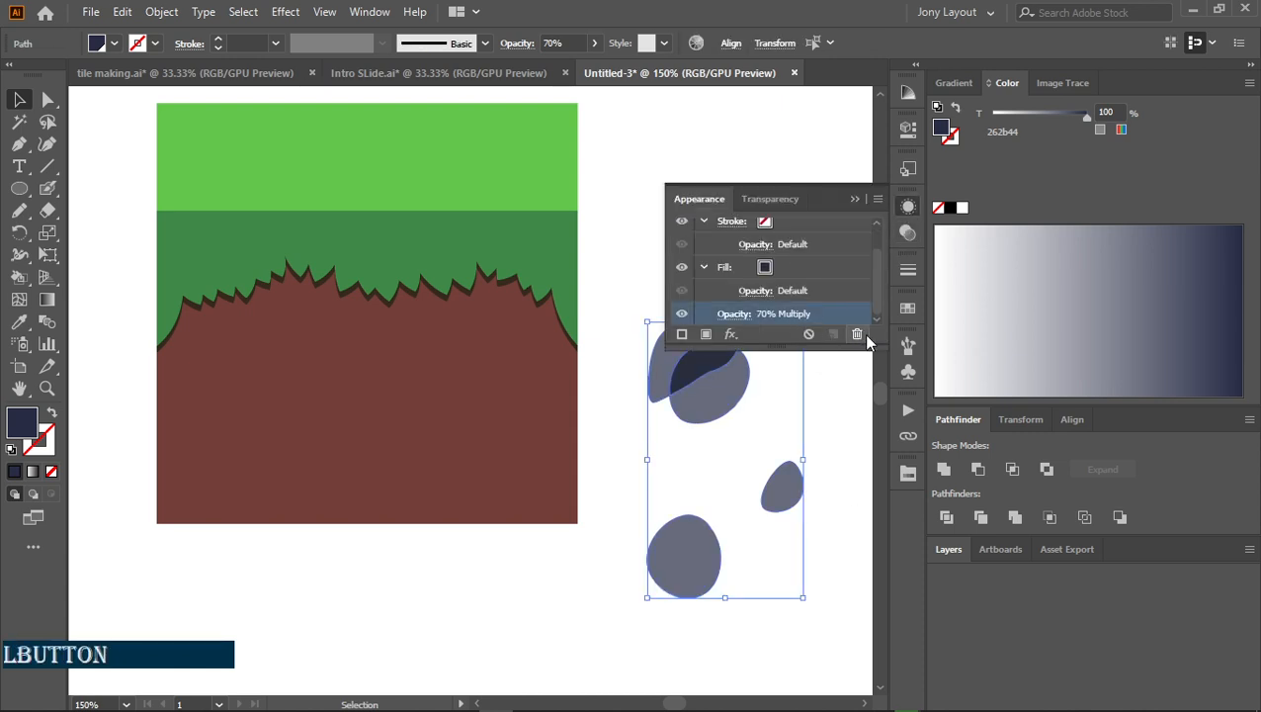
pyautogui.click(856, 333)
pyautogui.click(828, 440)
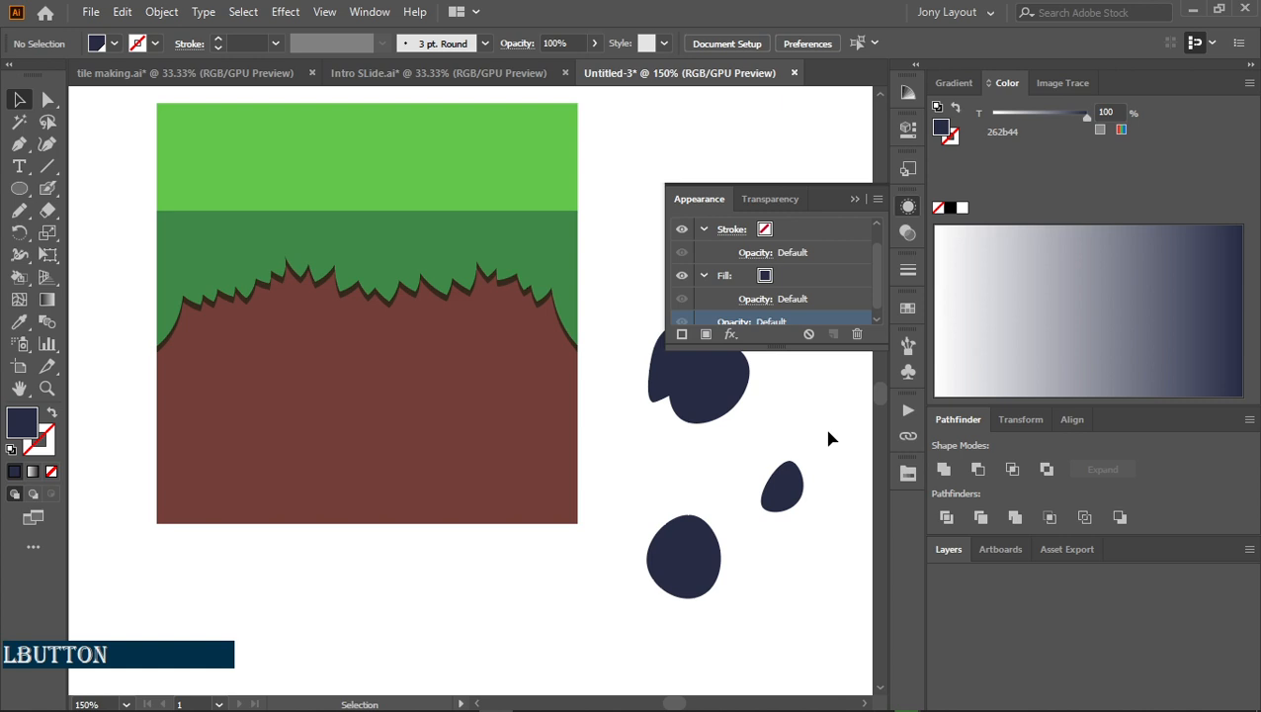
pyautogui.click(855, 198)
# Set the pencil shape overlapping the first rock to Multiply blending and deselect it
pyautogui.click(671, 356)
pyautogui.press('shift')
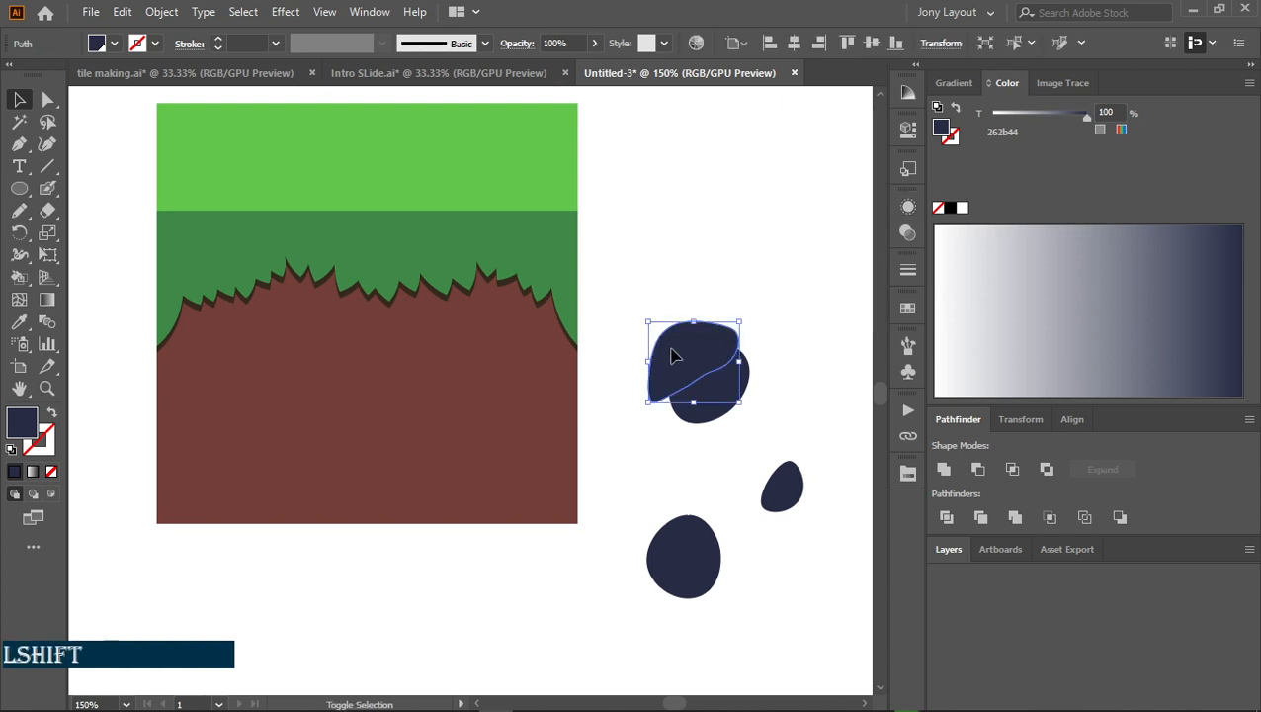
pyautogui.hotkey('shift', 'd')
pyautogui.click(747, 213)
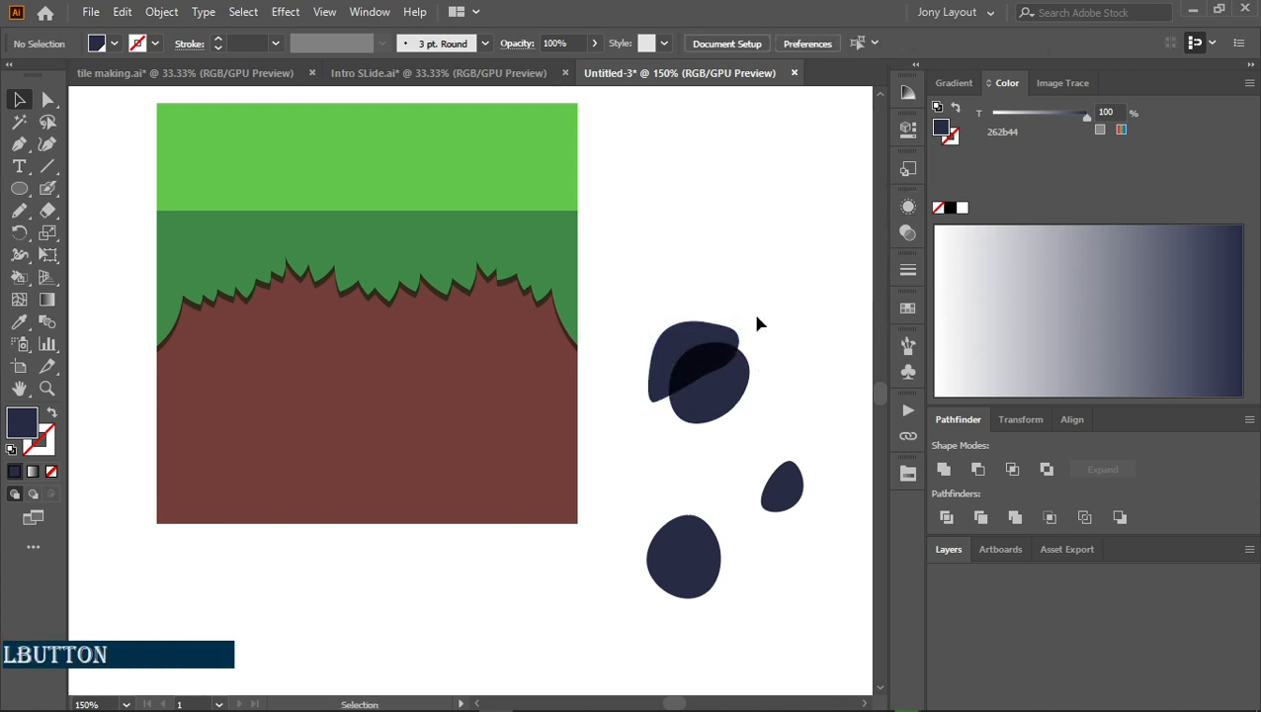
# Draw closed freehand Pencil shapes overlapping the upper part of the second large rock and the lower-right part of the small rock
pyautogui.moveTo(810, 445); pyautogui.dragTo(789, 383)
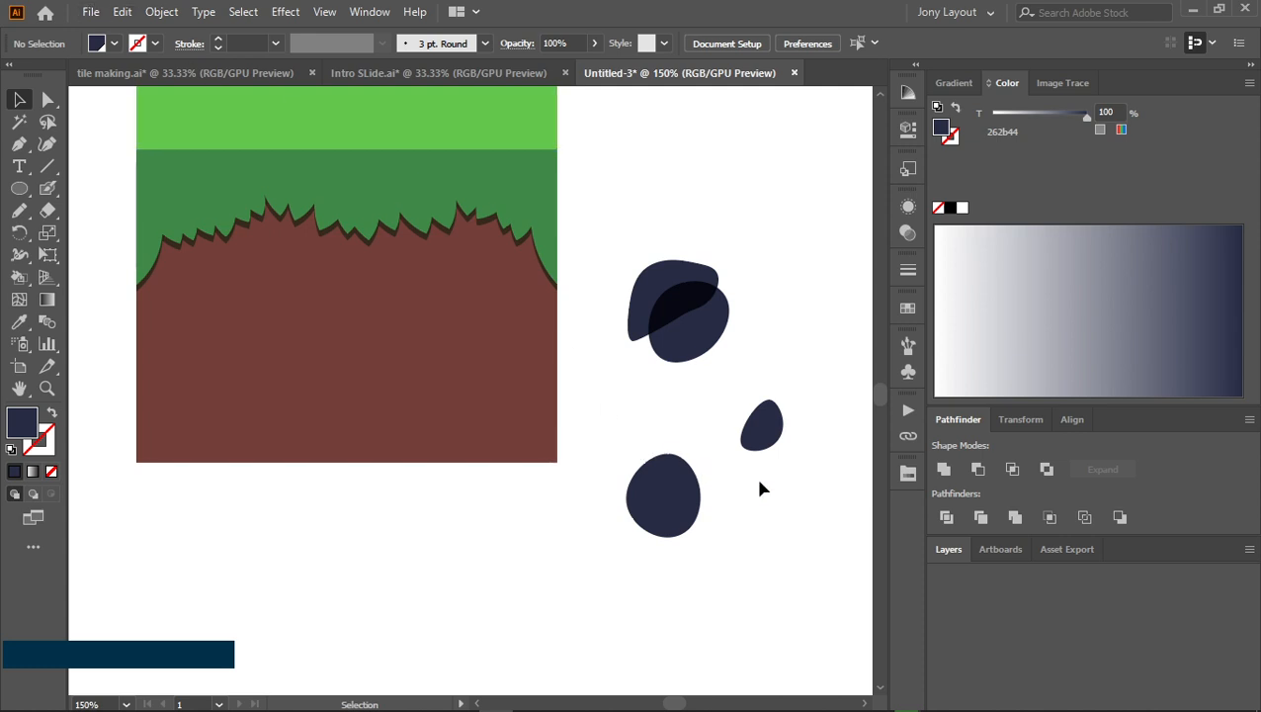
pyautogui.moveTo(755, 474); pyautogui.dragTo(720, 468)
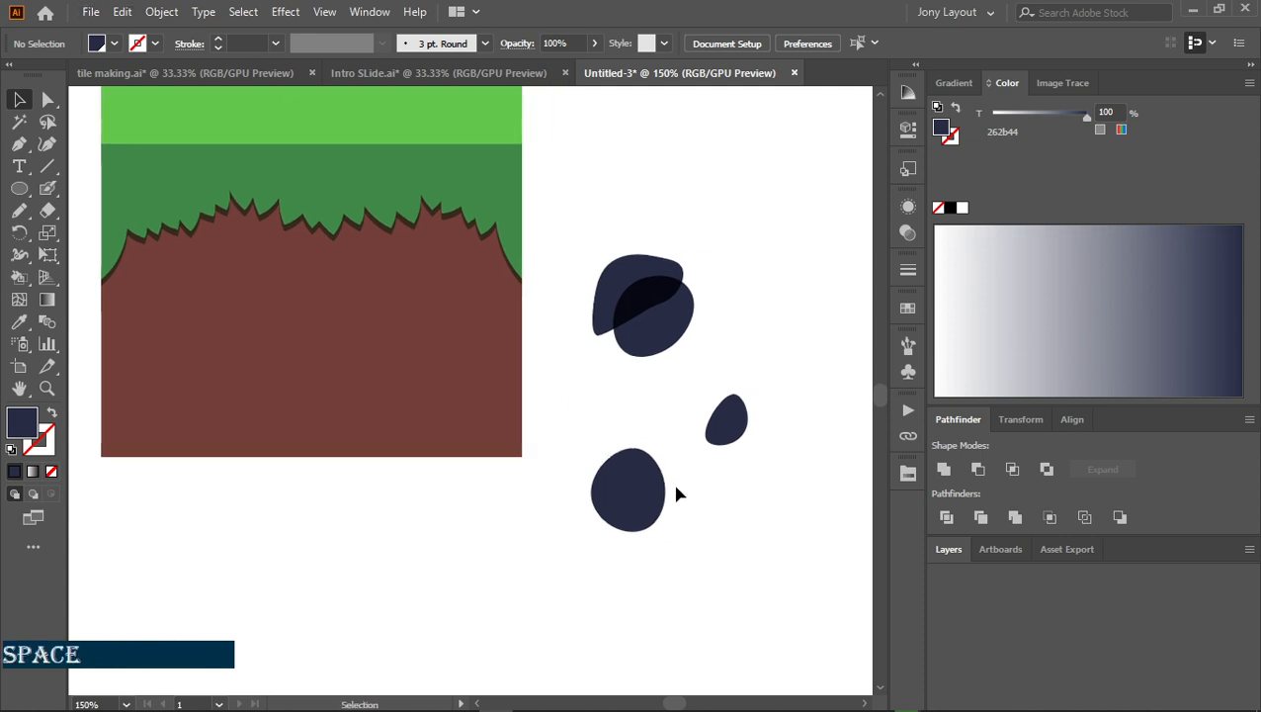
pyautogui.press('n')
pyautogui.moveTo(570, 512)
pyautogui.mouseDown()
pyautogui.moveTo(676, 445)
pyautogui.moveTo(647, 412)
pyautogui.moveTo(582, 435)
pyautogui.moveTo(566, 479)
pyautogui.moveTo(570, 511)
pyautogui.mouseUp()
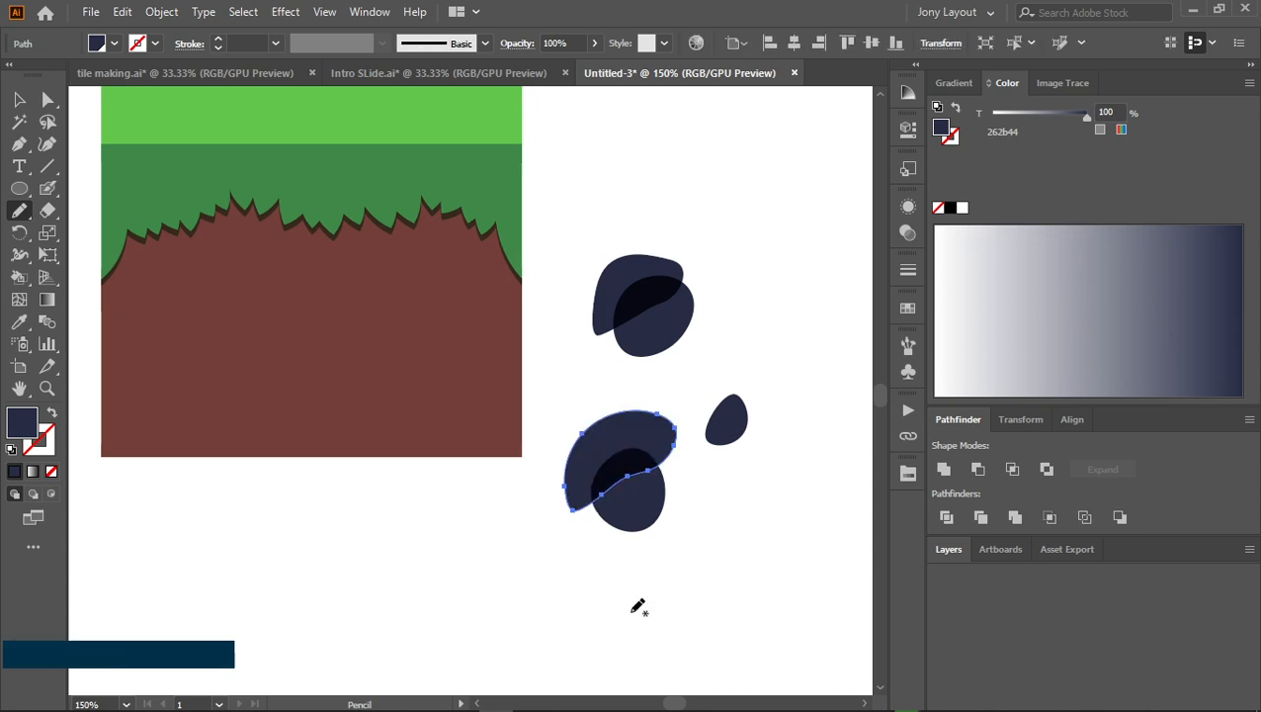
pyautogui.moveTo(720, 451)
pyautogui.mouseDown()
pyautogui.moveTo(755, 412)
pyautogui.moveTo(732, 452)
pyautogui.mouseUp()
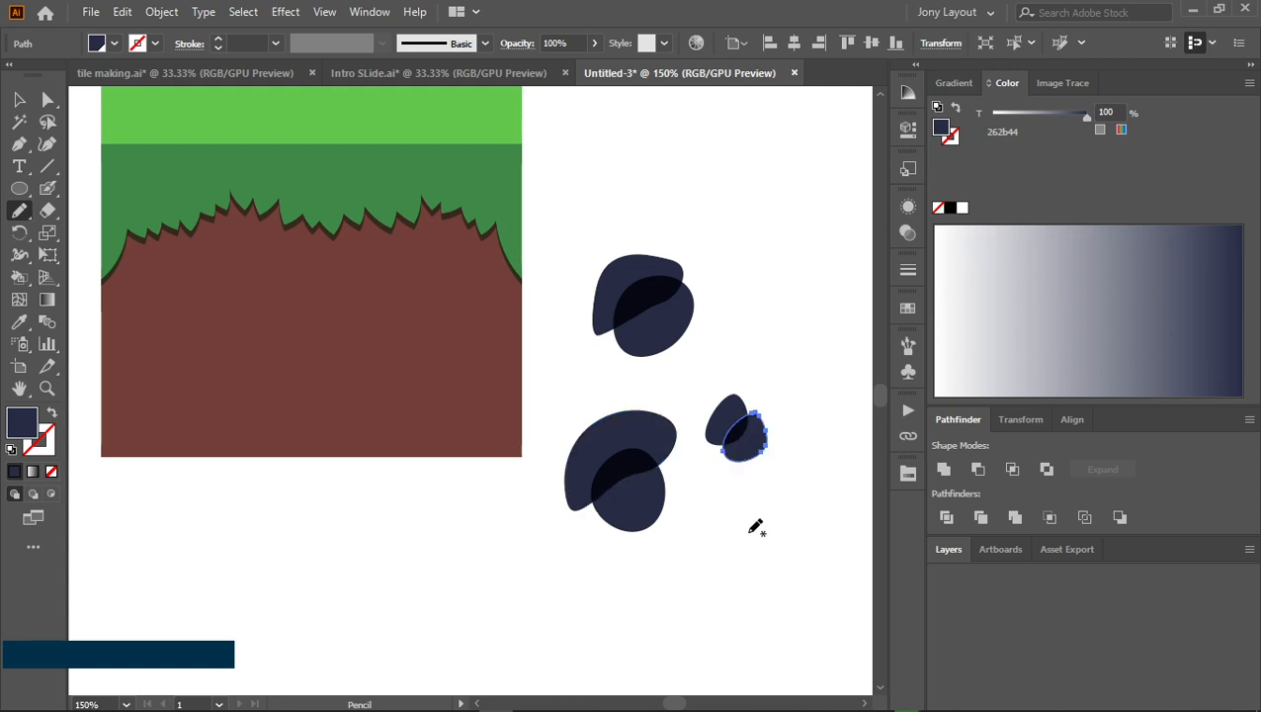
pyautogui.press('v')
pyautogui.click(701, 491)
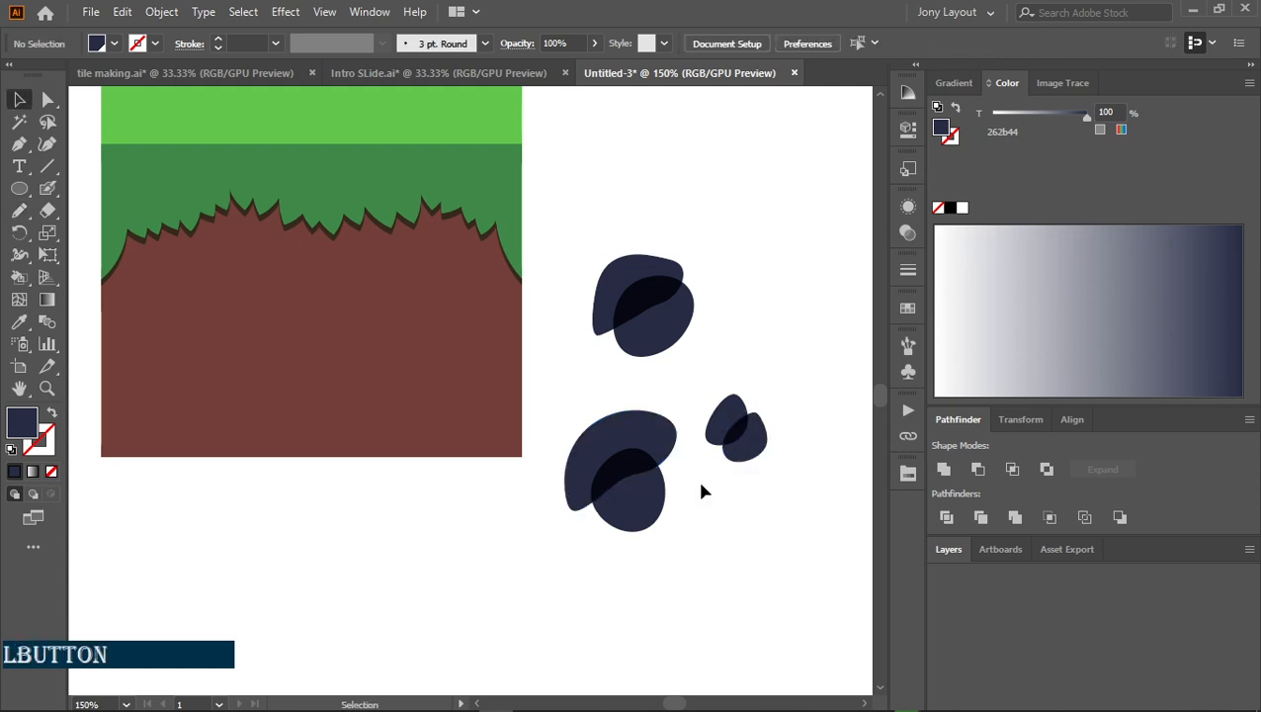
# Split the three rocks and their overlapping pencil shapes with Pathfinder Divide, and ungroup the resulting pieces
pyautogui.press('space')
pyautogui.moveTo(711, 490); pyautogui.dragTo(670, 486)
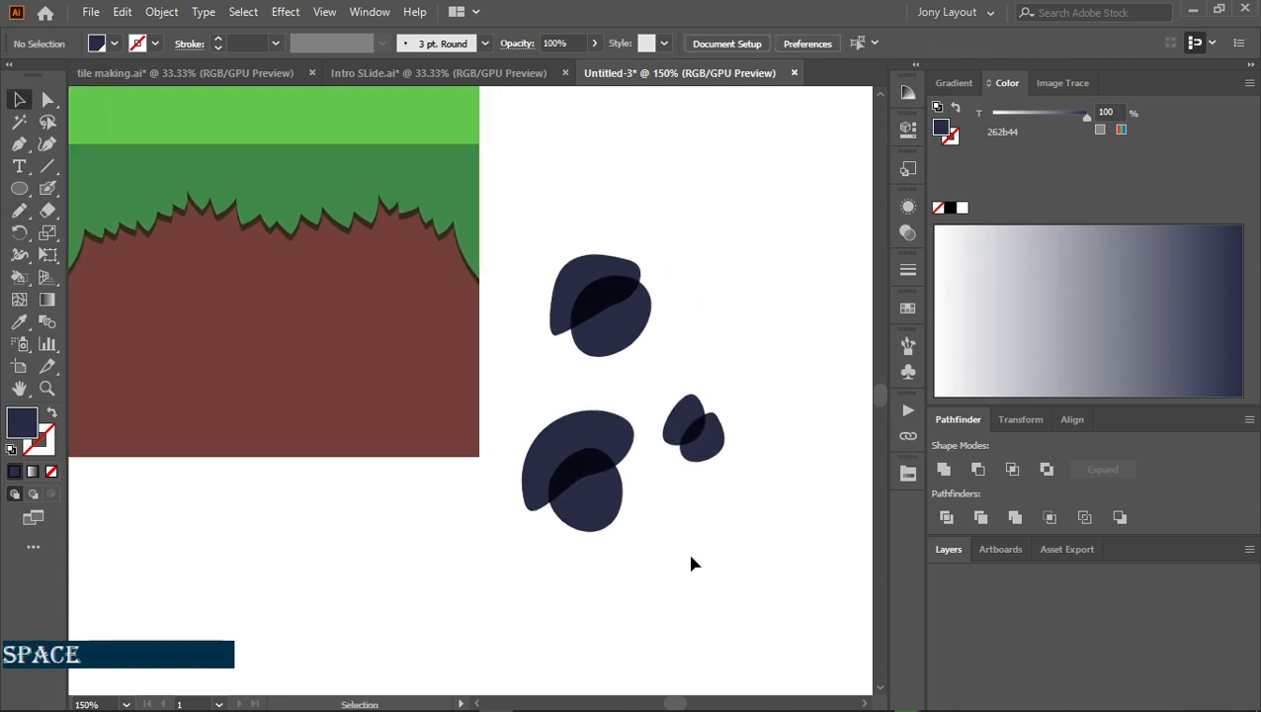
pyautogui.moveTo(510, 213); pyautogui.dragTo(791, 550)
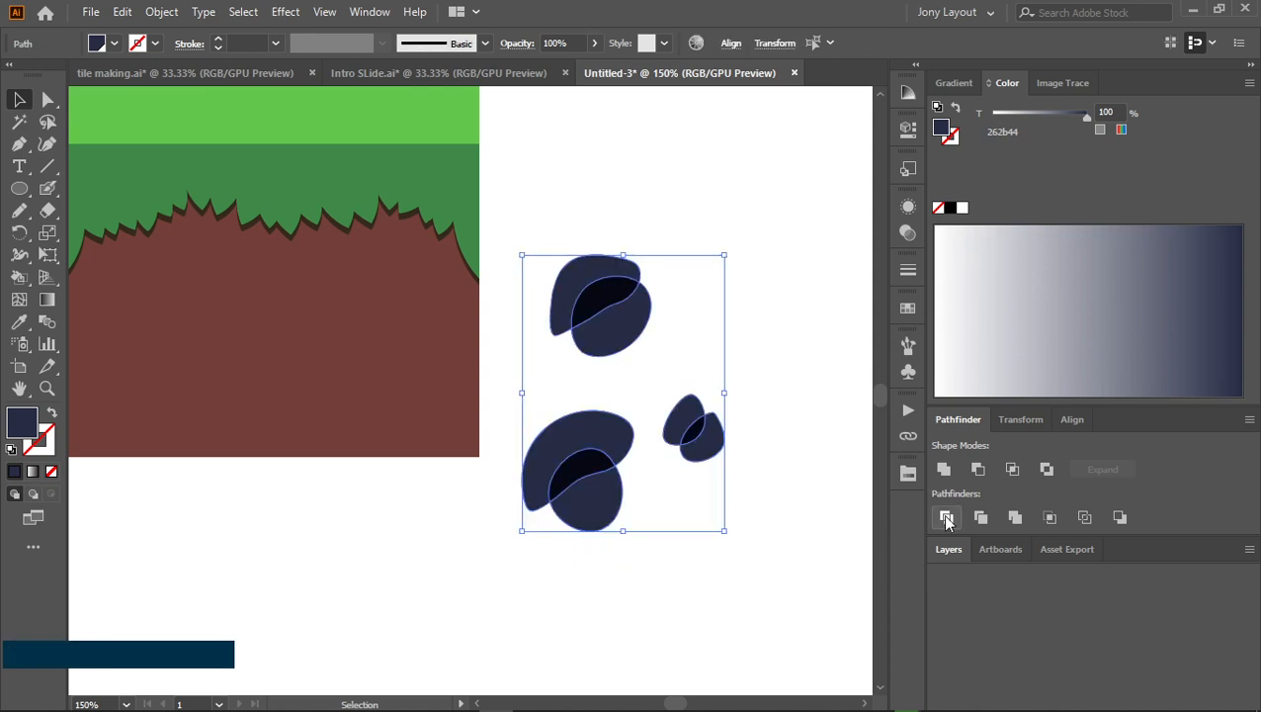
pyautogui.click(946, 518)
pyautogui.click(793, 548)
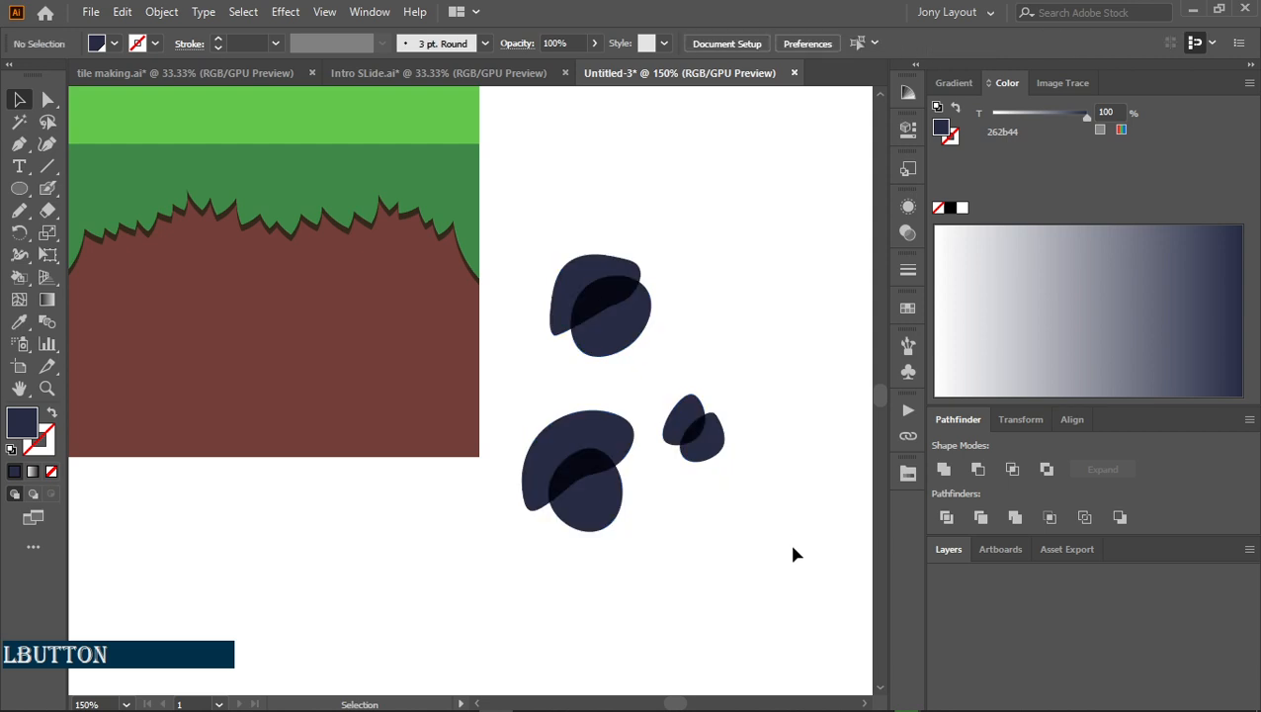
pyautogui.moveTo(500, 233); pyautogui.dragTo(774, 578)
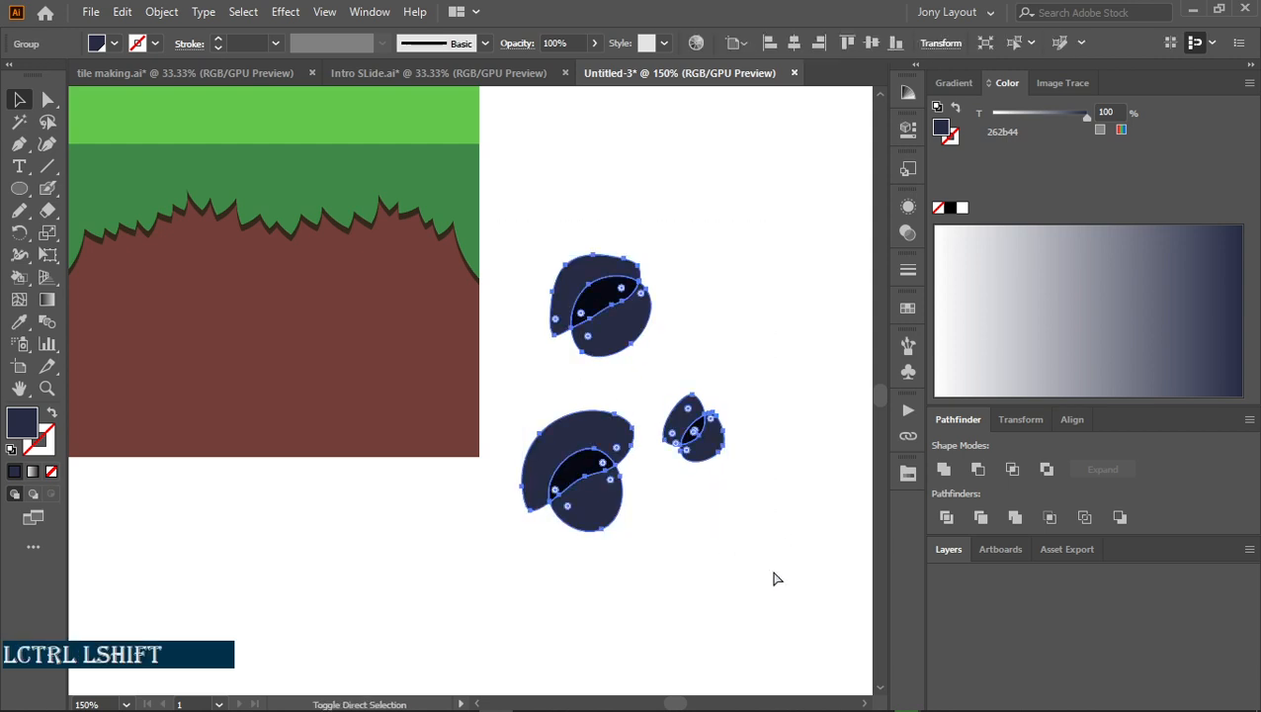
pyautogui.hotkey('ctrl', 'shift', 'g')
pyautogui.click(754, 541)
# Delete the pencil-shape pieces lying outside the three rocks, keeping only the dark overlaps inside them
pyautogui.click(685, 420)
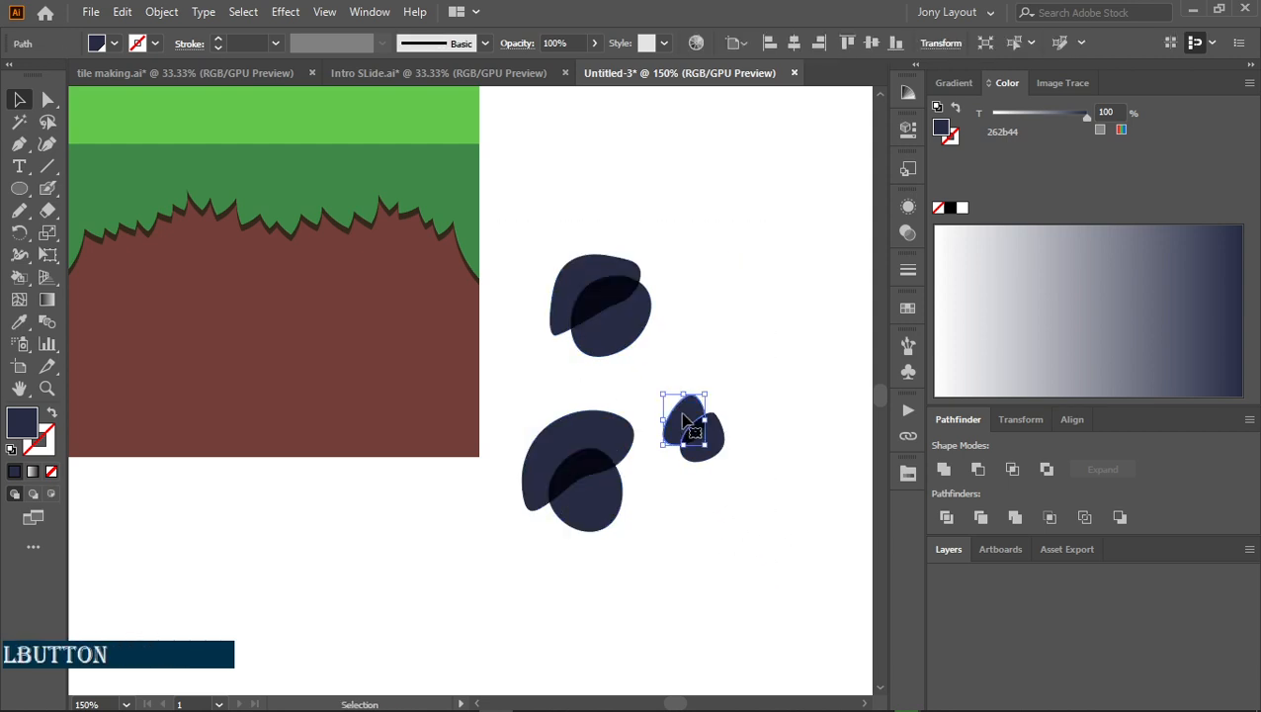
pyautogui.press('Delete')
pyautogui.click(591, 268)
pyautogui.press('Delete')
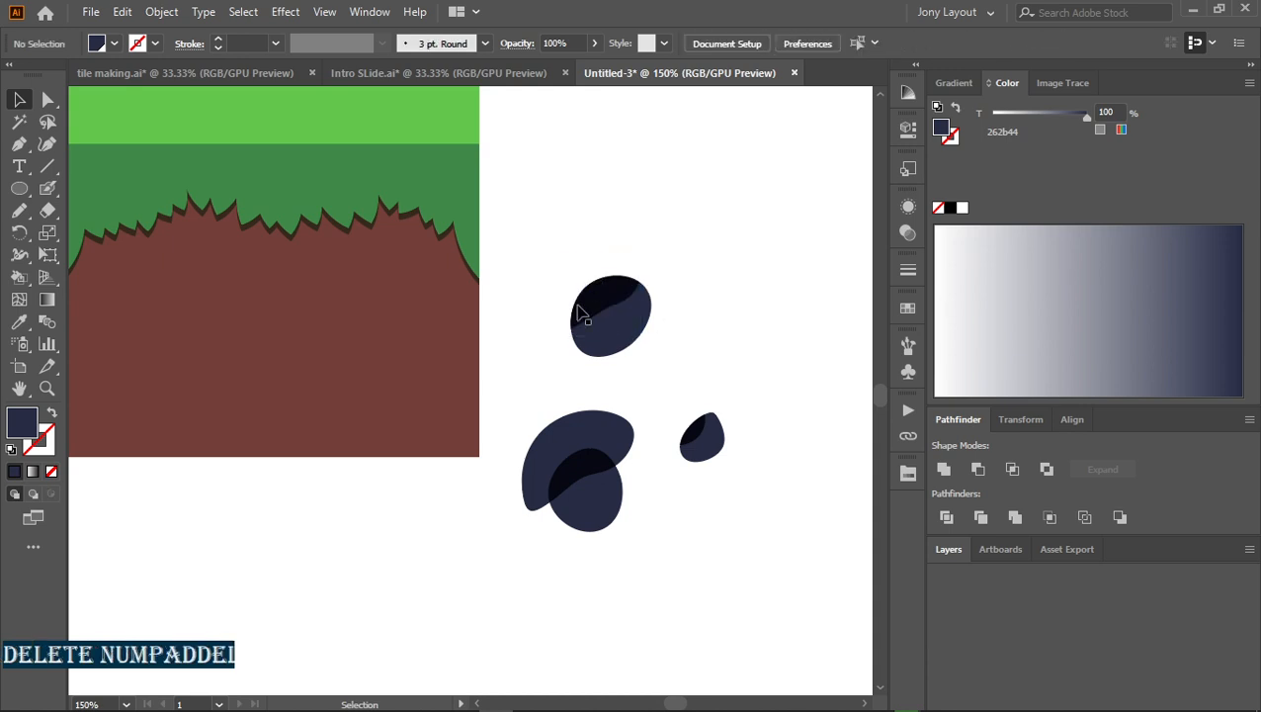
pyautogui.click(568, 450)
pyautogui.press('Delete')
pyautogui.click(688, 598)
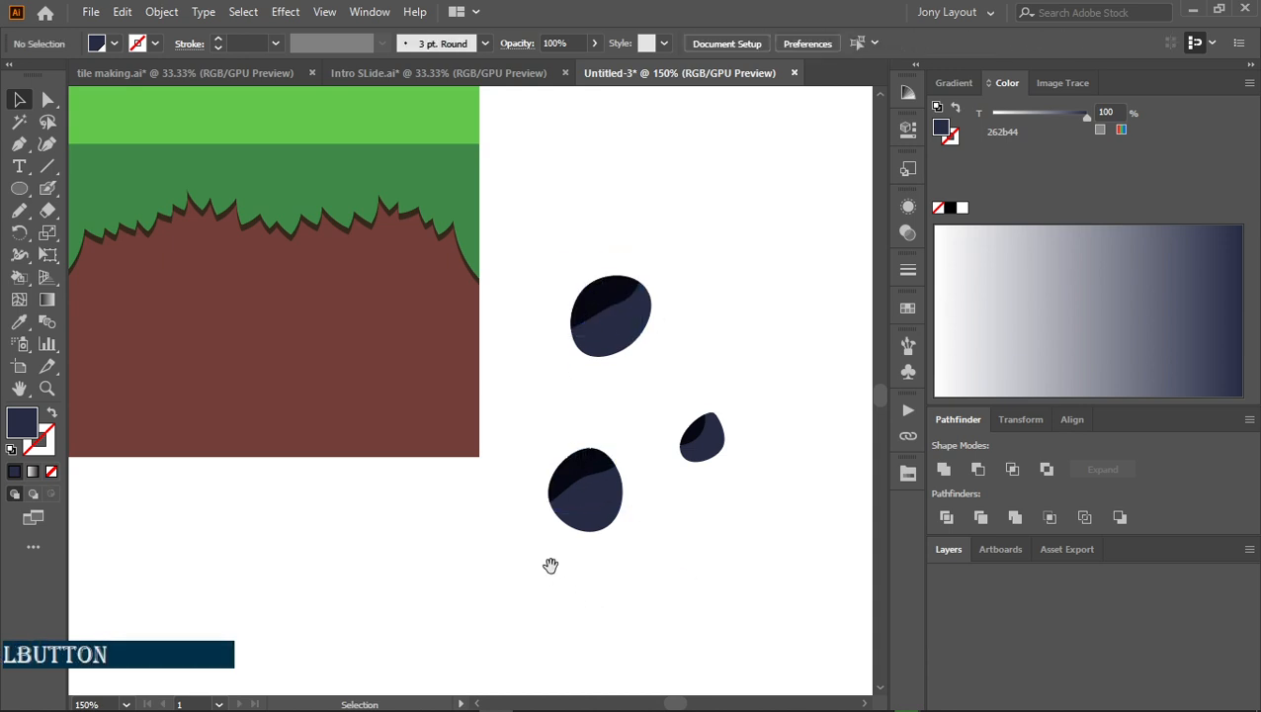
# Group the base and shadow pieces of each rock so every rock is a single object
pyautogui.moveTo(551, 564); pyautogui.dragTo(663, 543)
pyautogui.click(703, 484)
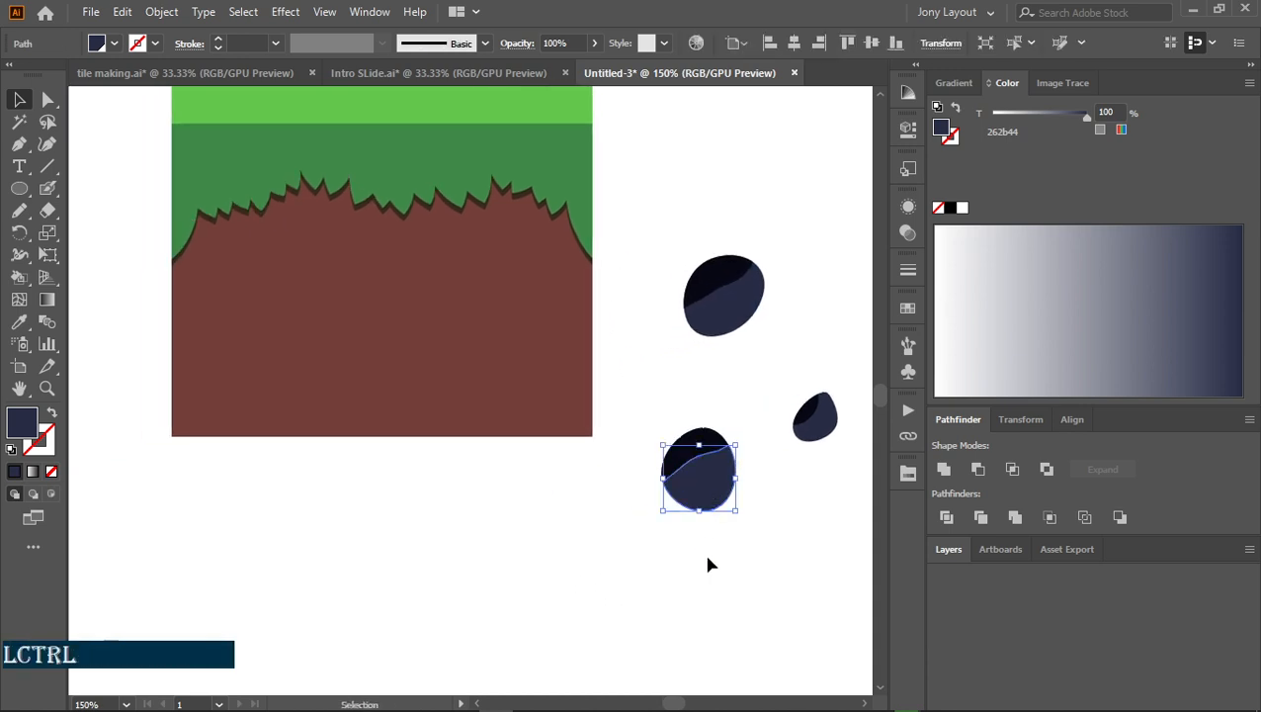
pyautogui.moveTo(644, 395); pyautogui.dragTo(753, 538)
pyautogui.press('ctrl')
pyautogui.click(781, 532)
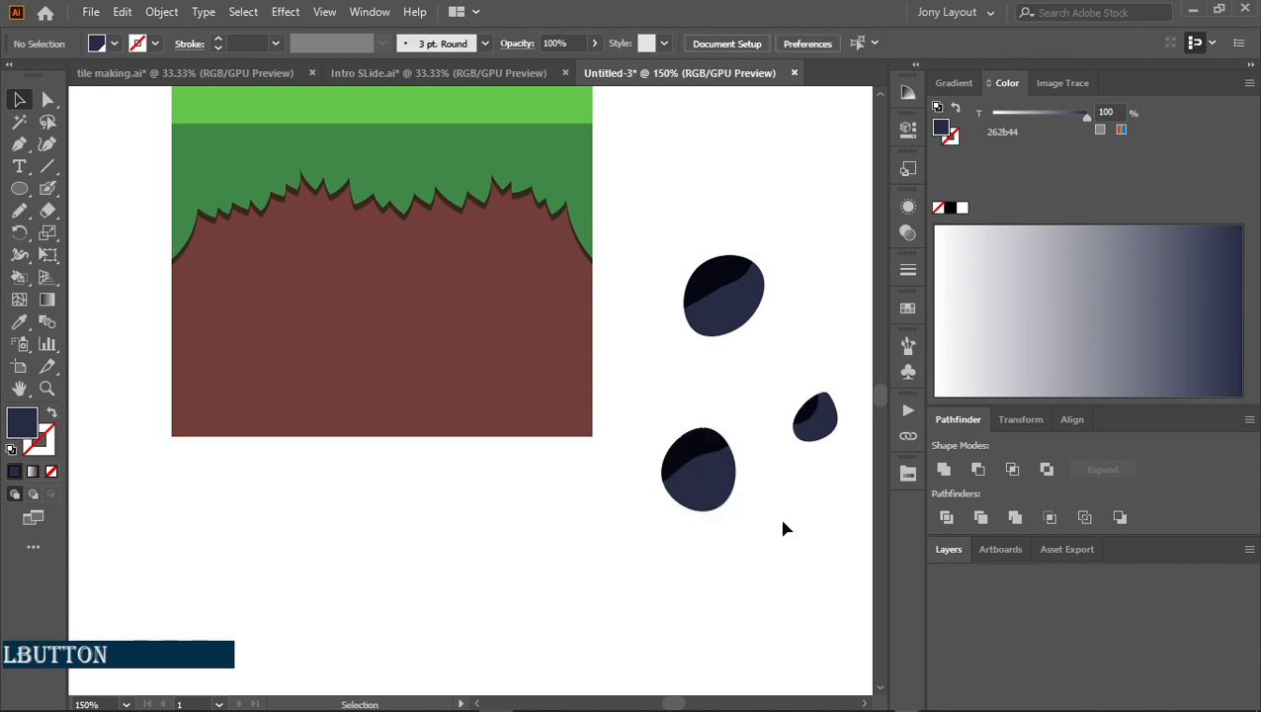
pyautogui.moveTo(767, 344); pyautogui.dragTo(802, 524)
pyautogui.click(778, 372)
pyautogui.press('ctrl')
pyautogui.click(737, 490)
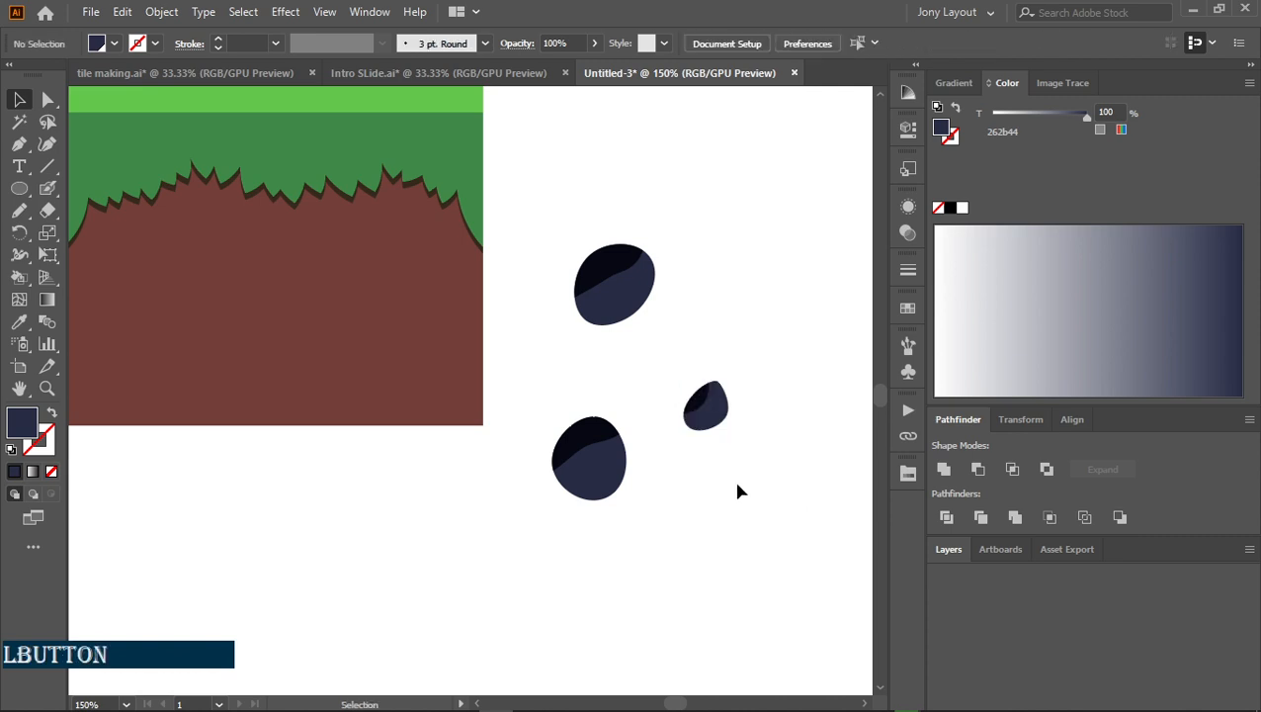
# Reflect the upper large rock across the horizontal axis and deselect it
pyautogui.click(607, 282)
pyautogui.hotkey('ctrl', 'r')
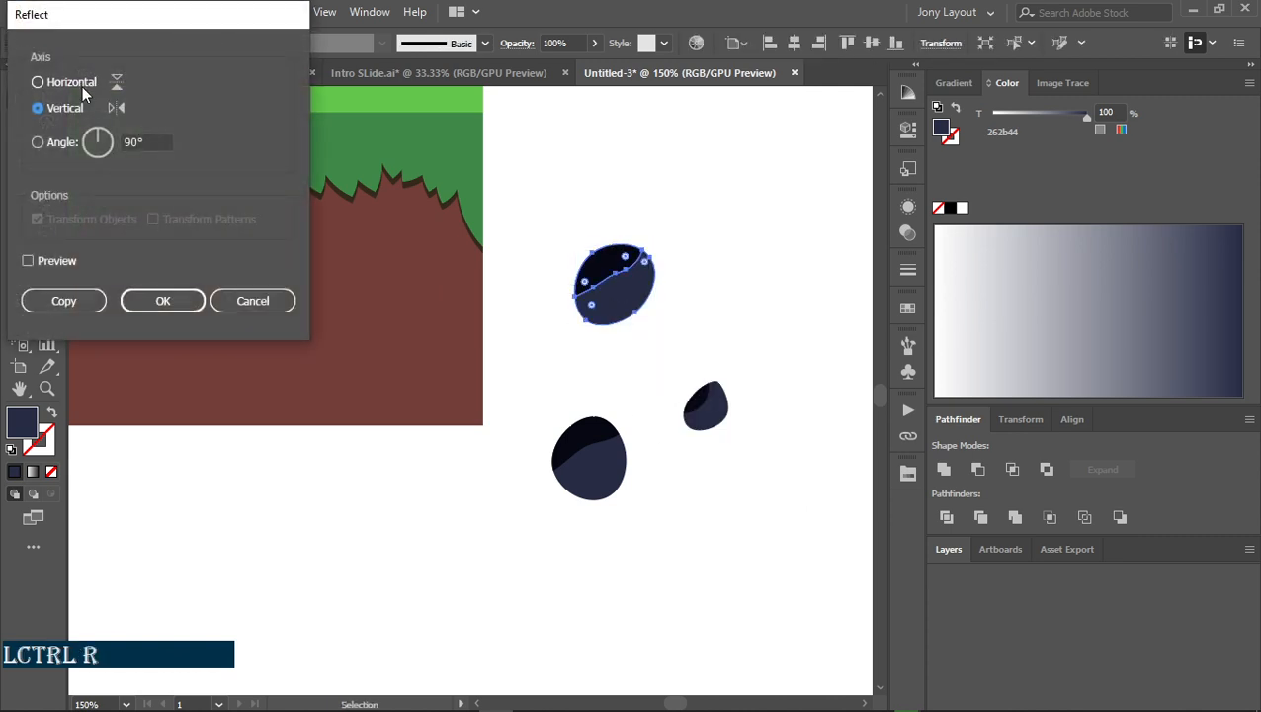
pyautogui.click(39, 83)
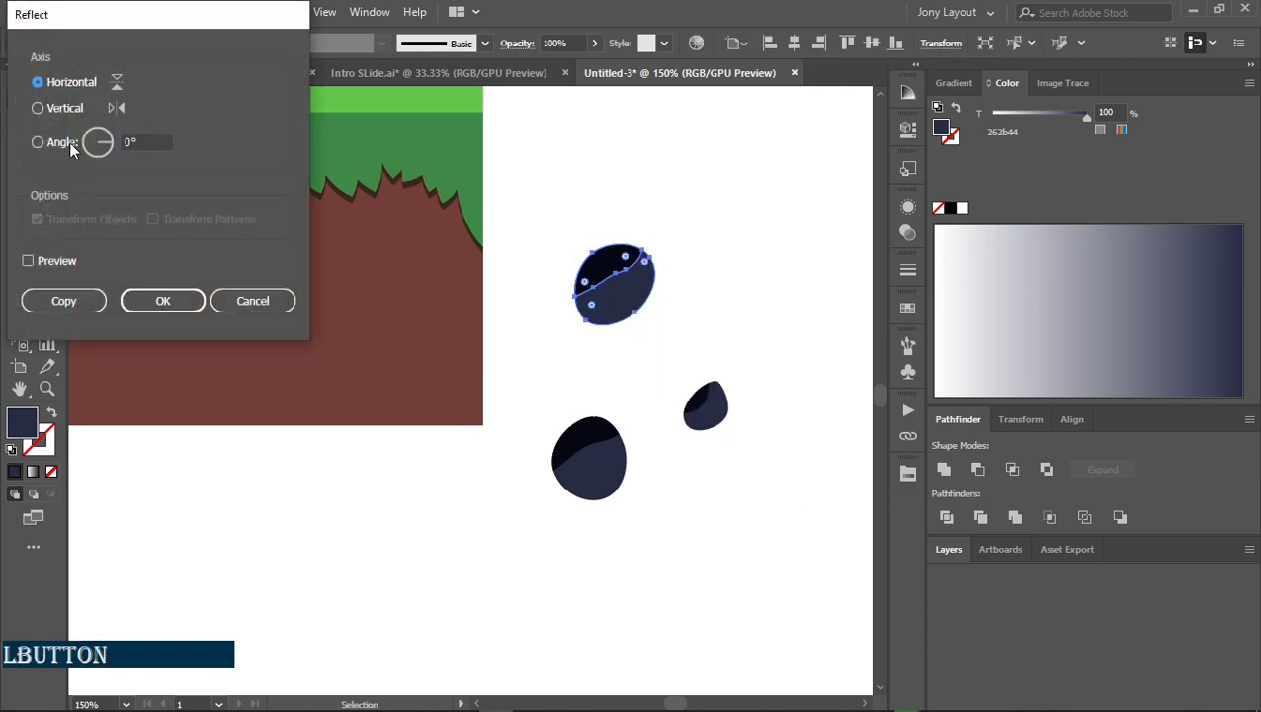
pyautogui.click(163, 301)
pyautogui.click(597, 408)
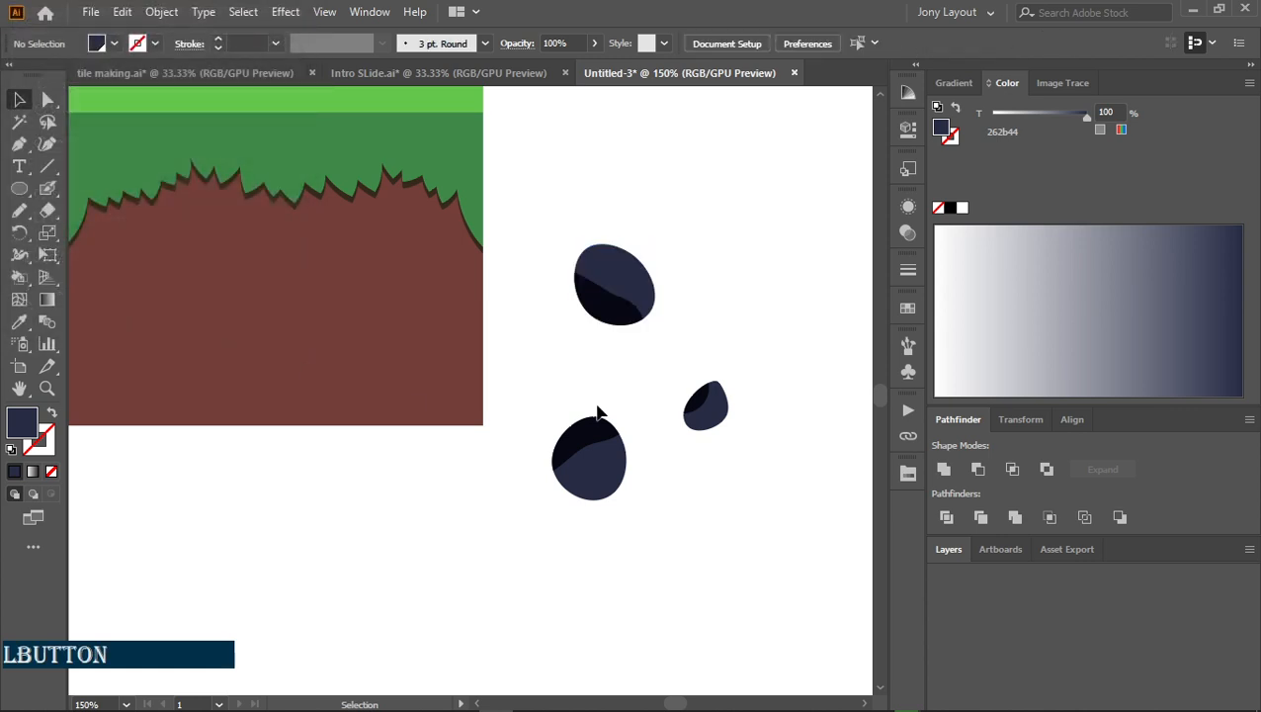
# Reflect the upper large rock across the vertical axis and deselect it
pyautogui.moveTo(680, 365); pyautogui.dragTo(681, 367)
pyautogui.hotkey('ctrl', 'r')
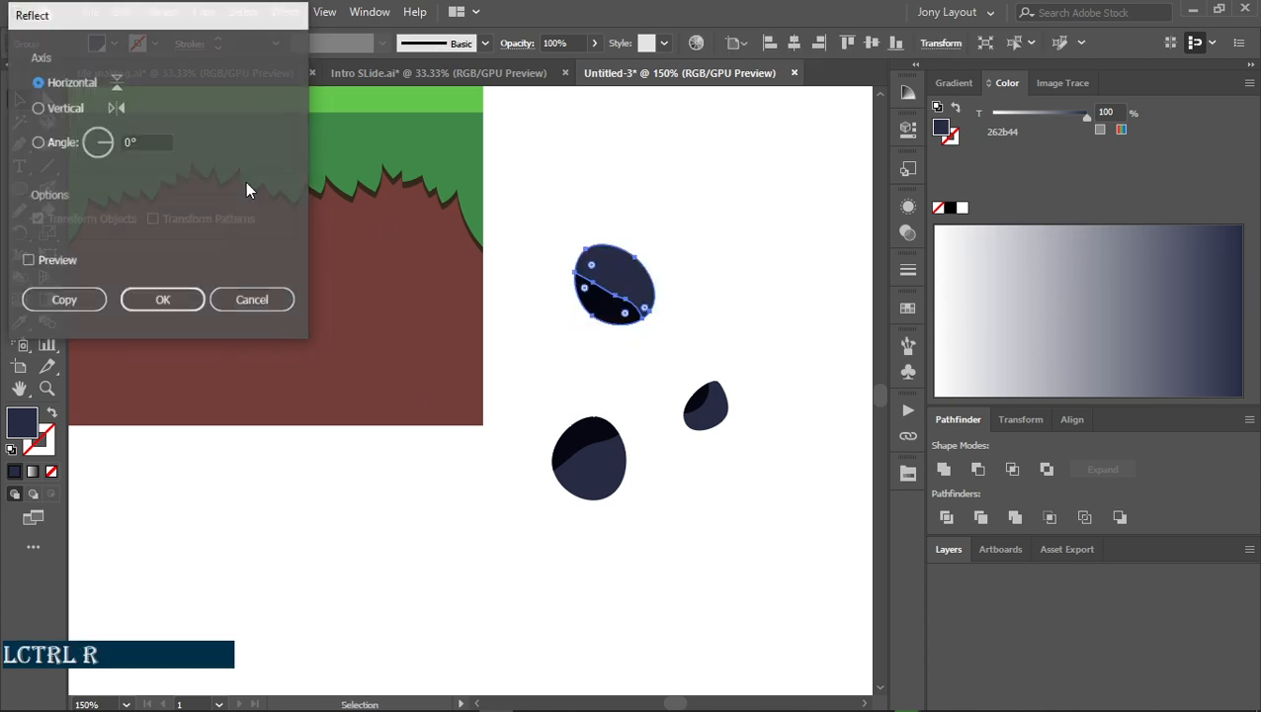
pyautogui.click(37, 107)
pyautogui.click(160, 300)
pyautogui.click(590, 372)
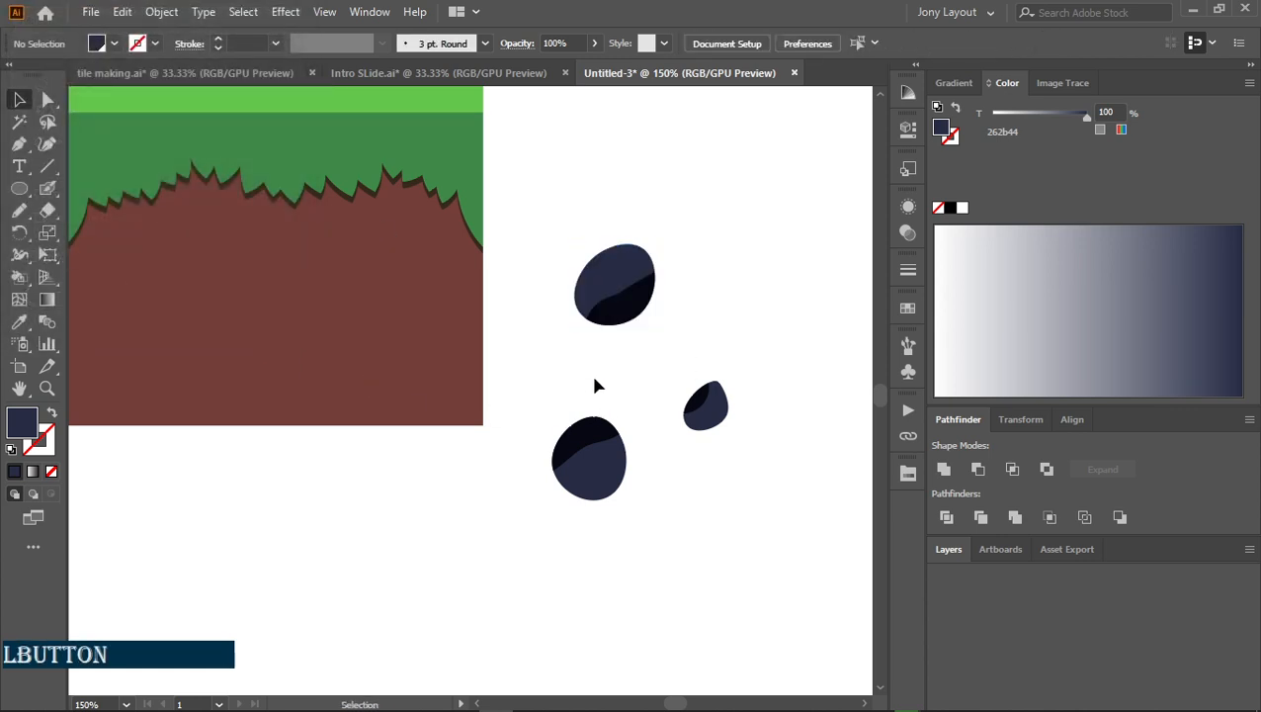
# Move the reflected rock onto the upper-left part of the brown dirt area and deselect it
pyautogui.moveTo(543, 198); pyautogui.dragTo(689, 351)
pyautogui.moveTo(624, 284); pyautogui.dragTo(412, 304)
pyautogui.click(190, 369)
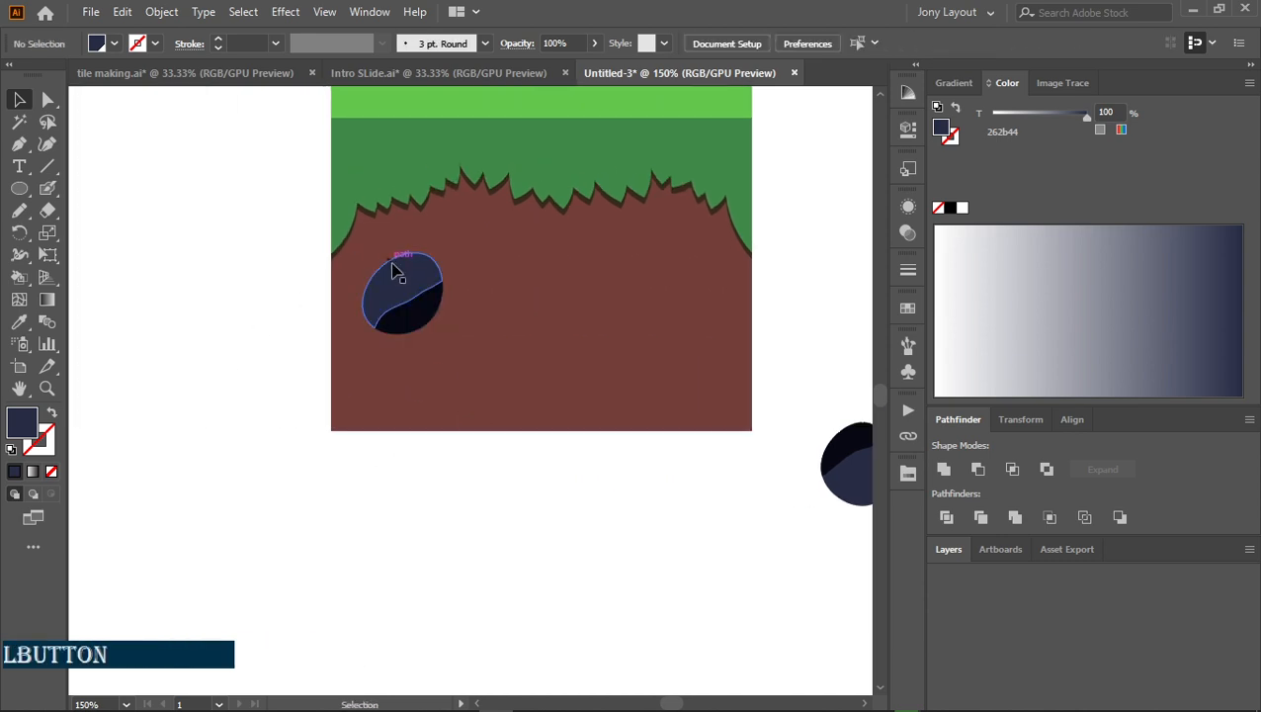
# Scale down the stone in the upper-left part of the soil proportionally around its centre
pyautogui.click(417, 277)
pyautogui.moveTo(448, 252)
pyautogui.mouseDown()
pyautogui.moveTo(461, 259)
pyautogui.moveTo(432, 265)
pyautogui.mouseUp()
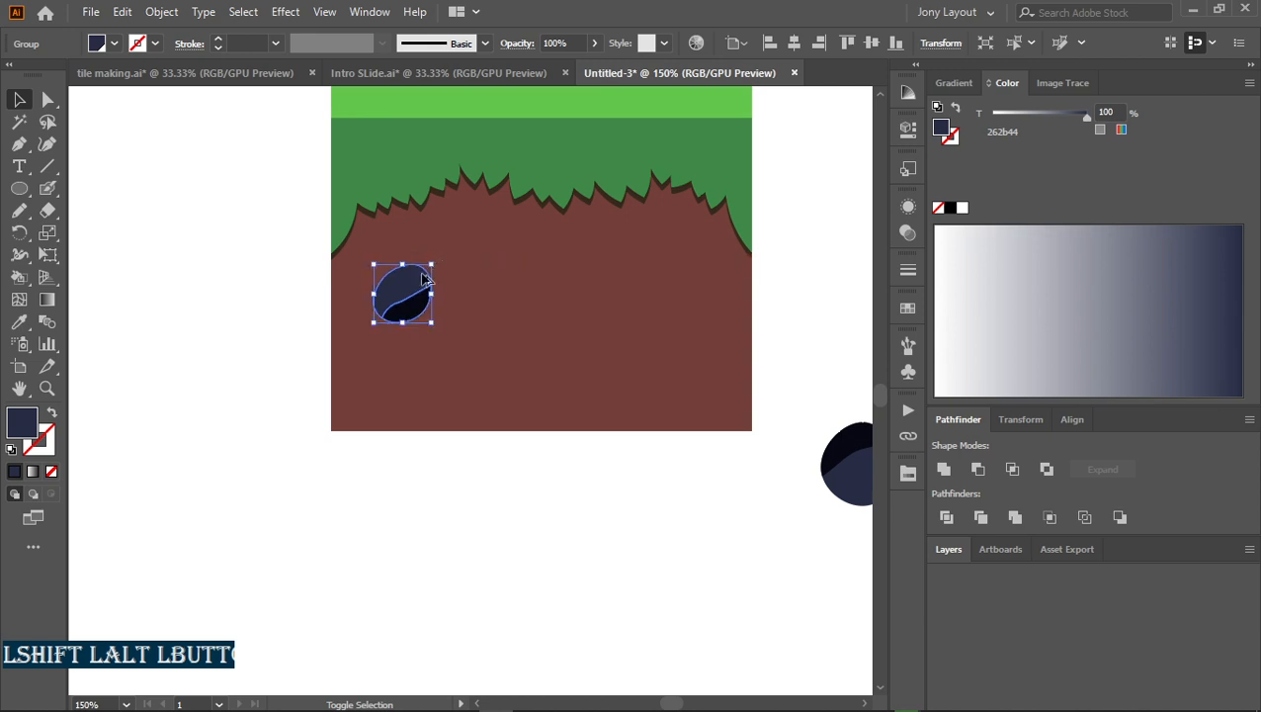
pyautogui.click(564, 528)
# Reflect the large stone beside the tile across the horizontal axis and across the vertical axis
pyautogui.moveTo(633, 531); pyautogui.dragTo(451, 560)
pyautogui.moveTo(536, 535)
pyautogui.mouseDown()
pyautogui.moveTo(524, 529)
pyautogui.moveTo(537, 507)
pyautogui.moveTo(565, 521)
pyautogui.moveTo(551, 519)
pyautogui.mouseUp()
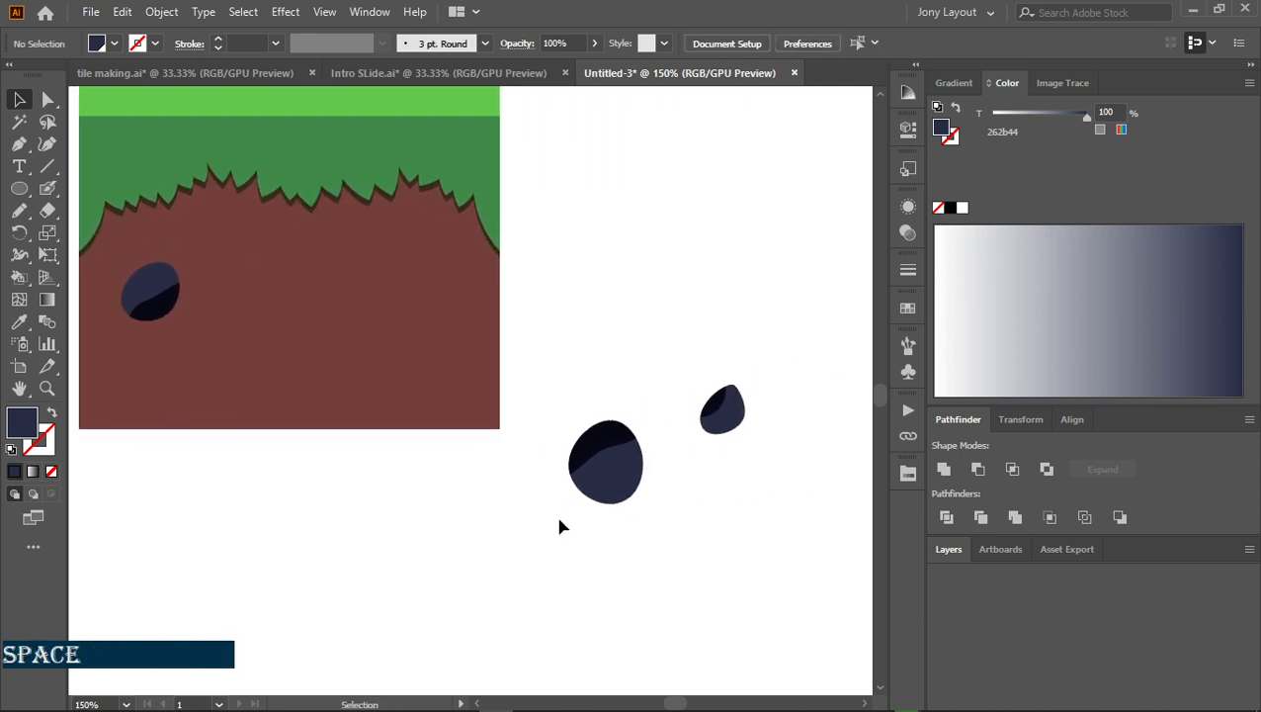
pyautogui.moveTo(549, 391); pyautogui.dragTo(678, 565)
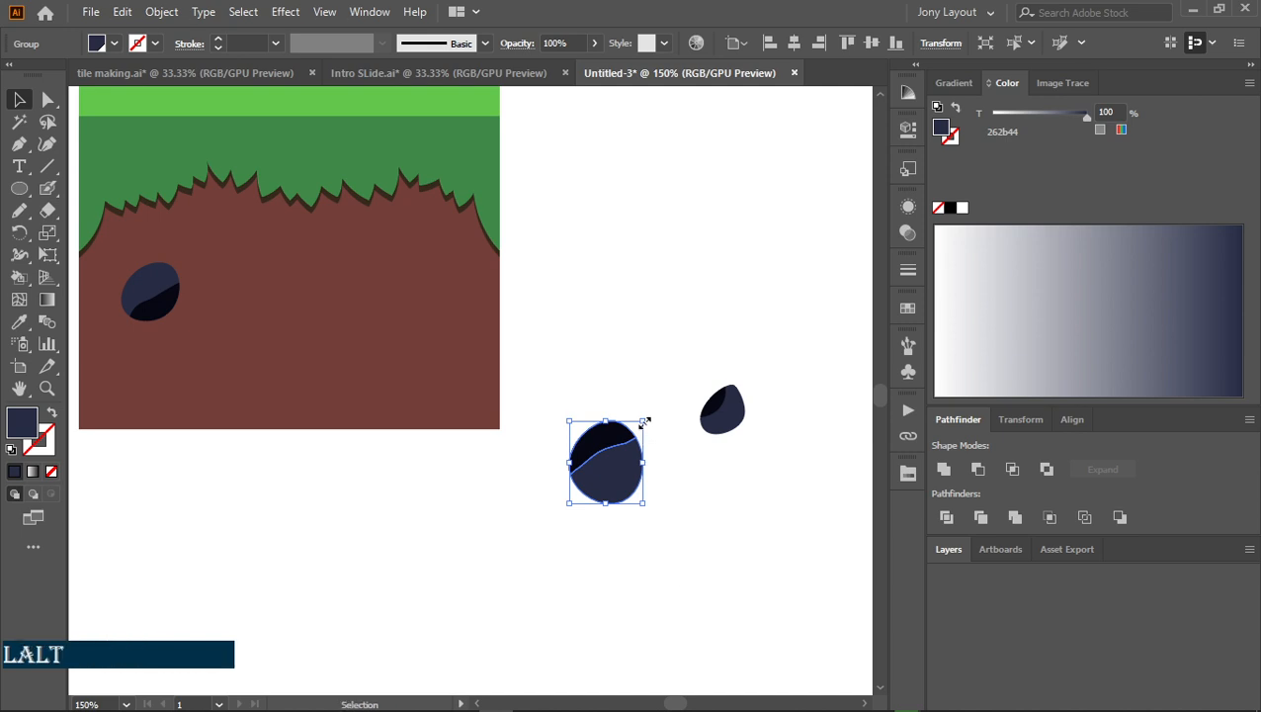
pyautogui.hotkey('ctrl', 'r')
pyautogui.click(47, 82)
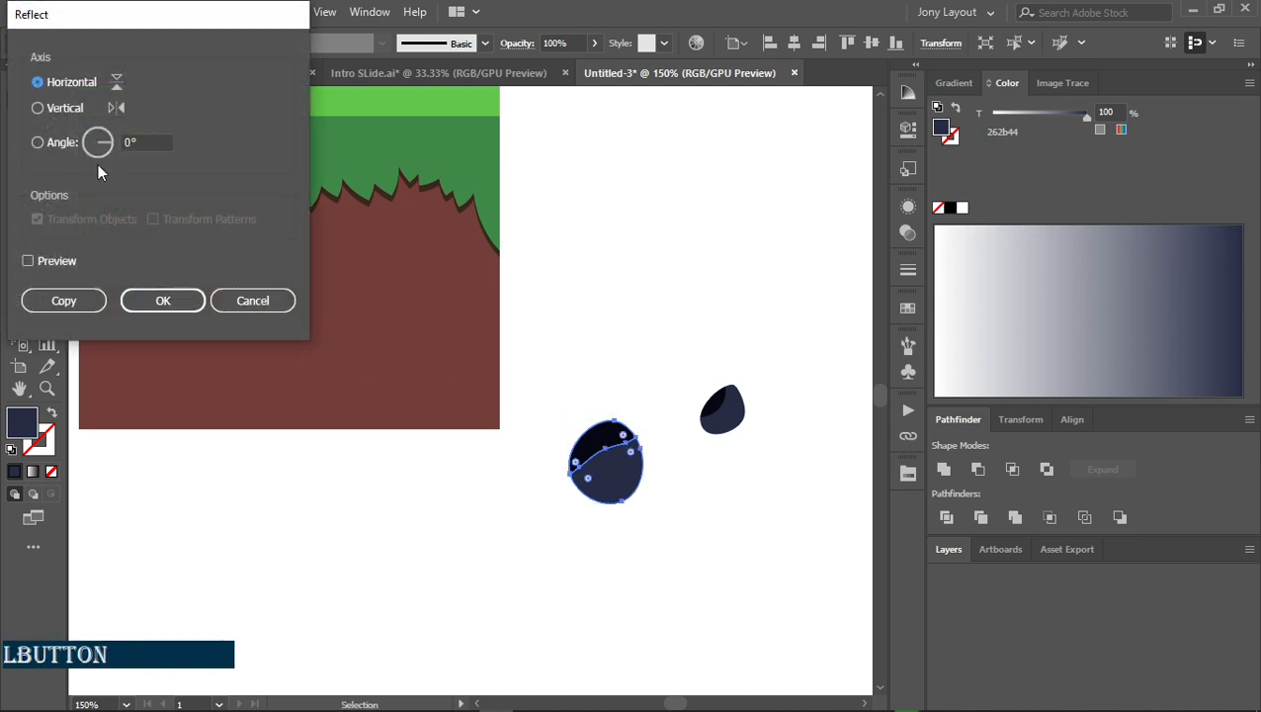
pyautogui.click(165, 299)
pyautogui.moveTo(547, 414); pyautogui.dragTo(699, 573)
pyautogui.hotkey('ctrl', 'r')
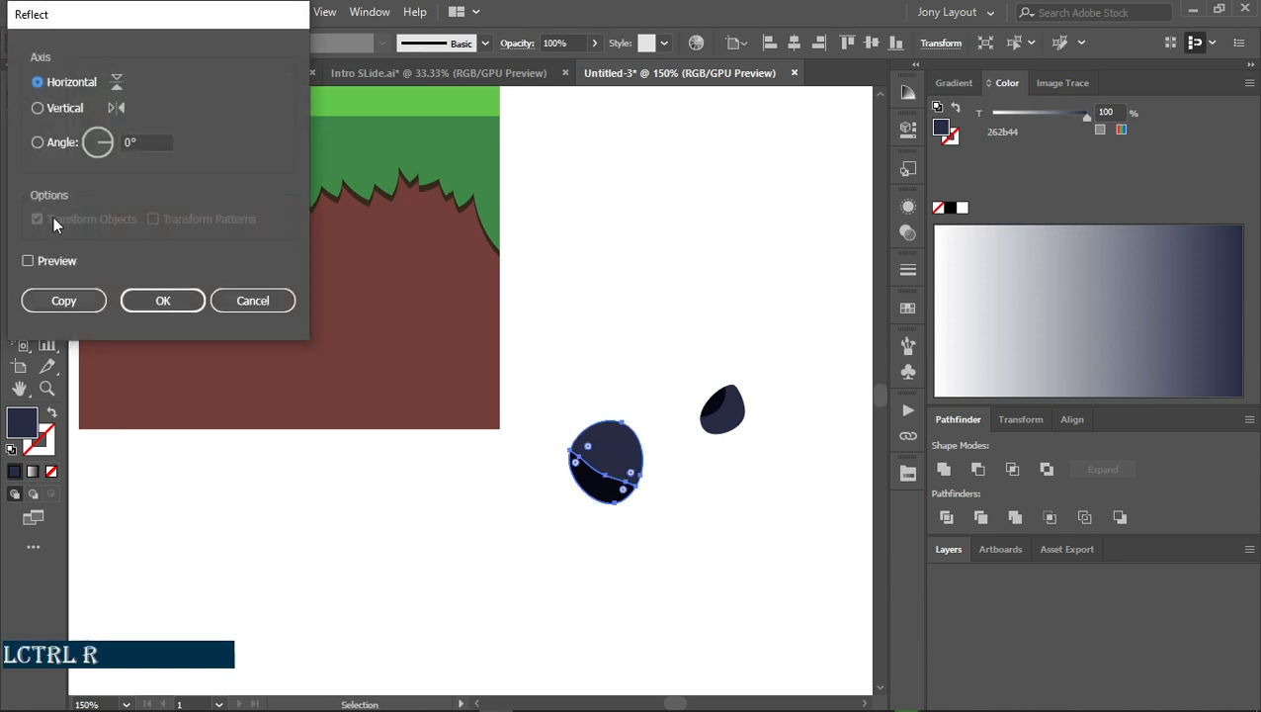
pyautogui.click(40, 110)
pyautogui.click(163, 299)
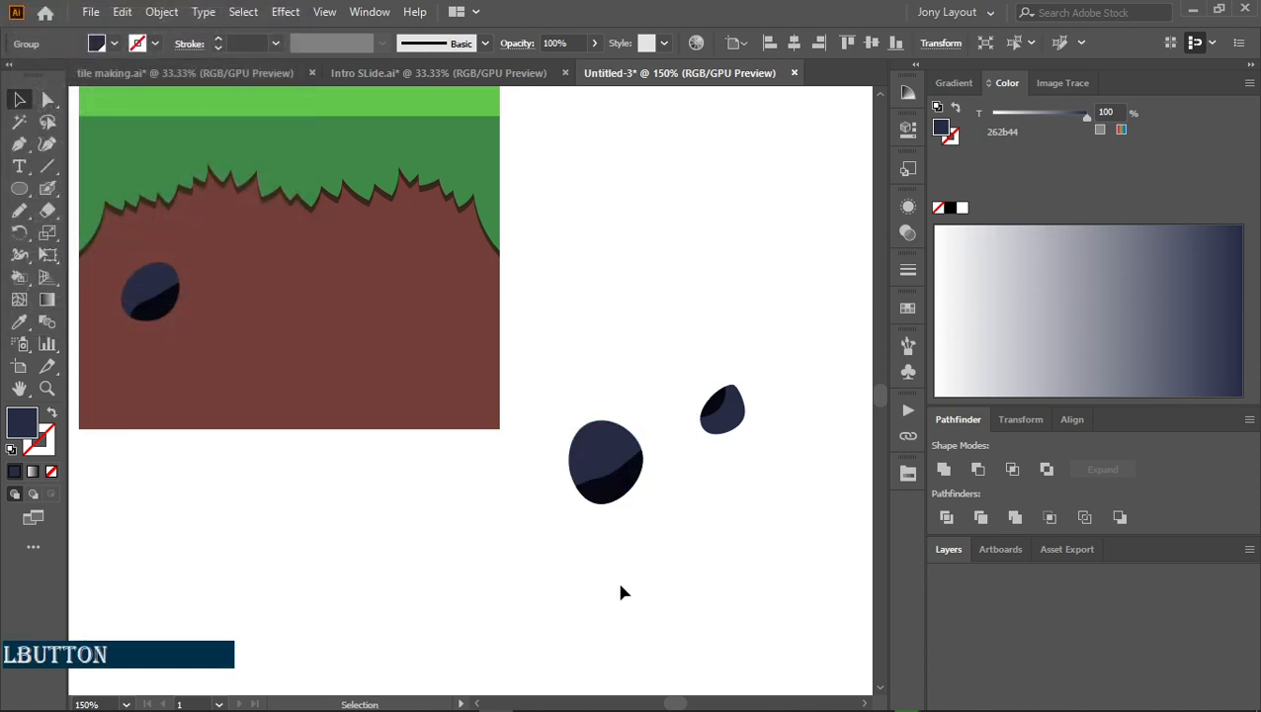
# Rotate the small stone so its shaded side faces right, and move the large stone onto the upper middle of the soil
pyautogui.moveTo(655, 349); pyautogui.dragTo(664, 402)
pyautogui.click(642, 450)
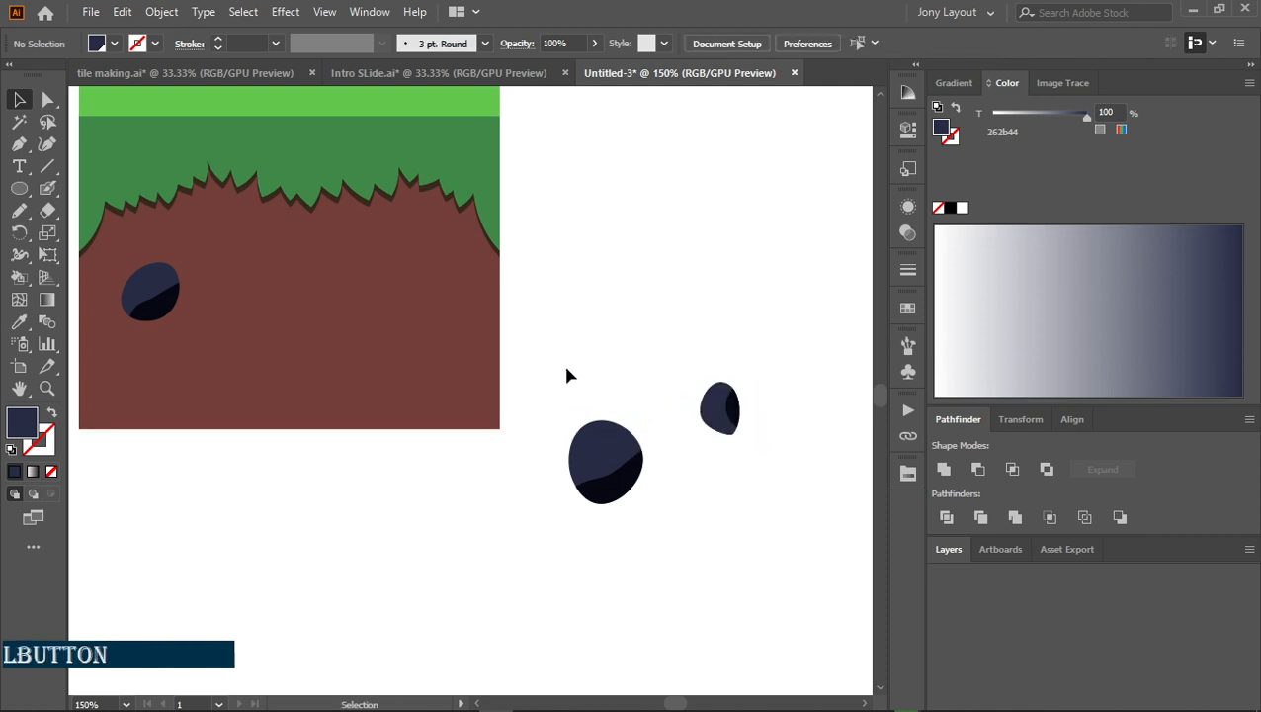
pyautogui.moveTo(611, 460); pyautogui.dragTo(289, 284)
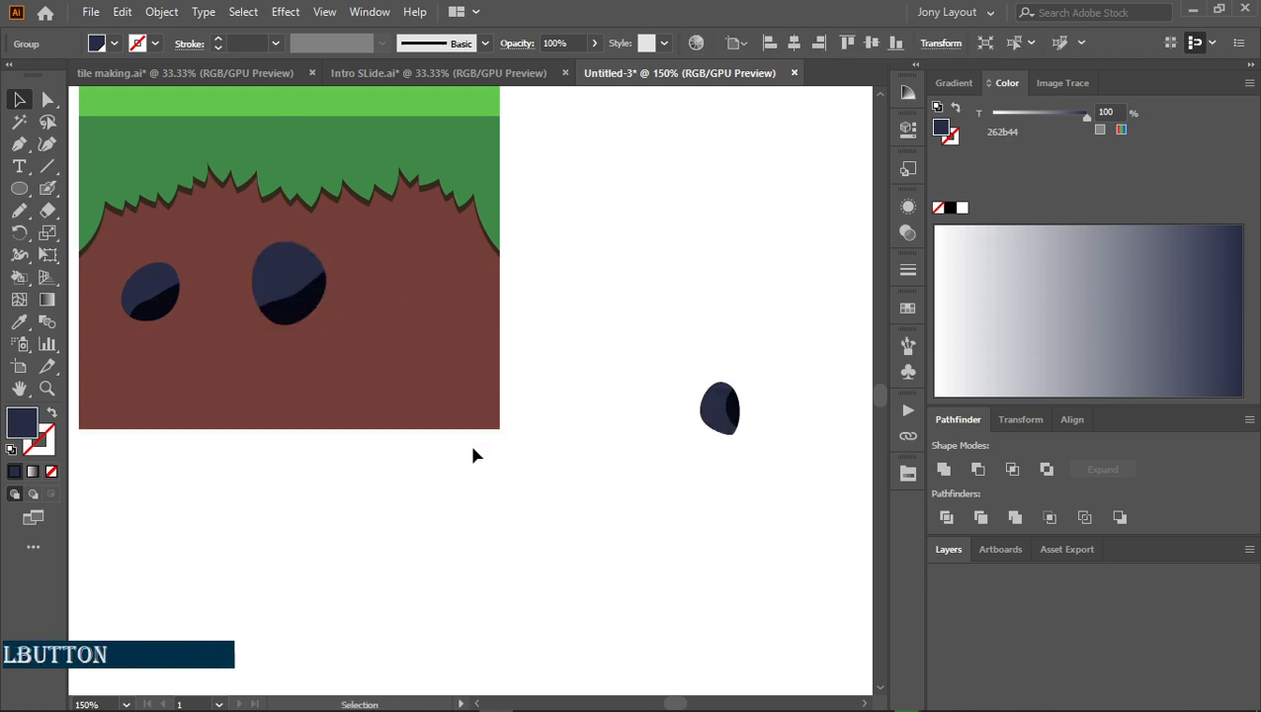
# Try to place the small stone on the soil, both as it is and after grouping it, and undo the attempts
pyautogui.moveTo(653, 346); pyautogui.dragTo(392, 361)
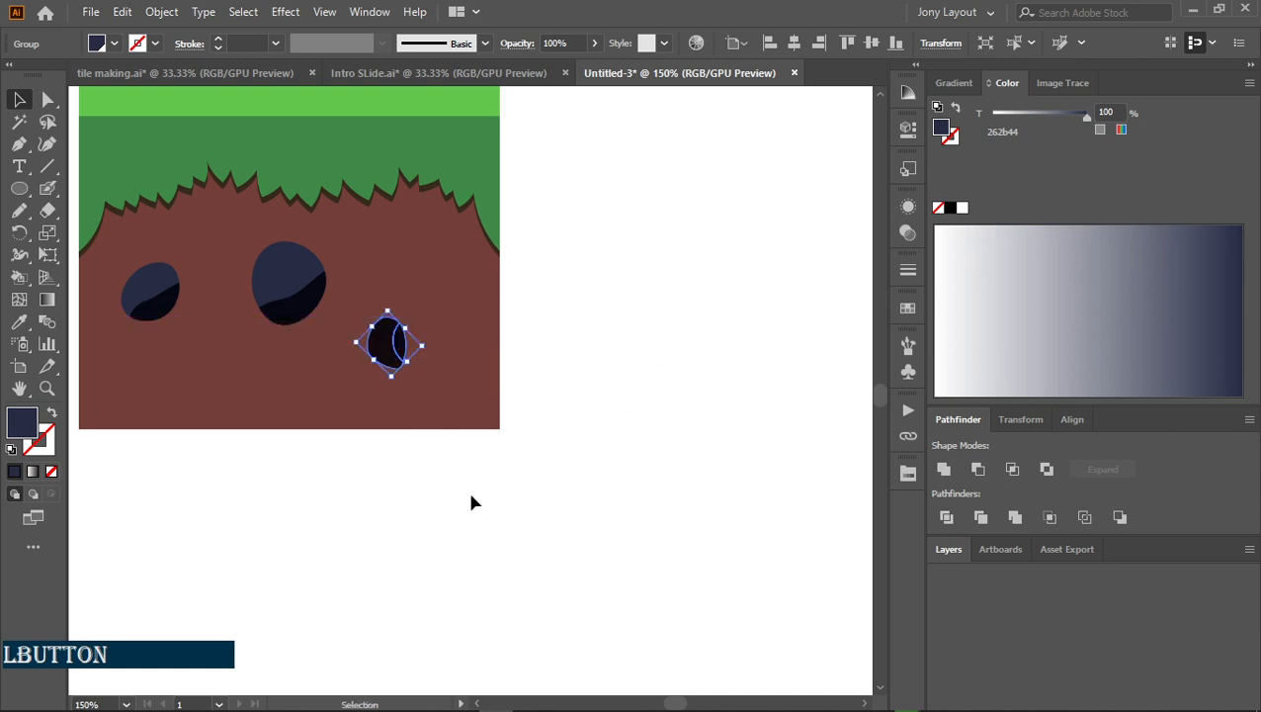
pyautogui.click(470, 506)
pyautogui.hotkey('ctrl', 'z')
pyautogui.click(652, 515)
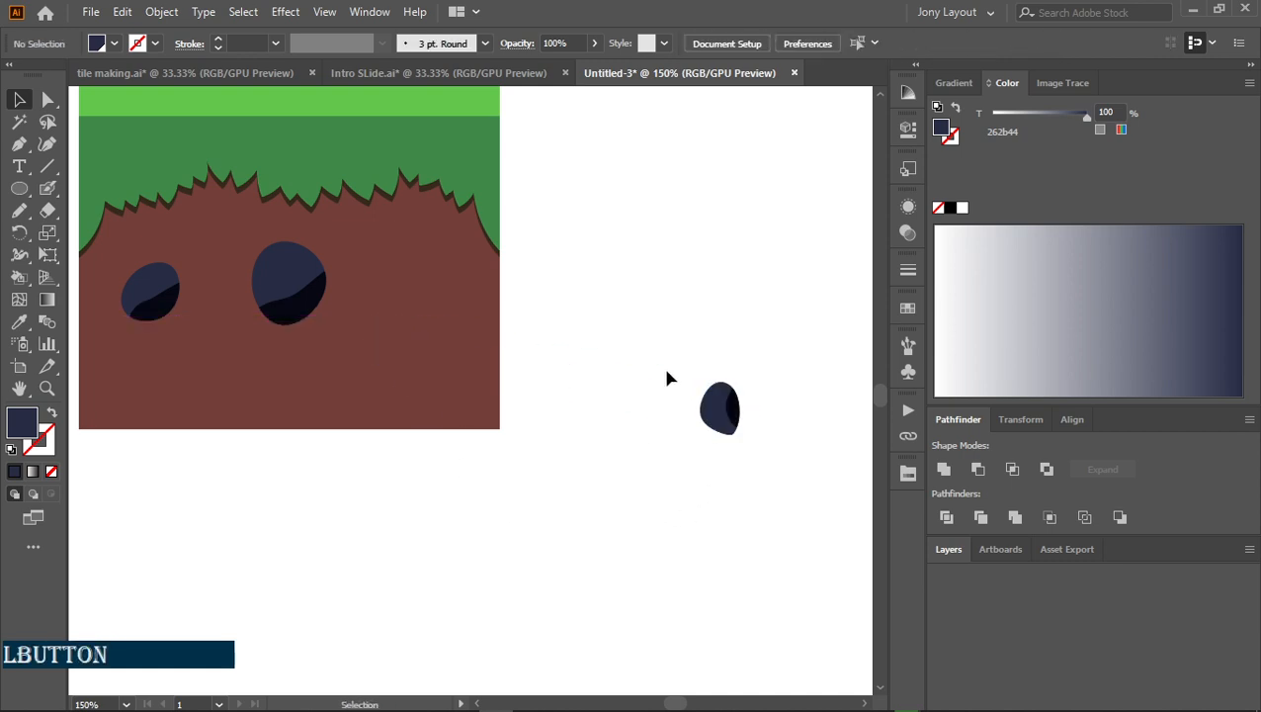
pyautogui.moveTo(667, 377); pyautogui.dragTo(830, 515)
pyautogui.hotkey('ctrl', 'g')
pyautogui.click(817, 512)
pyautogui.moveTo(721, 416); pyautogui.dragTo(332, 361)
pyautogui.click(395, 471)
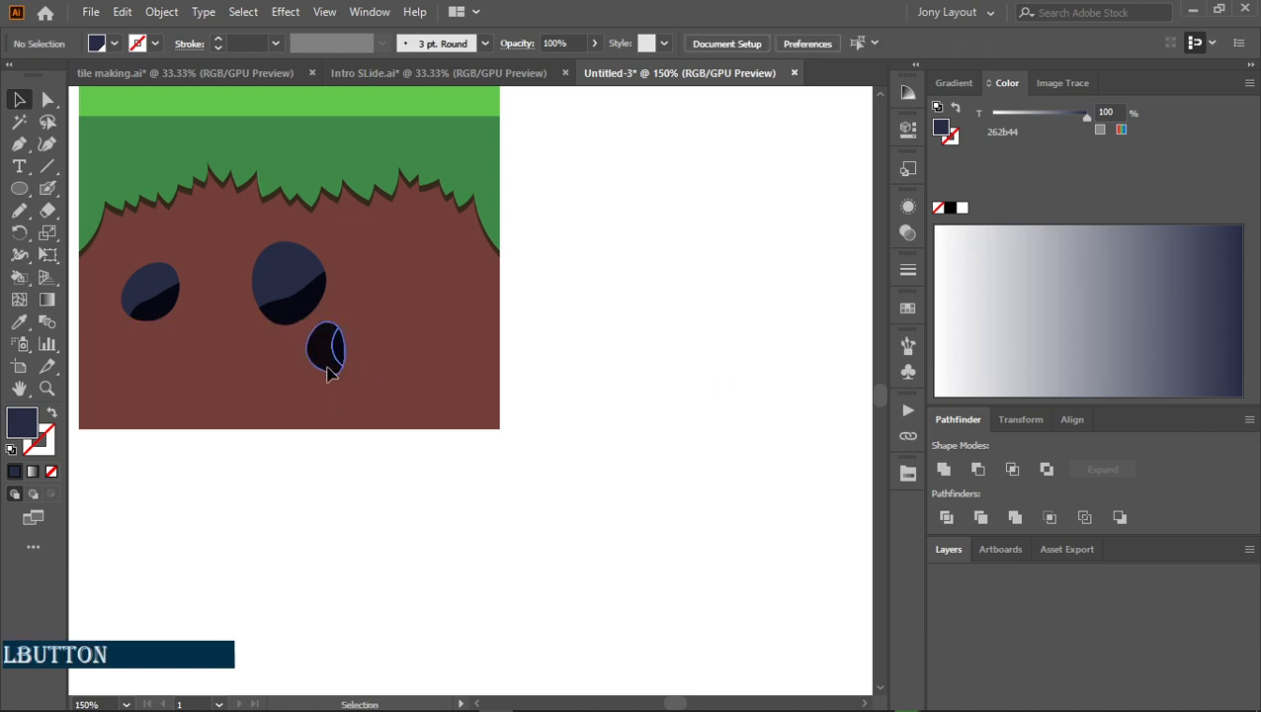
pyautogui.hotkey('ctrl', 'z')
pyautogui.hotkey('ctrl', 'z')
# Isolate the small stone's group and remove the Multiply opacity setting from its main shape
pyautogui.moveTo(647, 341); pyautogui.dragTo(786, 482)
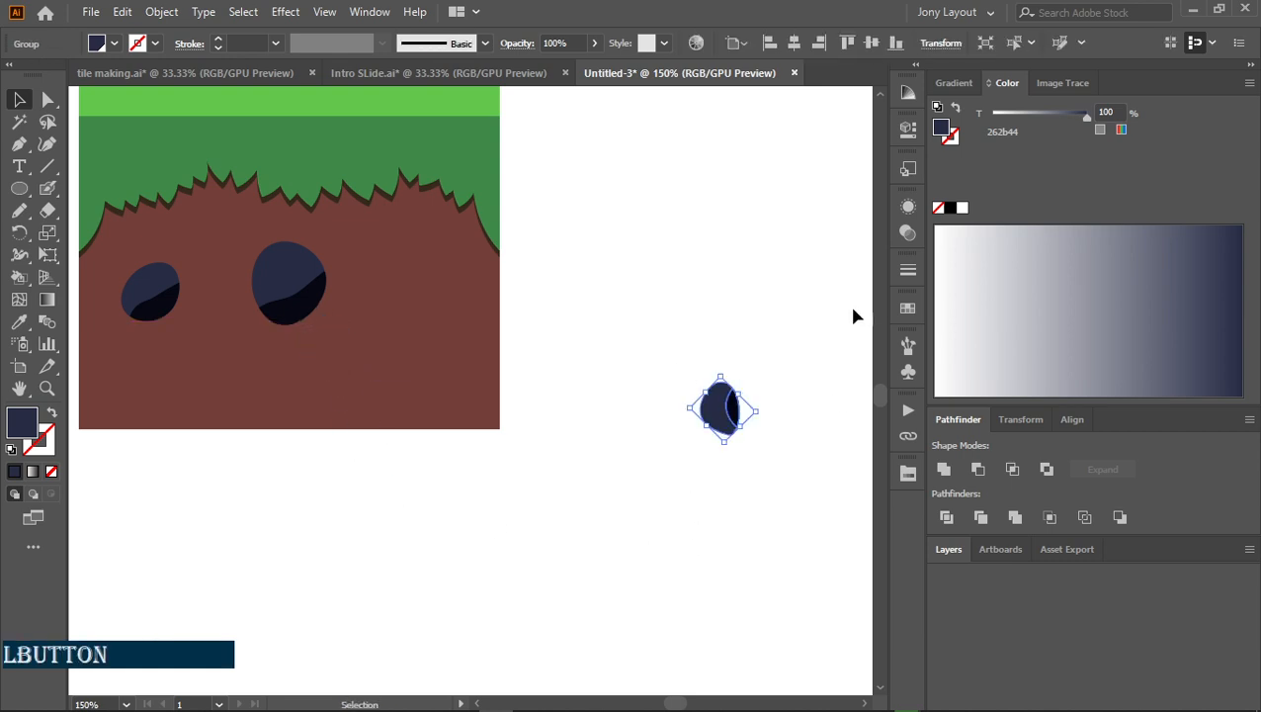
pyautogui.click(790, 410)
pyautogui.doubleClick(719, 420)
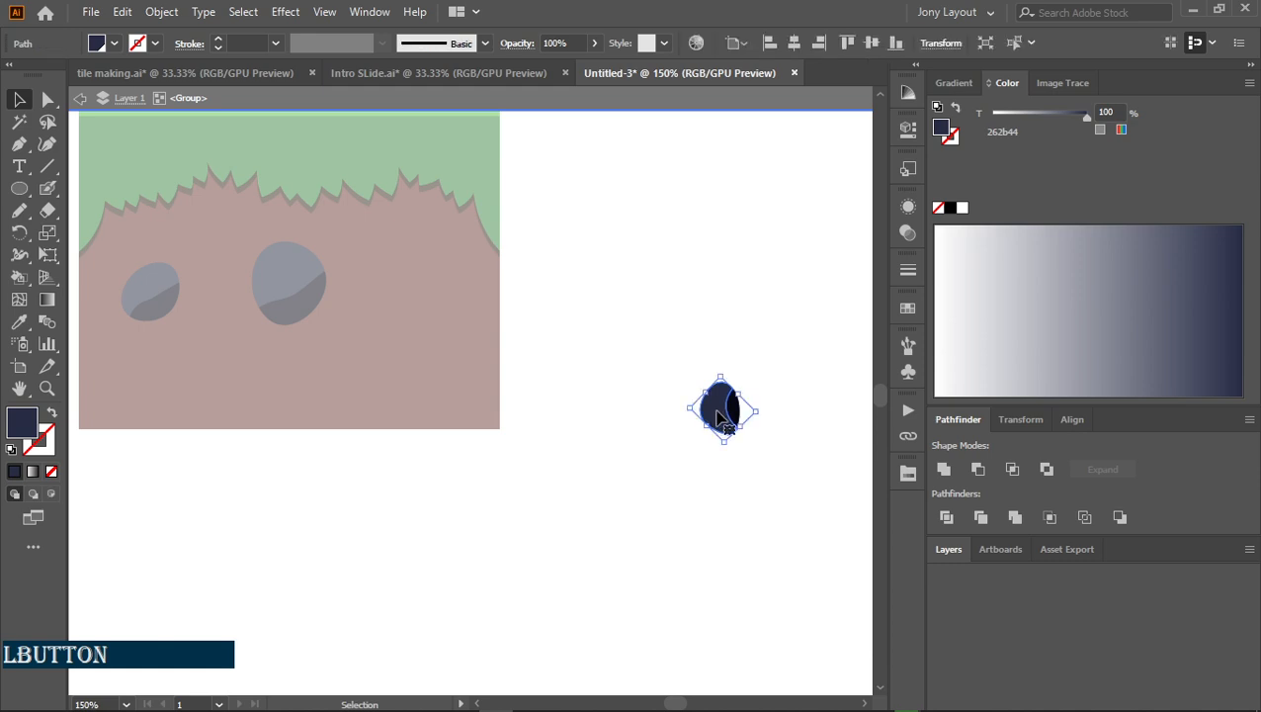
pyautogui.click(908, 232)
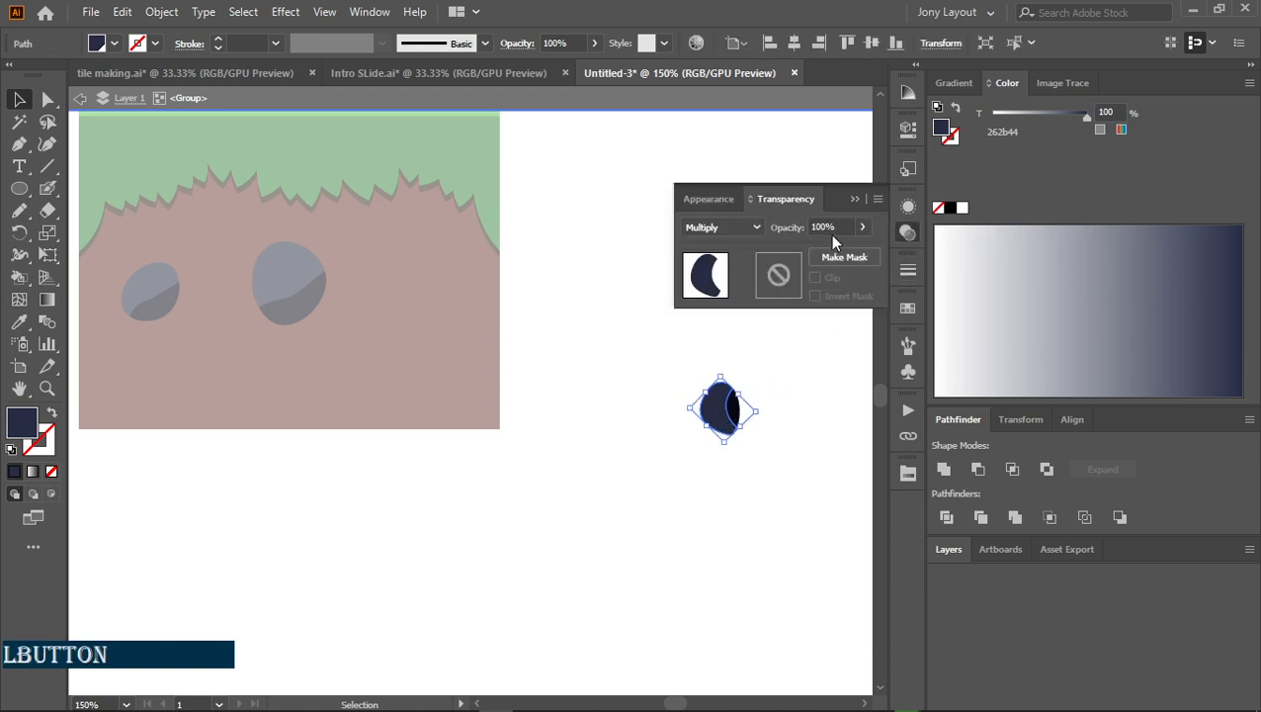
pyautogui.click(718, 196)
pyautogui.scroll(-1, 821, 292)
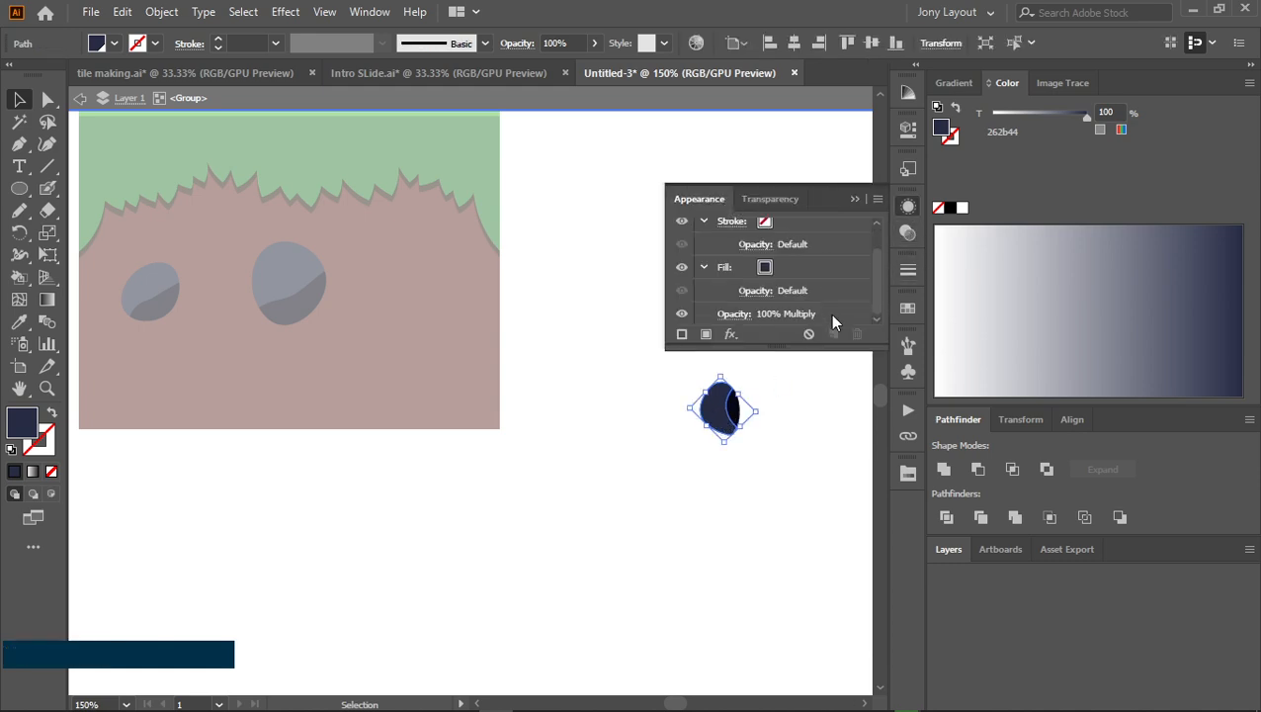
pyautogui.click(776, 315)
pyautogui.click(856, 334)
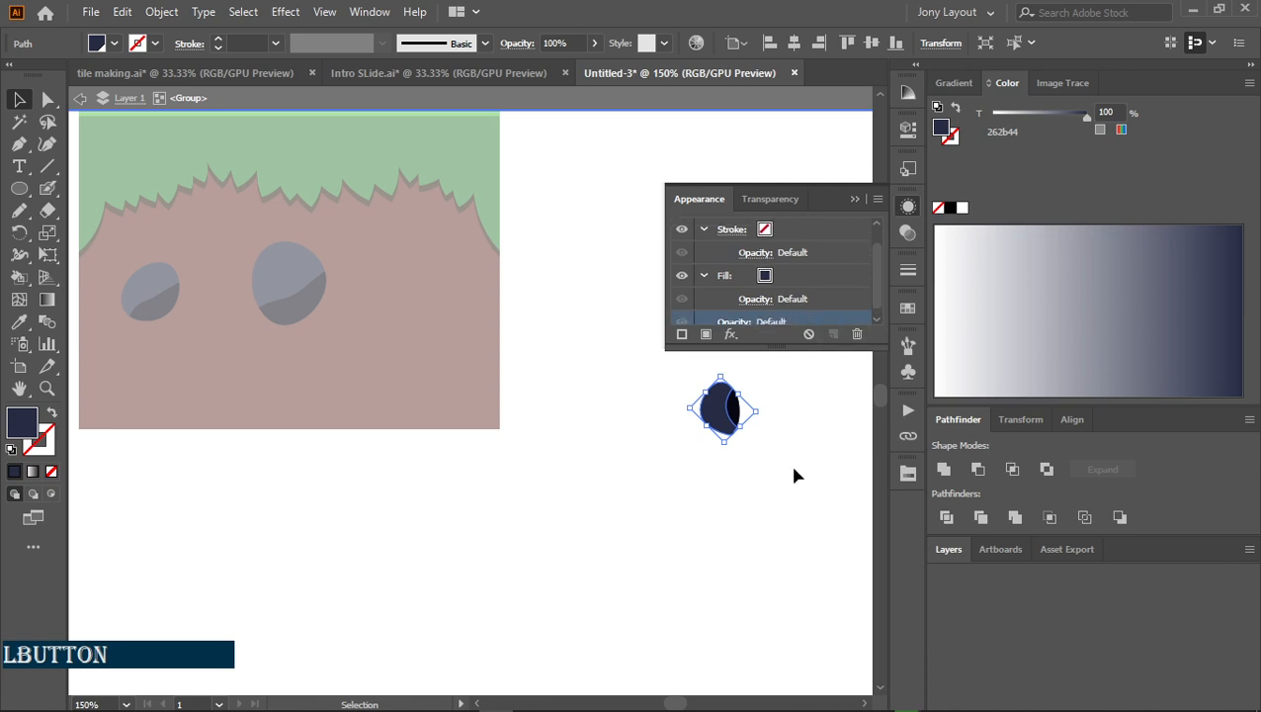
pyautogui.click(790, 476)
pyautogui.click(855, 198)
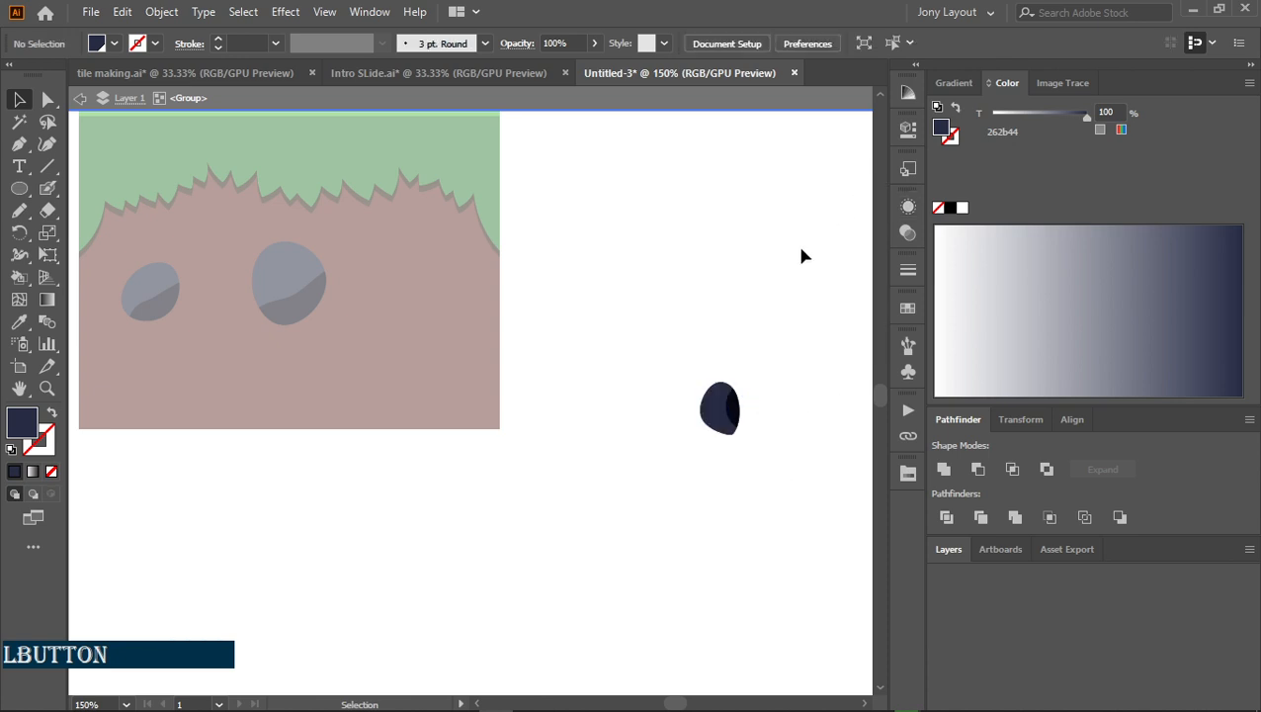
pyautogui.doubleClick(633, 322)
# Move the small stone onto the lower-right part of the soil
pyautogui.click(719, 408)
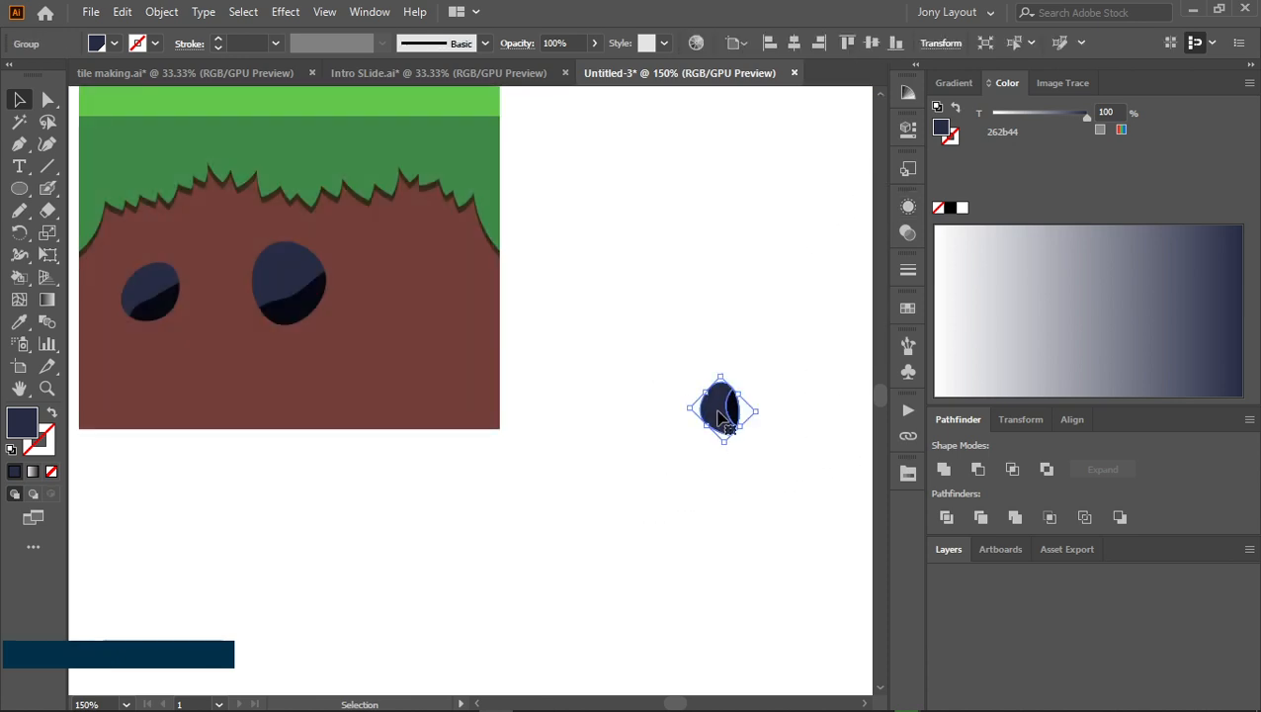
pyautogui.moveTo(724, 413); pyautogui.dragTo(416, 356)
pyautogui.click(608, 456)
pyautogui.press('space')
pyautogui.moveTo(476, 492); pyautogui.dragTo(516, 534)
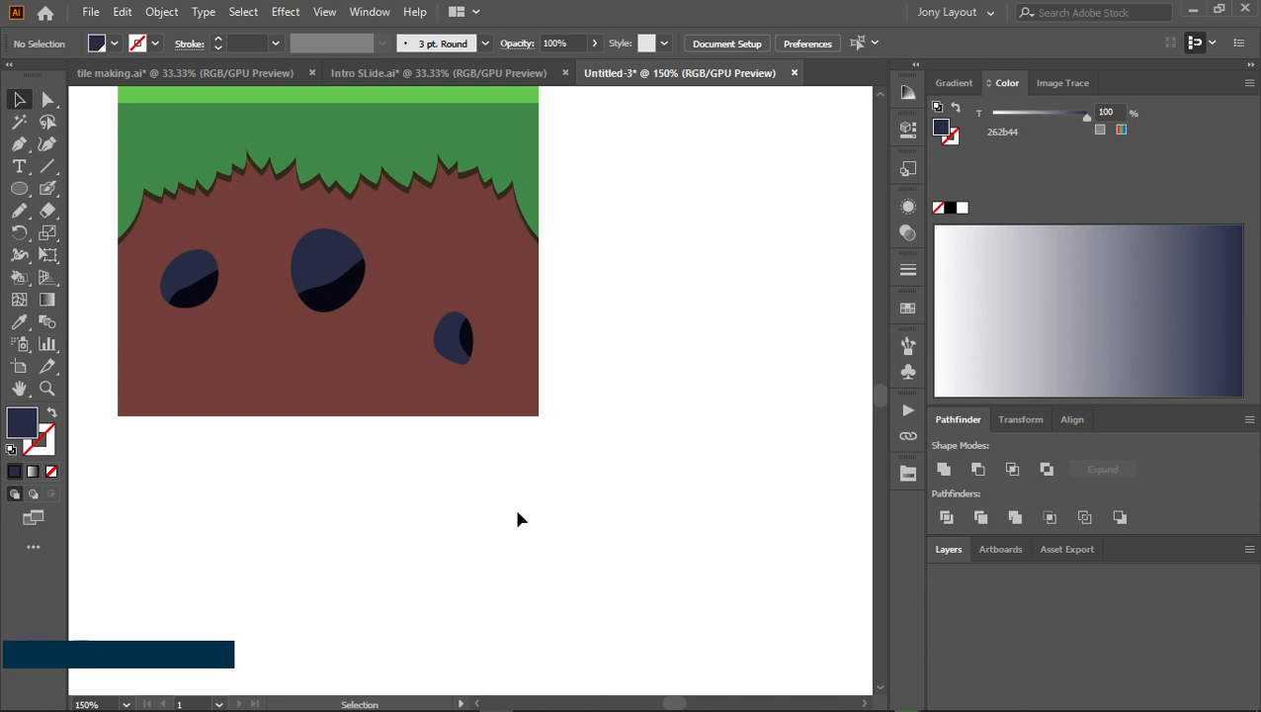
pyautogui.press('n')
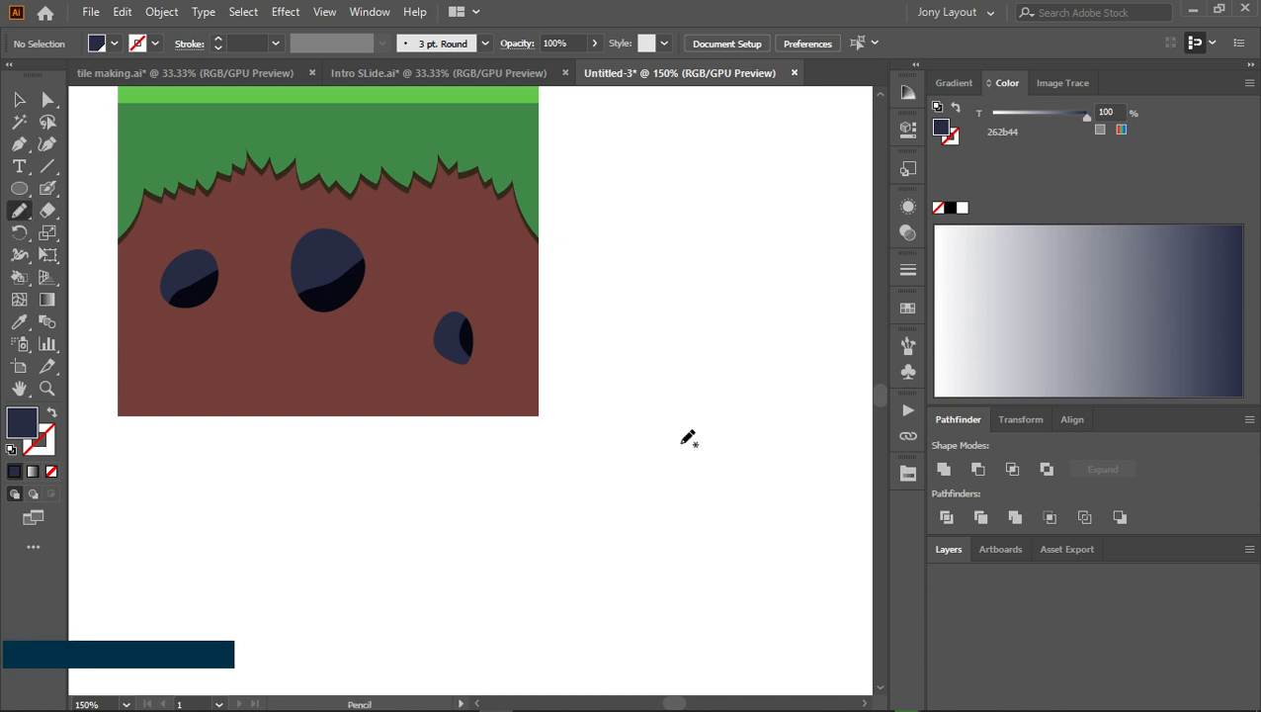
pyautogui.press('v')
pyautogui.press('space')
pyautogui.moveTo(593, 360); pyautogui.dragTo(692, 433)
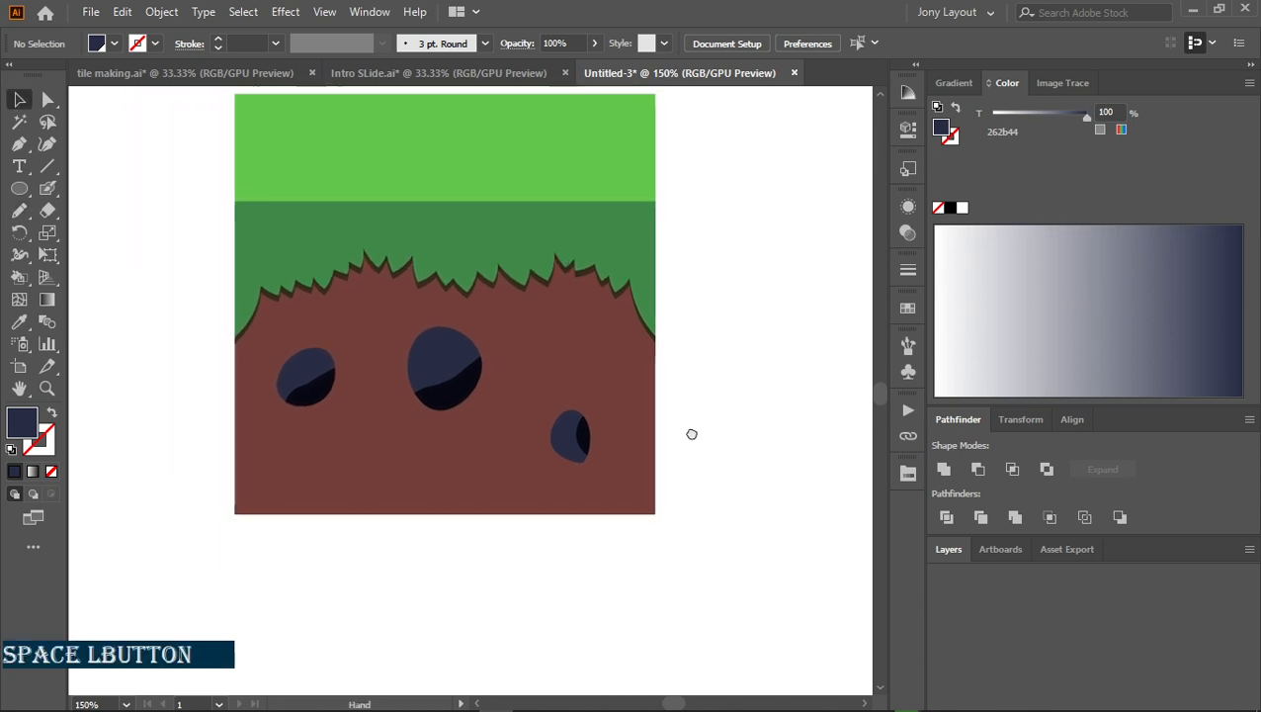
pyautogui.moveTo(703, 366); pyautogui.dragTo(709, 436)
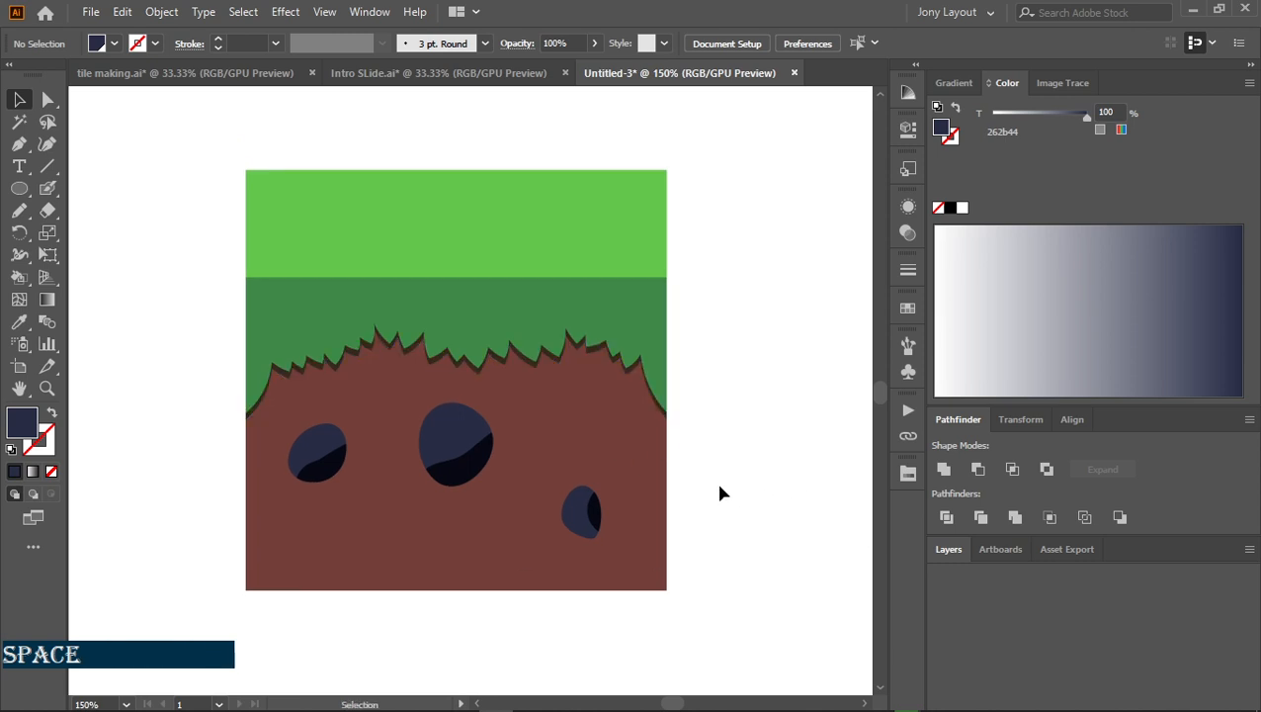
pyautogui.press('space')
pyautogui.moveTo(696, 385); pyautogui.dragTo(700, 441)
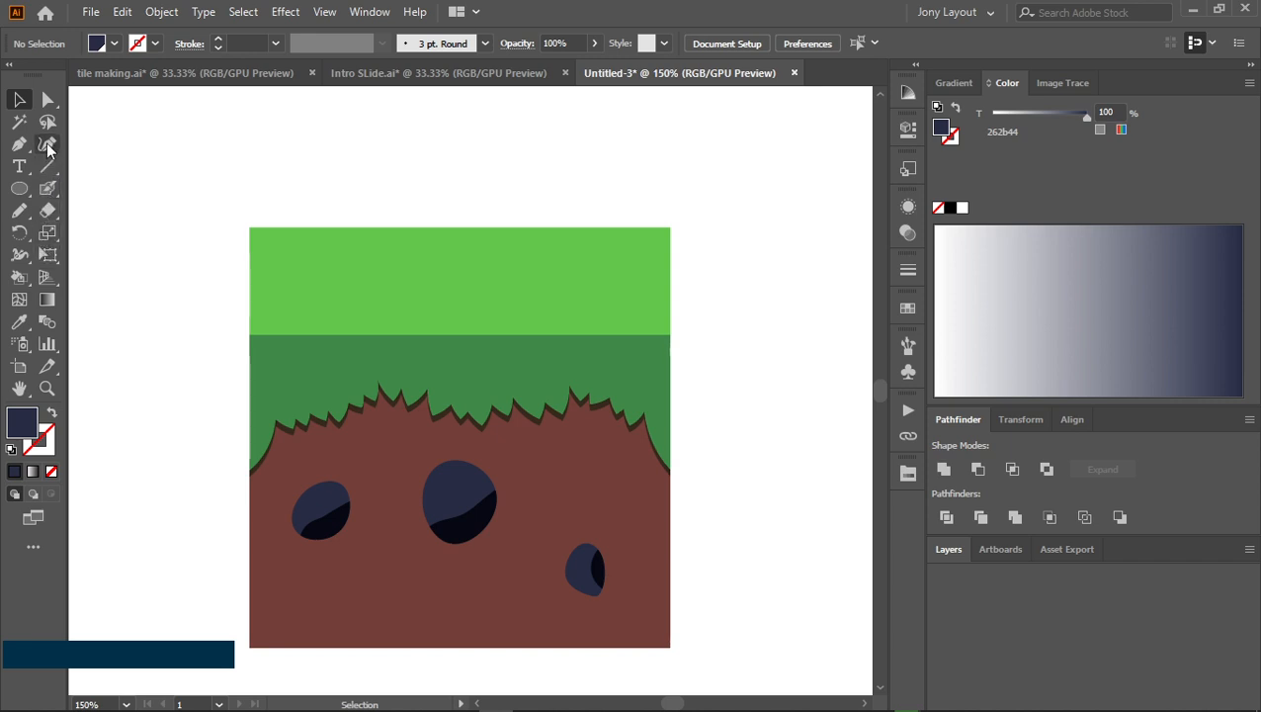
# Sample the lower grass's dark green (3E8948) and paint a wavy Blob Brush edge along the boundary with the light green band
pyautogui.hotkey('shift', 'b')
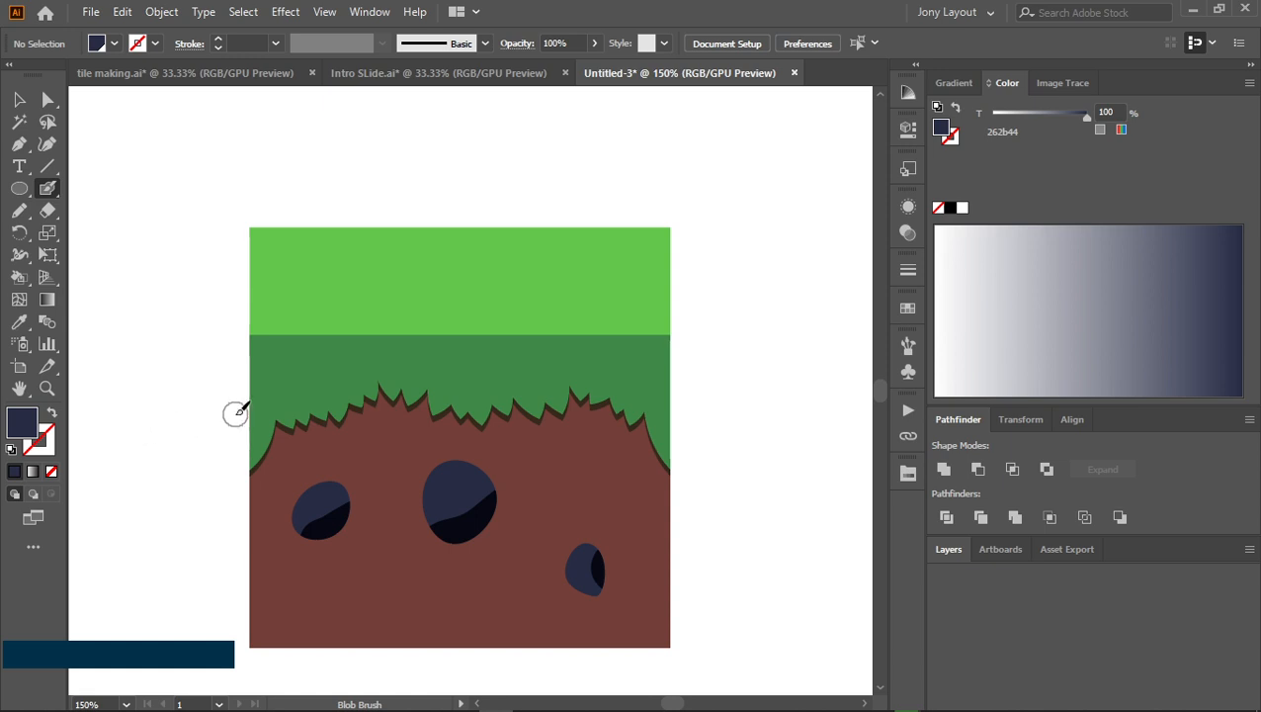
pyautogui.press('i')
pyautogui.click(325, 356)
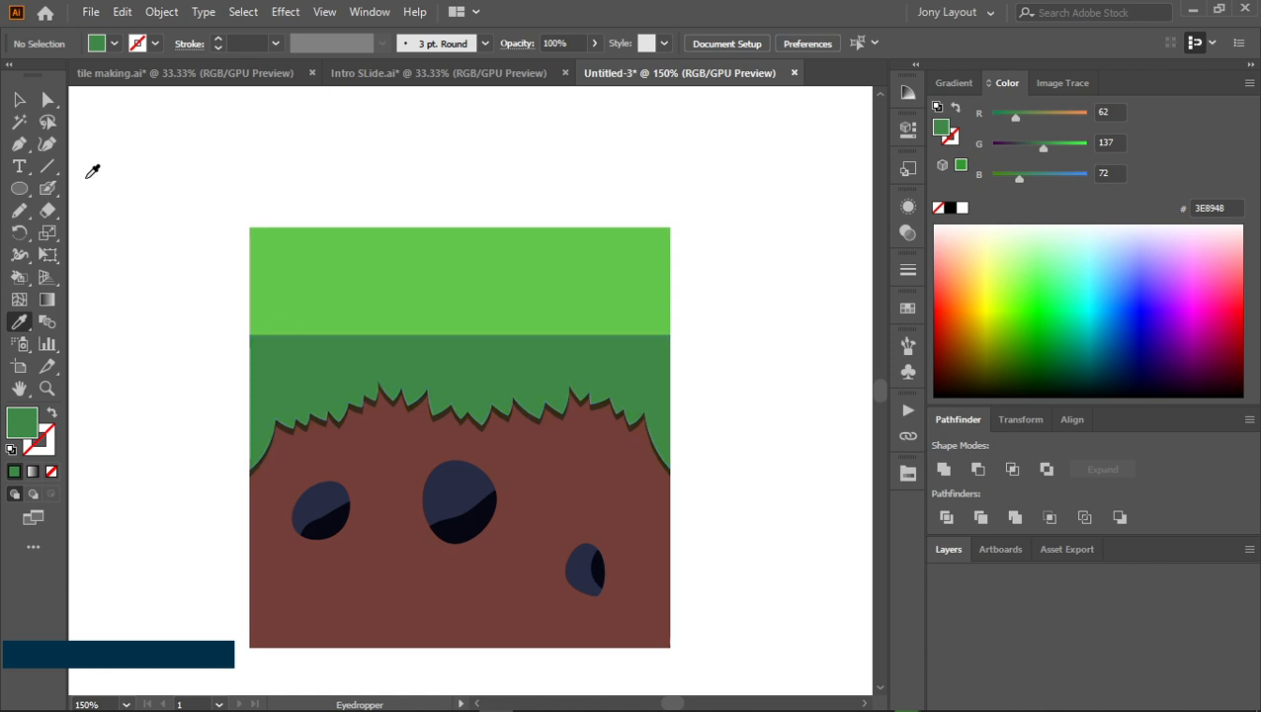
pyautogui.hotkey('shift', 'b')
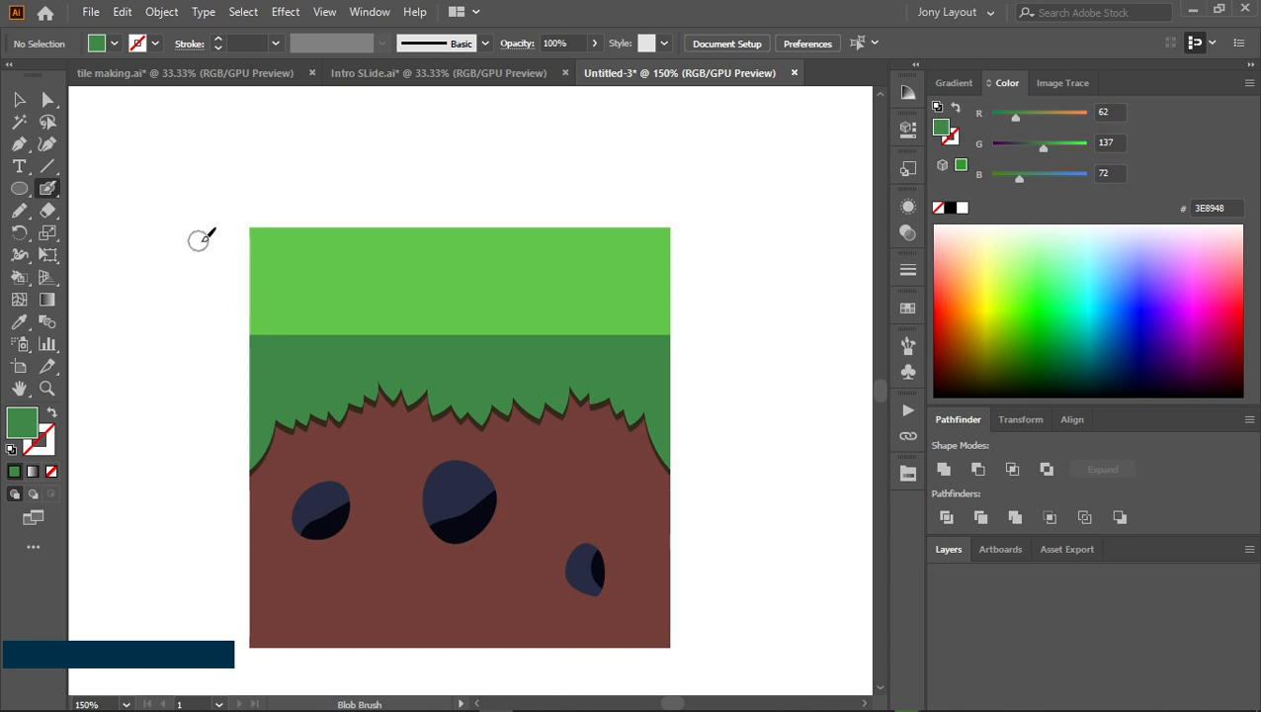
pyautogui.moveTo(301, 349); pyautogui.dragTo(294, 349)
pyautogui.hotkey('shift', 'x')
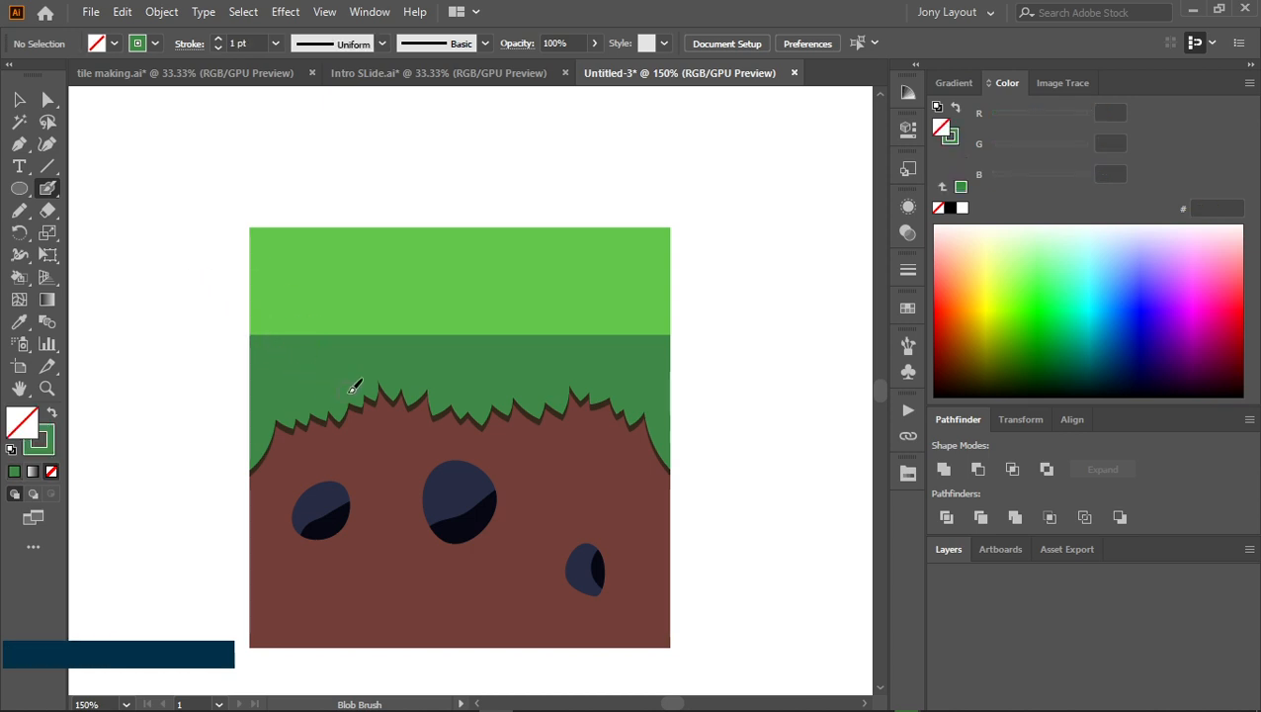
pyautogui.click(55, 415)
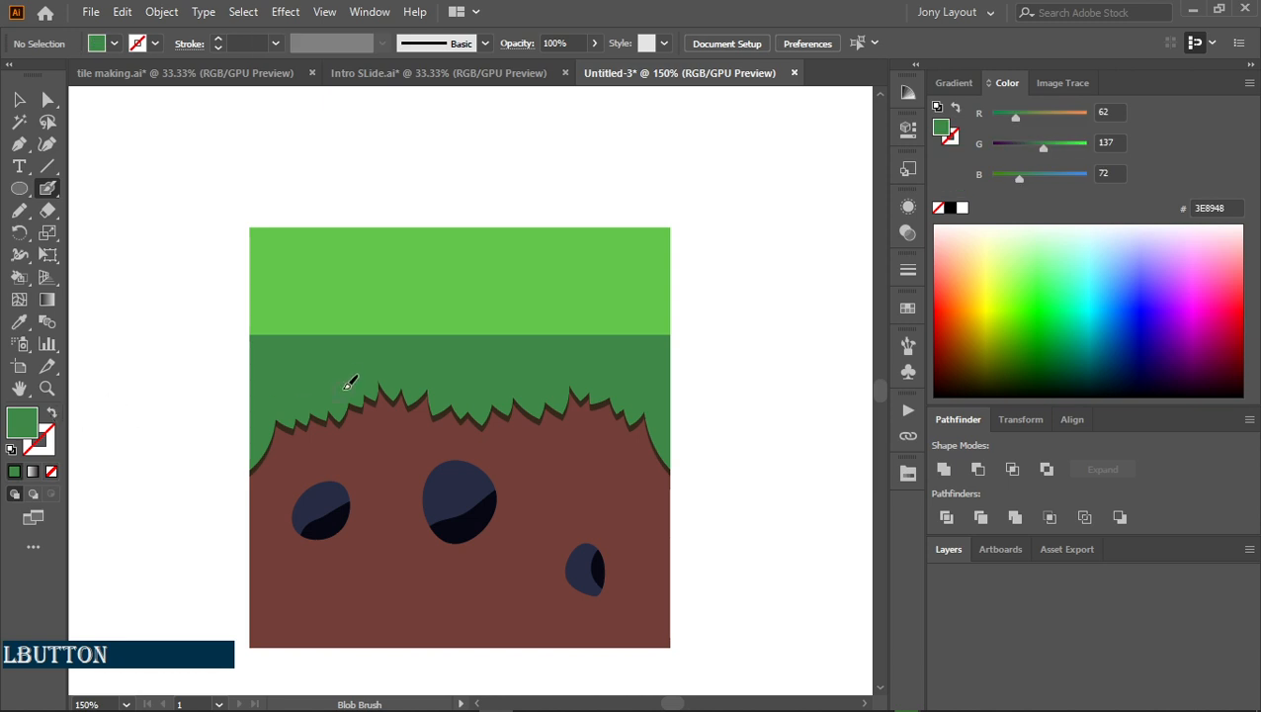
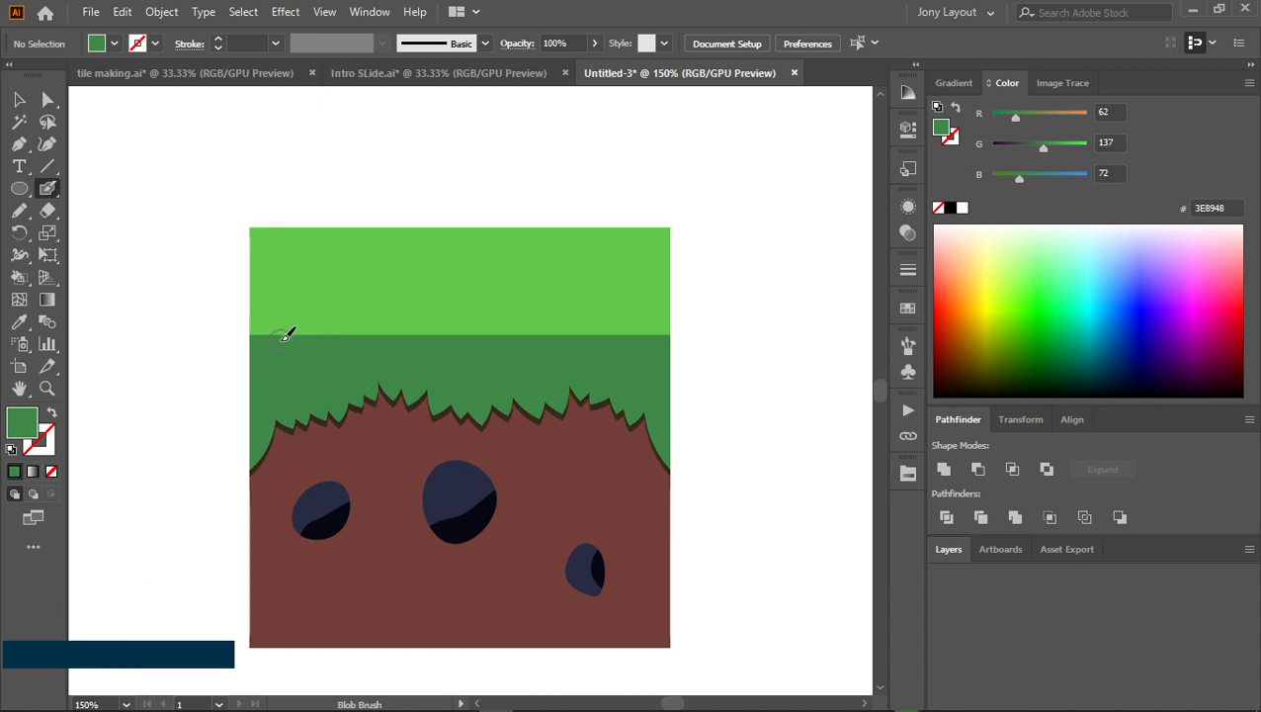
pyautogui.moveTo(278, 336); pyautogui.dragTo(644, 332)
pyautogui.hotkey('shift', 'x')
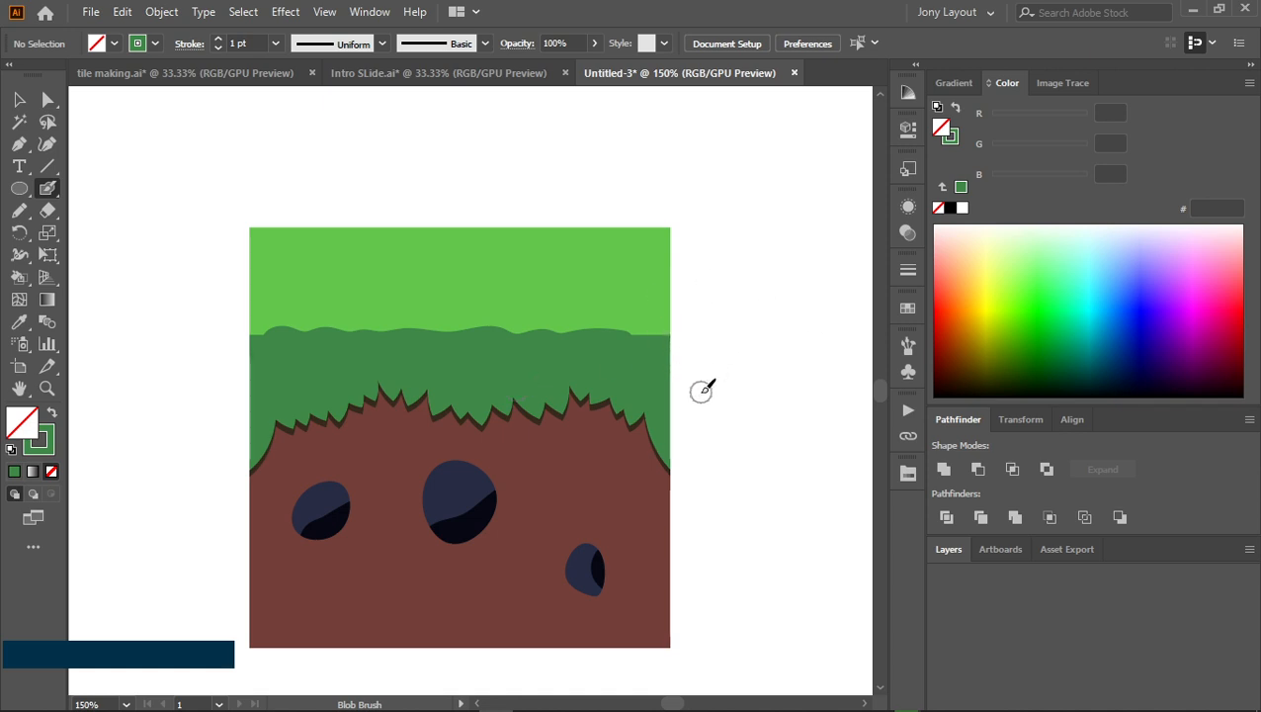
pyautogui.press('v')
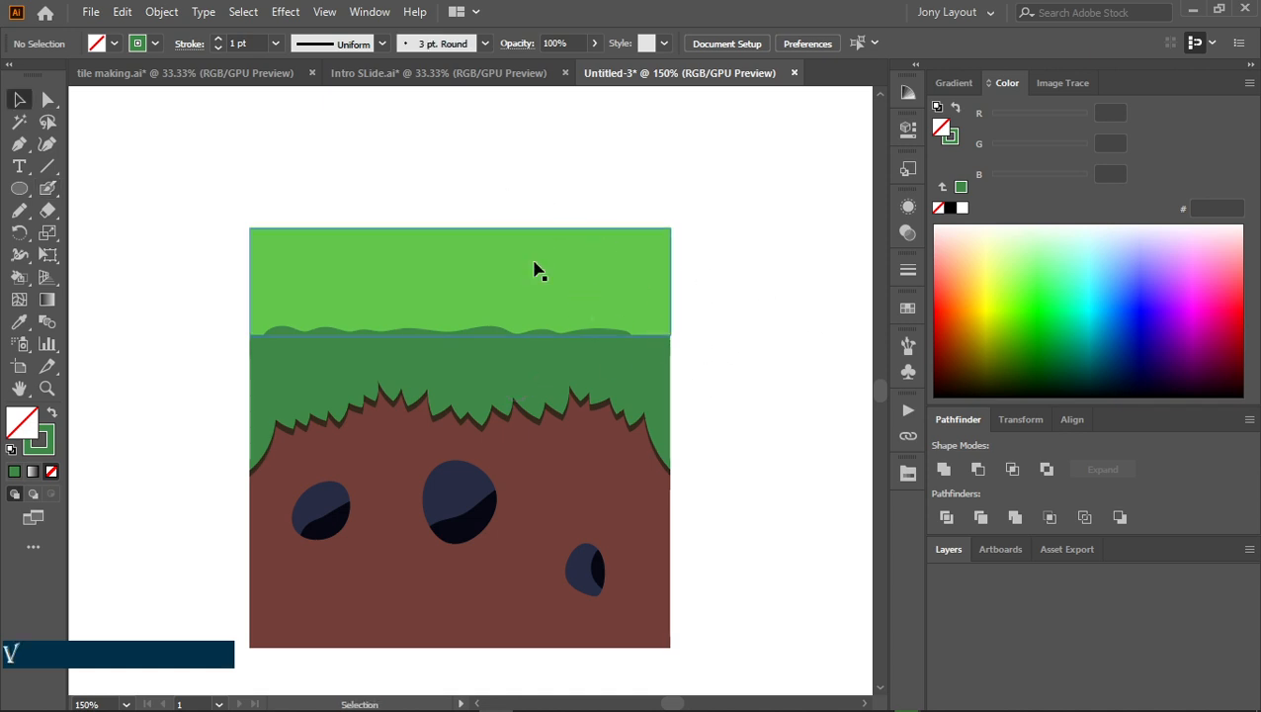
pyautogui.moveTo(749, 486); pyautogui.dragTo(677, 379)
pyautogui.keyDown('alt'); pyautogui.scroll(-1, 713, 380); pyautogui.keyUp('alt')
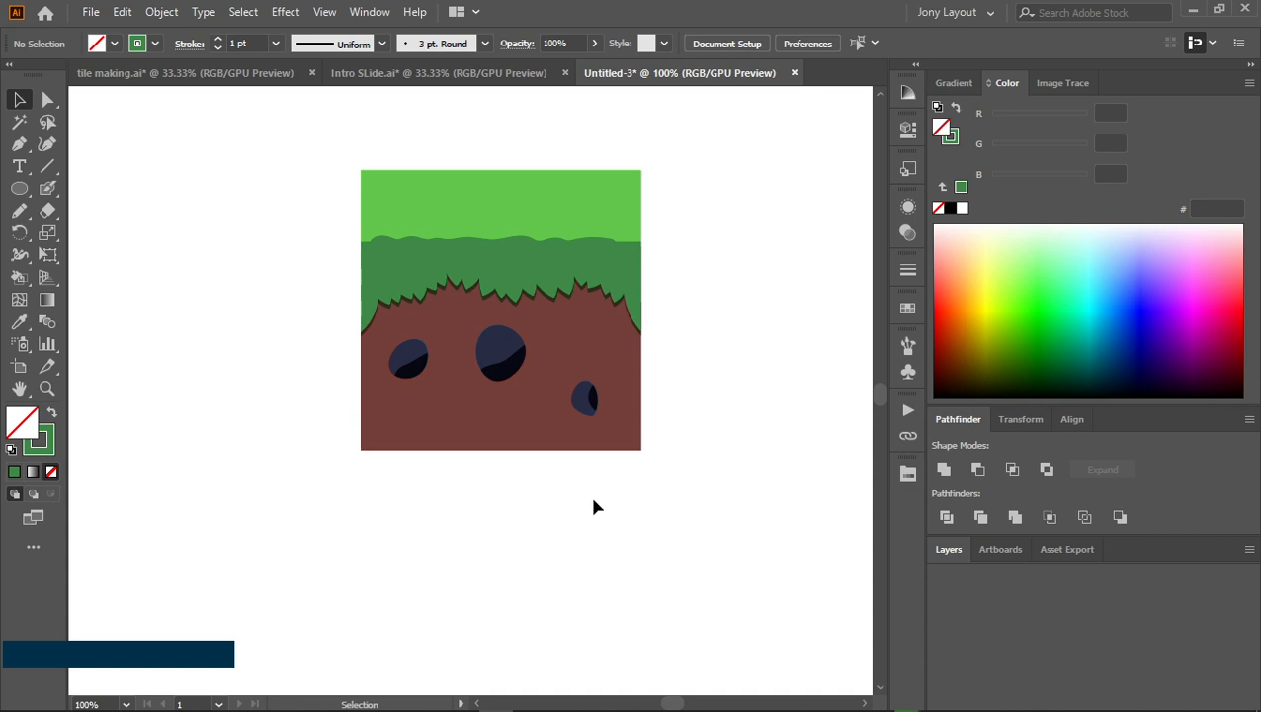
# Draw a closed, rounded, irregular four-point shape below the tile with the Curvature tool
pyautogui.press('i')
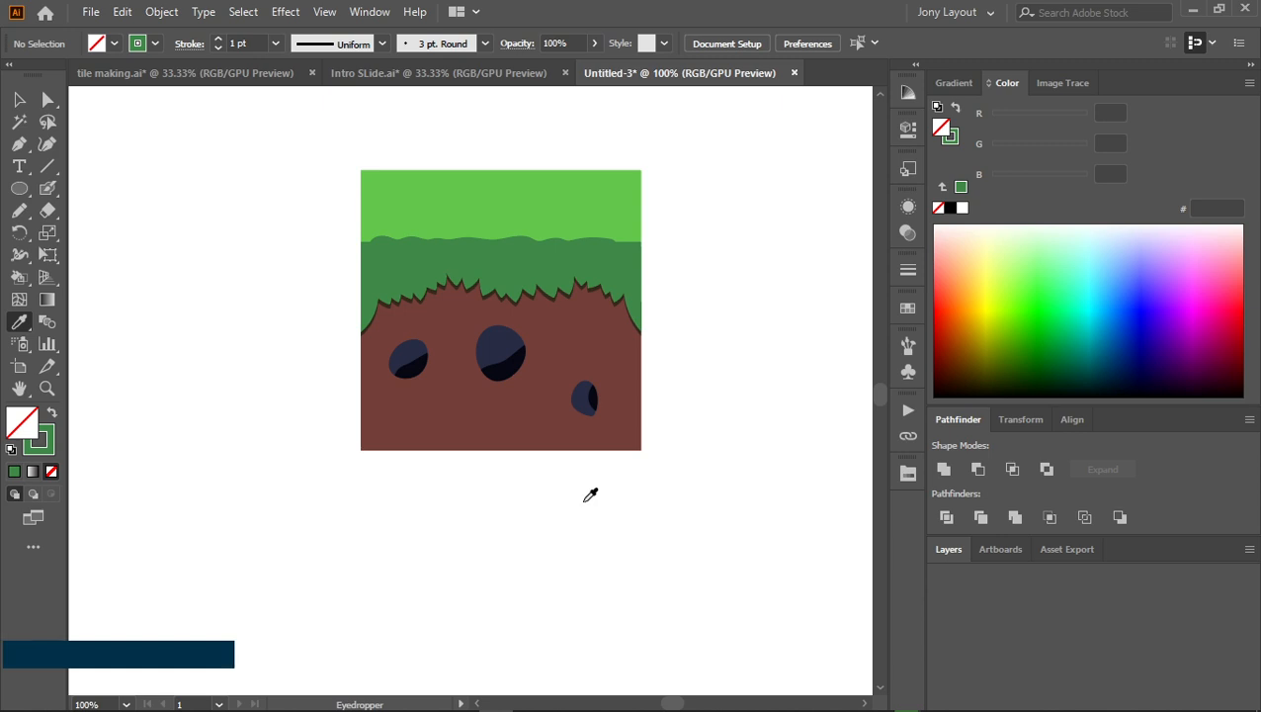
pyautogui.hotkey('shift', '`')
pyautogui.click(589, 506)
pyautogui.click(525, 557)
pyautogui.click(604, 591)
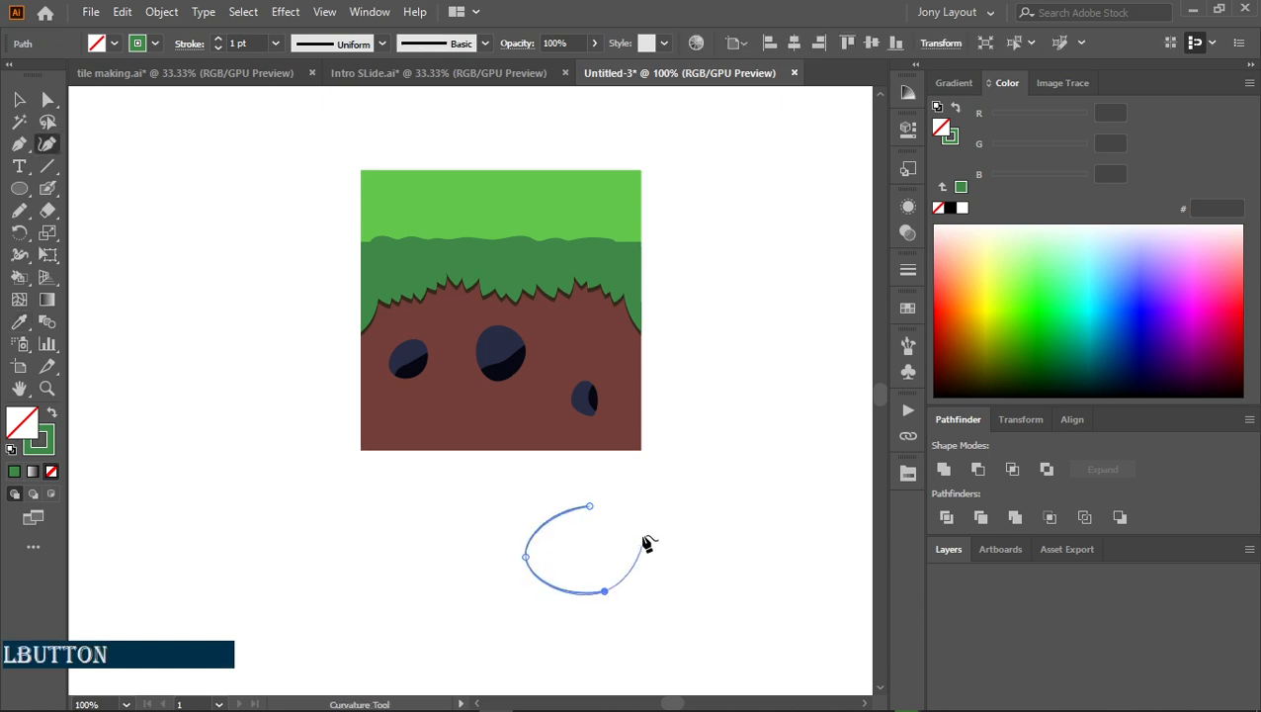
pyautogui.click(632, 510)
pyautogui.click(589, 506)
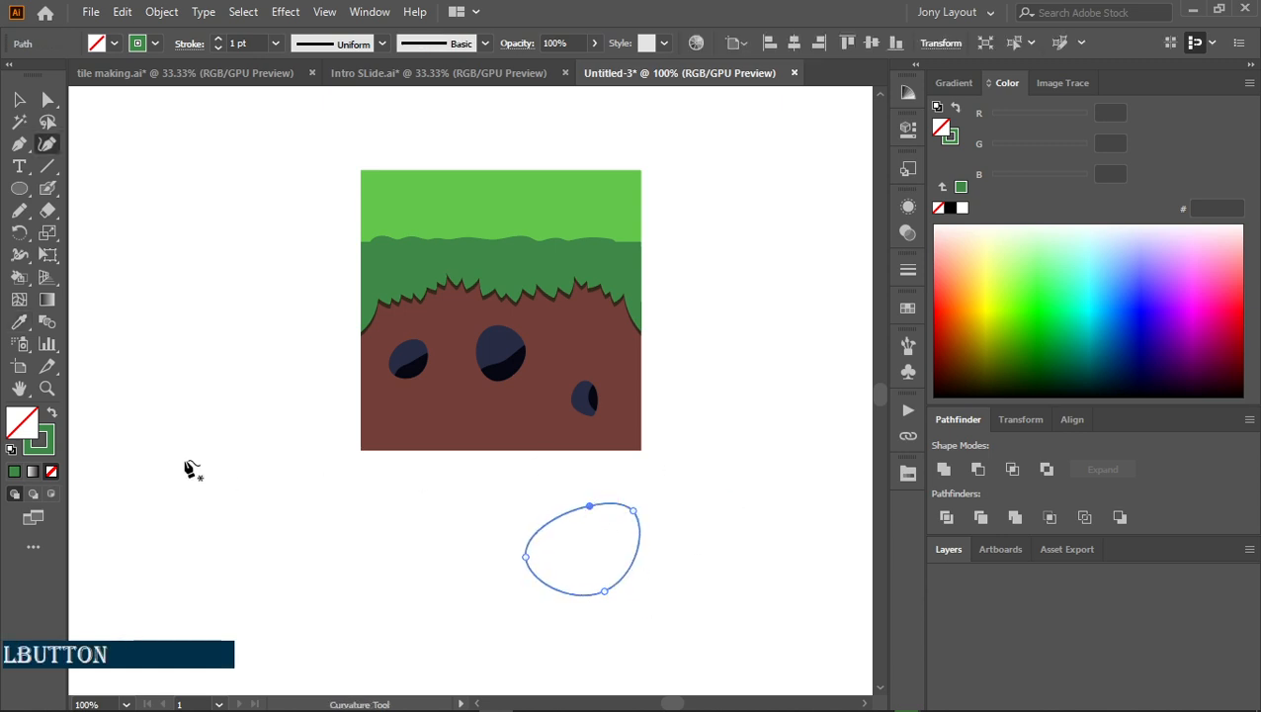
# Fill the new stone shape below the tile with dark brown (3E2731) from the endesga-32 swatches, without a stroke
pyautogui.click(55, 412)
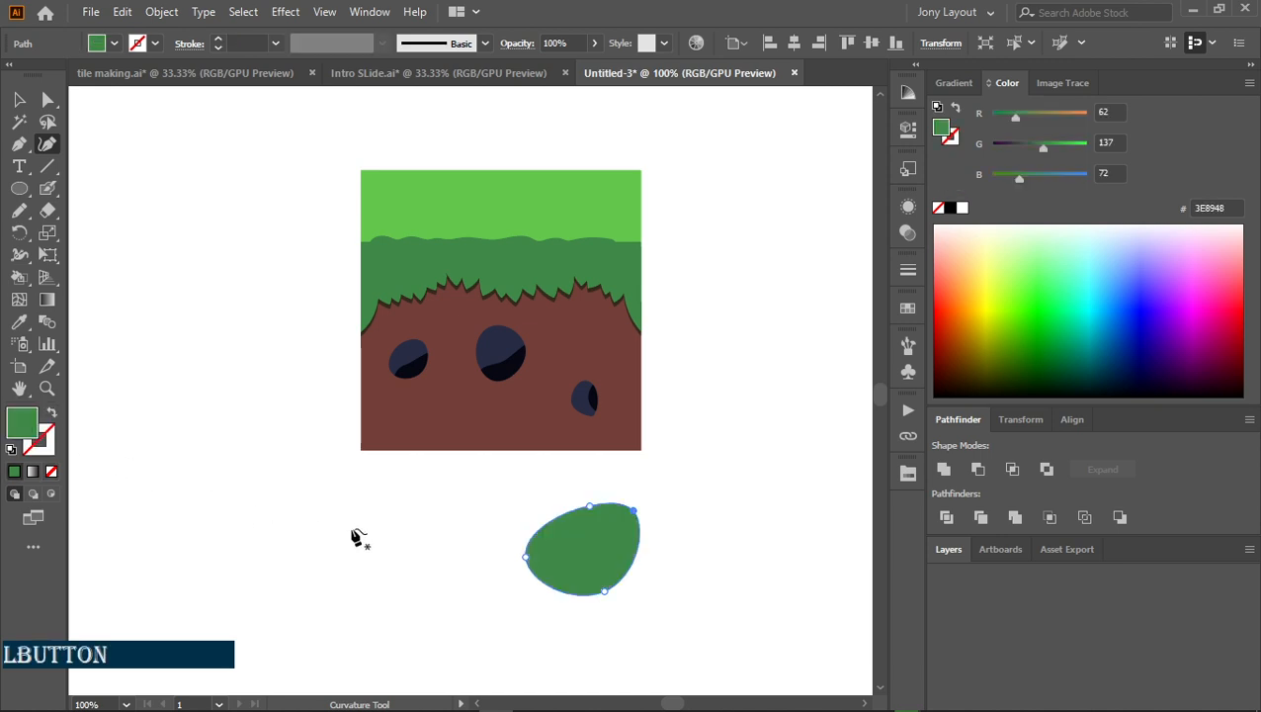
pyautogui.press('i')
pyautogui.click(468, 399)
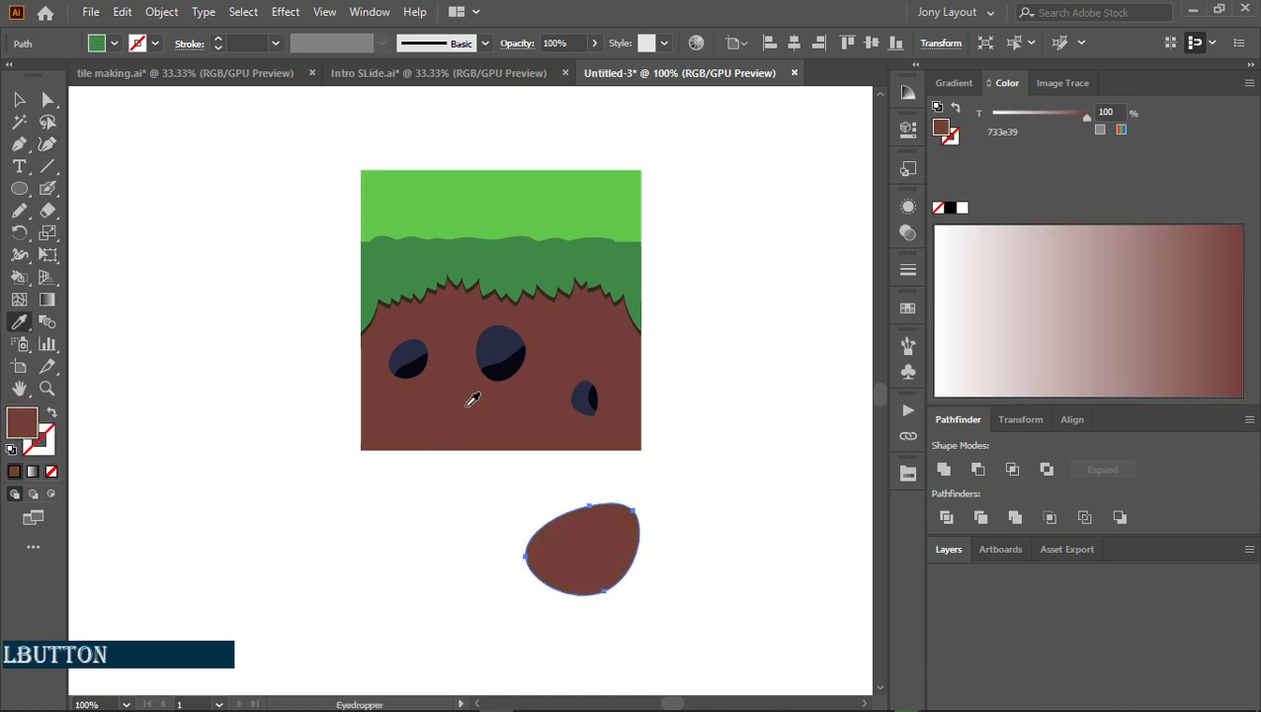
pyautogui.click(907, 475)
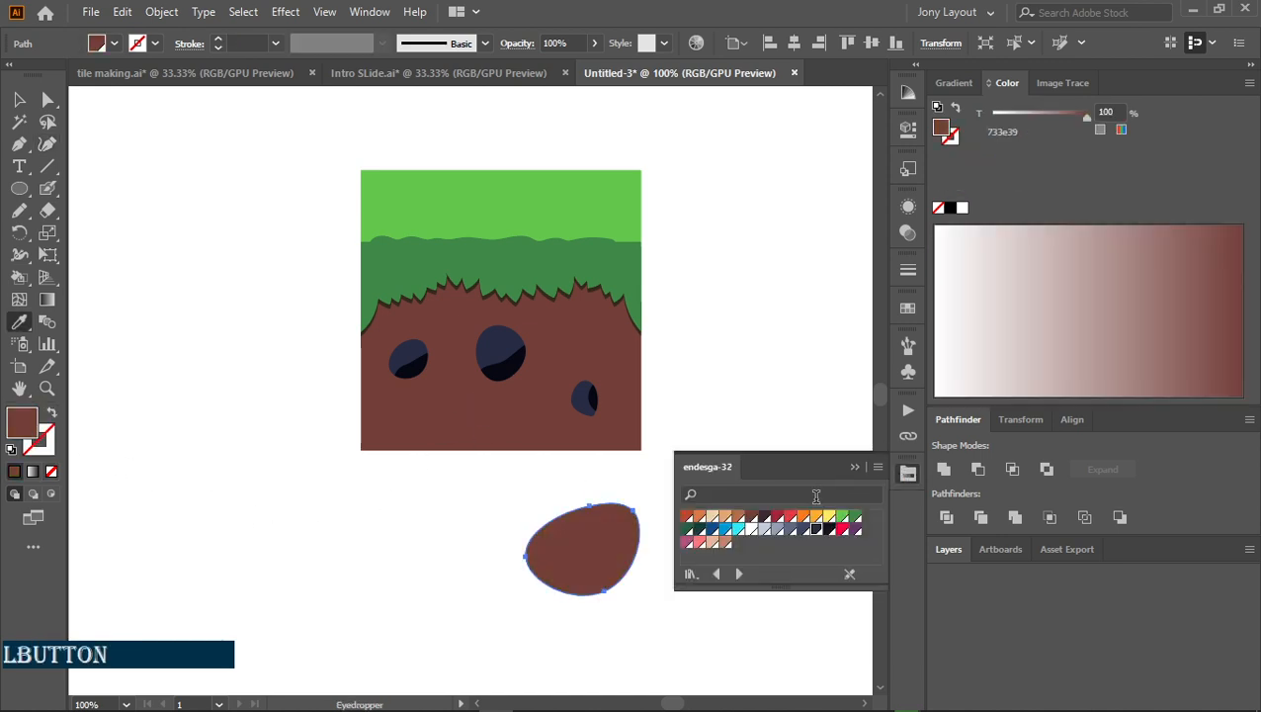
pyautogui.click(763, 518)
pyautogui.click(855, 467)
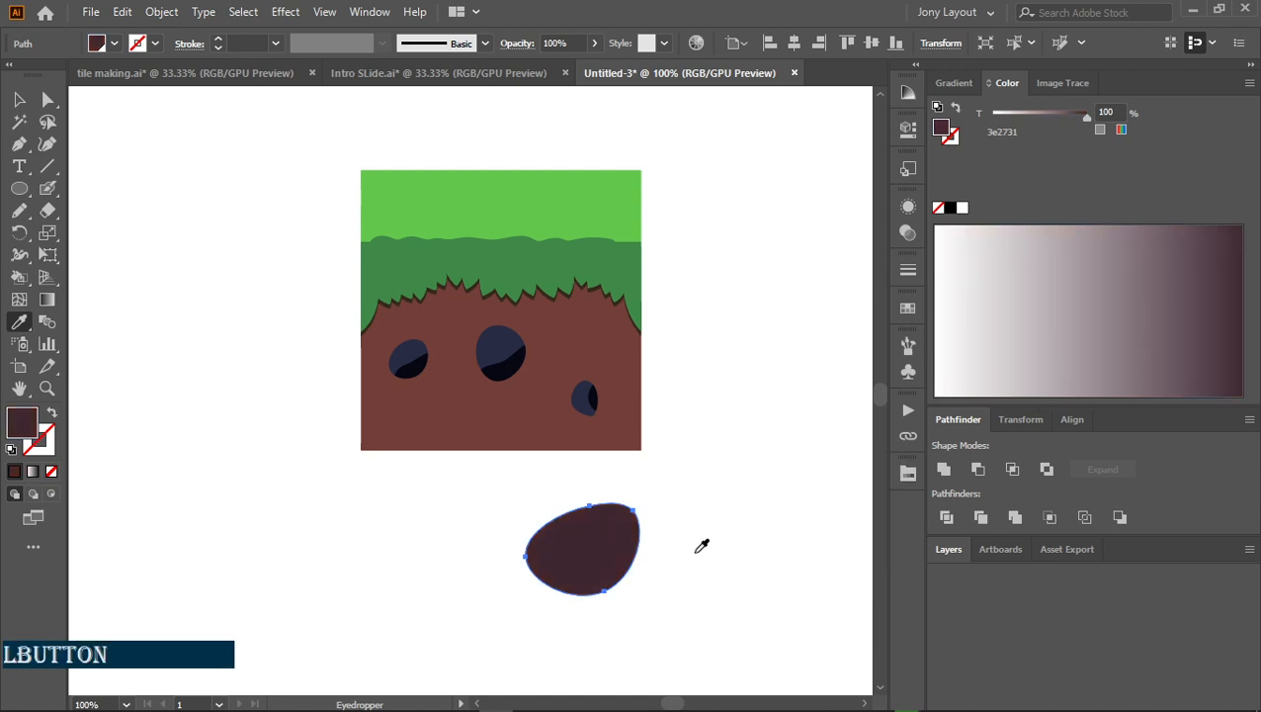
# Draw a curved Pencil shading shape across the lower edge of the brown stone and blend it with Multiply
pyautogui.press('n')
pyautogui.moveTo(508, 570)
pyautogui.mouseDown()
pyautogui.moveTo(618, 530)
pyautogui.moveTo(644, 504)
pyautogui.moveTo(601, 485)
pyautogui.moveTo(533, 511)
pyautogui.moveTo(508, 573)
pyautogui.moveTo(560, 584)
pyautogui.moveTo(648, 562)
pyautogui.moveTo(637, 598)
pyautogui.moveTo(585, 618)
pyautogui.moveTo(541, 597)
pyautogui.mouseUp()
pyautogui.press('Delete')
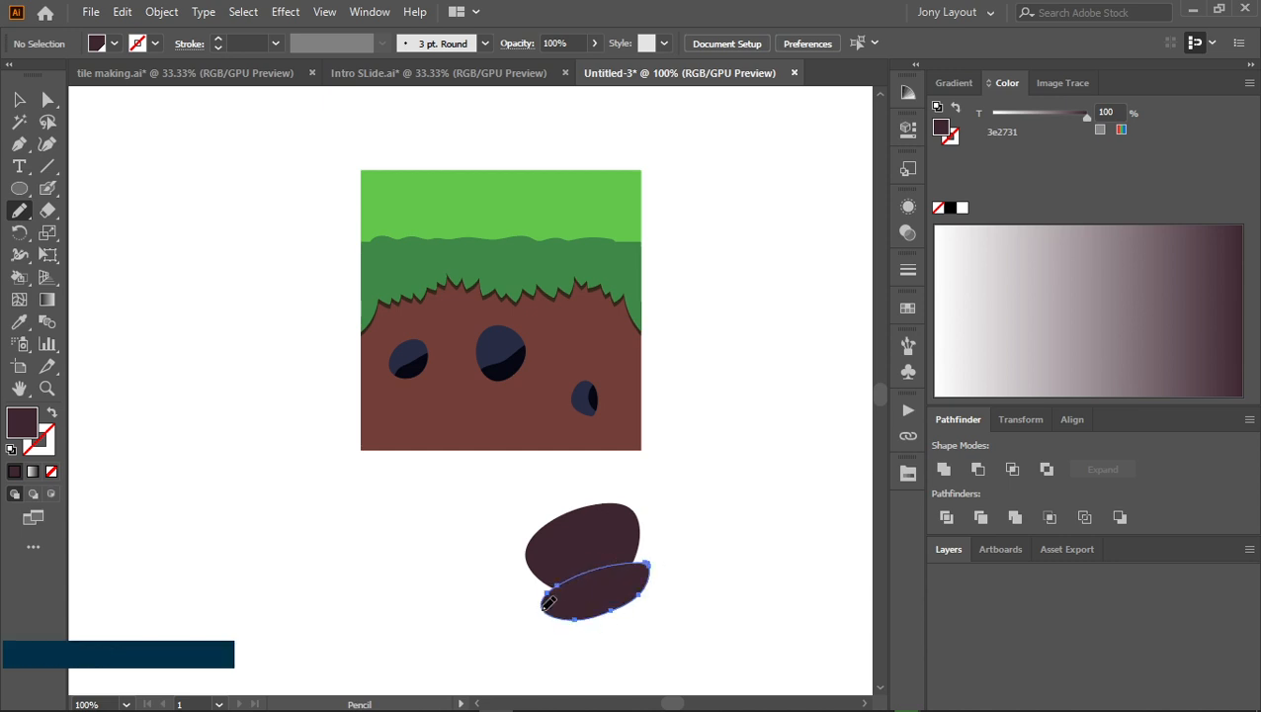
pyautogui.hotkey('shift', 'd')
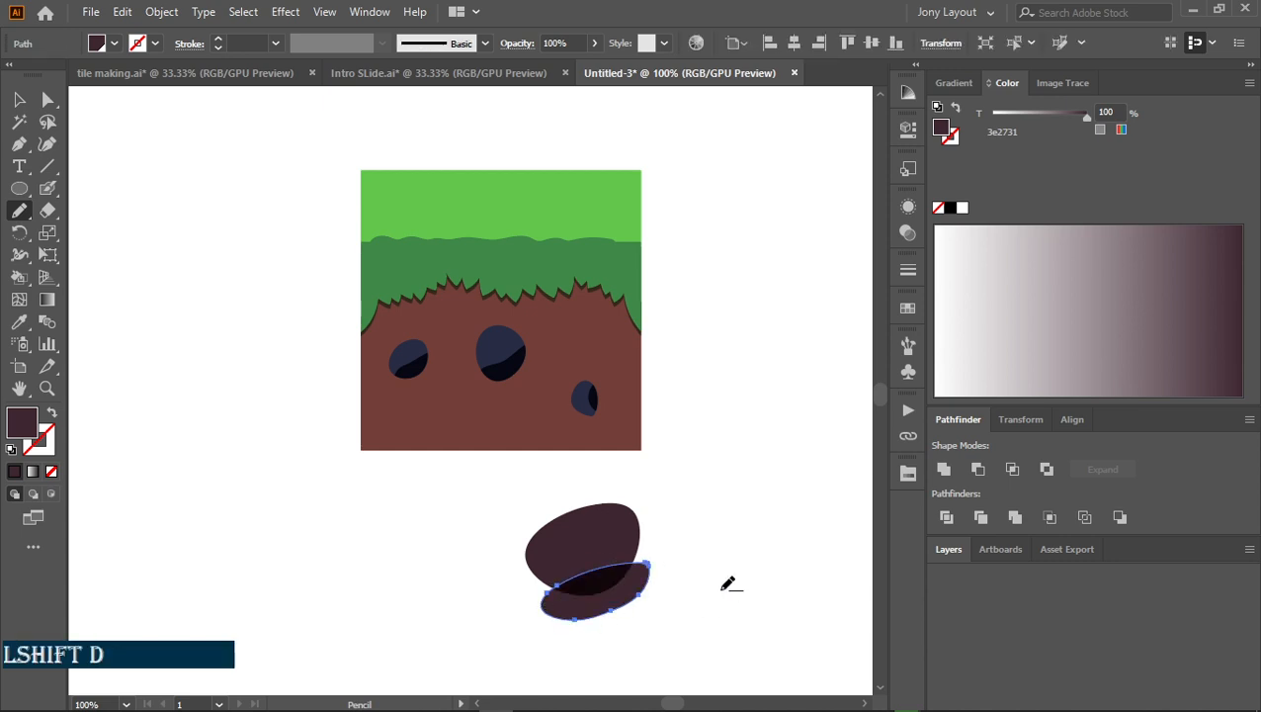
# Trim away the part of the shading shape that extends beyond the brown stone with the Shape Builder tool
pyautogui.press('v')
pyautogui.click(600, 535)
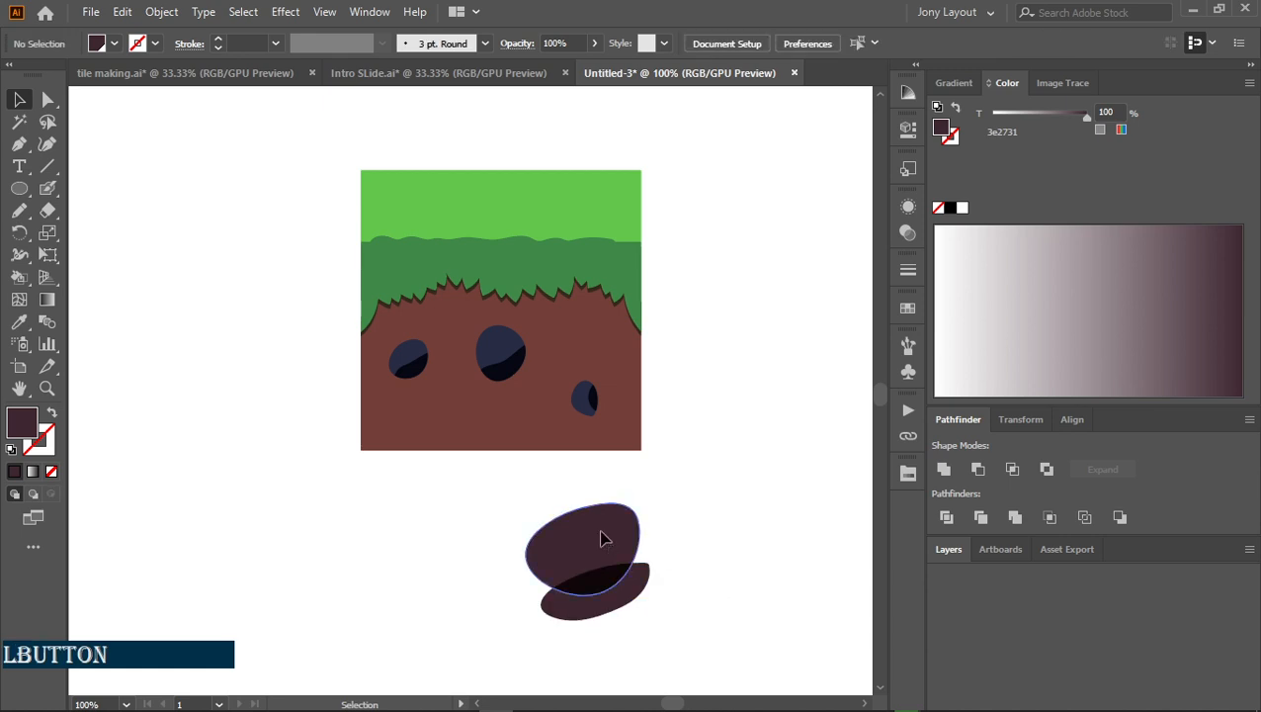
pyautogui.click(708, 611)
pyautogui.click(613, 568)
pyautogui.keyDown('shift'); pyautogui.click(625, 591); pyautogui.keyUp('shift')
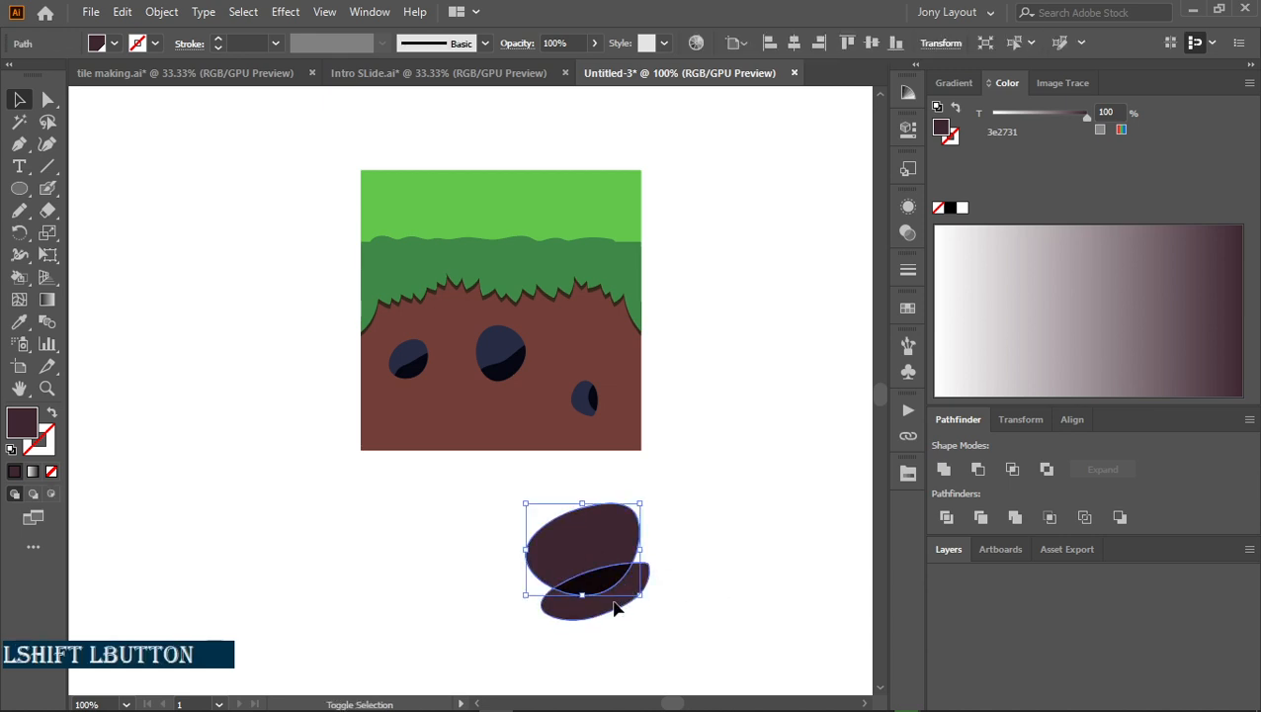
pyautogui.hotkey('shift', 'm')
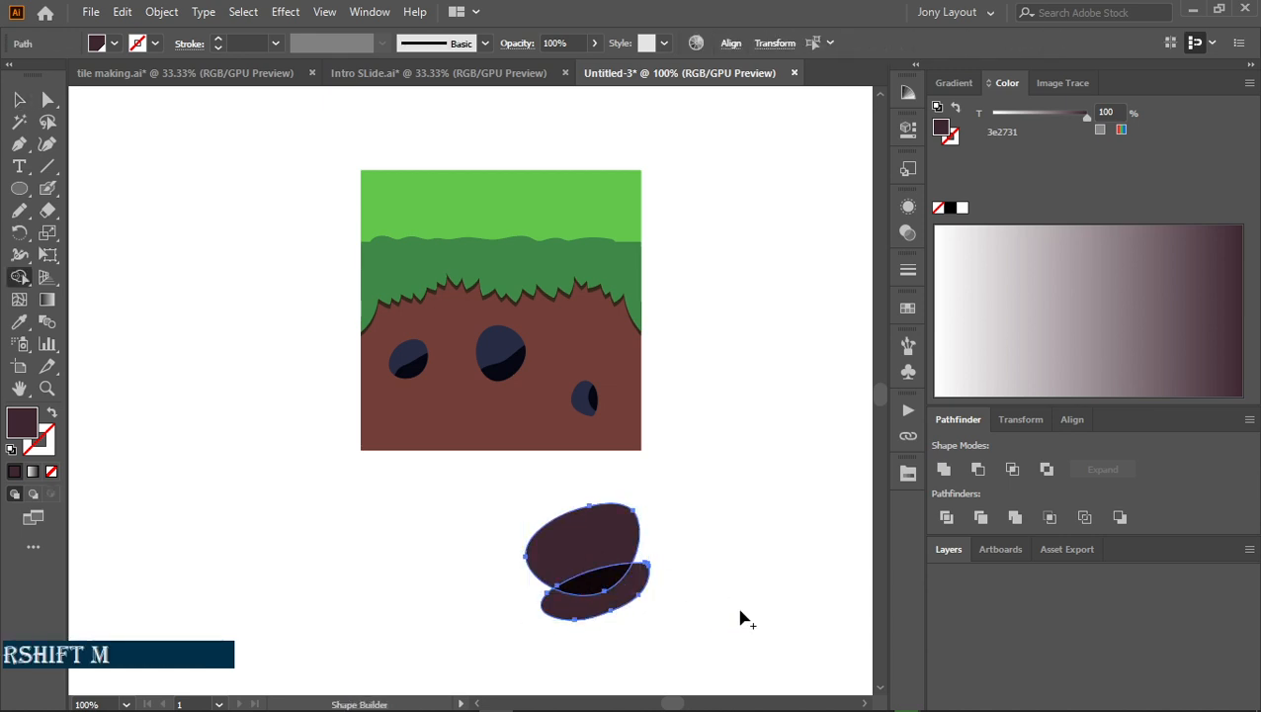
pyautogui.keyDown('alt'); pyautogui.click(600, 597); pyautogui.keyUp('alt')
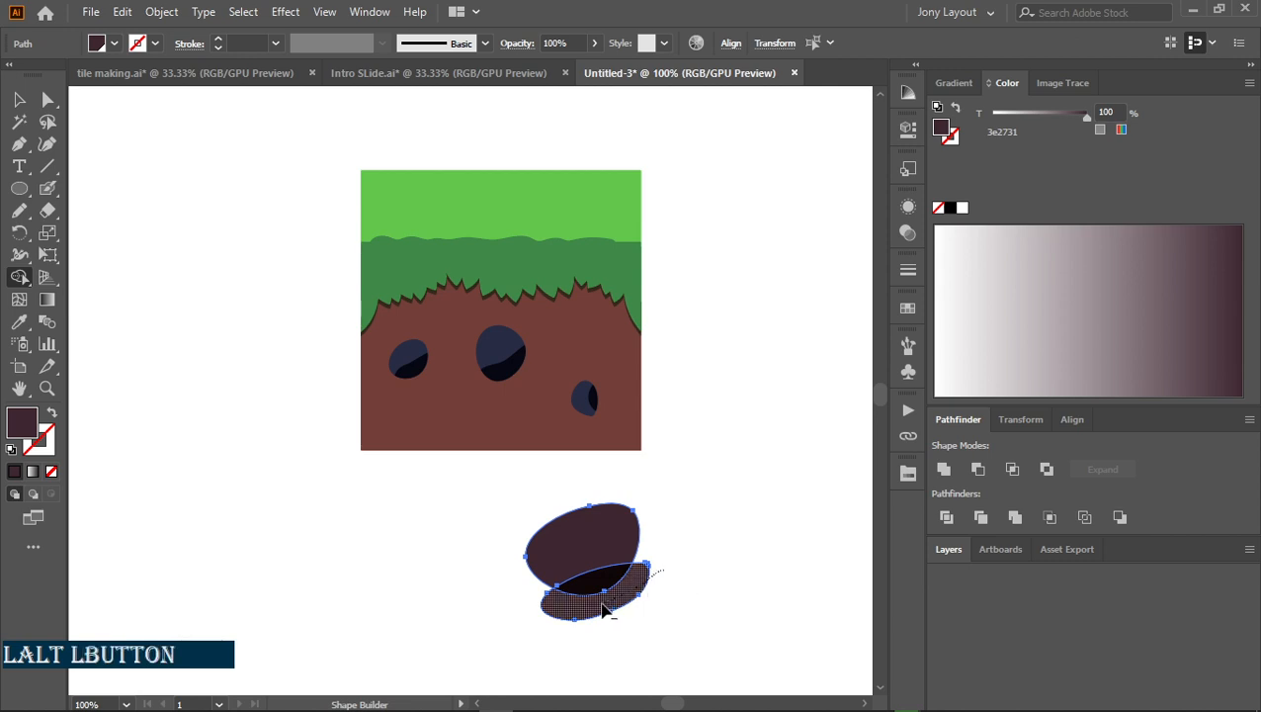
# Scale the shaded brown stone down to about half size and place it in the lower-left part of the soil
pyautogui.press('v')
pyautogui.click(670, 602)
pyautogui.moveTo(482, 498); pyautogui.dragTo(692, 605)
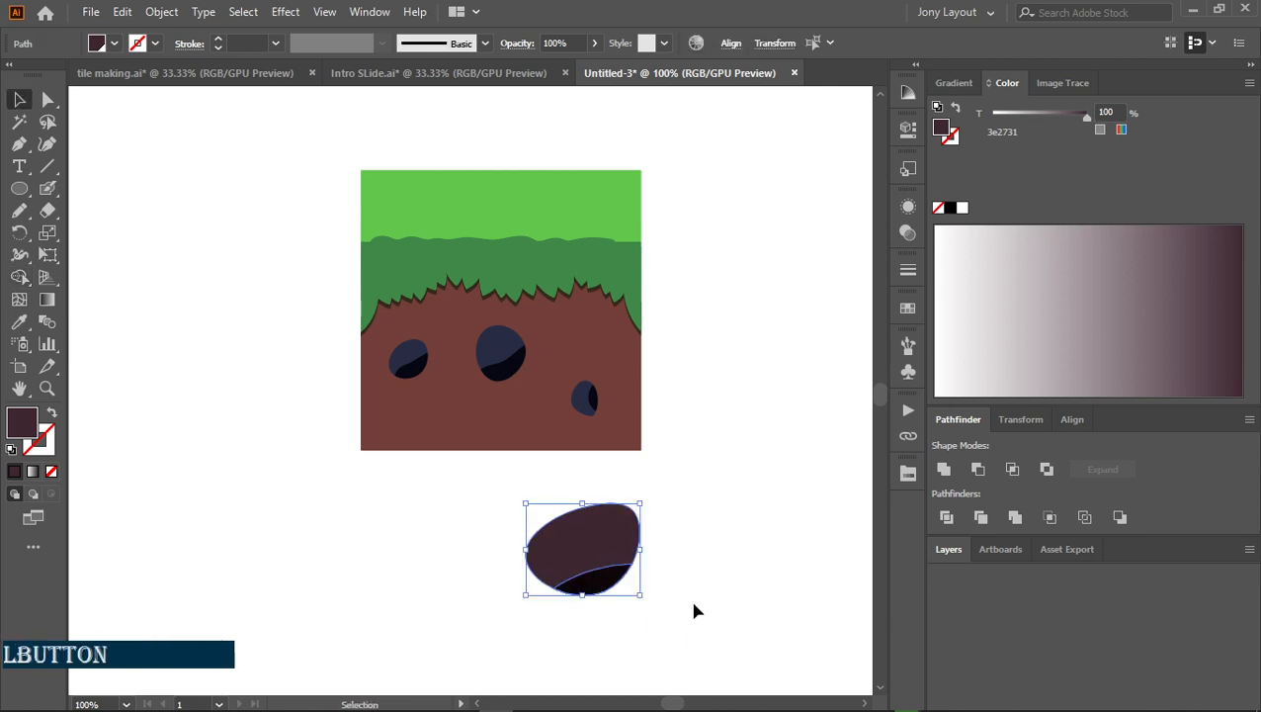
pyautogui.moveTo(640, 504); pyautogui.dragTo(471, 400)
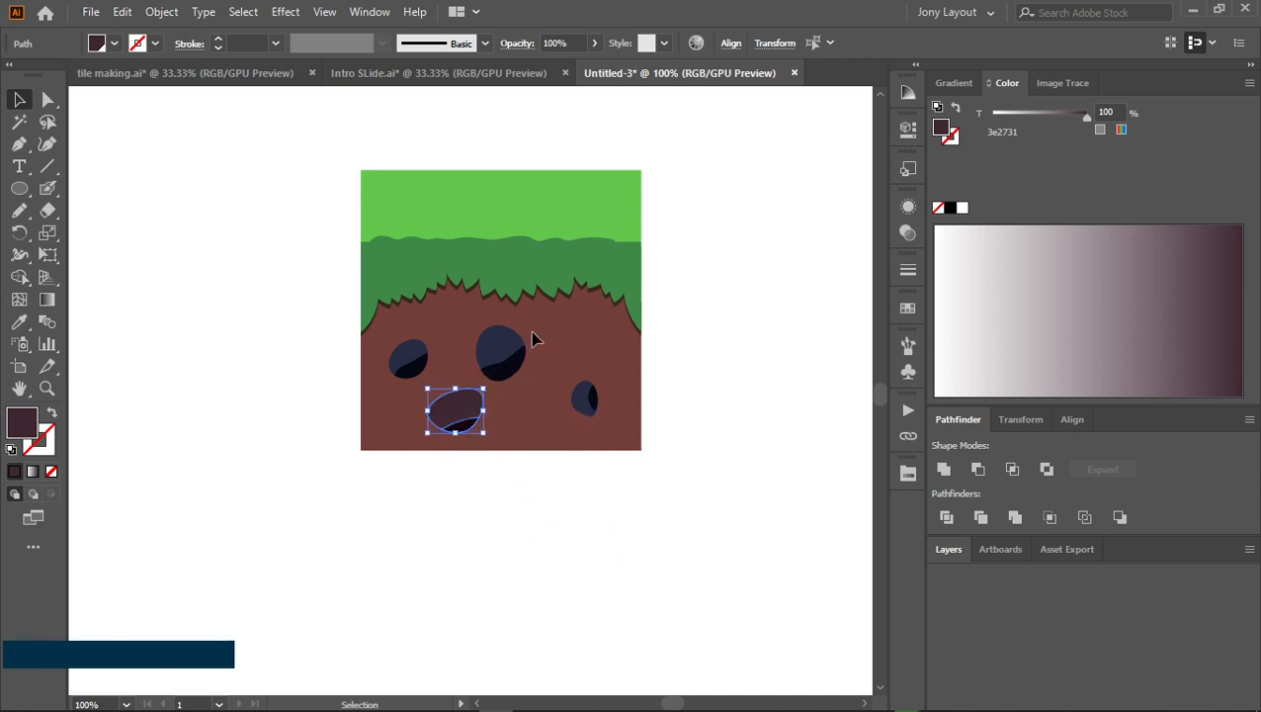
pyautogui.click(692, 527)
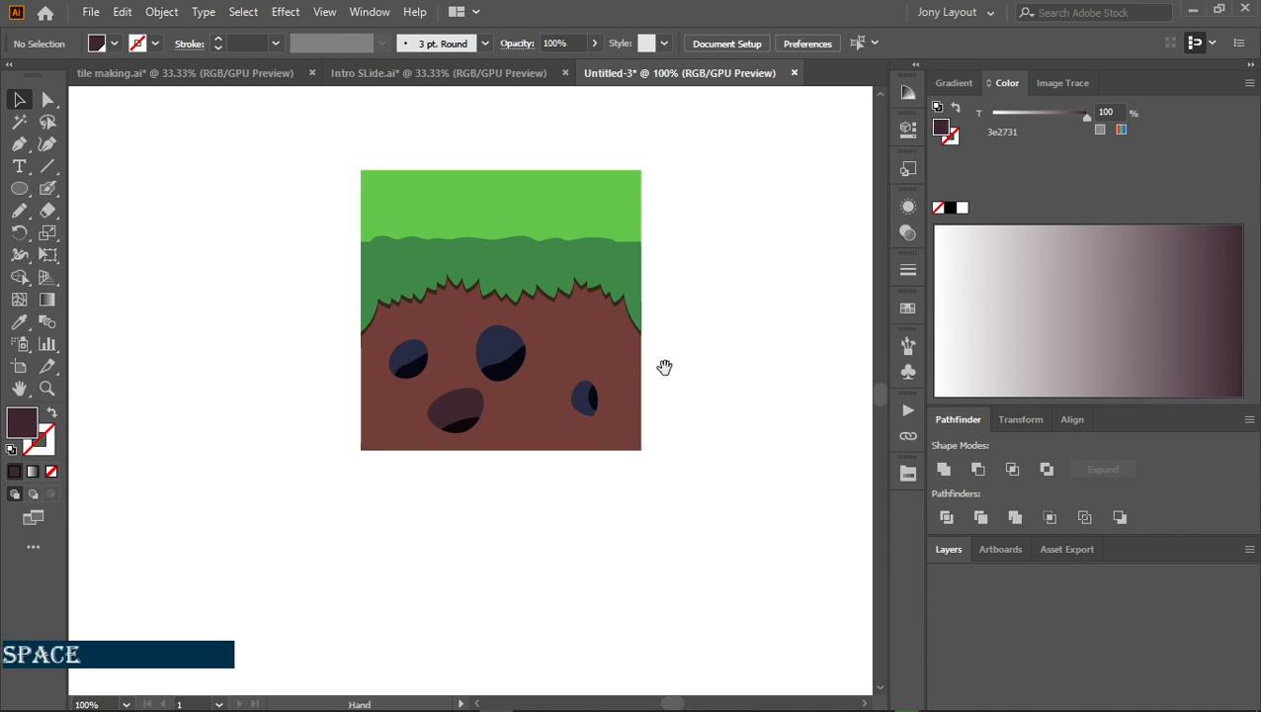
pyautogui.moveTo(664, 366); pyautogui.dragTo(644, 426)
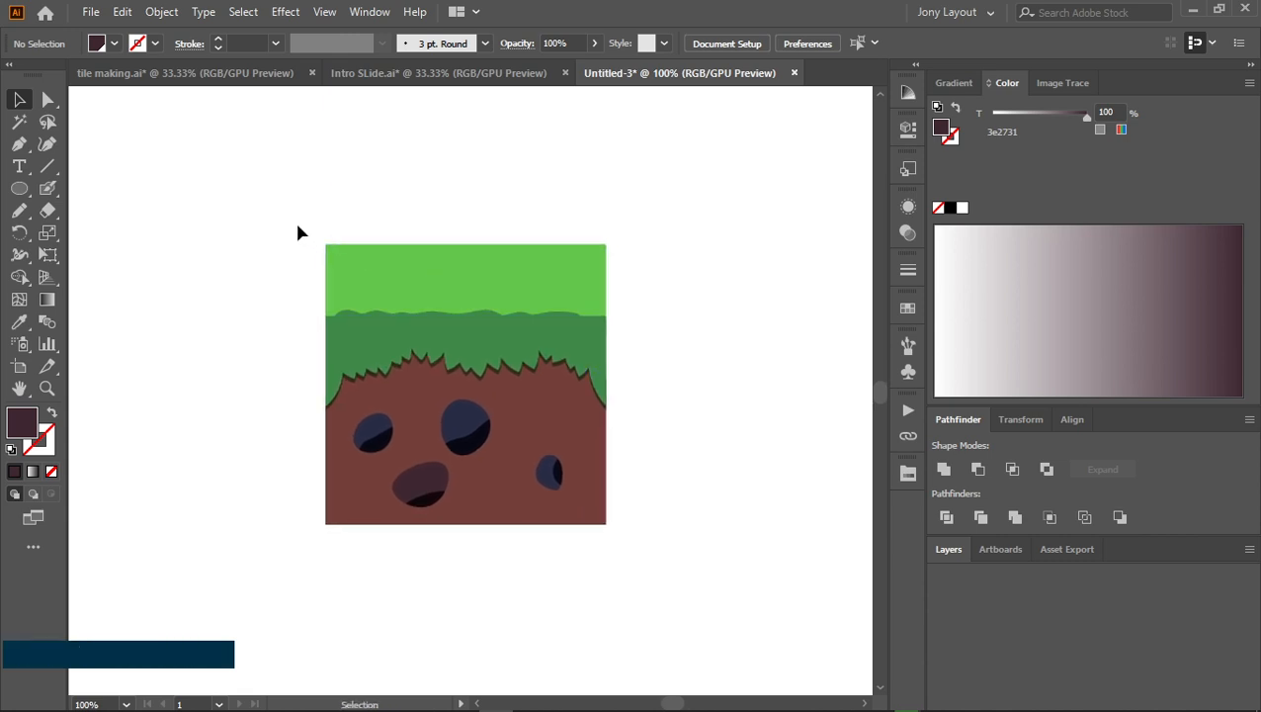
pyautogui.moveTo(297, 226); pyautogui.dragTo(717, 590)
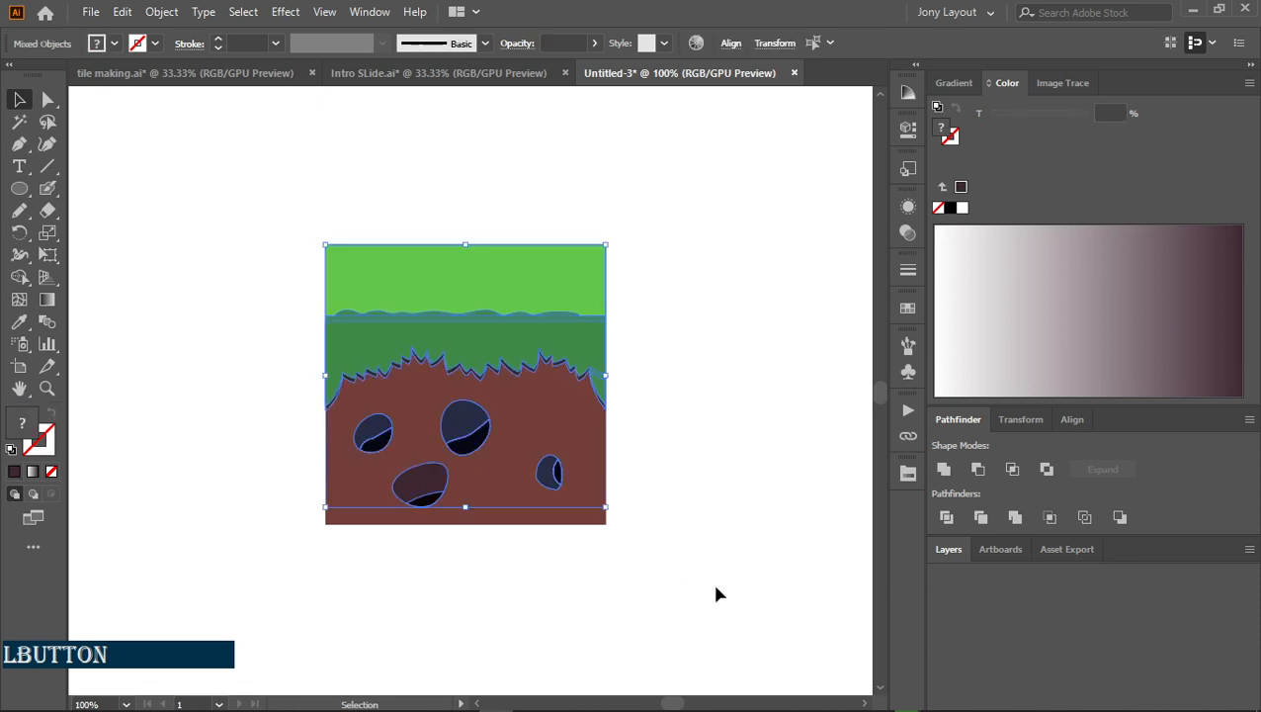
pyautogui.click(724, 432)
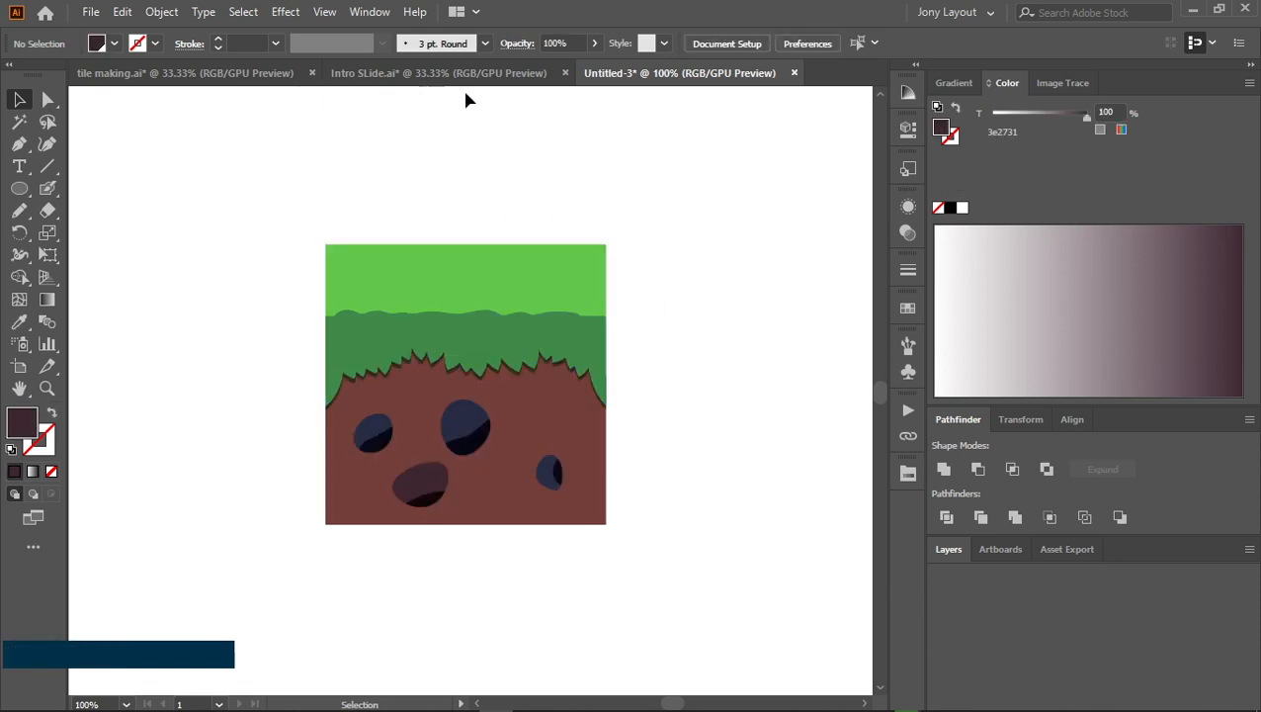
# Switch to the tile making.ai document and examine its grass hill terrain and the reference tiles above the artboard
pyautogui.click(210, 84)
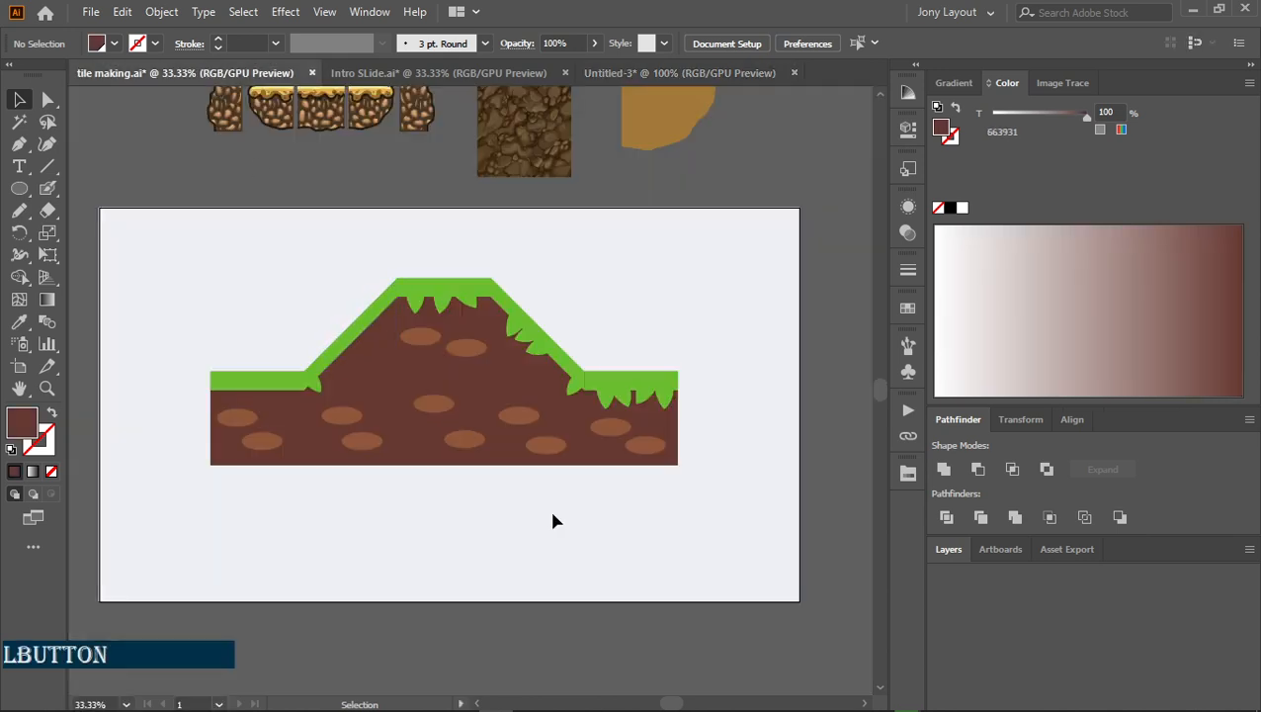
pyautogui.scroll(-1, 554, 521)
pyautogui.moveTo(517, 510); pyautogui.dragTo(557, 539)
pyautogui.scroll(2, 508, 494)
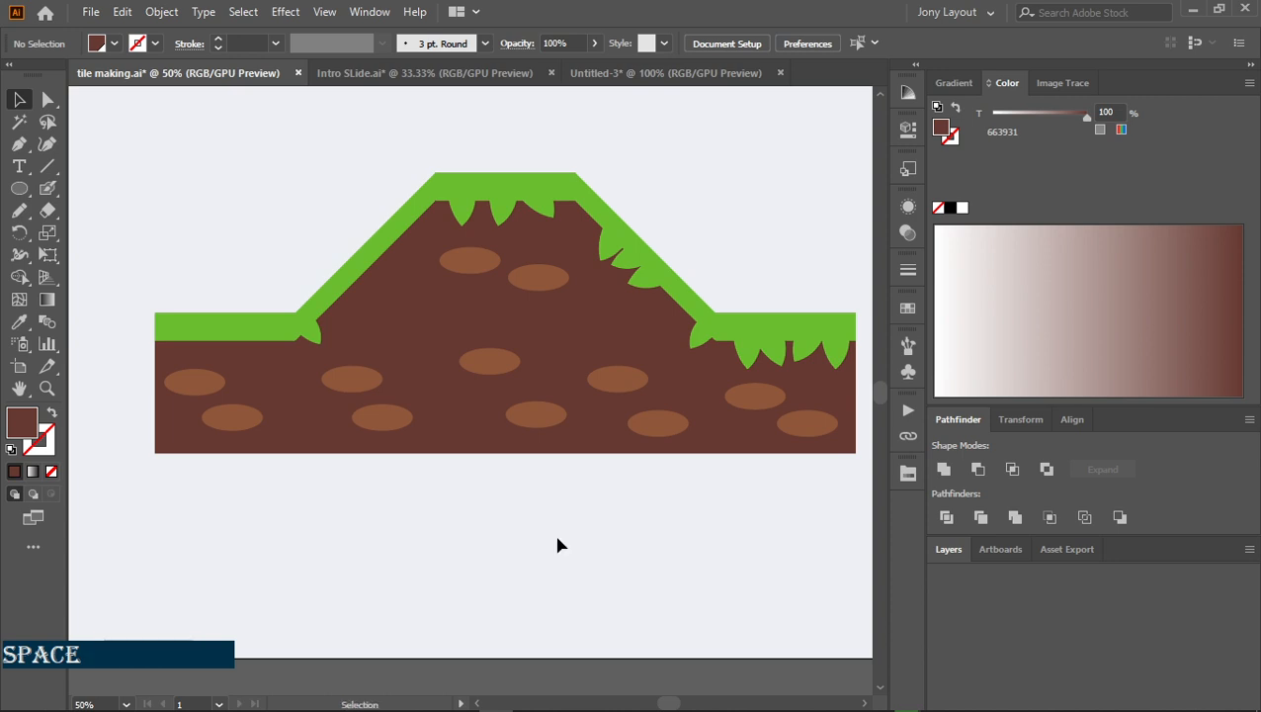
pyautogui.scroll(-1, 541, 514)
pyautogui.moveTo(479, 234); pyautogui.dragTo(511, 508)
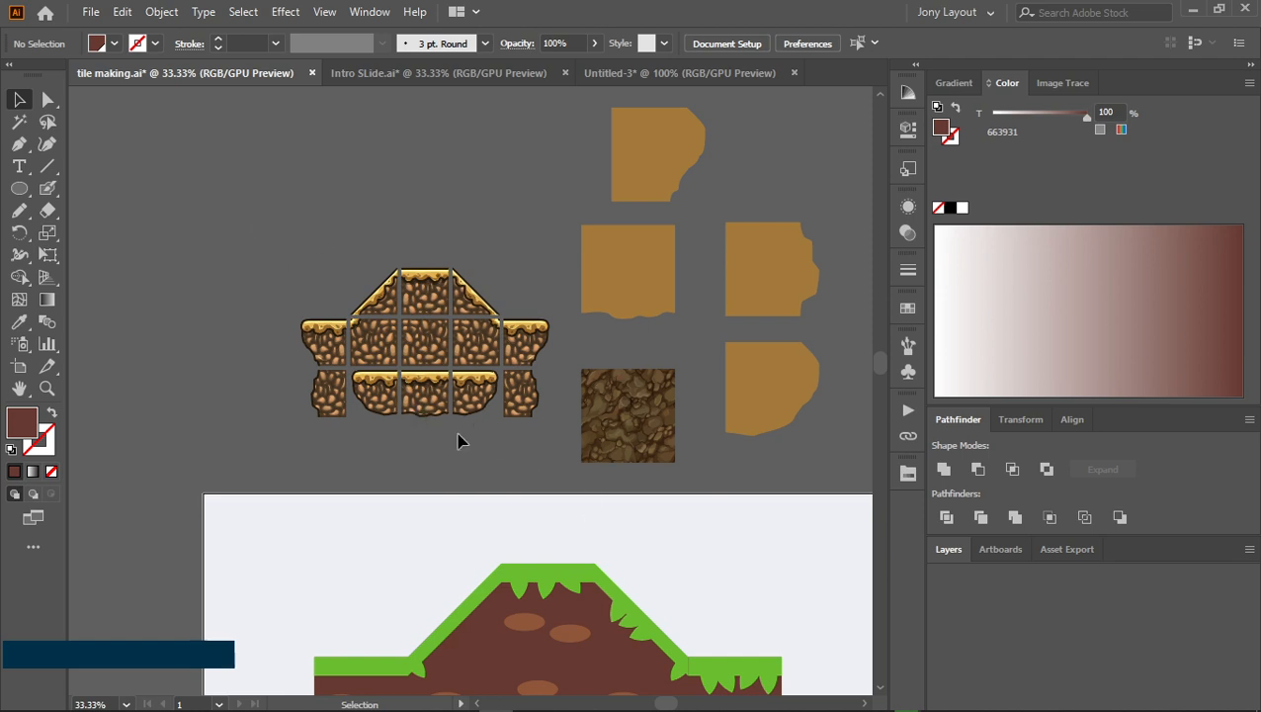
pyautogui.moveTo(683, 548); pyautogui.dragTo(583, 332)
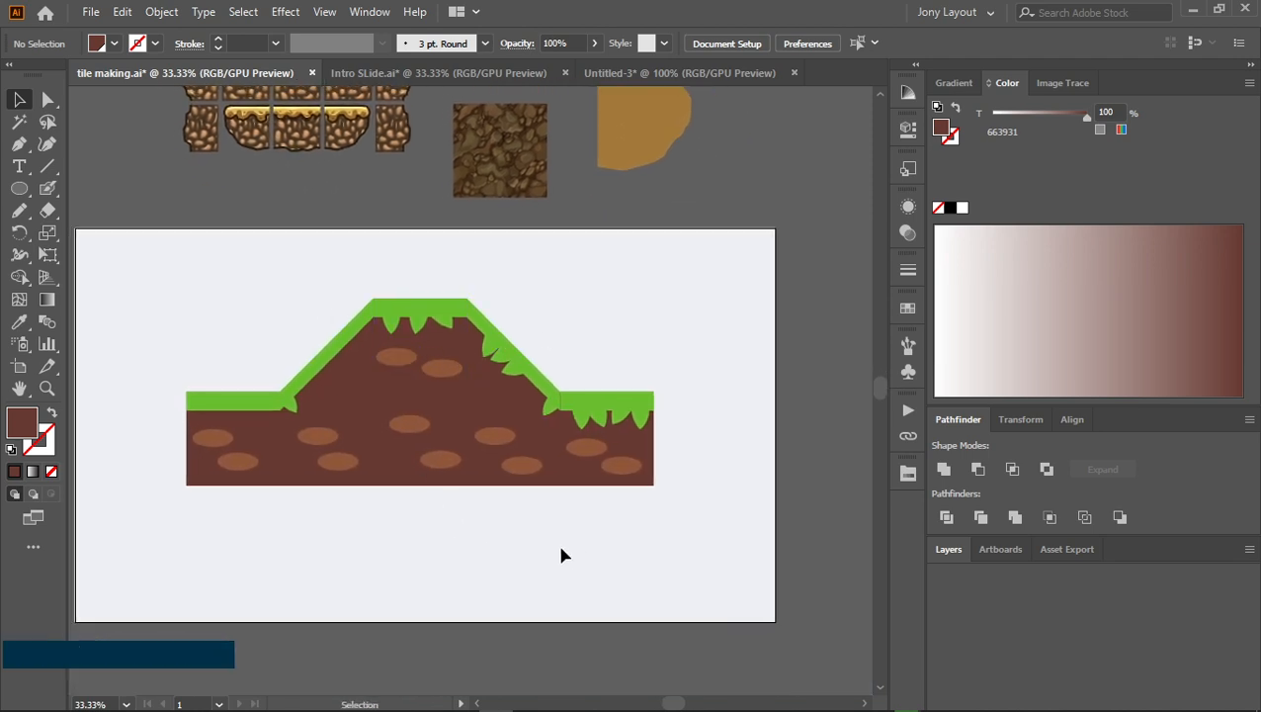
pyautogui.moveTo(538, 558); pyautogui.dragTo(560, 552)
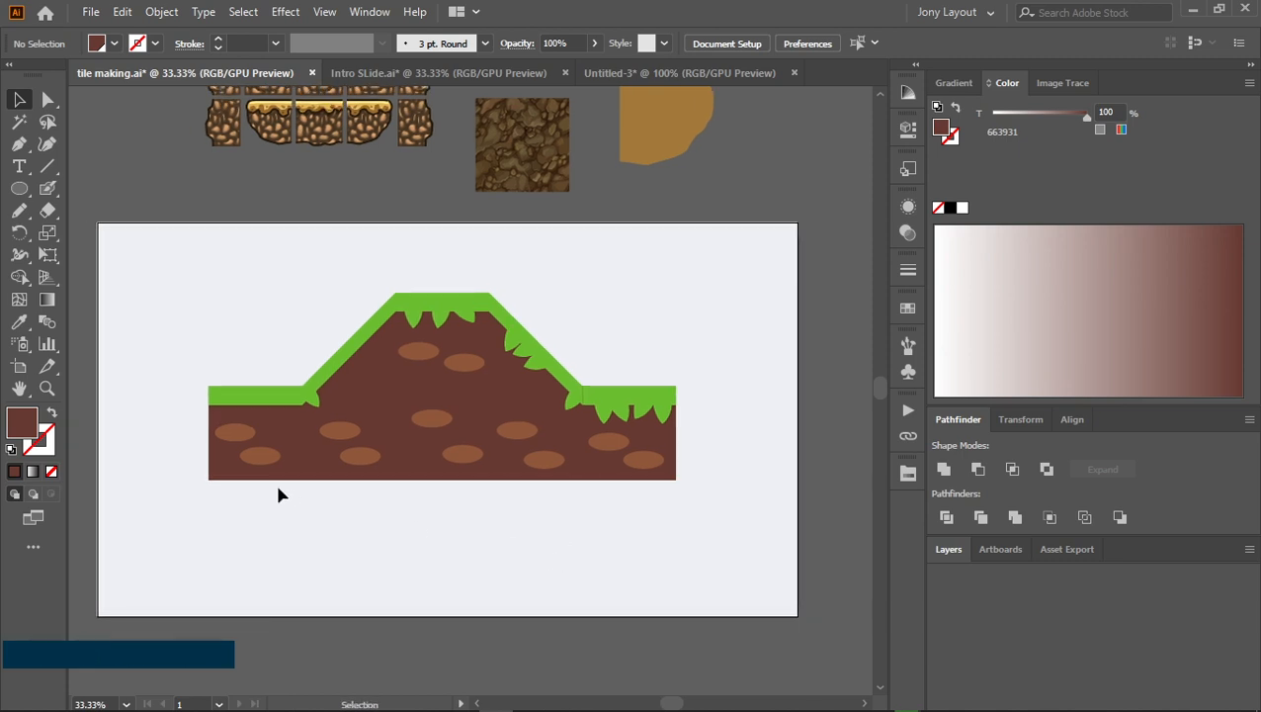
pyautogui.moveTo(203, 204); pyautogui.dragTo(279, 407)
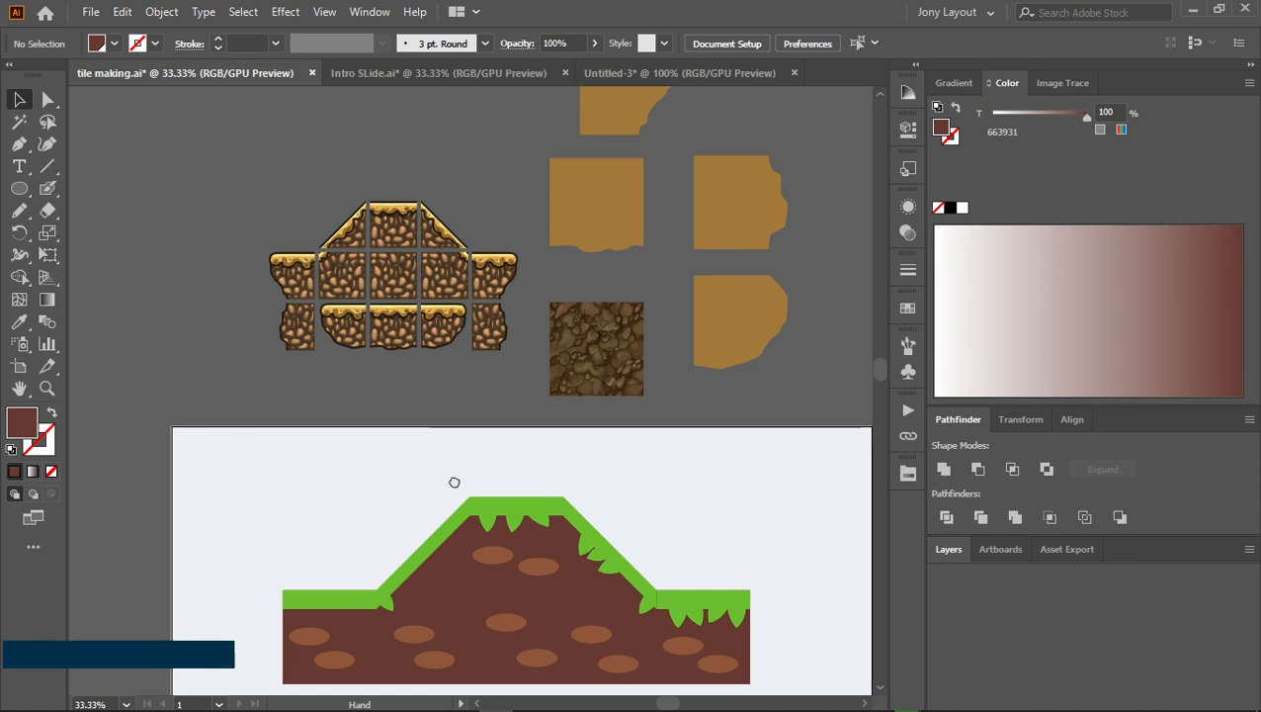
pyautogui.moveTo(454, 481); pyautogui.dragTo(358, 307)
pyautogui.moveTo(472, 590); pyautogui.dragTo(497, 564)
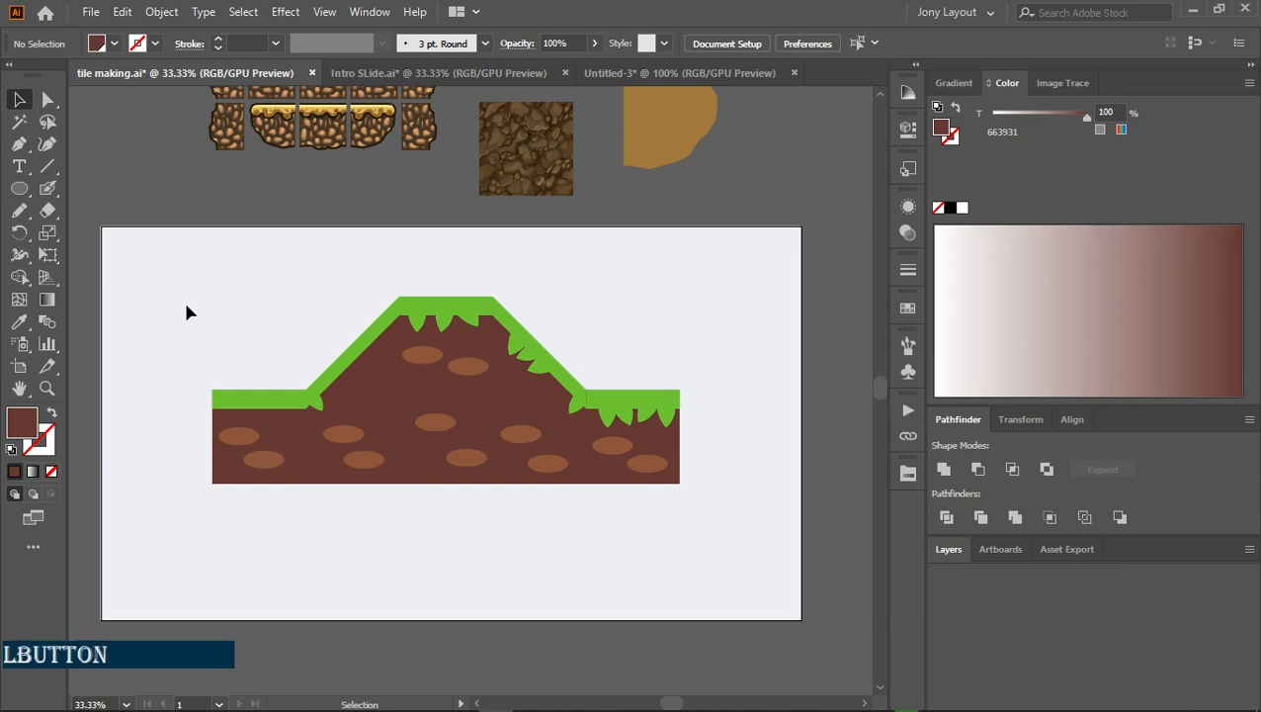
# Move the whole grass hill terrain off the artboard into the empty area below it
pyautogui.moveTo(182, 298); pyautogui.dragTo(644, 536)
pyautogui.scroll(-1, 620, 549)
pyautogui.moveTo(571, 490); pyautogui.dragTo(616, 708)
pyautogui.press('space')
pyautogui.moveTo(689, 621); pyautogui.dragTo(588, 385)
pyautogui.moveTo(411, 219); pyautogui.dragTo(486, 498)
pyautogui.press('space')
pyautogui.moveTo(433, 249); pyautogui.dragTo(665, 651)
pyautogui.hotkey('ctrl', 'z')
pyautogui.click(194, 216)
pyautogui.click(413, 333)
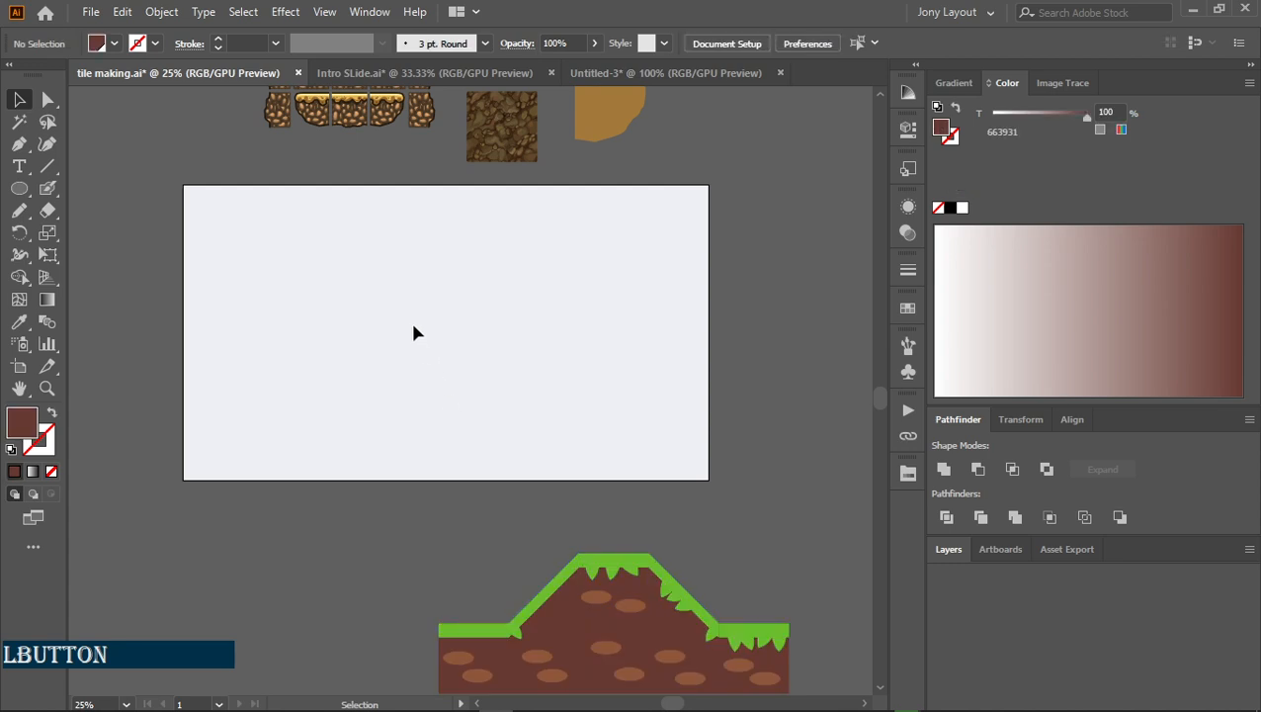
# Draw a 256 × 256 px brown square near the middle of the empty artboard
pyautogui.keyDown('alt'); pyautogui.scroll(1, 413, 333); pyautogui.keyUp('alt')
pyautogui.press('space')
pyautogui.moveTo(400, 274); pyautogui.dragTo(416, 341)
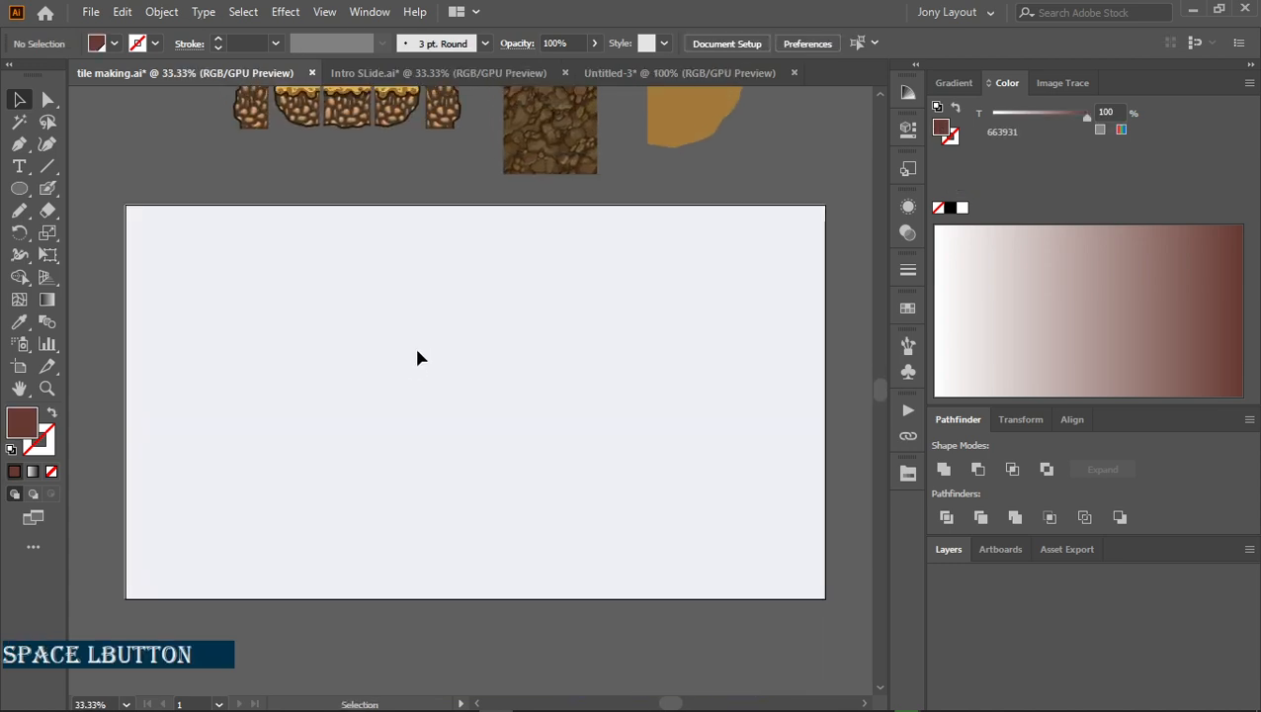
pyautogui.press('m')
pyautogui.click(415, 328)
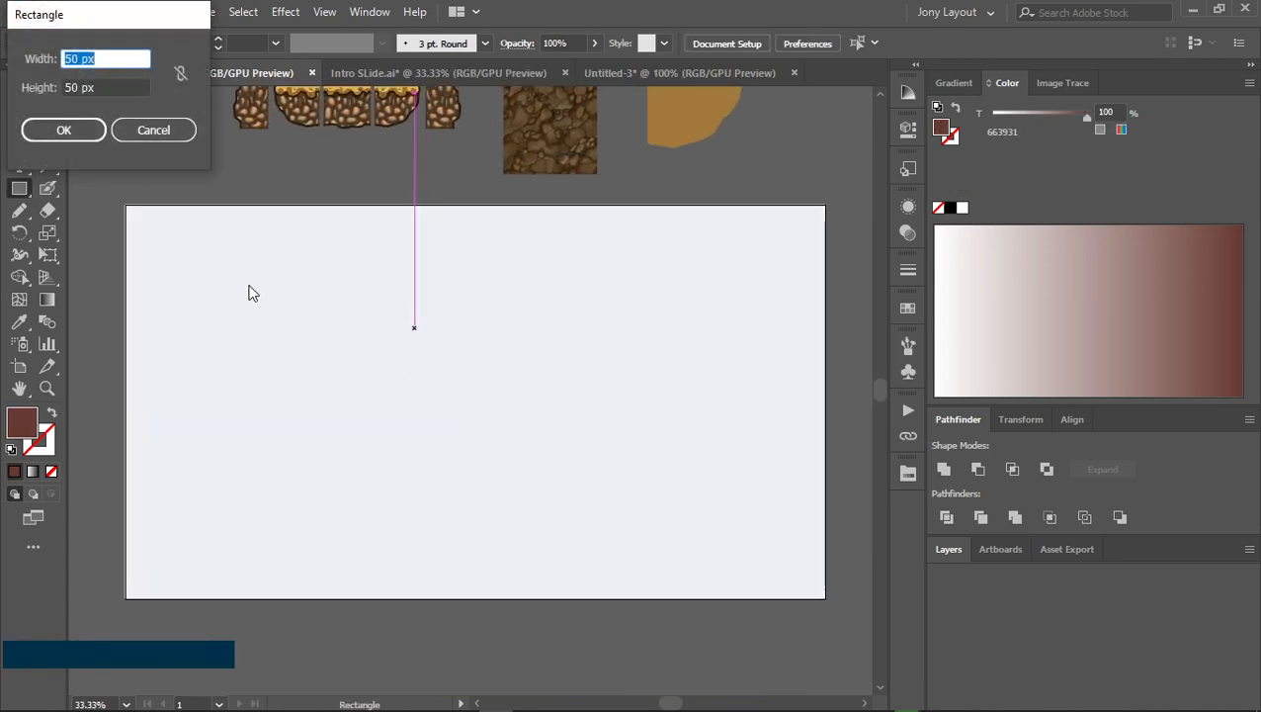
pyautogui.write('256')
pyautogui.press('Tab')
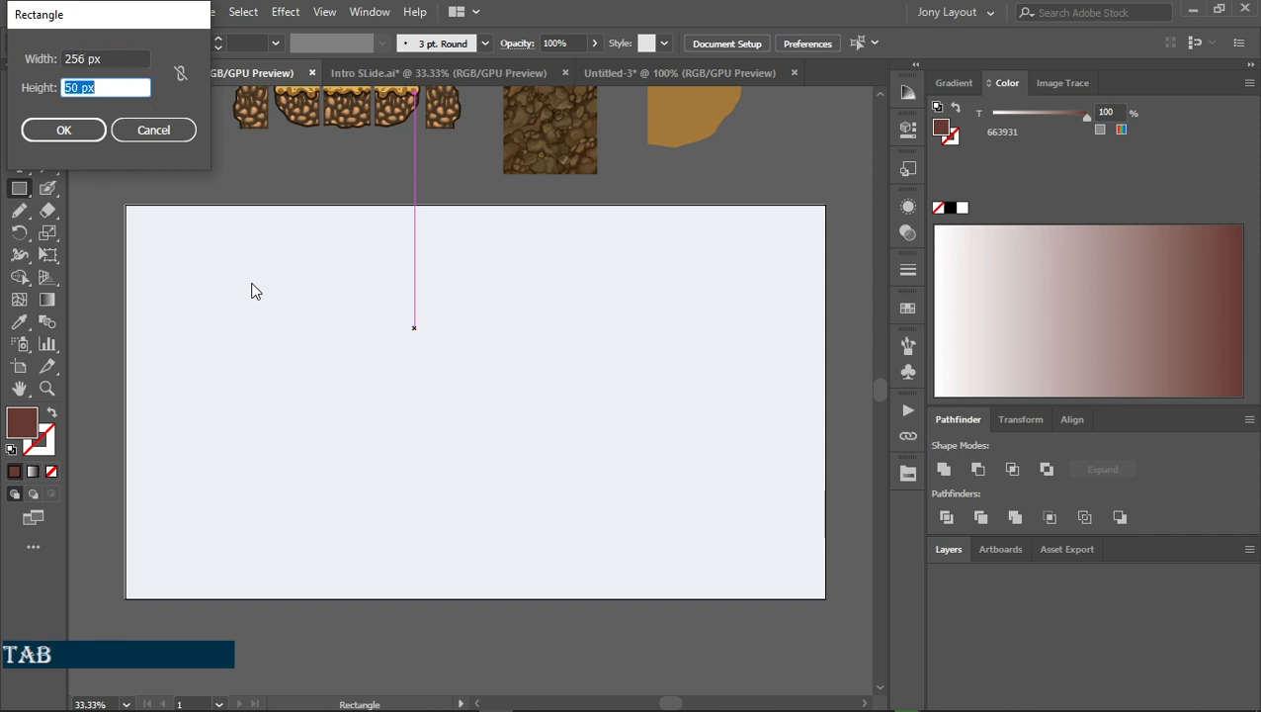
pyautogui.write('256')
pyautogui.press('Return')
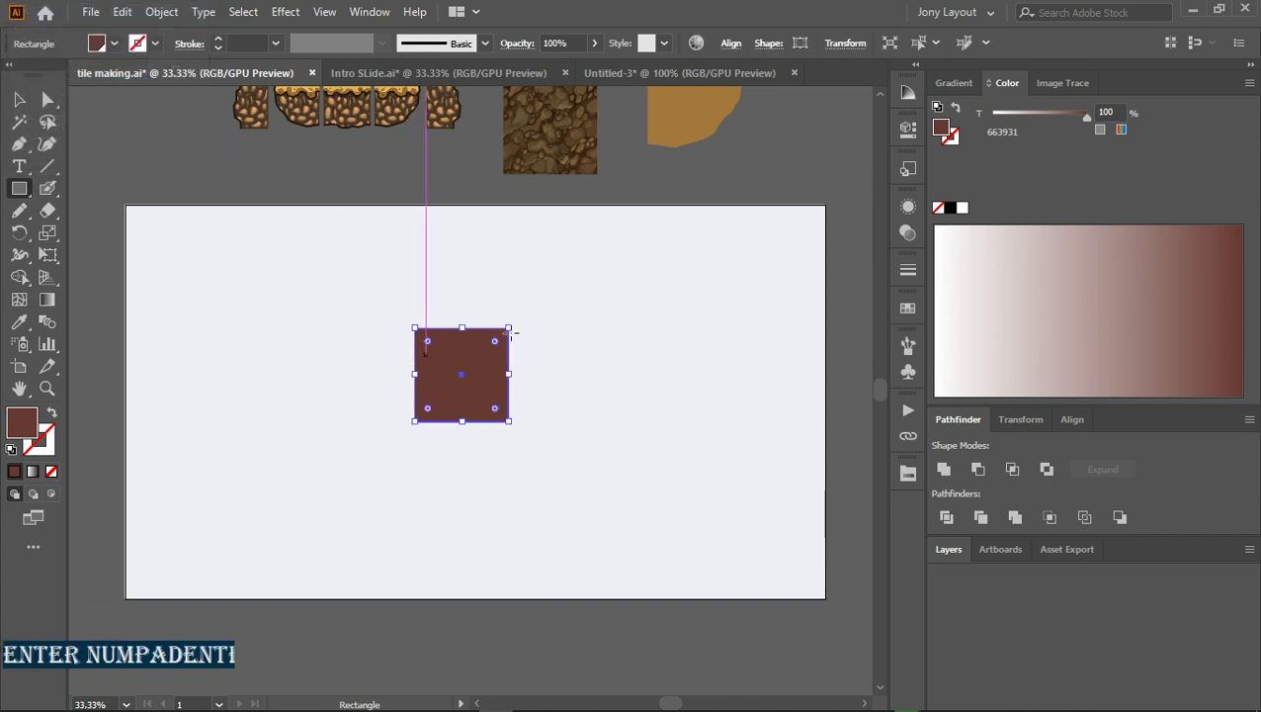
pyautogui.press('v')
pyautogui.click(599, 398)
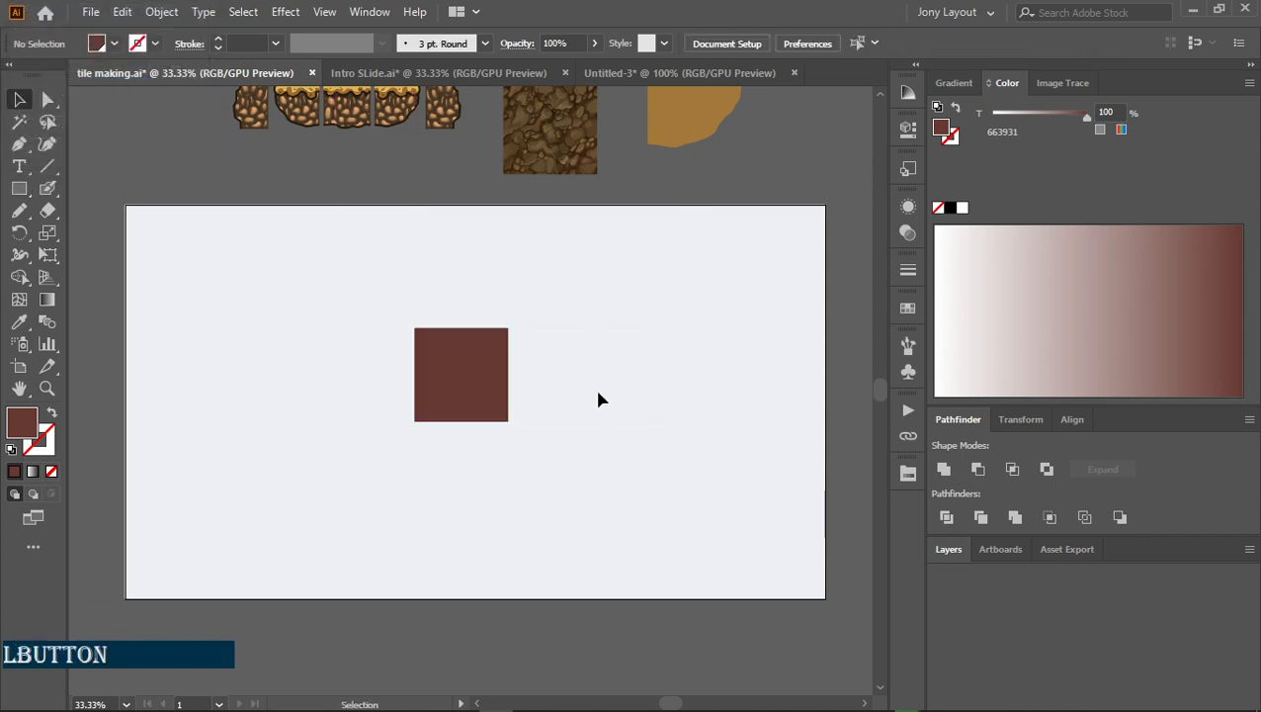
# Draw a 256 × 100 px rectangle to the right of the brown square
pyautogui.press('m')
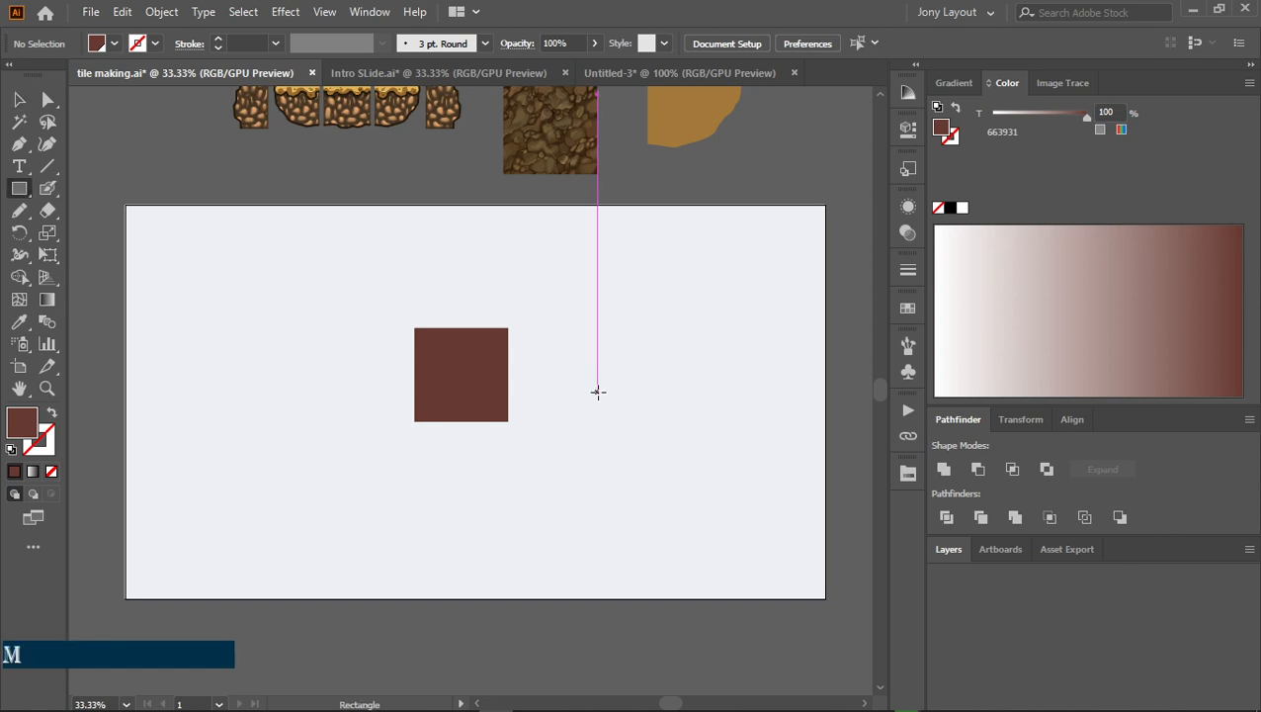
pyautogui.click(589, 387)
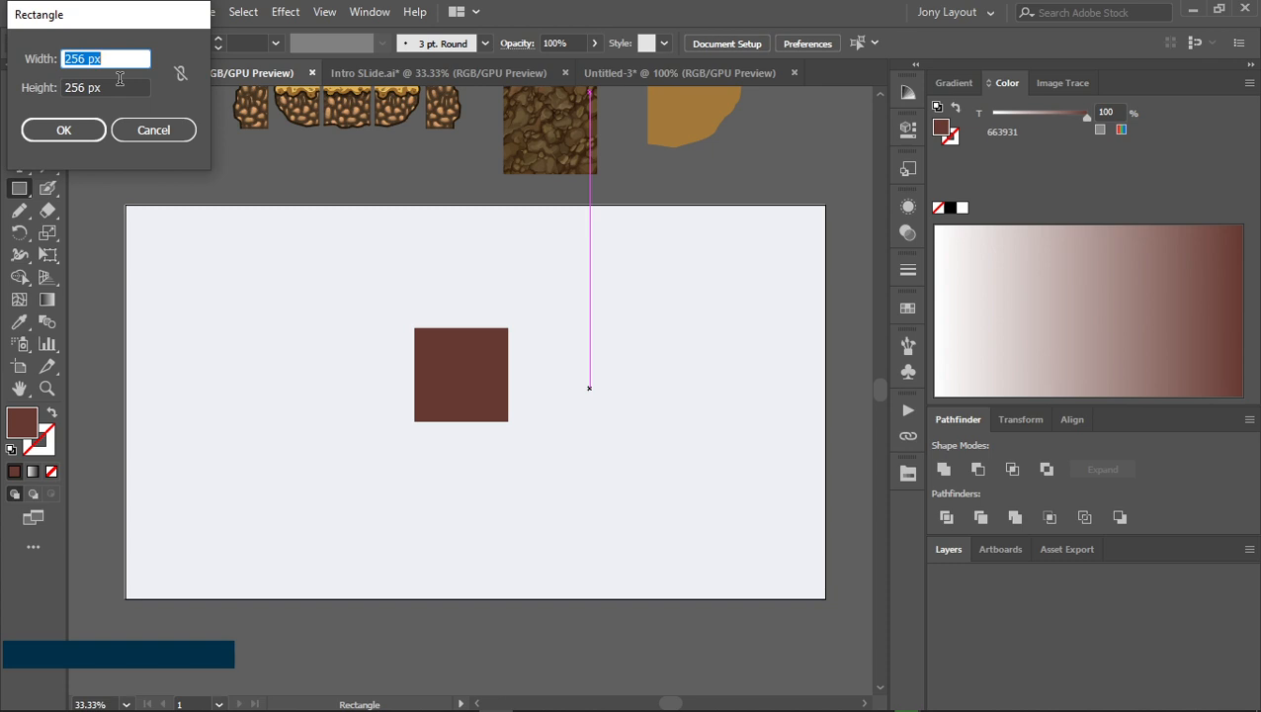
pyautogui.doubleClick(114, 86)
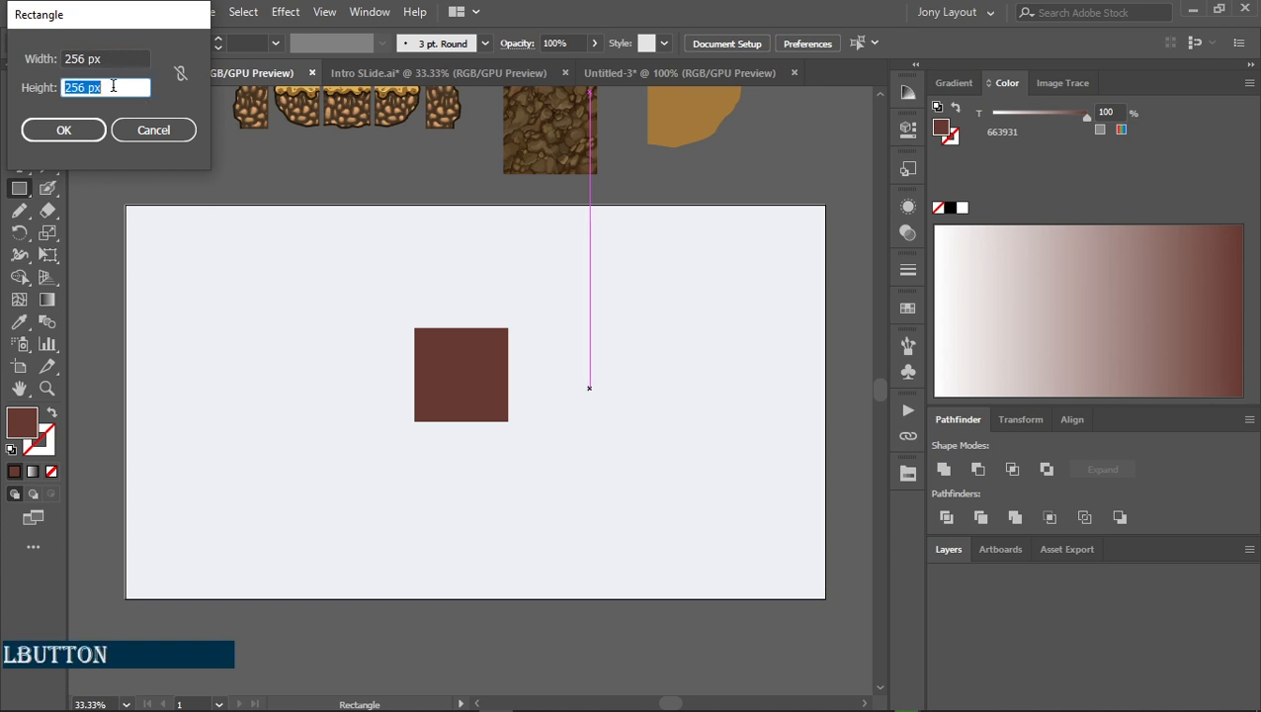
pyautogui.write('1')
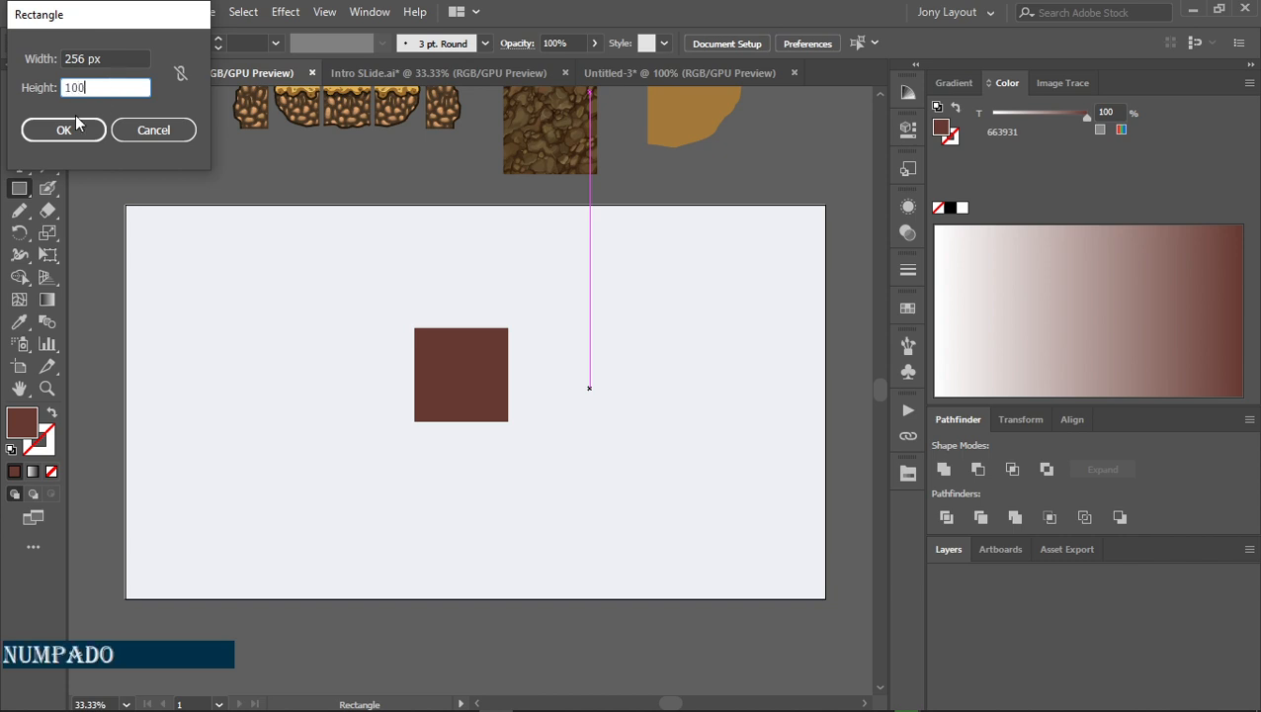
pyautogui.write('00')
pyautogui.click(63, 129)
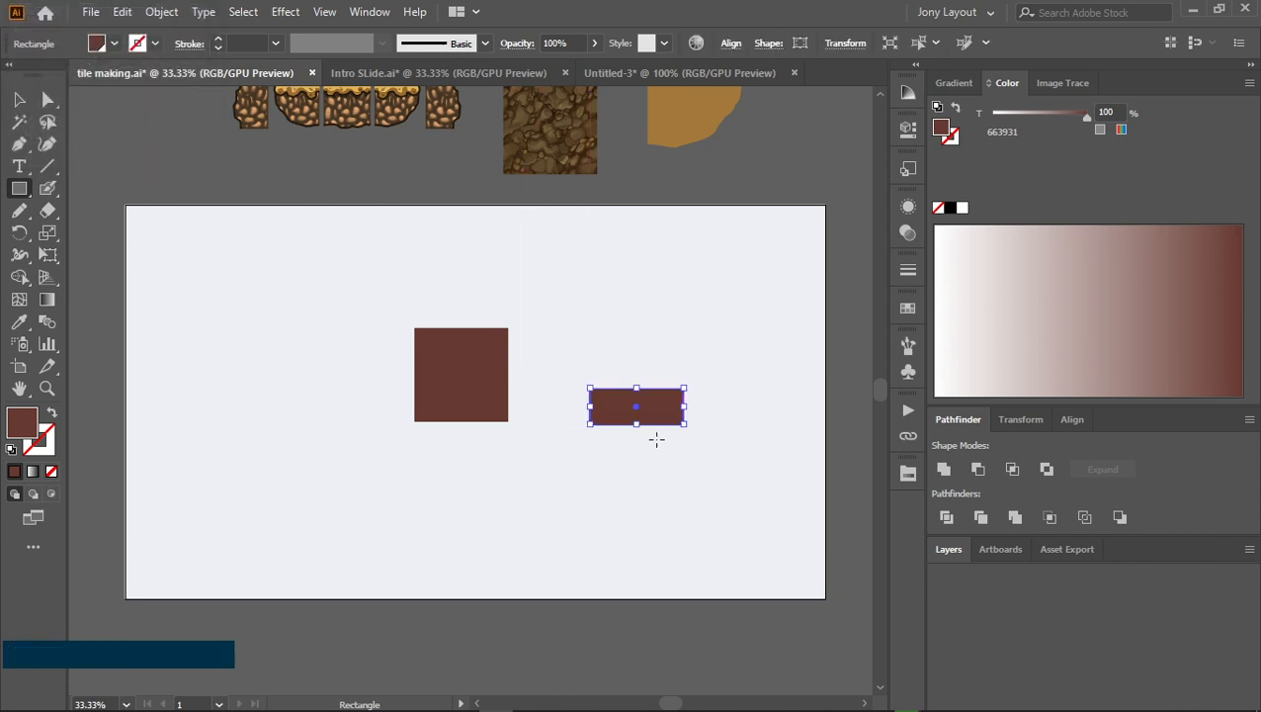
pyautogui.scroll(2, 634, 430)
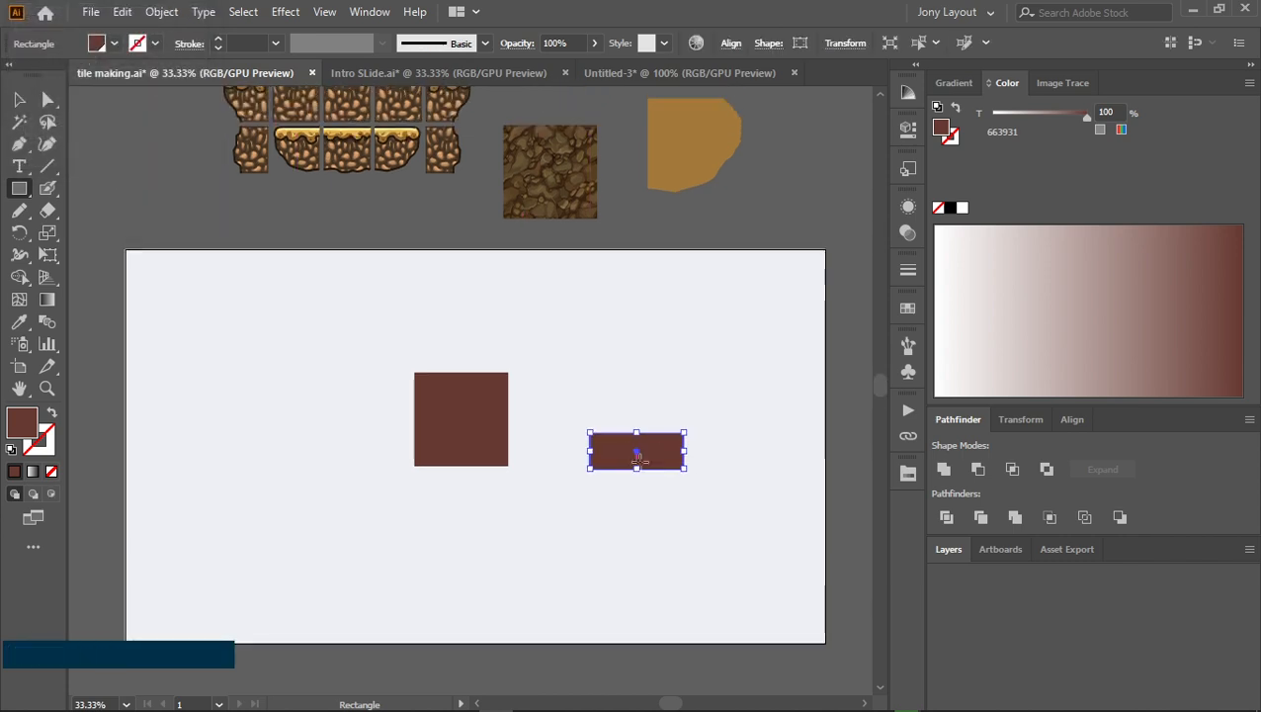
# Set the height of the small brown rectangle beside the square to 50 px
pyautogui.scroll(1, 636, 445)
pyautogui.click(636, 476)
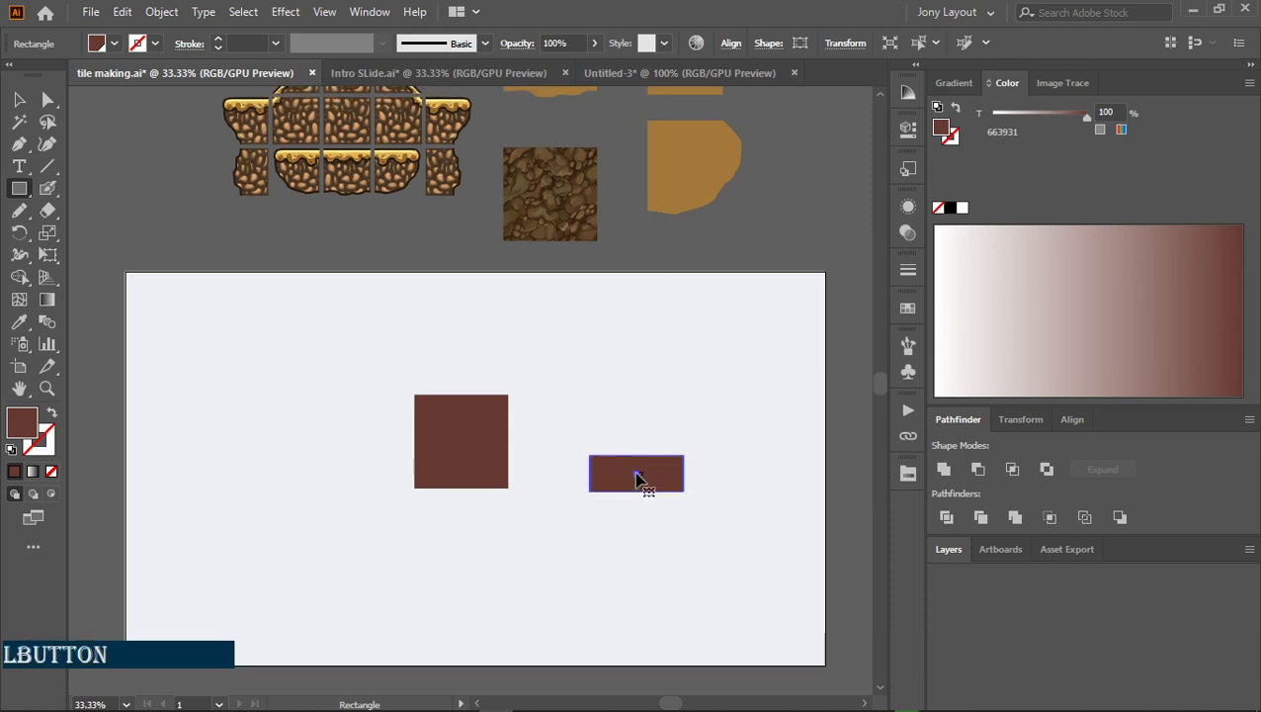
pyautogui.click(1028, 419)
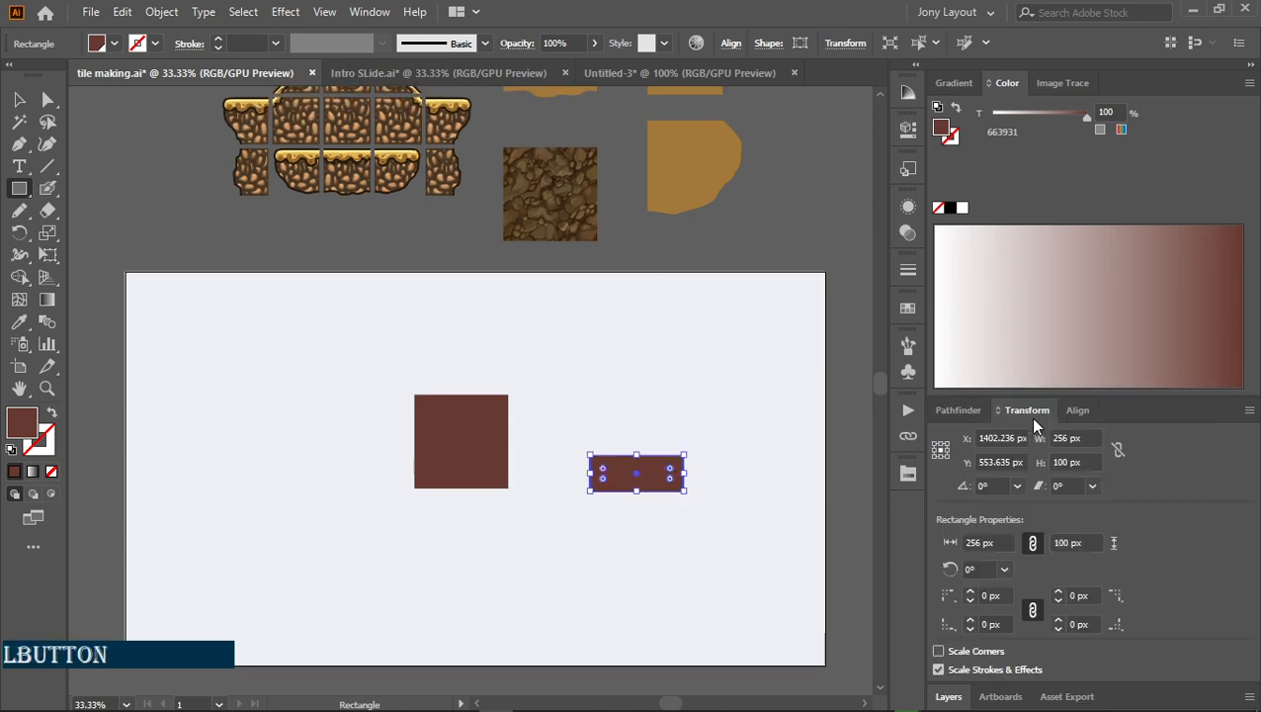
pyautogui.doubleClick(1062, 461)
pyautogui.write('50')
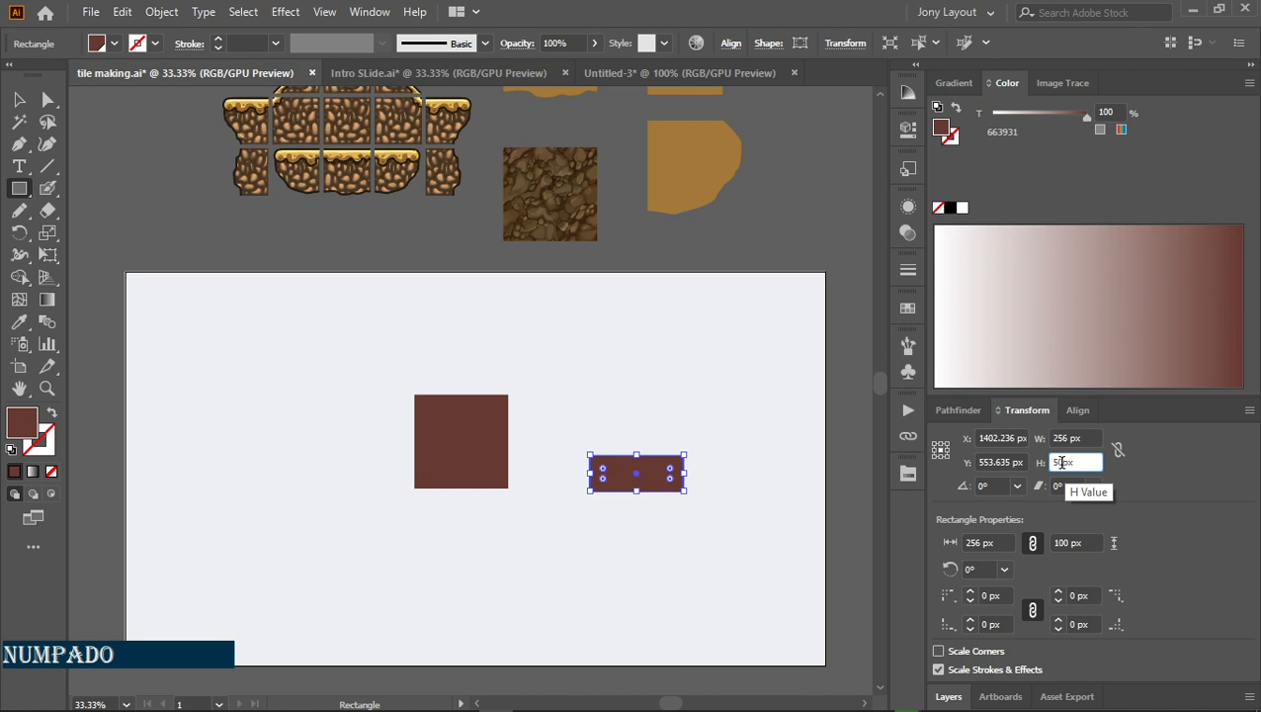
pyautogui.press('KP_Enter')
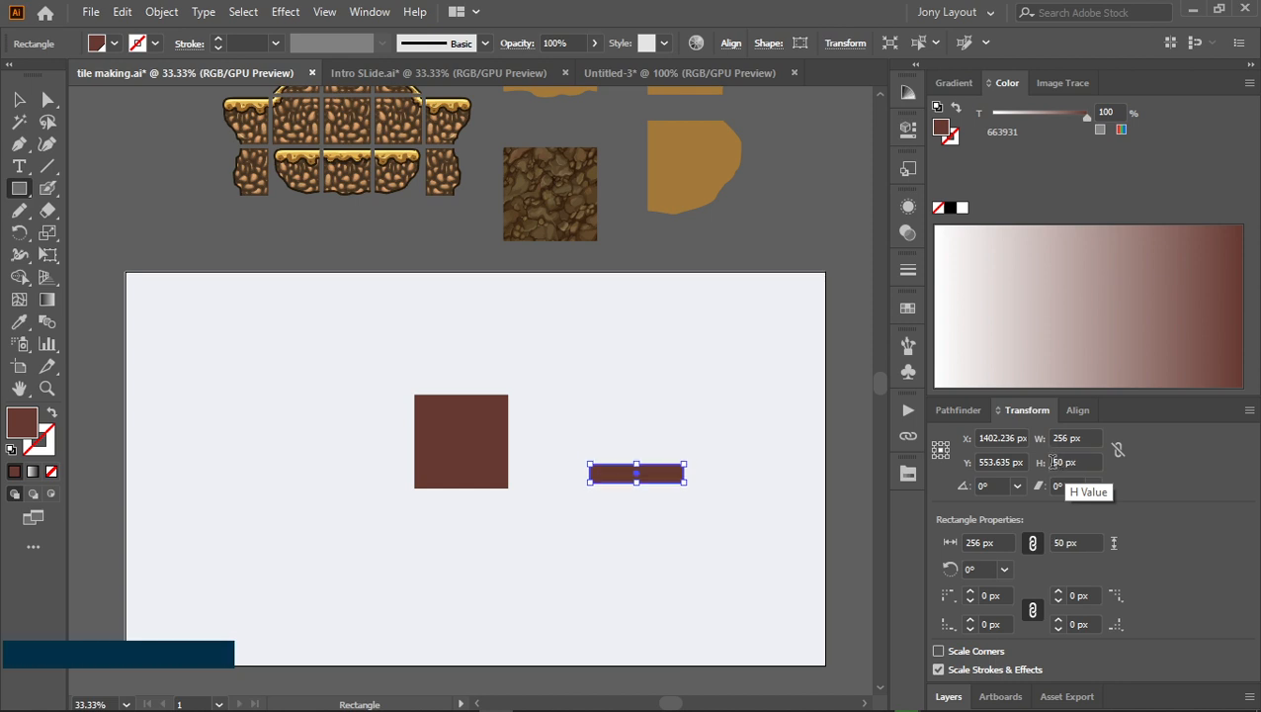
# Set the small brown rectangle's height to 75 px and deselect it
pyautogui.click(1054, 461)
pyautogui.write('75')
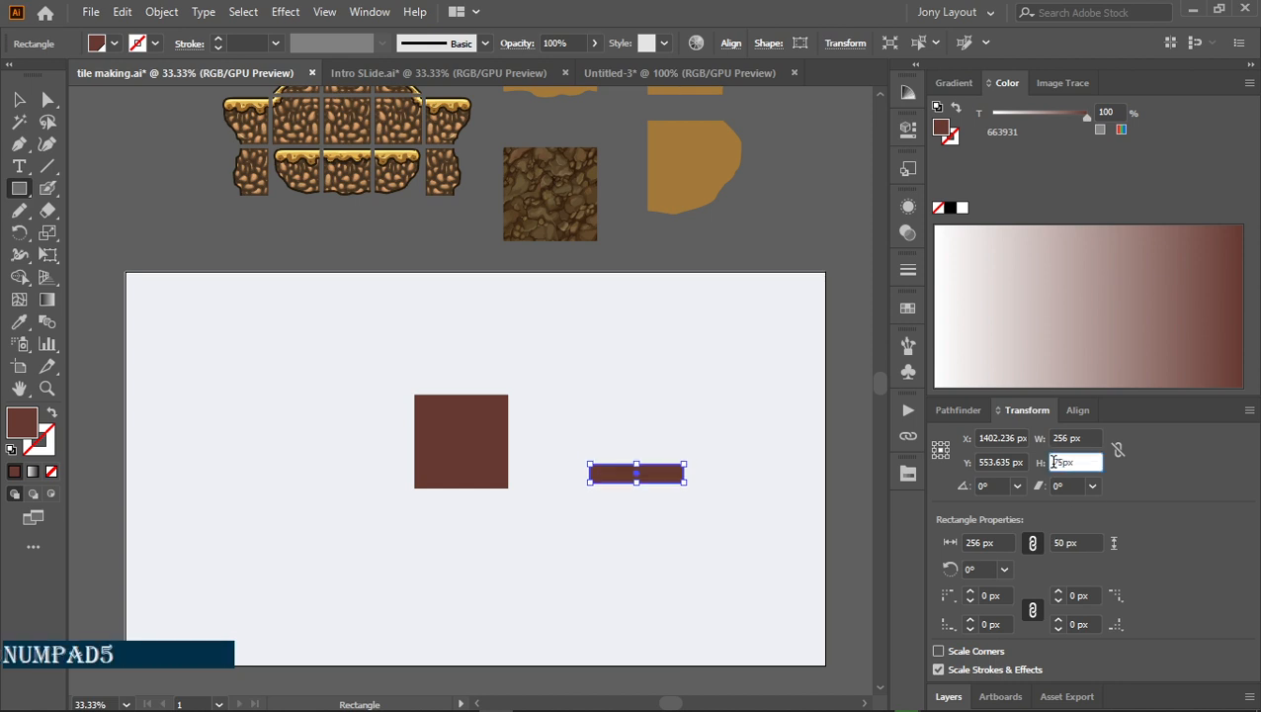
pyautogui.press('KP_Enter')
pyautogui.press('v')
pyautogui.click(676, 536)
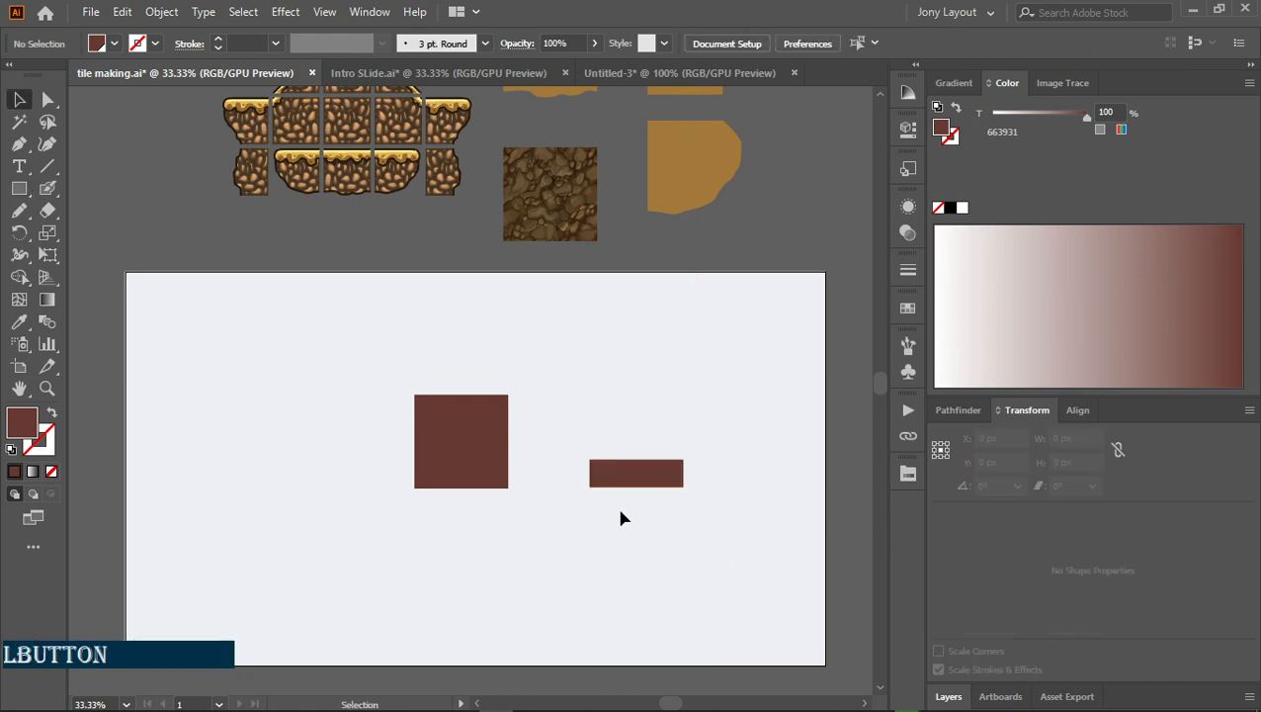
# Fill the 256 × 75 px rectangle with the light green (63c74d) from the endesga-32 swatches
pyautogui.click(655, 469)
pyautogui.click(903, 479)
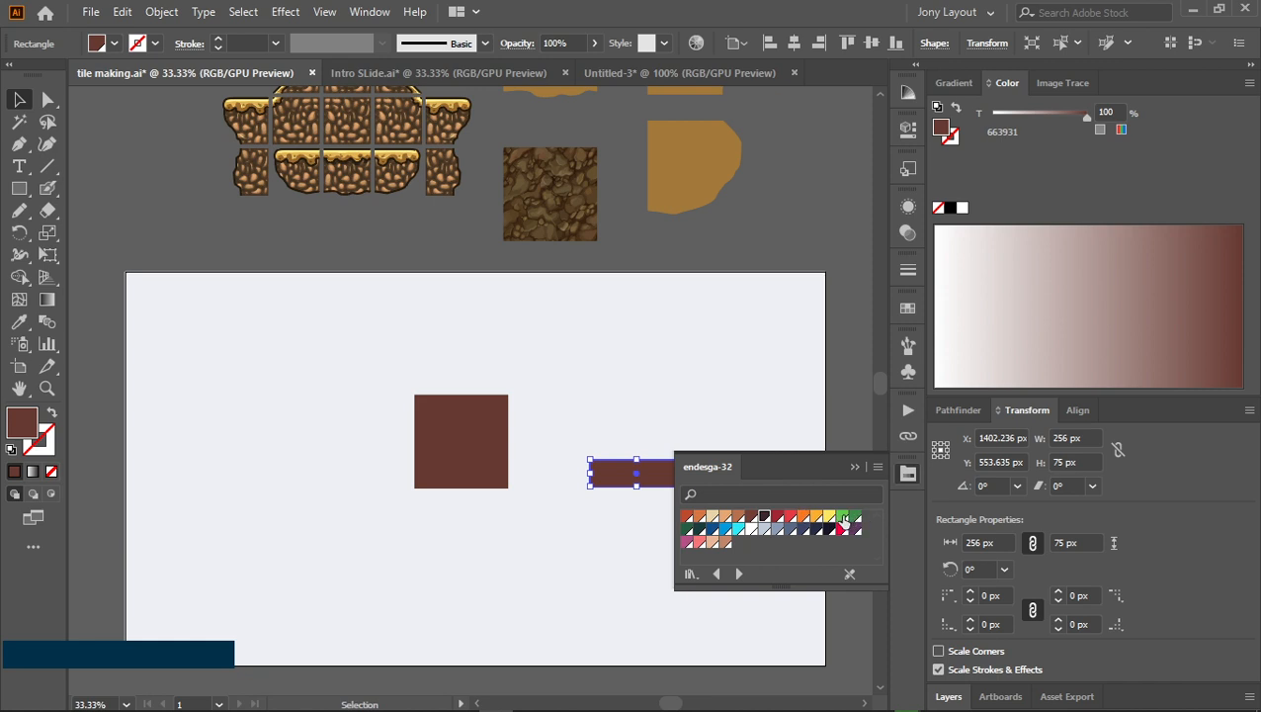
pyautogui.click(843, 518)
pyautogui.click(633, 527)
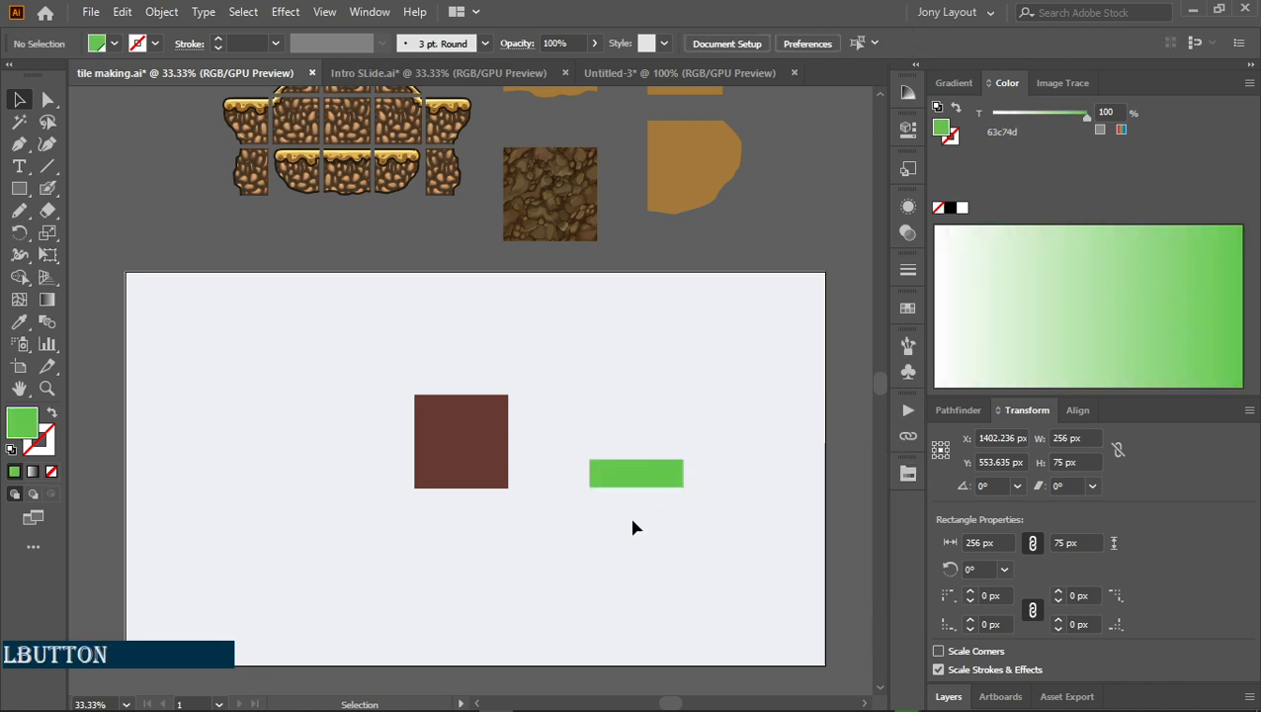
# Place the green strip across the top of the brown square, flush with its upper and side edges
pyautogui.moveTo(653, 482); pyautogui.dragTo(476, 416)
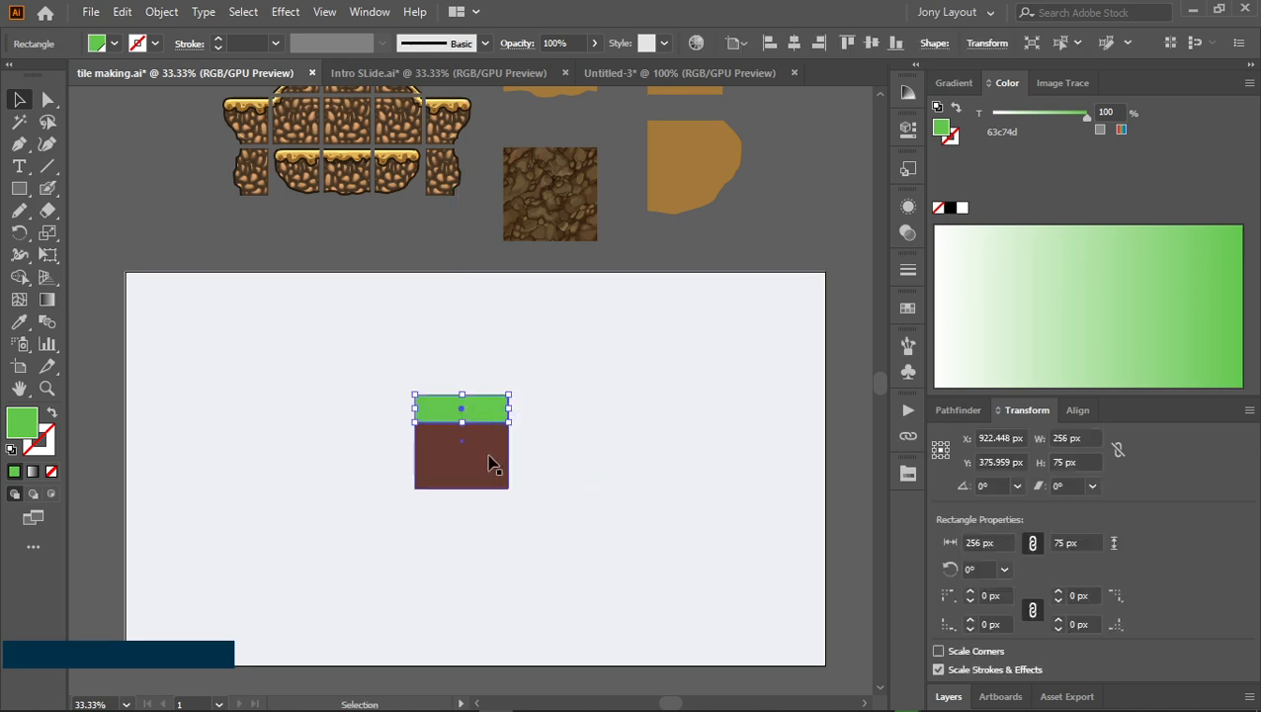
pyautogui.scroll(3, 485, 458)
pyautogui.scroll(-2, 520, 484)
pyautogui.click(643, 504)
pyautogui.scroll(-1, 568, 494)
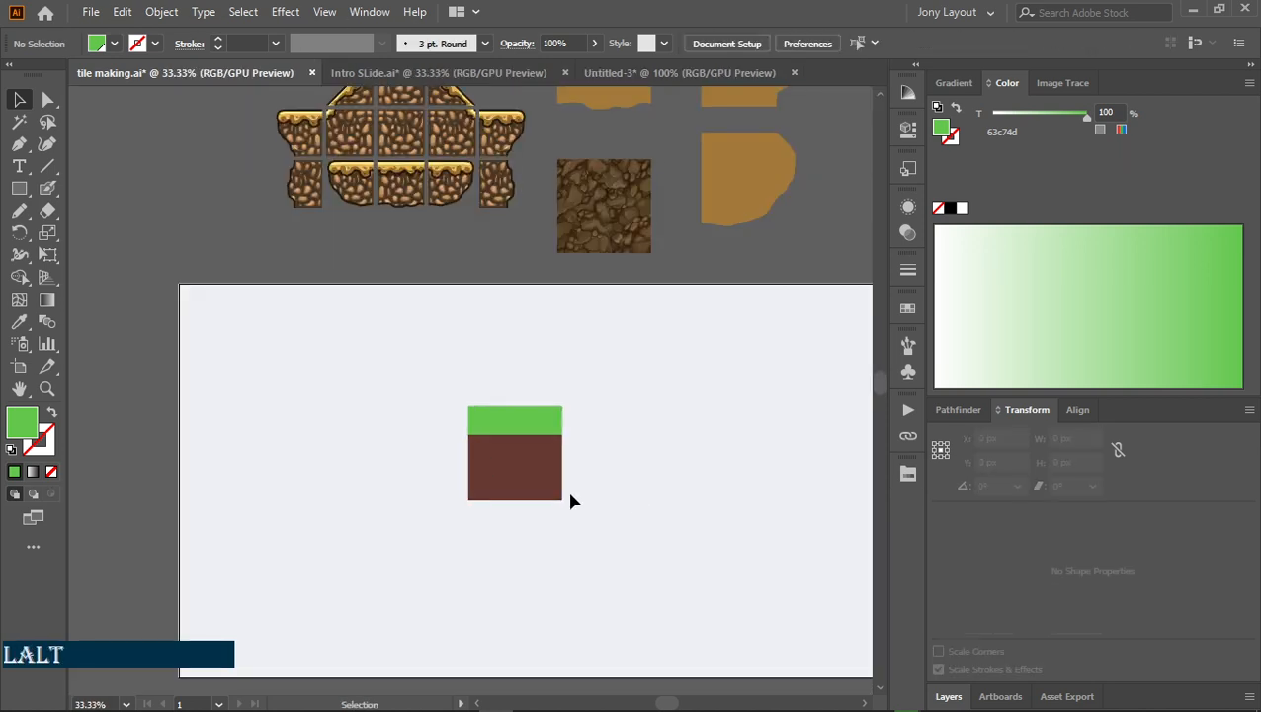
# Align the brown square to the top-right corner of the artboard
pyautogui.click(563, 487)
pyautogui.moveTo(723, 445); pyautogui.dragTo(616, 397)
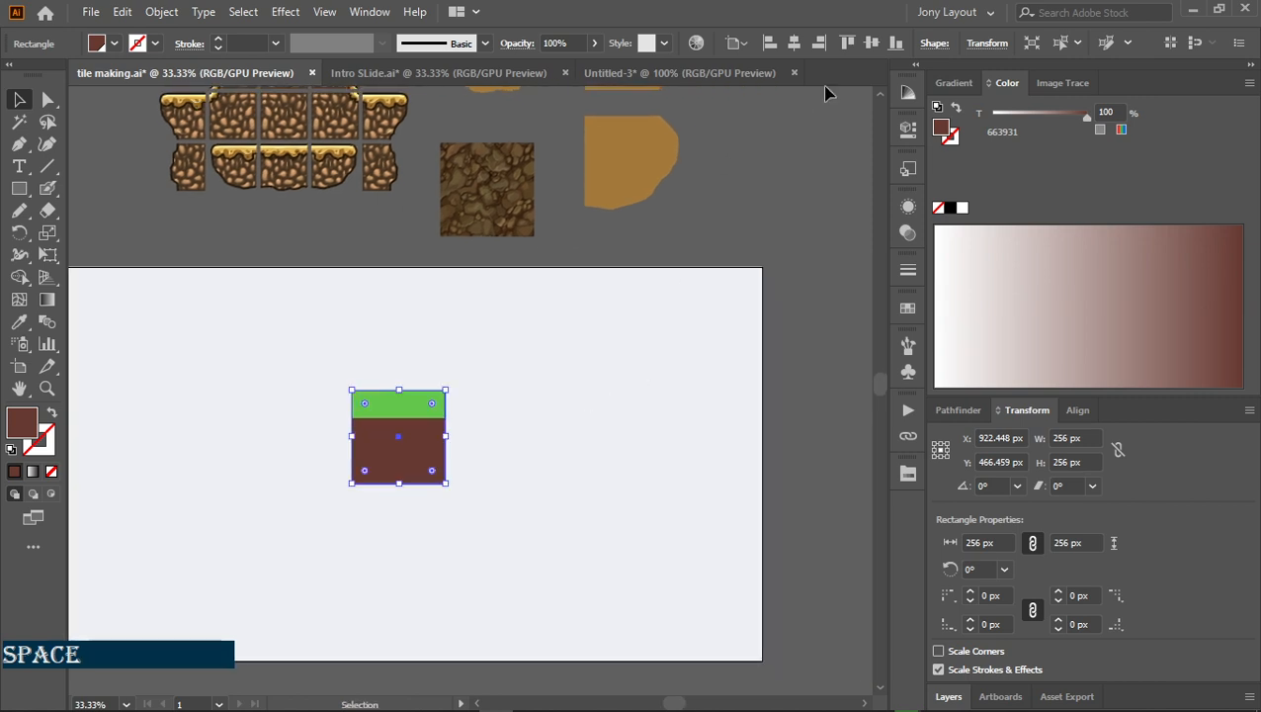
pyautogui.click(818, 44)
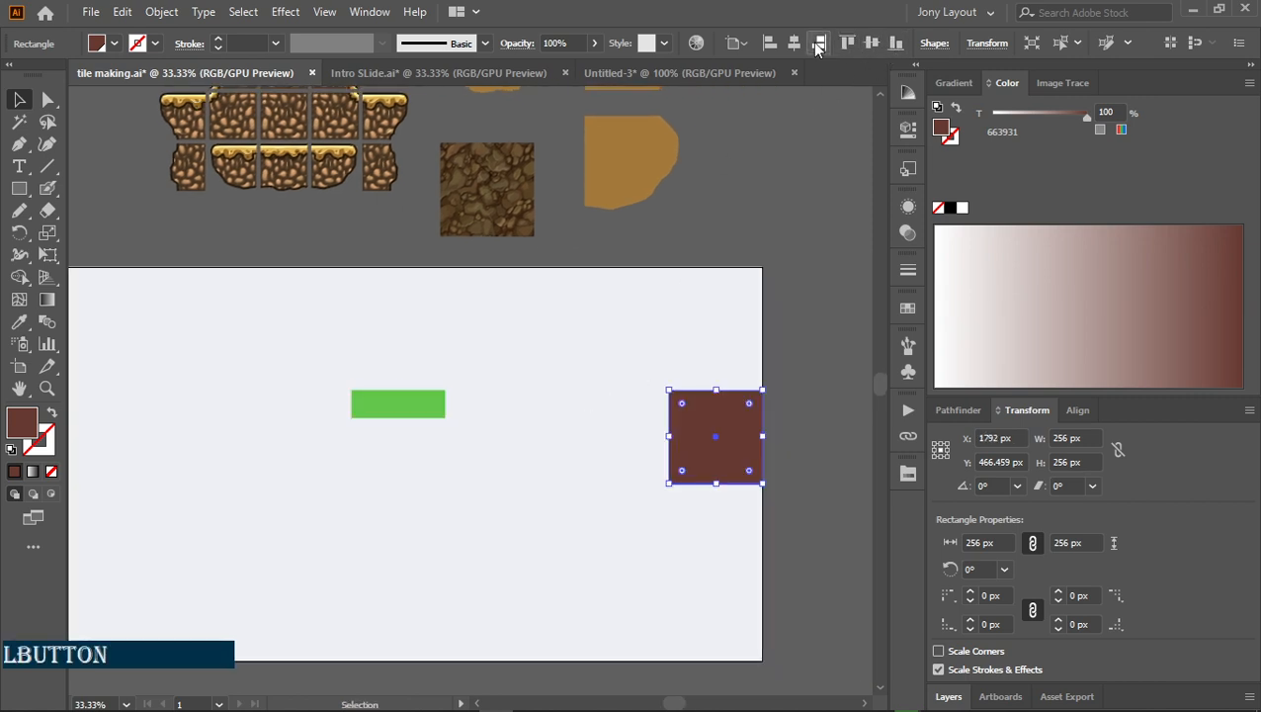
pyautogui.click(846, 44)
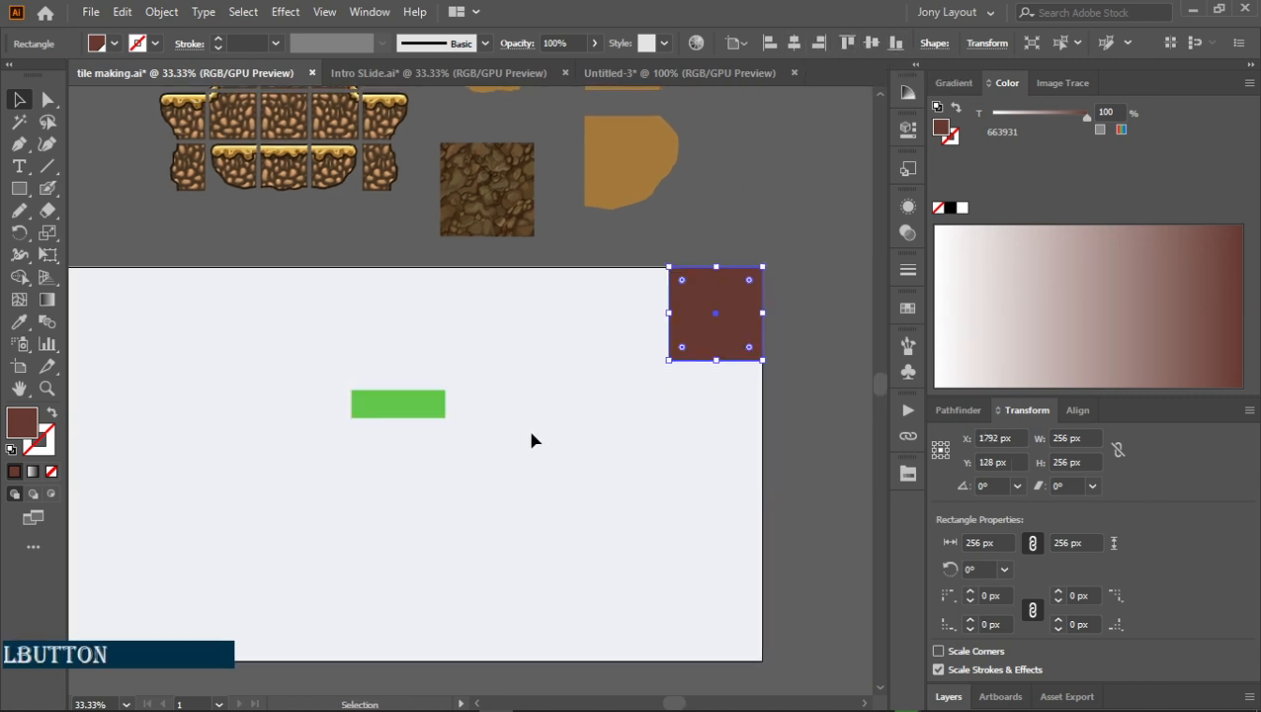
# Align the green strip to the artboard's top-right corner, over the brown square
pyautogui.click(435, 403)
pyautogui.click(818, 43)
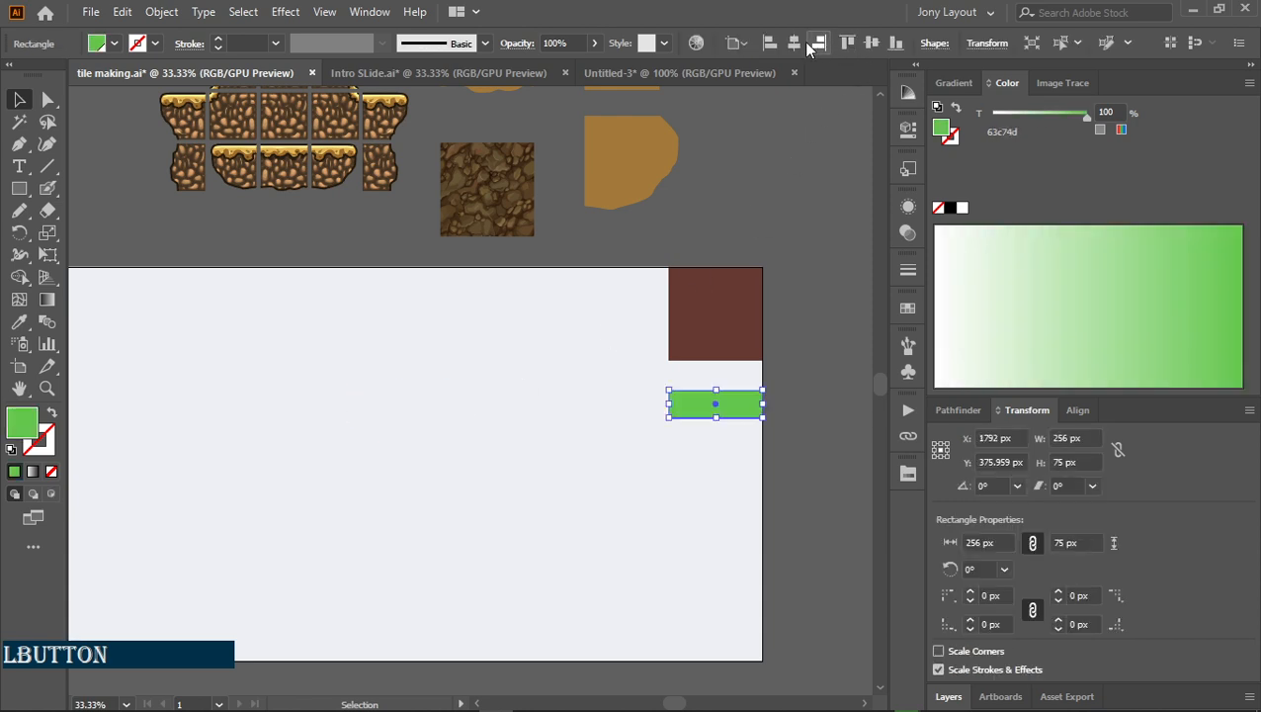
pyautogui.click(847, 43)
pyautogui.click(594, 391)
# Duplicate the complete grass tile from the artboard's corner to a spot near the artboard's middle
pyautogui.moveTo(600, 259); pyautogui.dragTo(772, 415)
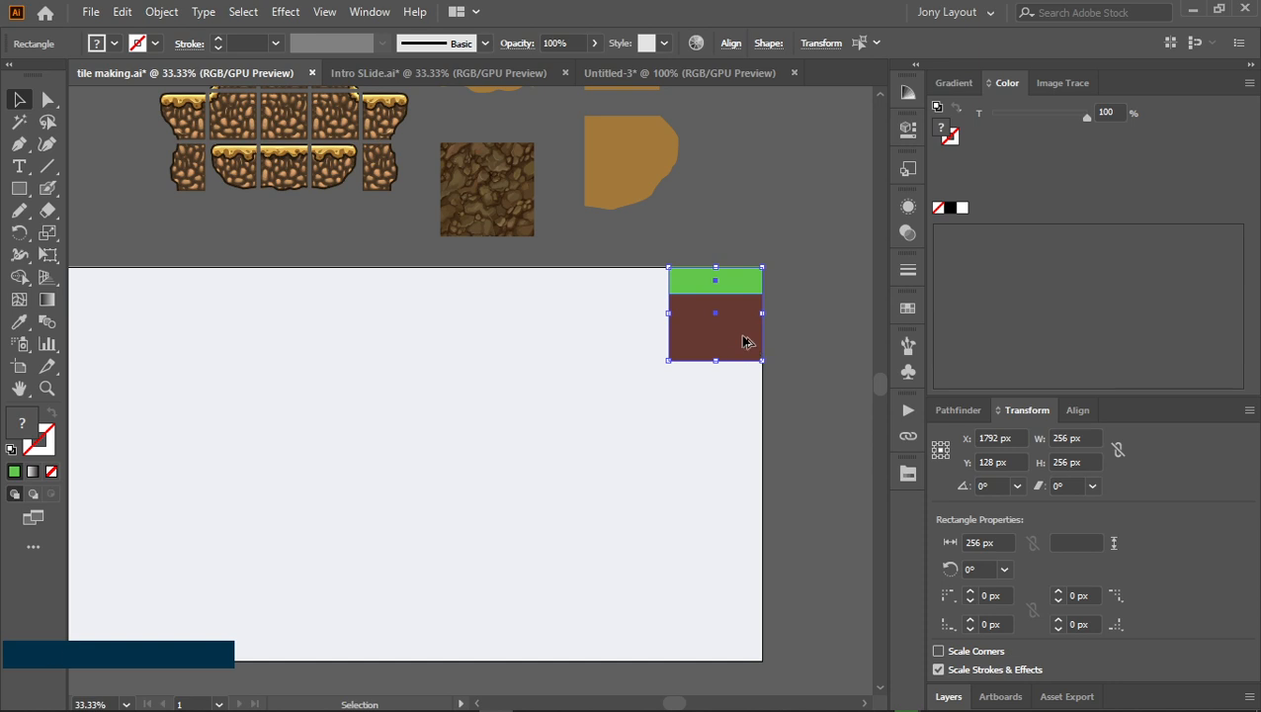
pyautogui.moveTo(746, 341); pyautogui.dragTo(371, 477)
pyautogui.click(549, 454)
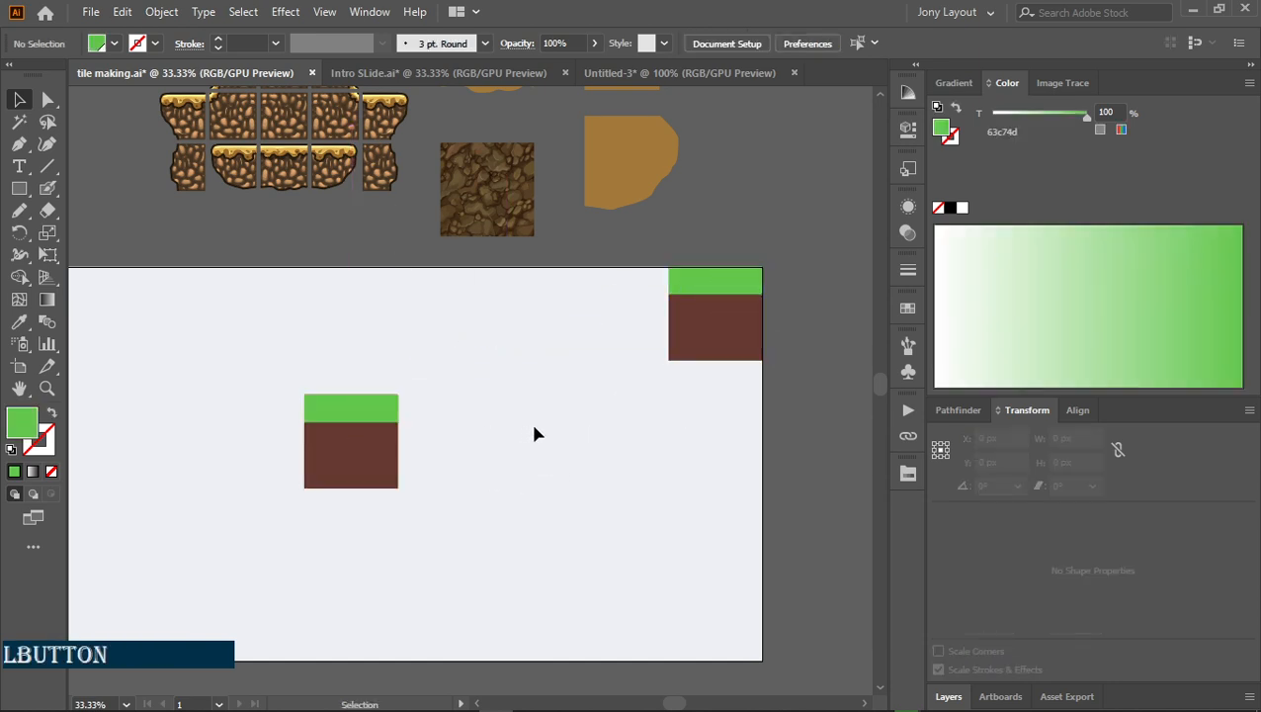
pyautogui.moveTo(526, 428); pyautogui.dragTo(604, 406)
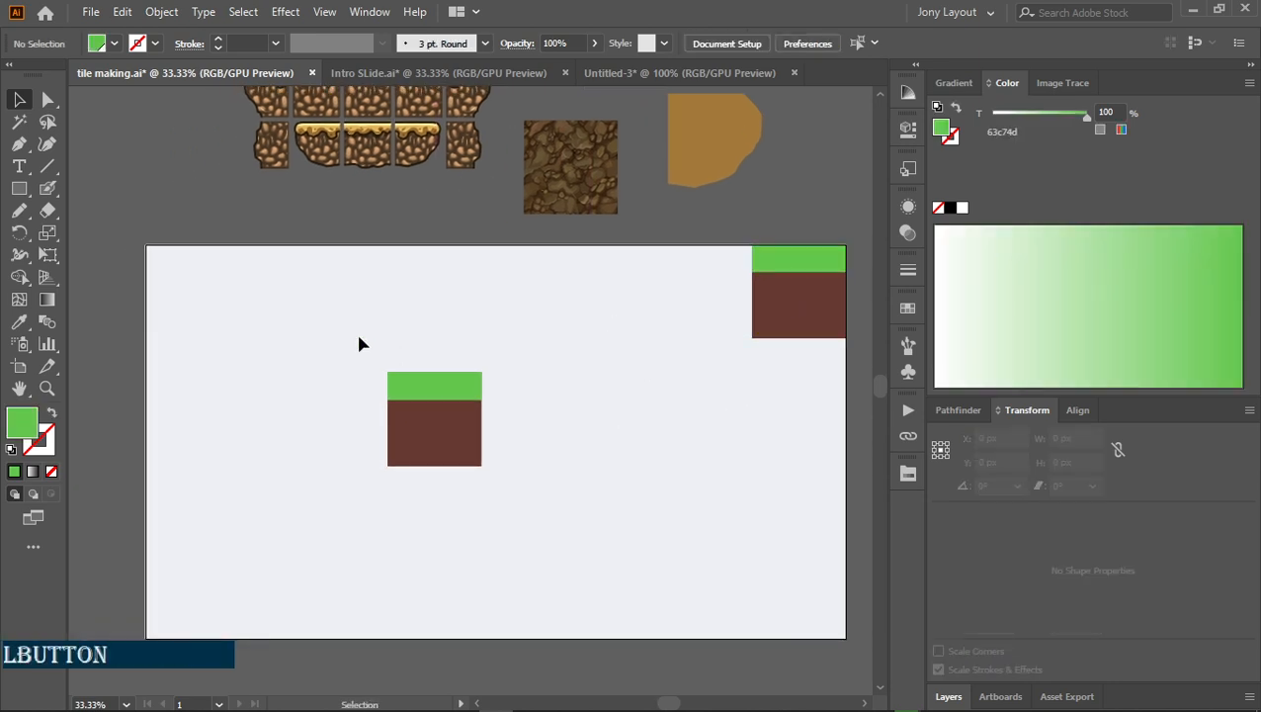
# Duplicate the middle tile's brown square directly against the tile's right side
pyautogui.moveTo(359, 342); pyautogui.dragTo(538, 490)
pyautogui.click(509, 466)
pyautogui.moveTo(453, 445); pyautogui.dragTo(534, 451)
pyautogui.scroll(1, 475, 485)
pyautogui.click(475, 482)
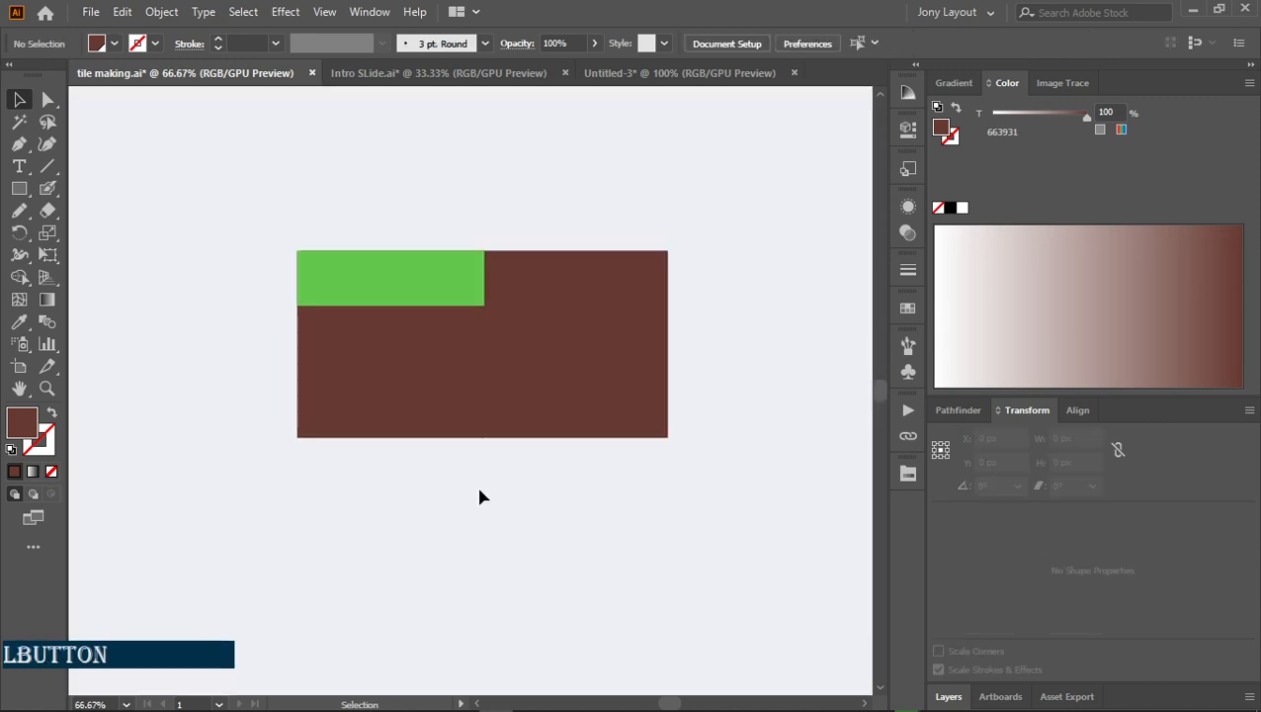
pyautogui.scroll(-1, 475, 482)
pyautogui.click(434, 337)
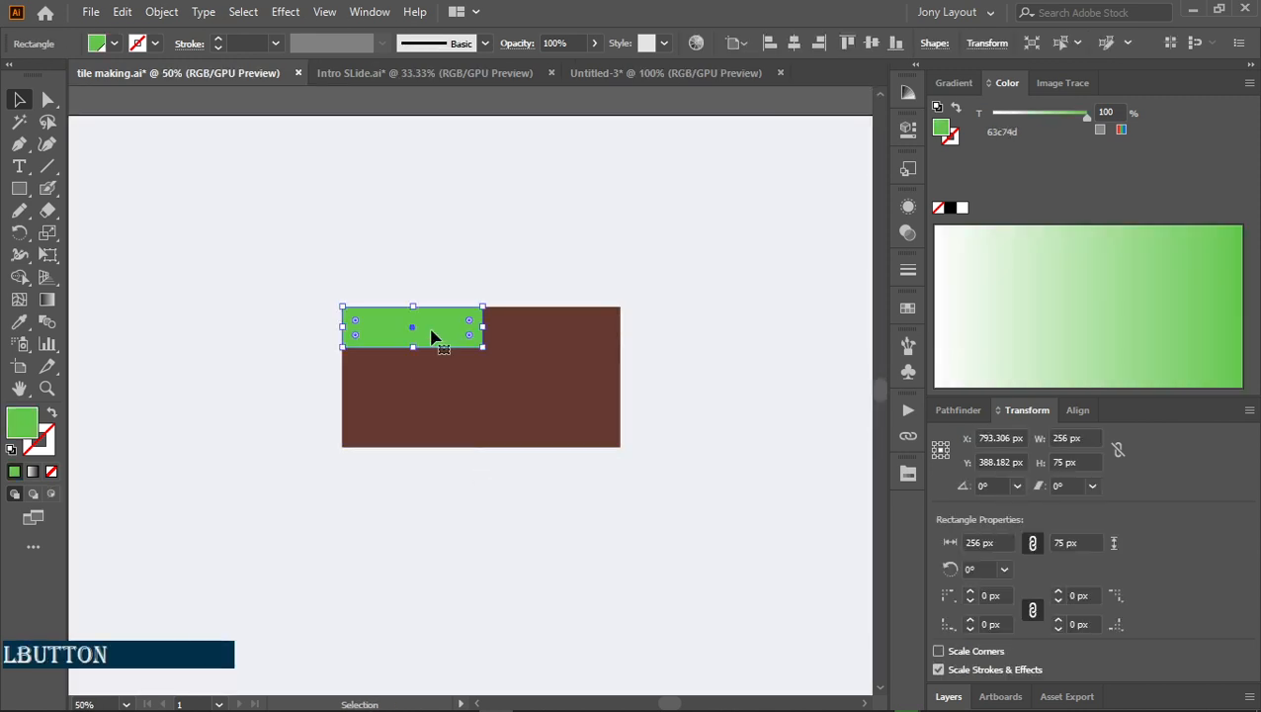
pyautogui.moveTo(432, 337); pyautogui.dragTo(589, 524)
pyautogui.press('Delete')
# Turn the duplicated brown square into a downhill triangle by deleting its top-right anchor point
pyautogui.click(591, 425)
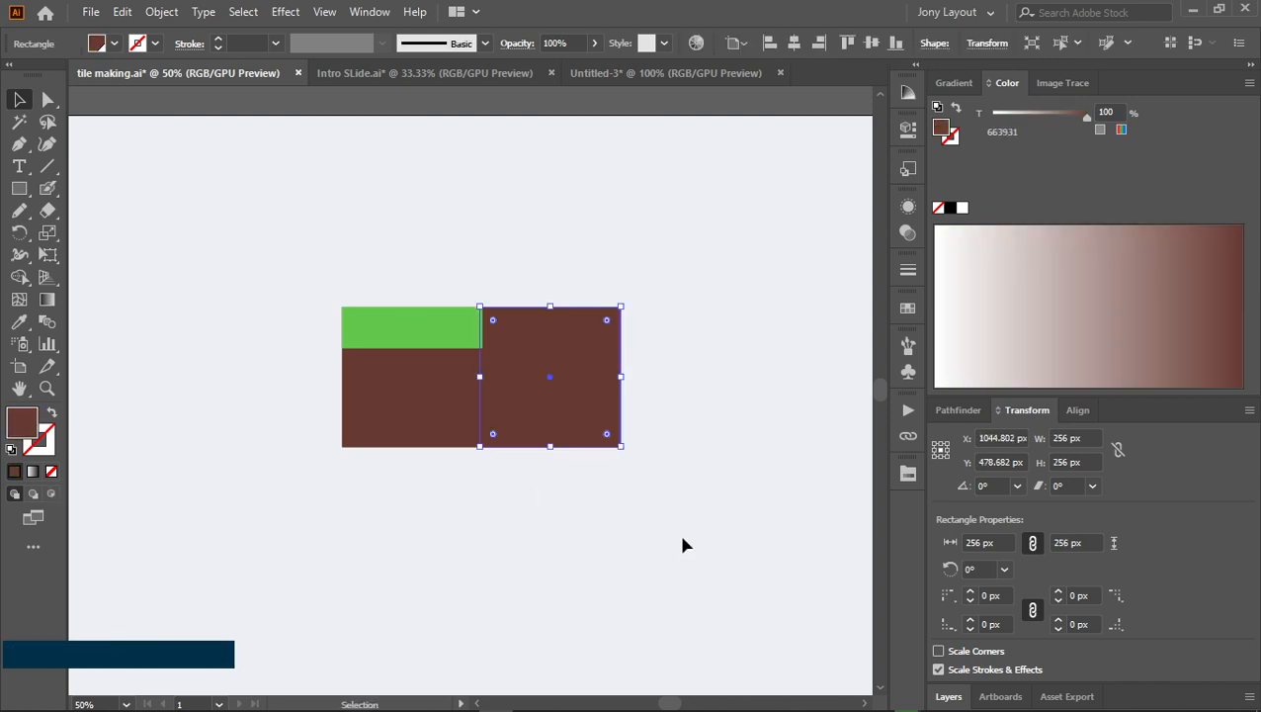
pyautogui.press('p')
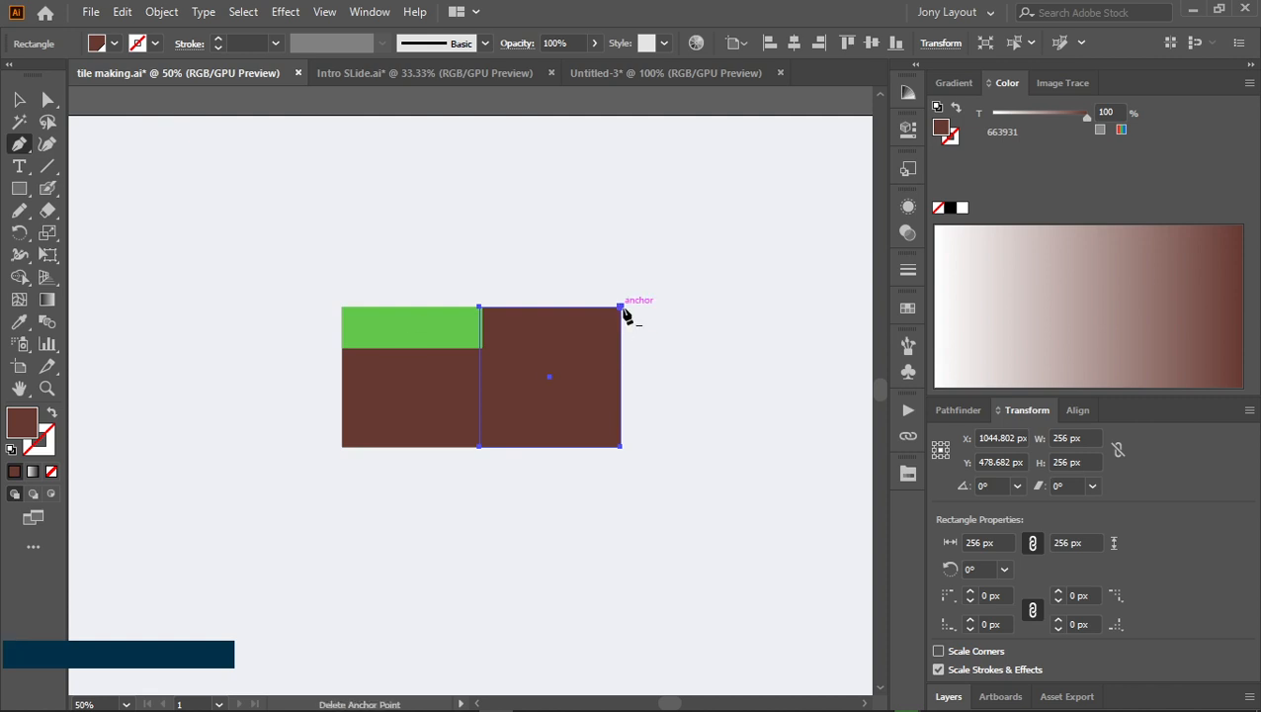
pyautogui.click(622, 308)
pyautogui.press('v')
pyautogui.click(598, 539)
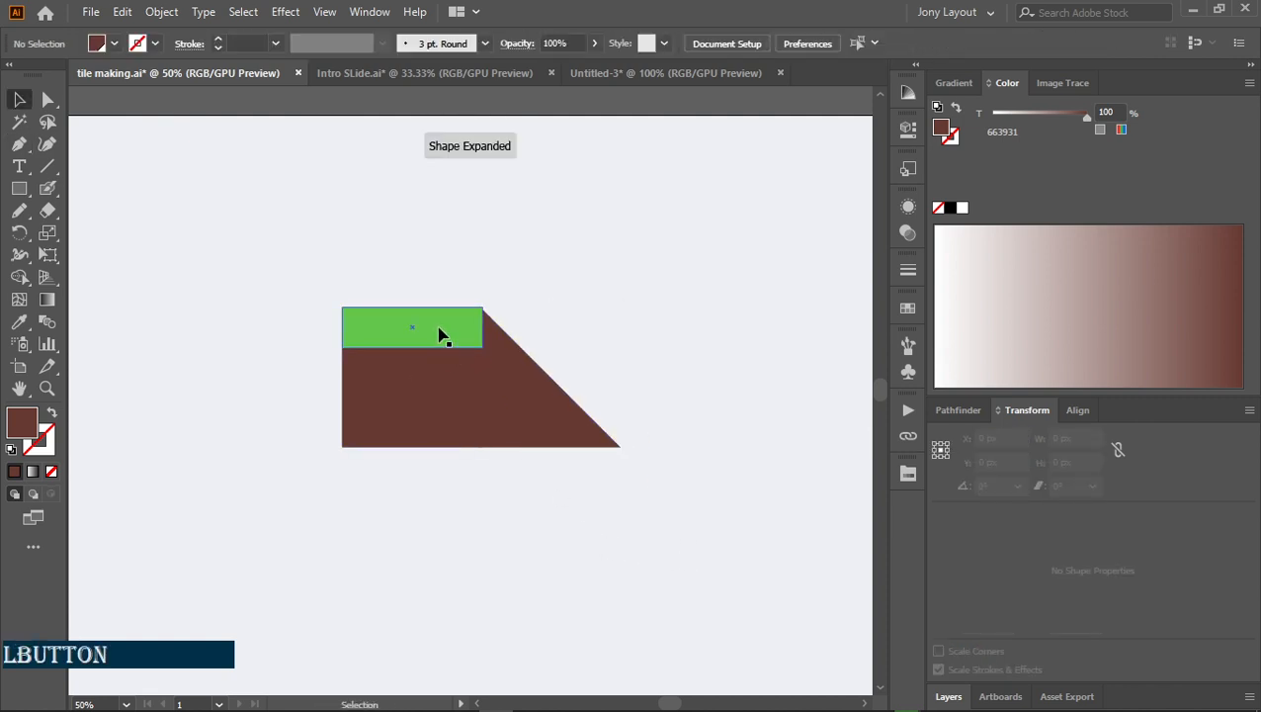
# Duplicate the green strip, rotate the copy to 315°, and place it along the triangle's slope, meeting the flat strip's lower corner
pyautogui.click(439, 335)
pyautogui.moveTo(432, 337); pyautogui.dragTo(583, 401)
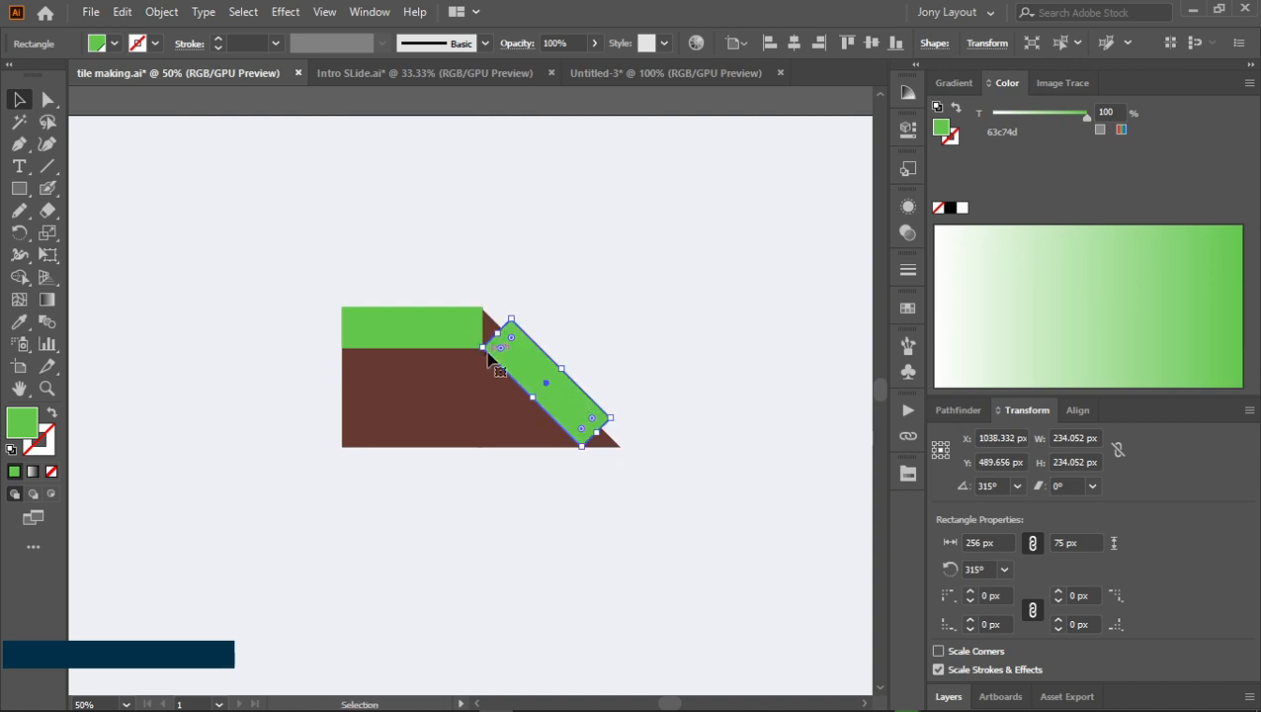
pyautogui.scroll(5, 491, 358)
pyautogui.scroll(-4, 491, 358)
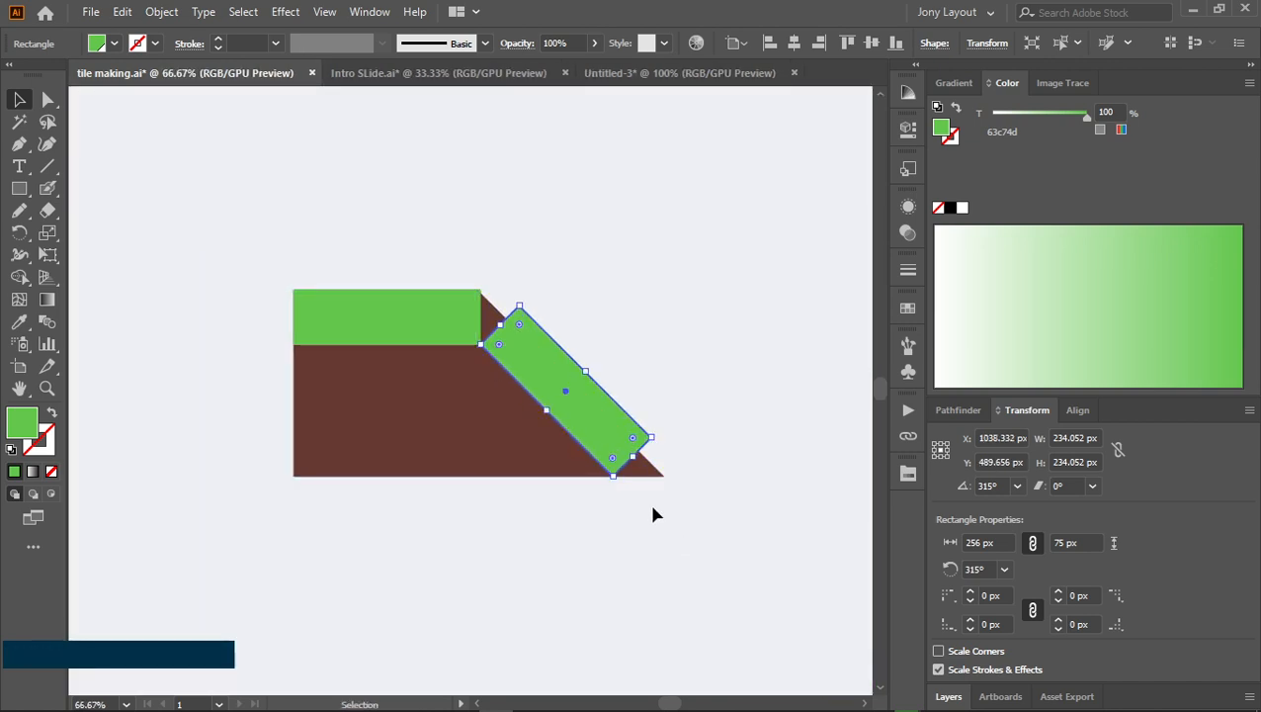
# Lengthen the rotated green strip at both ends to about 397 px so it extends past the triangle
pyautogui.moveTo(628, 457); pyautogui.dragTo(664, 501)
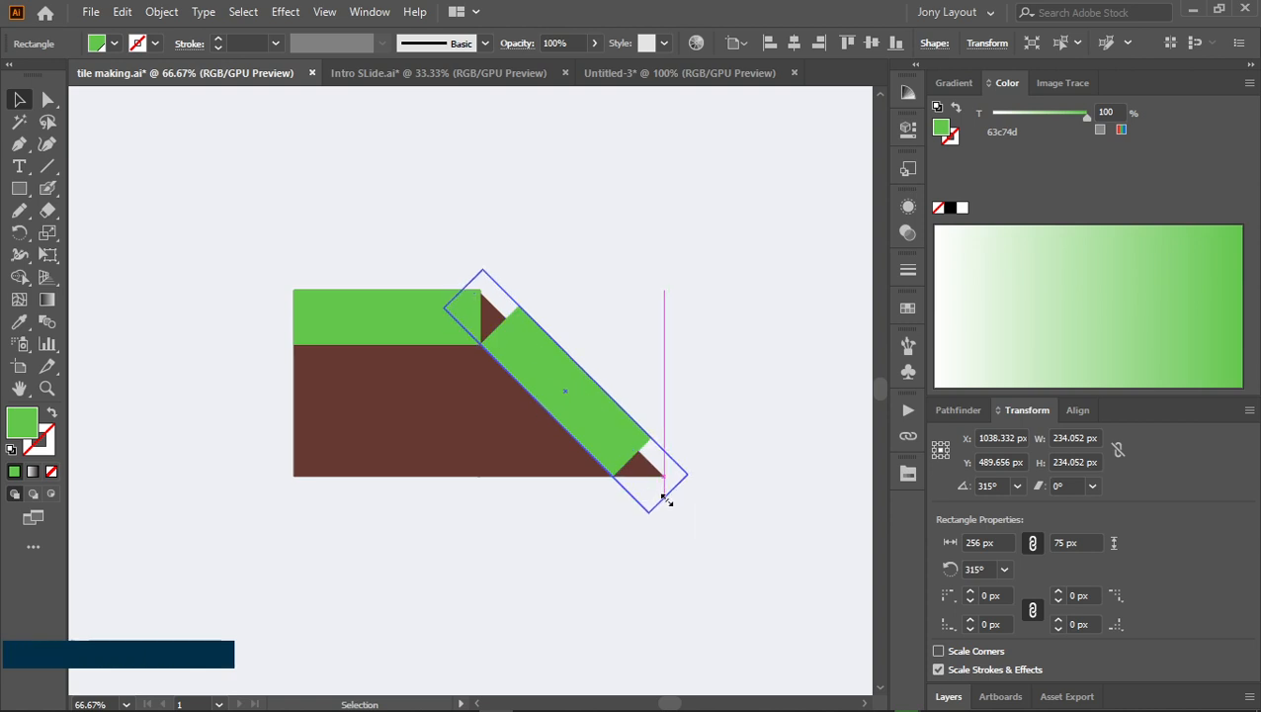
pyautogui.click(743, 518)
pyautogui.click(664, 491)
# Trim the parts of the rotated green strip that lie outside the brown triangle with the Shape Builder
pyautogui.click(539, 473)
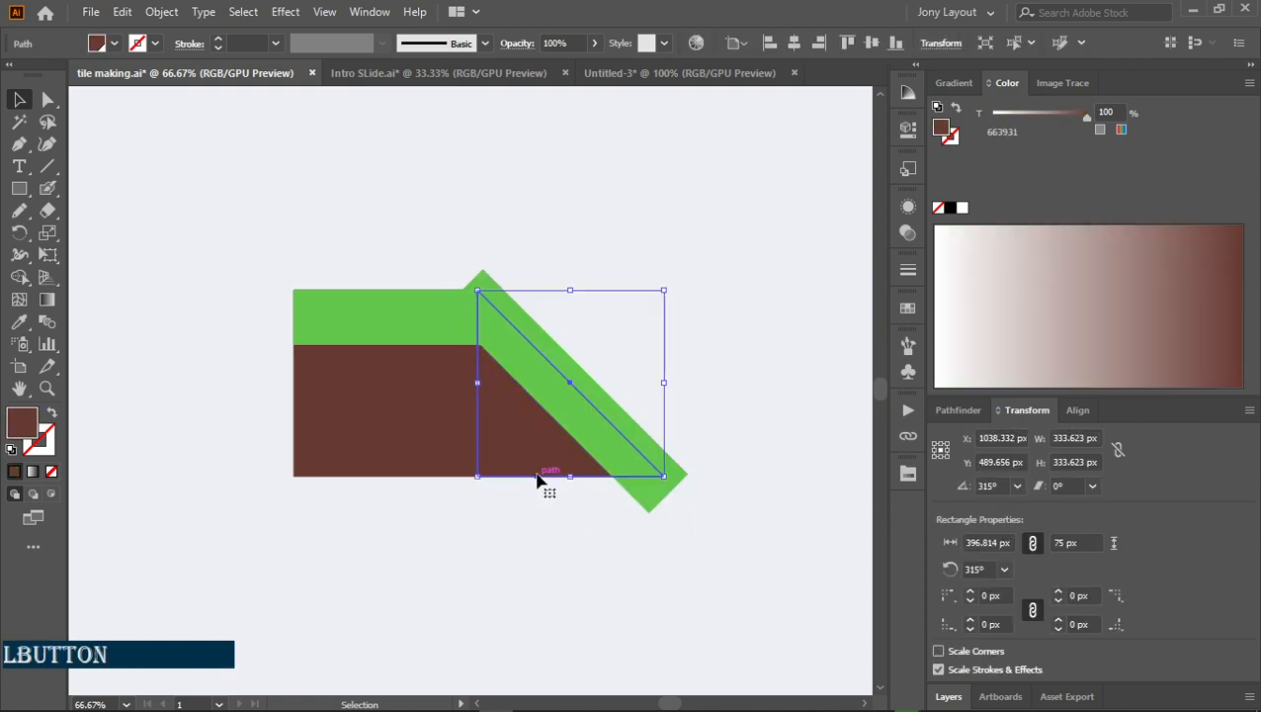
pyautogui.keyDown('shift'); pyautogui.click(662, 502); pyautogui.keyUp('shift')
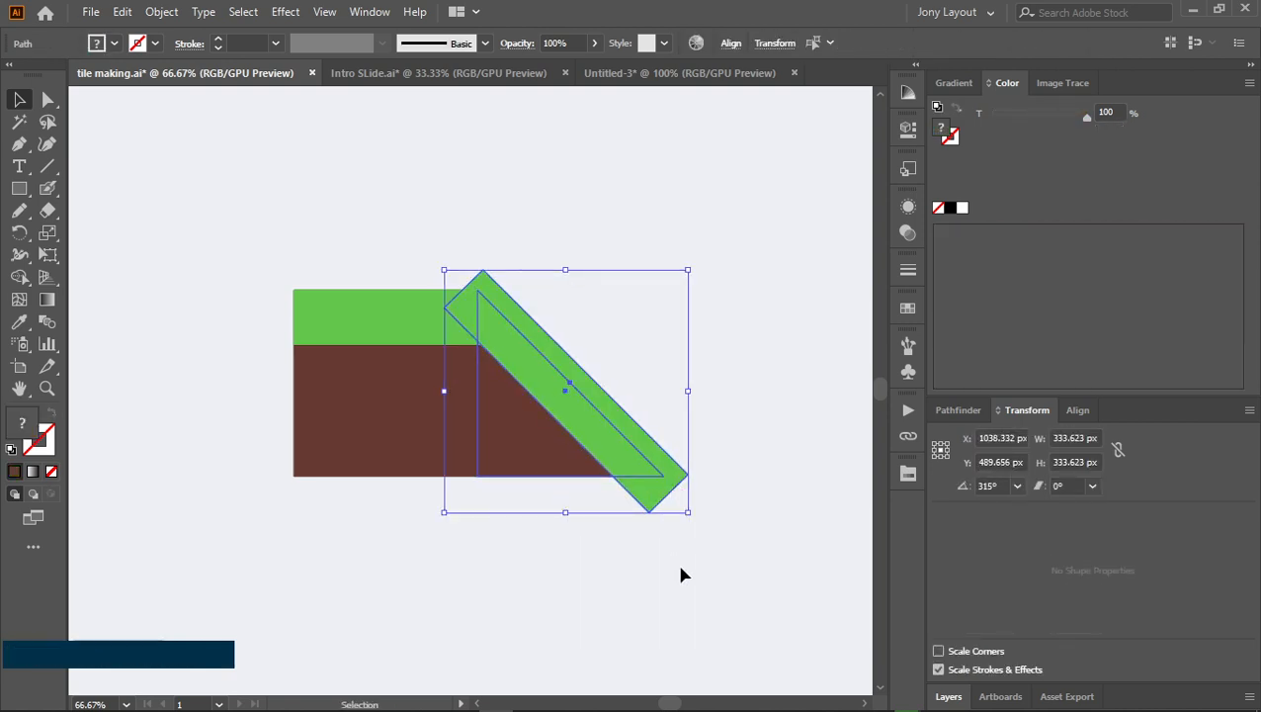
pyautogui.hotkey('shift', 'm')
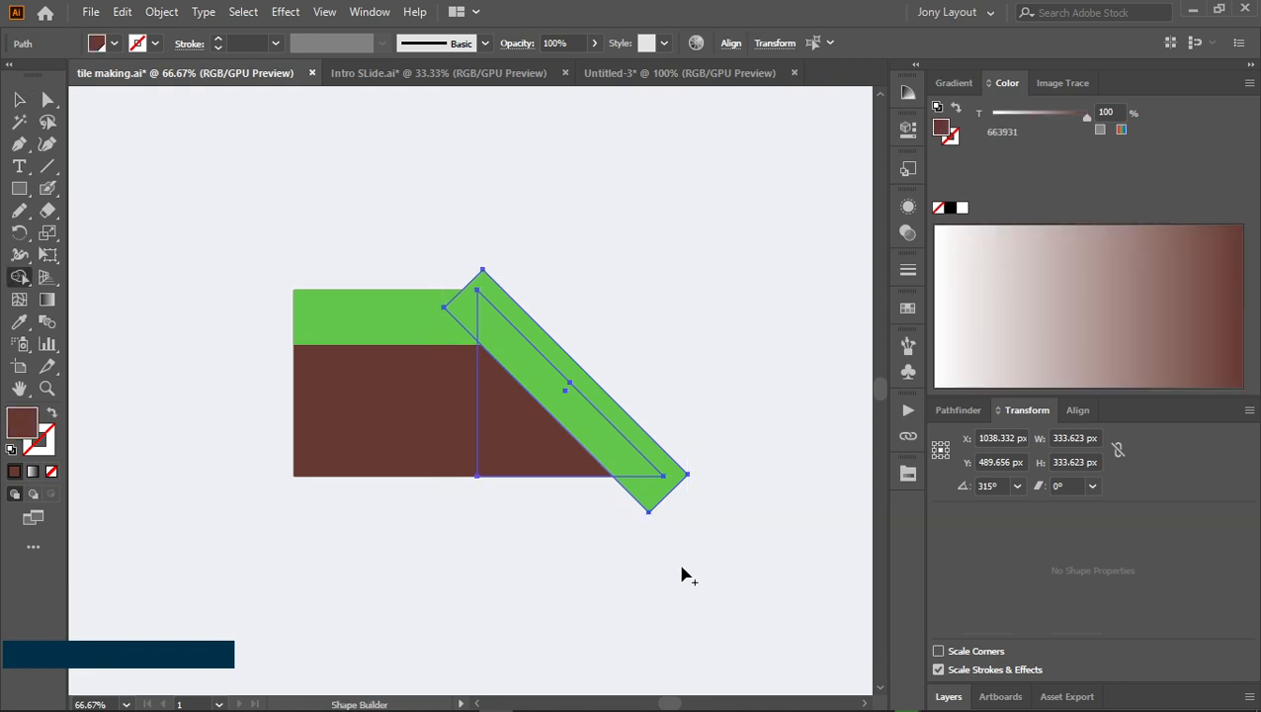
pyautogui.keyDown('alt'); pyautogui.click(661, 495); pyautogui.keyUp('alt')
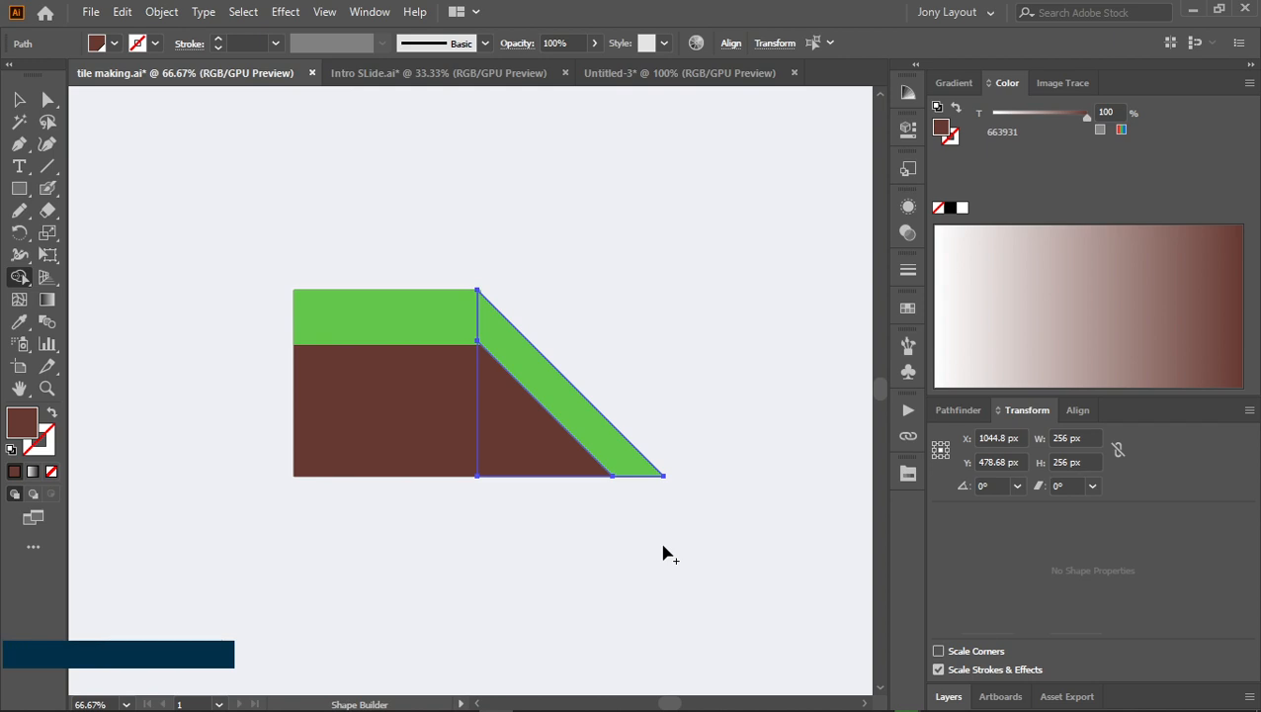
pyautogui.press('v')
pyautogui.click(633, 533)
pyautogui.scroll(-1, 577, 533)
pyautogui.scroll(2, 577, 534)
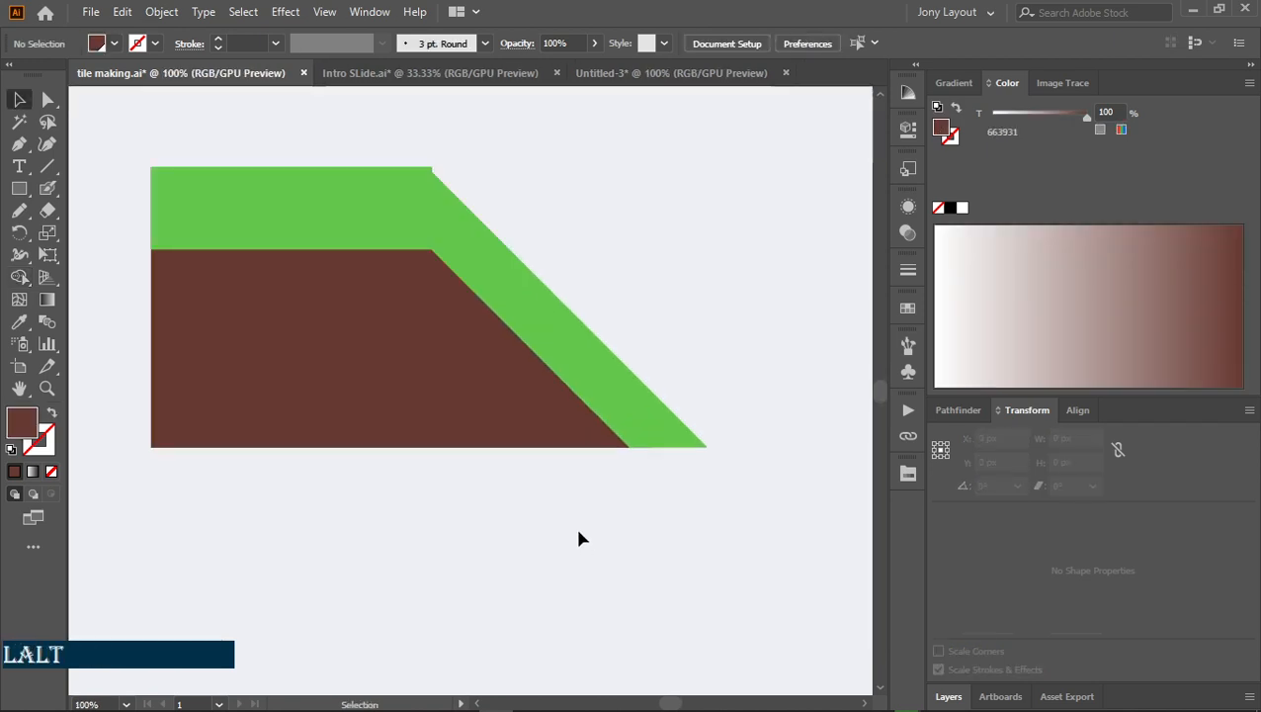
# Shift the brown triangle slightly right so its vertical edge sits flush with the flat tile's right edge
pyautogui.moveTo(577, 532); pyautogui.dragTo(587, 534)
pyautogui.scroll(2, 524, 277)
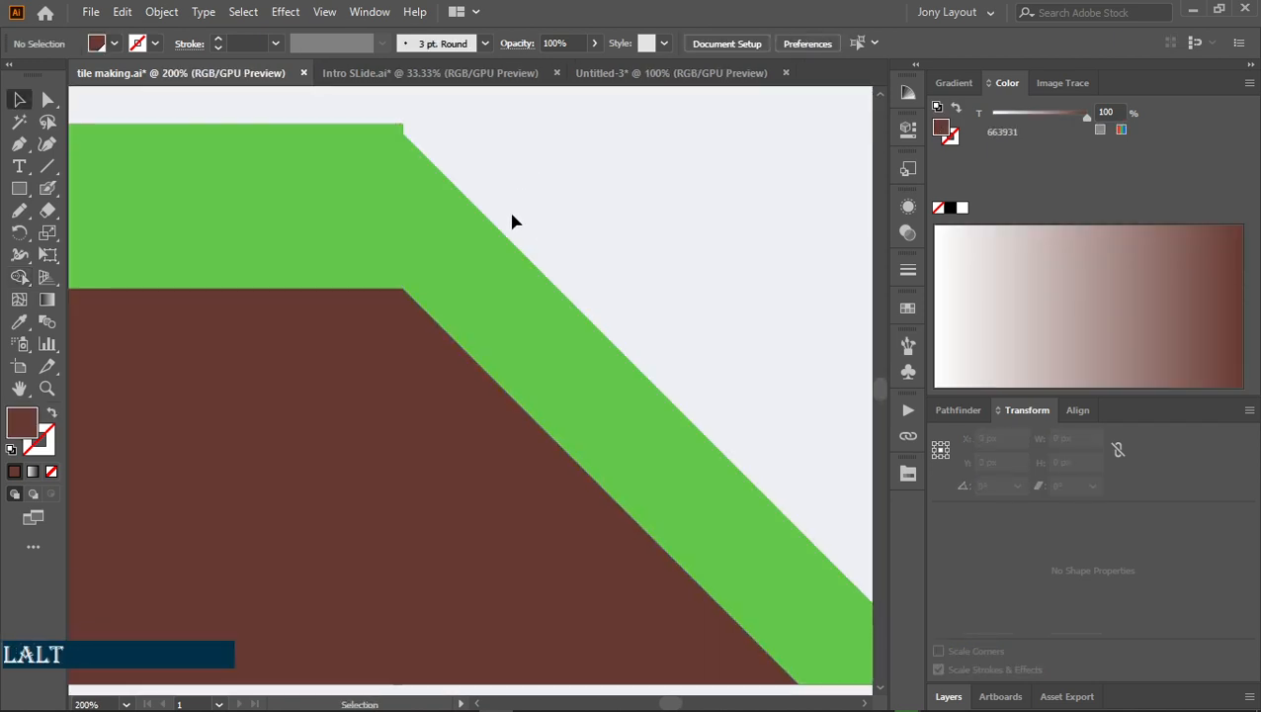
pyautogui.click(464, 442)
pyautogui.scroll(-1, 501, 408)
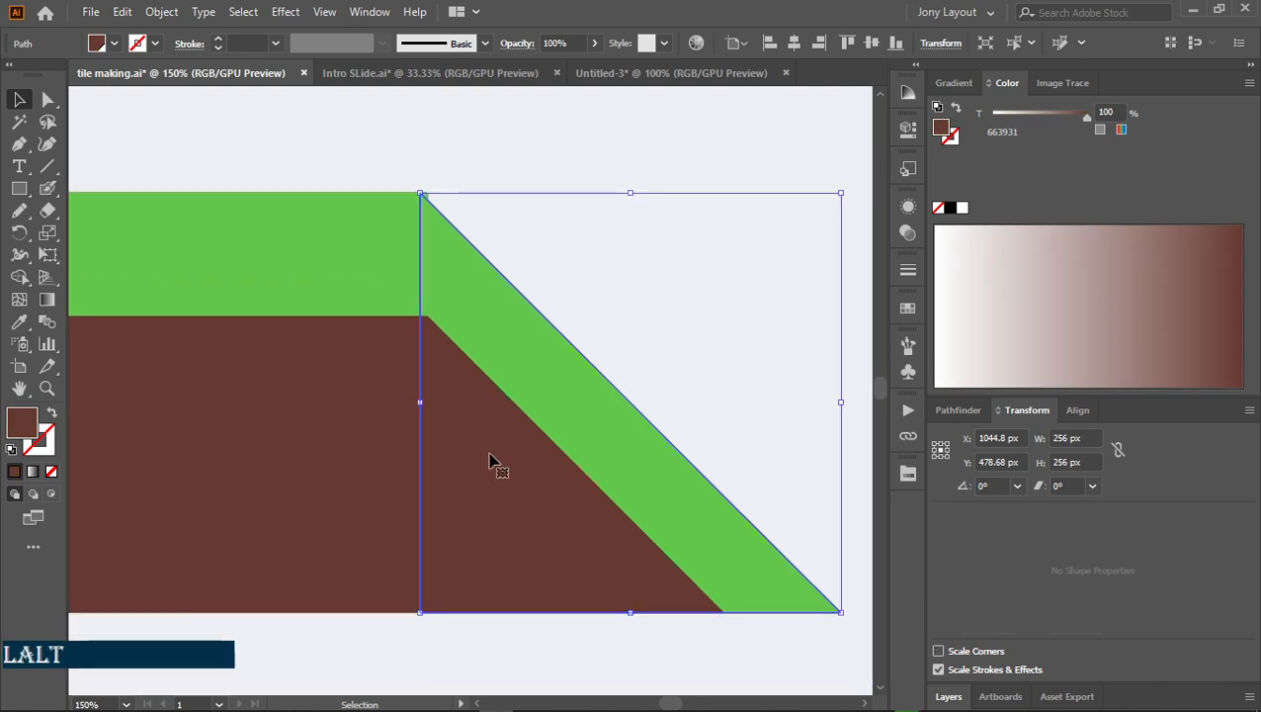
pyautogui.moveTo(484, 484); pyautogui.dragTo(497, 477)
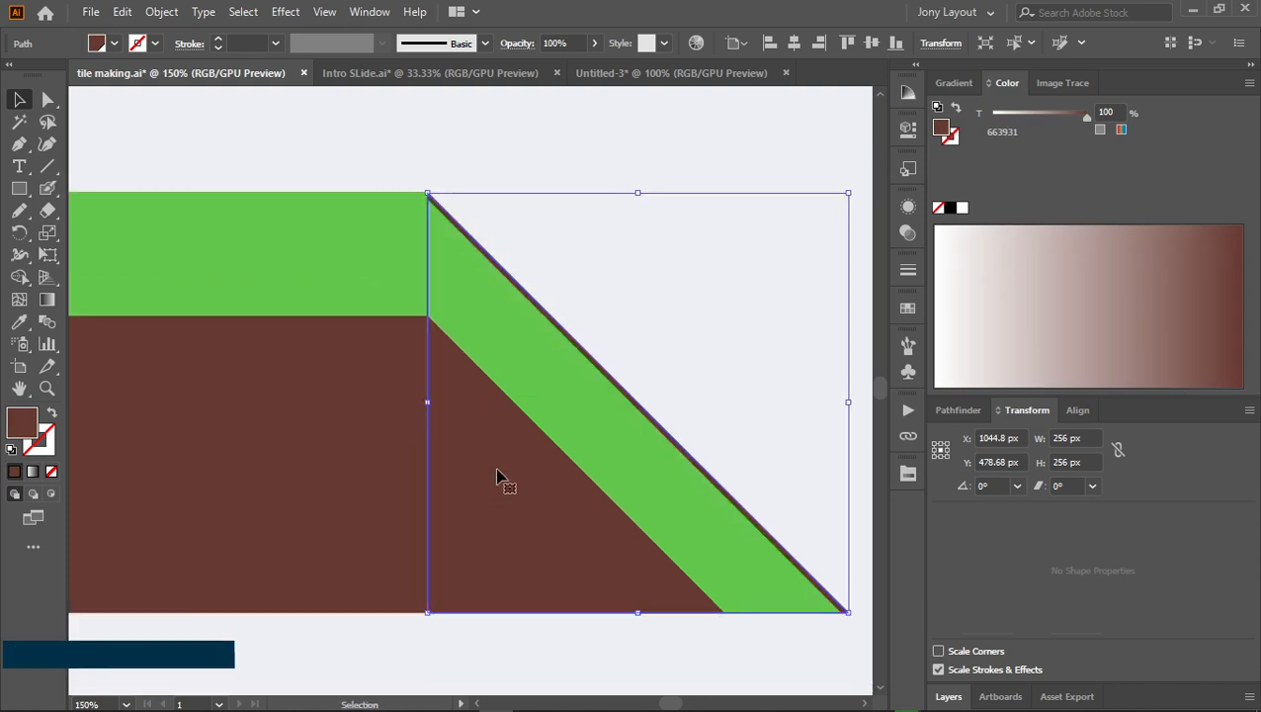
pyautogui.scroll(-1, 605, 299)
# Nudge the green slope strip 4 px to the right, onto the brown triangle's sloping edge
pyautogui.click(599, 387)
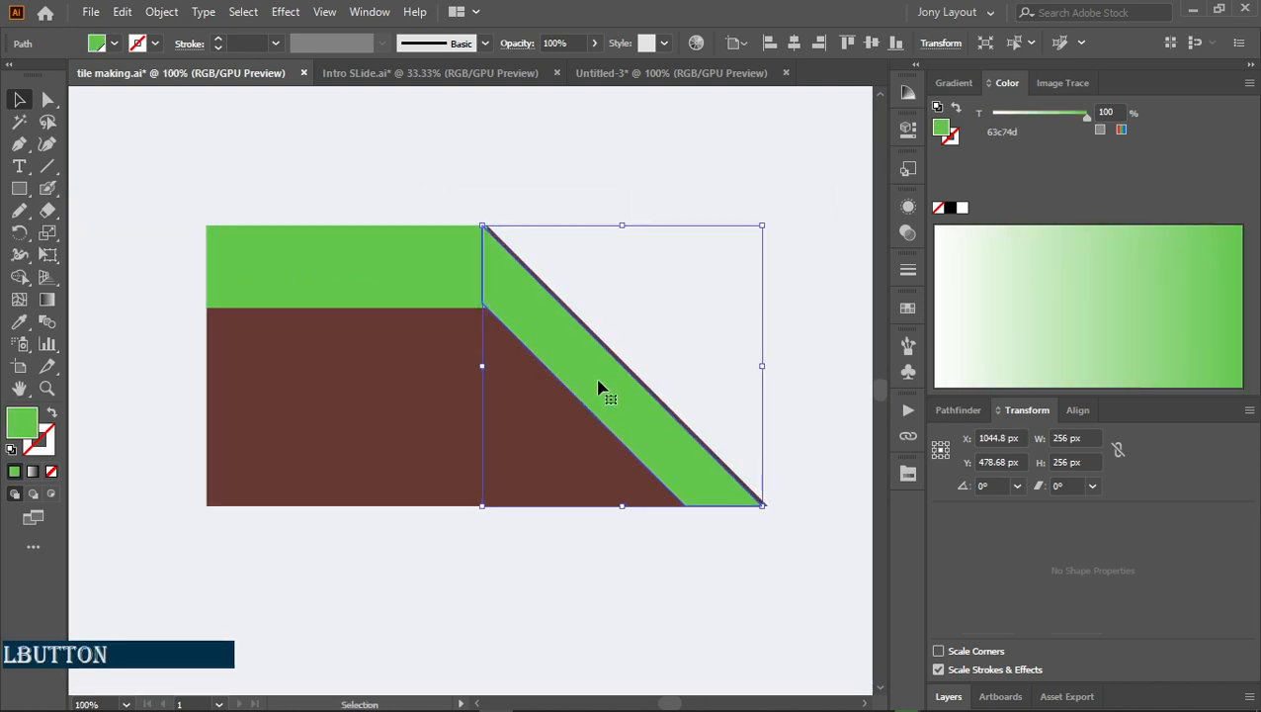
pyautogui.press('Right')
pyautogui.press('Right')
pyautogui.press('Right')
pyautogui.press('Right')
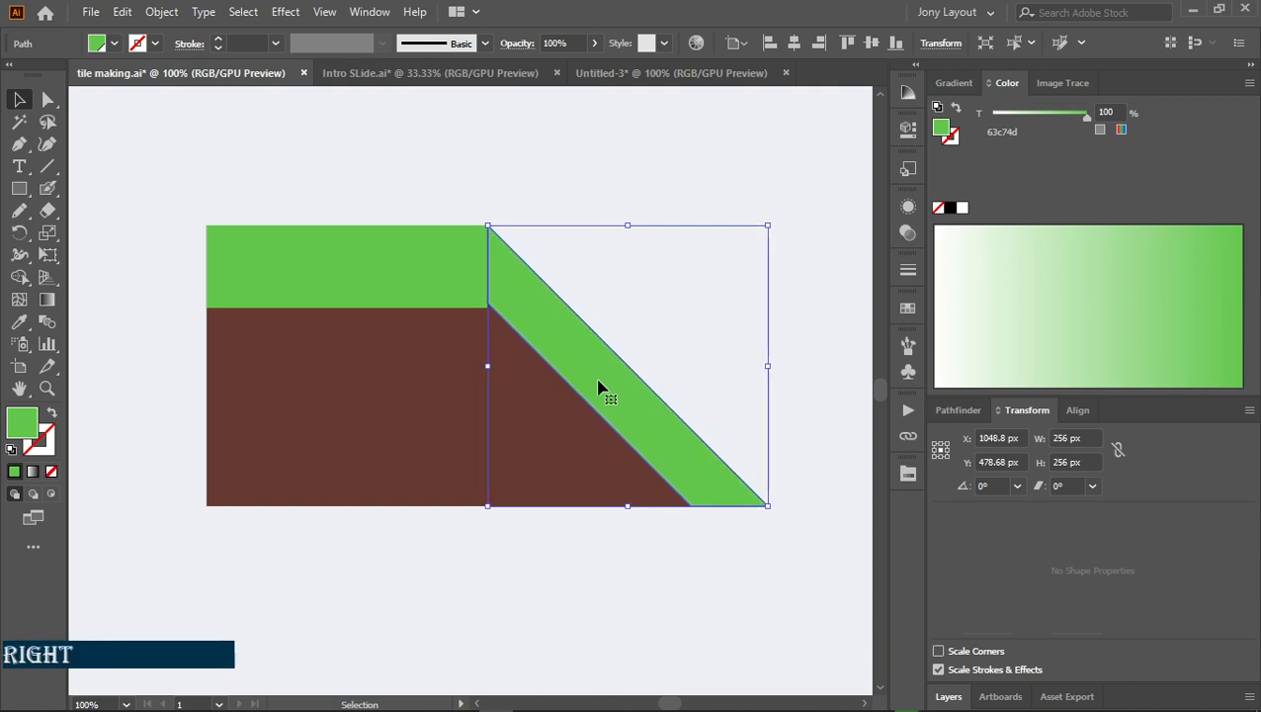
# Nudge the green slope strip 2 px to the left
pyautogui.press('Left')
pyautogui.click(616, 178)
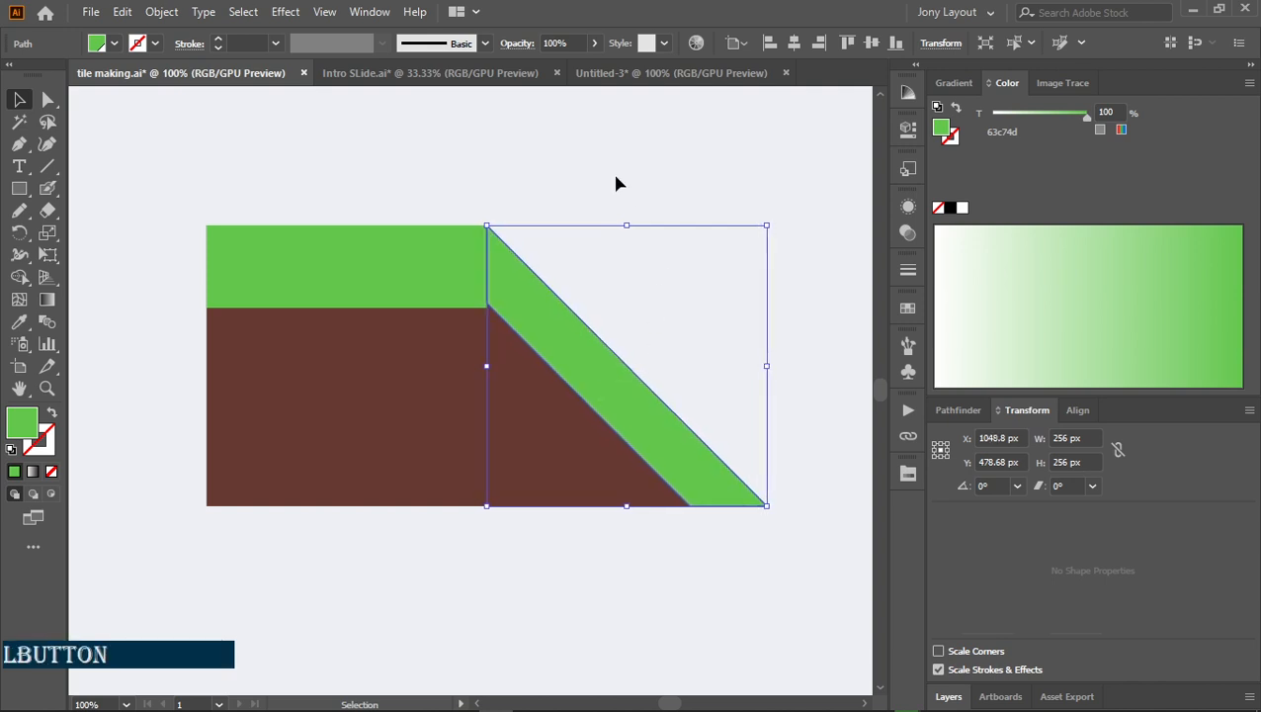
pyautogui.click(577, 367)
pyautogui.press('Left')
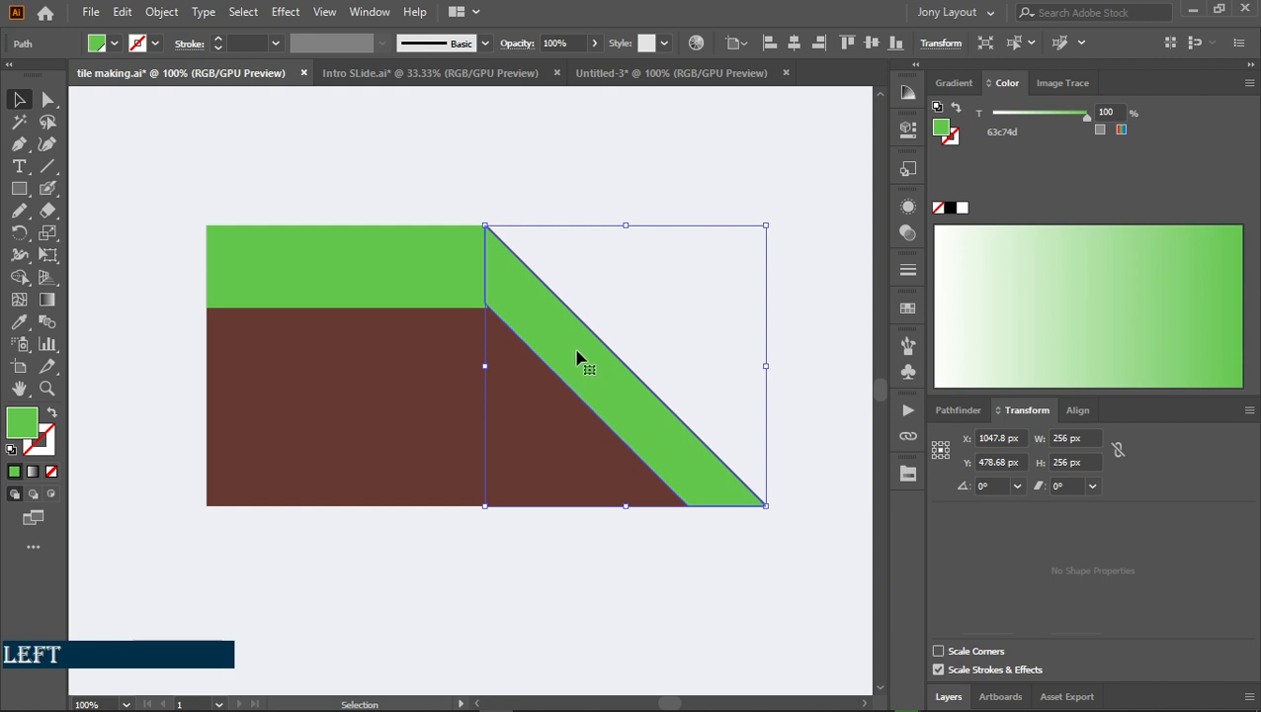
pyautogui.click(498, 157)
# Delete the green slope strip lying over the brown triangle
pyautogui.click(618, 416)
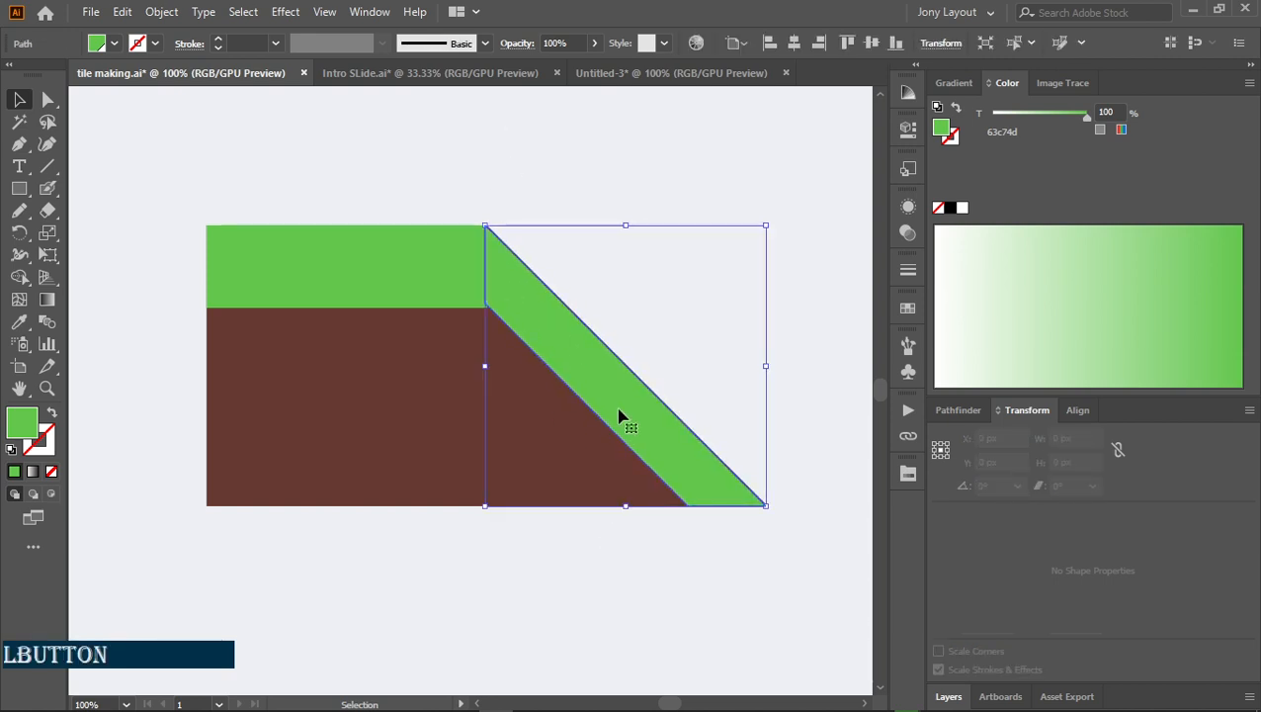
pyautogui.press('Delete')
pyautogui.click(600, 501)
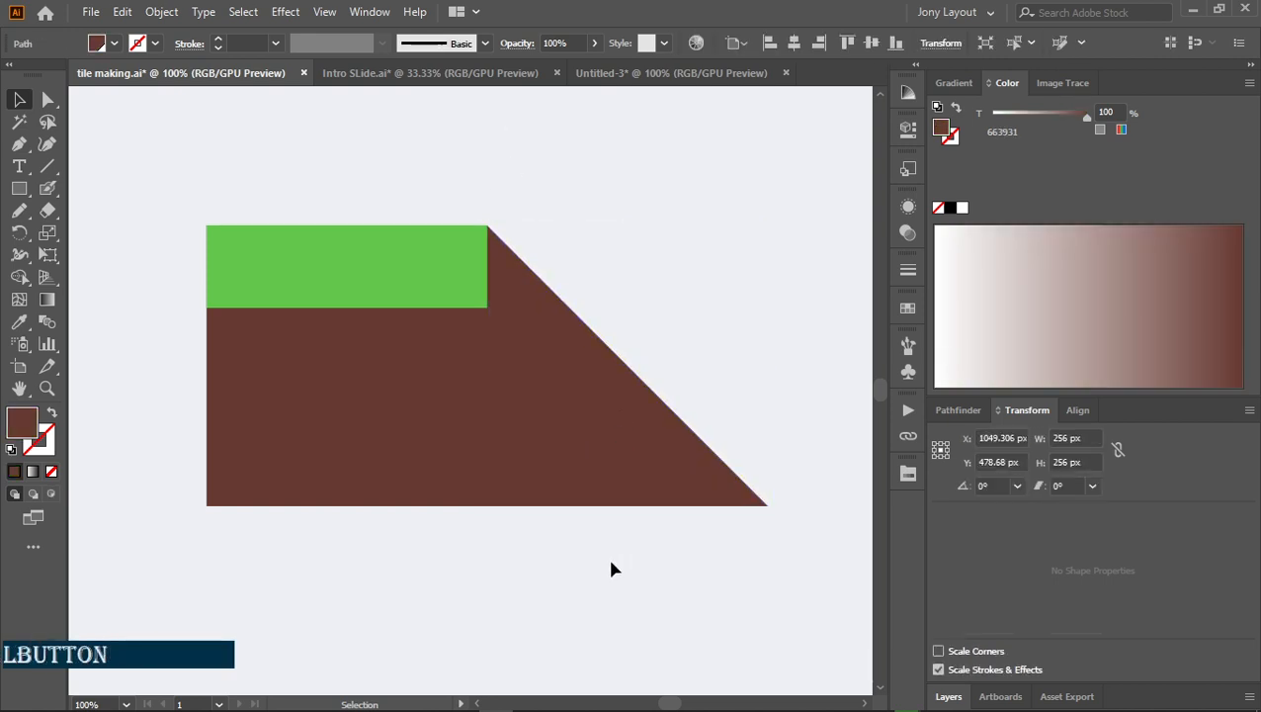
# Realign the brown triangle flush with the right edge of the flat tile
pyautogui.click(577, 431)
pyautogui.doubleClick(607, 435)
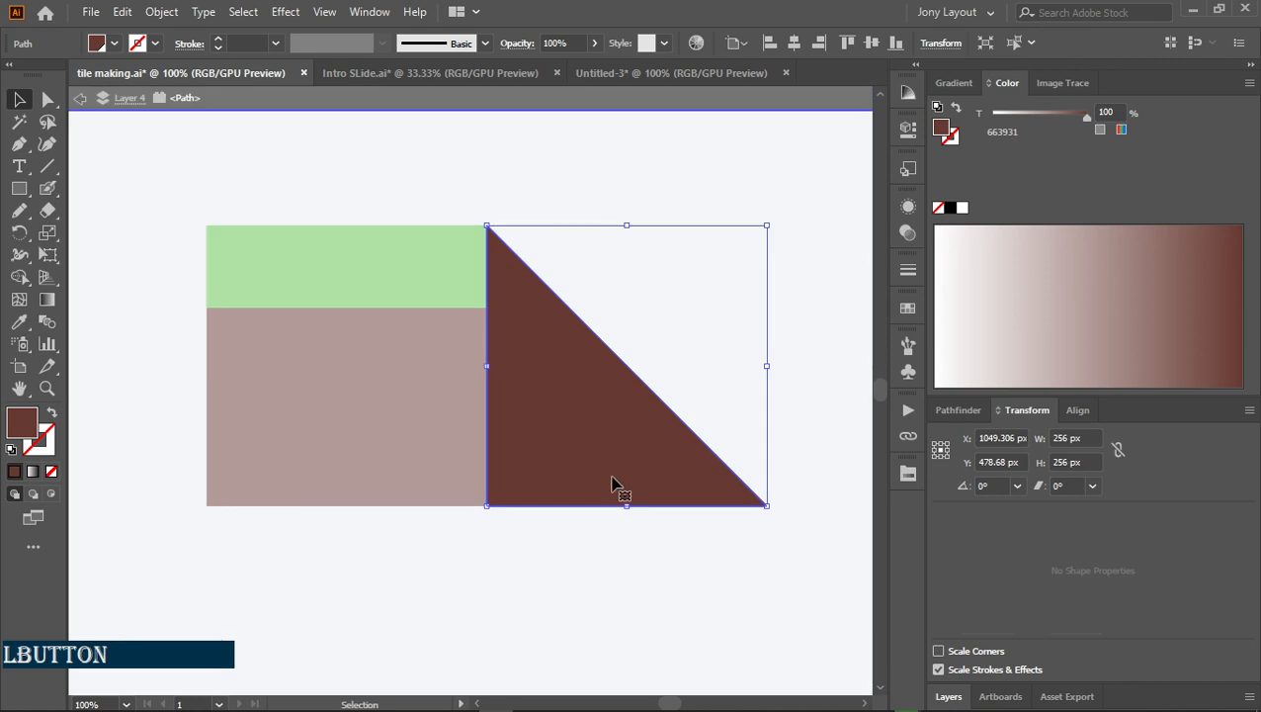
pyautogui.click(607, 543)
pyautogui.moveTo(613, 428)
pyautogui.mouseDown()
pyautogui.moveTo(641, 429)
pyautogui.moveTo(600, 436)
pyautogui.mouseUp()
pyautogui.click(554, 540)
pyautogui.doubleClick(554, 541)
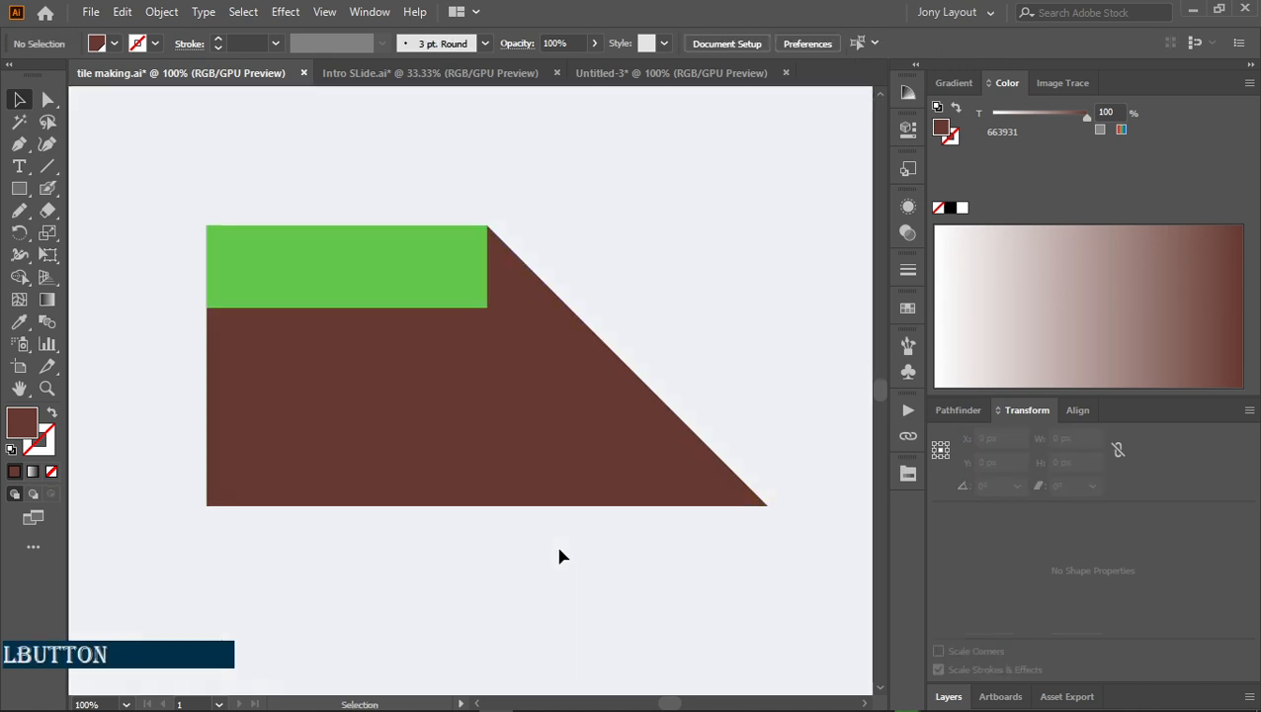
# Duplicate the flat tile's green strip, rotate the copy to 315°, and fit it along the slope starting at the flat strip's lower corner
pyautogui.click(391, 297)
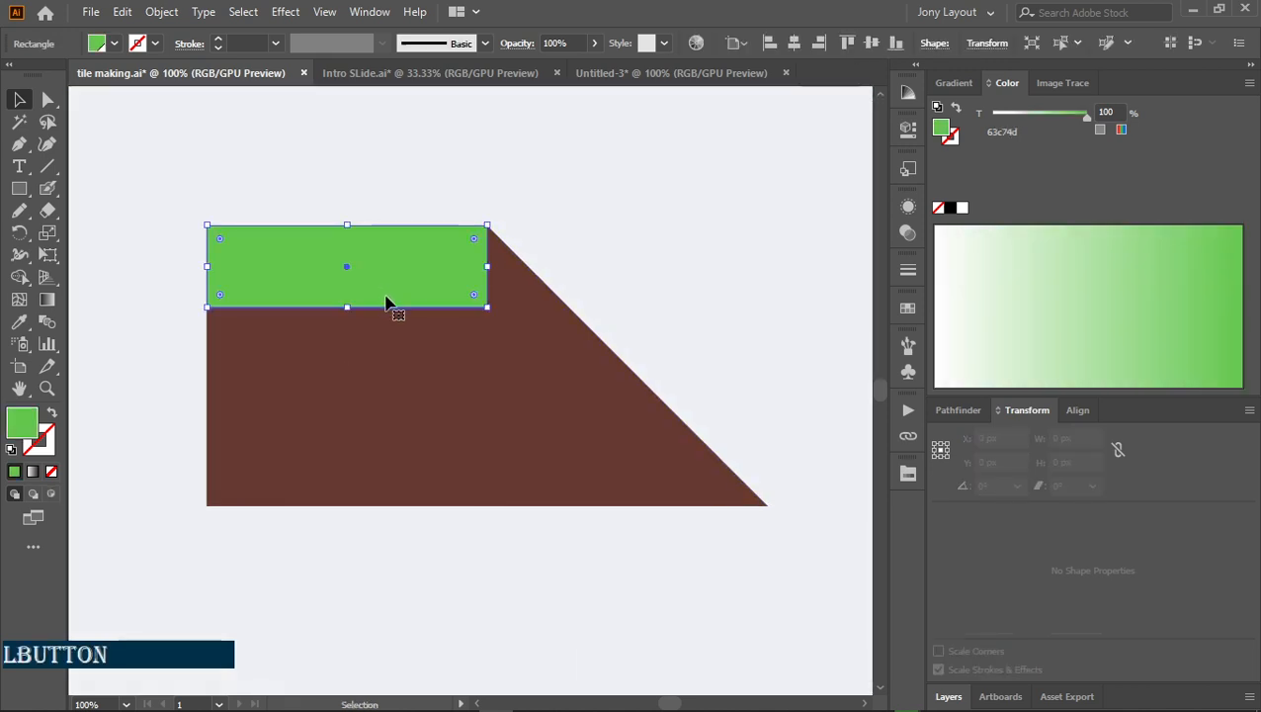
pyautogui.click(685, 248)
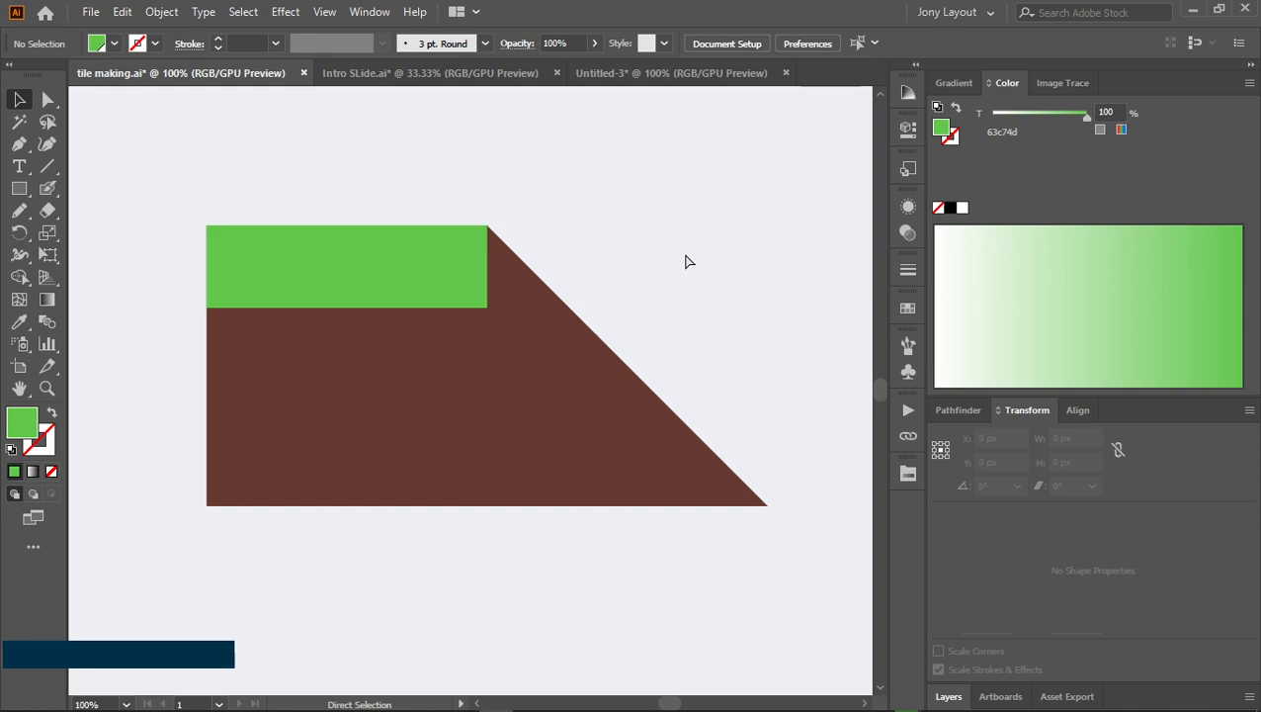
pyautogui.click(390, 277)
pyautogui.keyDown('alt'); pyautogui.moveTo(389, 278); pyautogui.dragTo(691, 403); pyautogui.keyUp('alt')
pyautogui.keyDown('shift'); pyautogui.moveTo(792, 440); pyautogui.dragTo(787, 514); pyautogui.keyUp('shift')
pyautogui.moveTo(647, 393); pyautogui.dragTo(615, 377)
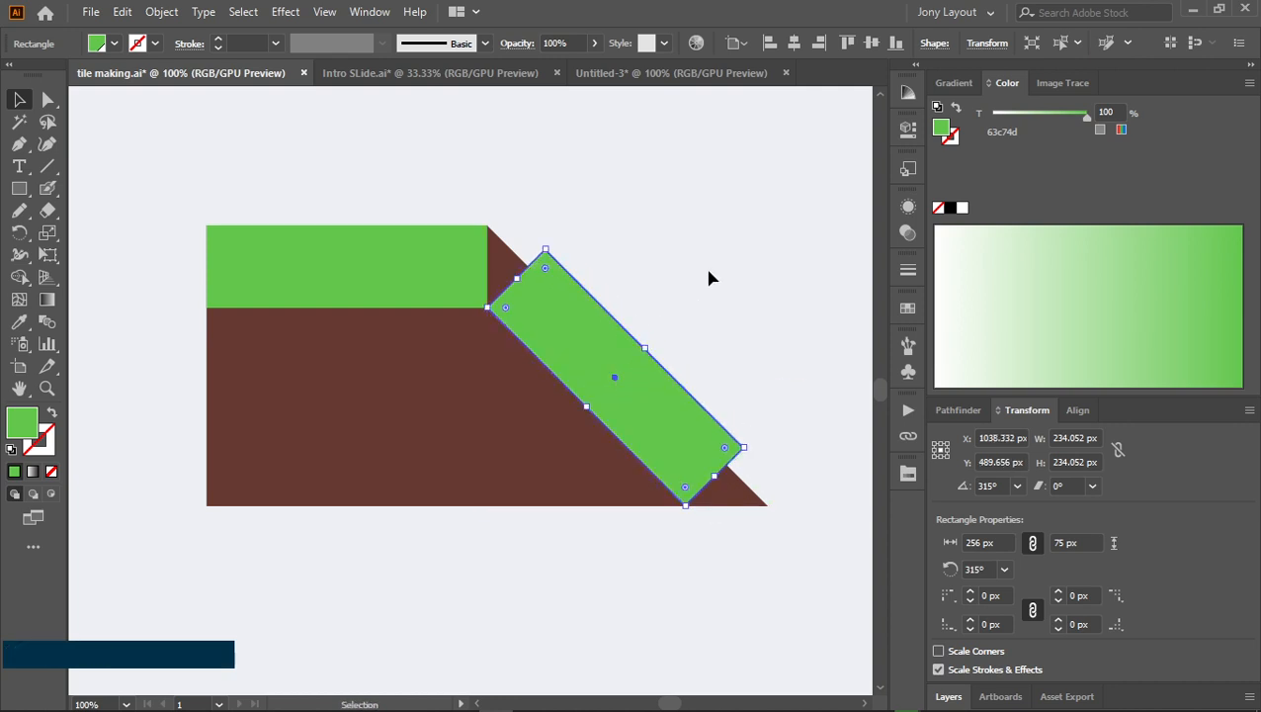
# Lengthen the rotated green strip at both ends past the brown triangle and split the two shapes with Pathfinder Divide
pyautogui.moveTo(714, 476); pyautogui.dragTo(764, 519)
pyautogui.click(581, 492)
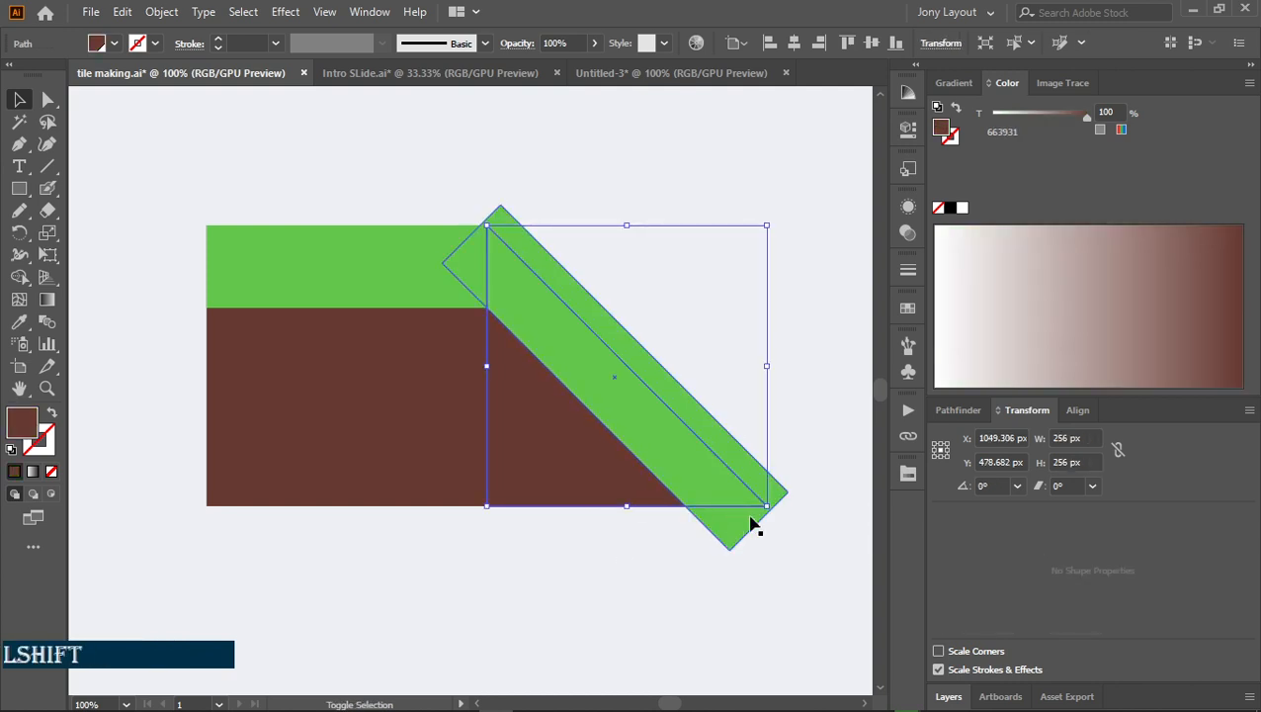
pyautogui.keyDown('shift'); pyautogui.click(751, 521); pyautogui.keyUp('shift')
pyautogui.click(958, 409)
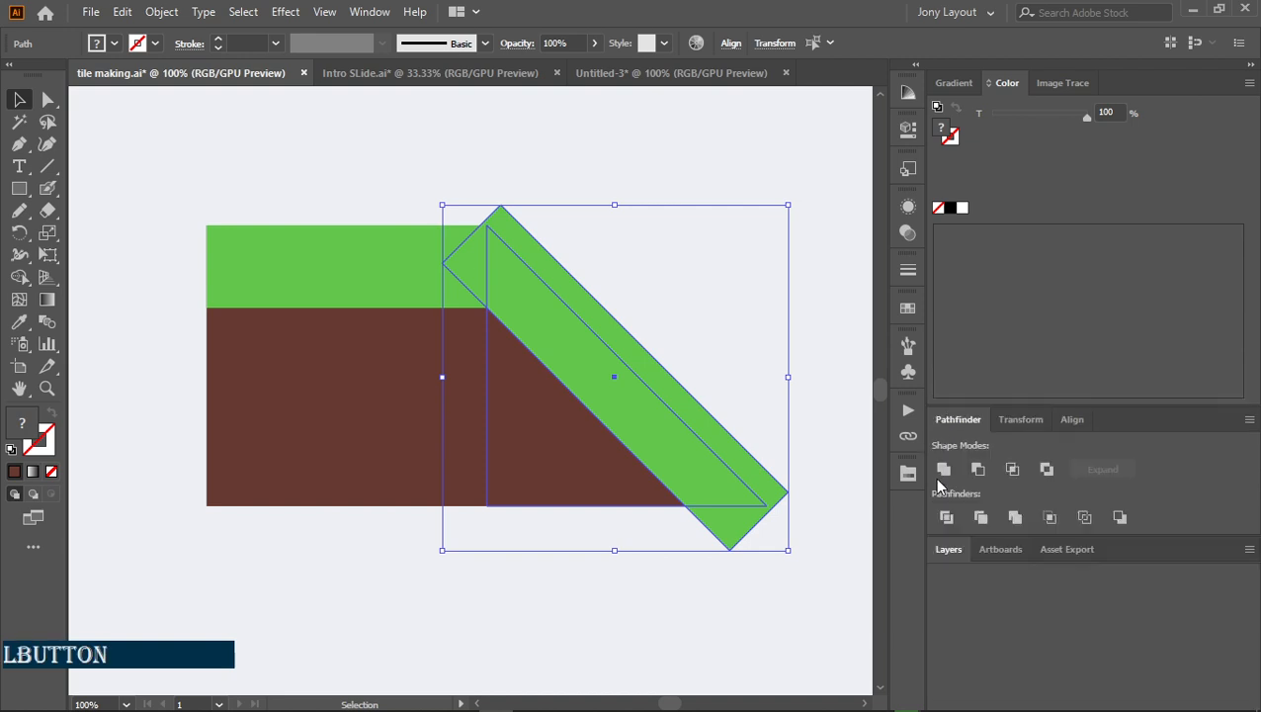
pyautogui.click(945, 519)
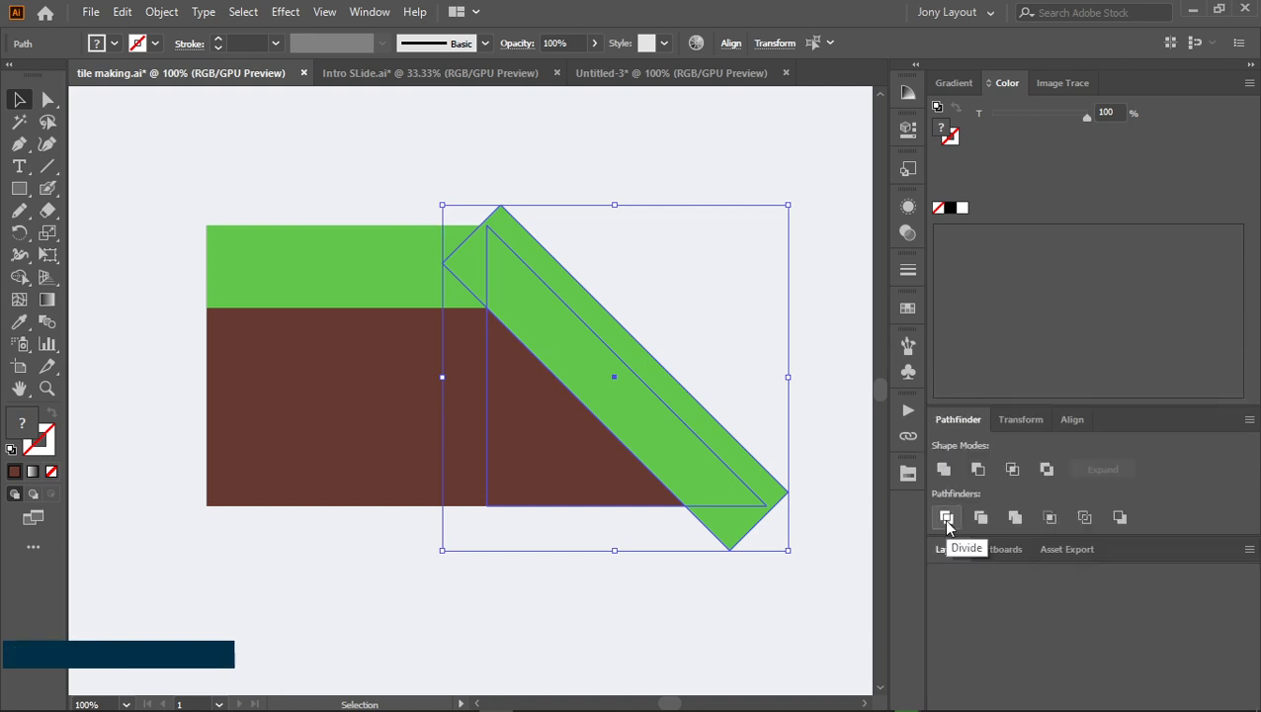
pyautogui.click(947, 518)
pyautogui.click(731, 581)
# Ungroup the divided slope pieces and delete the green parts that lie outside the triangle
pyautogui.click(740, 547)
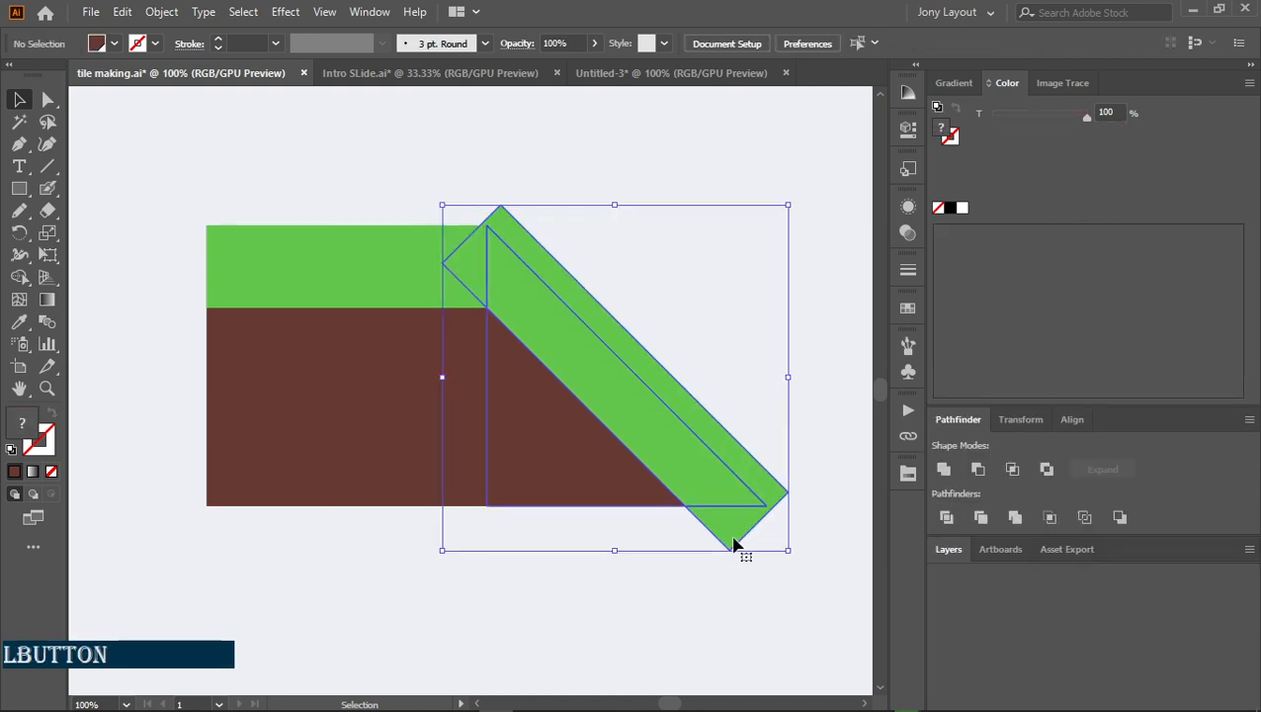
pyautogui.hotkey('ctrl', 'shift')
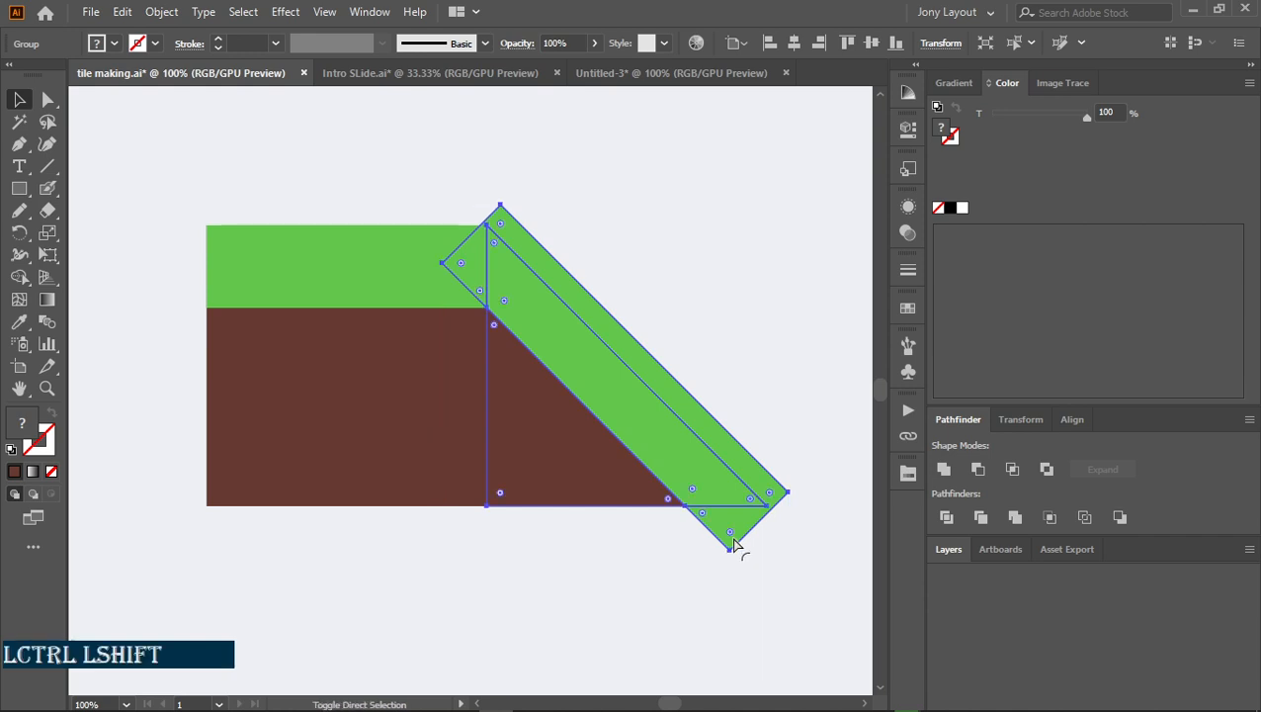
pyautogui.hotkey('ctrl', 'shift', 'g')
pyautogui.click(730, 544)
pyautogui.click(733, 543)
pyautogui.press('Delete')
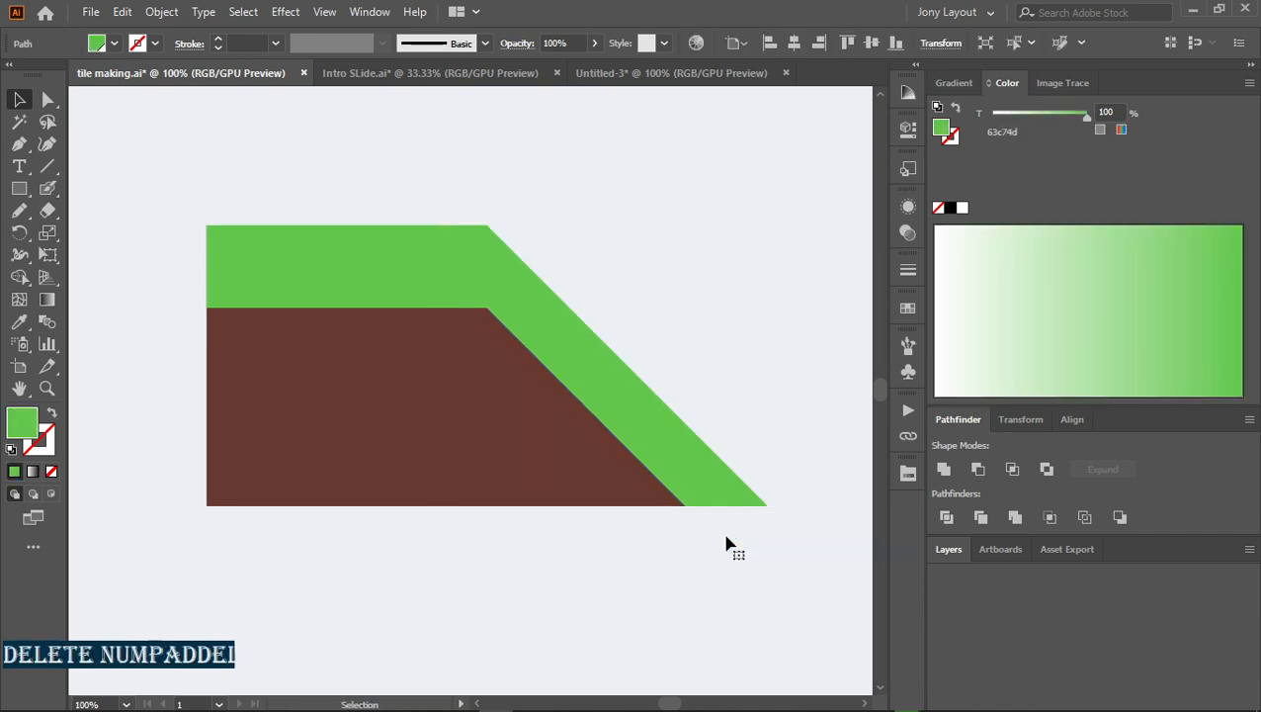
pyautogui.click(710, 289)
# Create a reflected copy of the green and brown slope pieces across the vertical axis
pyautogui.press('space')
pyautogui.scroll(3, 476, 320)
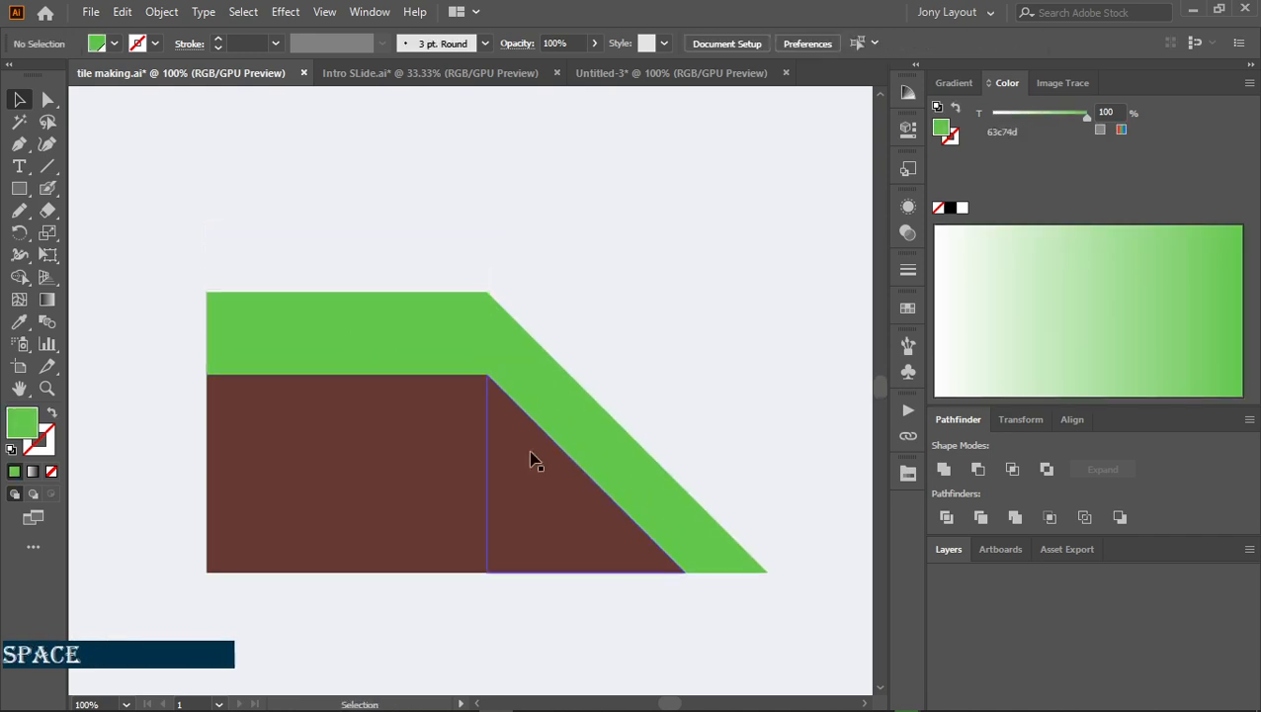
pyautogui.scroll(2, 595, 408)
pyautogui.scroll(-2, 595, 408)
pyautogui.click(617, 298)
pyautogui.press('space')
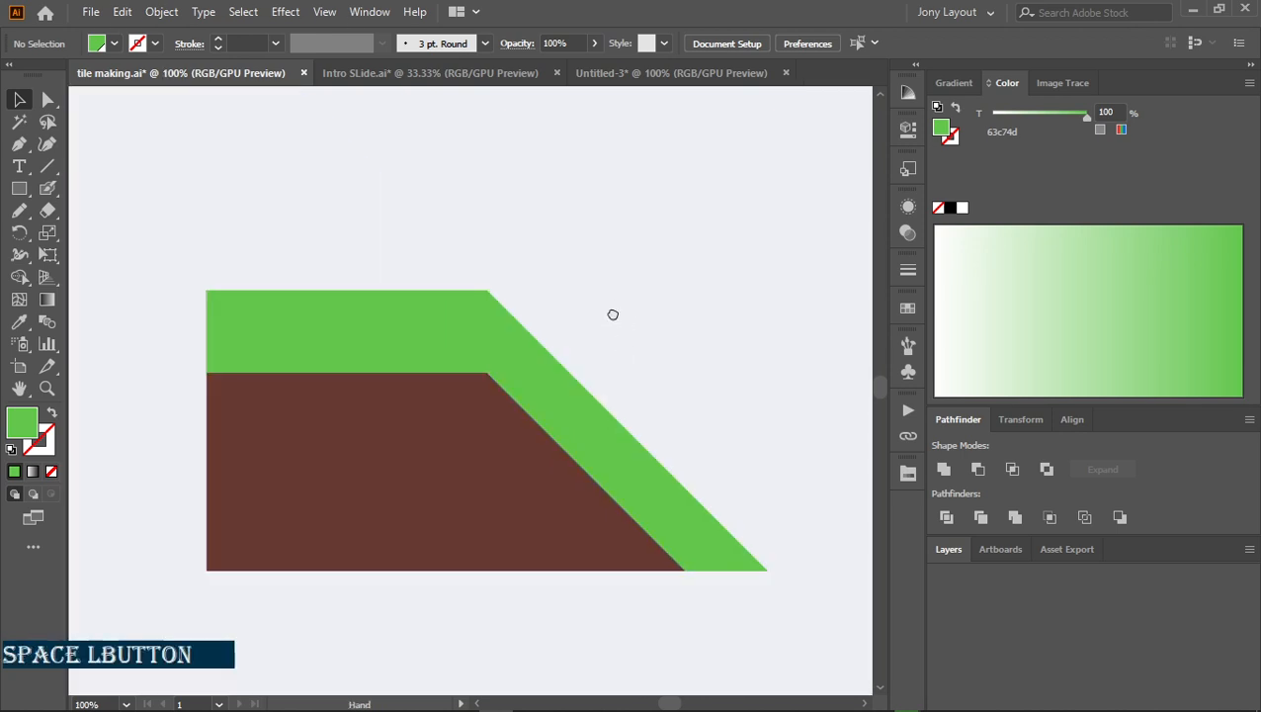
pyautogui.moveTo(613, 314); pyautogui.dragTo(644, 285)
pyautogui.scroll(-2, 644, 285)
pyautogui.click(713, 400)
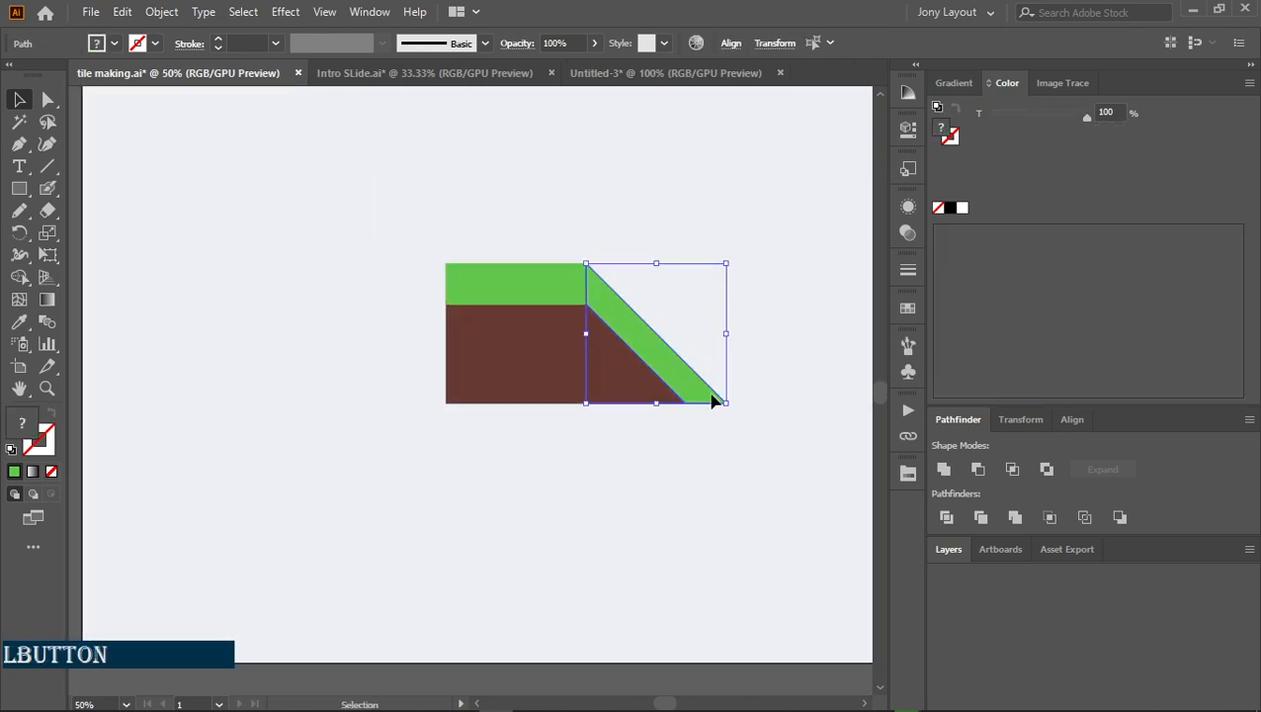
pyautogui.press('ctrl')
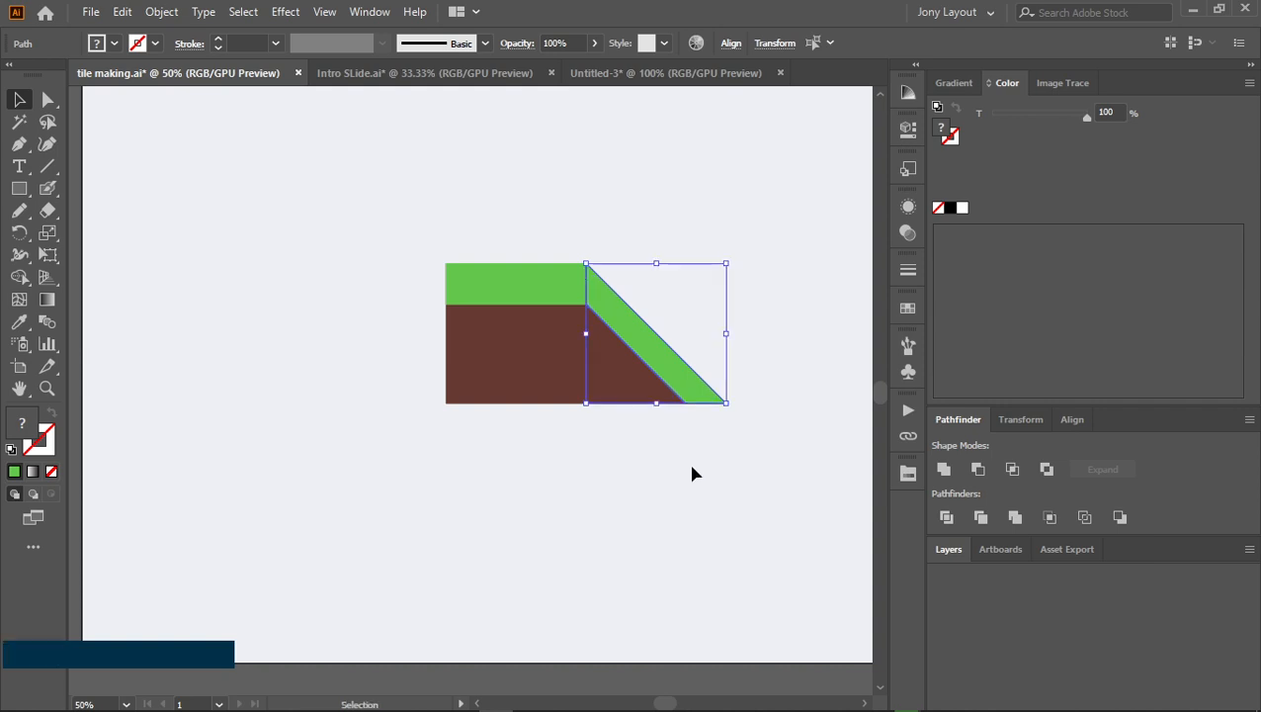
pyautogui.press('ctrl')
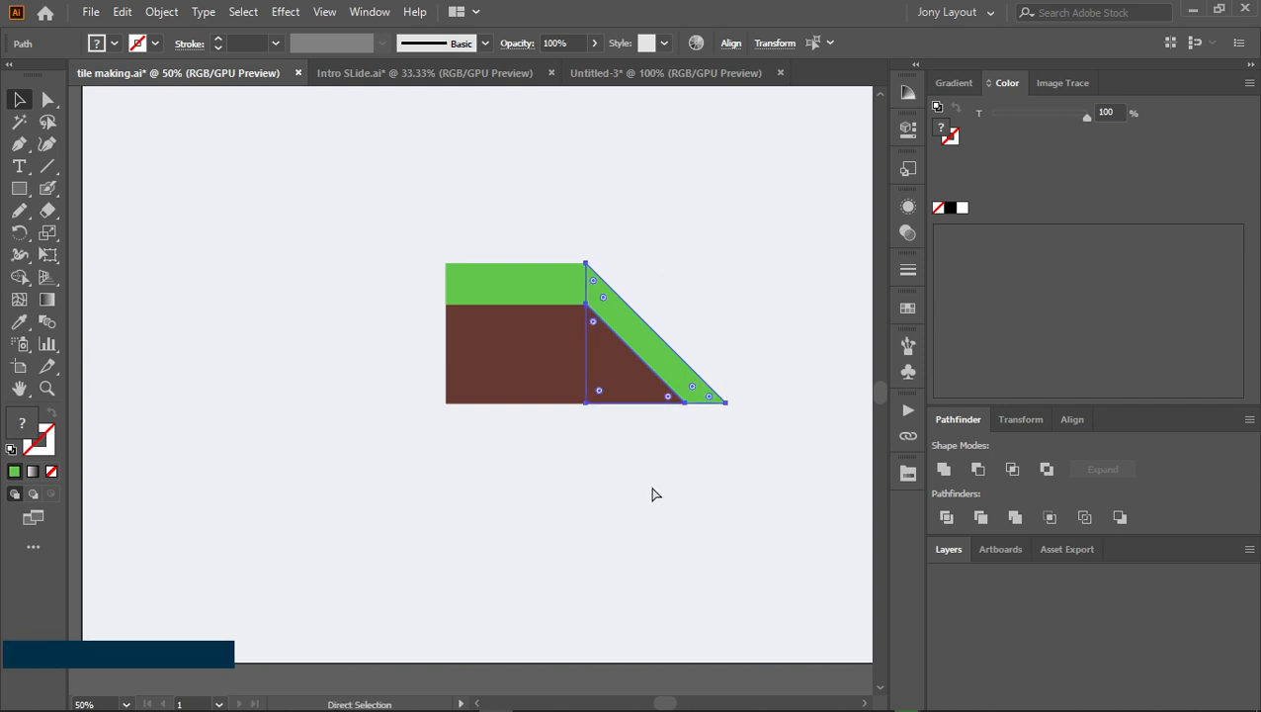
pyautogui.hotkey('ctrl', 'r')
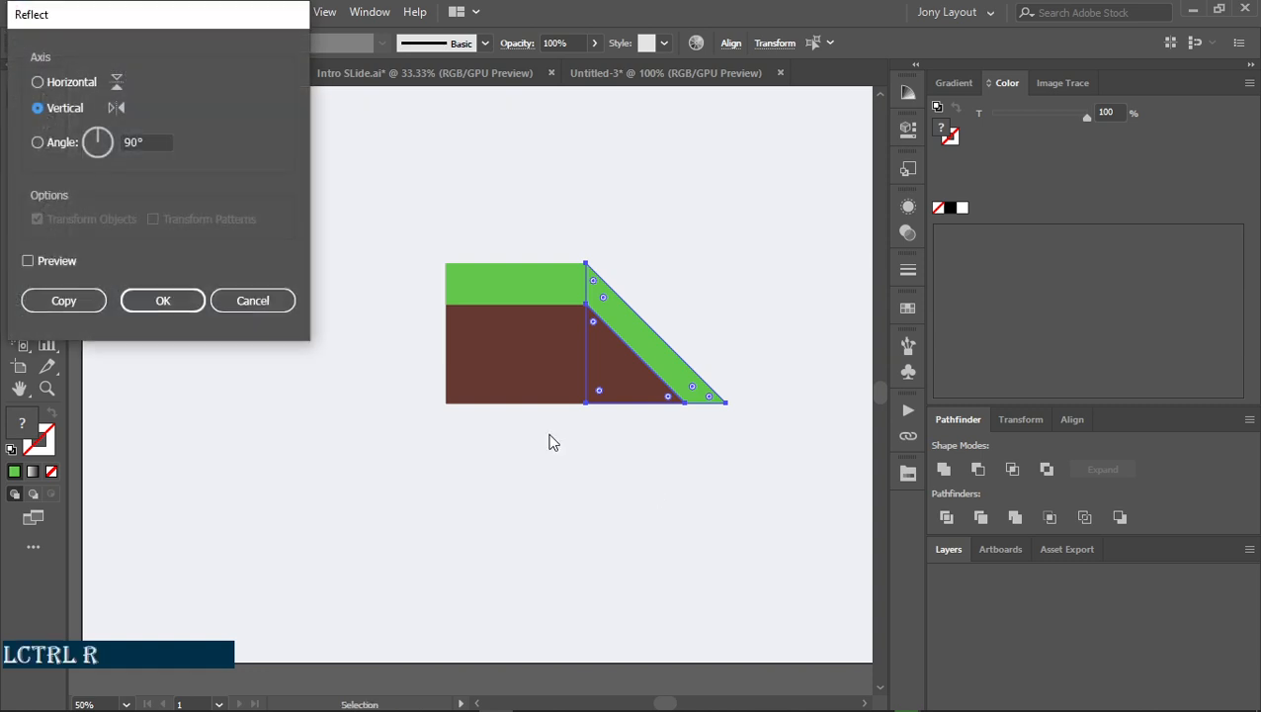
pyautogui.click(28, 261)
pyautogui.click(65, 305)
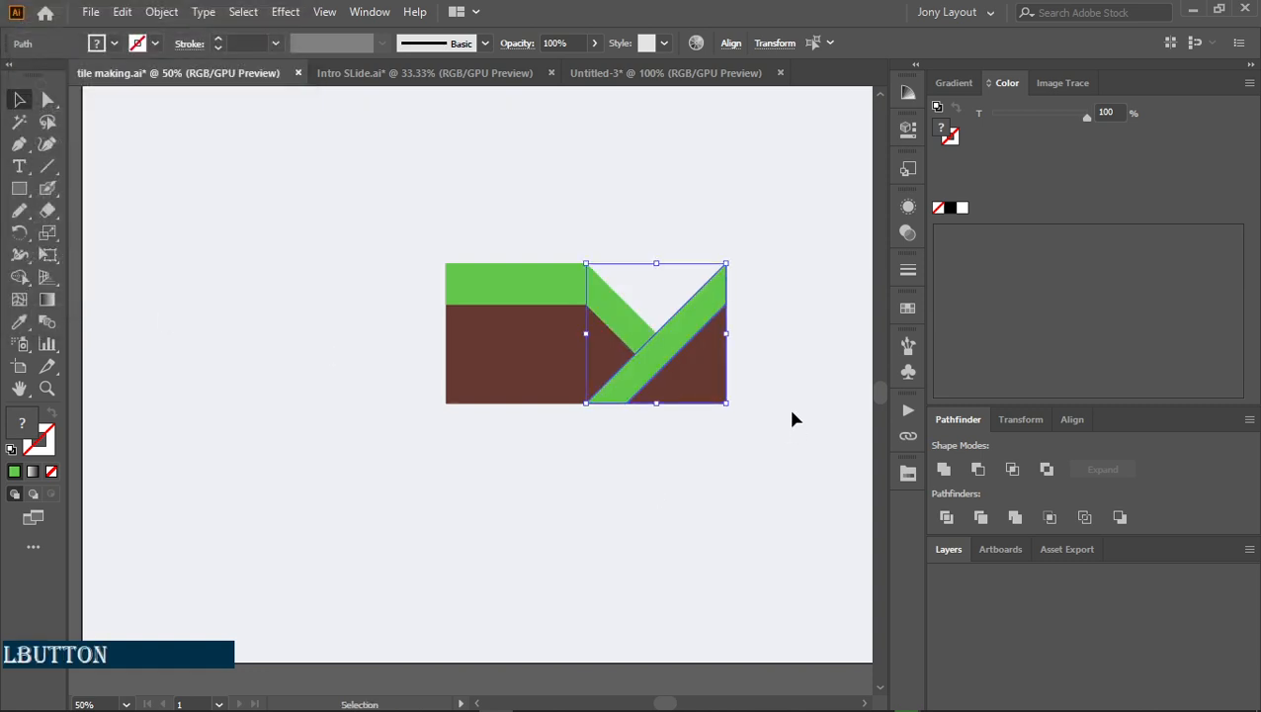
# Duplicate the reflected slope onto the flat tile's left edge and delete the leftover reflected pieces over the right slope
pyautogui.moveTo(707, 371); pyautogui.dragTo(421, 365)
pyautogui.click(598, 489)
pyautogui.click(681, 380)
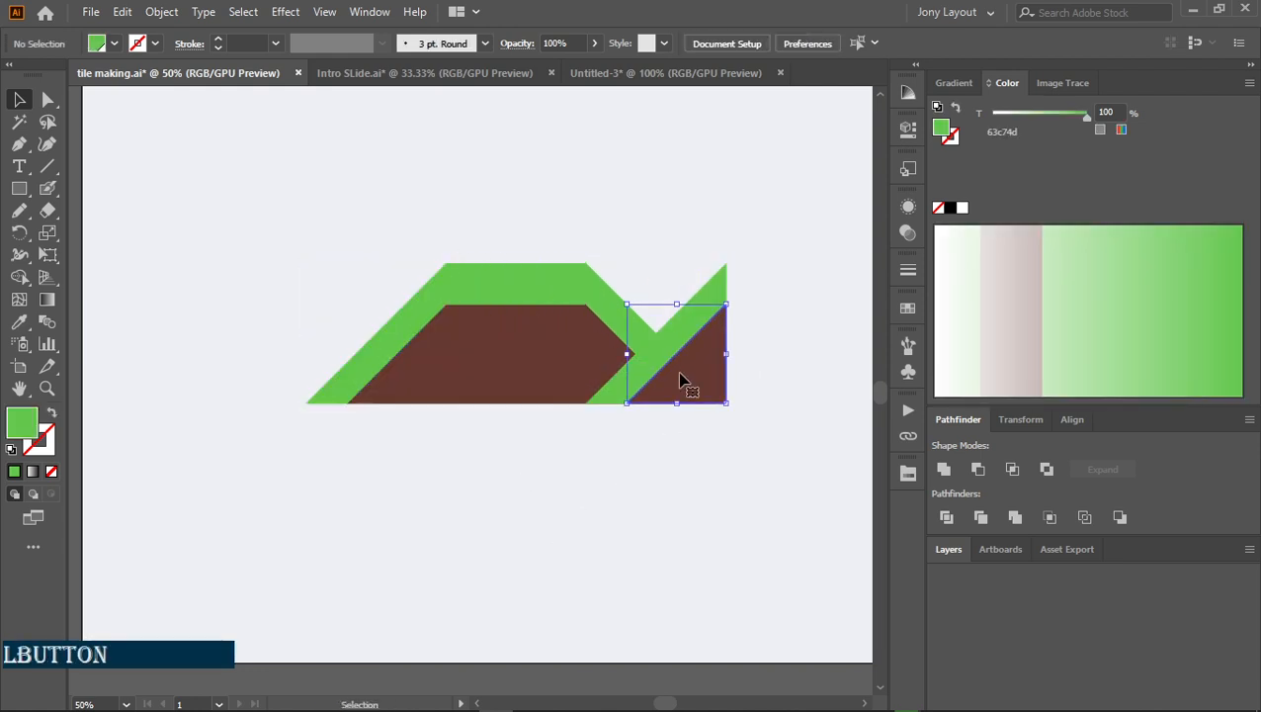
pyautogui.click(695, 536)
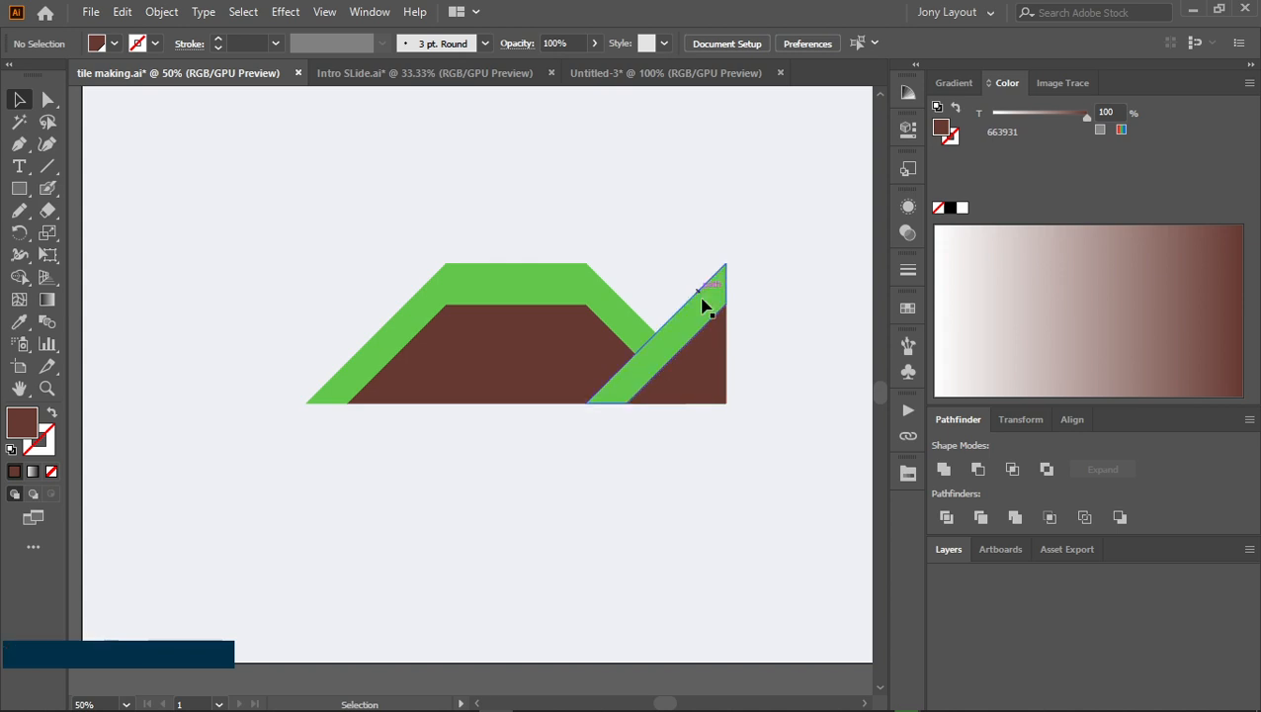
pyautogui.moveTo(704, 255); pyautogui.dragTo(772, 329)
pyautogui.press('Delete')
pyautogui.click(593, 518)
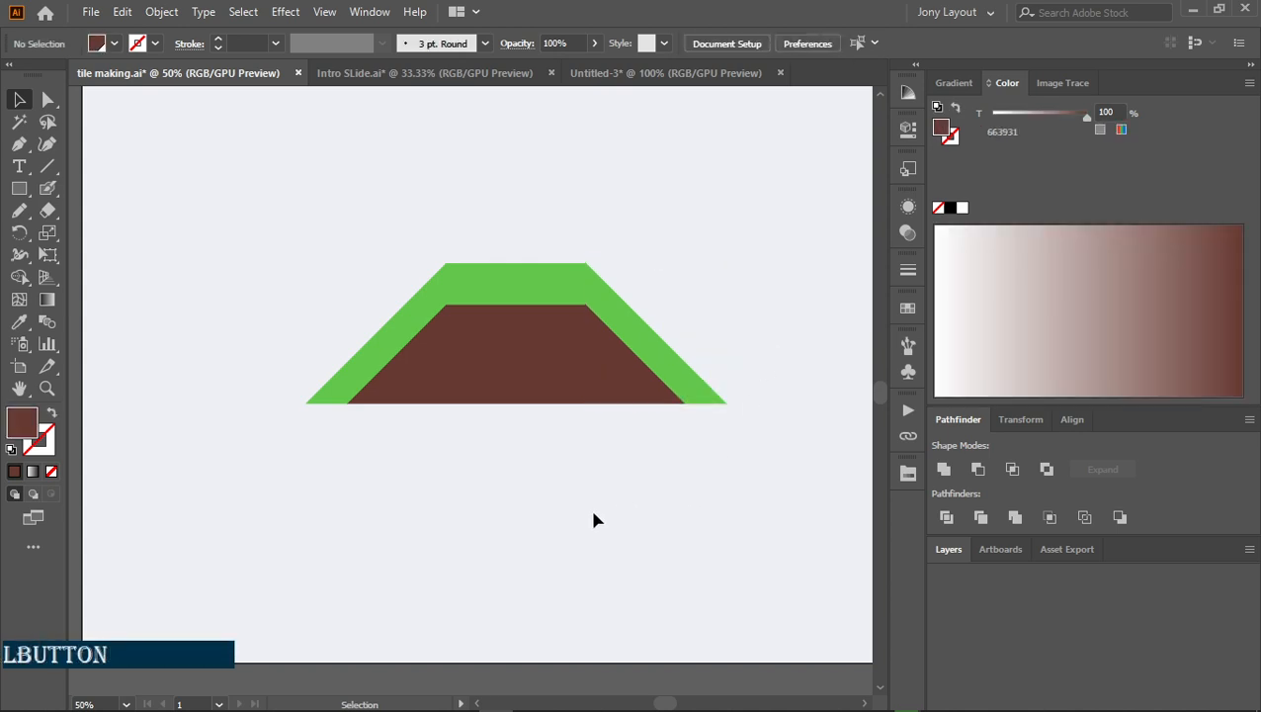
# Duplicate the flat tile's brown square and place the copy directly below the left slope tile
pyautogui.scroll(-1, 563, 490)
pyautogui.press('space')
pyautogui.moveTo(664, 509); pyautogui.dragTo(577, 341)
pyautogui.scroll(1, 372, 307)
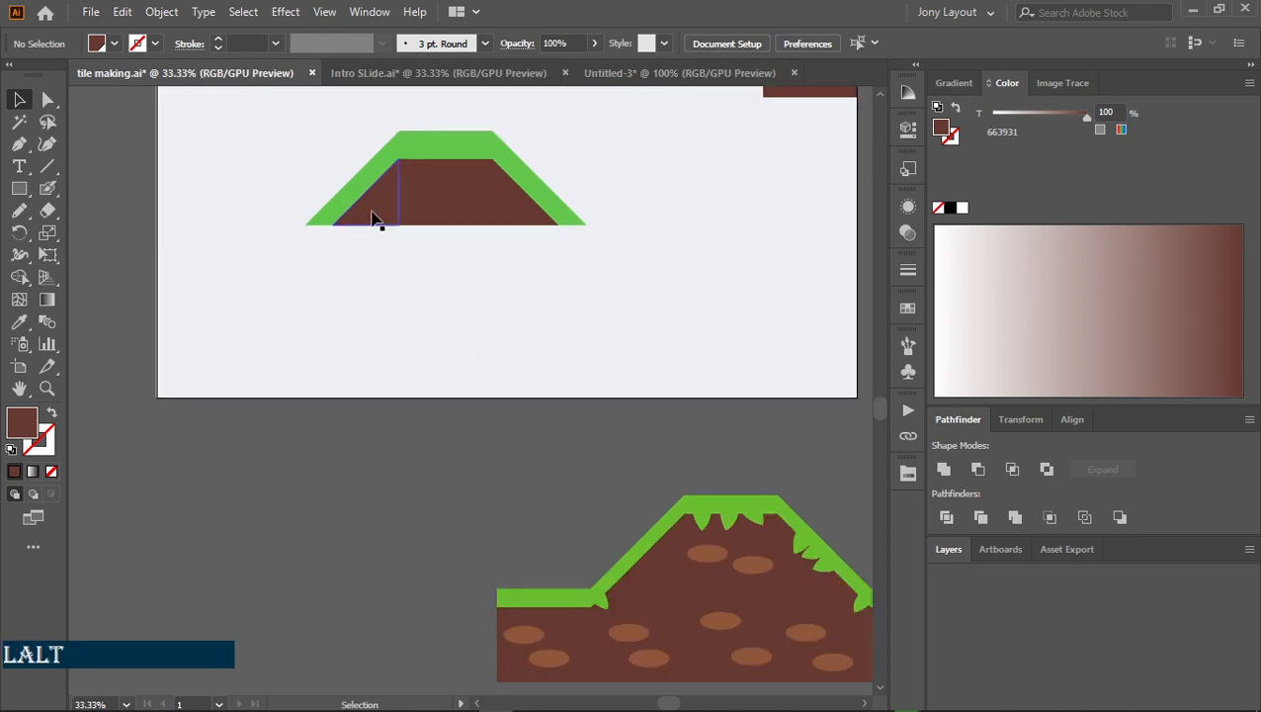
pyautogui.click(375, 217)
pyautogui.click(443, 209)
pyautogui.moveTo(442, 211); pyautogui.dragTo(353, 299)
pyautogui.click(457, 307)
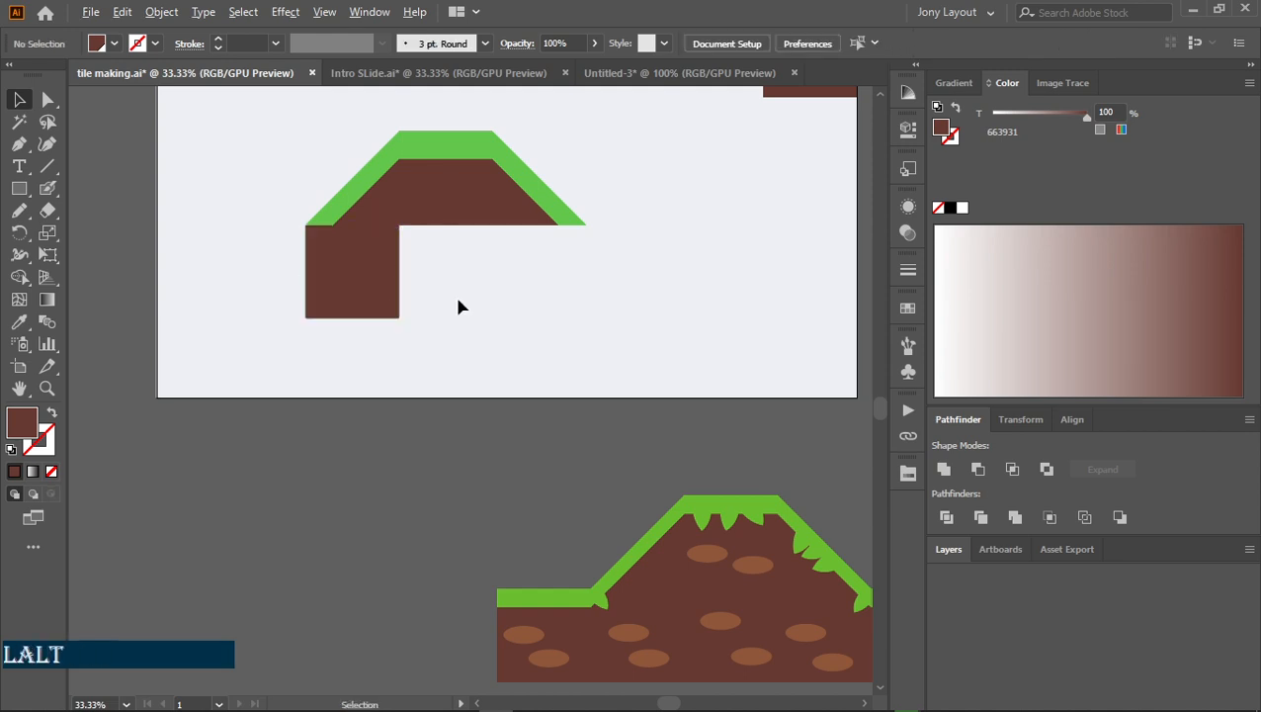
pyautogui.scroll(2, 458, 307)
pyautogui.moveTo(428, 225); pyautogui.dragTo(596, 318)
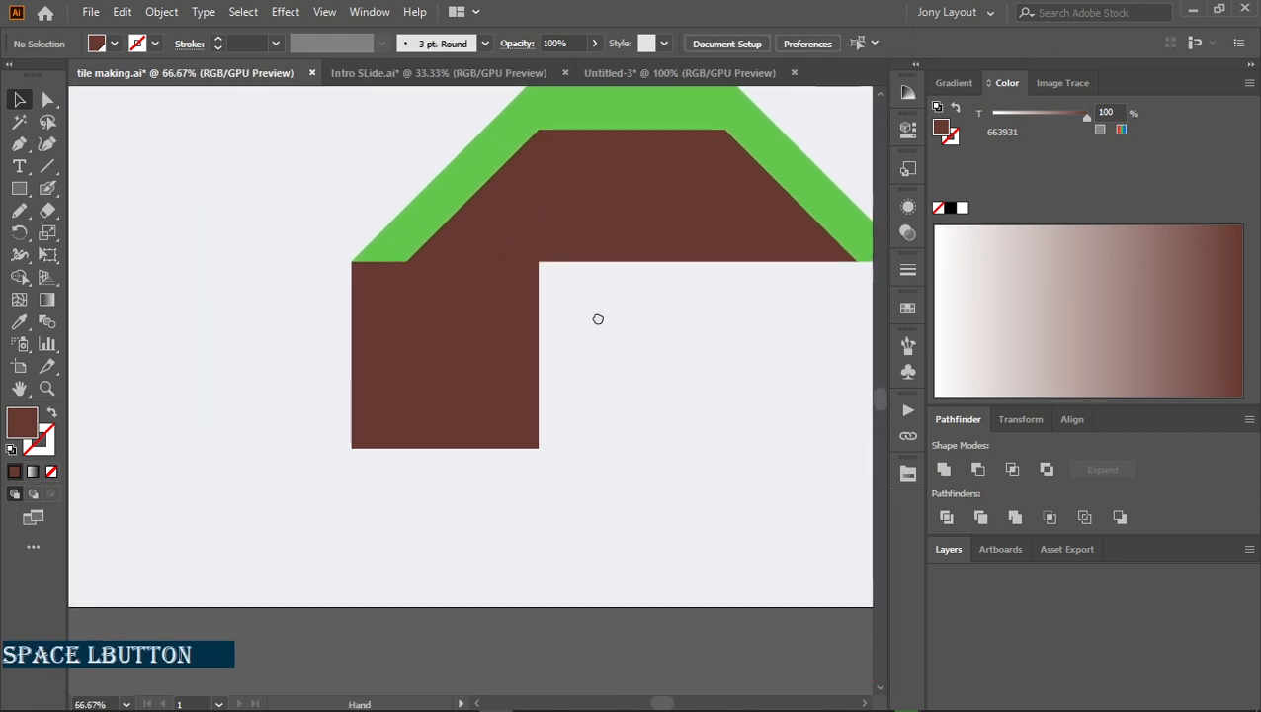
pyautogui.press('m')
pyautogui.click(613, 368)
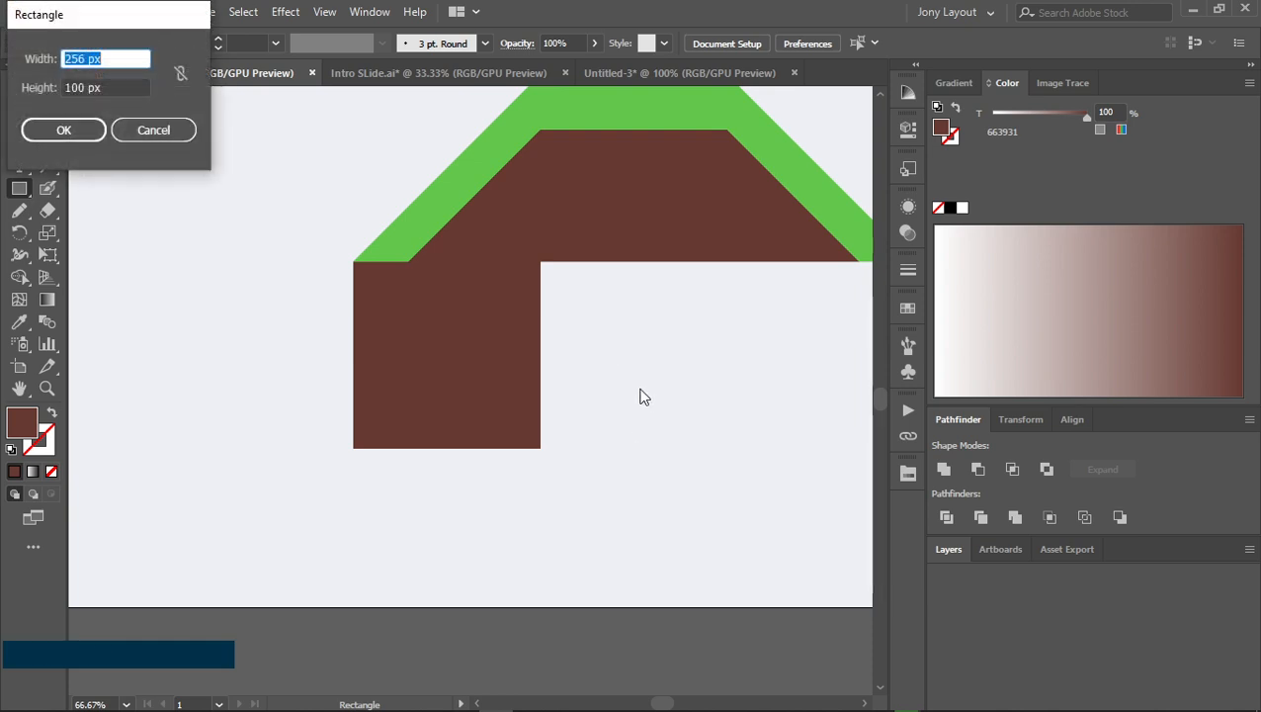
pyautogui.click(150, 130)
pyautogui.press('v')
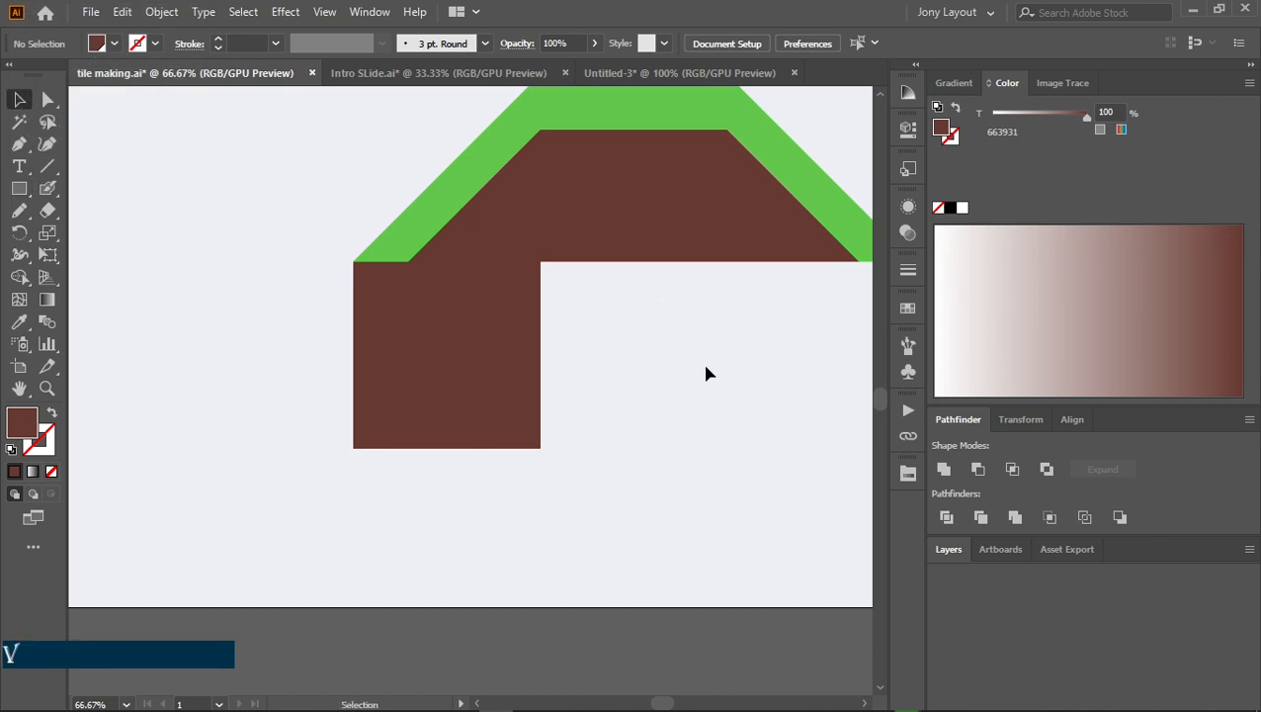
# Duplicate the flat tile's green strip onto the top of the new brown square and narrow the copy to 75 px, matching the slope's green base
pyautogui.click(649, 348)
pyautogui.moveTo(653, 335); pyautogui.dragTo(652, 404)
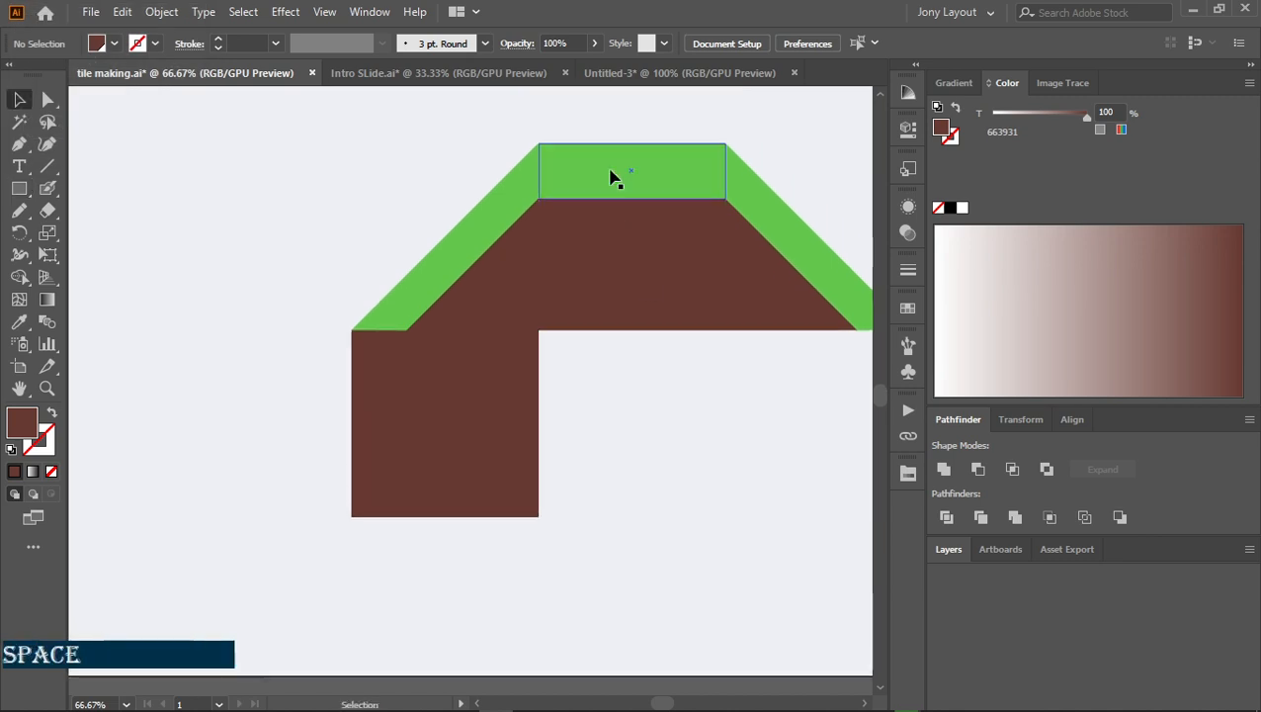
pyautogui.click(607, 173)
pyautogui.moveTo(608, 173); pyautogui.dragTo(425, 361)
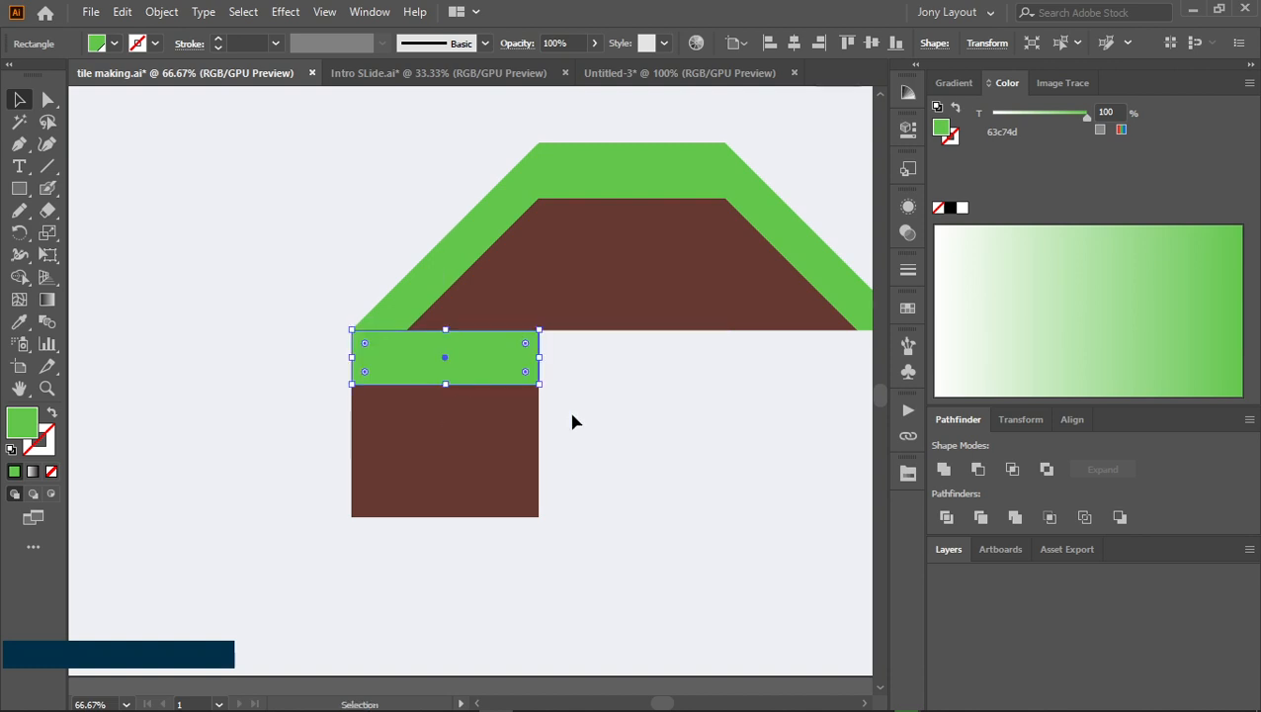
pyautogui.moveTo(541, 360); pyautogui.dragTo(408, 356)
pyautogui.hotkey('ctrl', 'z')
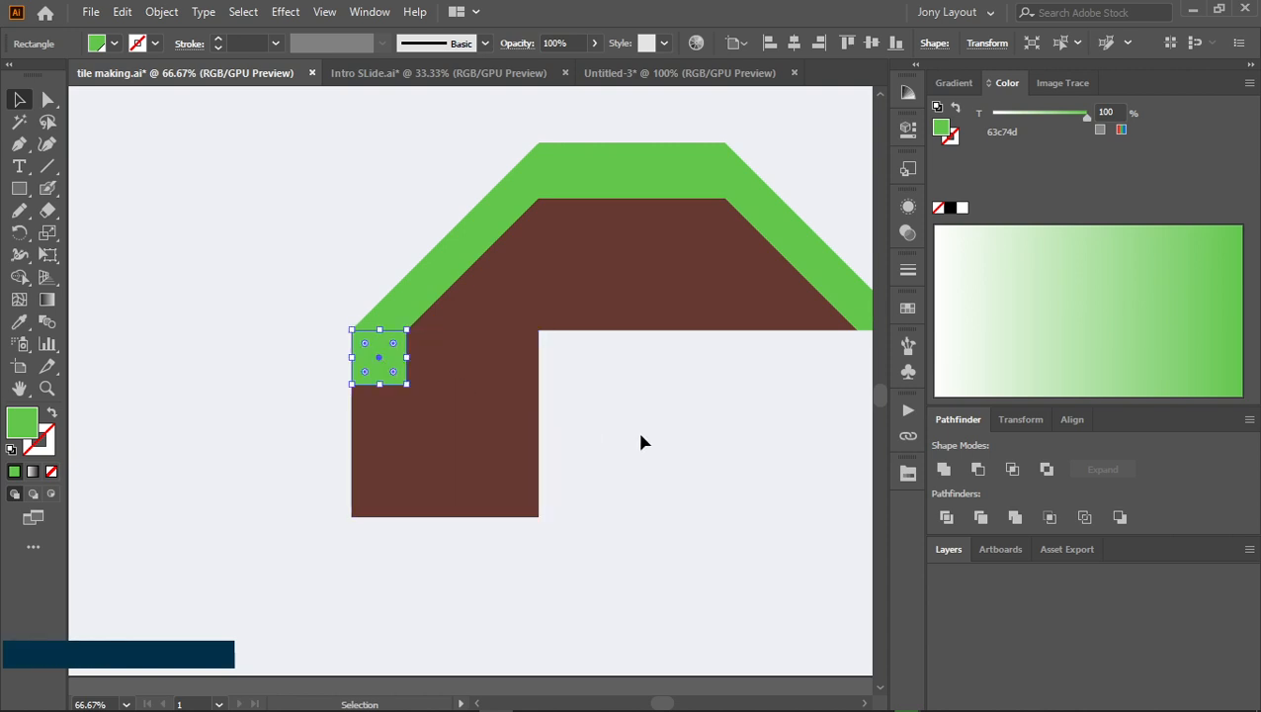
# Check the dimensions of the small green square below the left slope
pyautogui.click(639, 430)
pyautogui.click(404, 377)
pyautogui.click(1000, 415)
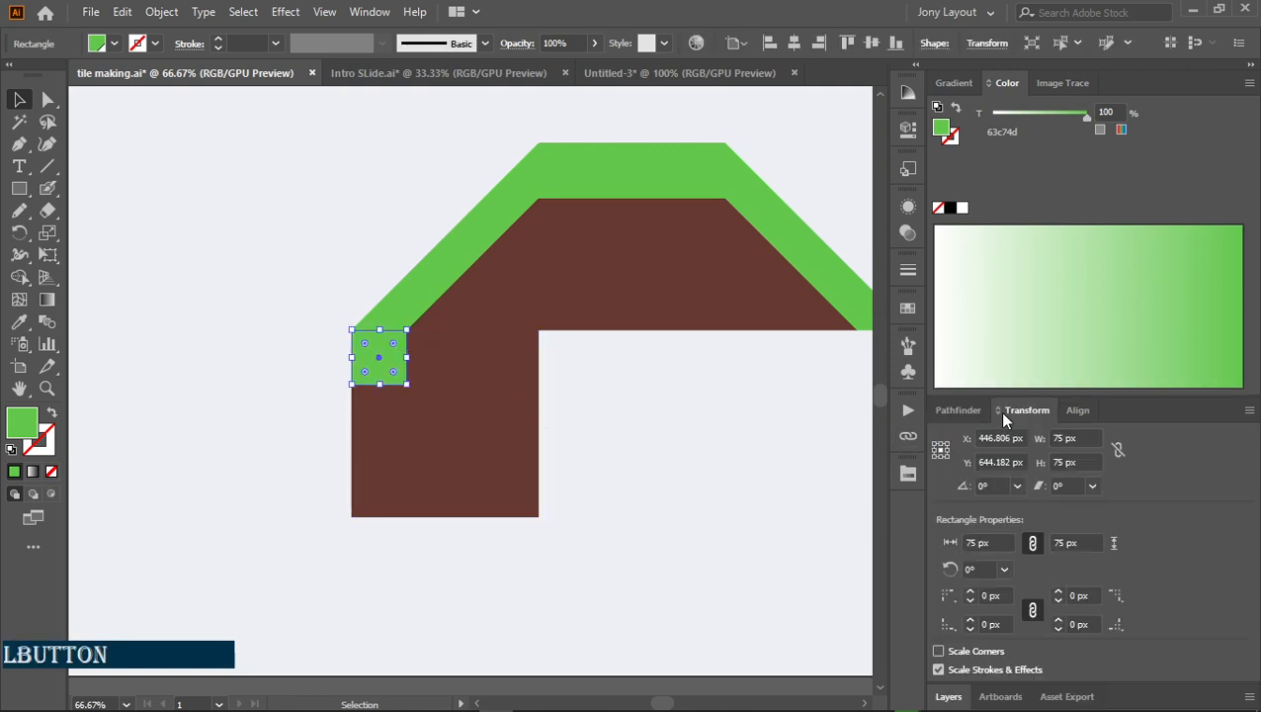
pyautogui.click(678, 438)
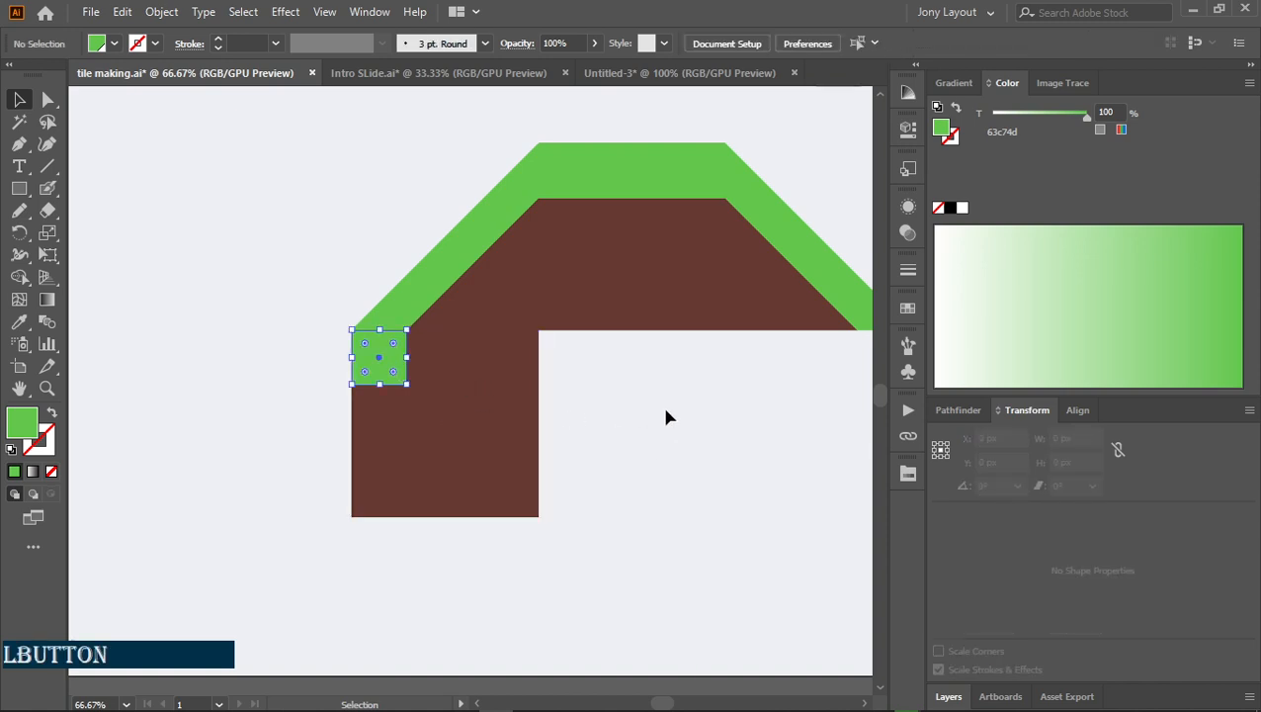
# Remove the lower-right anchor point of the small green square below the left slope, turning it into a triangle
pyautogui.press('space')
pyautogui.moveTo(771, 562); pyautogui.dragTo(698, 554)
pyautogui.moveTo(515, 388); pyautogui.dragTo(618, 425)
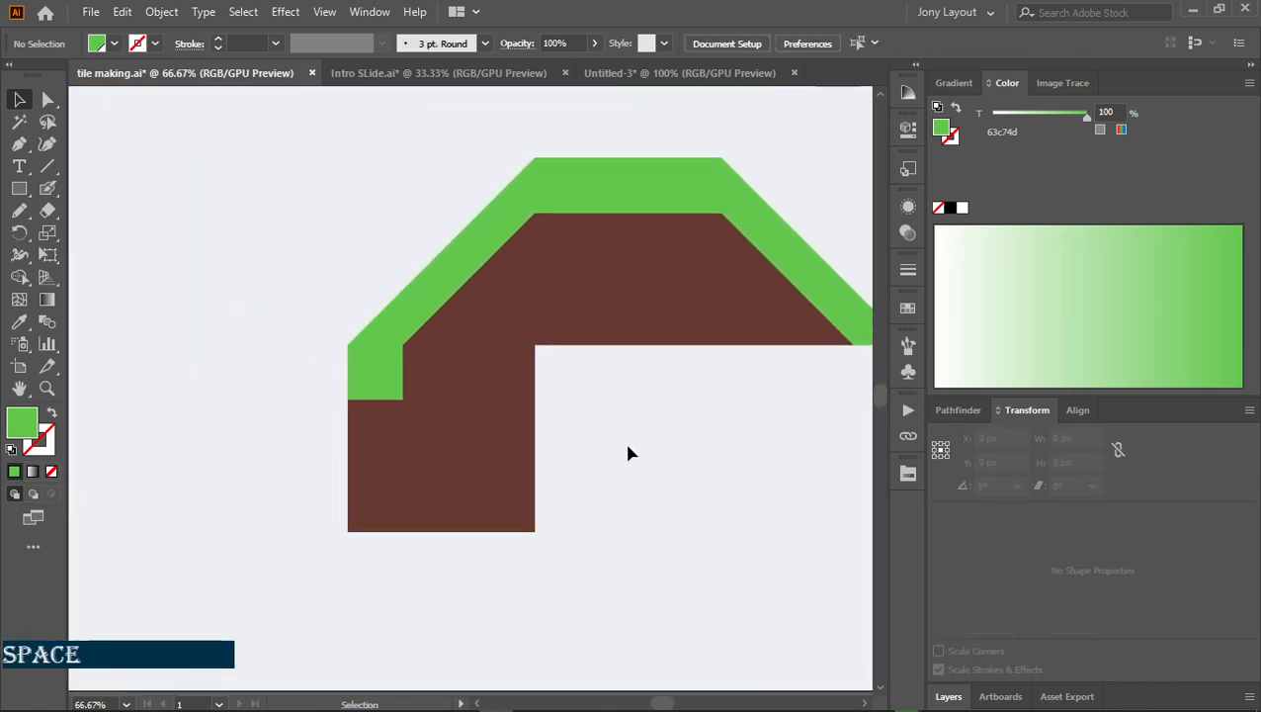
pyautogui.press('space')
pyautogui.click(383, 388)
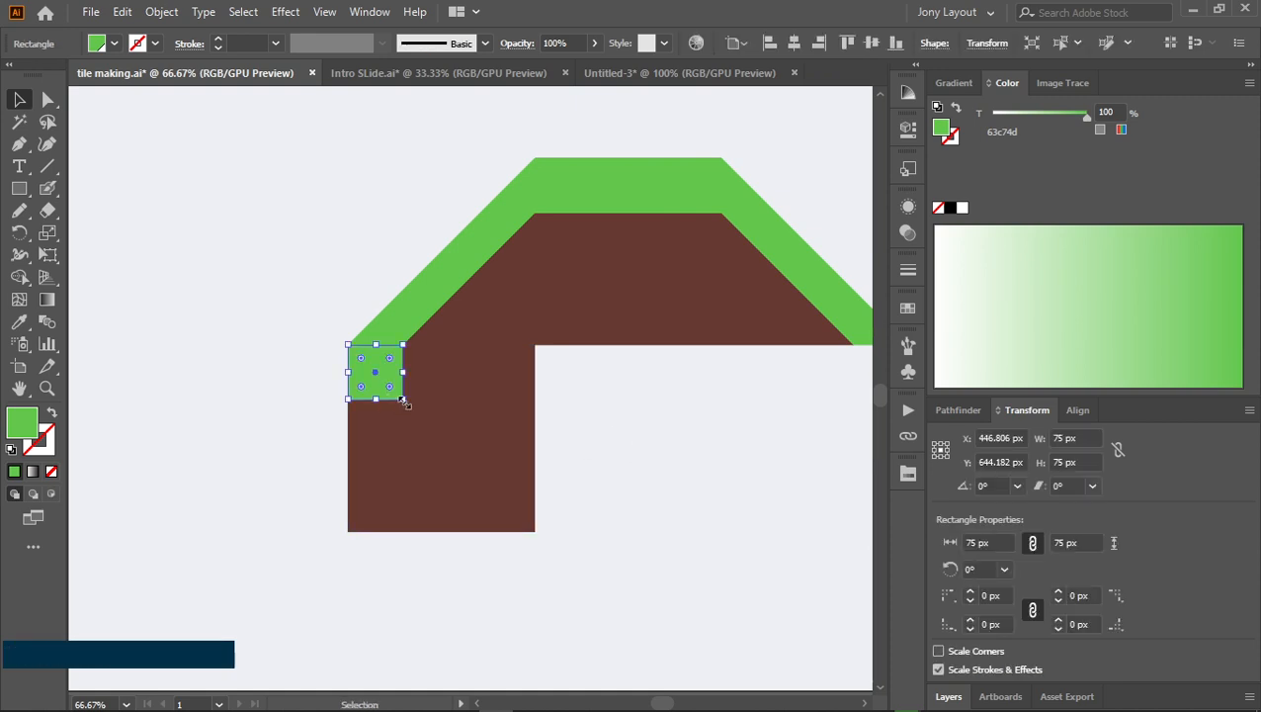
pyautogui.press('p')
pyautogui.click(404, 400)
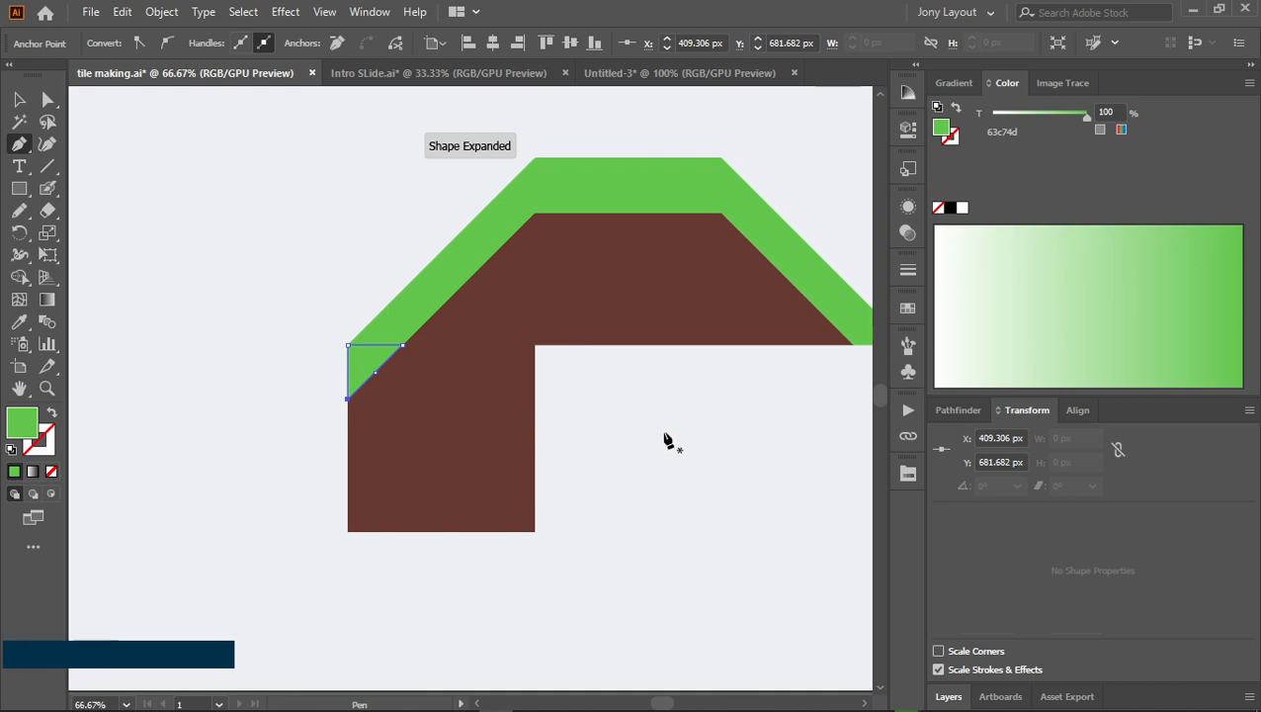
pyautogui.press('v')
pyautogui.click(656, 439)
# Reflect a copy of the left base square and its green triangle across the vertical axis and place it below the right slope
pyautogui.press('space')
pyautogui.moveTo(631, 529); pyautogui.dragTo(650, 399)
pyautogui.moveTo(307, 284); pyautogui.dragTo(642, 445)
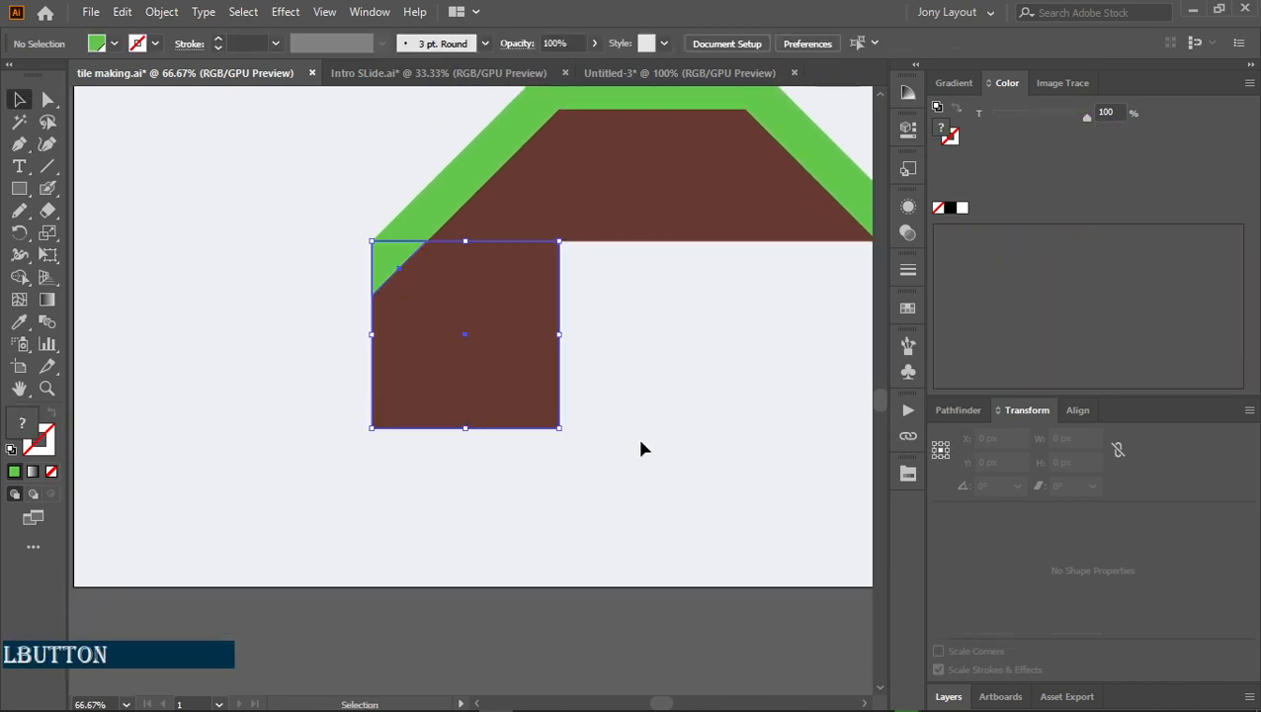
pyautogui.scroll(-2, 643, 446)
pyautogui.press('space')
pyautogui.moveTo(700, 402); pyautogui.dragTo(563, 385)
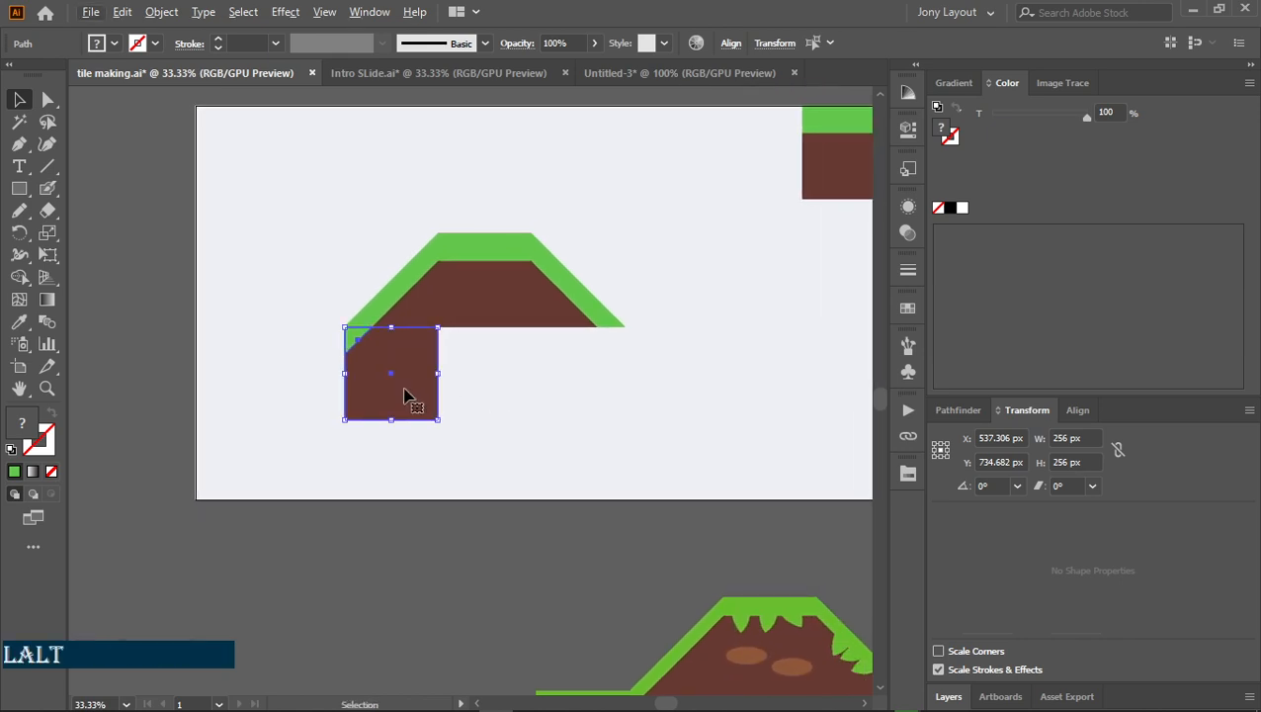
pyautogui.hotkey('ctrl', 'r')
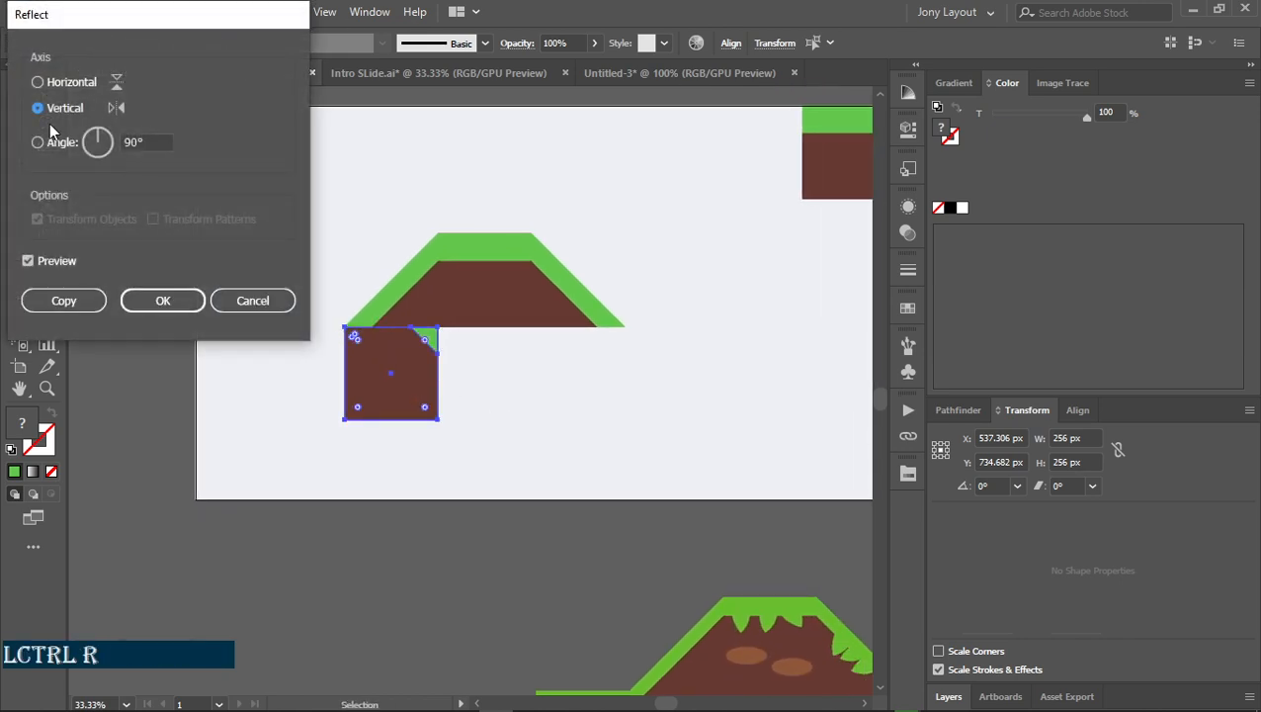
pyautogui.click(64, 306)
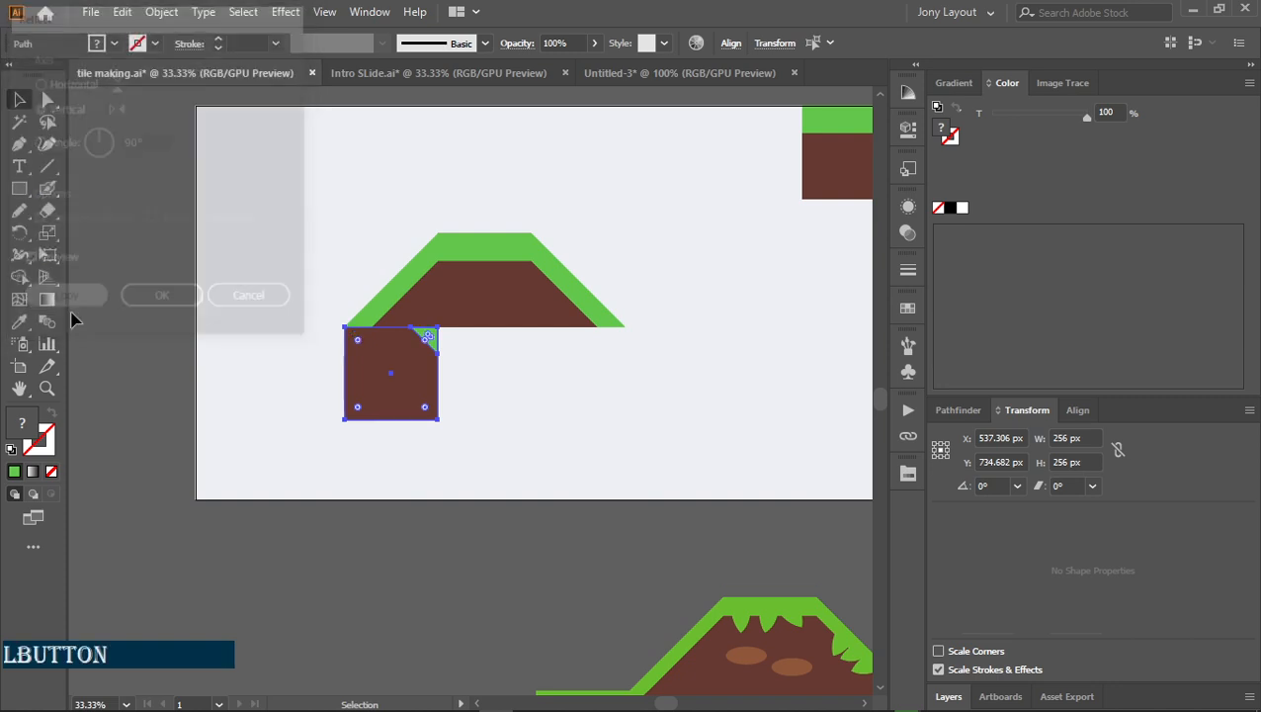
pyautogui.moveTo(408, 413); pyautogui.dragTo(581, 399)
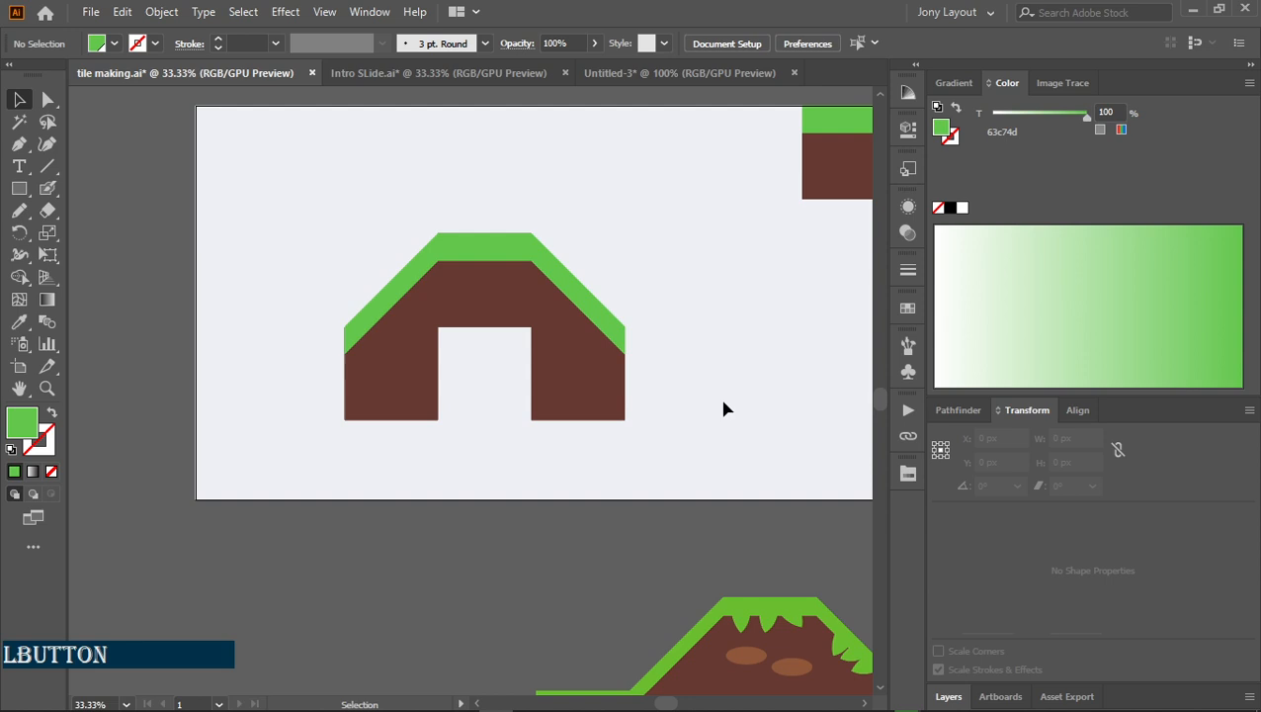
# Duplicate the top tile's brown square into the gap between the two base tiles
pyautogui.click(445, 302)
pyautogui.moveTo(446, 311); pyautogui.dragTo(474, 405)
pyautogui.click(546, 484)
pyautogui.press('space')
pyautogui.moveTo(703, 392); pyautogui.dragTo(591, 366)
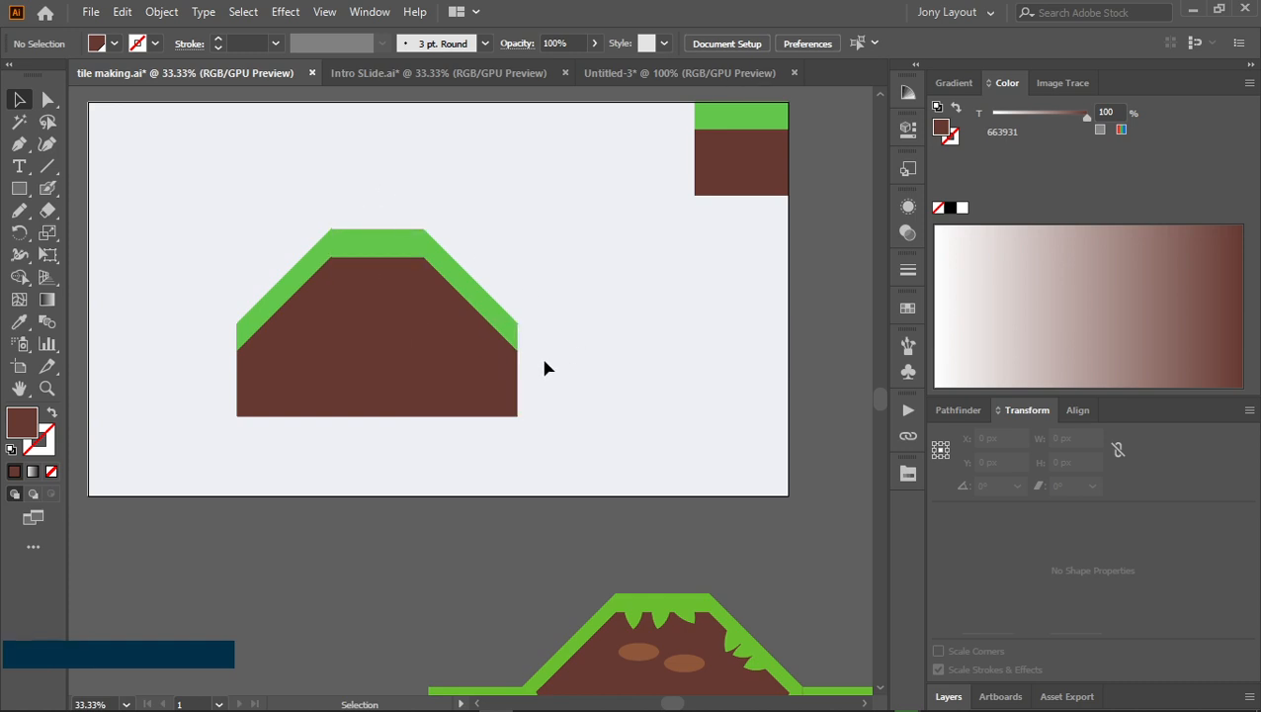
pyautogui.scroll(2, 545, 368)
pyautogui.scroll(-1, 545, 367)
pyautogui.press('space')
pyautogui.moveTo(544, 368); pyautogui.dragTo(682, 332)
pyautogui.click(251, 306)
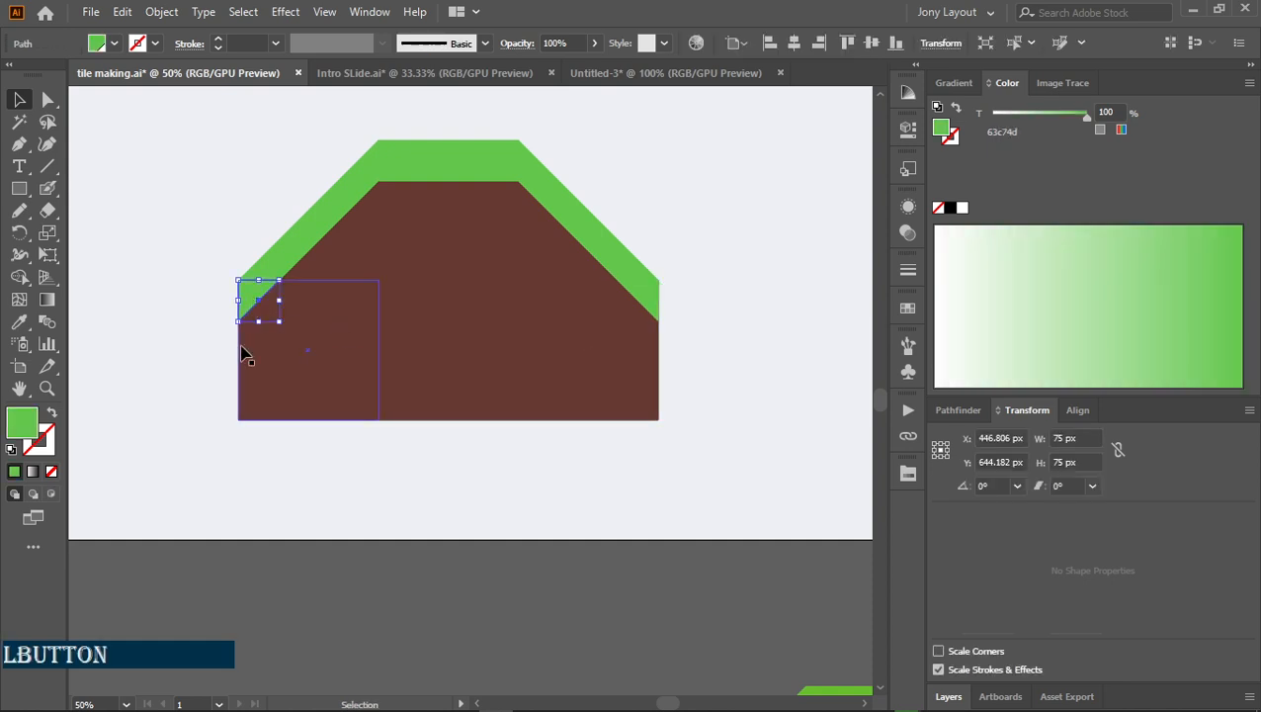
pyautogui.click(721, 382)
pyautogui.press('space')
pyautogui.moveTo(756, 349); pyautogui.dragTo(657, 337)
pyautogui.moveTo(334, 240); pyautogui.dragTo(617, 387)
pyautogui.click(711, 441)
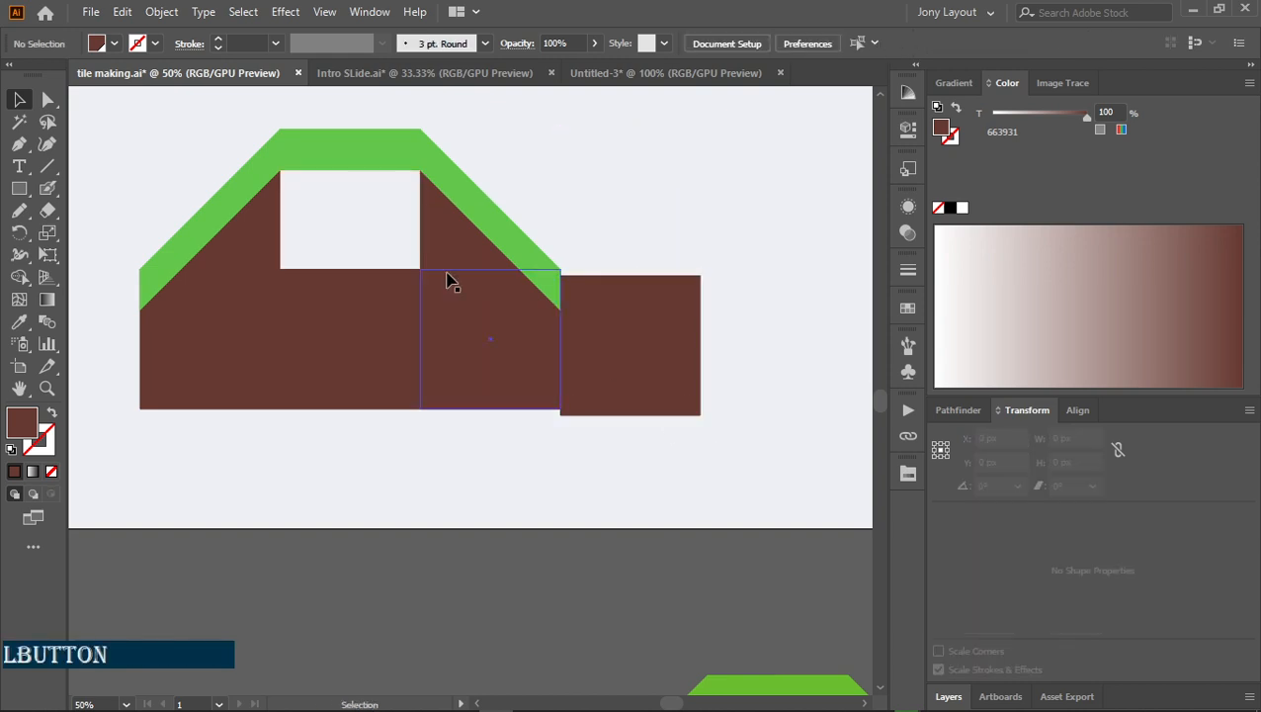
pyautogui.hotkey('ctrl', 'z')
# Duplicate the top tile's brown square and green strip together, placing the copy beside the right base tile
pyautogui.click(365, 227)
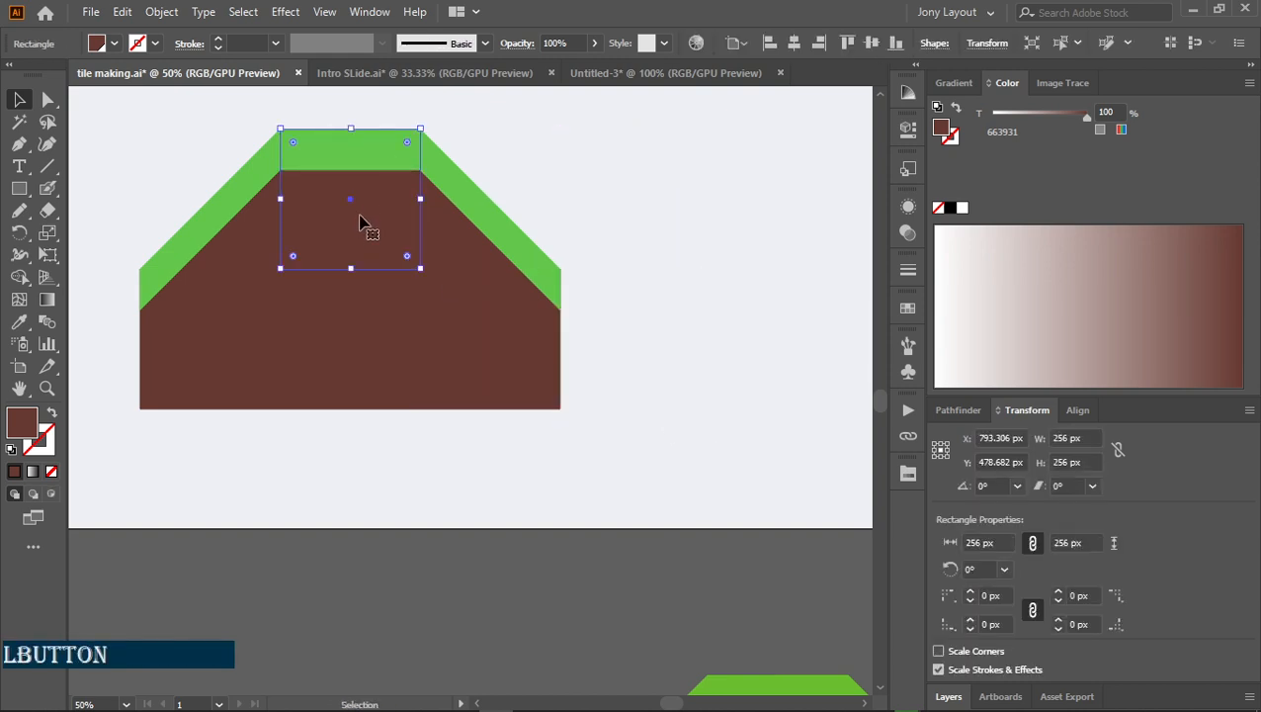
pyautogui.keyDown('shift'); pyautogui.click(358, 160); pyautogui.keyUp('shift')
pyautogui.keyDown('alt'); pyautogui.moveTo(357, 228); pyautogui.dragTo(638, 372); pyautogui.keyUp('alt')
pyautogui.click(591, 464)
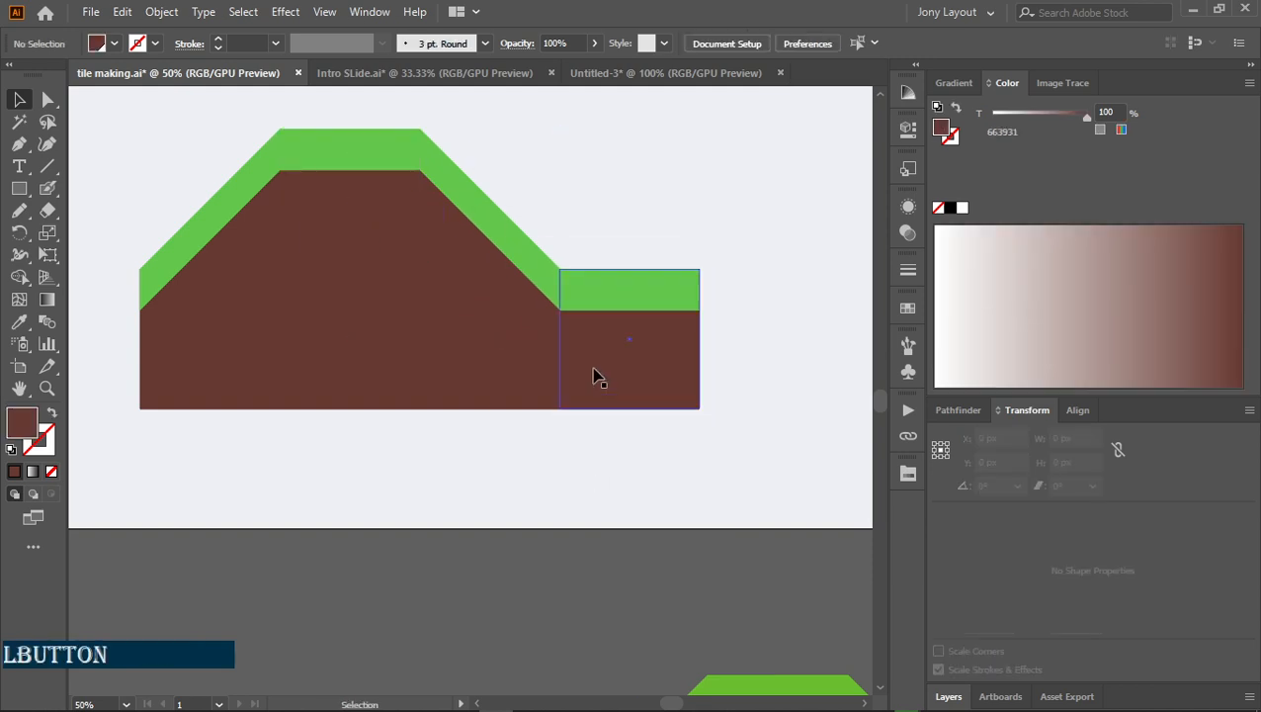
# Shift the new flat tile's green strip and brown square horizontally to line up with the edge of the right base tile
pyautogui.scroll(2, 594, 373)
pyautogui.click(637, 336)
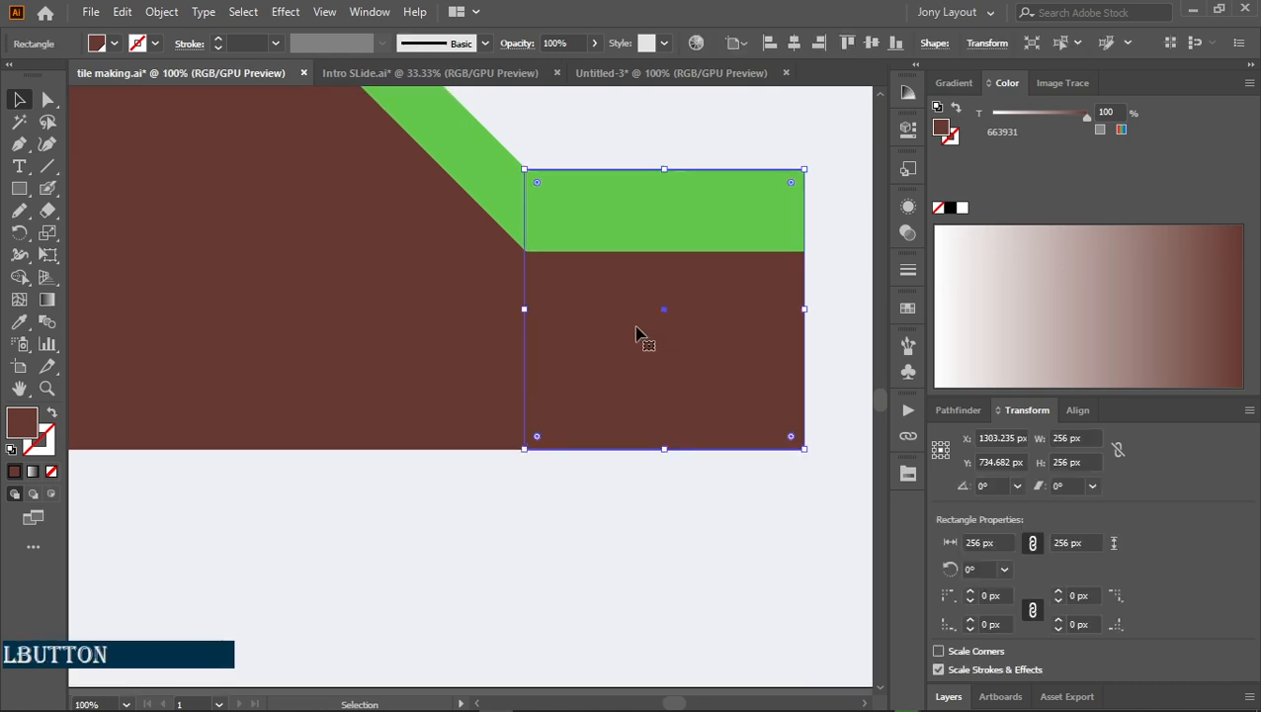
pyautogui.click(649, 217)
pyautogui.keyDown('shift'); pyautogui.click(681, 356); pyautogui.keyUp('shift')
pyautogui.moveTo(680, 353); pyautogui.dragTo(689, 354)
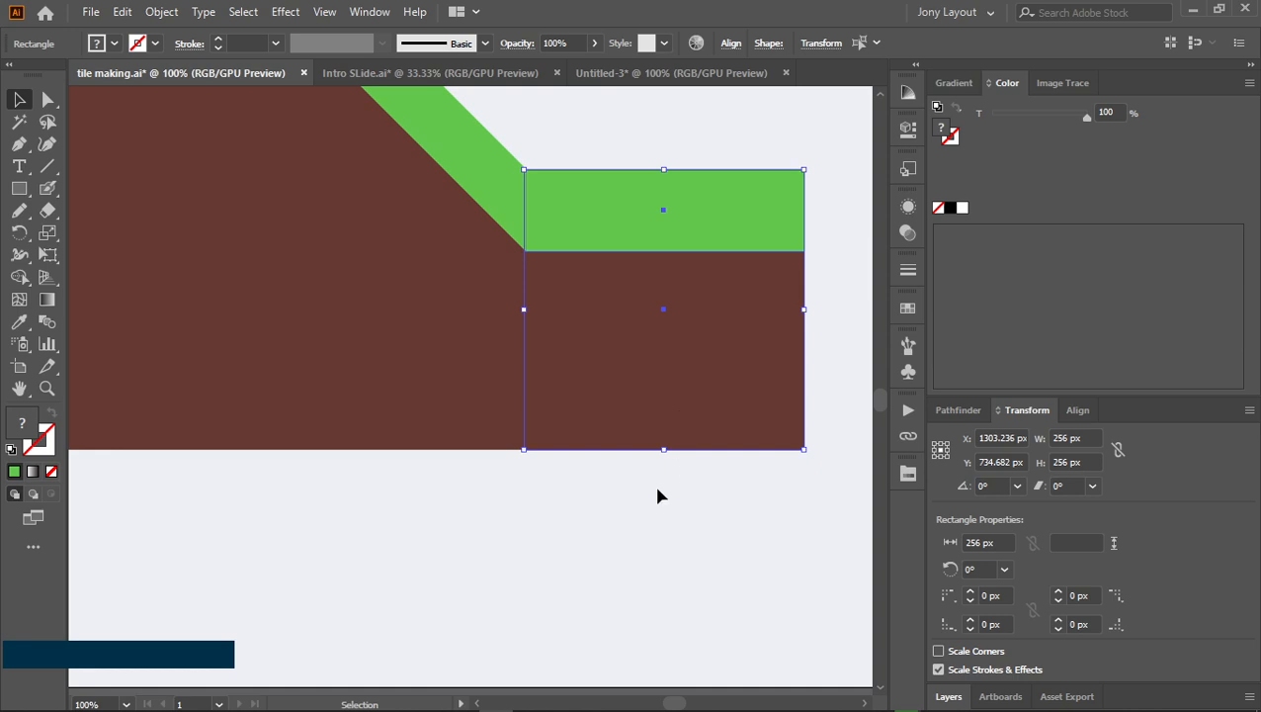
pyautogui.scroll(1, 592, 396)
pyautogui.scroll(-1, 592, 396)
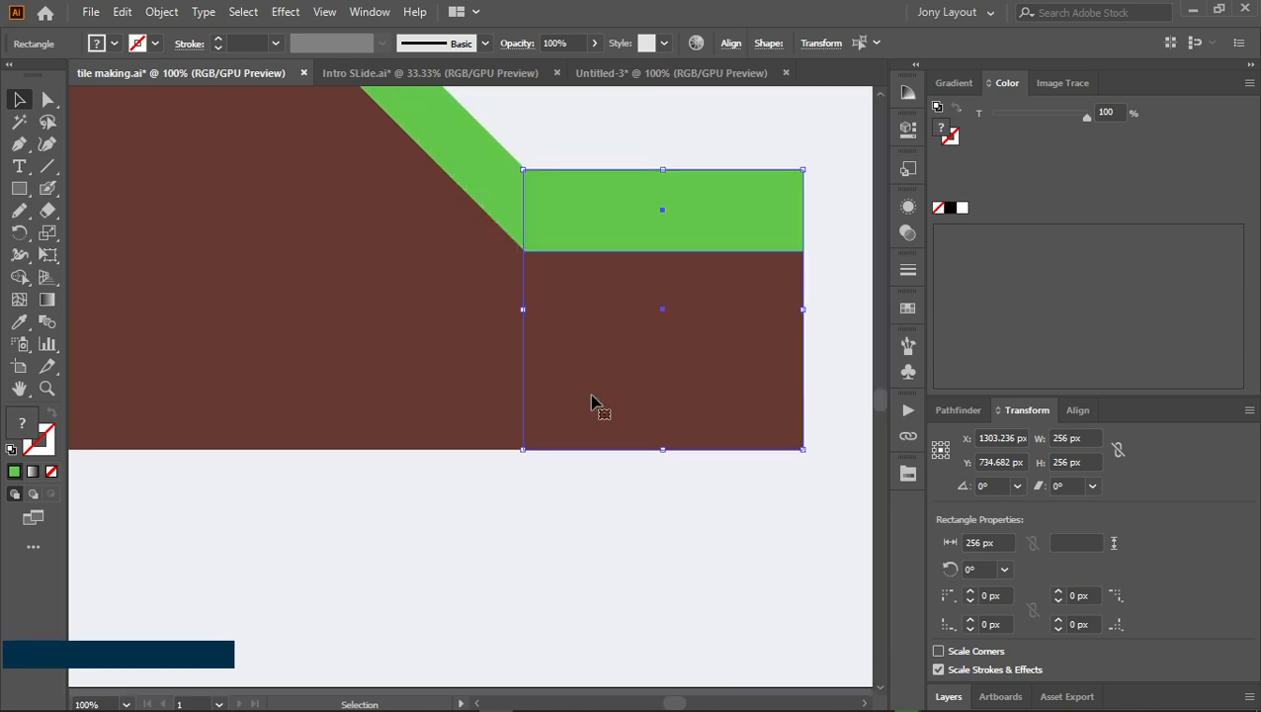
pyautogui.click(582, 501)
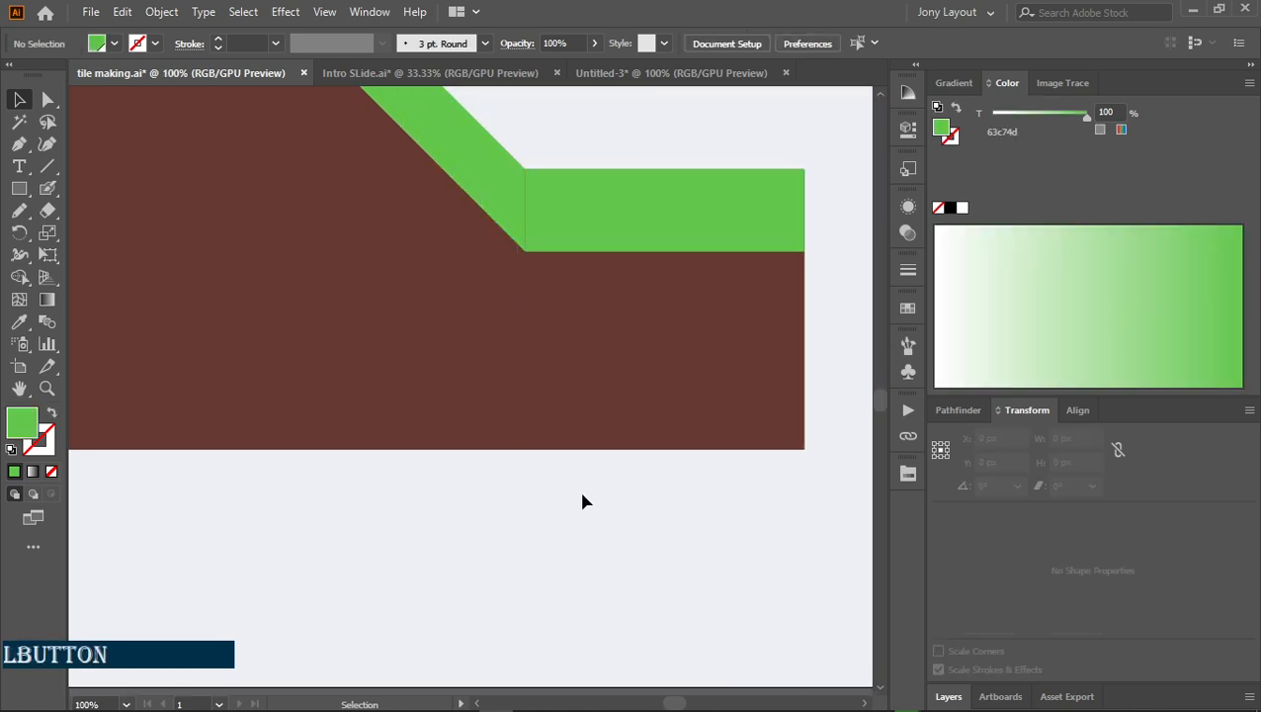
pyautogui.scroll(-1, 582, 501)
pyautogui.click(610, 427)
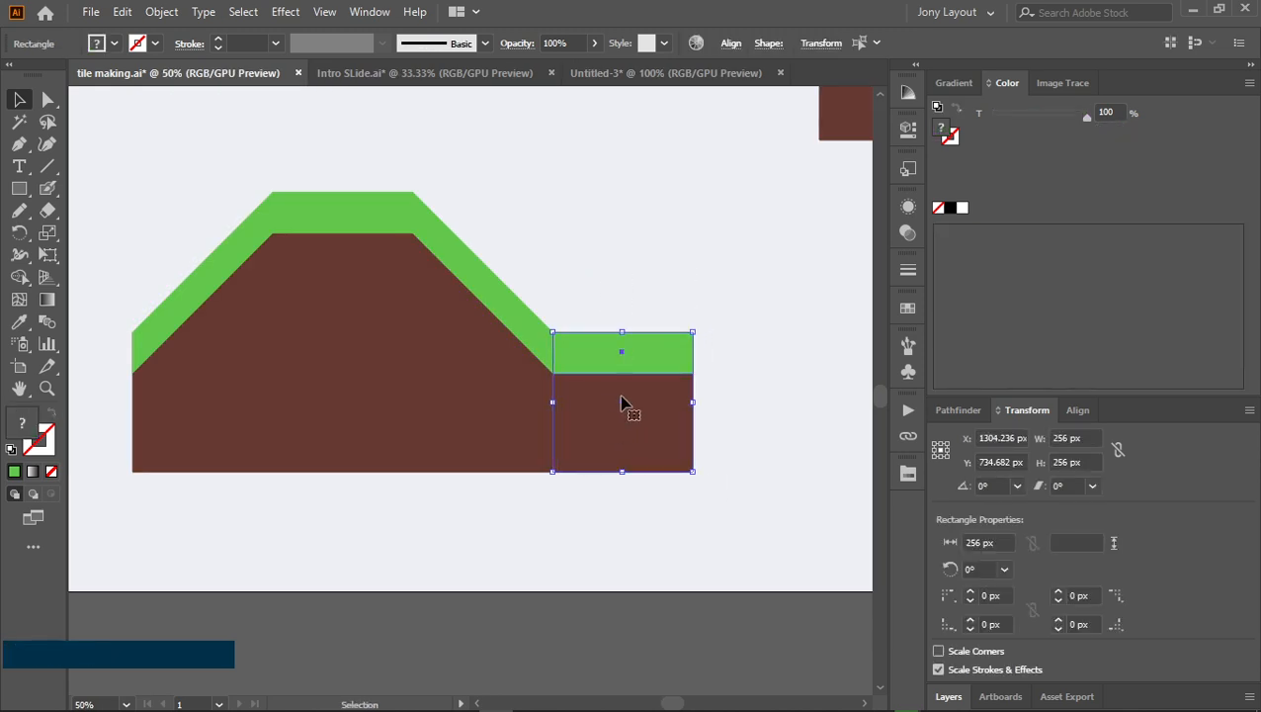
pyautogui.click(631, 259)
pyautogui.moveTo(562, 255); pyautogui.dragTo(683, 253)
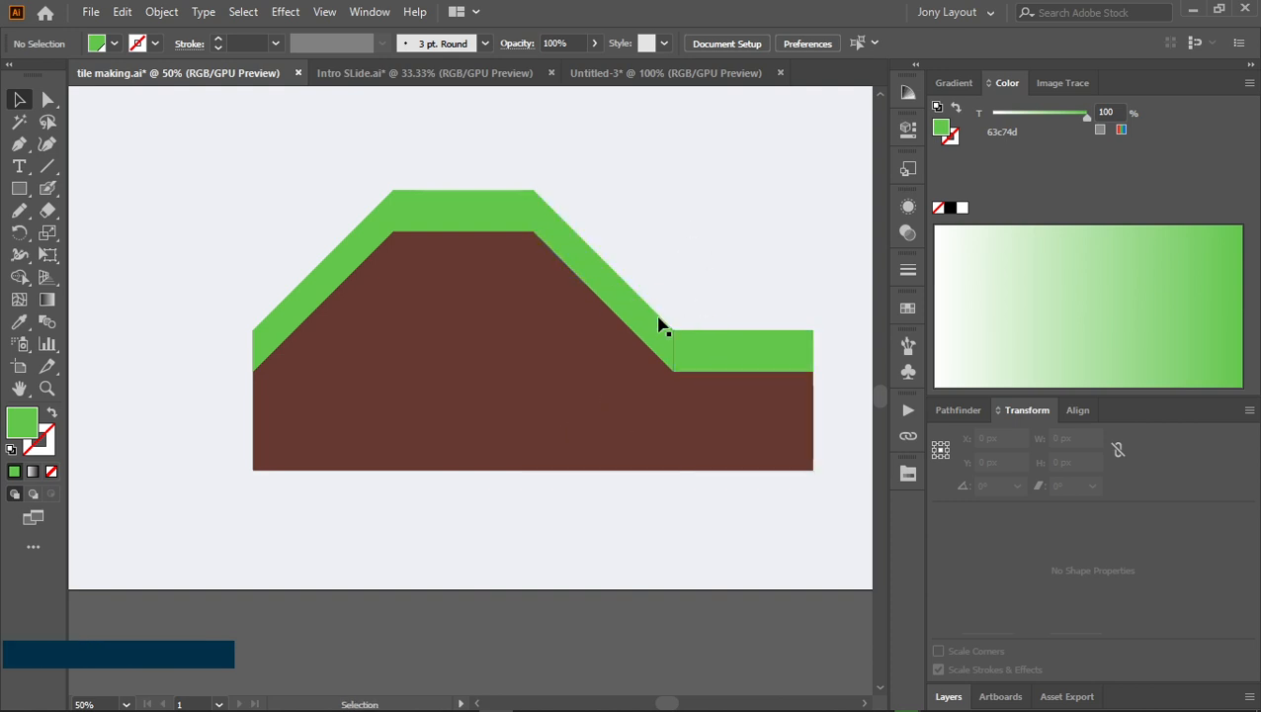
# Inspect the seam between the right slope's green band and the flat tile's green strip
pyautogui.scroll(4, 698, 383)
pyautogui.scroll(-3, 698, 382)
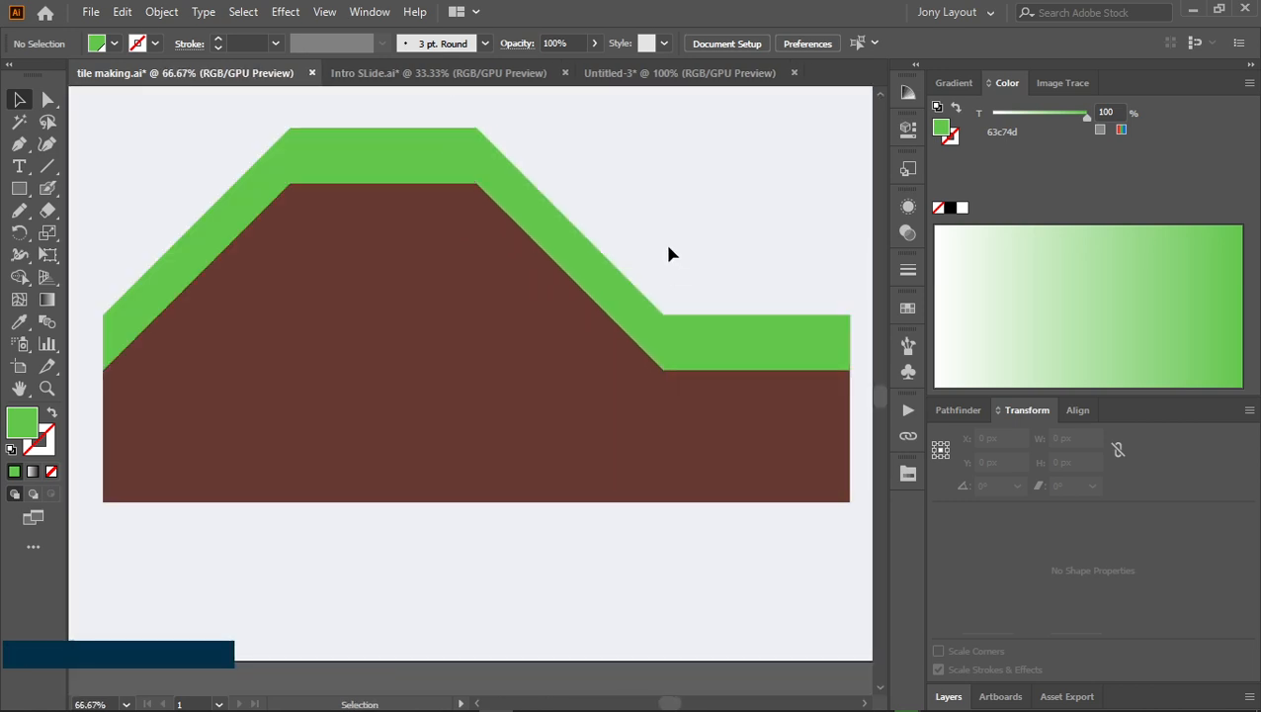
pyautogui.scroll(5, 675, 323)
pyautogui.press('space')
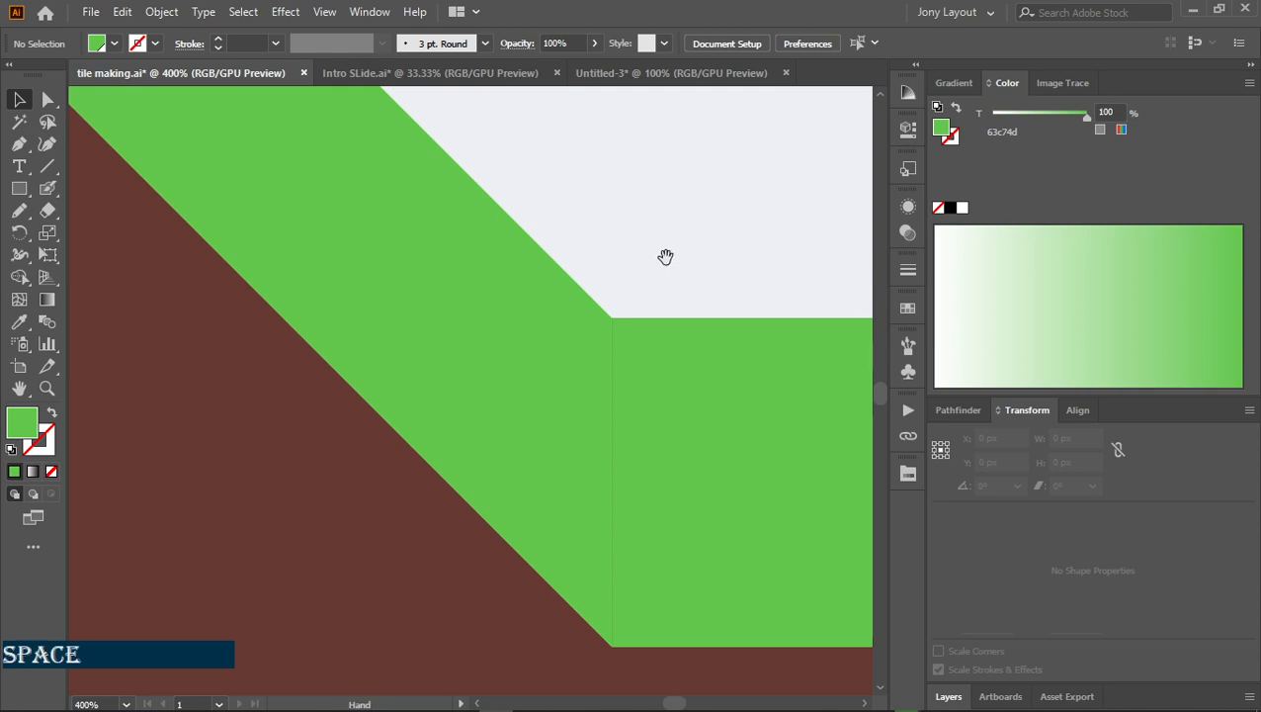
pyautogui.scroll(-5, 665, 257)
pyautogui.press('space')
pyautogui.scroll(-1, 591, 495)
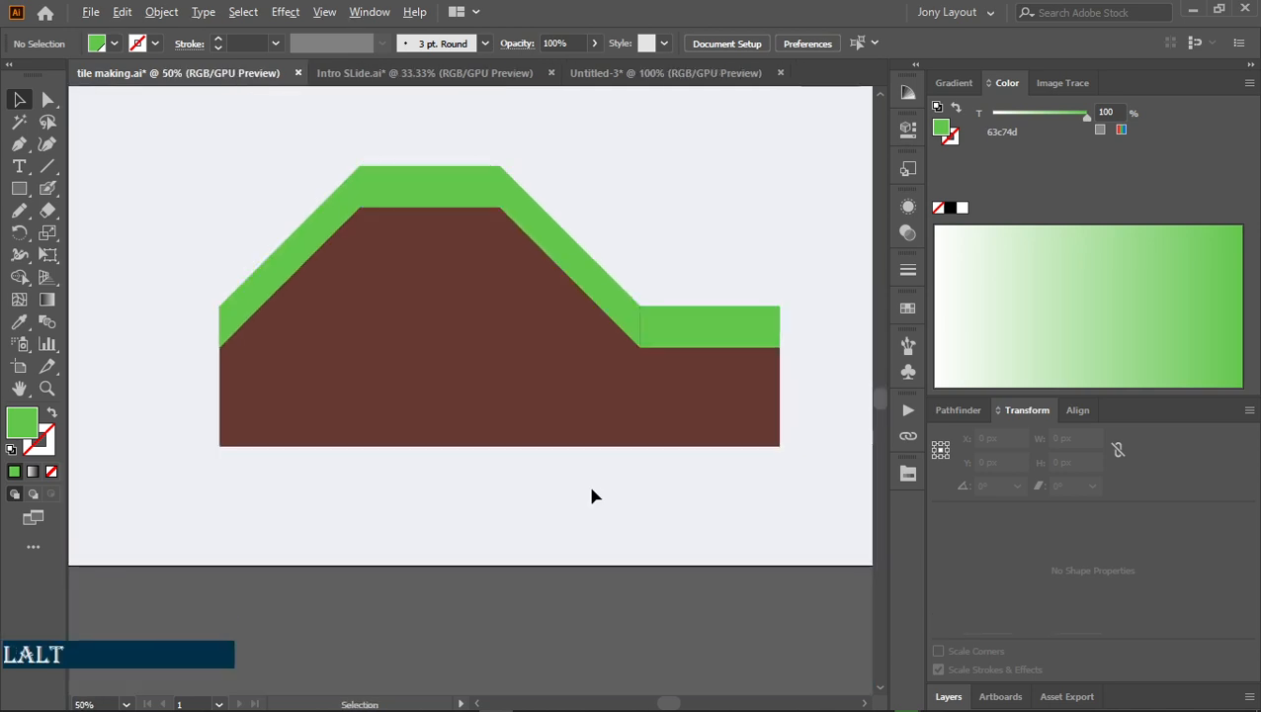
# Duplicate the right flat tile's brown square and green strip onto the hill's left end
pyautogui.click(718, 416)
pyautogui.moveTo(726, 414); pyautogui.dragTo(163, 391)
pyautogui.press('space')
pyautogui.moveTo(468, 538); pyautogui.dragTo(589, 511)
pyautogui.click(799, 314)
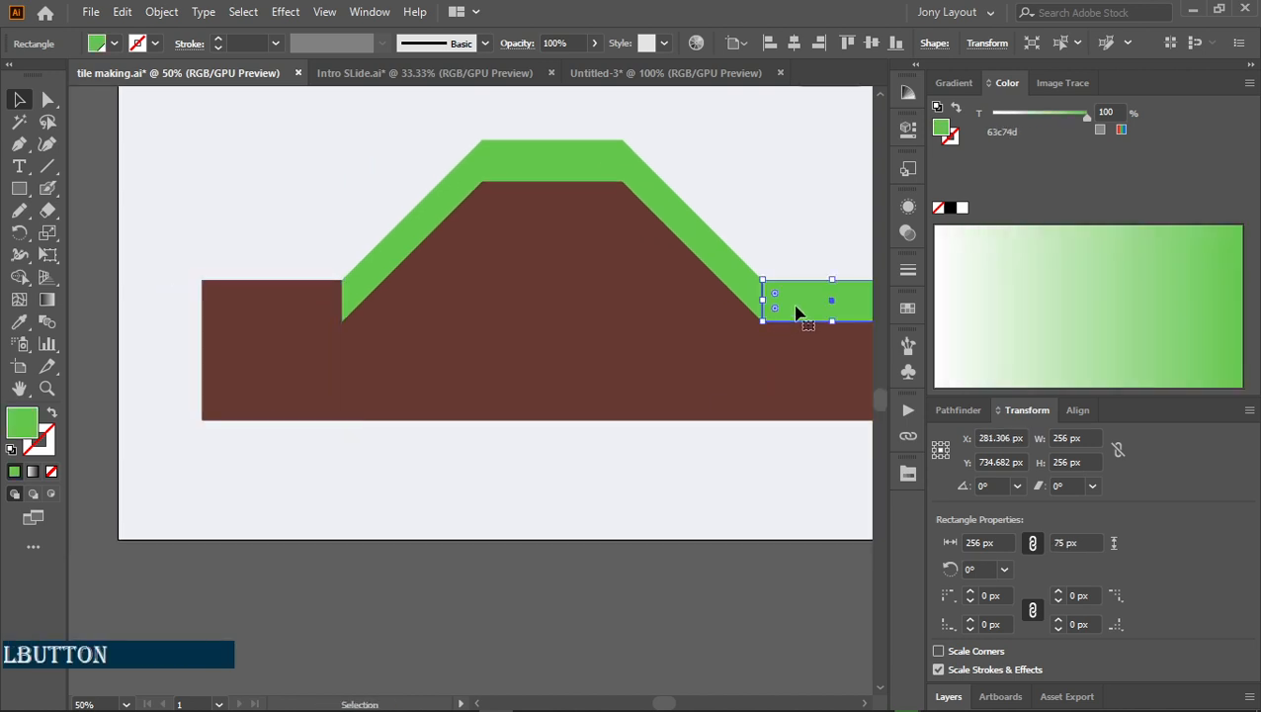
pyautogui.moveTo(798, 314); pyautogui.dragTo(233, 315)
pyautogui.click(269, 203)
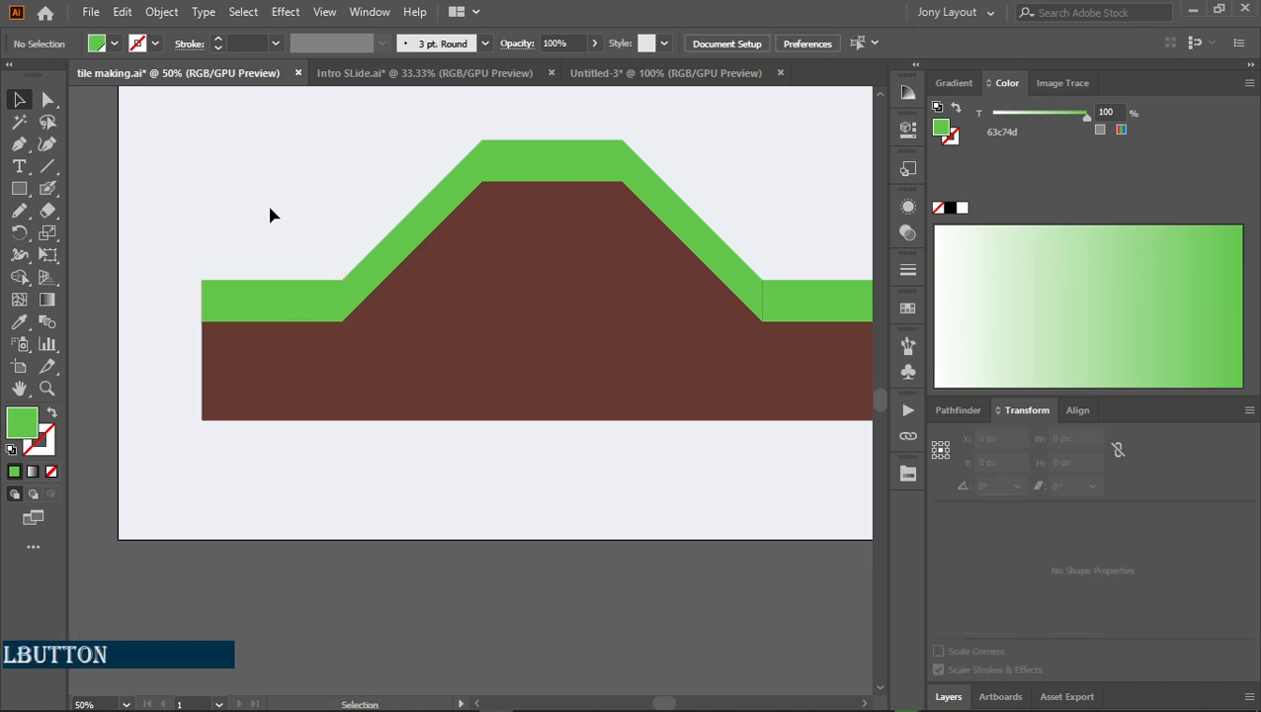
# Review the complete hill and compare it with the shaded stone tile in the Untitled-3 document
pyautogui.press('space')
pyautogui.moveTo(270, 208); pyautogui.dragTo(305, 282)
pyautogui.scroll(-2, 325, 262)
pyautogui.press('space')
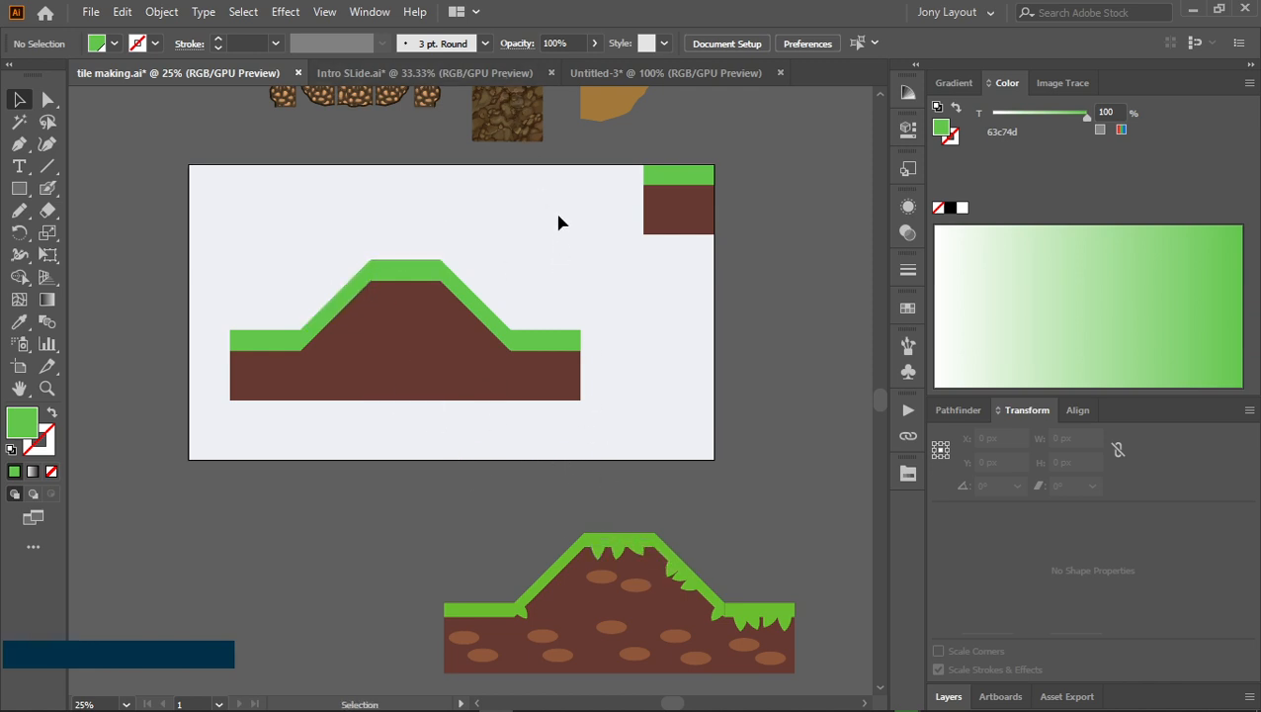
pyautogui.click(655, 77)
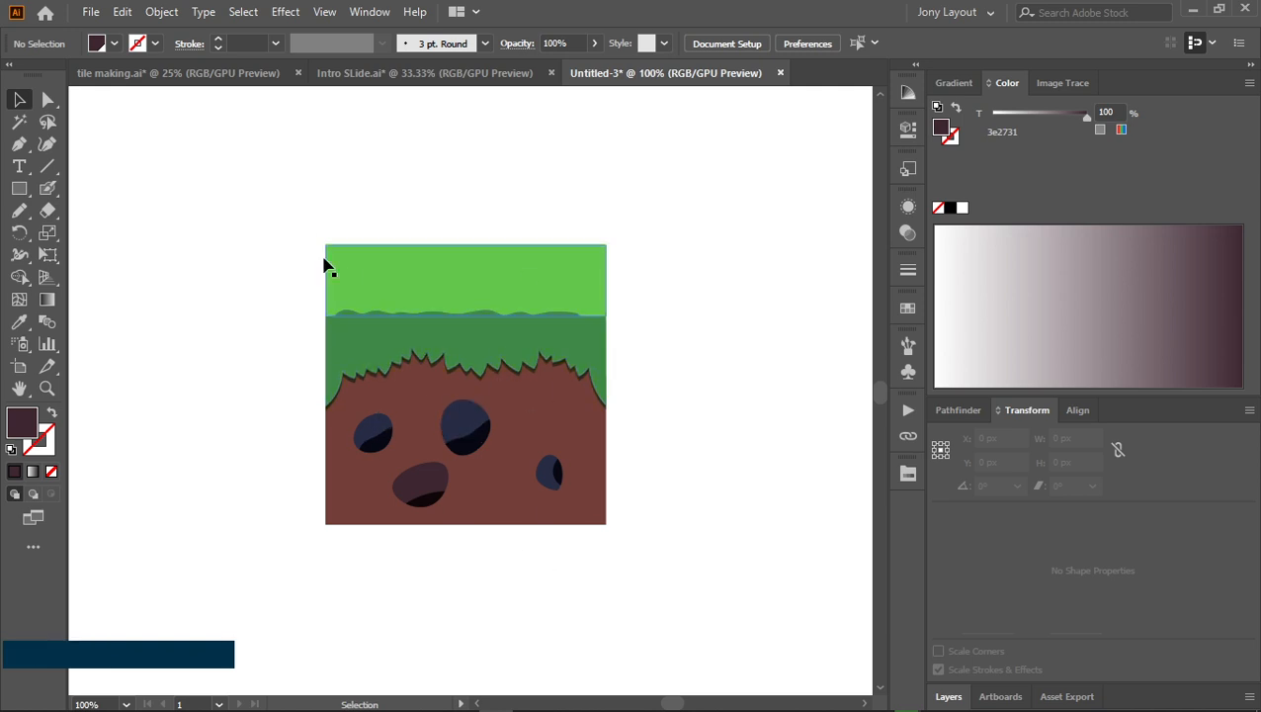
pyautogui.click(154, 87)
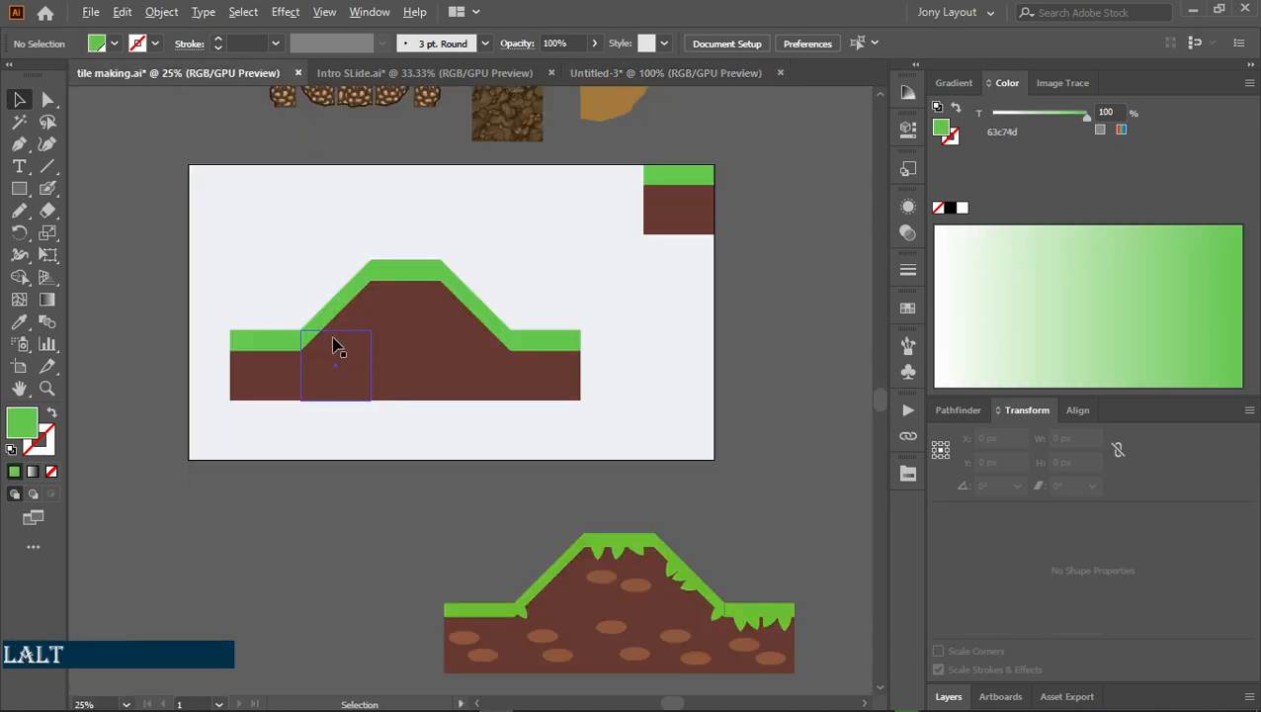
# Copy a light brown oval stone from the reference hill into the new hill's soil, just below the flat top
pyautogui.scroll(3, 335, 343)
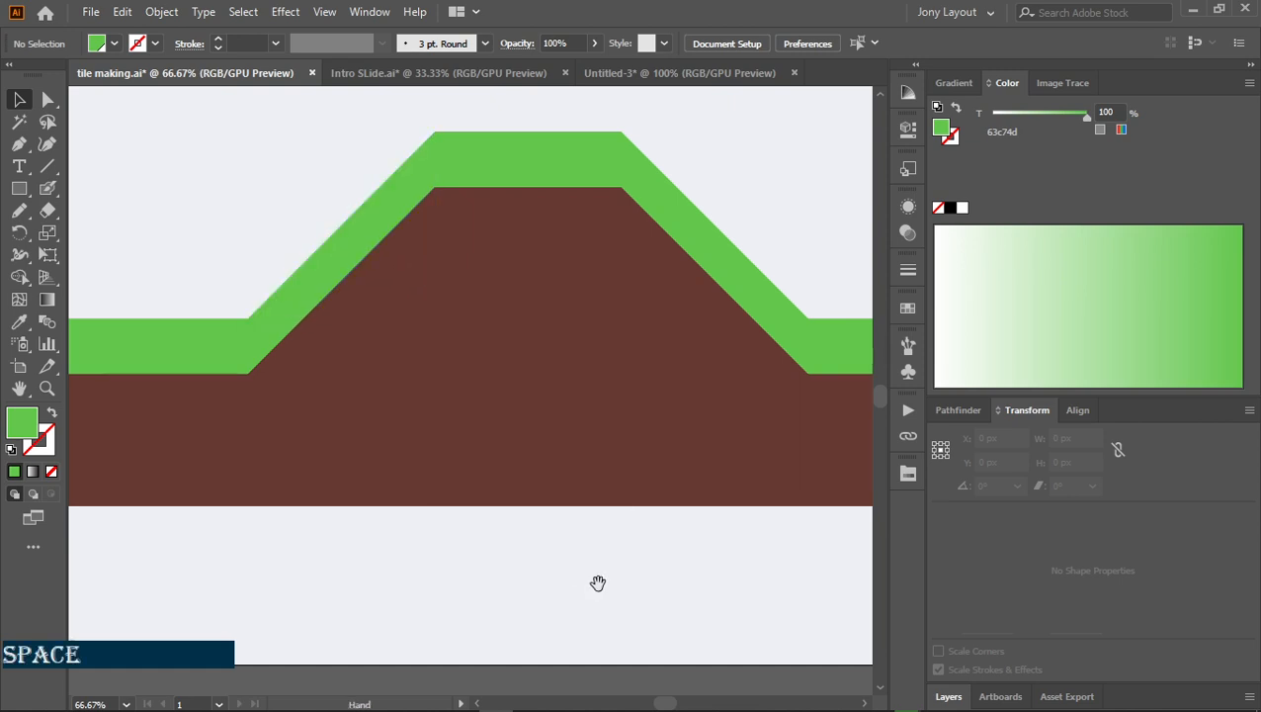
pyautogui.moveTo(597, 583); pyautogui.dragTo(384, 191)
pyautogui.scroll(-2, 581, 443)
pyautogui.moveTo(696, 491); pyautogui.dragTo(407, 149)
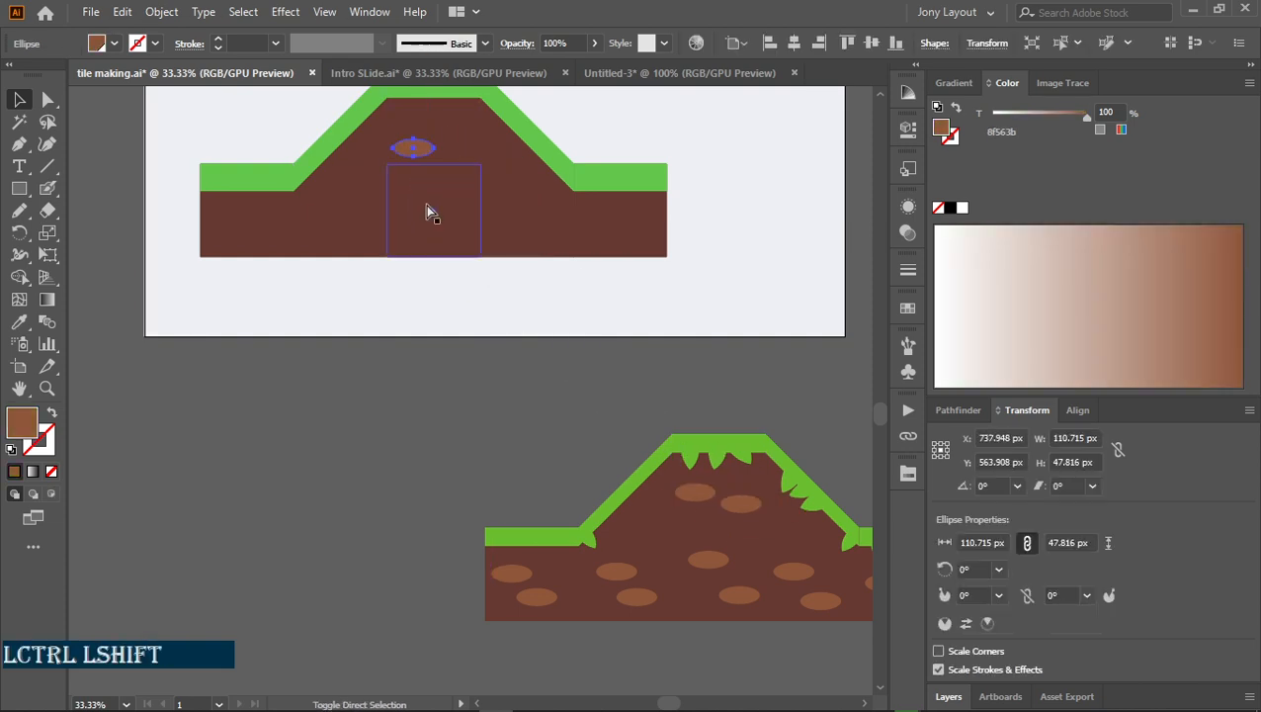
pyautogui.click(445, 339)
pyautogui.moveTo(454, 302); pyautogui.dragTo(445, 341)
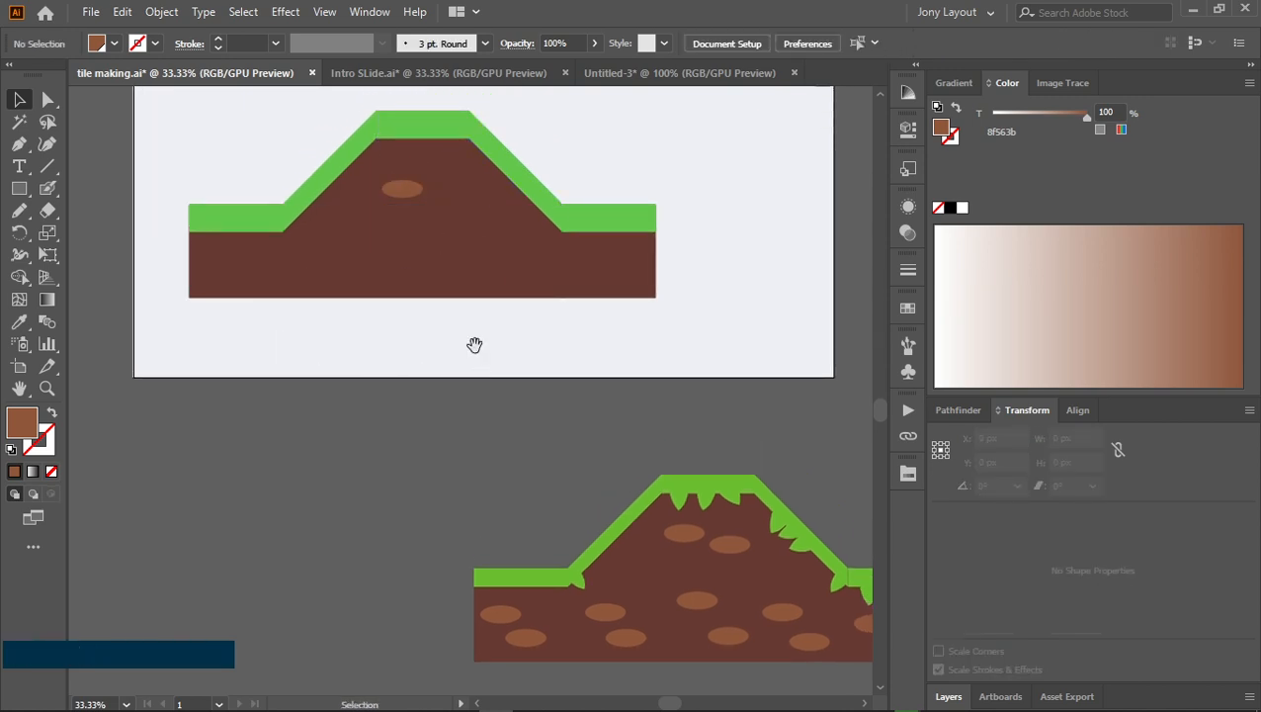
# Examine the rocky reference tiles above the artboard and check the dimensions of the uppermost irregular brown tile
pyautogui.moveTo(475, 346); pyautogui.dragTo(443, 376)
pyautogui.moveTo(542, 204); pyautogui.dragTo(583, 416)
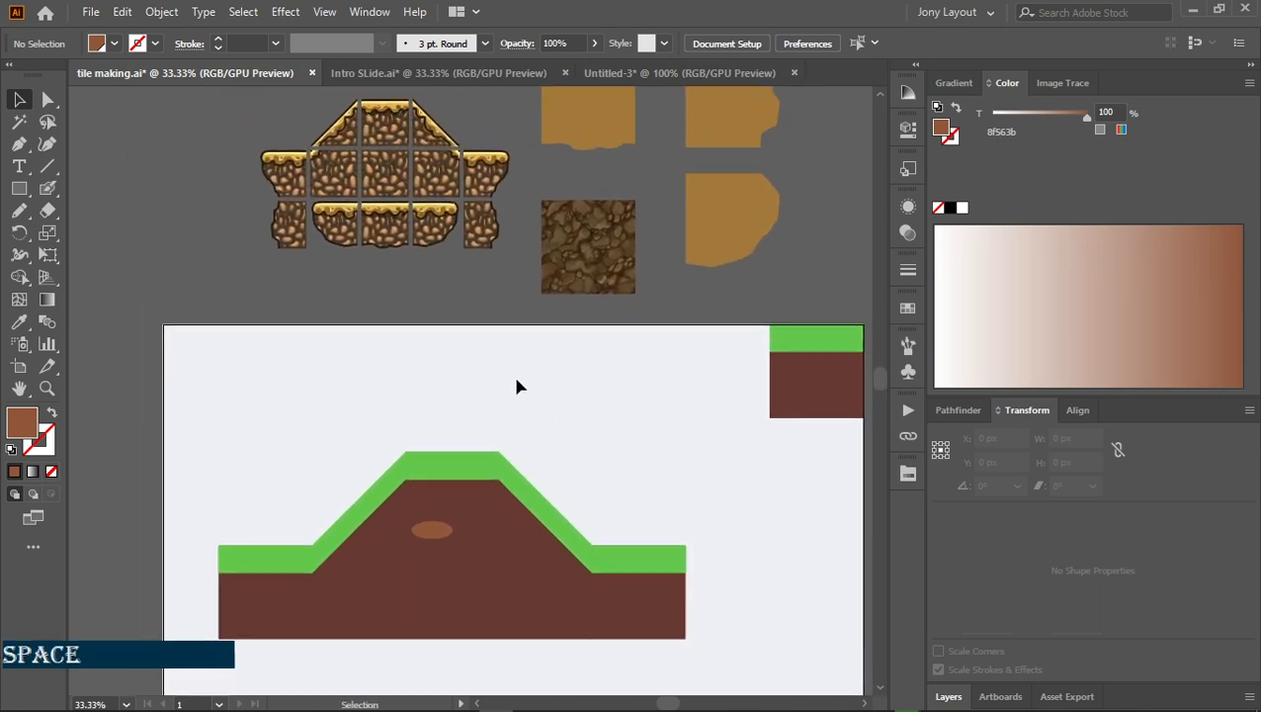
pyautogui.moveTo(678, 346); pyautogui.dragTo(520, 508)
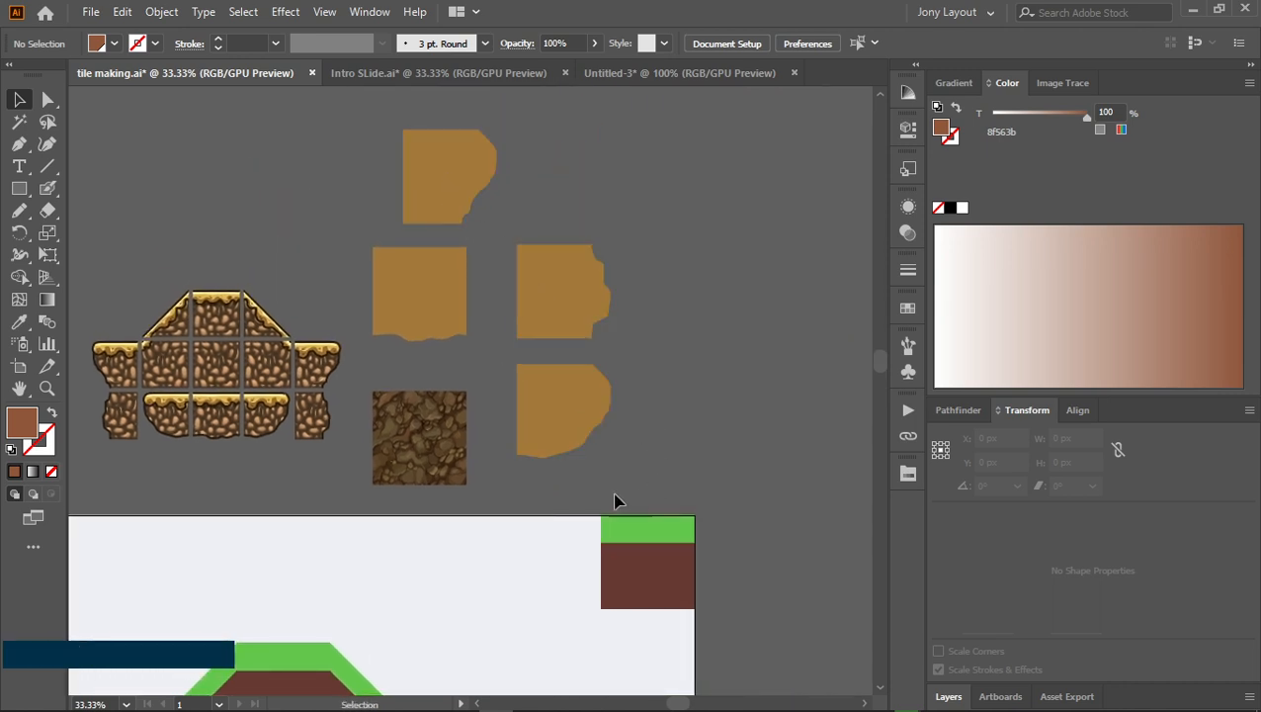
pyautogui.click(444, 186)
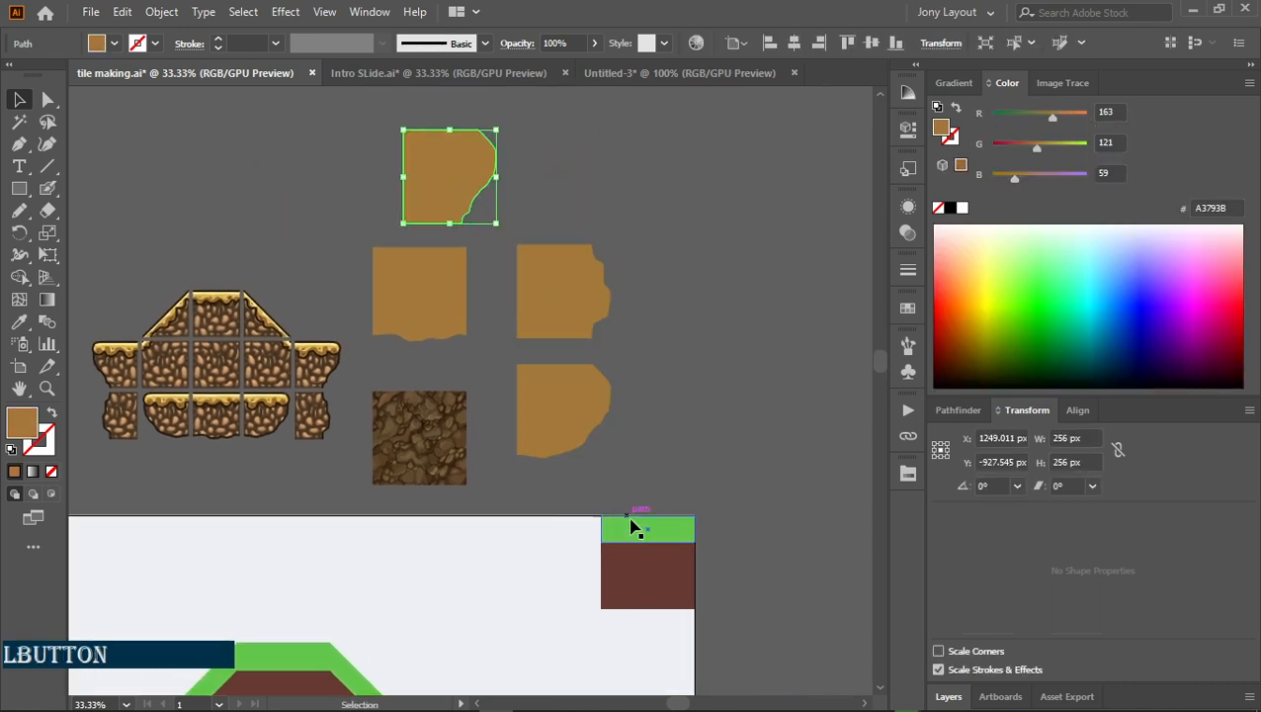
pyautogui.moveTo(637, 524); pyautogui.dragTo(653, 387)
pyautogui.click(550, 464)
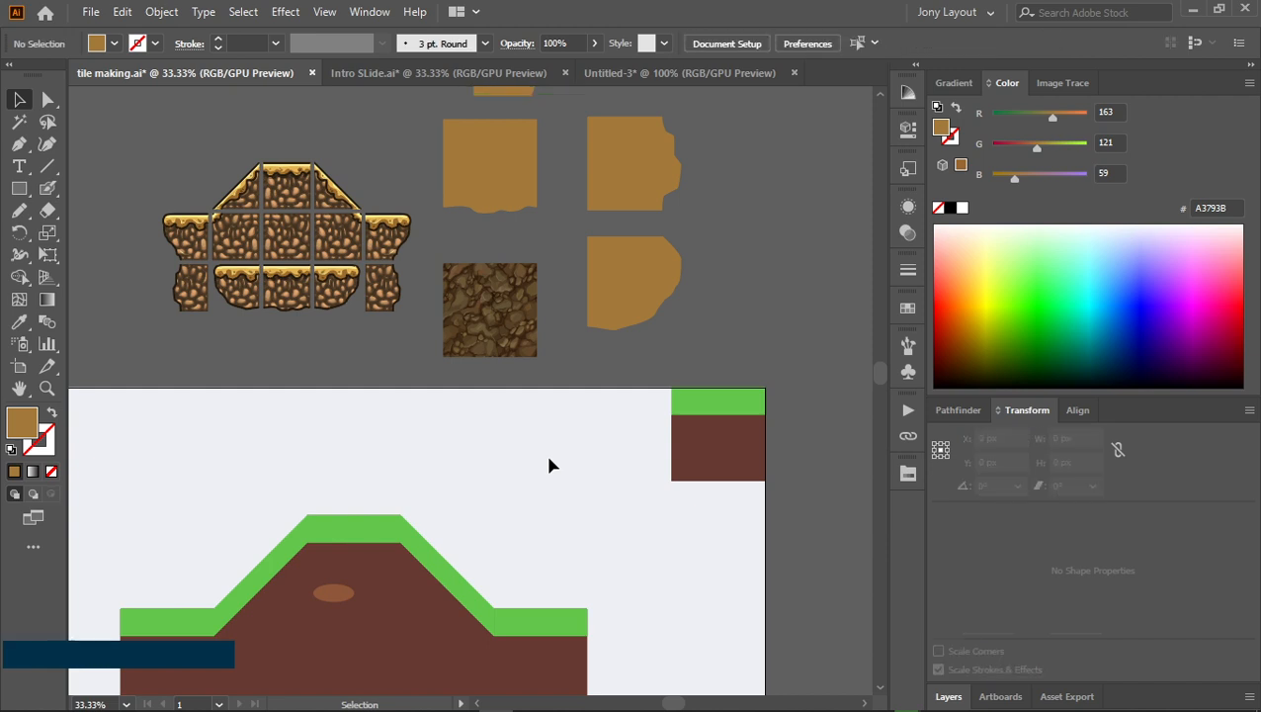
# Try a 256 by 128 px brown rectangle above the hill's right slope, and undo it
pyautogui.press('m')
pyautogui.click(495, 455)
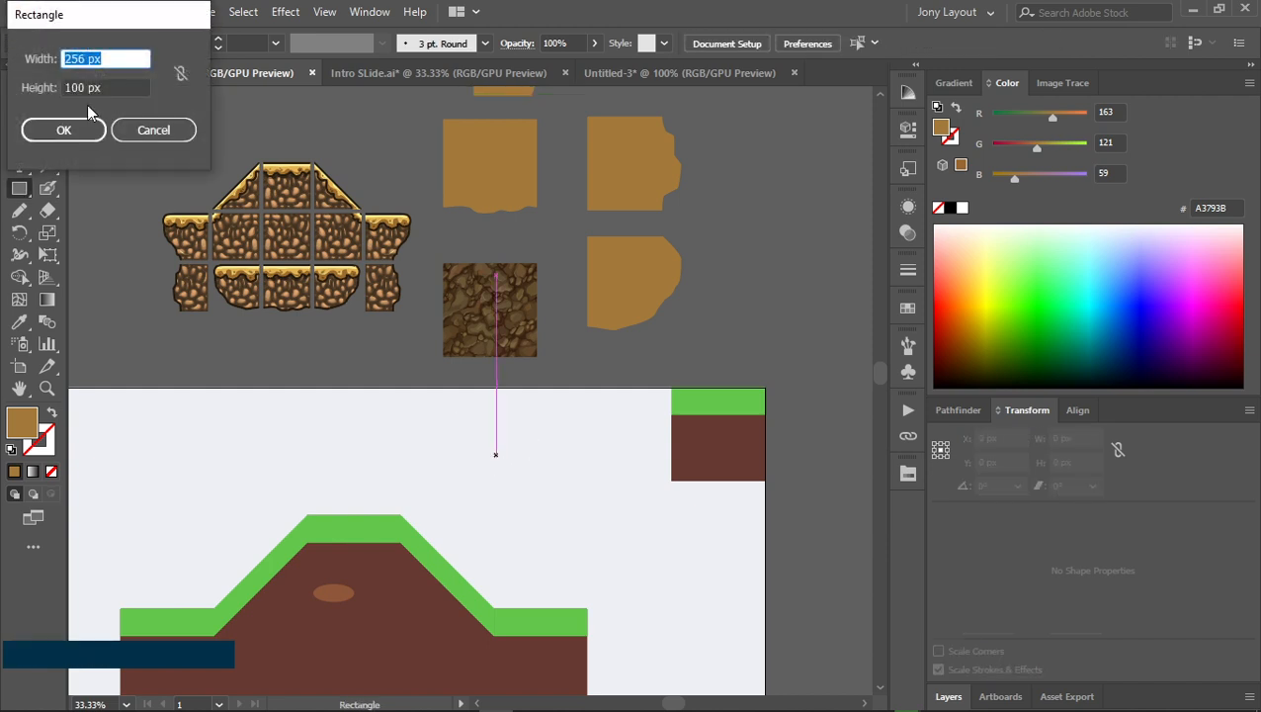
pyautogui.doubleClick(94, 87)
pyautogui.hotkey('ctrl', 'a')
pyautogui.write('2')
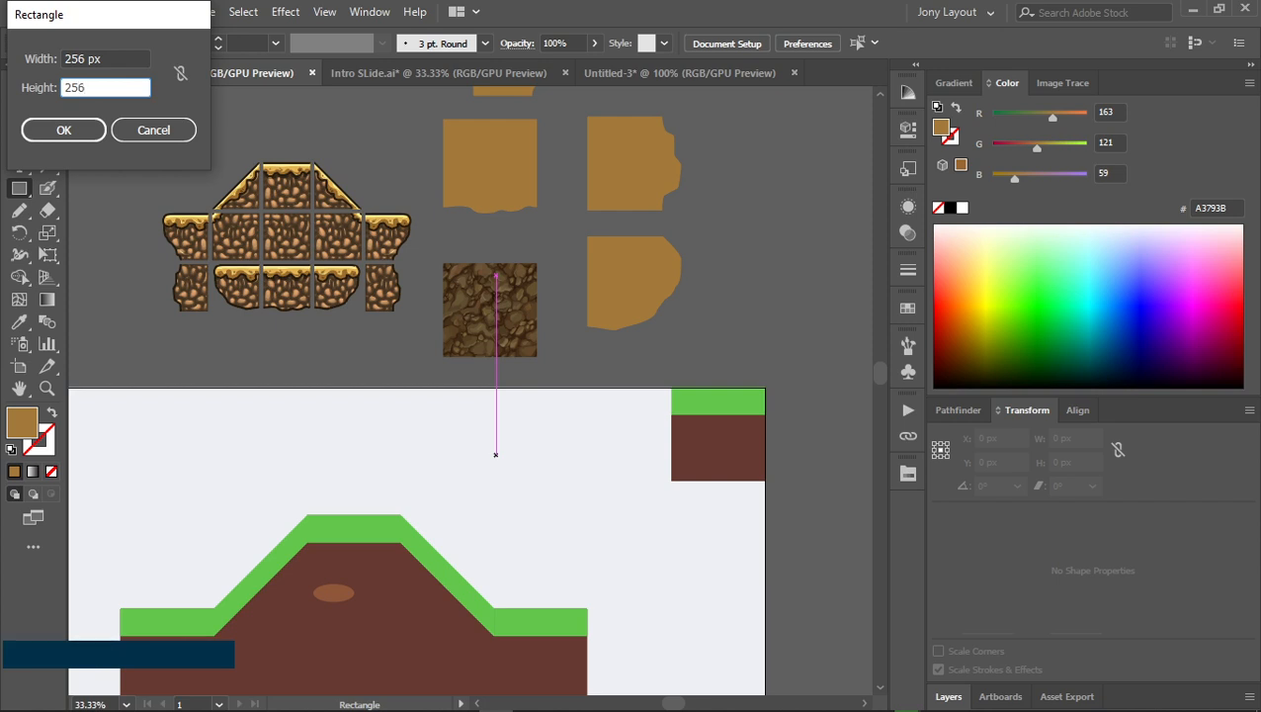
pyautogui.press('BackSpace')
pyautogui.press('BackSpace')
pyautogui.press('BackSpace')
pyautogui.write('1')
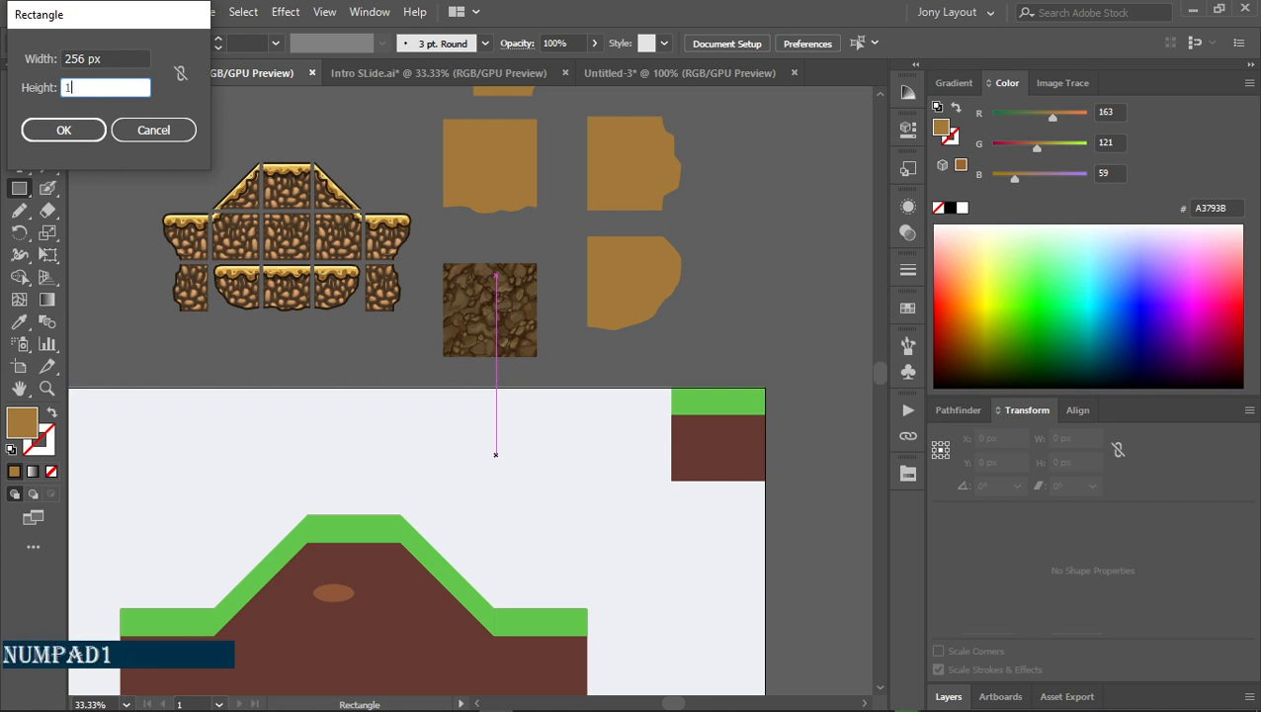
pyautogui.write('28')
pyautogui.press('Return')
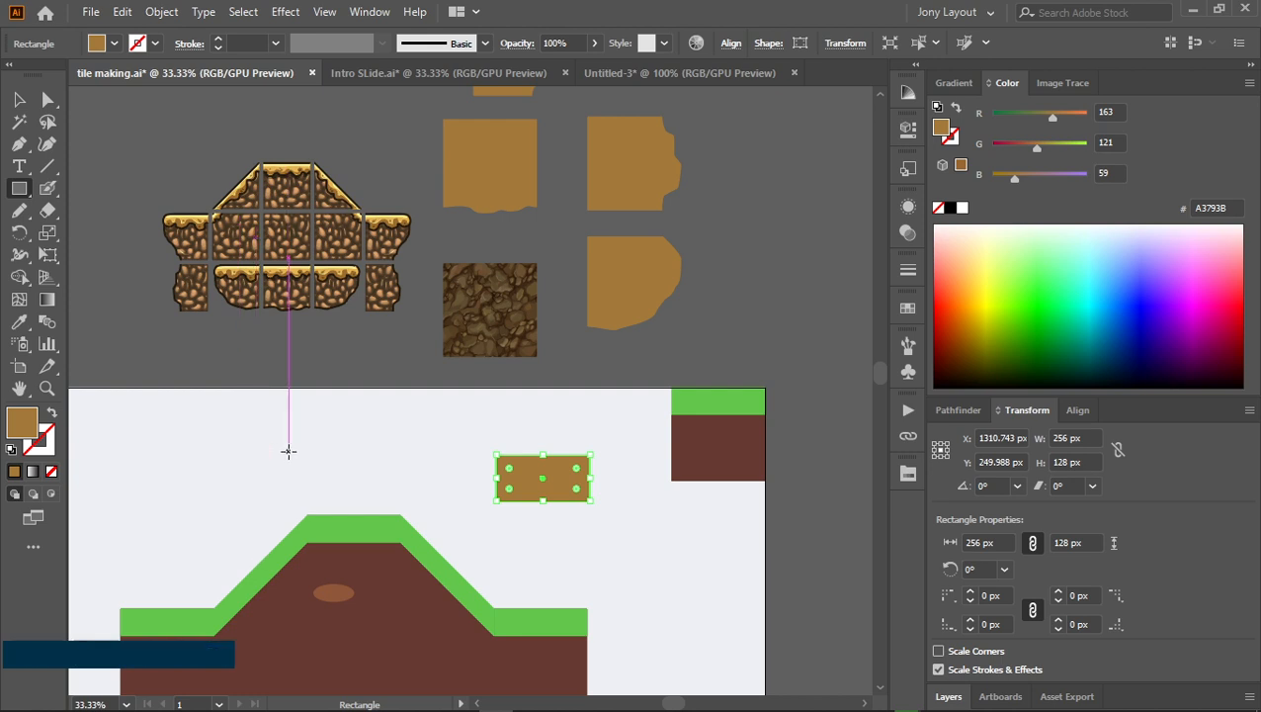
pyautogui.press('ctrl')
pyautogui.hotkey('ctrl', 'z')
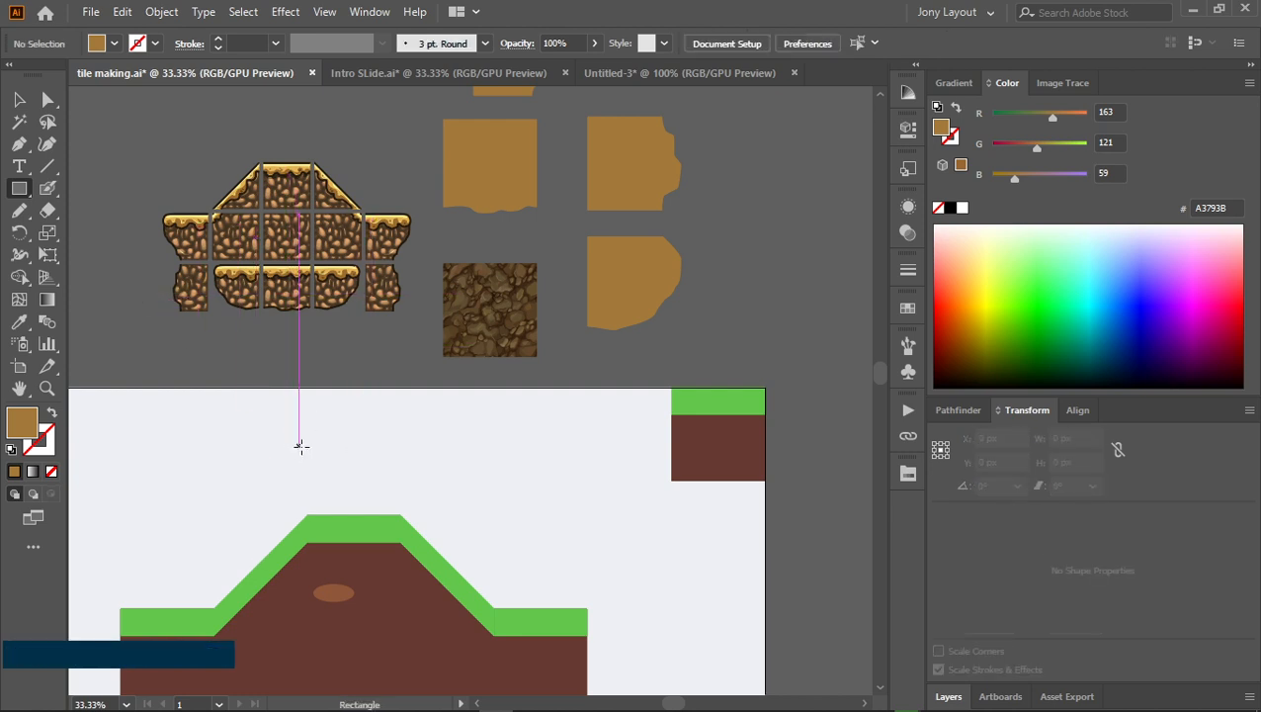
# Create a brown rectangle 128 px wide and 256 px high above the hill's right slope
pyautogui.press('m')
pyautogui.click(461, 465)
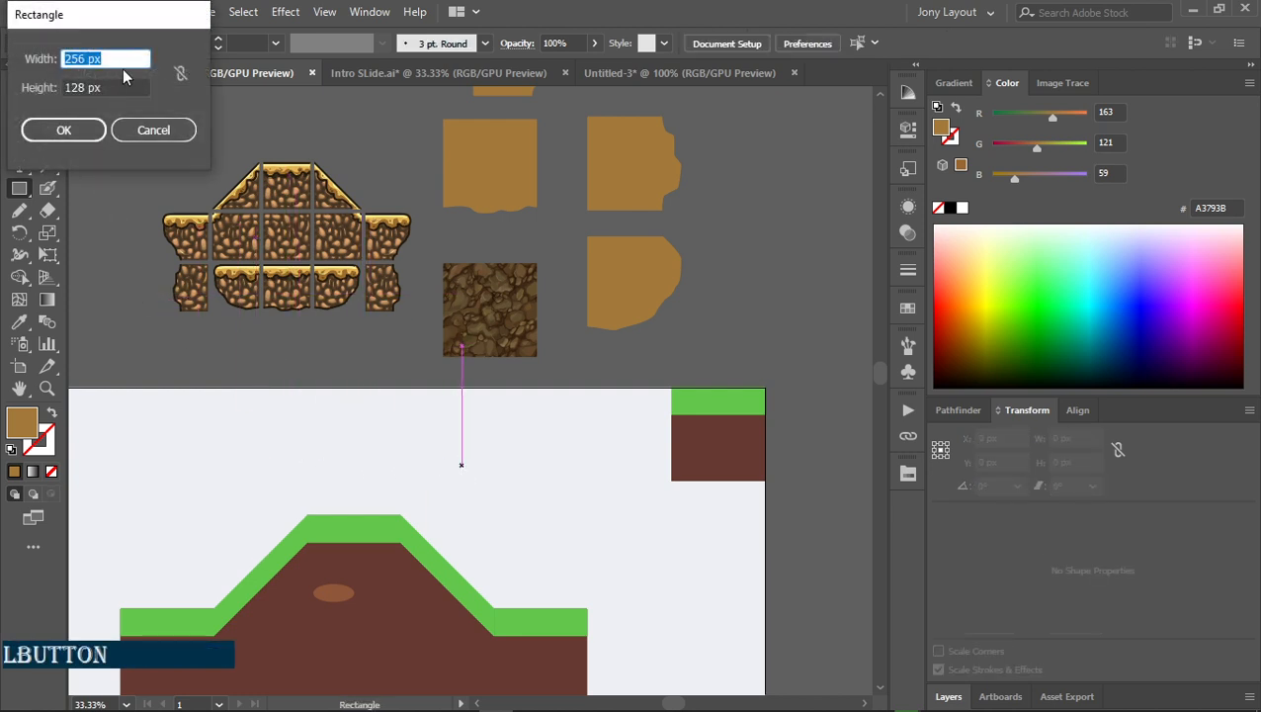
pyautogui.write('1')
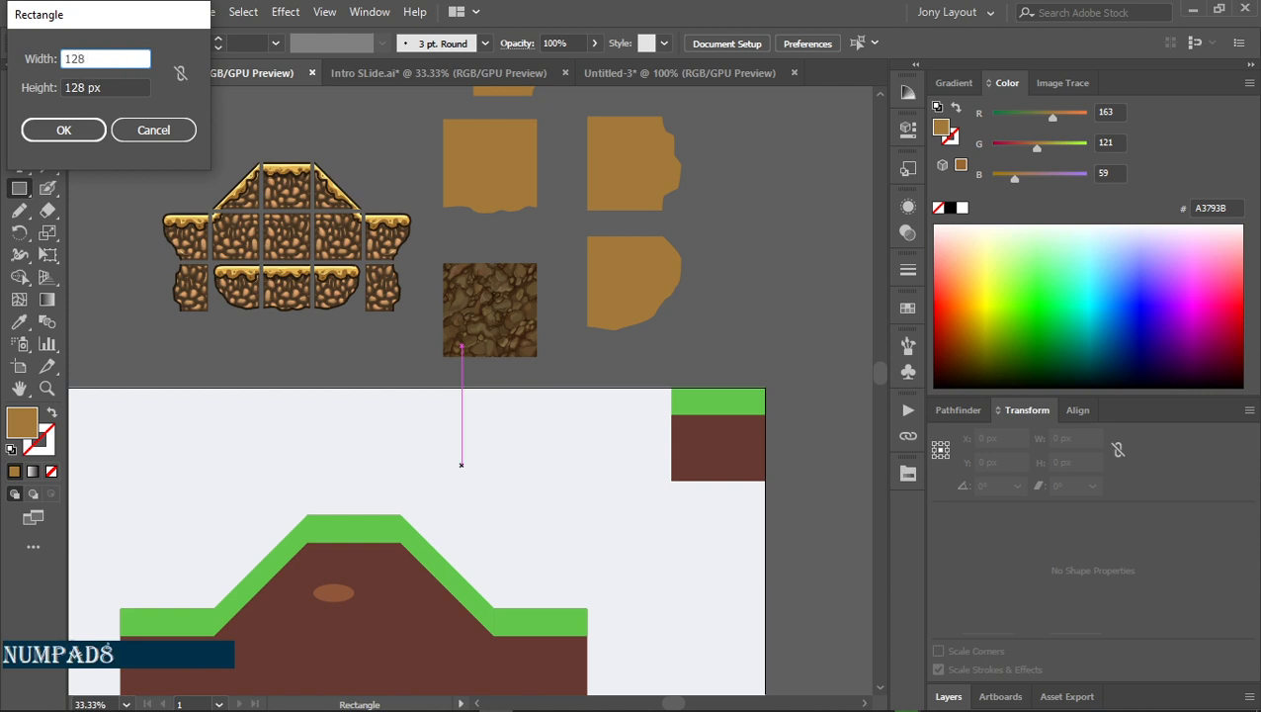
pyautogui.write('28')
pyautogui.doubleClick(106, 87)
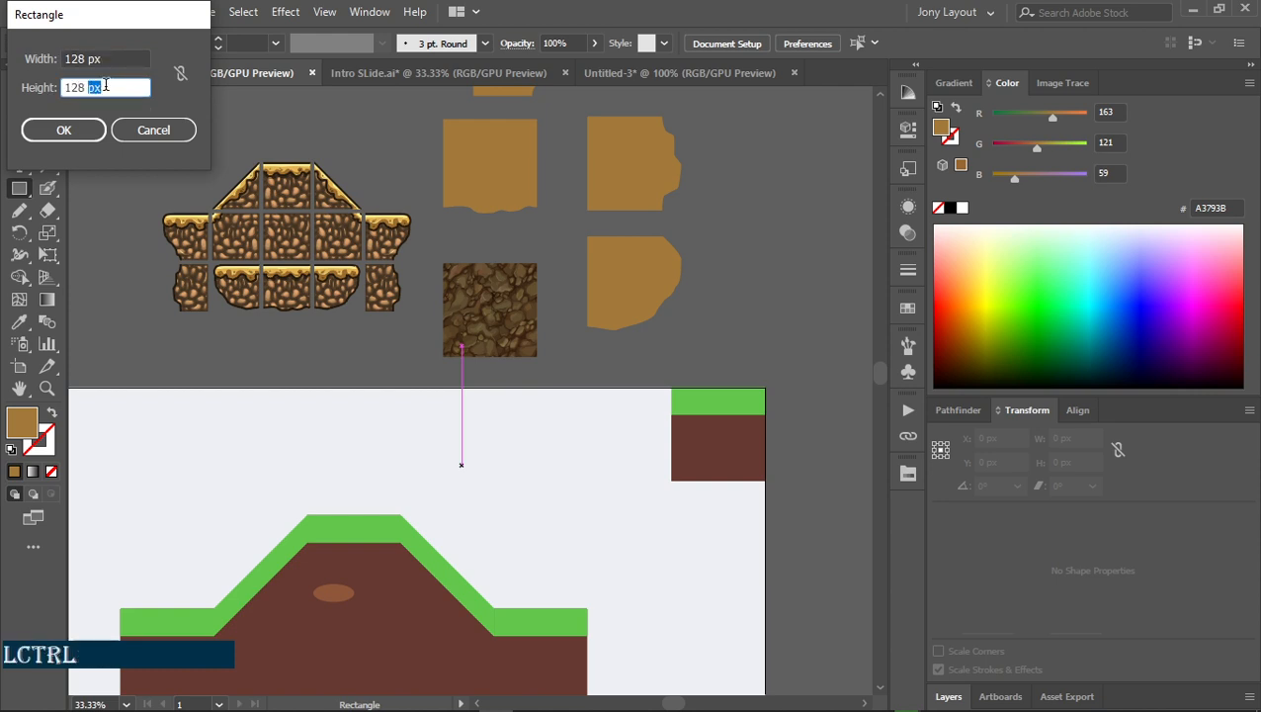
pyautogui.hotkey('ctrl', 'a')
pyautogui.write('25')
pyautogui.press('Return')
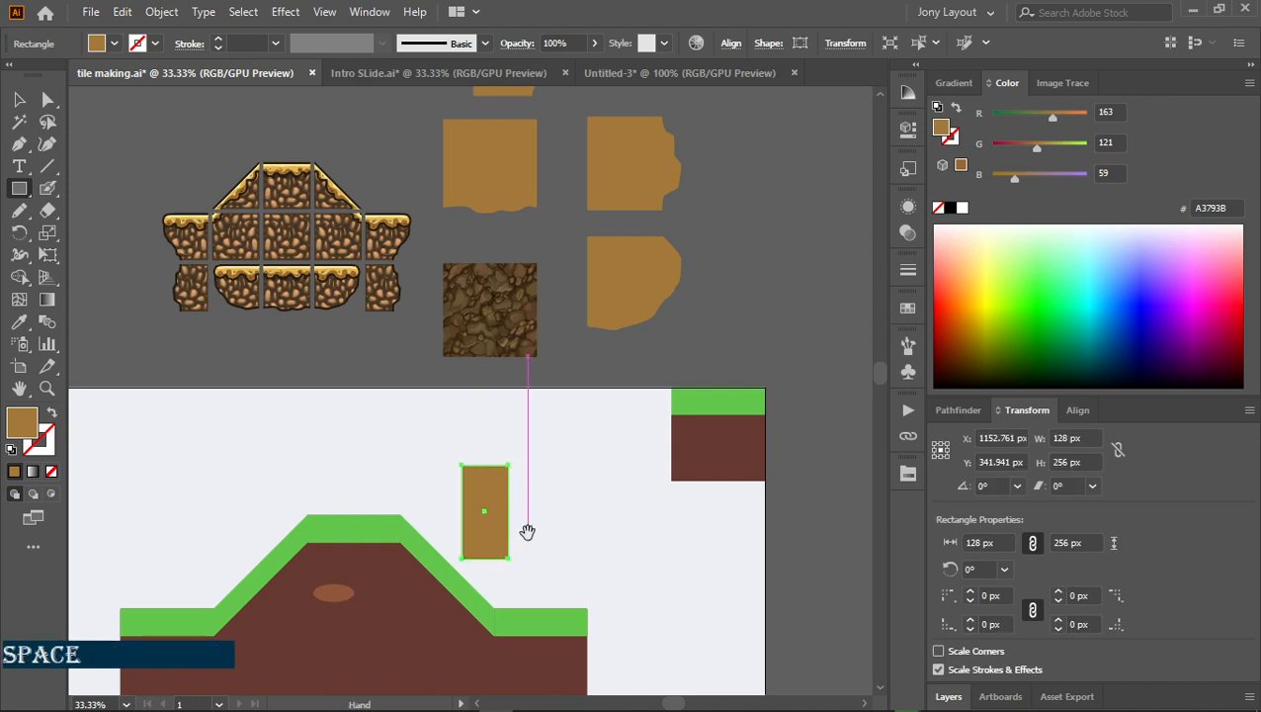
# Widen the upright brown rectangle to about 185 px by extending its right edge
pyautogui.moveTo(527, 530); pyautogui.dragTo(479, 344)
pyautogui.keyDown('alt'); pyautogui.scroll(3, 479, 330); pyautogui.keyUp('alt')
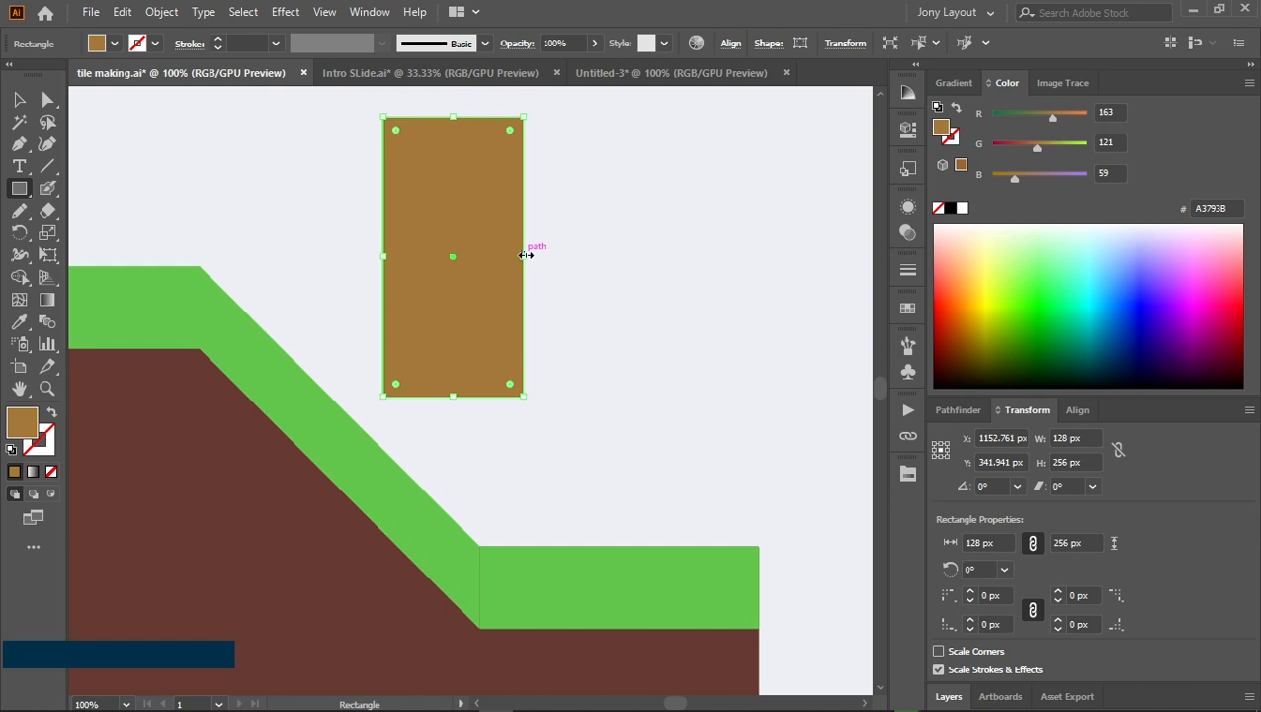
pyautogui.moveTo(525, 255); pyautogui.dragTo(585, 256)
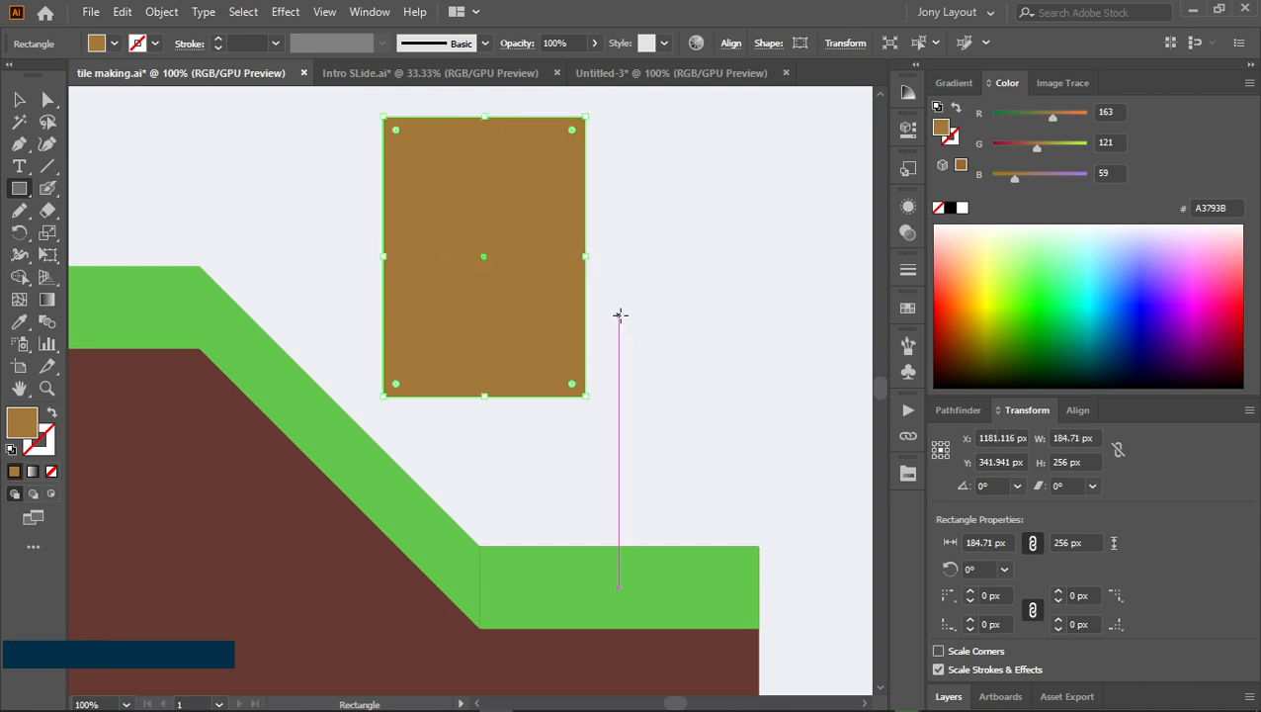
# Bend the brown rectangle's right edge into an irregular wavy outline with the Curvature tool, alternating inward dents and outward bulges
pyautogui.hotkey('shift', '`')
pyautogui.moveTo(585, 318); pyautogui.dragTo(571, 318)
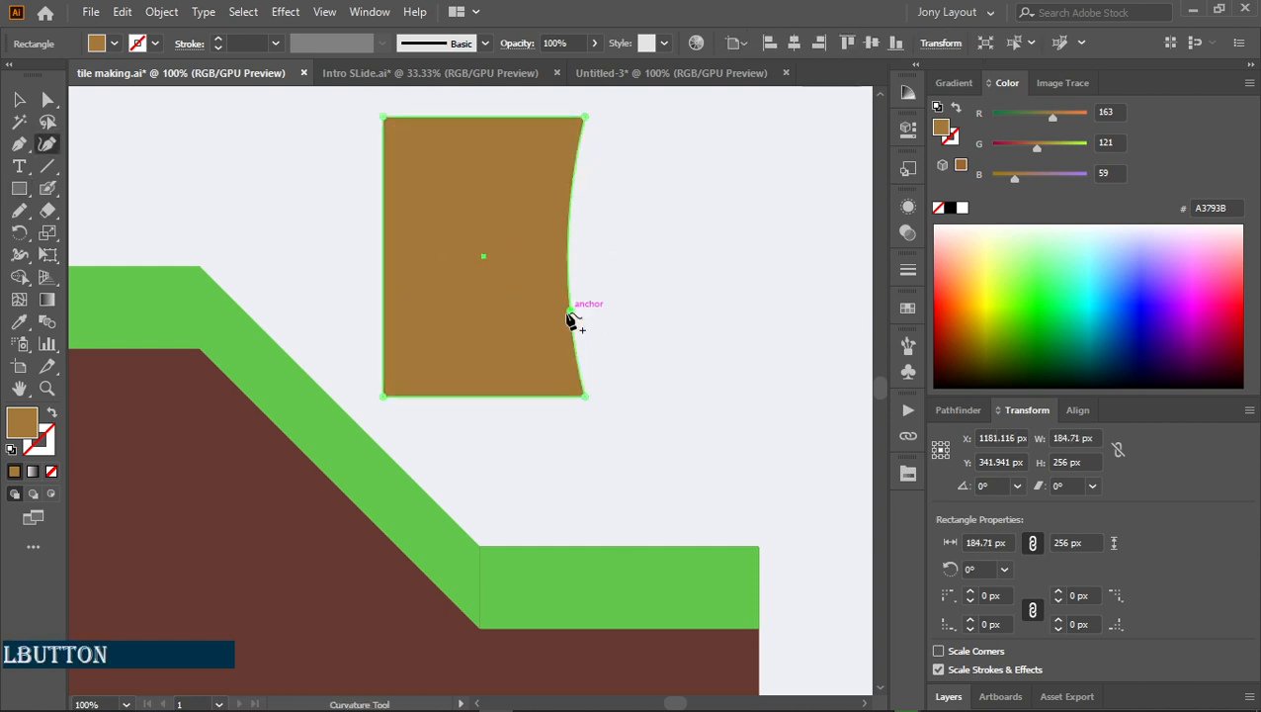
pyautogui.moveTo(570, 193); pyautogui.dragTo(595, 195)
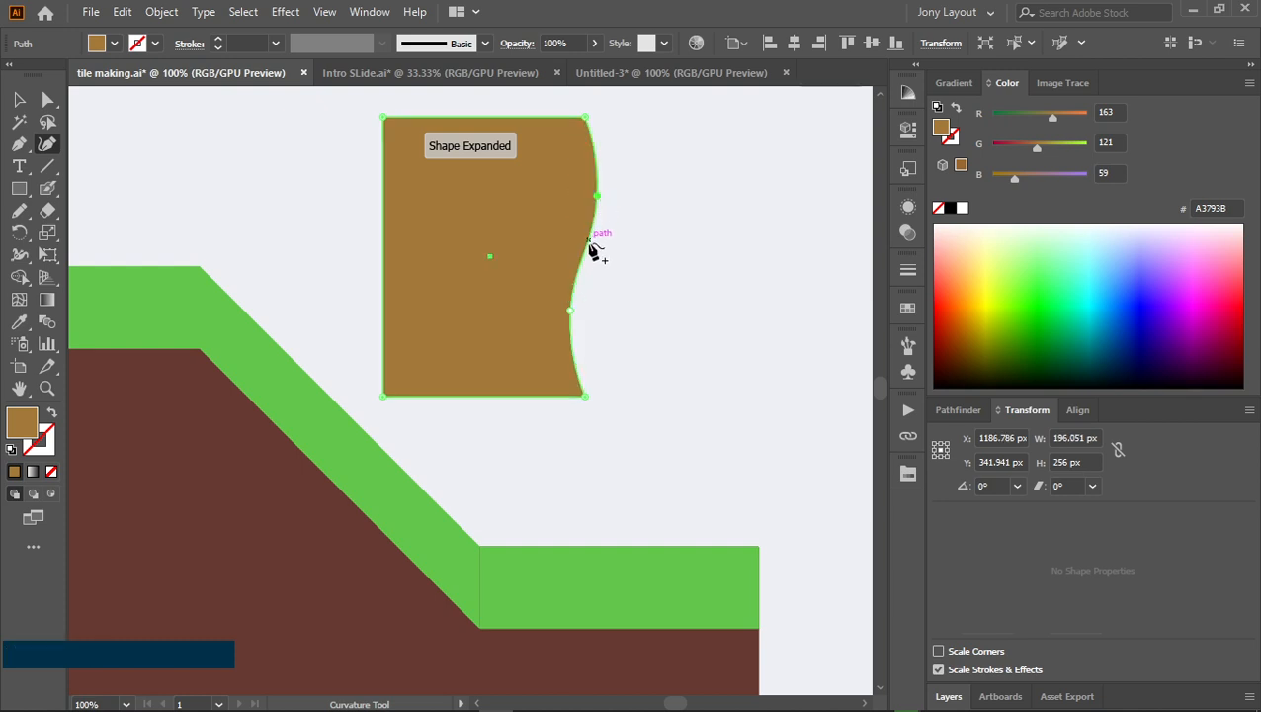
pyautogui.moveTo(584, 265); pyautogui.dragTo(597, 263)
pyautogui.moveTo(593, 173); pyautogui.dragTo(572, 180)
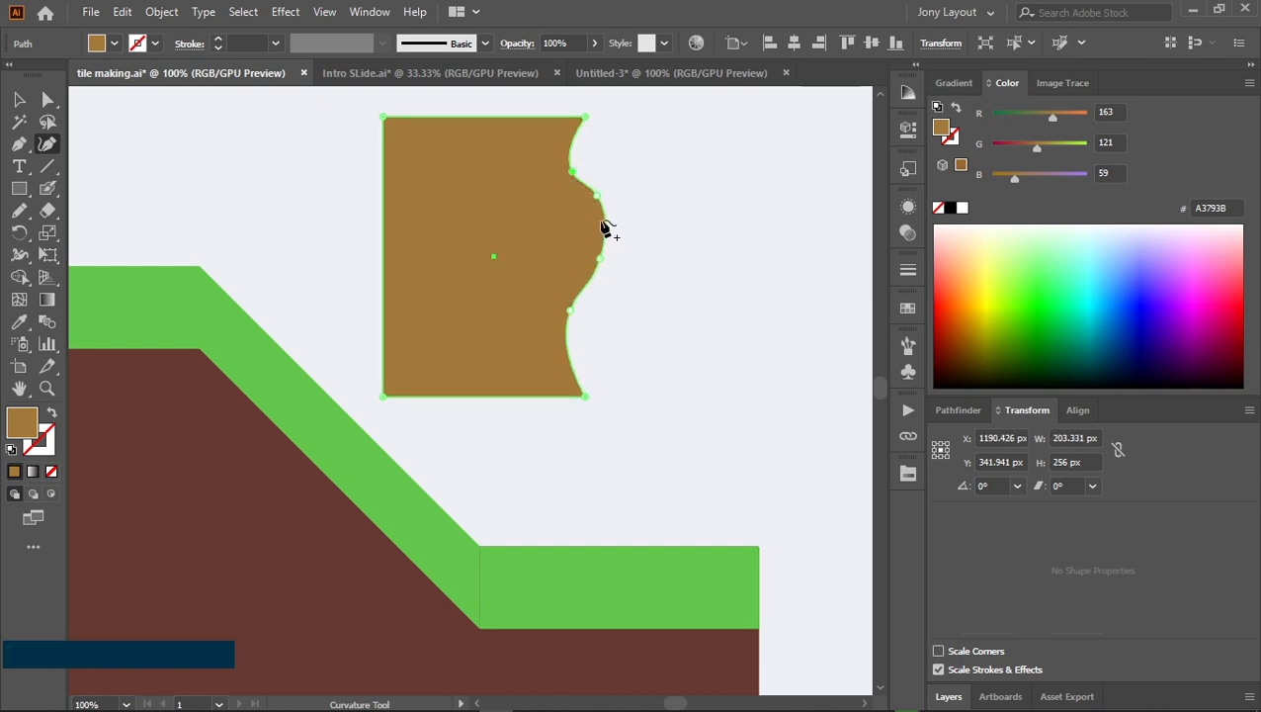
pyautogui.moveTo(605, 224); pyautogui.dragTo(593, 223)
pyautogui.click(576, 349)
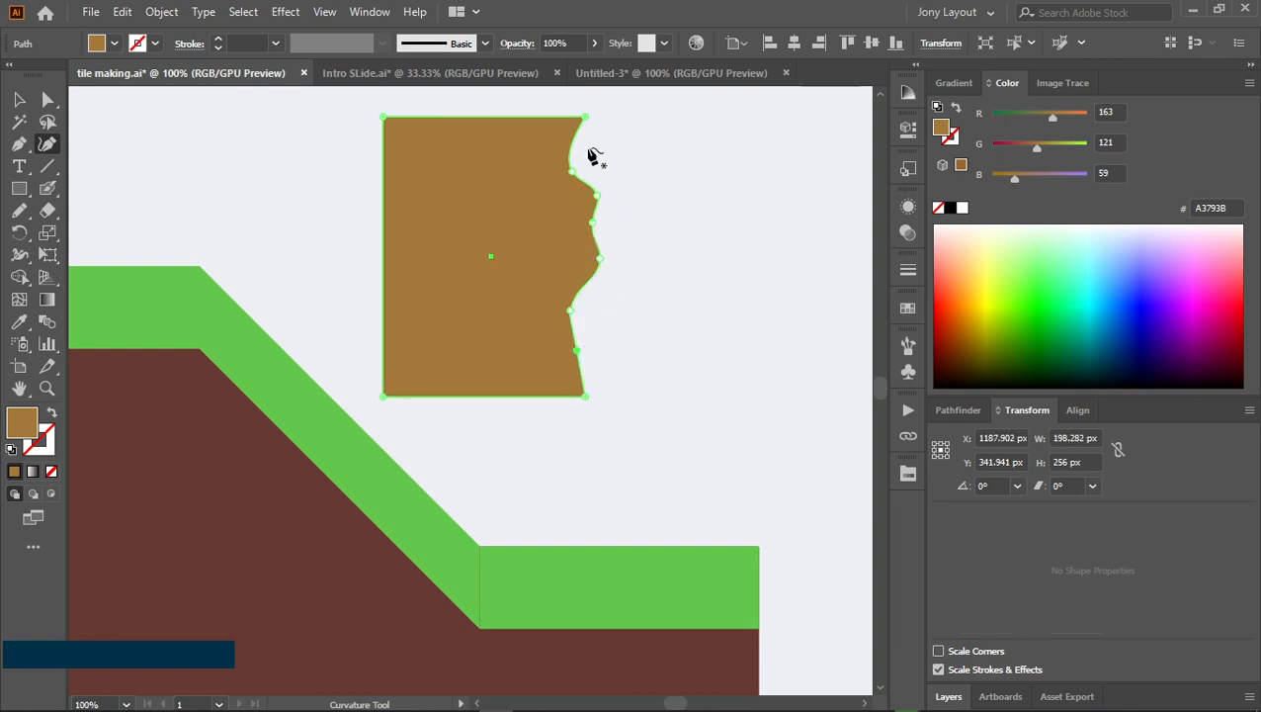
# Add a small outward bulge to the wavy edge just below the tile's upper right corner
pyautogui.scroll(2, 584, 146)
pyautogui.press('space')
pyautogui.moveTo(641, 149); pyautogui.dragTo(647, 265)
pyautogui.click(611, 263)
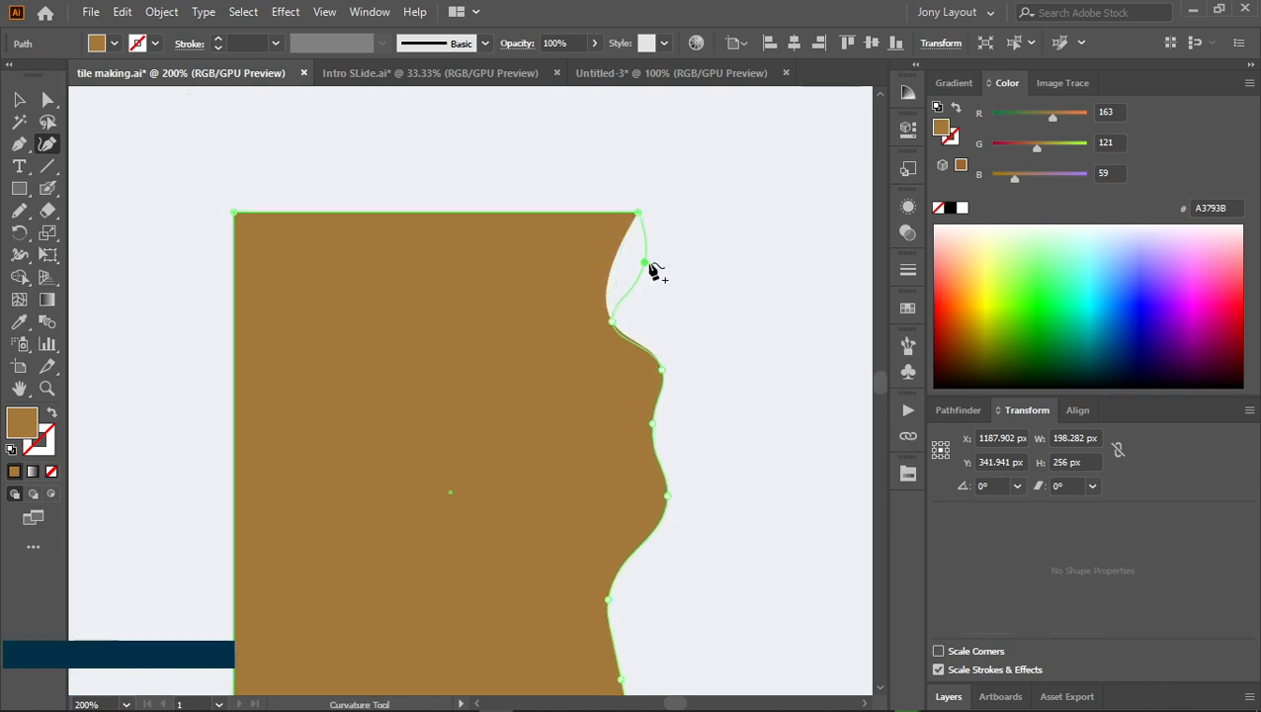
pyautogui.scroll(-2, 682, 296)
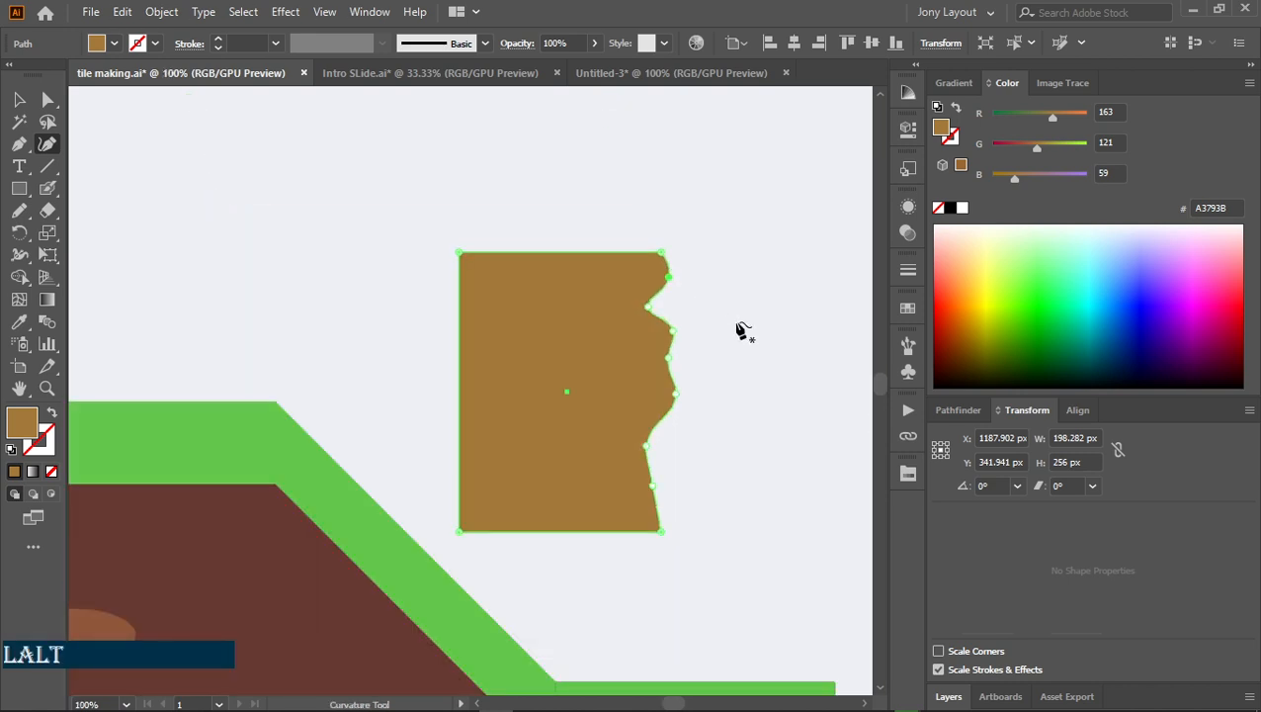
pyautogui.scroll(-1, 743, 331)
# Duplicate the wavy-edged tile to its lower right and reflect the copy across the vertical axis
pyautogui.press('v')
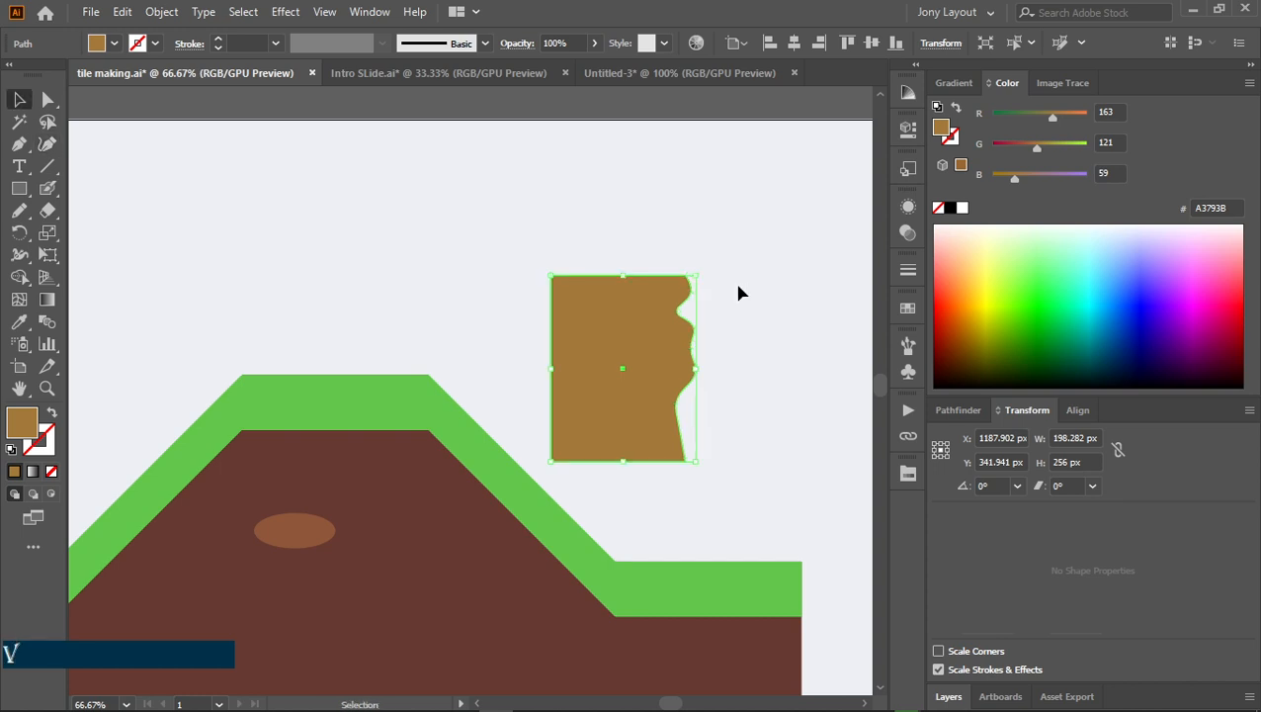
pyautogui.moveTo(640, 370); pyautogui.dragTo(722, 415)
pyautogui.click(442, 338)
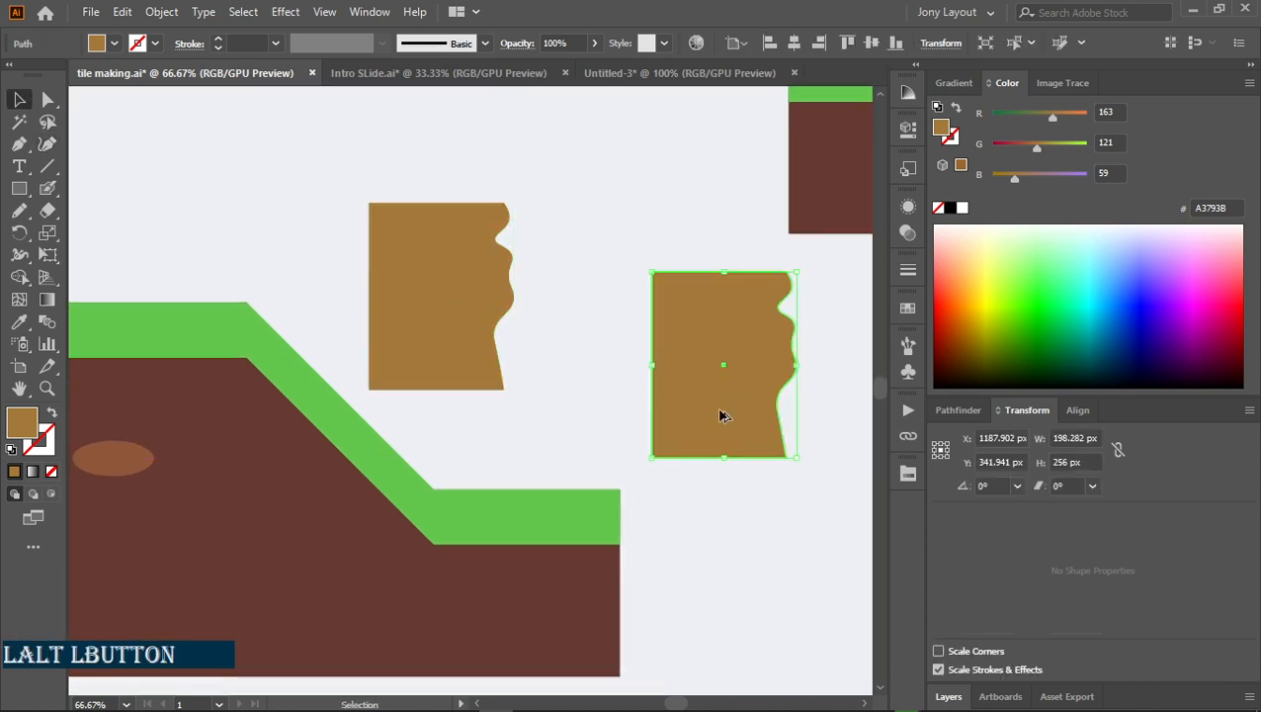
pyautogui.hotkey('ctrl', 'r')
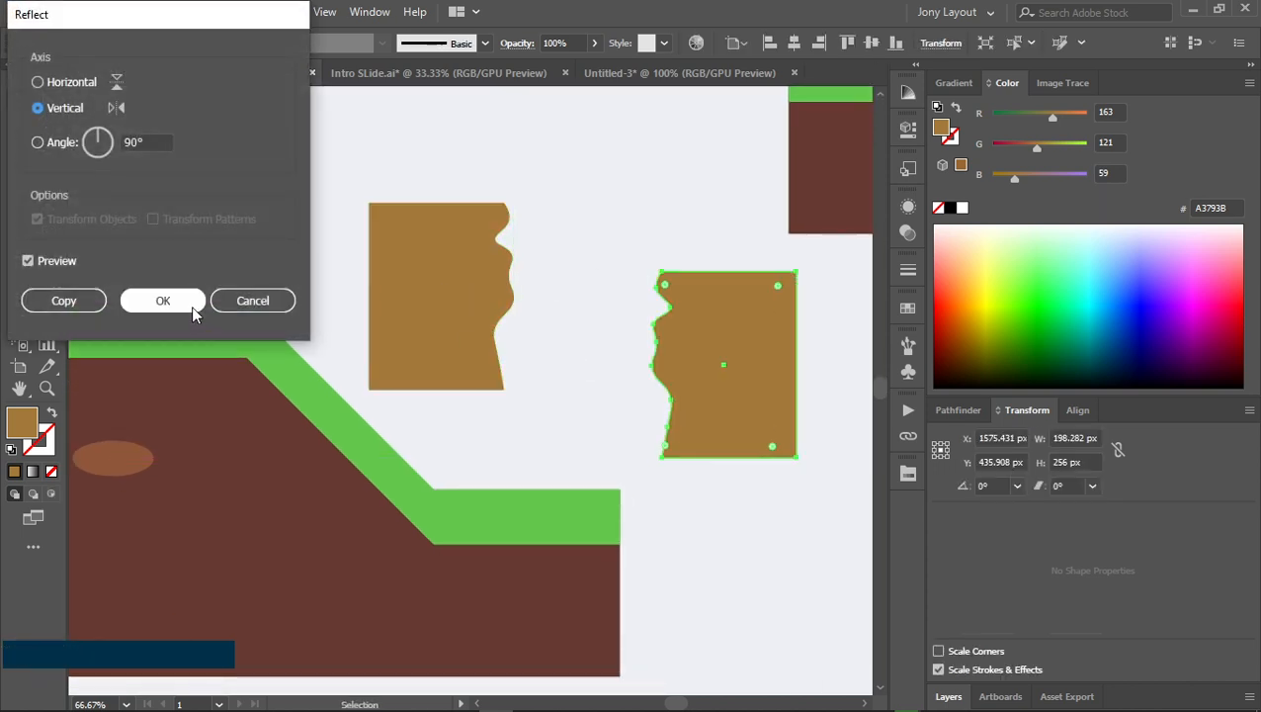
pyautogui.click(193, 302)
# Delete the reflected copy of the wavy-edged tile
pyautogui.moveTo(581, 410); pyautogui.dragTo(506, 355)
pyautogui.scroll(-1, 687, 341)
pyautogui.click(515, 354)
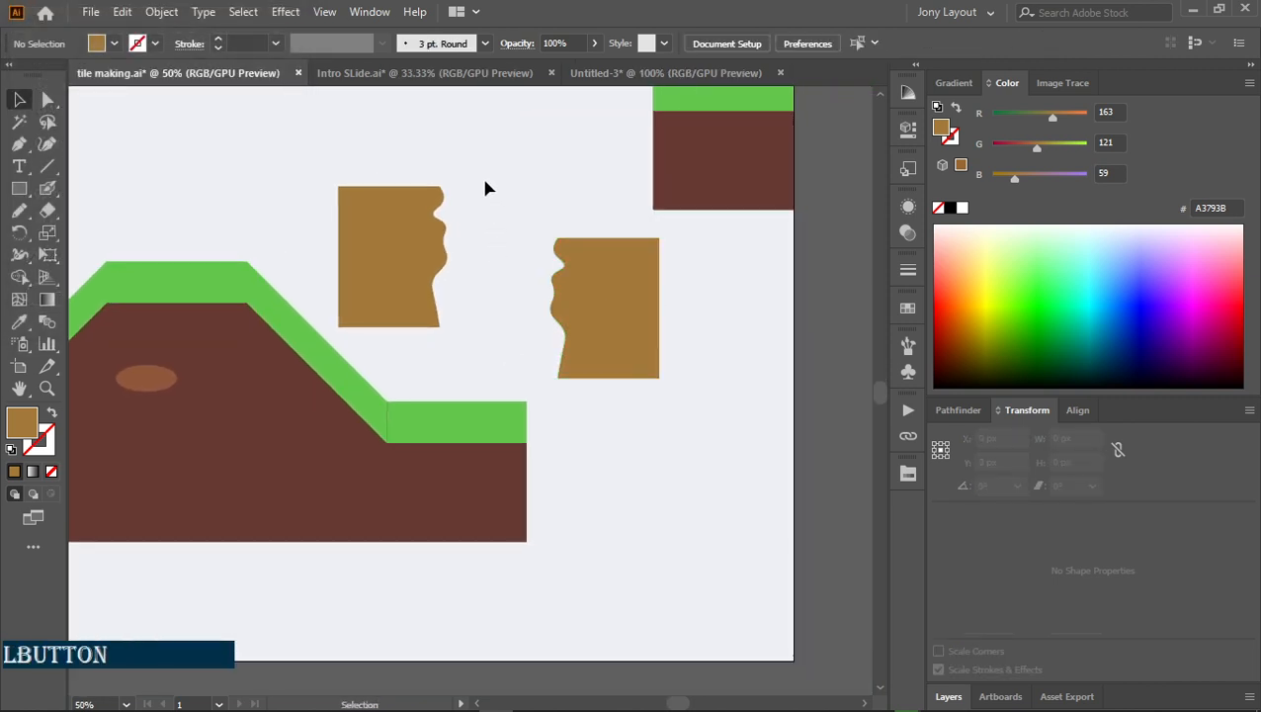
pyautogui.moveTo(495, 190); pyautogui.dragTo(646, 392)
pyautogui.press('Delete')
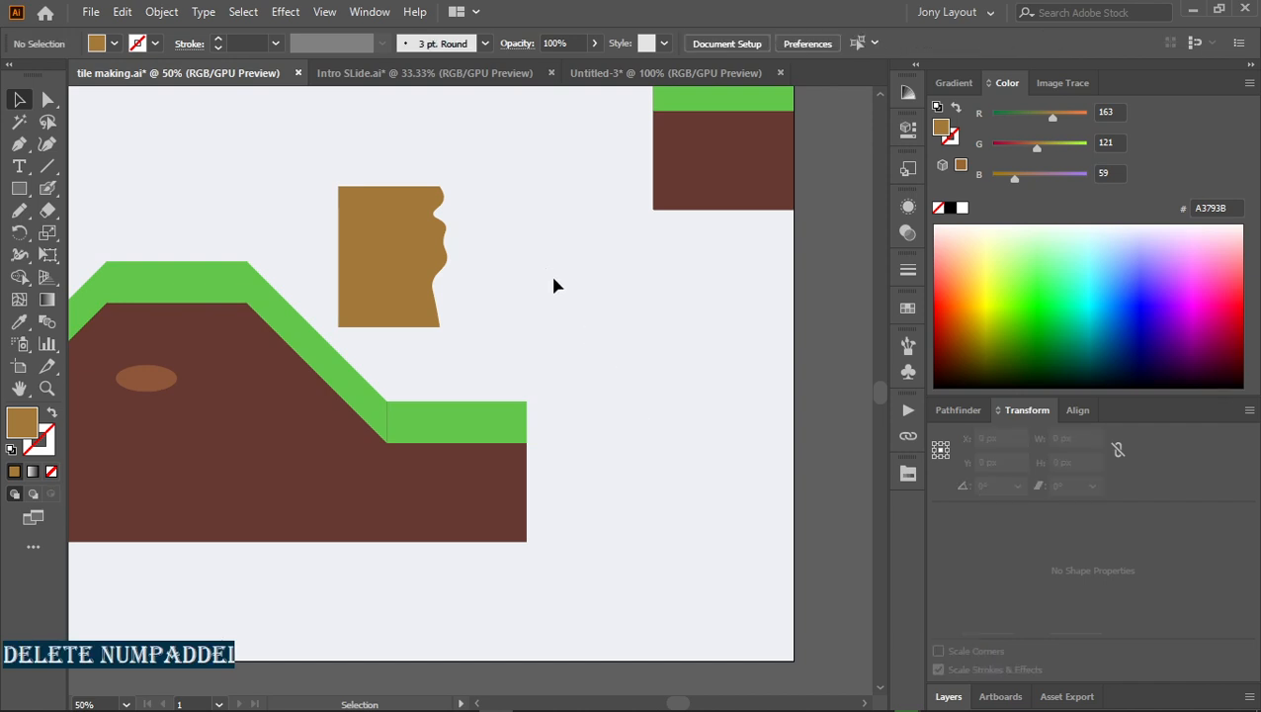
# Examine the square rocky texture tile above the artboard and check its dimensions
pyautogui.scroll(-2, 539, 274)
pyautogui.moveTo(541, 273); pyautogui.dragTo(512, 431)
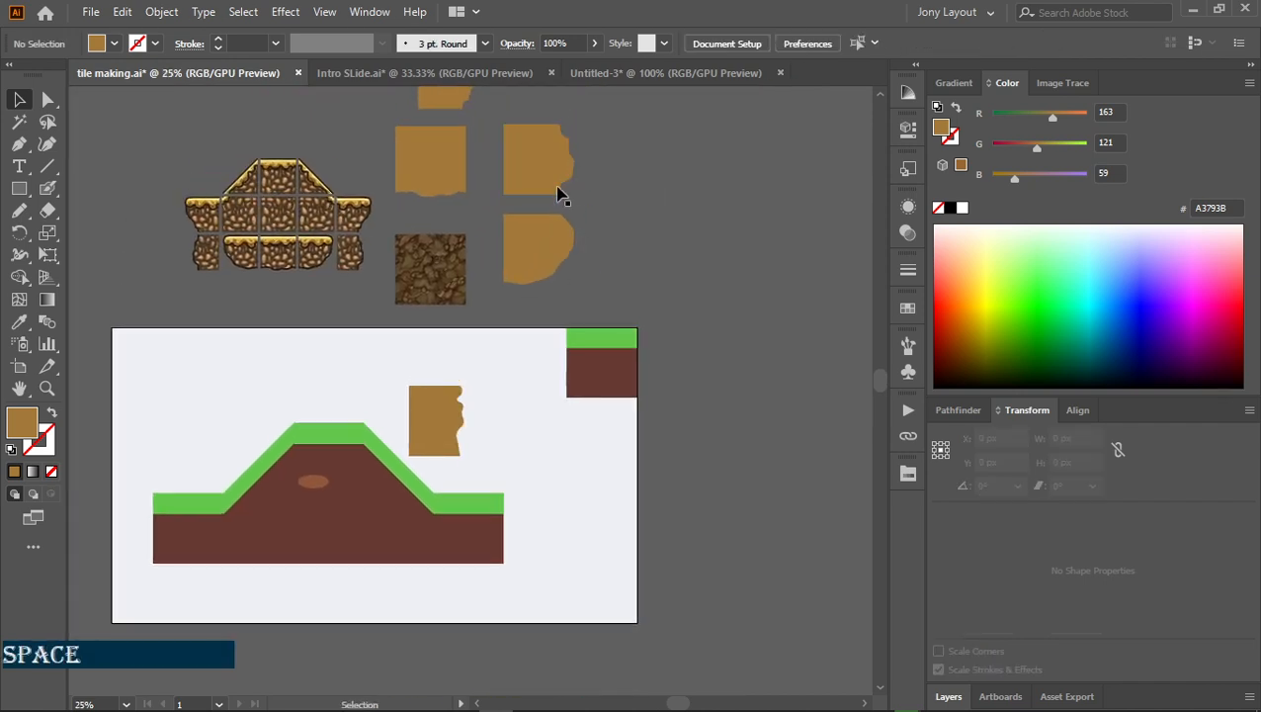
pyautogui.click(446, 301)
pyautogui.scroll(3, 439, 330)
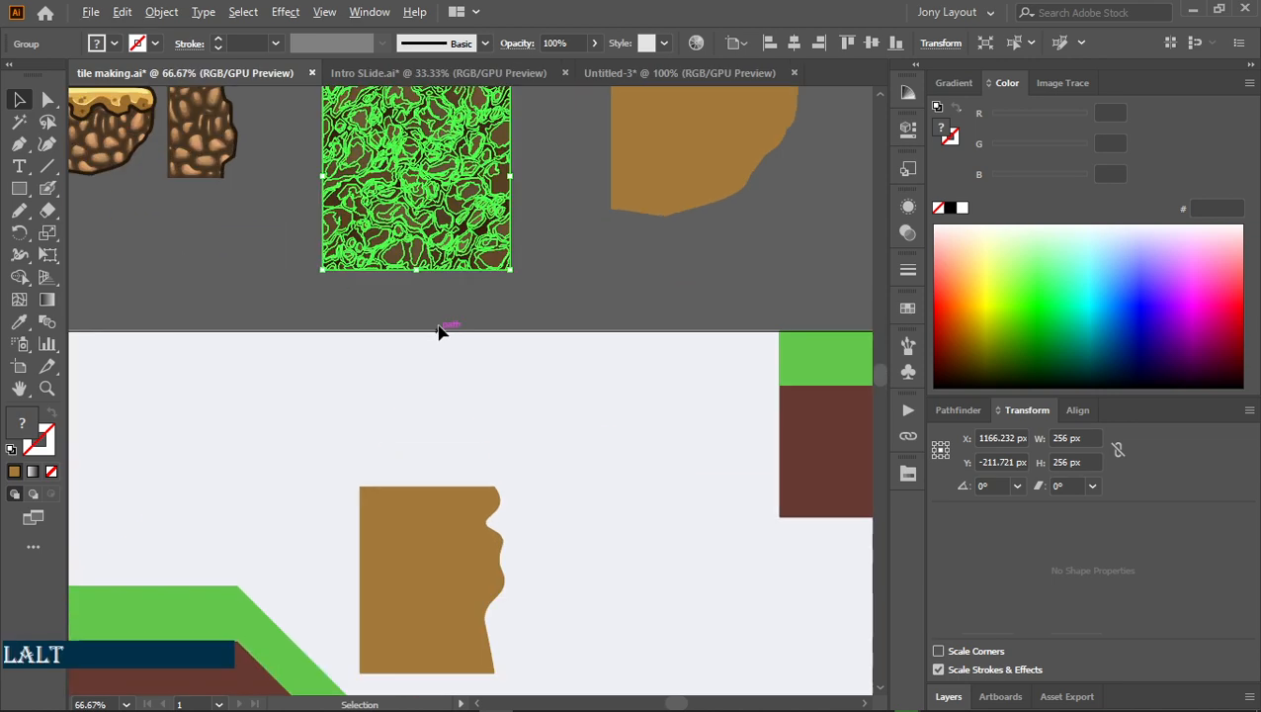
pyautogui.moveTo(439, 326); pyautogui.dragTo(485, 426)
pyautogui.click(490, 444)
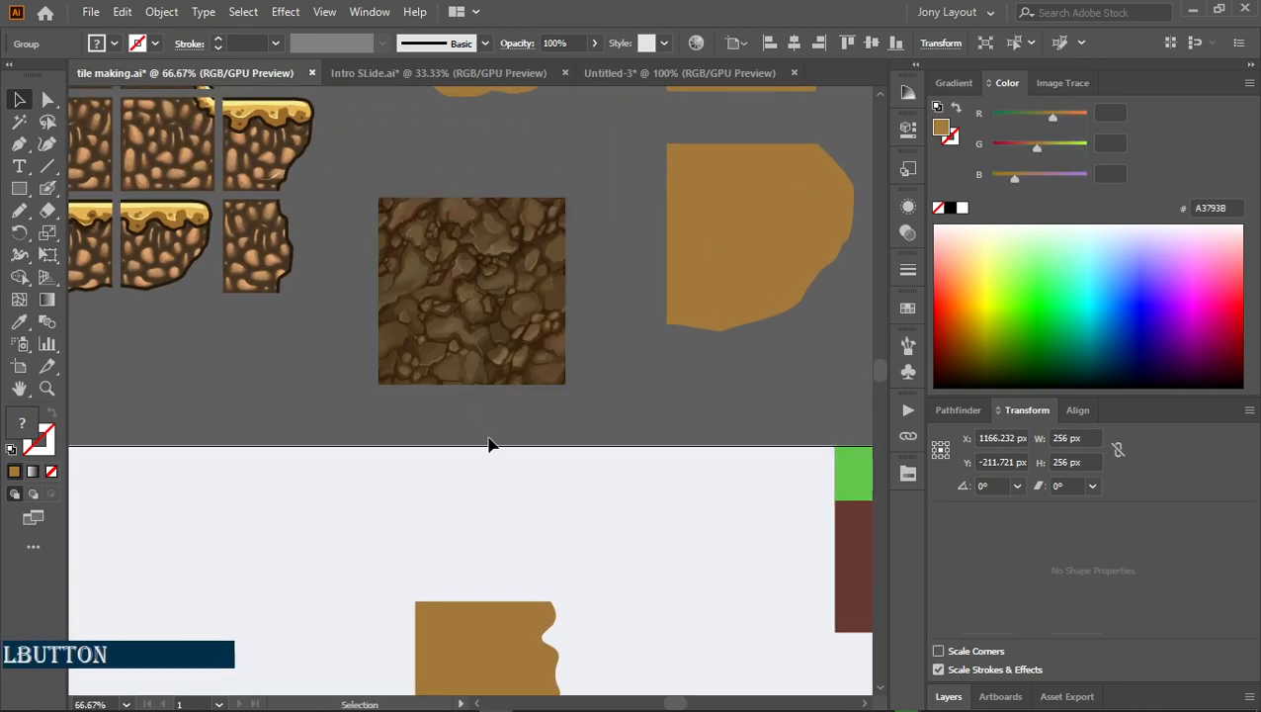
pyautogui.moveTo(564, 443); pyautogui.dragTo(531, 338)
pyautogui.click(460, 237)
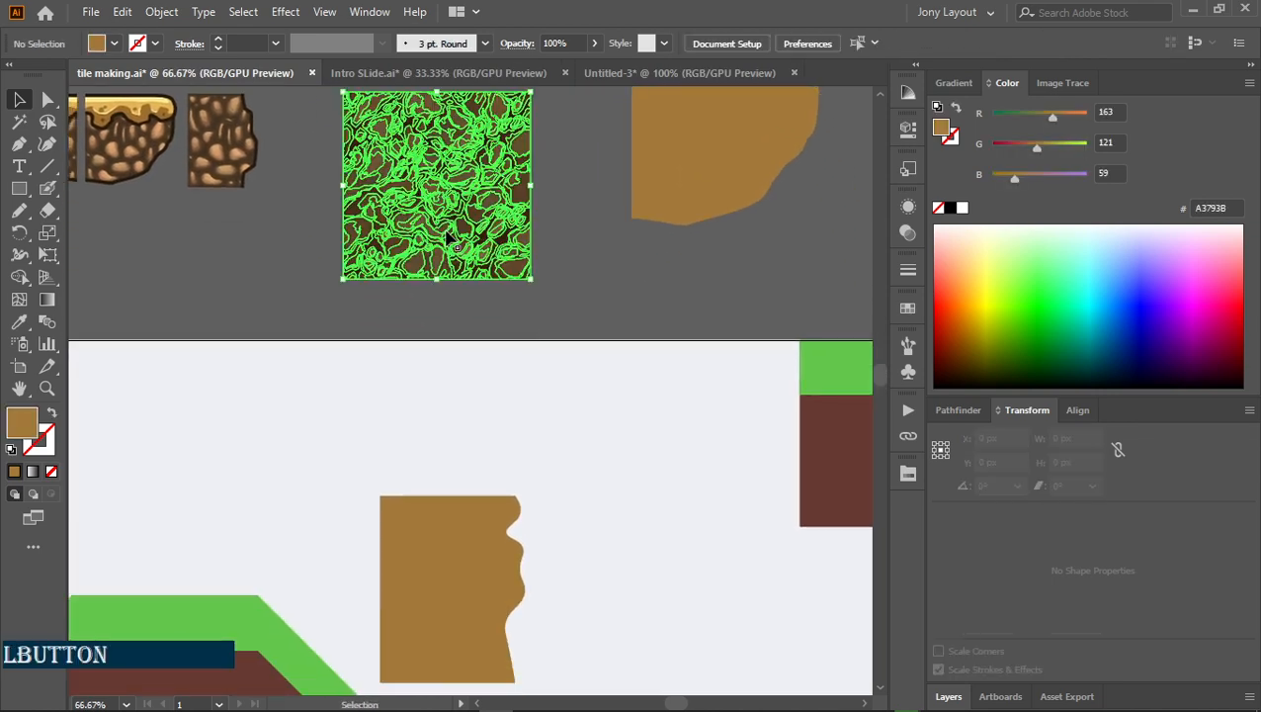
pyautogui.click(423, 394)
pyautogui.click(417, 208)
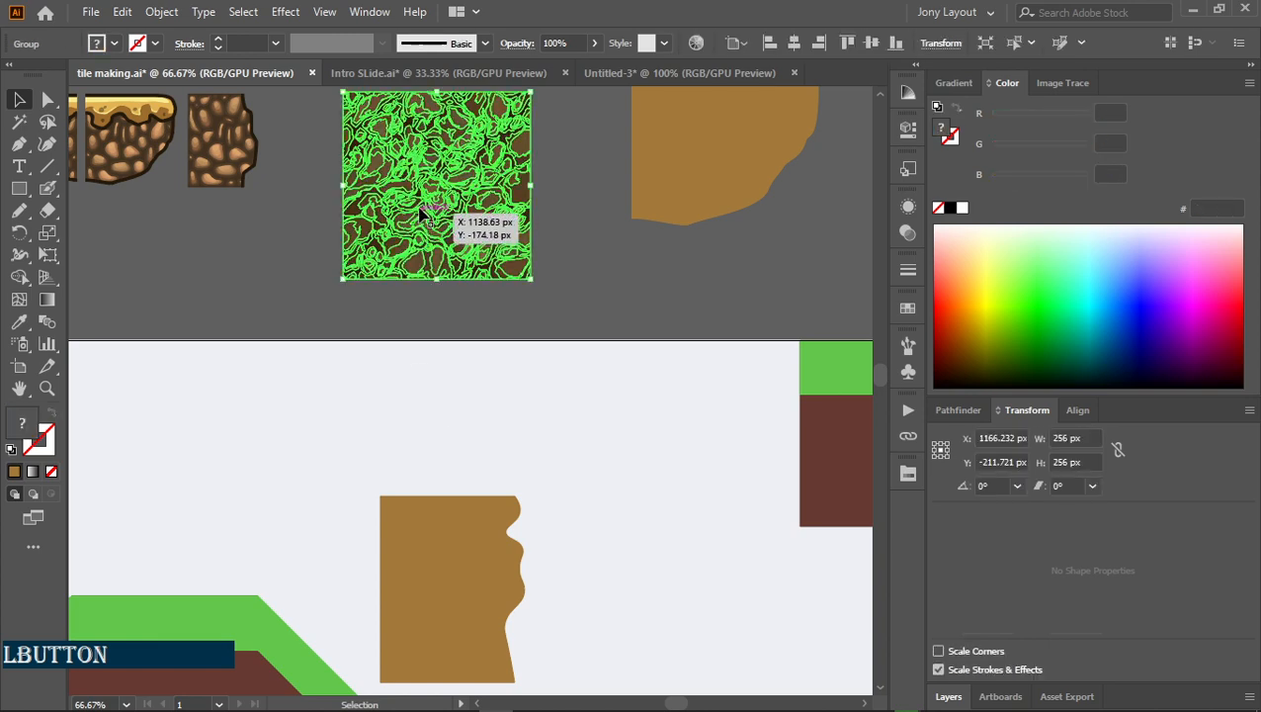
pyautogui.click(492, 382)
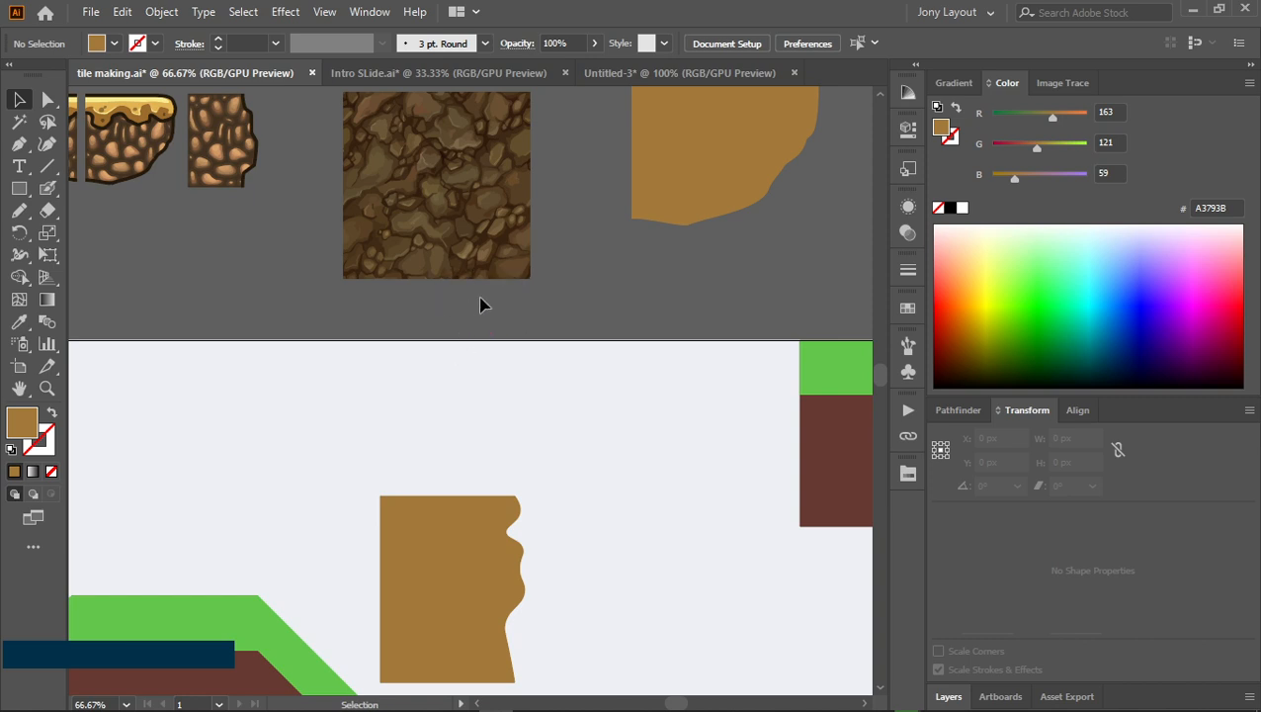
pyautogui.press('space')
pyautogui.moveTo(473, 299); pyautogui.dragTo(475, 333)
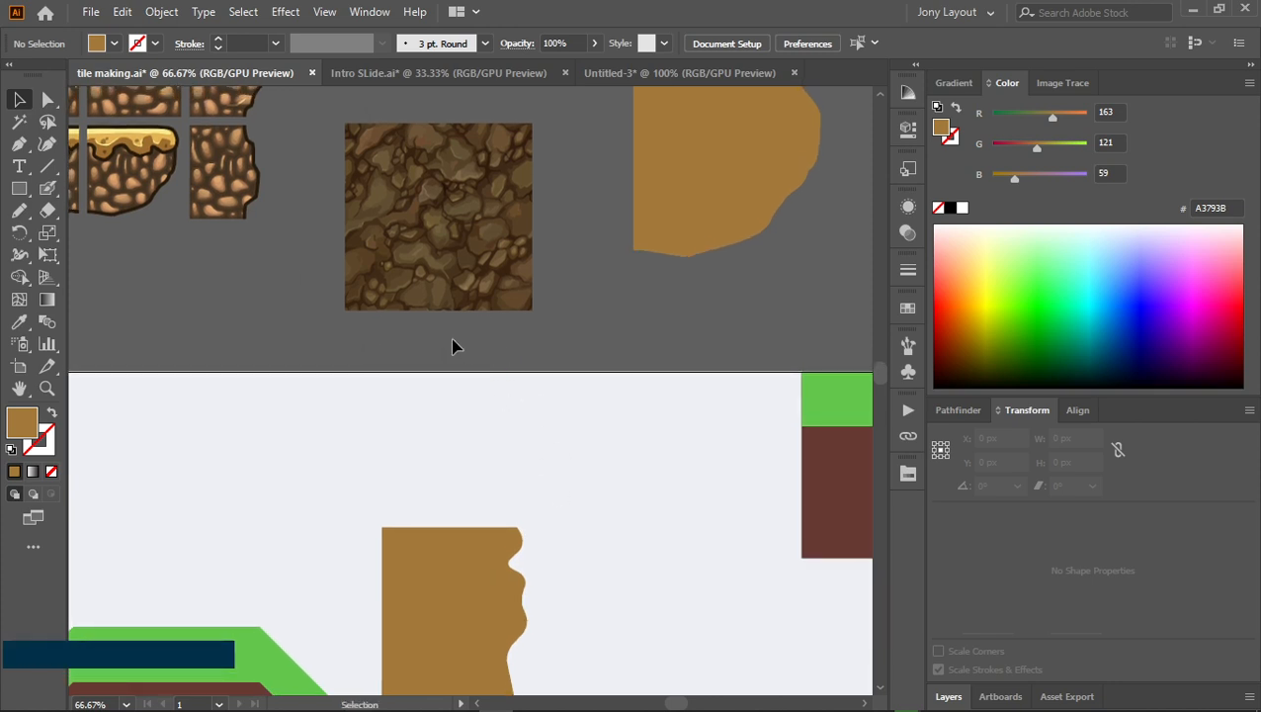
# Duplicate the rocky texture tile onto the artboard and align the copy to the artboard's bottom and left edges
pyautogui.click(435, 281)
pyautogui.moveTo(438, 253); pyautogui.dragTo(515, 329)
pyautogui.press('space')
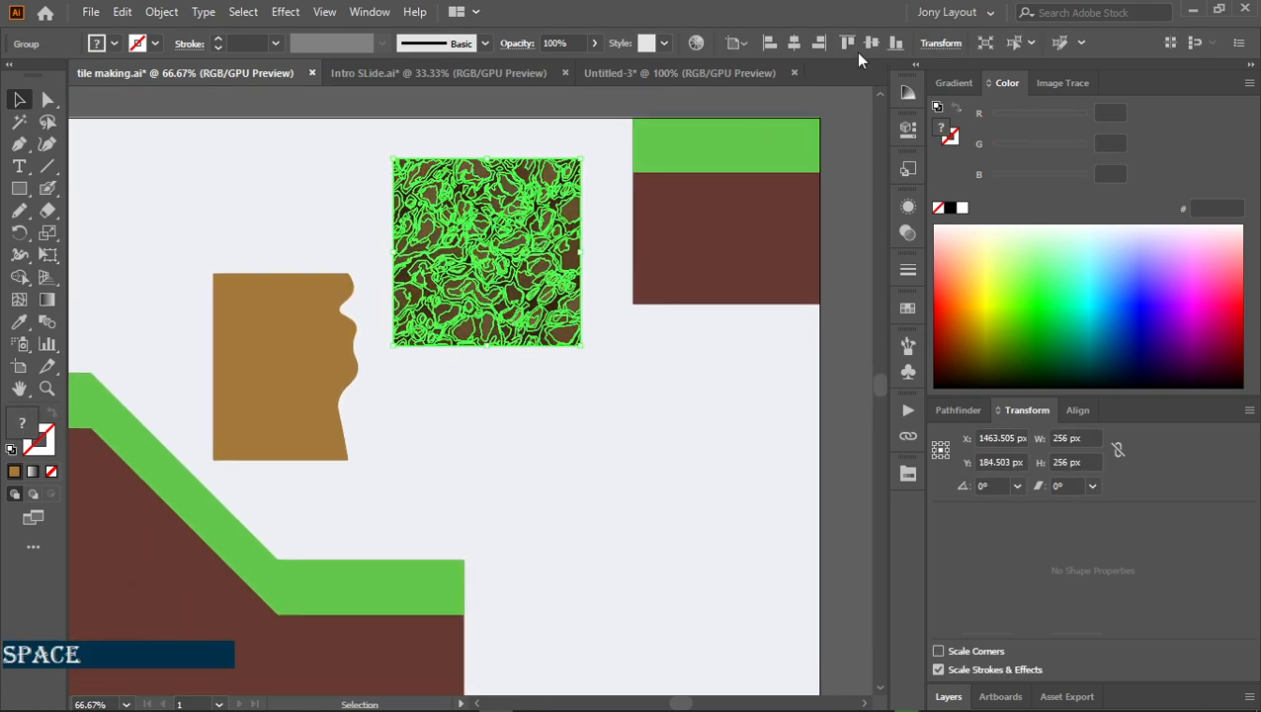
pyautogui.click(896, 43)
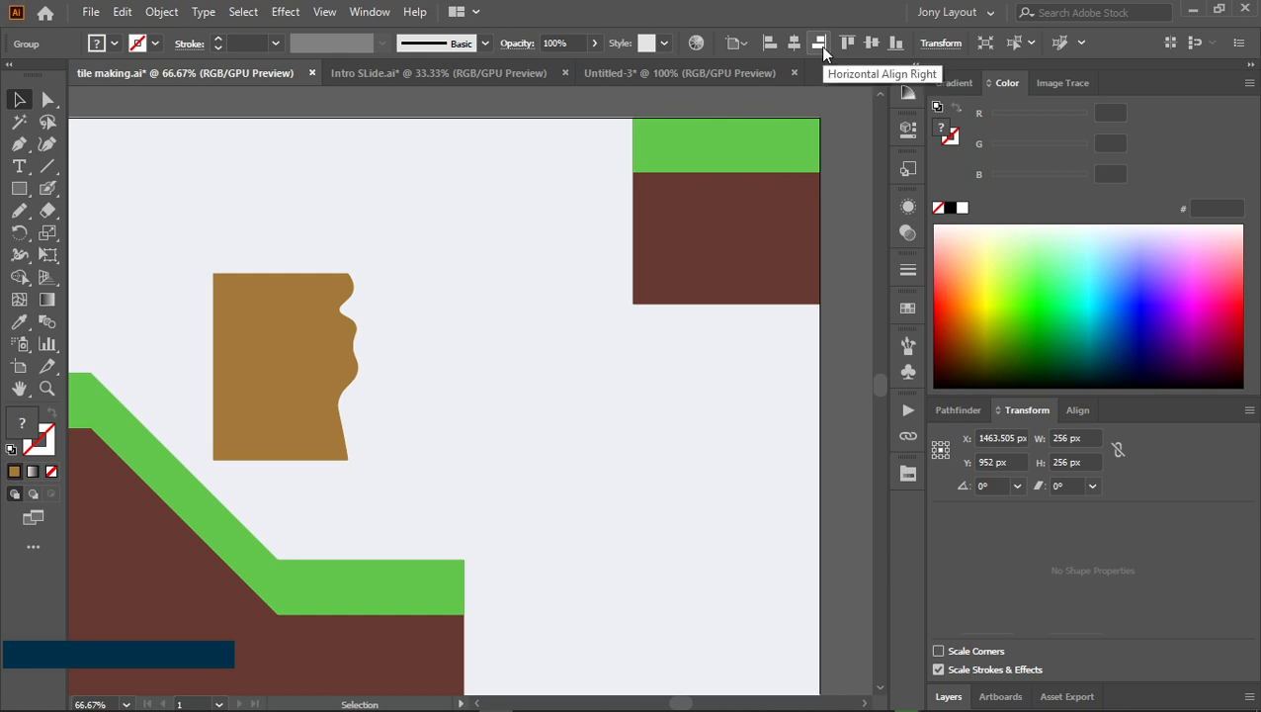
pyautogui.click(770, 44)
pyautogui.press('space')
pyautogui.moveTo(551, 453); pyautogui.dragTo(676, 286)
pyautogui.scroll(-3, 676, 286)
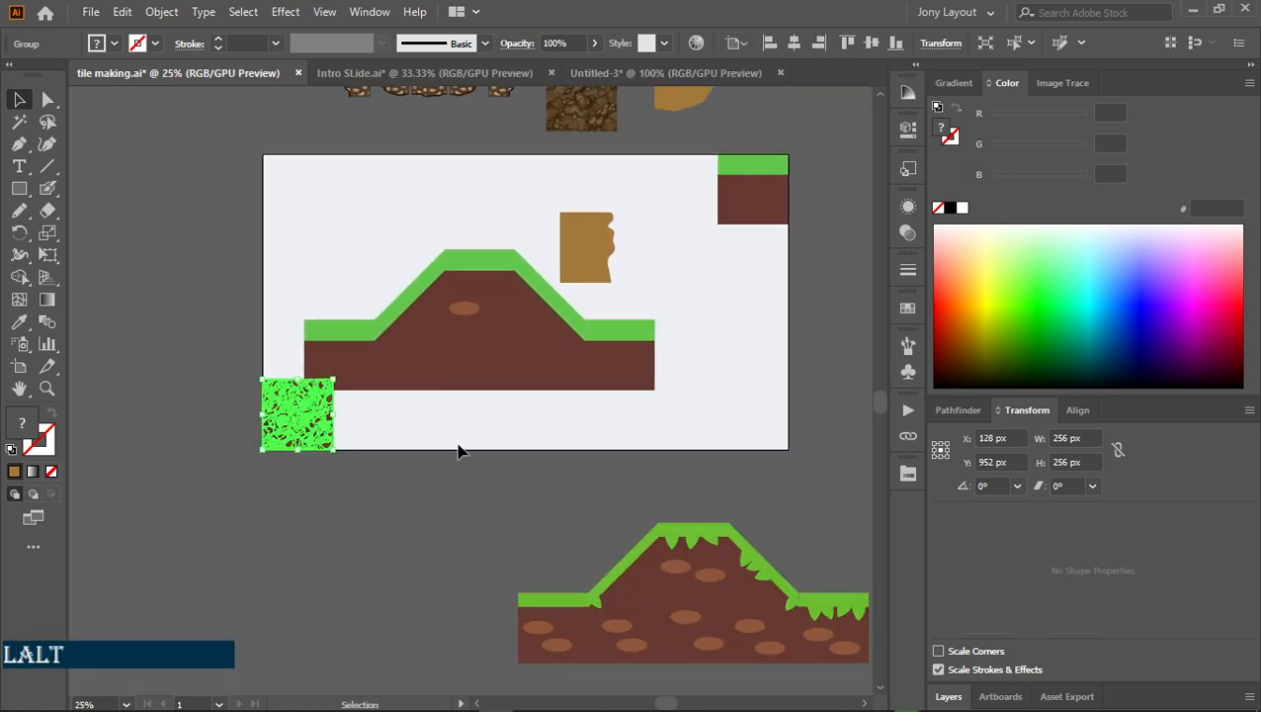
pyautogui.click(398, 443)
# Move the wavy-edged brown tile off the artboard, beyond its left edge
pyautogui.moveTo(374, 270); pyautogui.dragTo(576, 412)
pyautogui.click(583, 248)
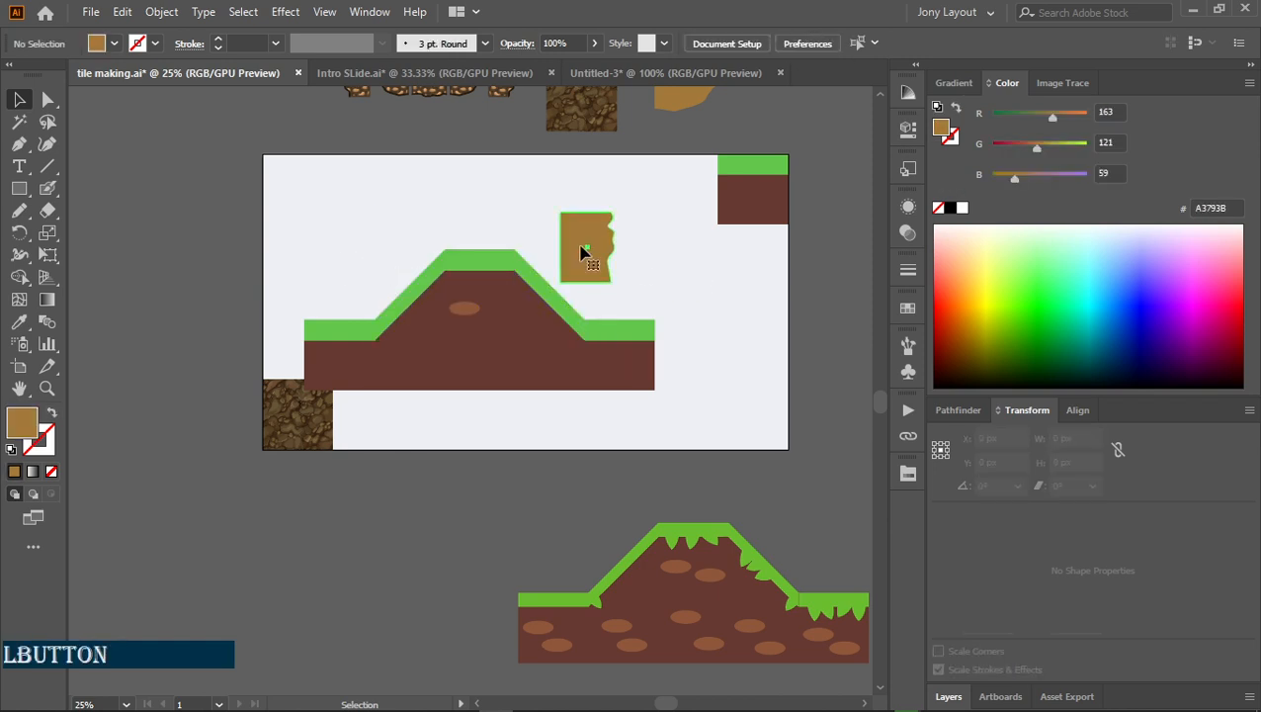
pyautogui.moveTo(583, 248); pyautogui.dragTo(152, 260)
# Move the complete hill up to the artboard's upper left, and place the wavy-edged tile below it beside the rocky tile
pyautogui.moveTo(326, 265); pyautogui.dragTo(676, 366)
pyautogui.moveTo(563, 368); pyautogui.dragTo(530, 273)
pyautogui.click(672, 390)
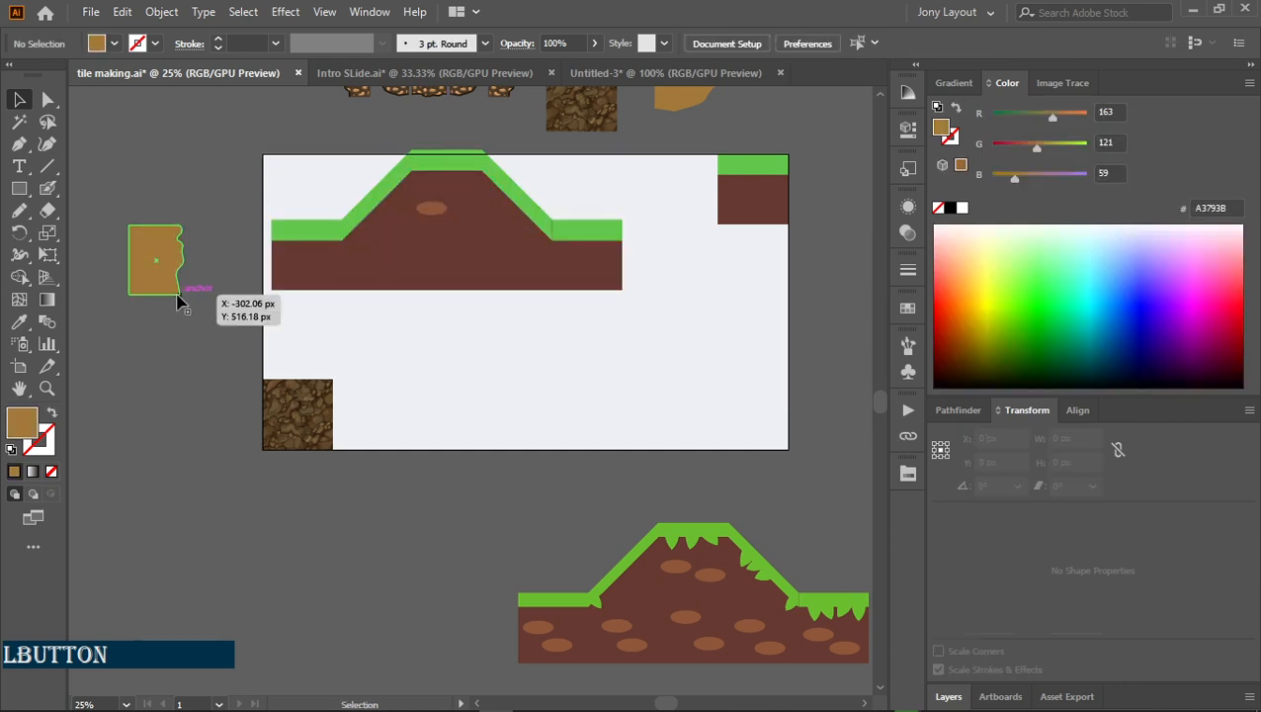
pyautogui.moveTo(169, 272); pyautogui.dragTo(448, 395)
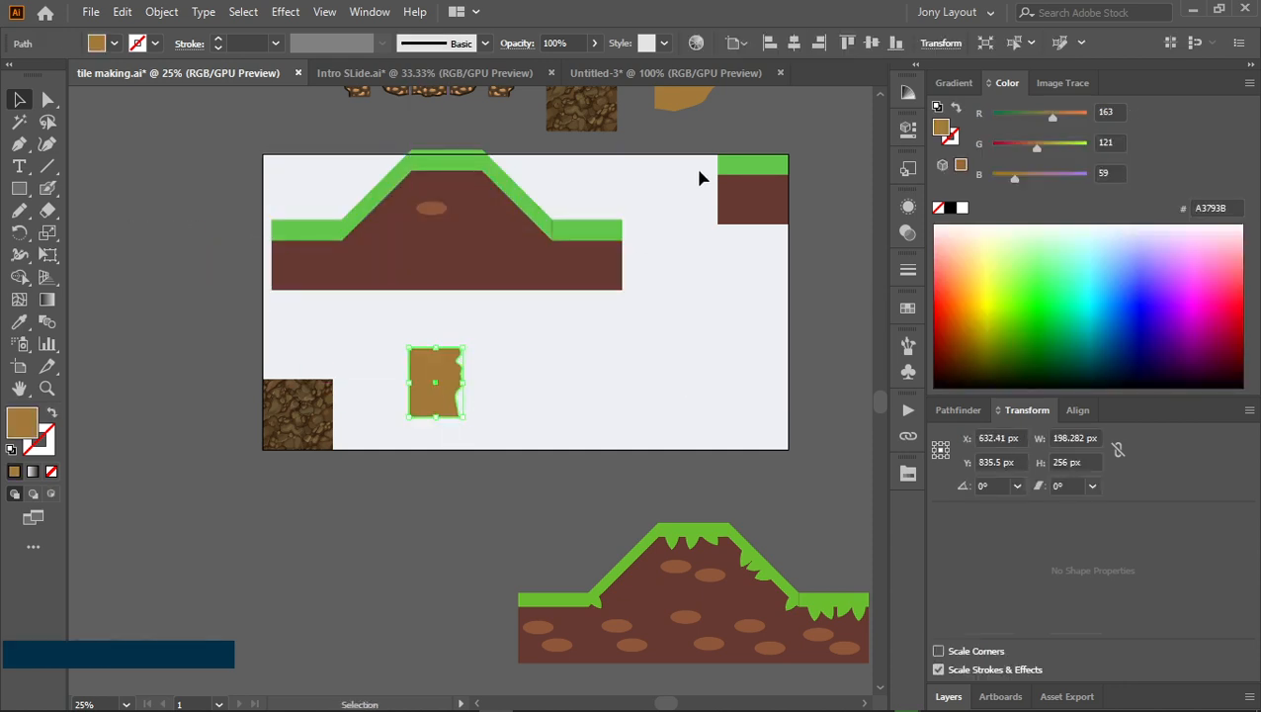
# Align the wavy-edged brown tile over the rocky tile at the artboard's lower-left corner, and clip the rocky texture to its shape
pyautogui.click(772, 44)
pyautogui.click(165, 358)
pyautogui.scroll(2, 165, 358)
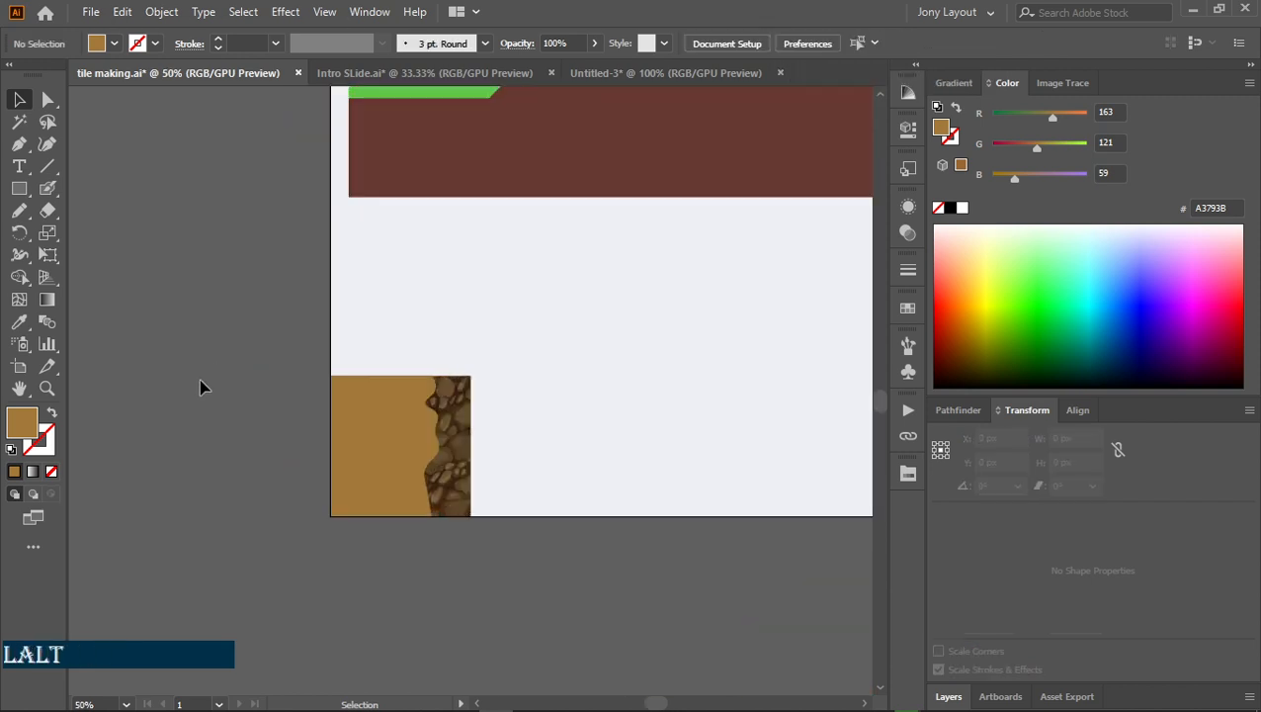
pyautogui.moveTo(284, 338); pyautogui.dragTo(546, 574)
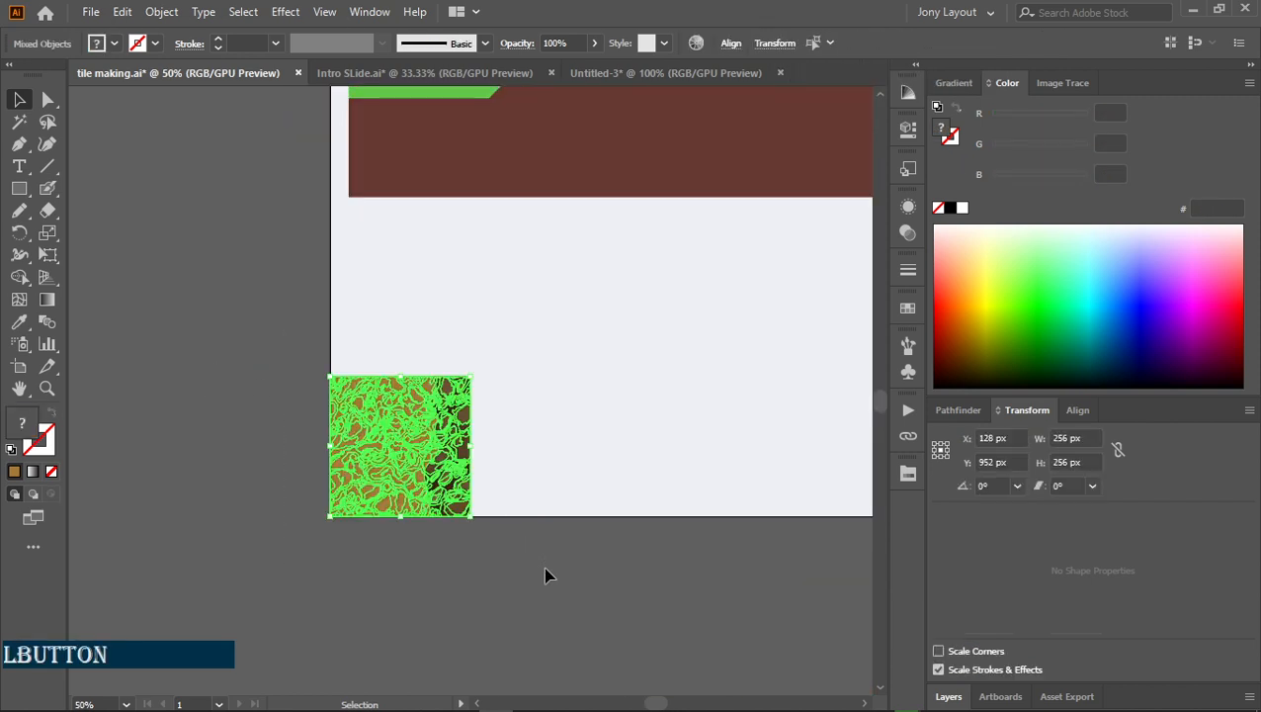
pyautogui.press('a')
pyautogui.hotkey('ctrl', '7')
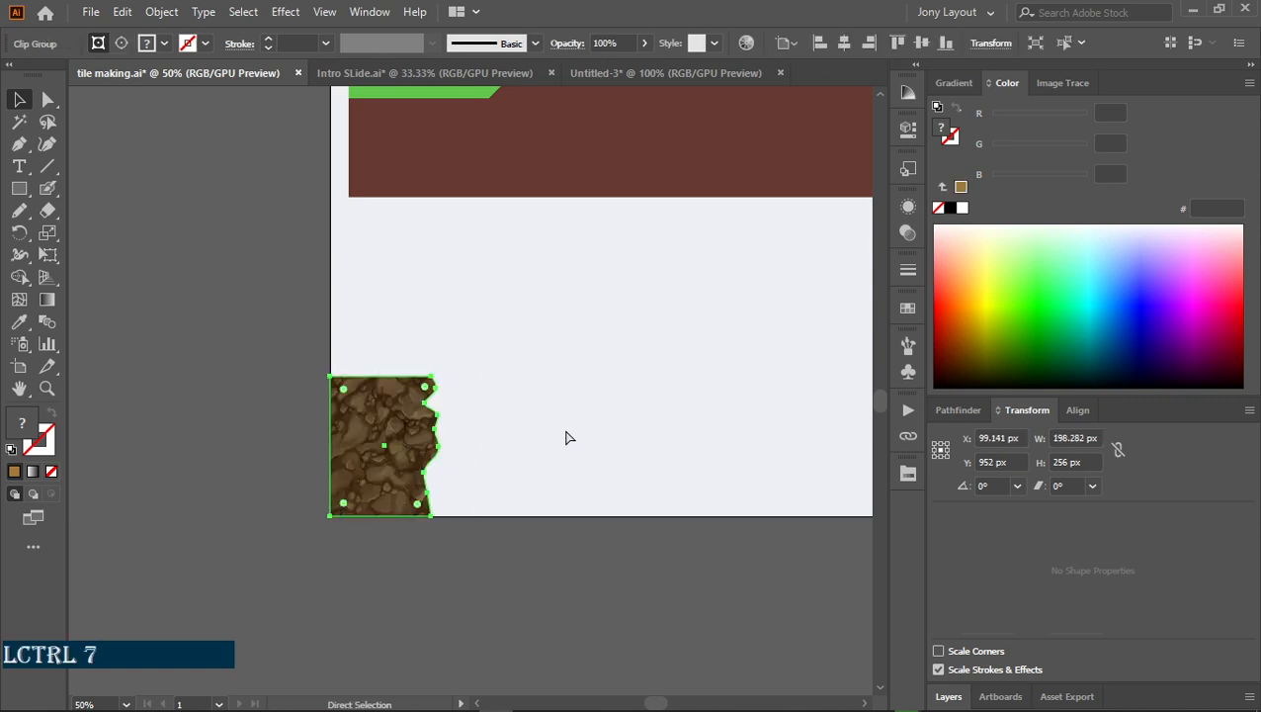
pyautogui.moveTo(254, 346); pyautogui.dragTo(522, 619)
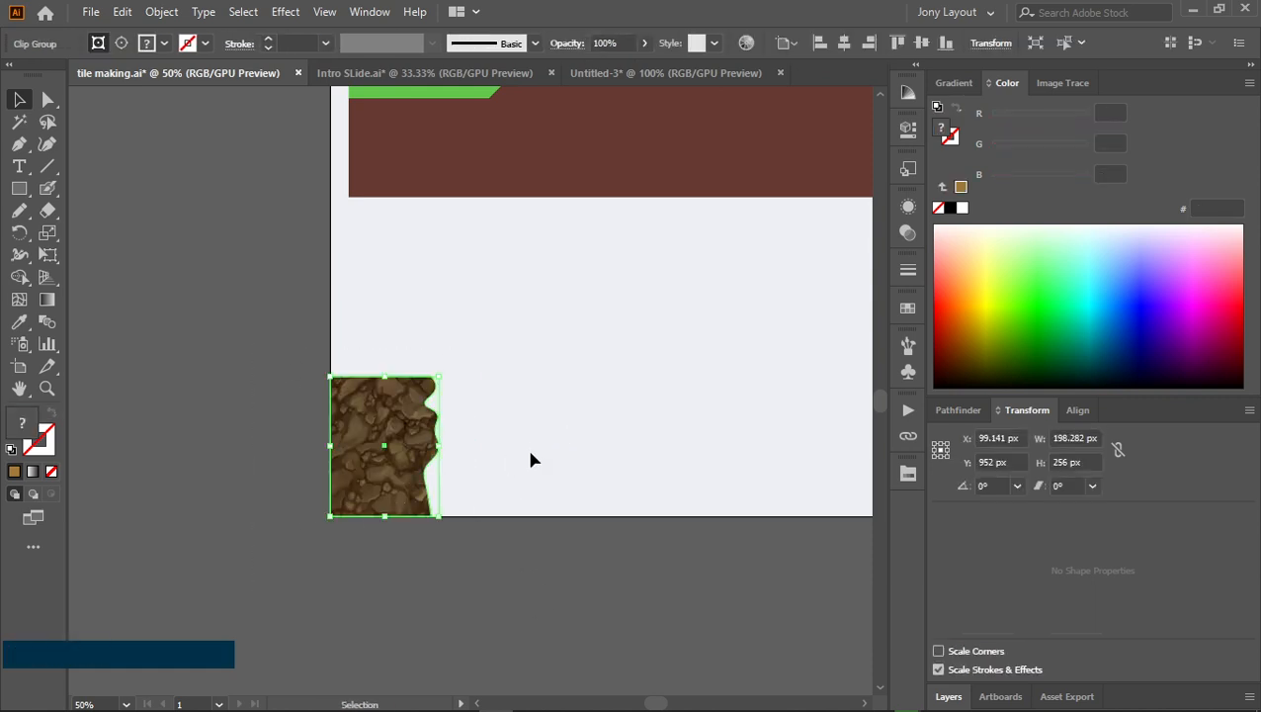
# Move the clipped rocky tile away from the artboard's corner to the open area beneath the hill, at about X 633 px, Y 798 px
pyautogui.click(525, 446)
pyautogui.click(373, 475)
pyautogui.moveTo(374, 475); pyautogui.dragTo(667, 389)
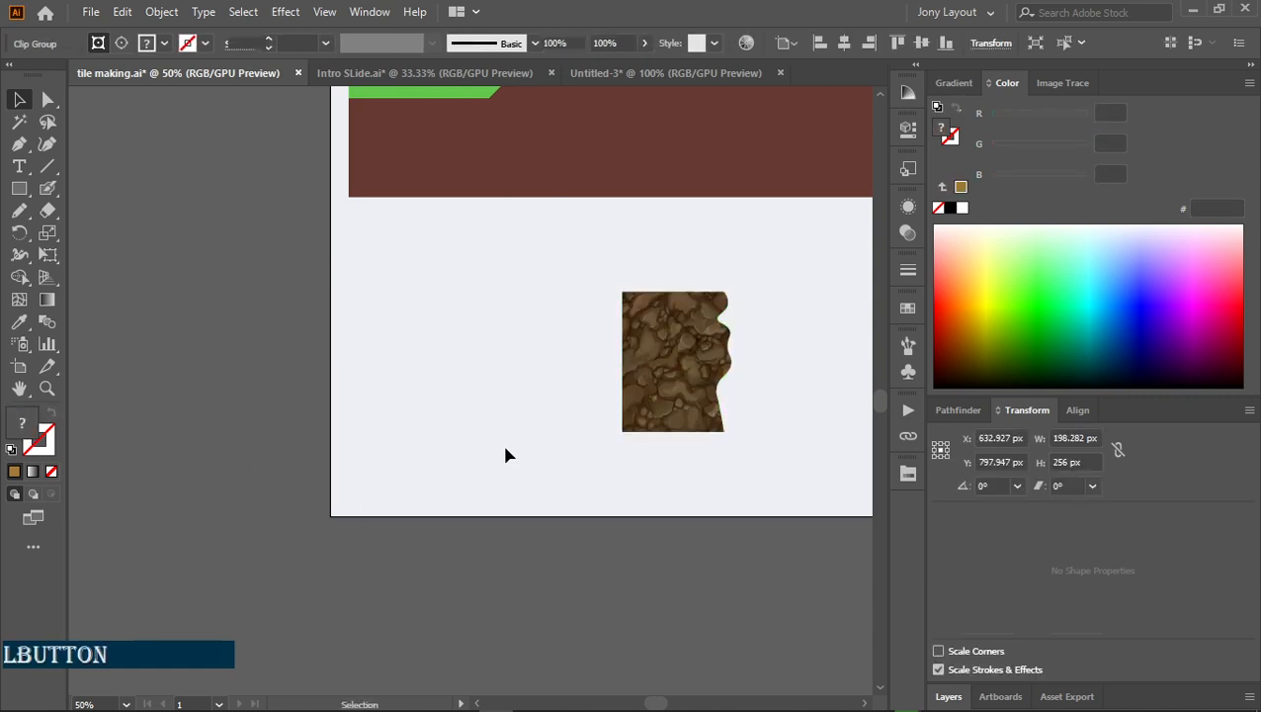
pyautogui.click(507, 454)
pyautogui.moveTo(767, 343); pyautogui.dragTo(629, 440)
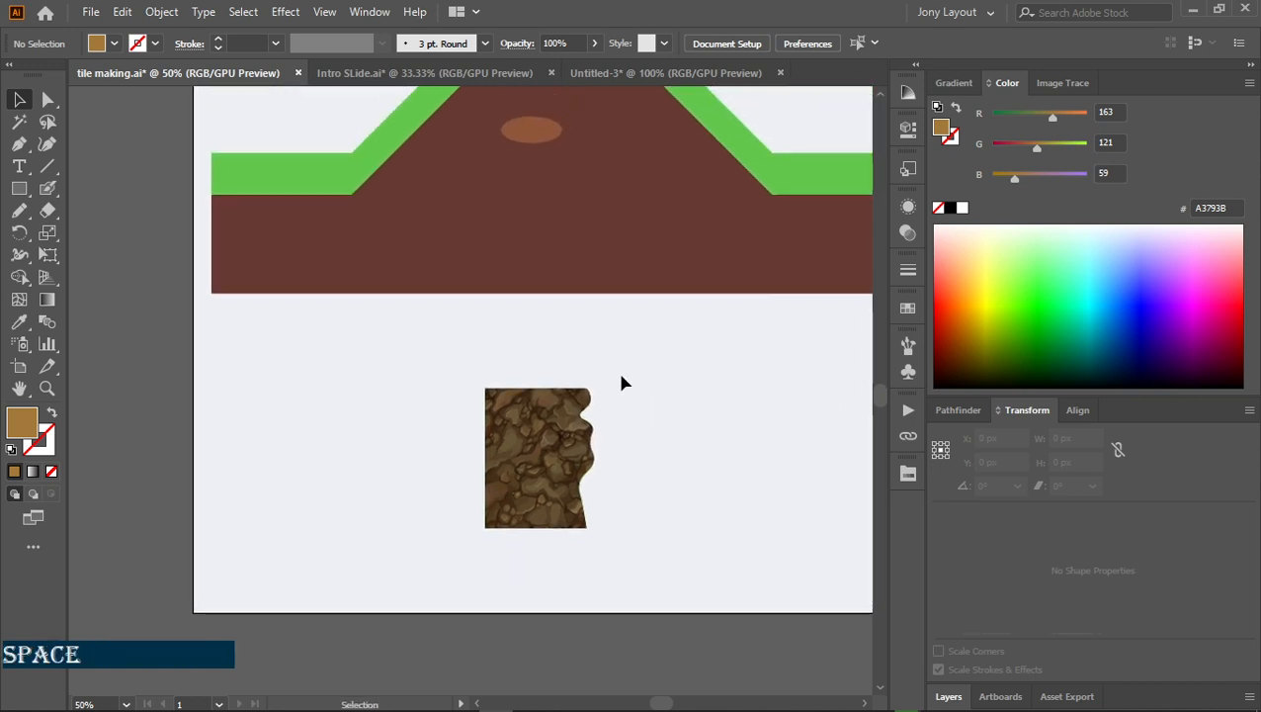
# Compare the clipped rocky tile with the edge tiles of the reference tileset above the artboard
pyautogui.press('alt')
pyautogui.moveTo(675, 392); pyautogui.dragTo(534, 543)
pyautogui.moveTo(692, 262); pyautogui.dragTo(495, 571)
pyautogui.moveTo(327, 608); pyautogui.dragTo(425, 493)
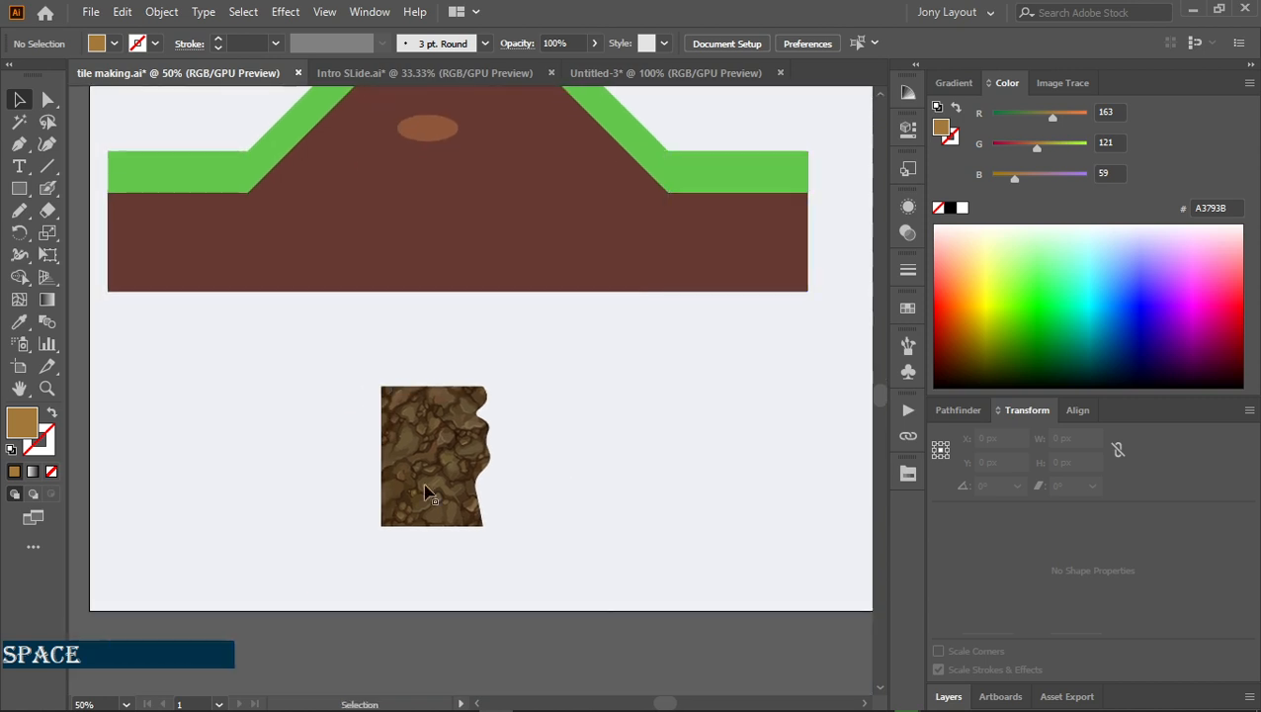
pyautogui.click(425, 492)
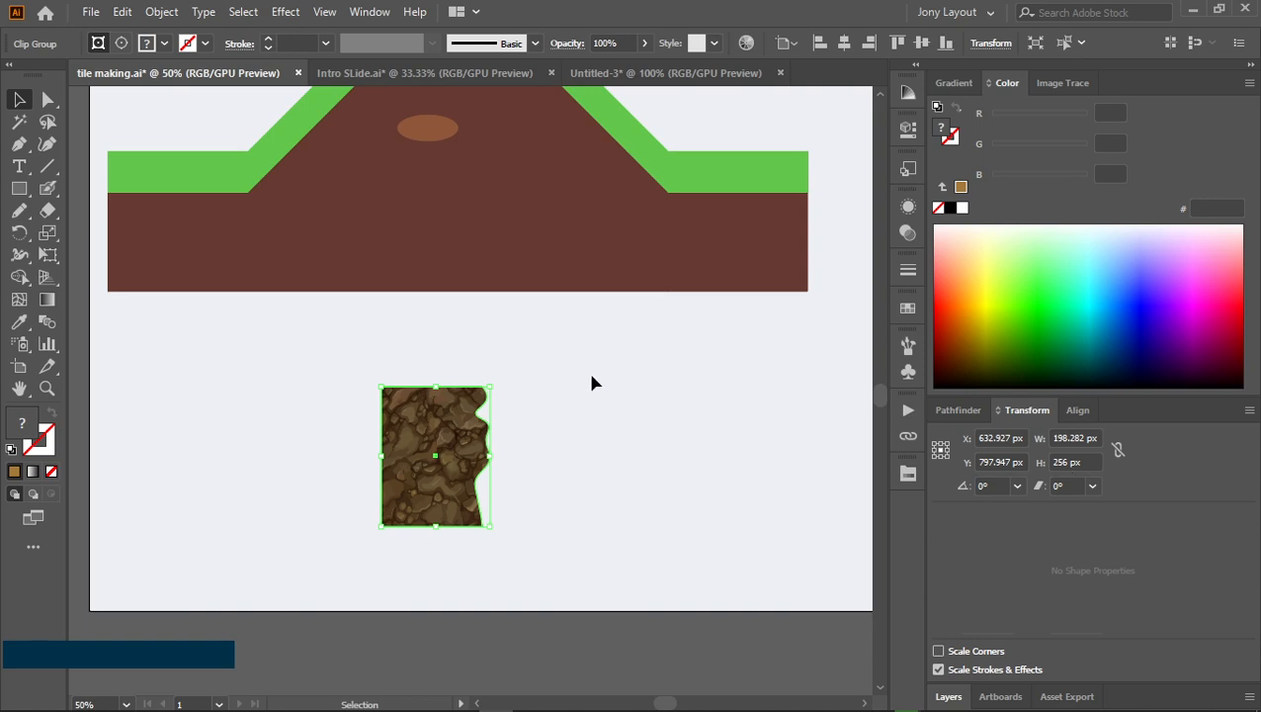
pyautogui.scroll(-2, 589, 377)
pyautogui.moveTo(699, 253); pyautogui.dragTo(667, 470)
pyautogui.scroll(2, 585, 405)
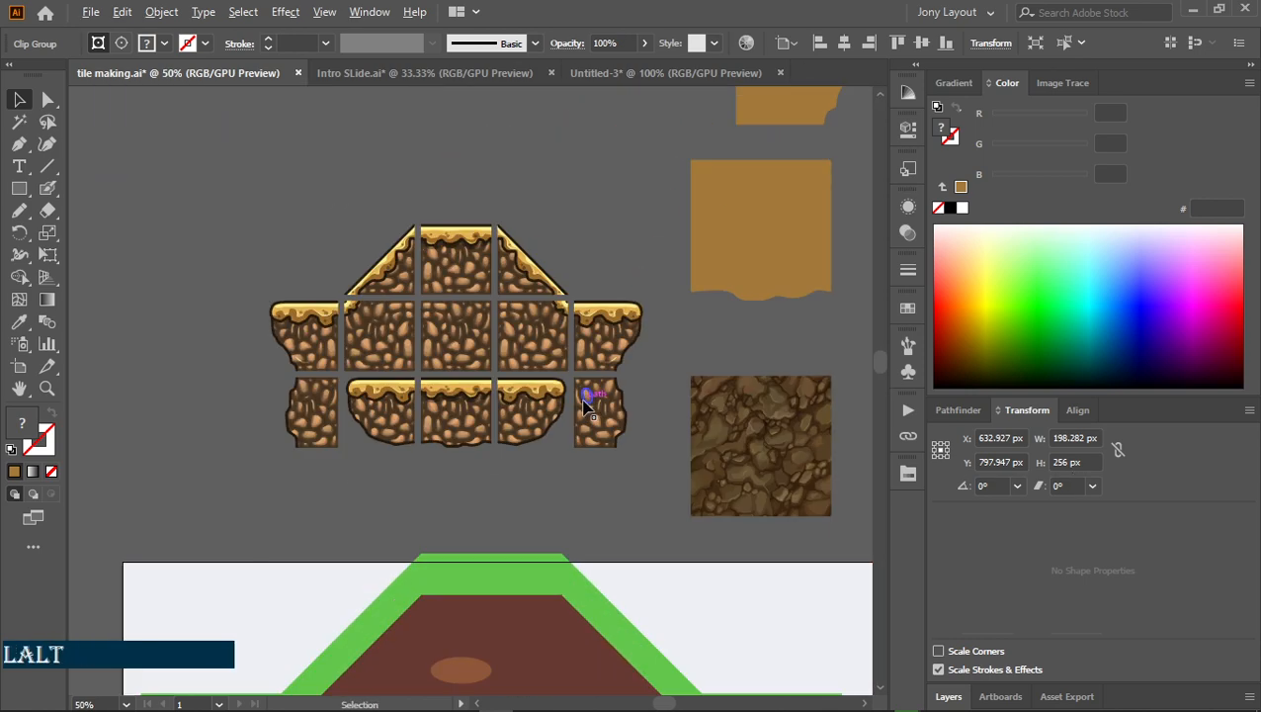
pyautogui.scroll(2, 585, 403)
pyautogui.moveTo(700, 320); pyautogui.dragTo(665, 135)
pyautogui.moveTo(682, 586); pyautogui.dragTo(585, 439)
pyautogui.scroll(-2, 585, 439)
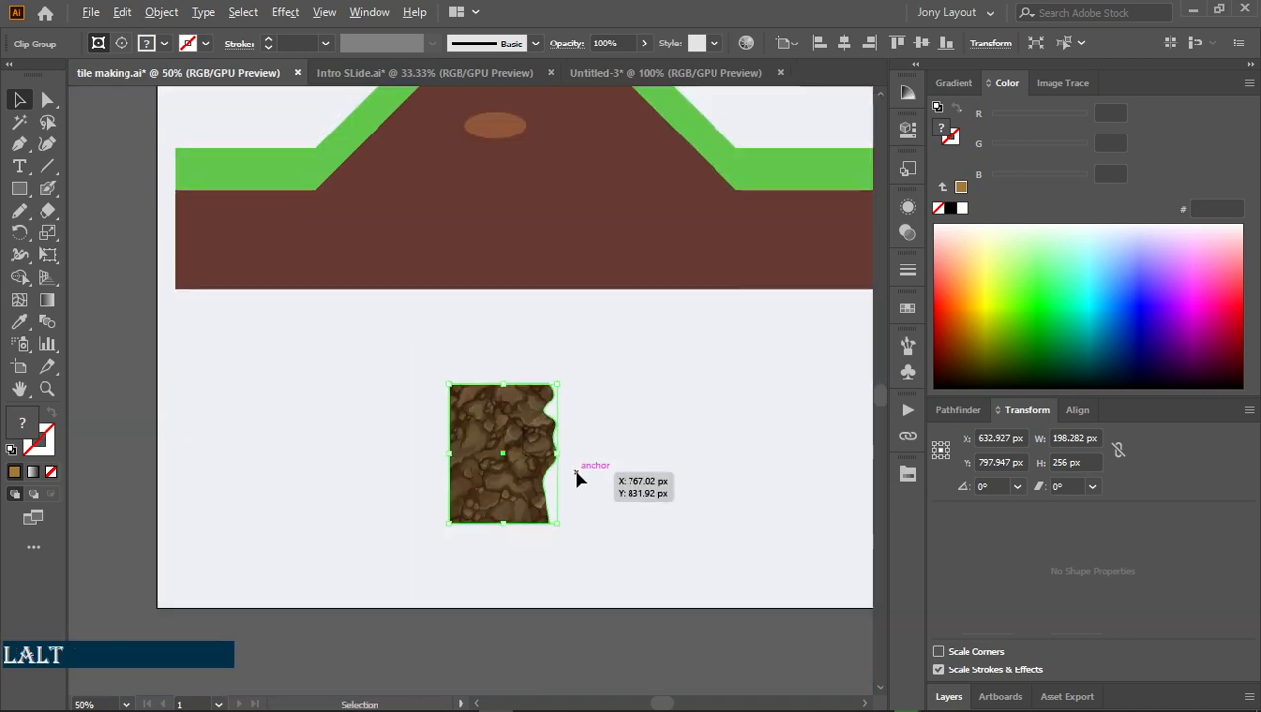
# Recolor the clipped rocky tile's whole palette to dark purple, shifting its base colour to about hue 255°, saturation 65% and brightness 19%
pyautogui.moveTo(406, 373); pyautogui.dragTo(644, 597)
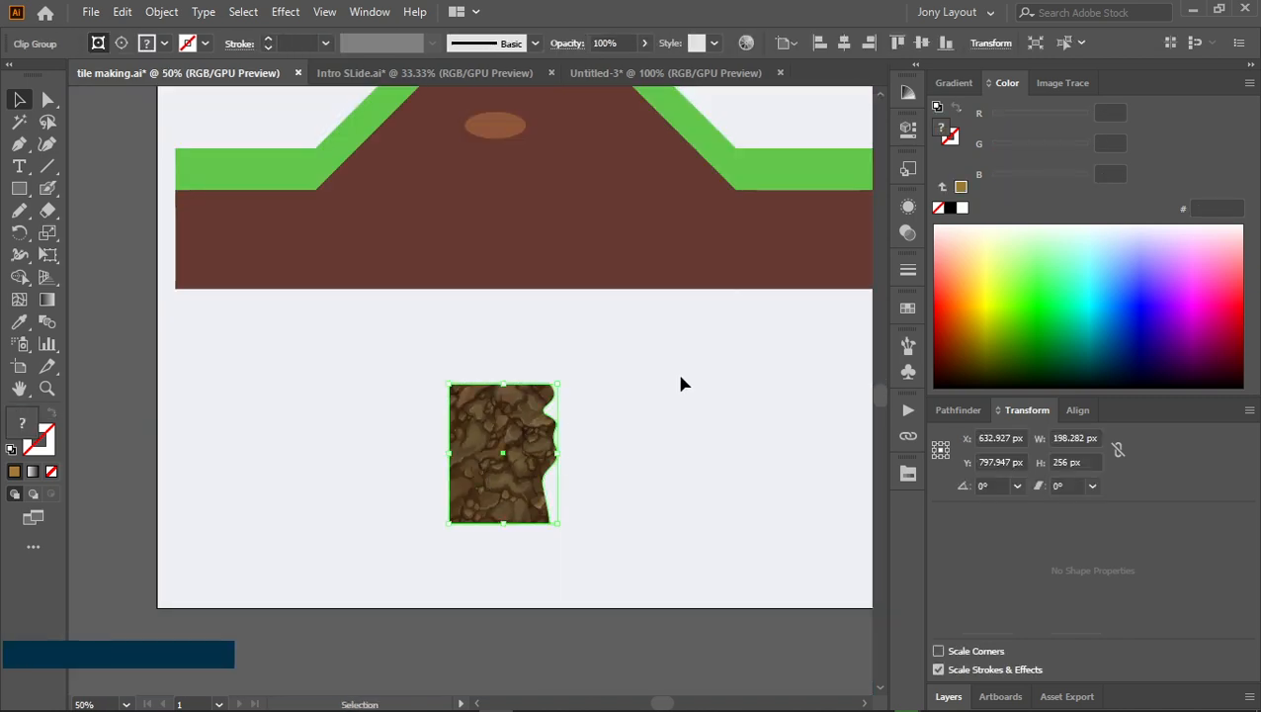
pyautogui.click(746, 42)
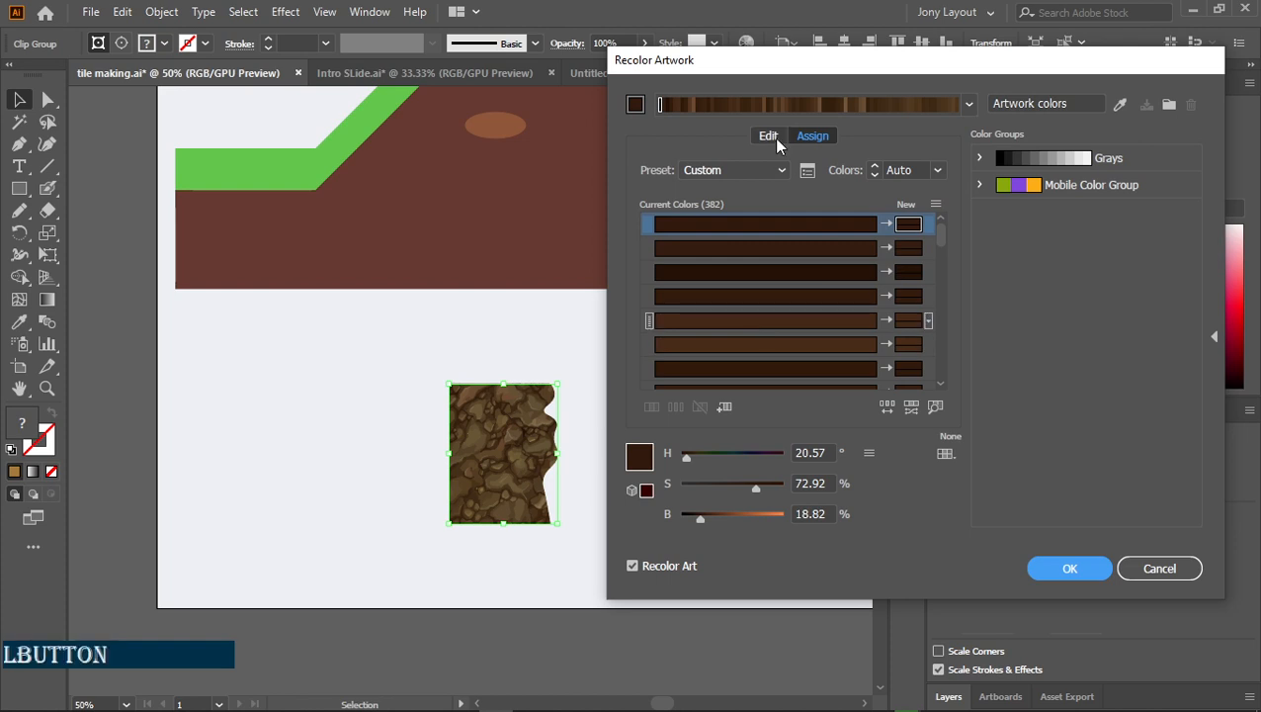
pyautogui.click(769, 135)
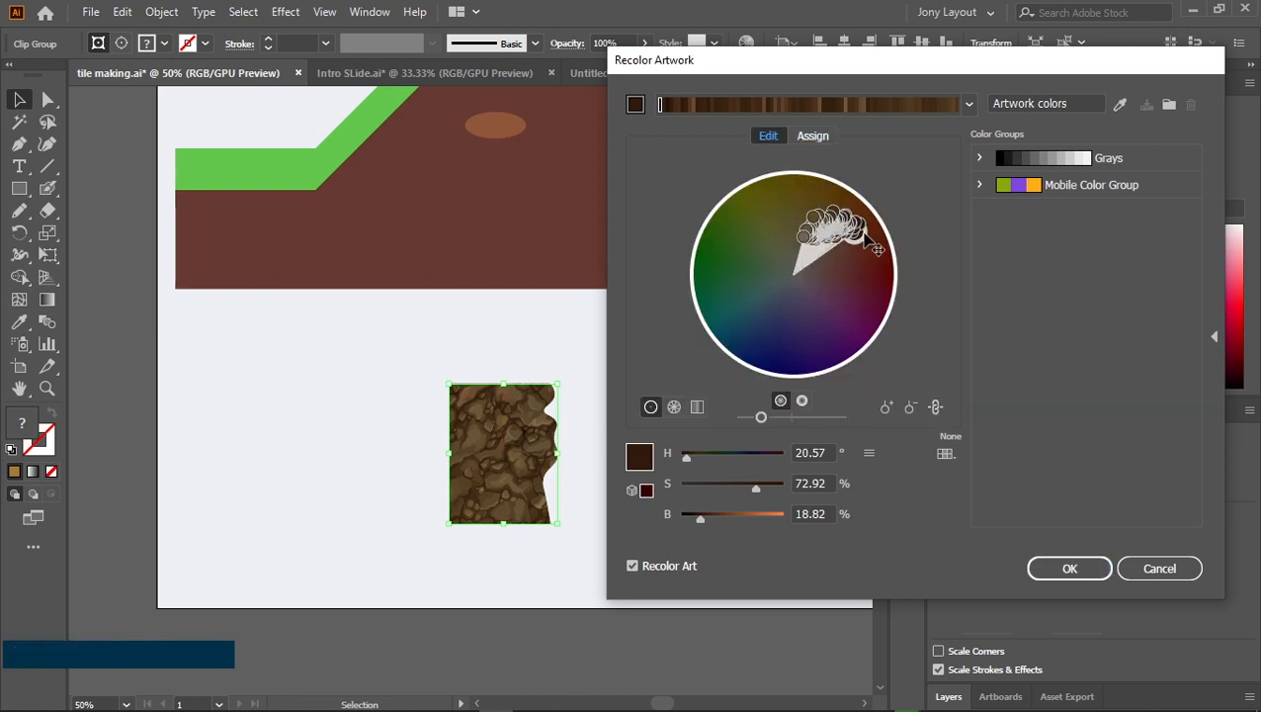
pyautogui.moveTo(867, 240); pyautogui.dragTo(869, 308)
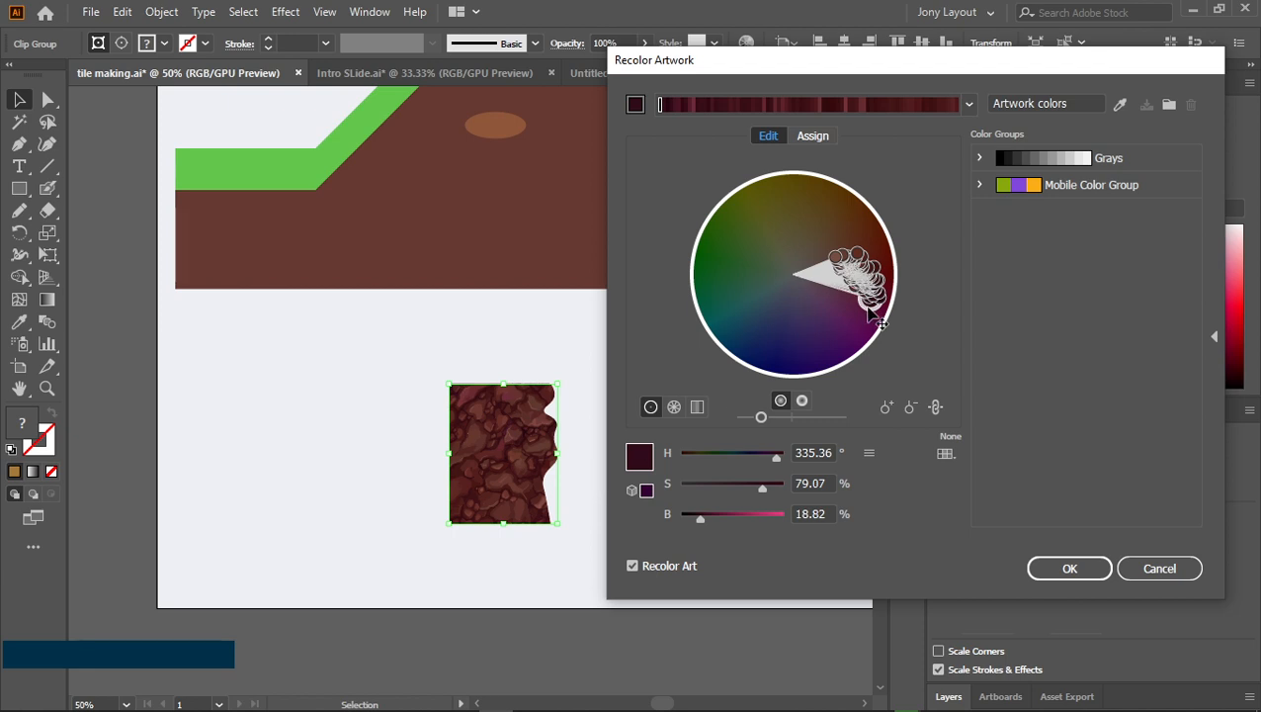
pyautogui.moveTo(867, 314); pyautogui.dragTo(806, 360)
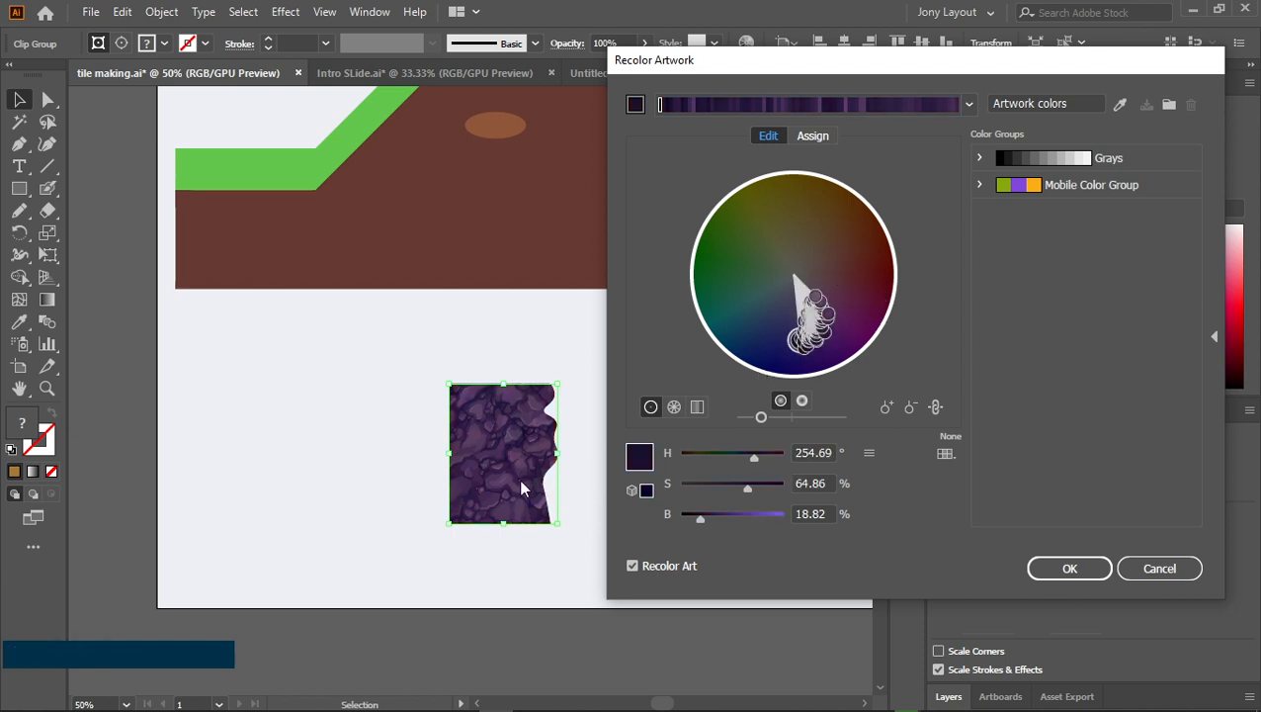
pyautogui.click(1048, 571)
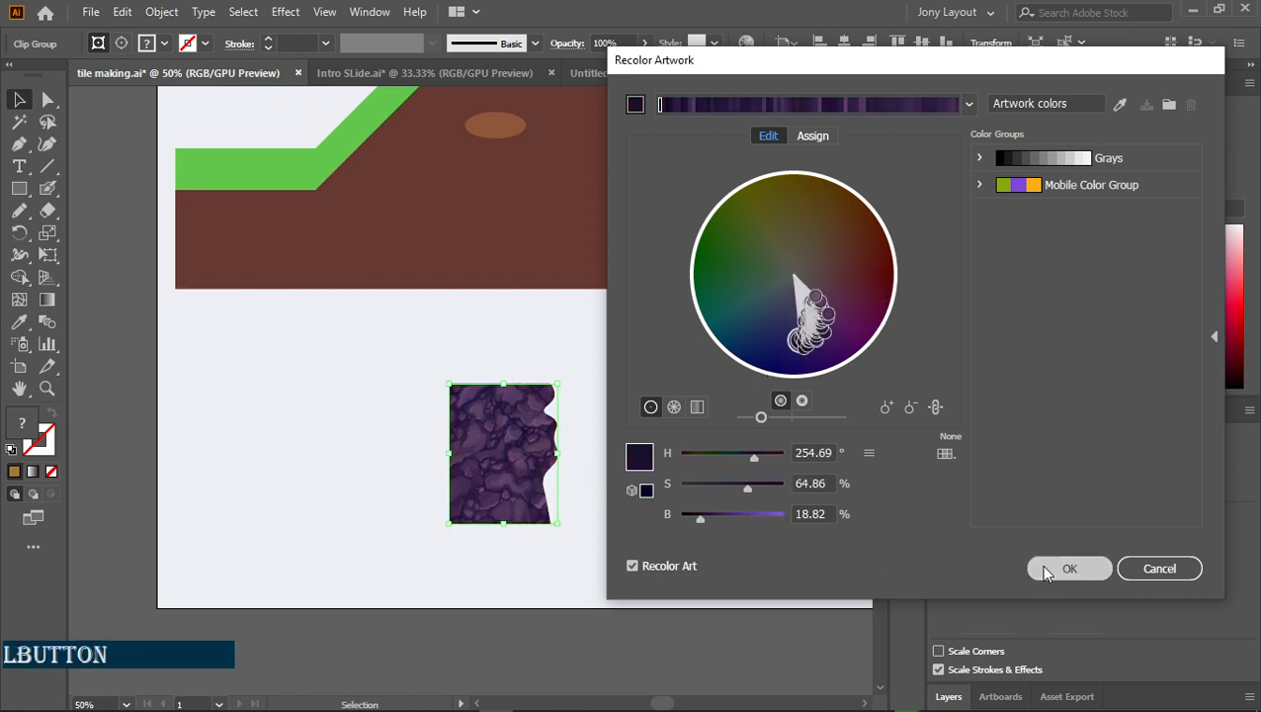
pyautogui.click(605, 448)
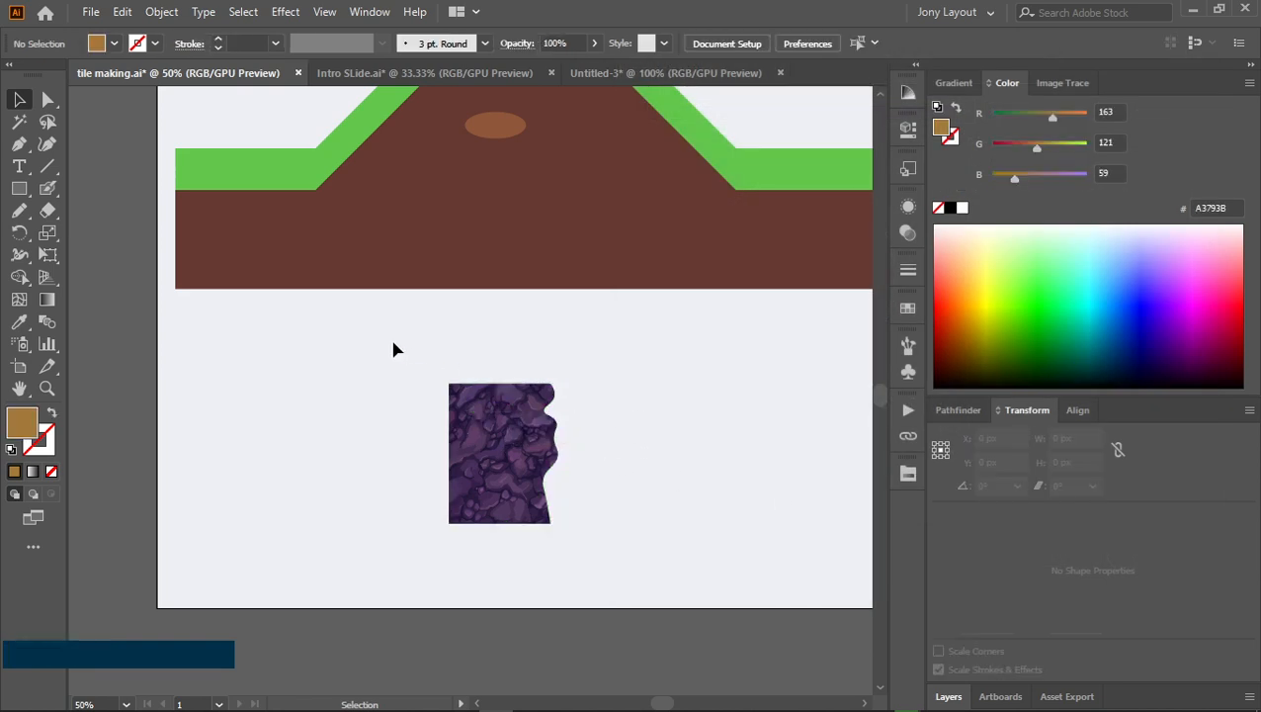
pyautogui.moveTo(391, 348); pyautogui.dragTo(641, 585)
pyautogui.click(632, 474)
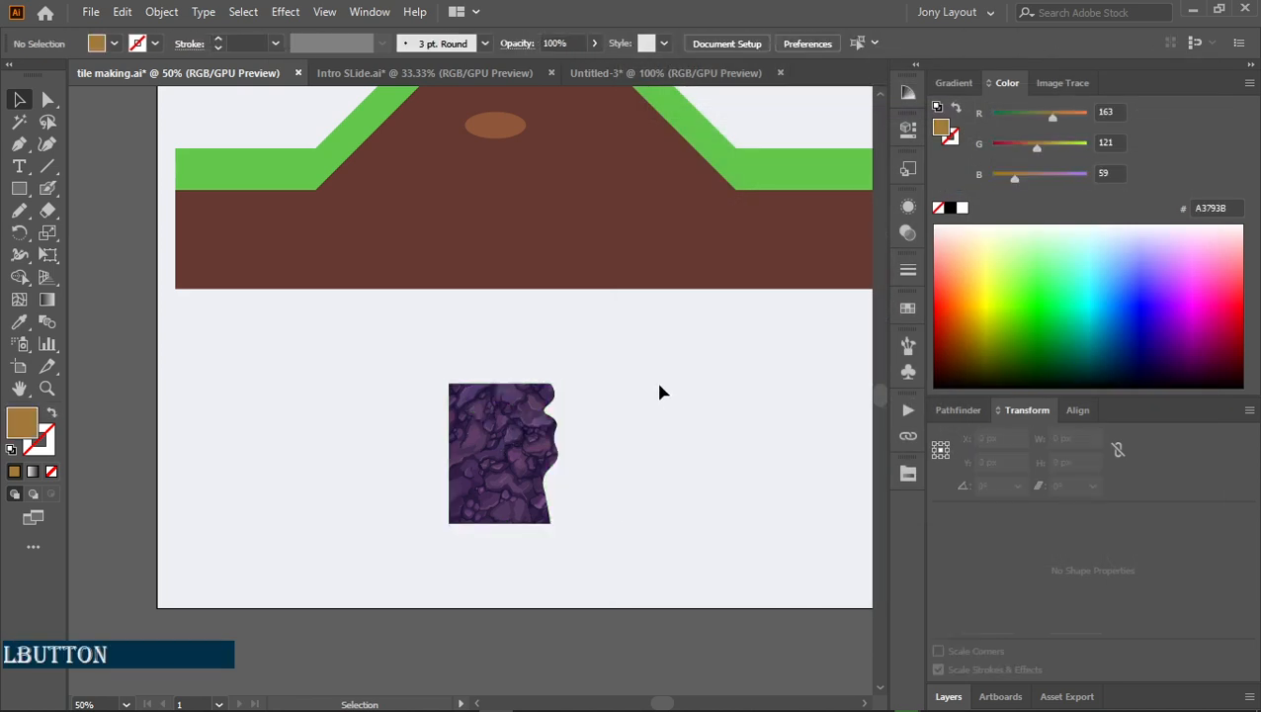
# Review the reference tileset, the plain brown tile shapes and the rocky texture above the artboard, as well as the hill's grass and soil
pyautogui.moveTo(659, 392); pyautogui.dragTo(563, 349)
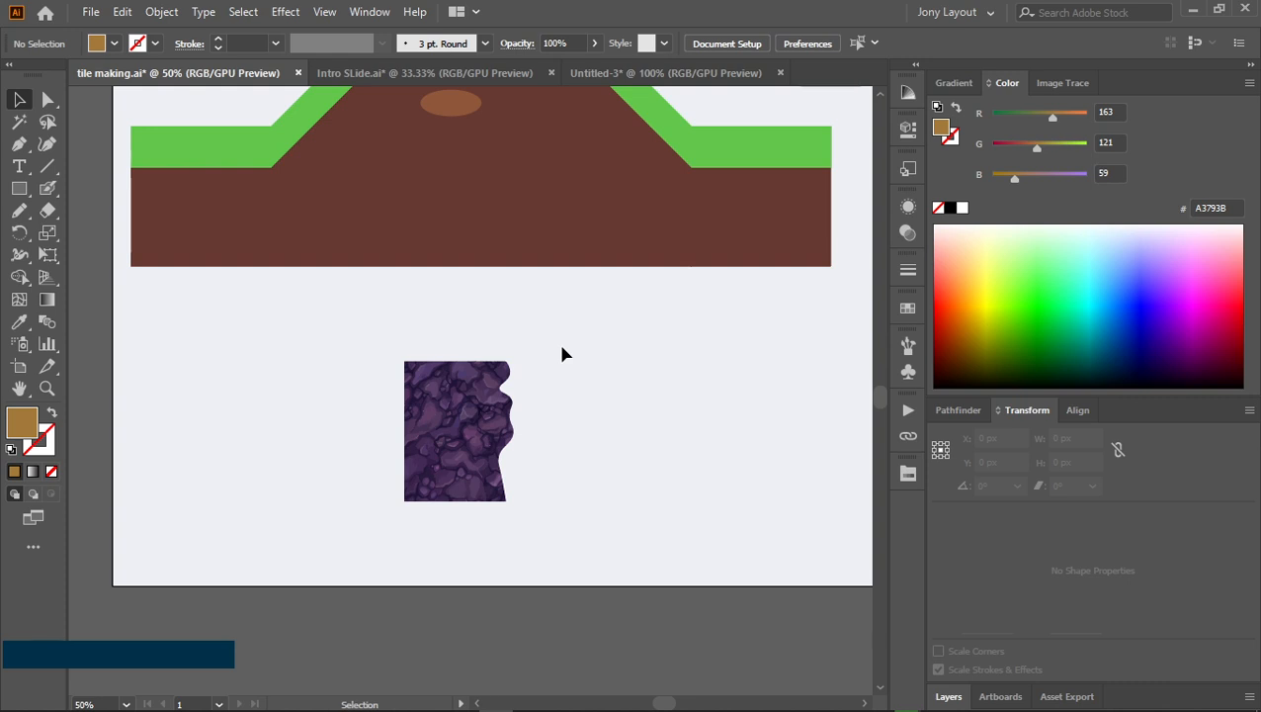
pyautogui.moveTo(594, 323); pyautogui.dragTo(559, 546)
pyautogui.moveTo(535, 160)
pyautogui.mouseDown()
pyautogui.moveTo(581, 332)
pyautogui.moveTo(471, 386)
pyautogui.mouseUp()
pyautogui.moveTo(695, 326); pyautogui.dragTo(565, 335)
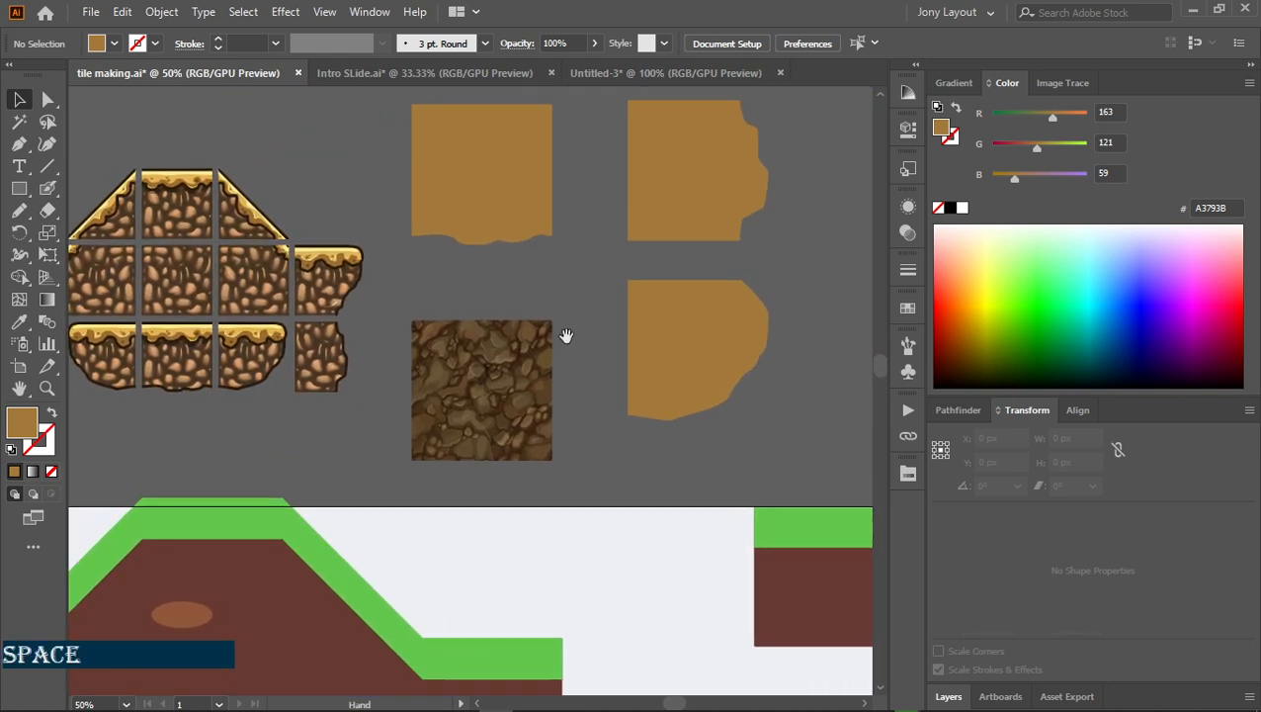
pyautogui.moveTo(659, 265); pyautogui.dragTo(524, 382)
pyautogui.moveTo(537, 330)
pyautogui.mouseDown()
pyautogui.moveTo(599, 534)
pyautogui.moveTo(695, 416)
pyautogui.moveTo(624, 346)
pyautogui.moveTo(634, 258)
pyautogui.moveTo(562, 346)
pyautogui.mouseUp()
pyautogui.moveTo(462, 203); pyautogui.dragTo(439, 296)
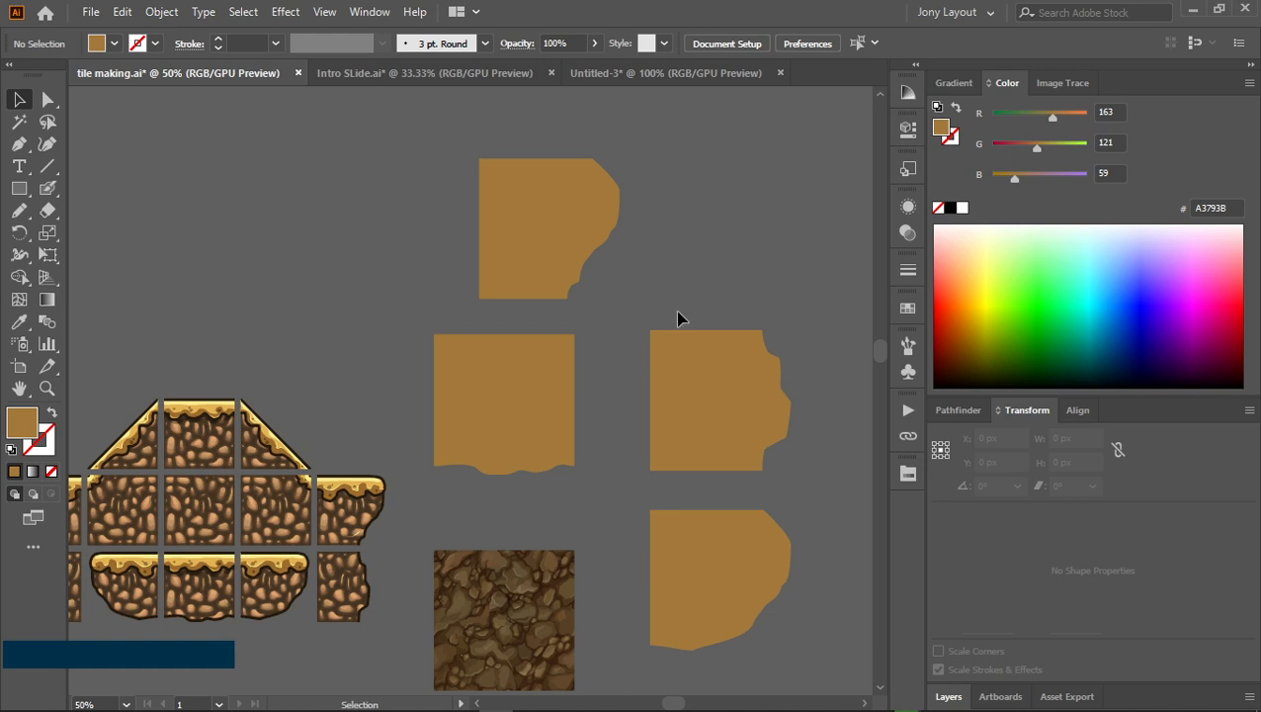
pyautogui.press('space')
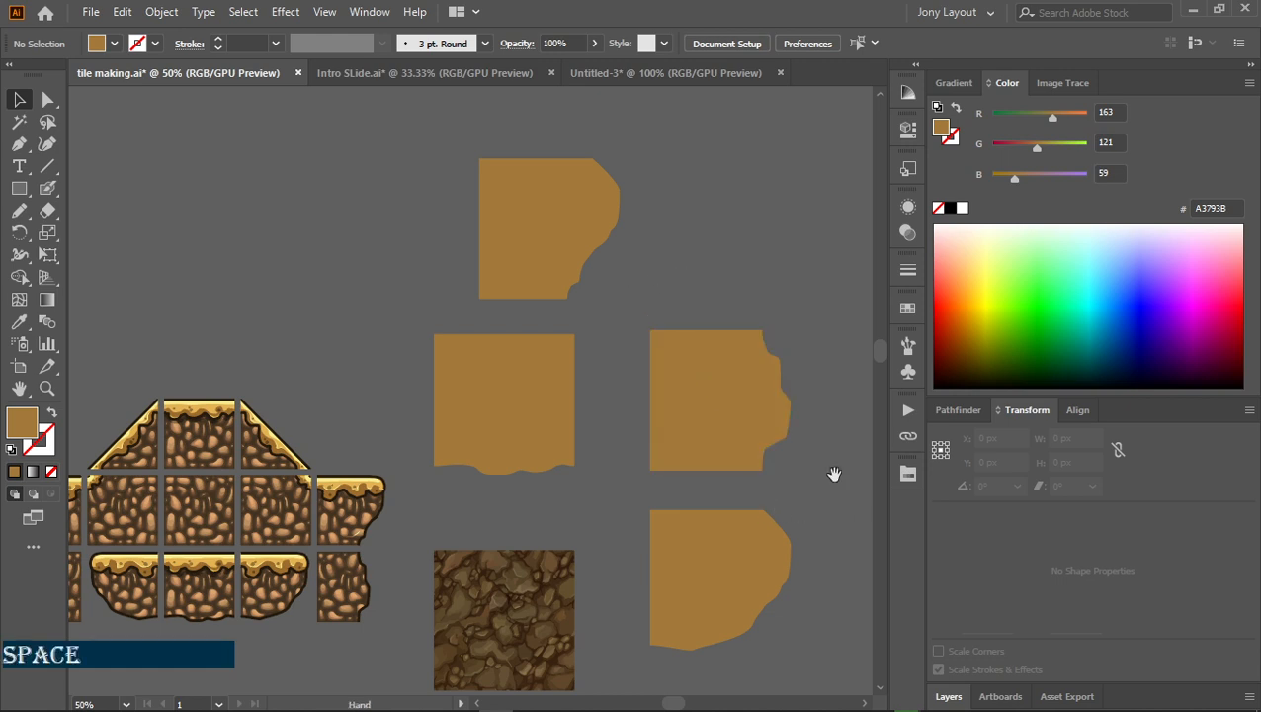
pyautogui.moveTo(855, 509)
pyautogui.mouseDown()
pyautogui.moveTo(751, 276)
pyautogui.moveTo(758, 256)
pyautogui.mouseUp()
pyautogui.moveTo(554, 520); pyautogui.dragTo(757, 282)
pyautogui.moveTo(635, 629); pyautogui.dragTo(635, 430)
pyautogui.moveTo(657, 339)
pyautogui.mouseDown()
pyautogui.moveTo(581, 475)
pyautogui.moveTo(600, 371)
pyautogui.mouseUp()
pyautogui.moveTo(484, 137); pyautogui.dragTo(472, 355)
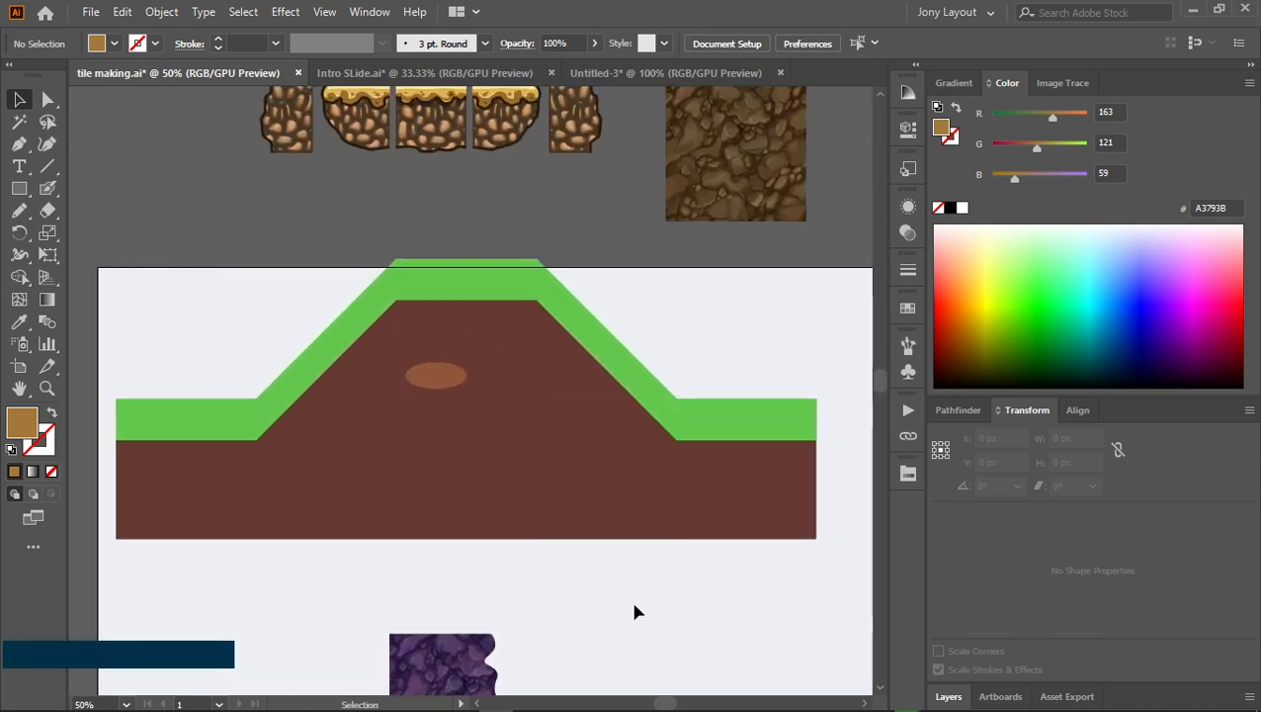
pyautogui.press('space')
pyautogui.moveTo(636, 608); pyautogui.dragTo(615, 492)
pyautogui.press('space')
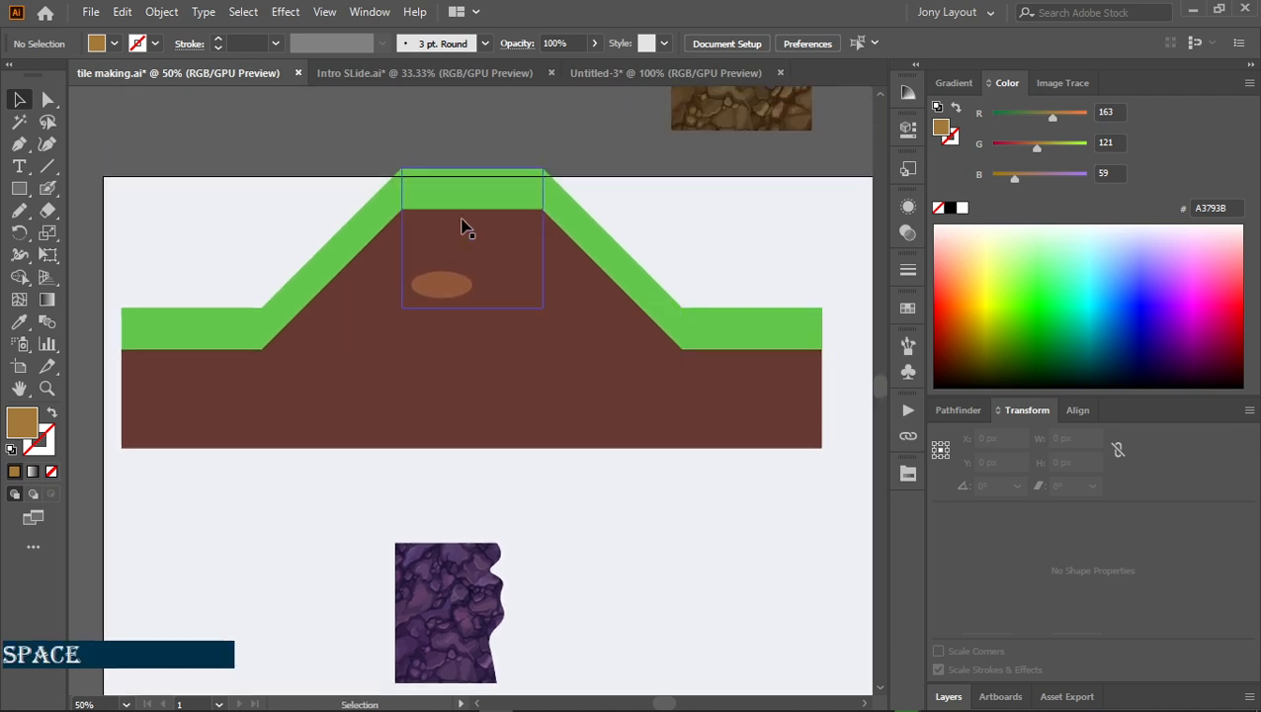
pyautogui.scroll(3, 443, 213)
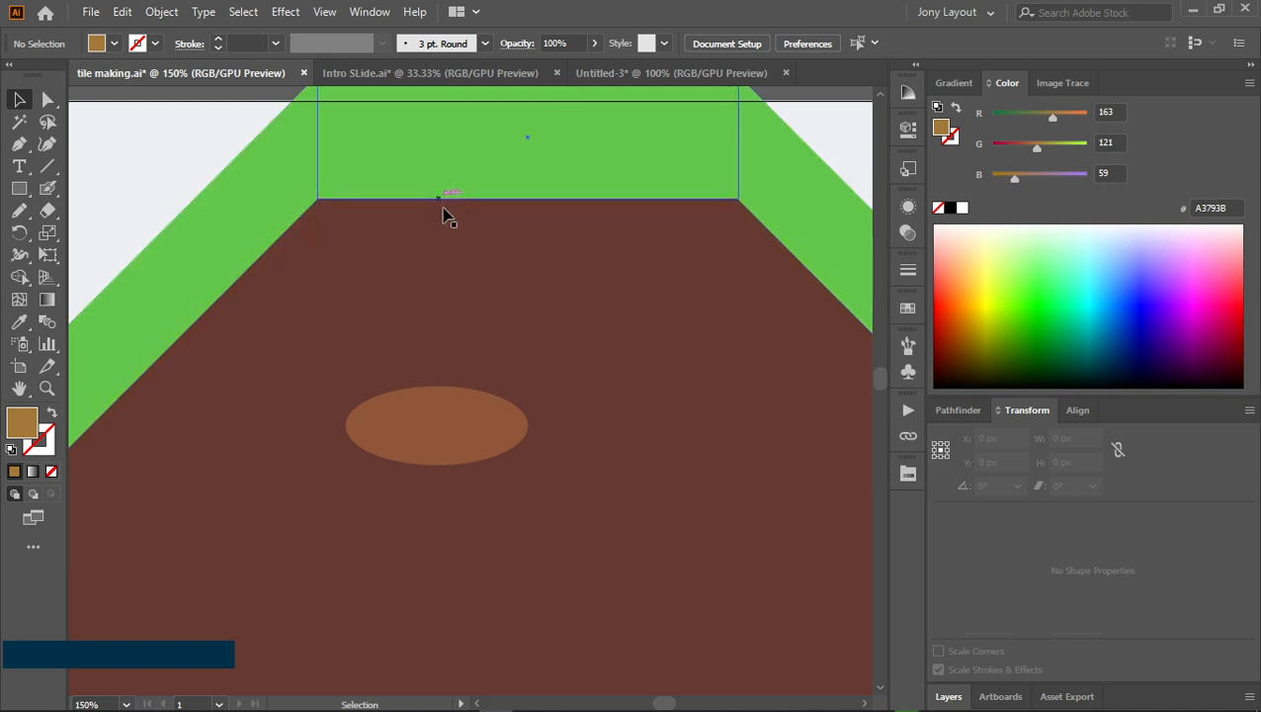
# Inspect the shaded grass-and-soil tile in Untitled-3 and the title slide in Intro SLide.ai, and return to tile making.ai
pyautogui.click(682, 73)
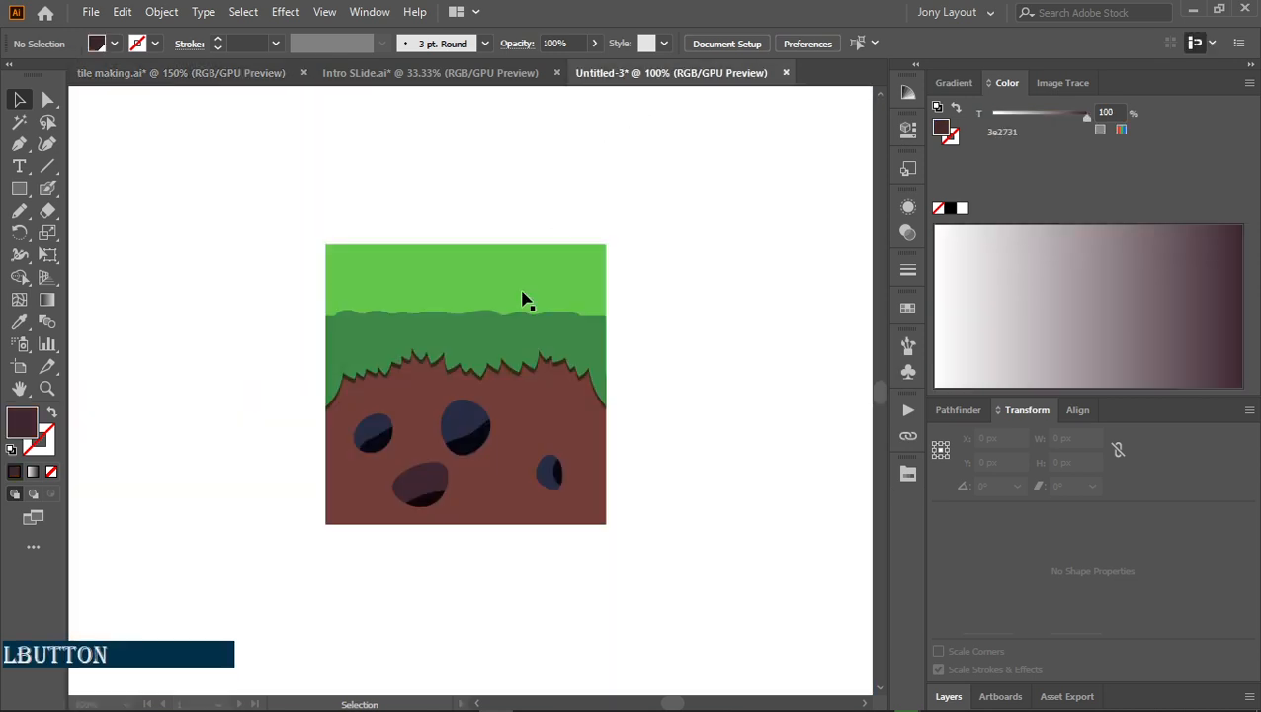
pyautogui.scroll(3, 447, 410)
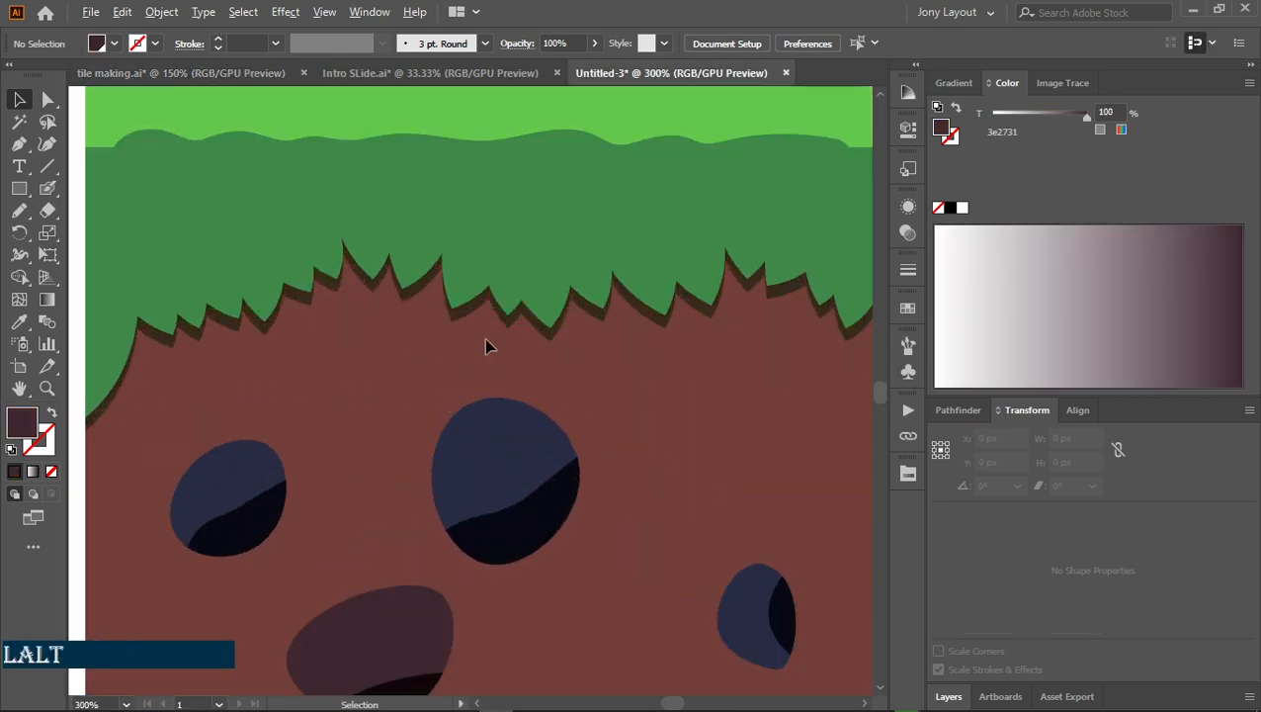
pyautogui.scroll(-1, 485, 344)
pyautogui.click(473, 72)
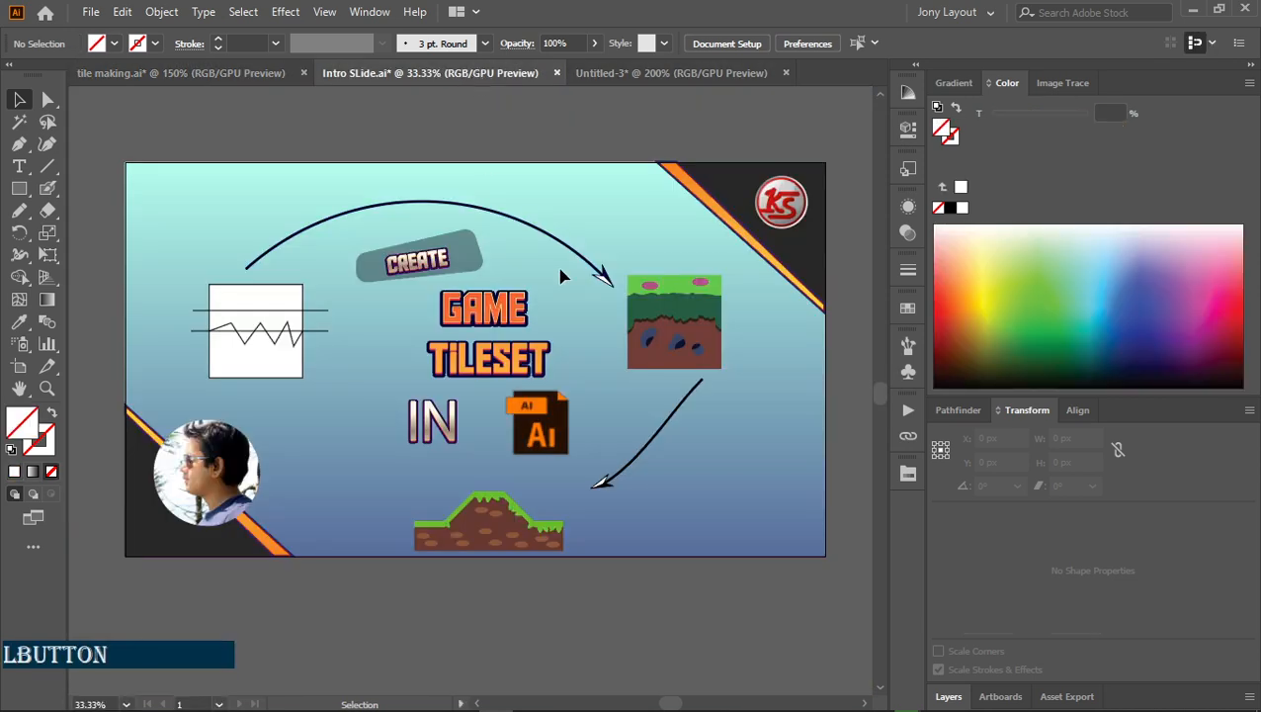
pyautogui.click(187, 74)
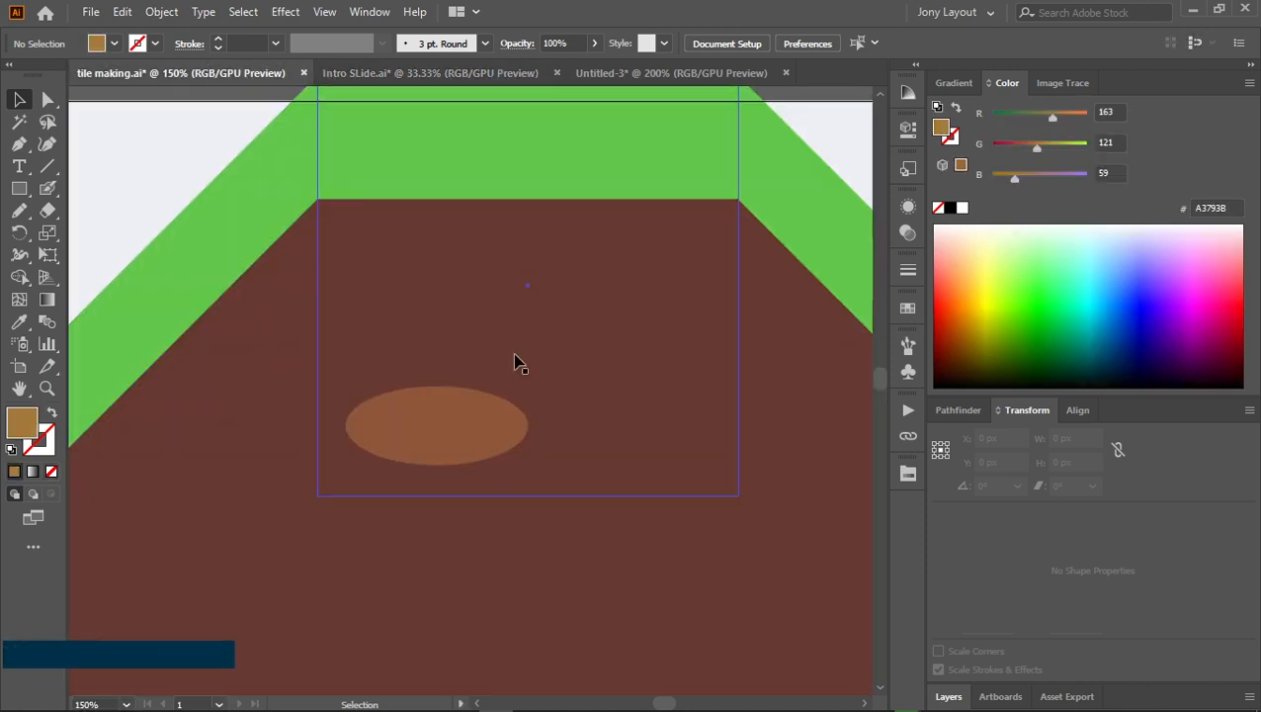
# Examine the purple rocky tile's stone texture and wavy edge up close
pyautogui.scroll(-2, 515, 363)
pyautogui.moveTo(617, 616); pyautogui.dragTo(622, 292)
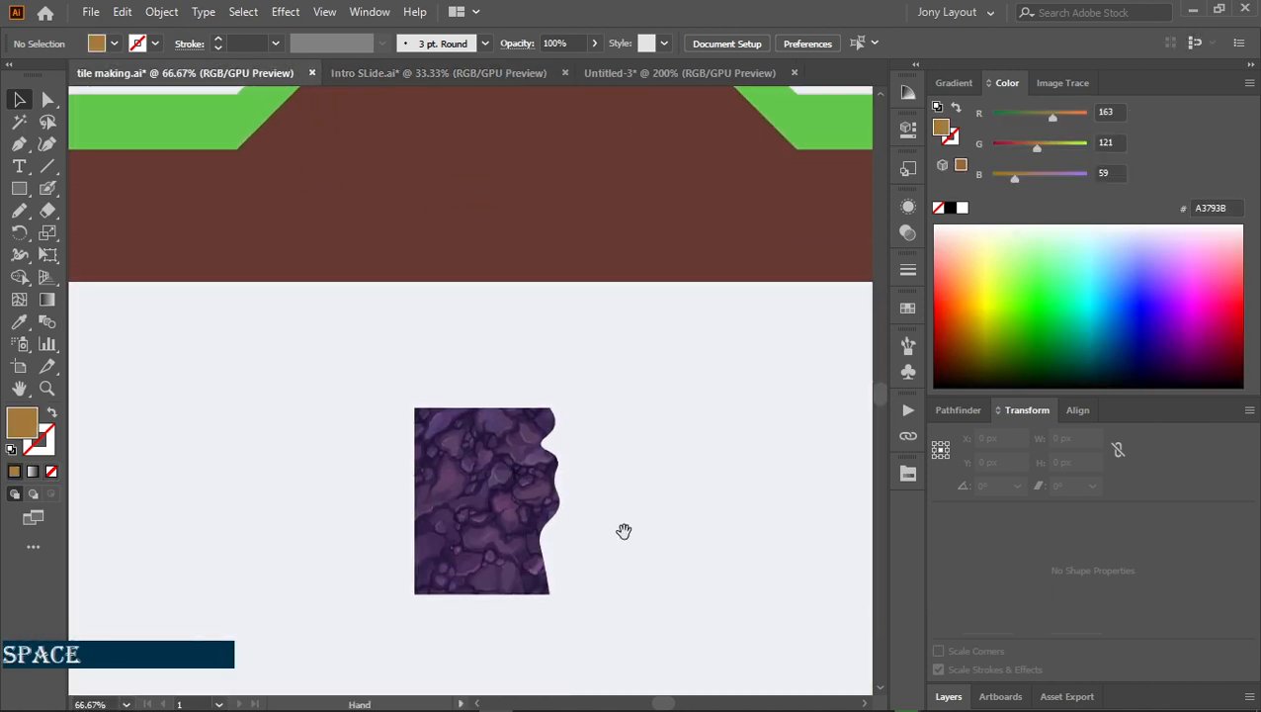
pyautogui.moveTo(623, 530); pyautogui.dragTo(620, 428)
pyautogui.scroll(2, 477, 422)
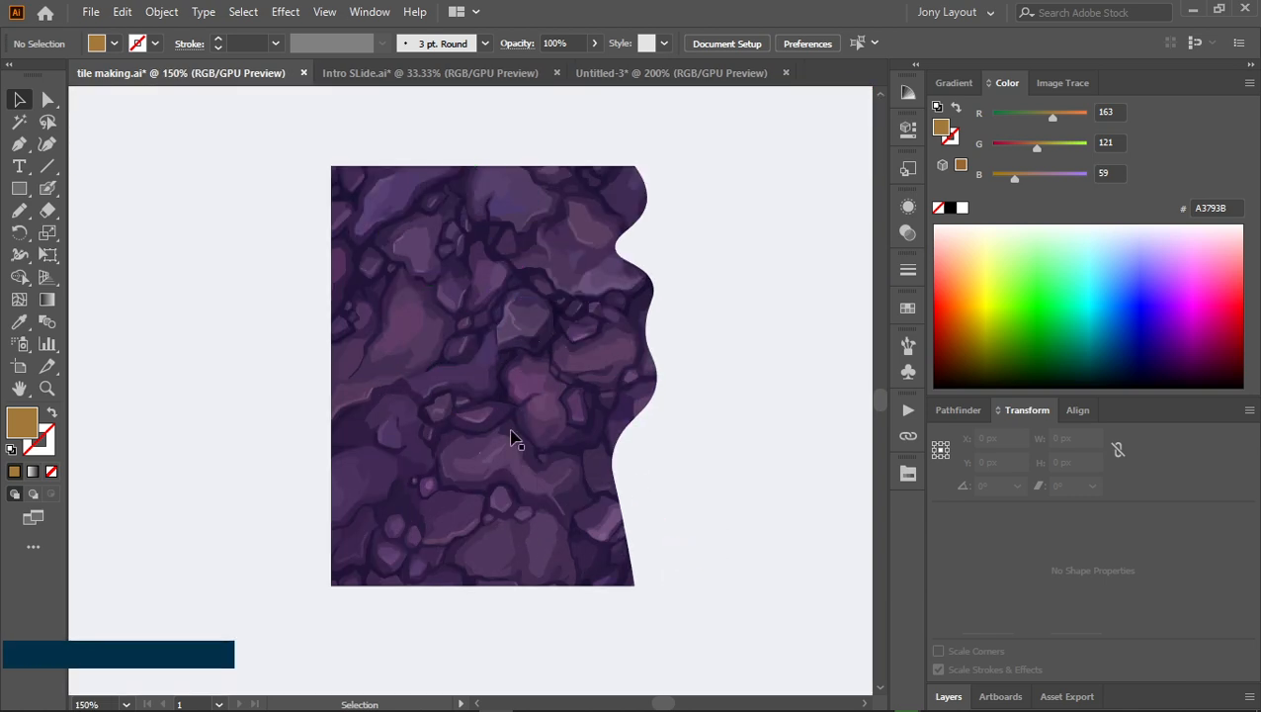
pyautogui.scroll(-2, 557, 433)
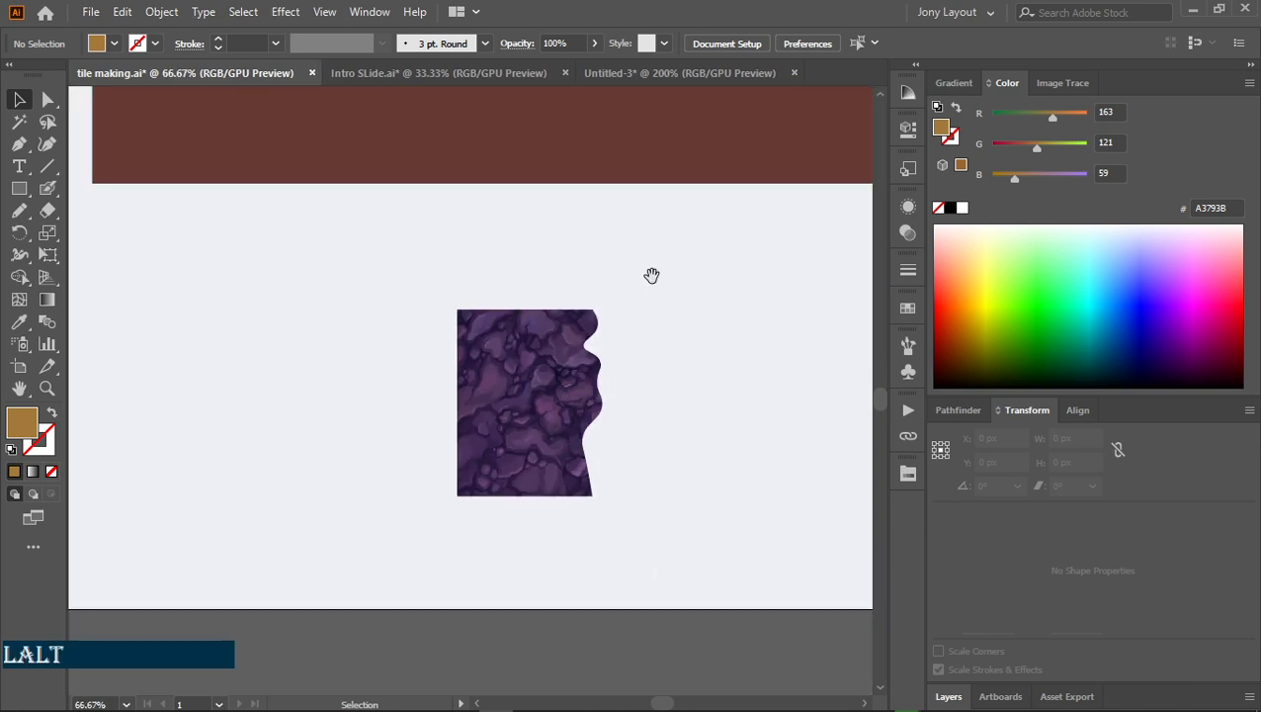
pyautogui.moveTo(651, 275); pyautogui.dragTo(633, 337)
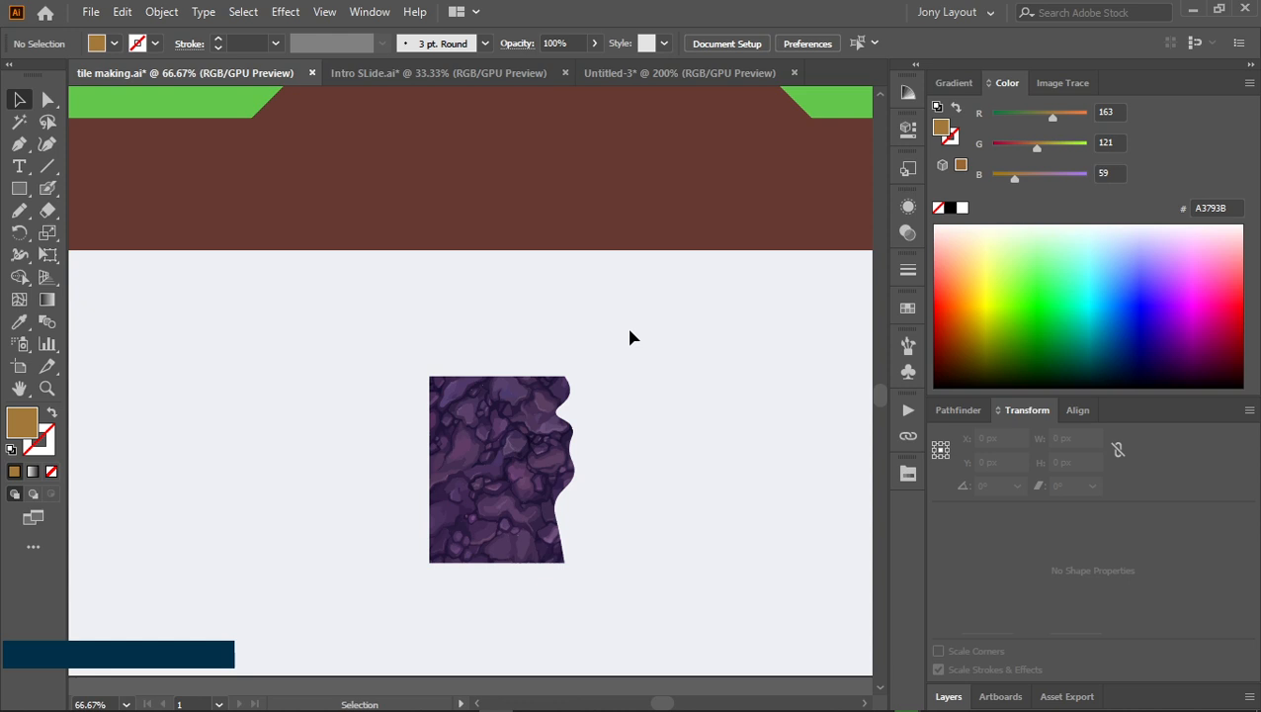
pyautogui.moveTo(357, 314); pyautogui.dragTo(641, 605)
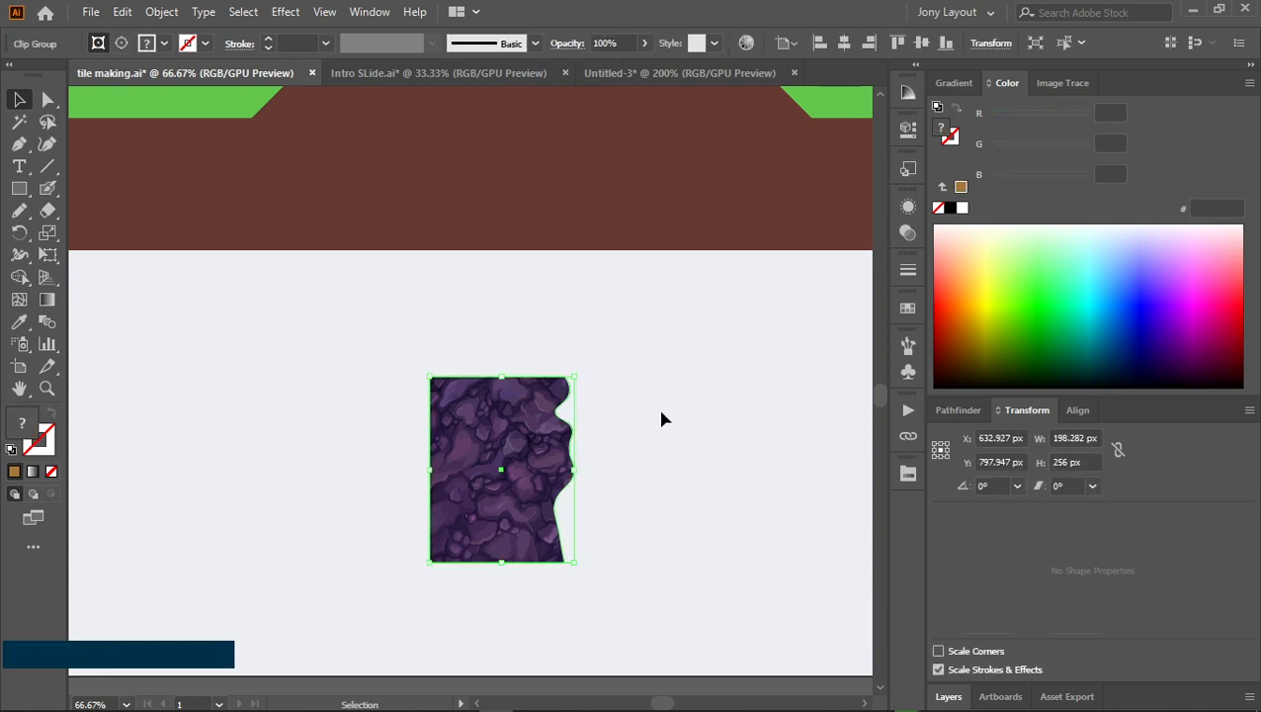
pyautogui.click(659, 411)
pyautogui.press('space')
pyautogui.moveTo(660, 364); pyautogui.dragTo(613, 350)
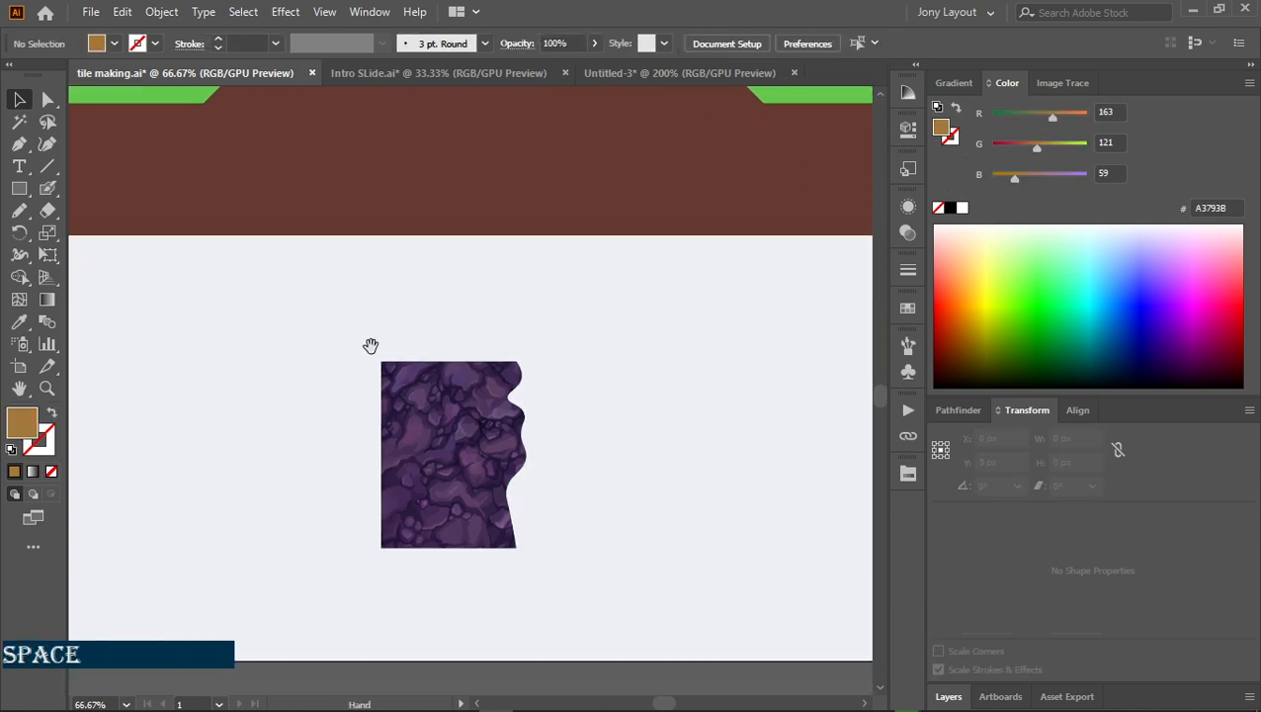
pyautogui.moveTo(312, 315); pyautogui.dragTo(585, 579)
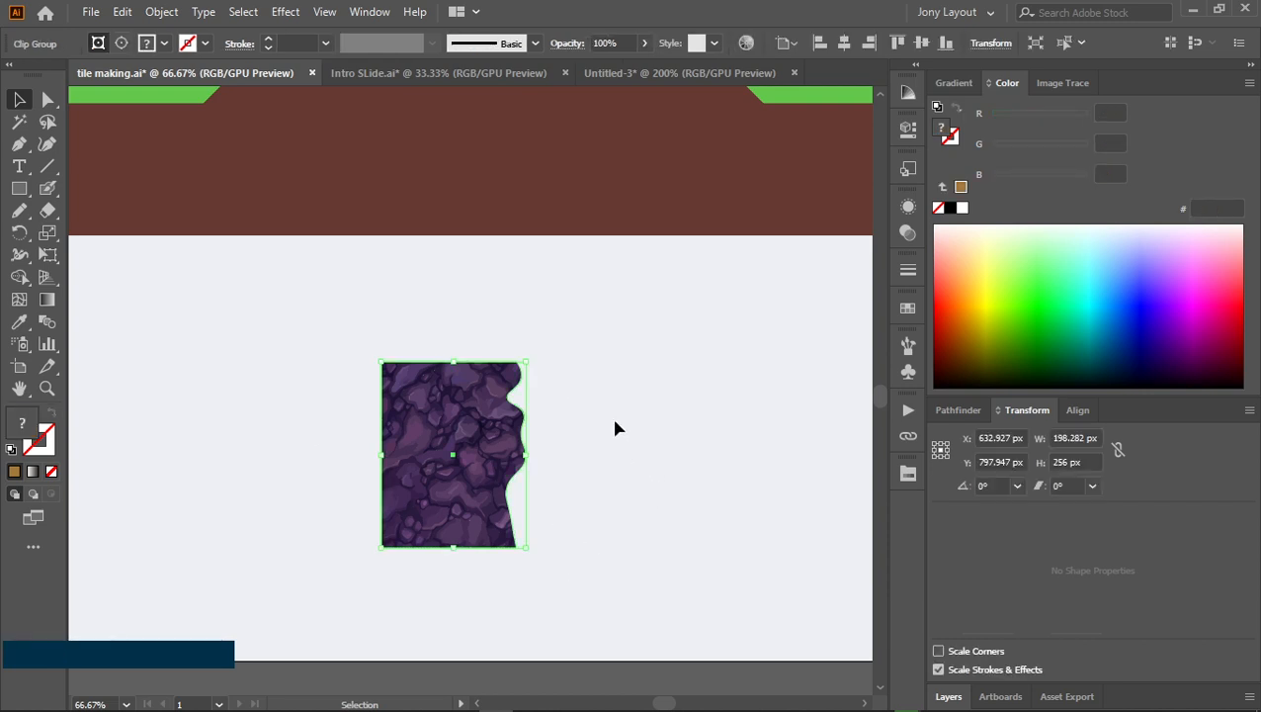
pyautogui.click(595, 438)
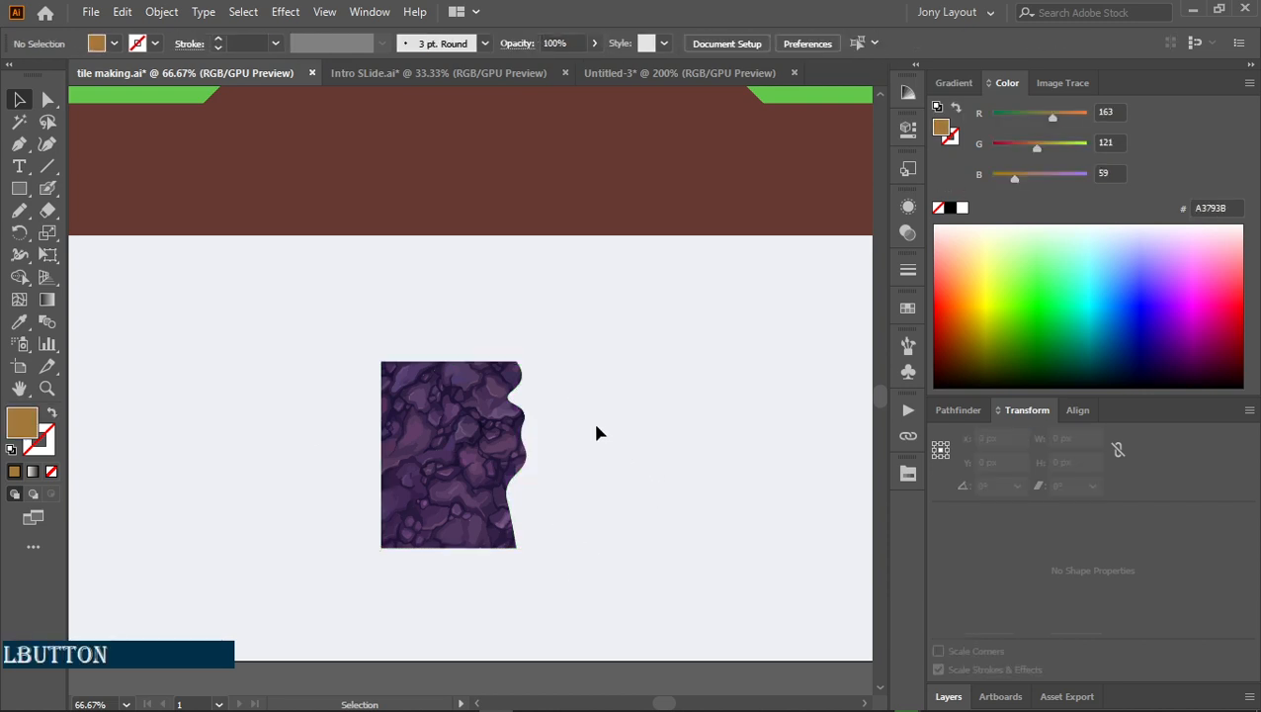
pyautogui.moveTo(346, 336); pyautogui.dragTo(631, 557)
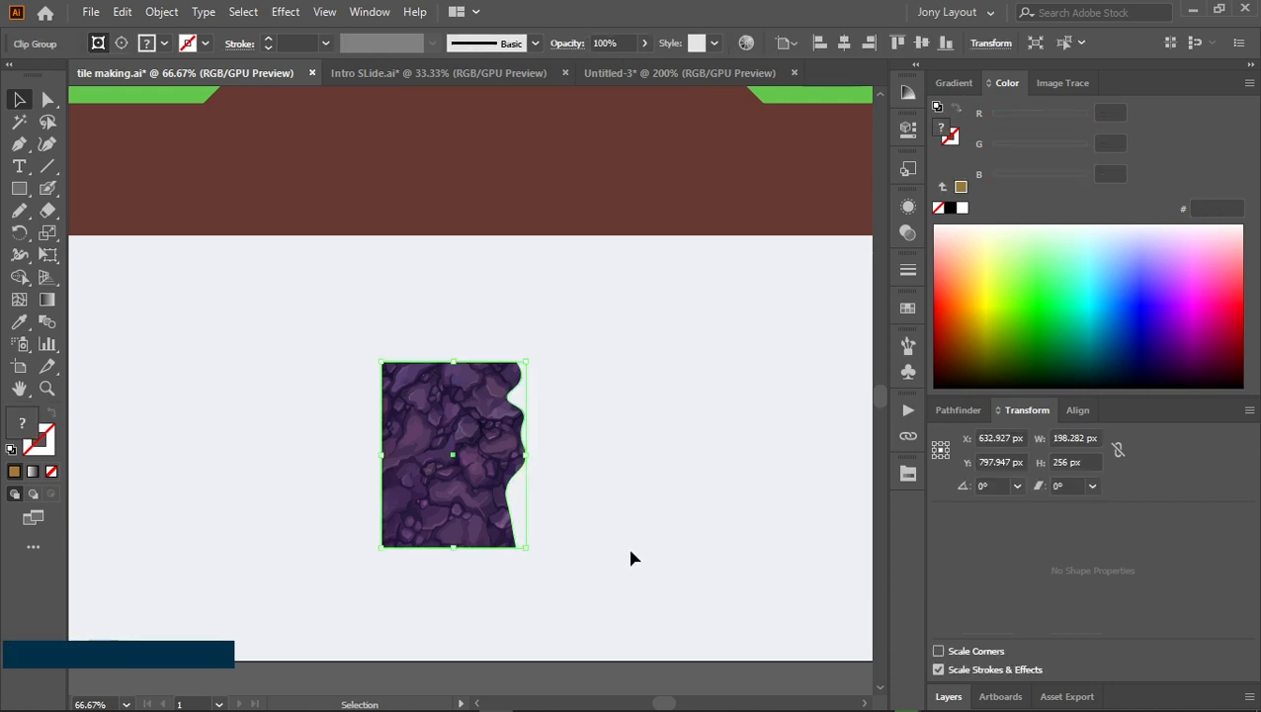
pyautogui.click(618, 533)
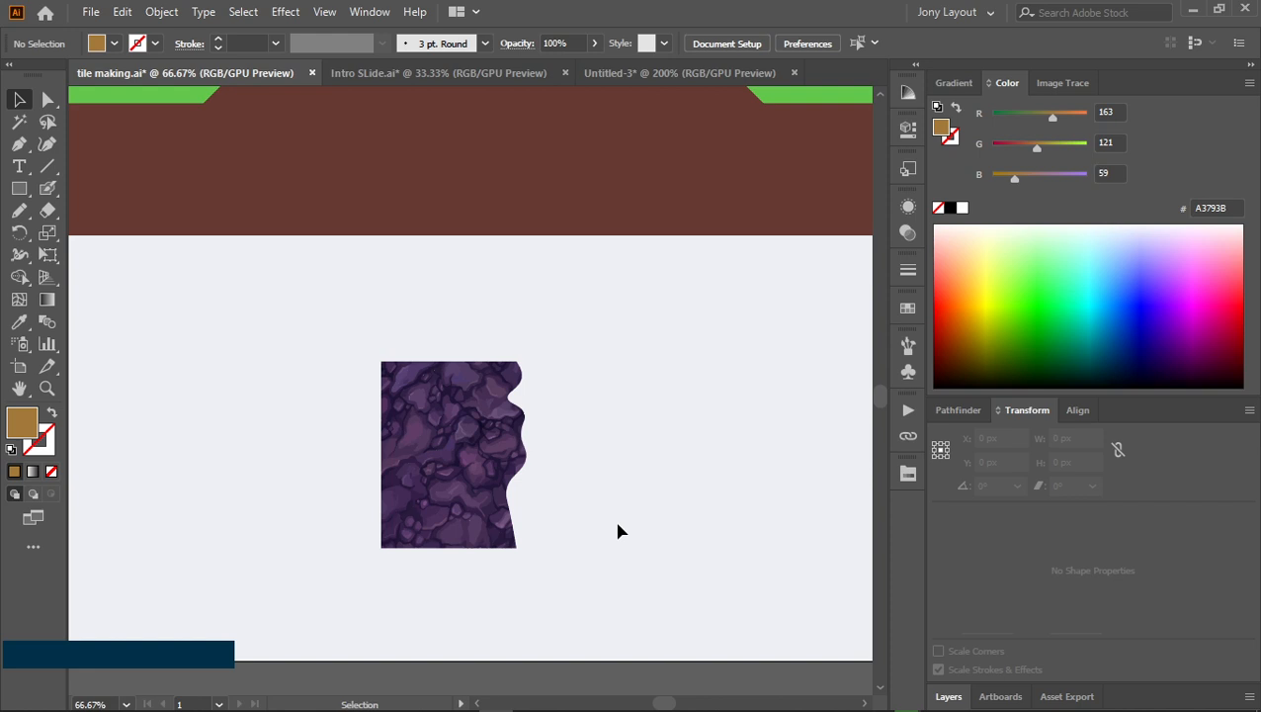
pyautogui.moveTo(636, 313); pyautogui.dragTo(582, 418)
pyautogui.scroll(-2, 652, 451)
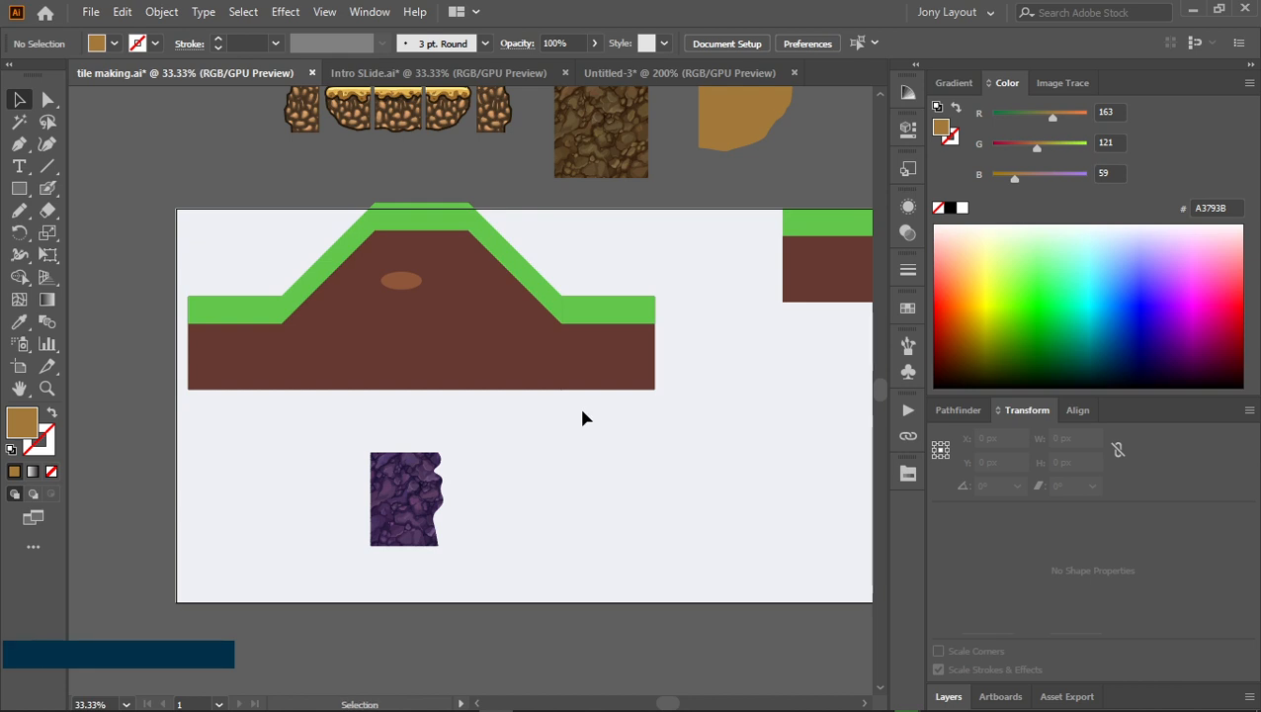